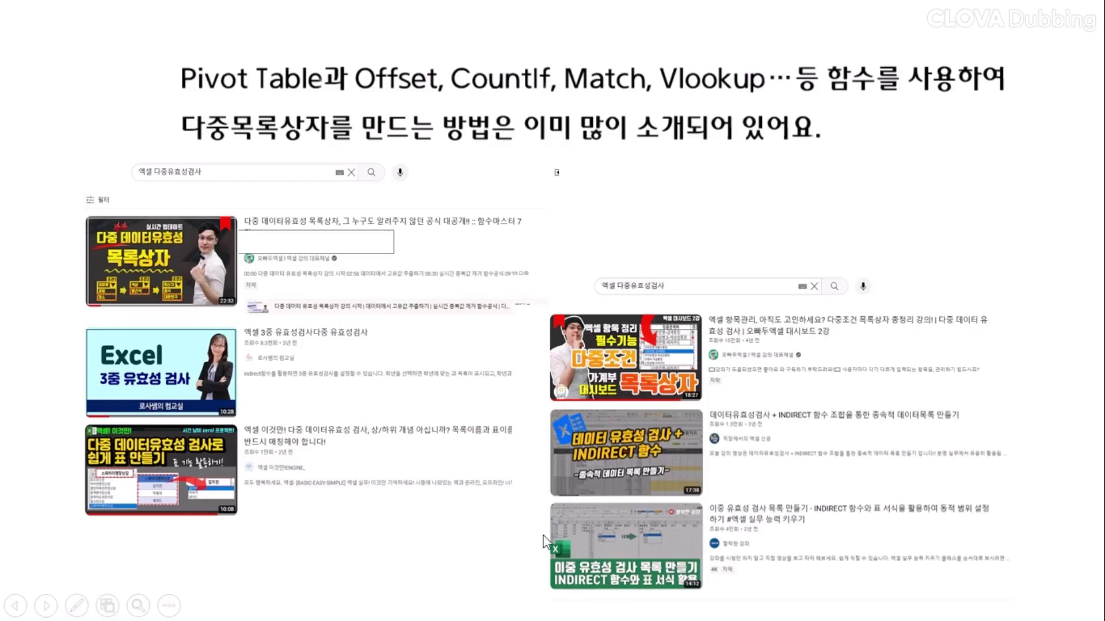
Switch to the Menu_Creator_ver3 workbook, look over the Sample sheet, and highlight the recorded list D2:F22 on the Board sheet
left_click(512, 559)
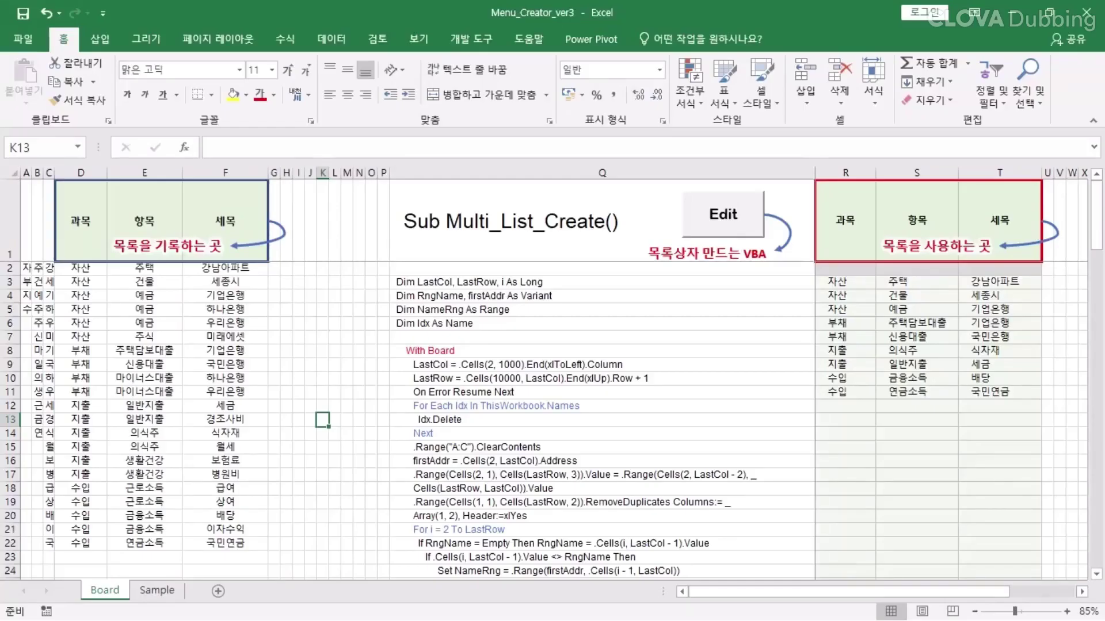
key("ctrl+Page_Down")
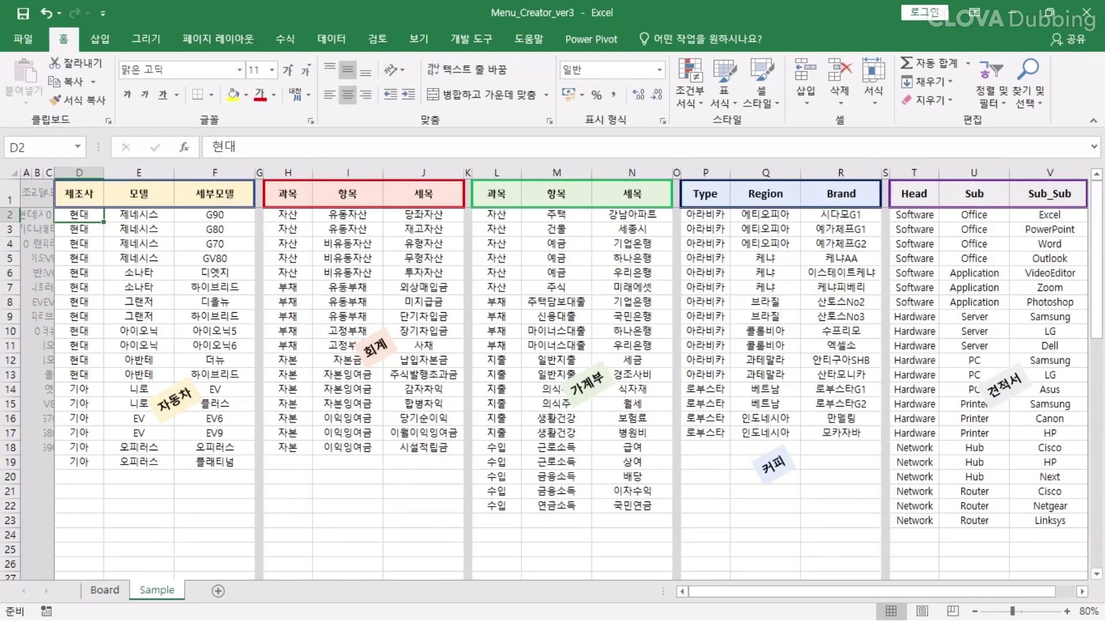
key("ctrl+Page_Up")
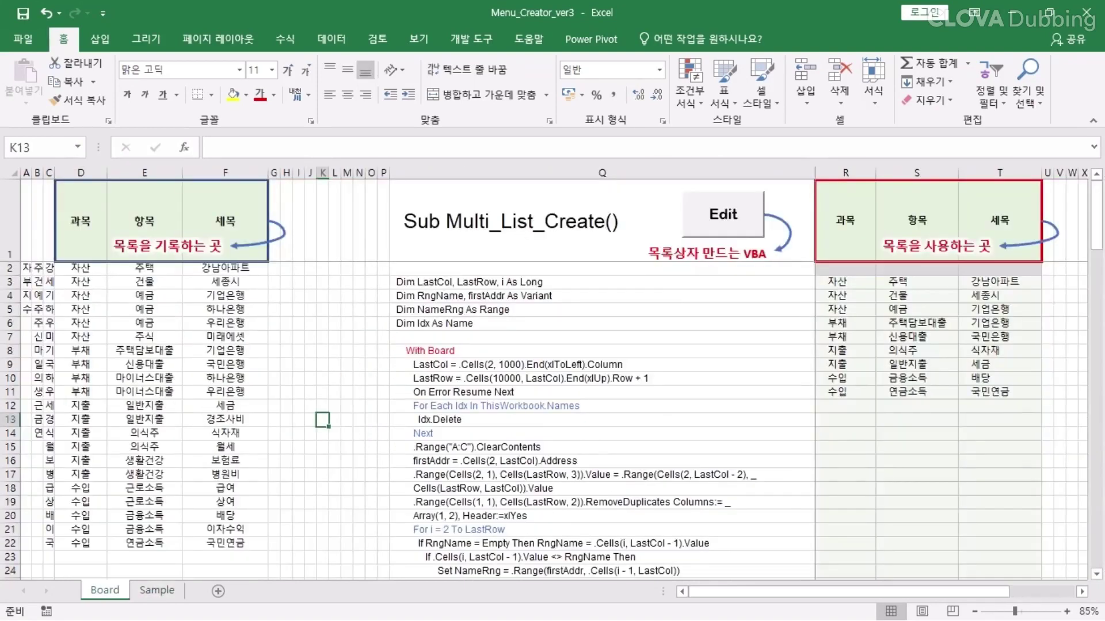
left_click(180, 245)
left_click_drag(81, 268, 225, 543)
Highlight the car list in columns D to F on the Sample sheet and return to the Board sheet
key("ctrl+Page_Down")
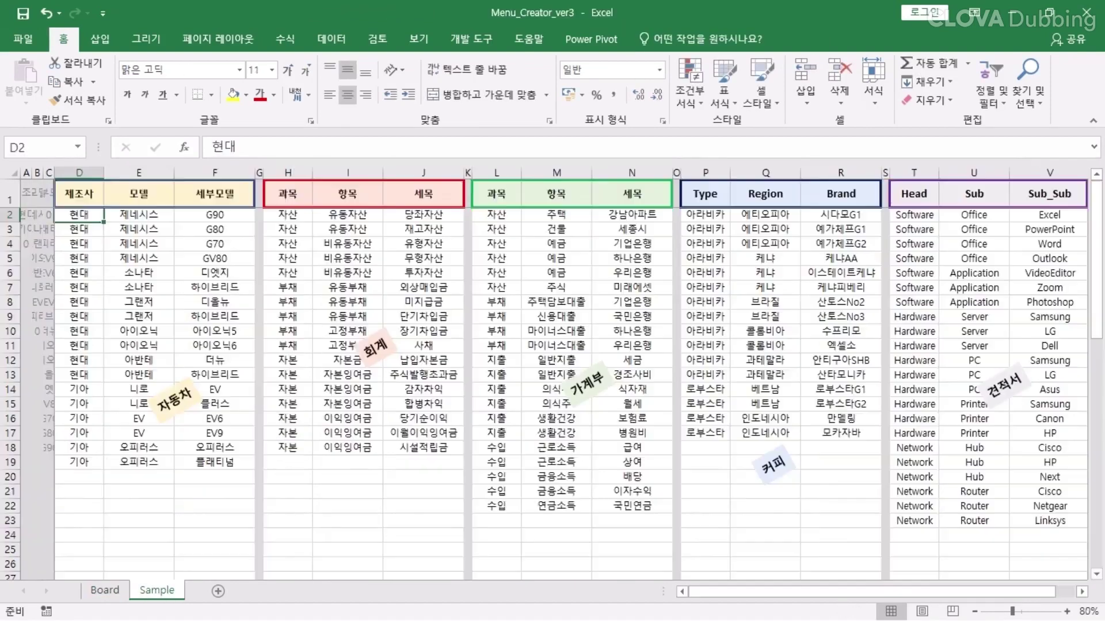
key("ctrl+space")
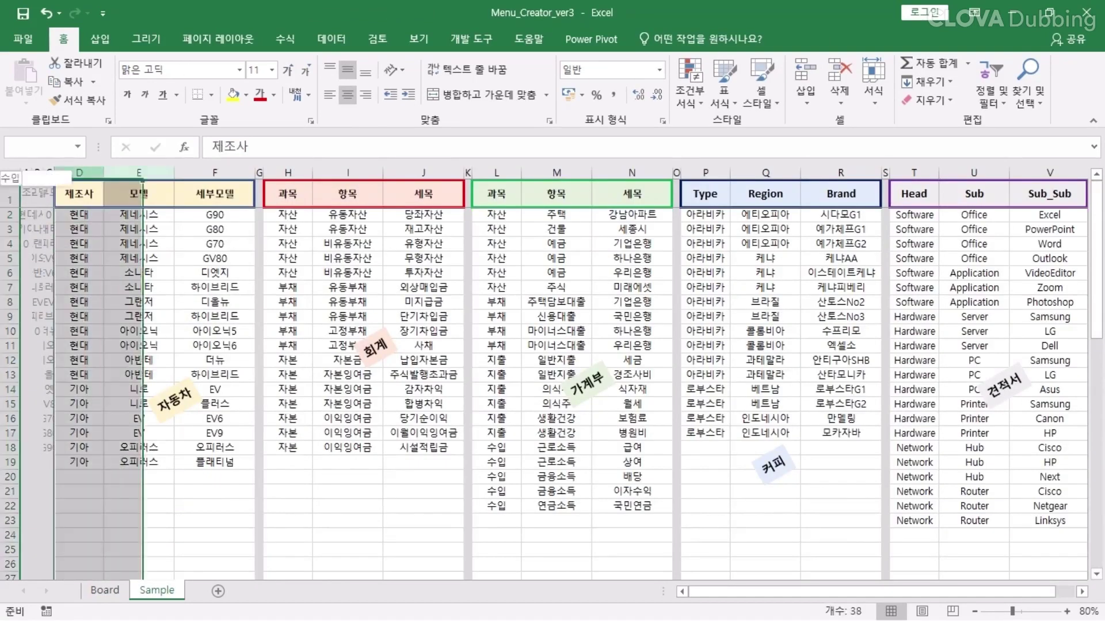
key("shift+Right")
key("shift+Right")
key("ctrl+Page_Up")
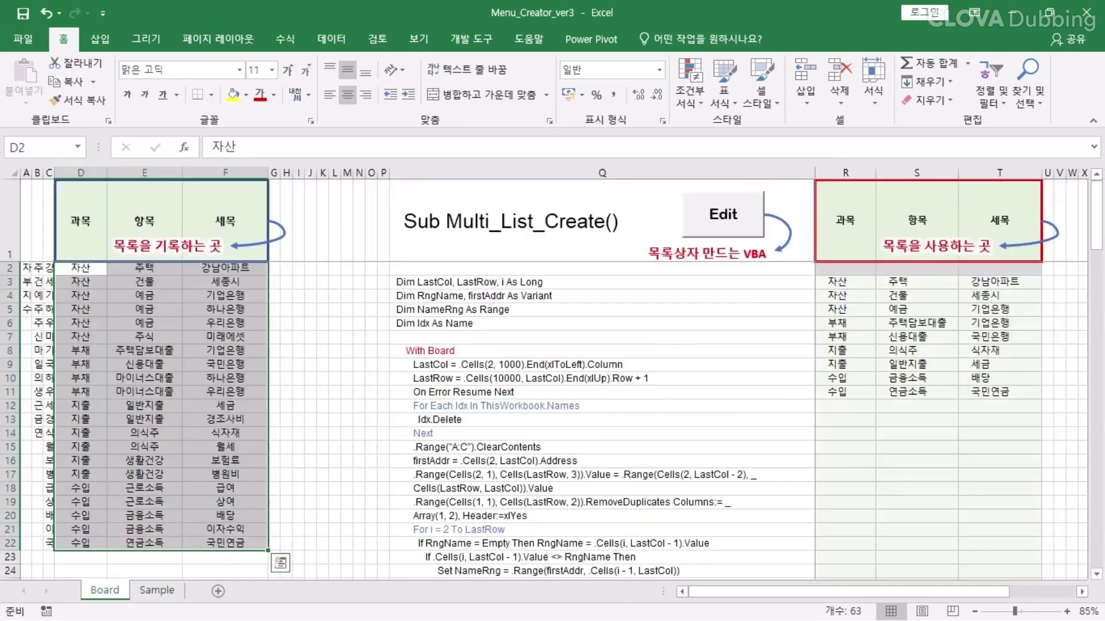
left_click(144, 433)
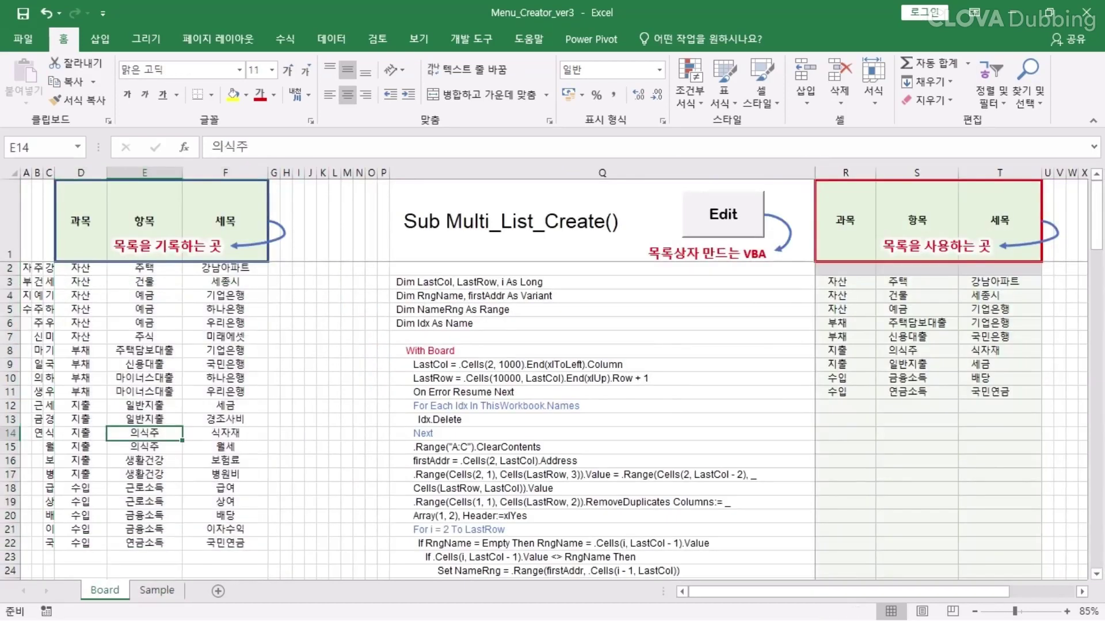
Open the code of the Multi_List_Create macro assigned to the Edit button and return to the Board sheet
left_click(702, 253)
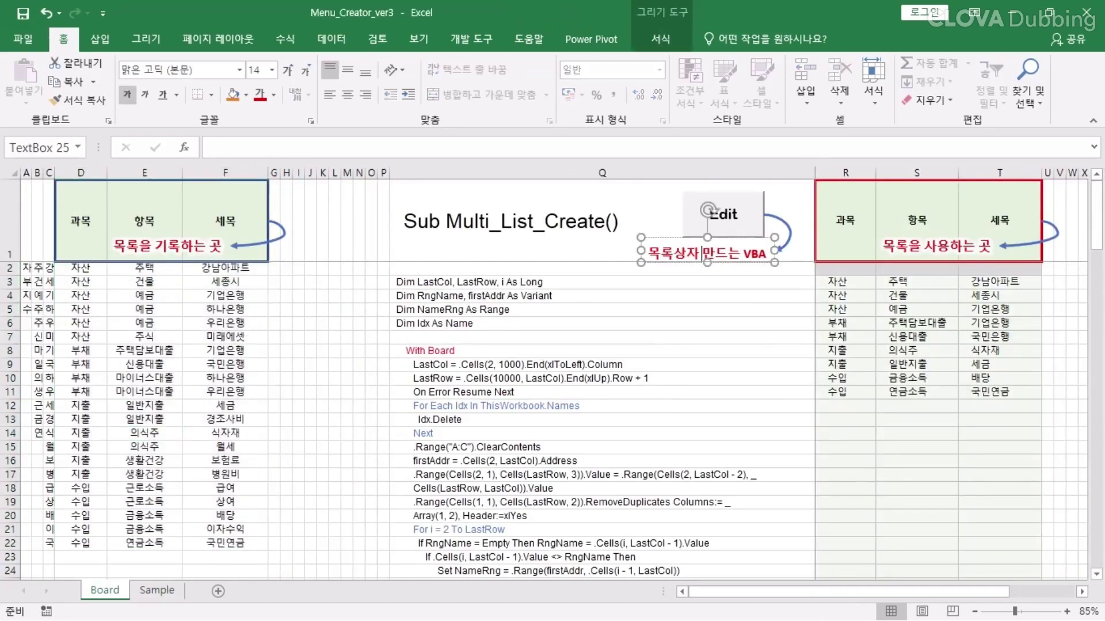
right_click(743, 218)
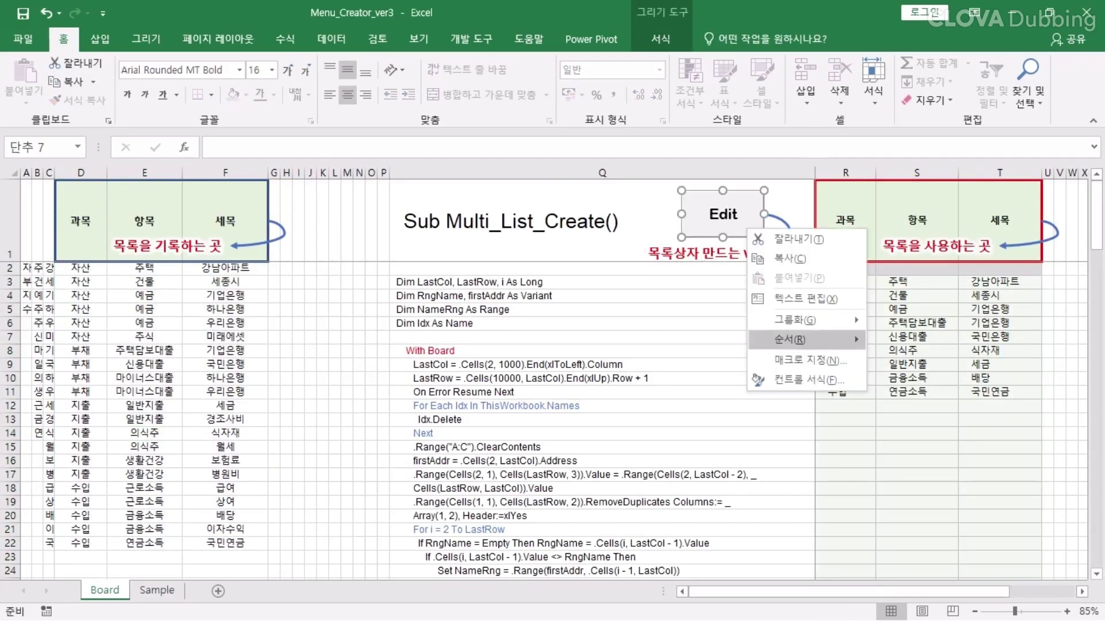
left_click(788, 340)
left_click(679, 254)
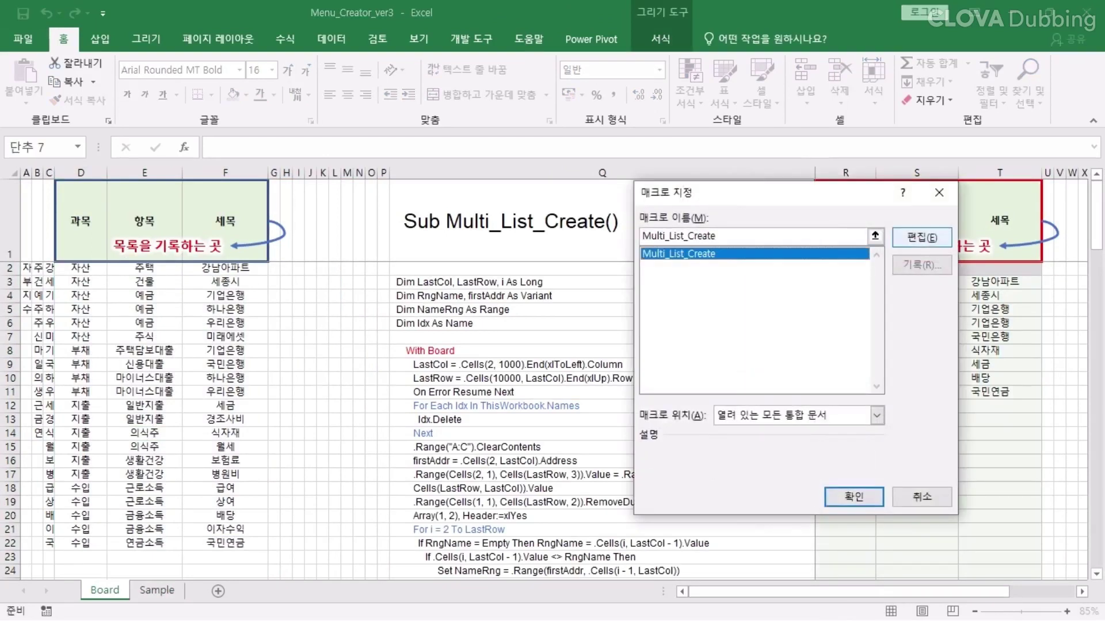
left_click(921, 237)
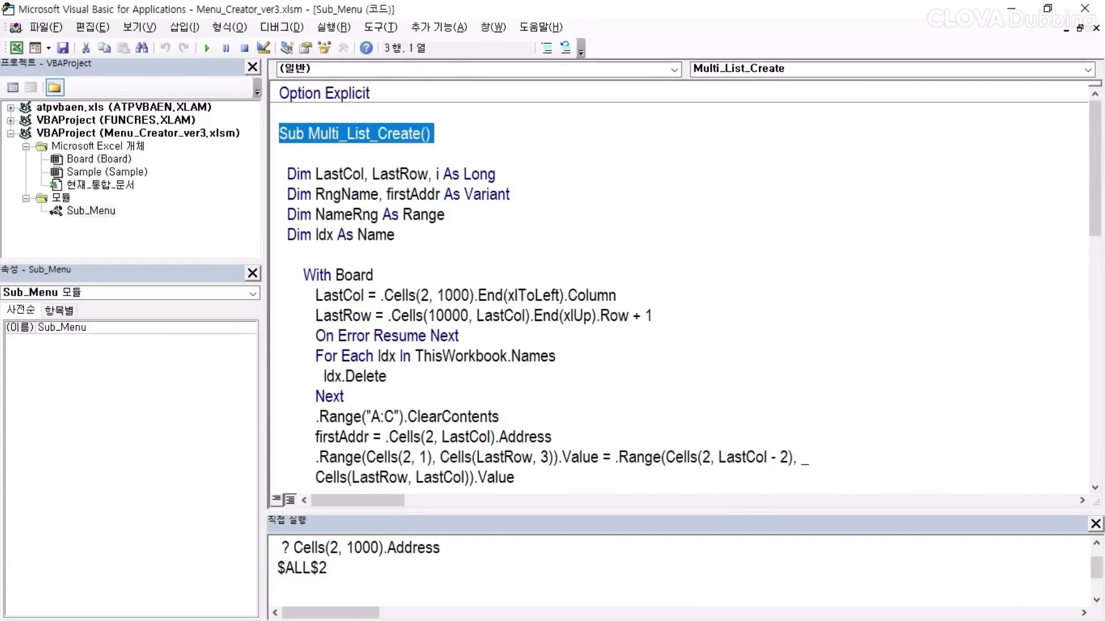
key("alt+F11")
Examine the macro code listed in column Q from Q3 downward
left_click(602, 269)
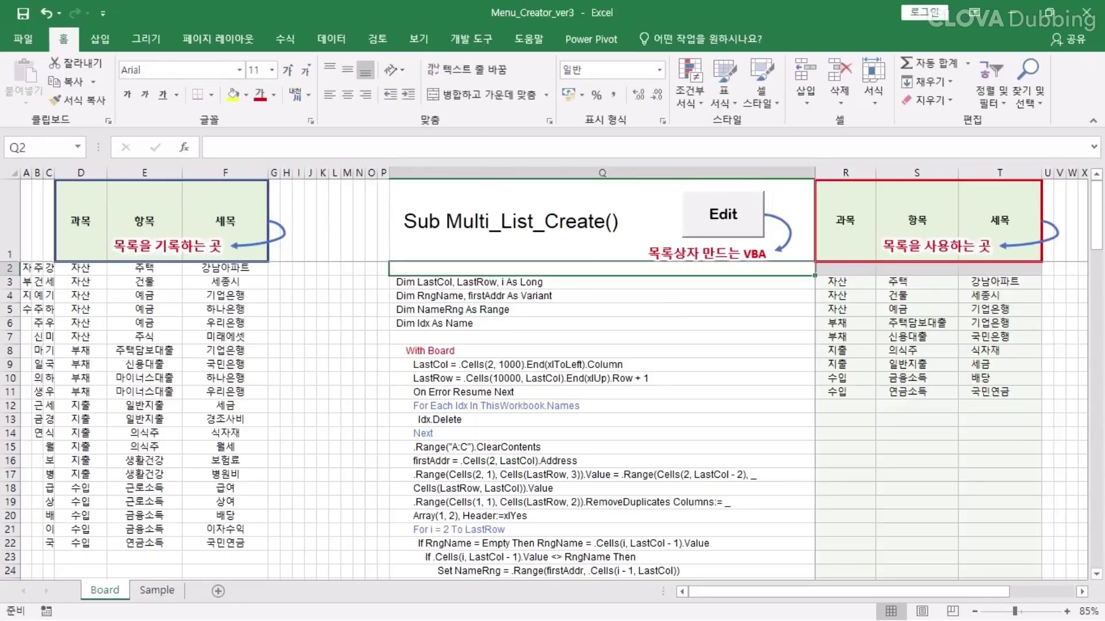
left_click_drag(602, 282, 602, 365)
scroll(602, 365, "up", 13)
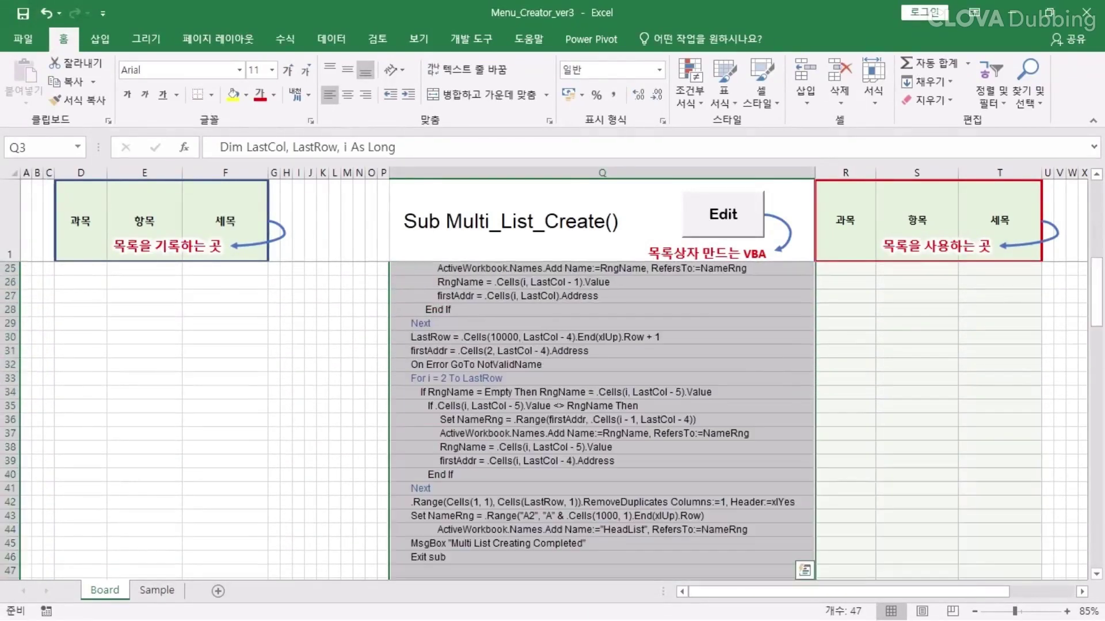
Open the macro module from the Edit button and highlight the Multi_List_Create code to its end
left_click(723, 214)
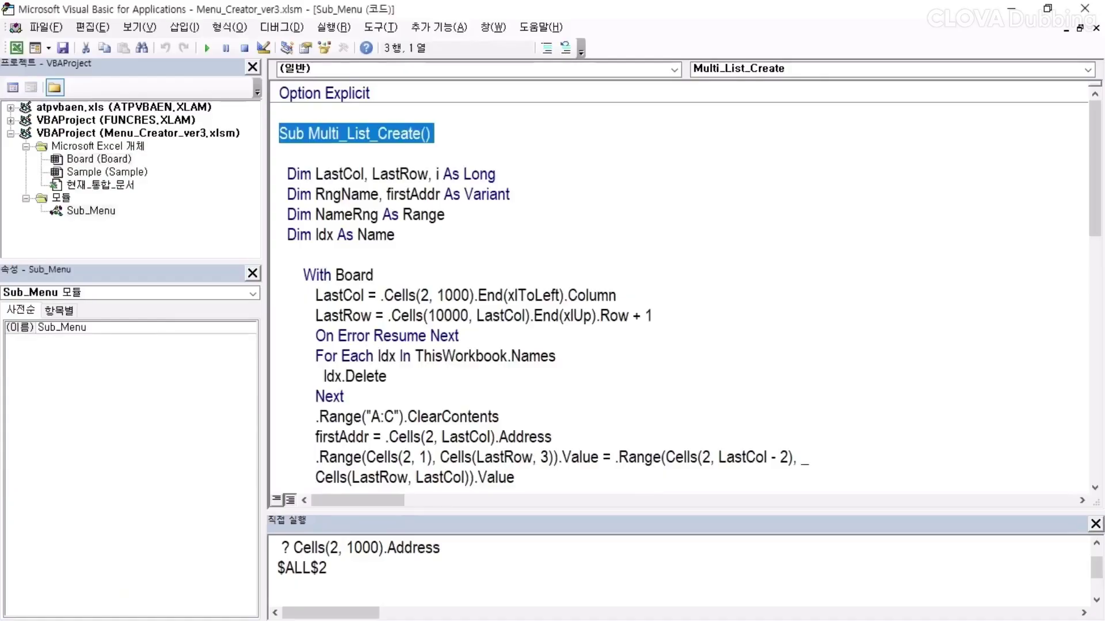
left_click_drag(281, 113, 323, 457)
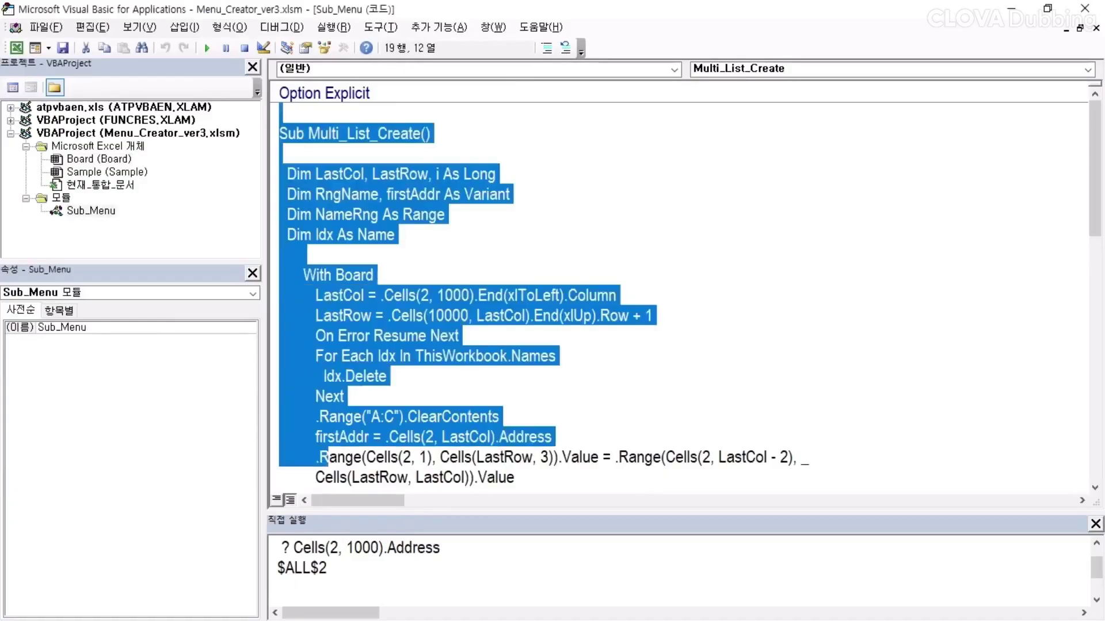
key("ctrl+shift+End")
scroll(324, 457, "up", 12)
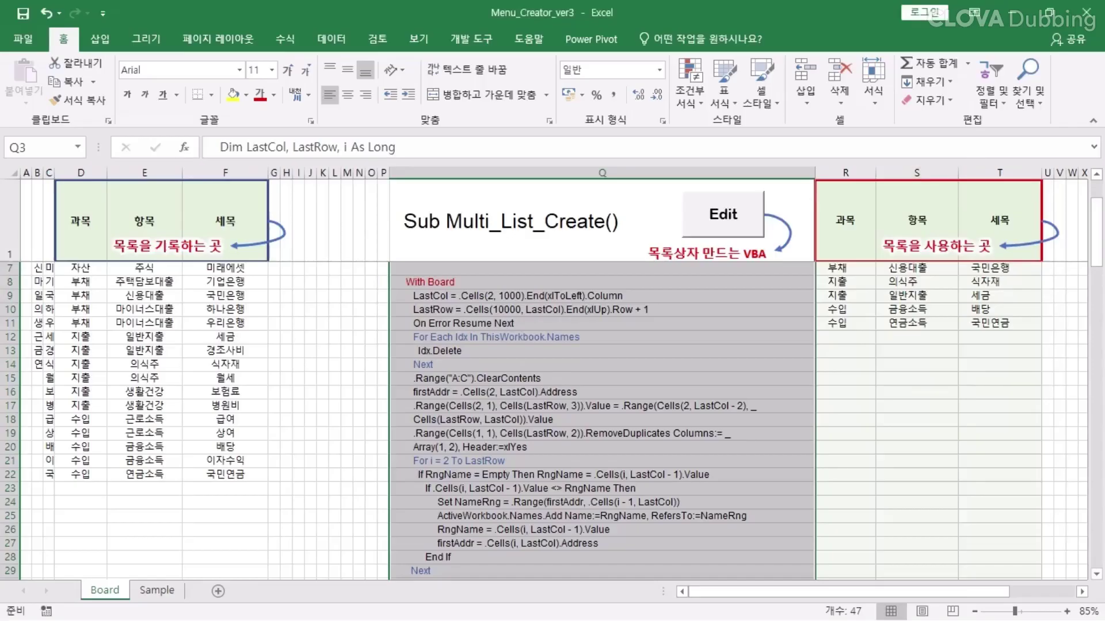
Try 부채 and 지출 in the 과목 list of cell R3, ending with 수입 chosen
left_click(845, 282)
scroll(845, 282, "up", 2)
left_click(845, 282)
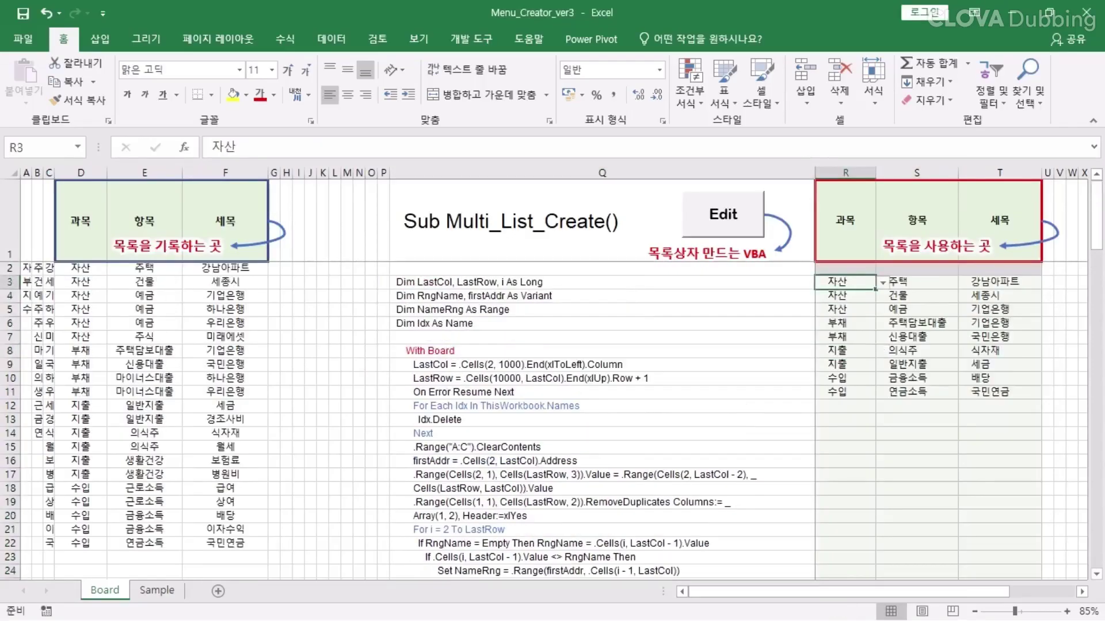
left_click(923, 246)
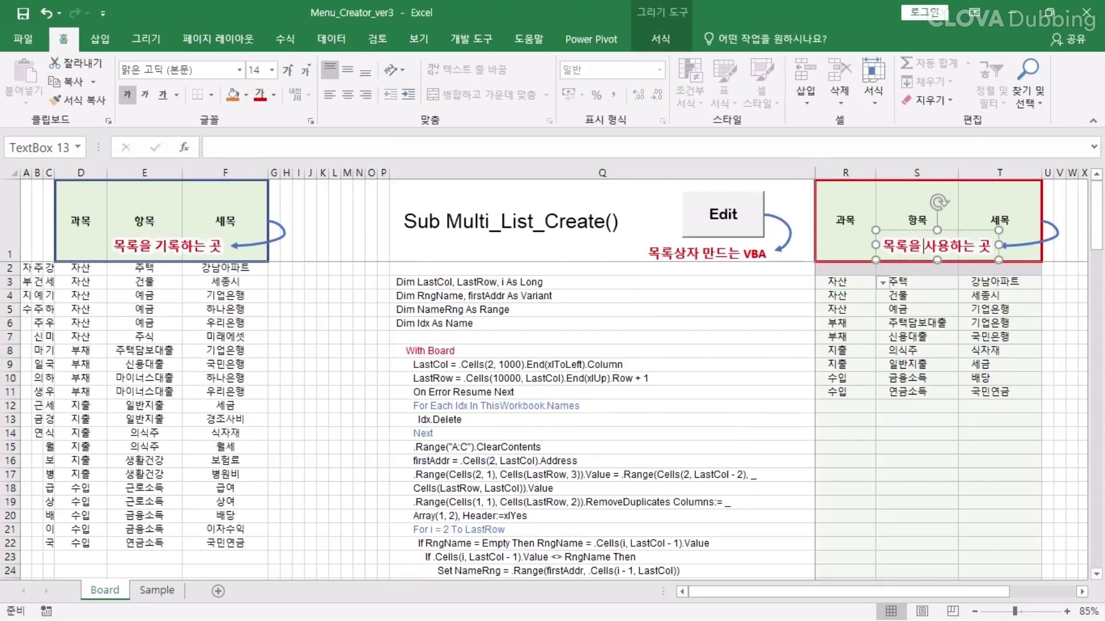
left_click(846, 282)
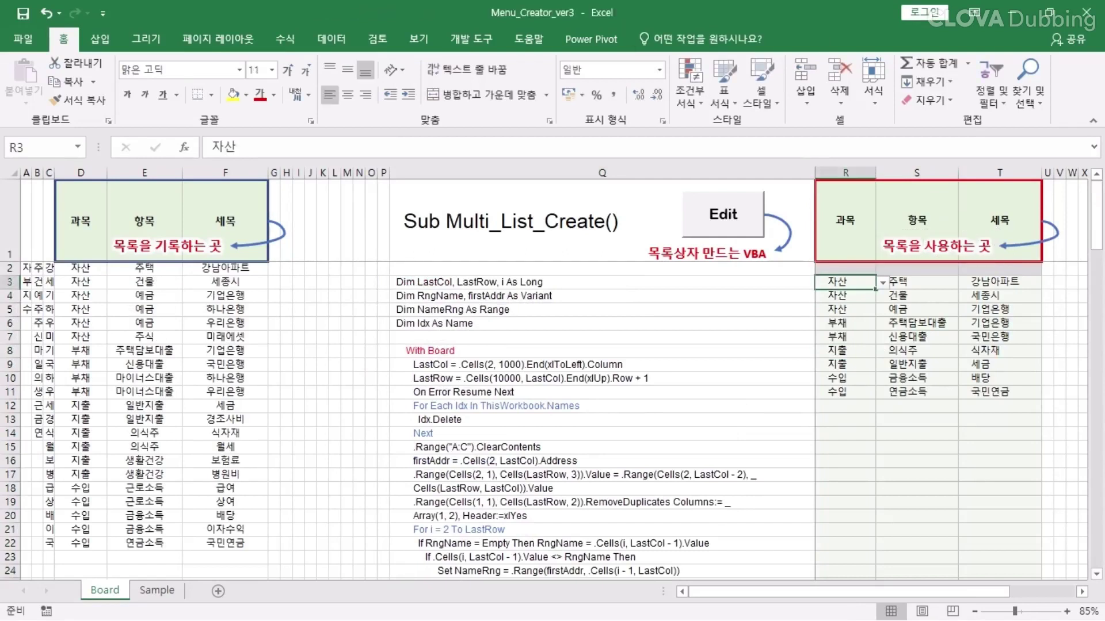
left_click(882, 282)
left_click(837, 301)
left_click(882, 282)
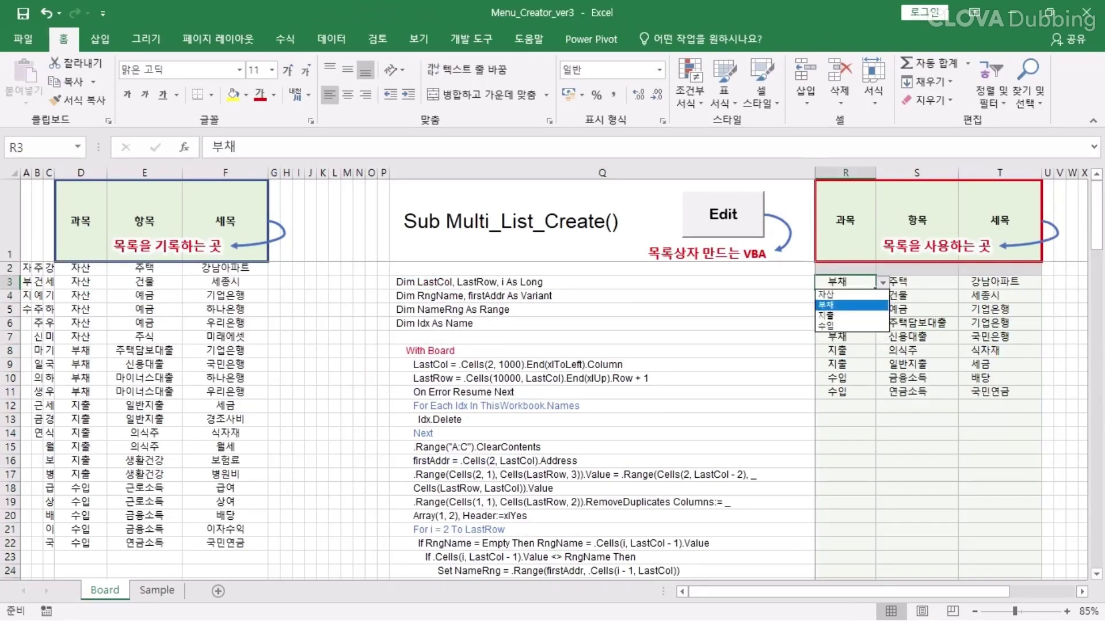
left_click(837, 315)
left_click(882, 282)
left_click(837, 325)
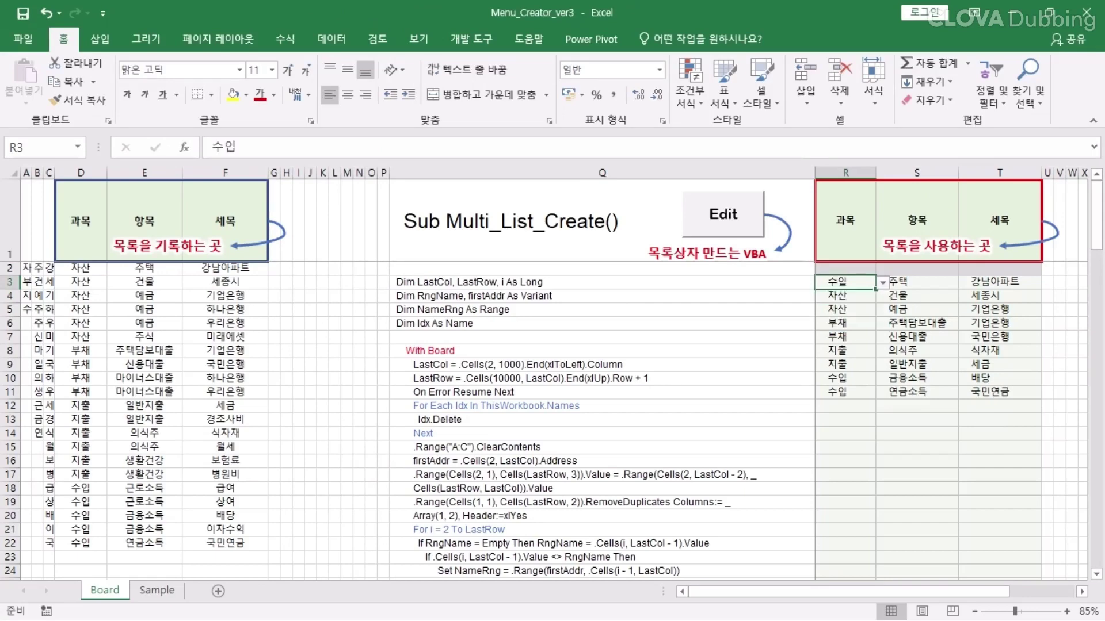
Examine the 자산, 부채, 지출 and 수입 groups of the recorded list in column D
left_click_drag(80, 268, 81, 339)
left_click_drag(80, 351, 81, 392)
left_click_drag(80, 406, 80, 543)
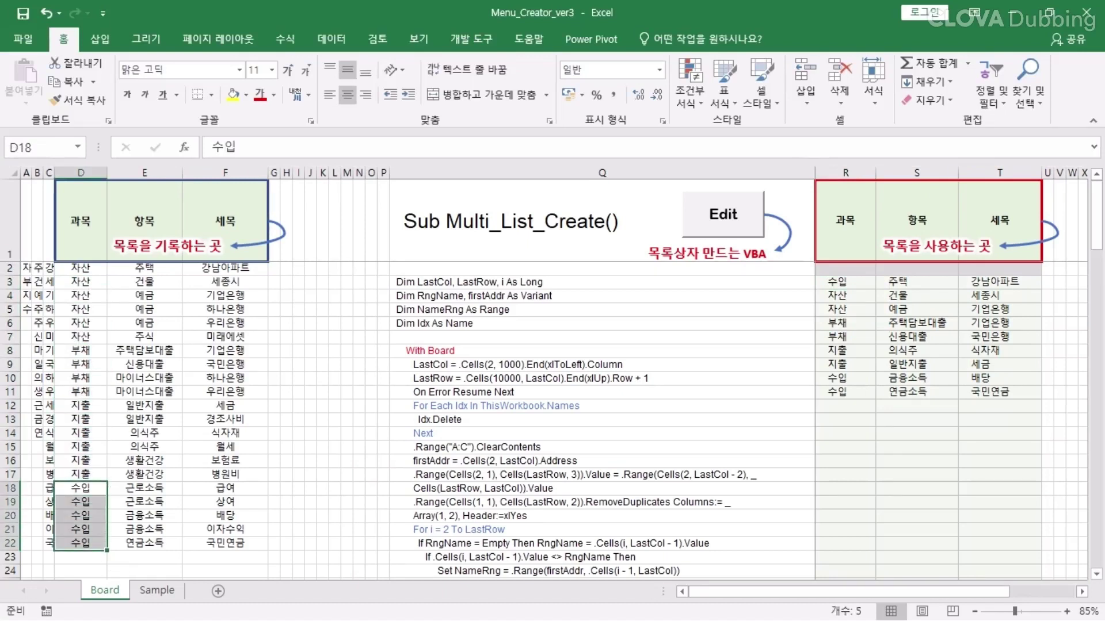
Choose 근로소득 from the list in S3 and 급여 from the list in T3
left_click(917, 282)
left_click(965, 283)
left_click(914, 295)
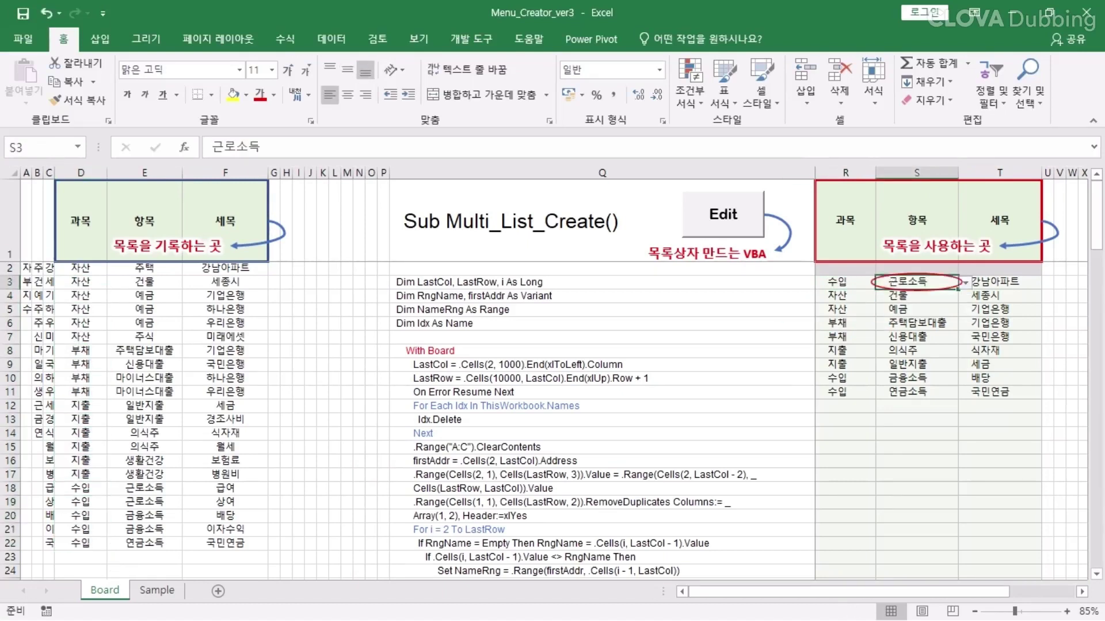
left_click(999, 281)
left_click(1049, 283)
left_click(999, 295)
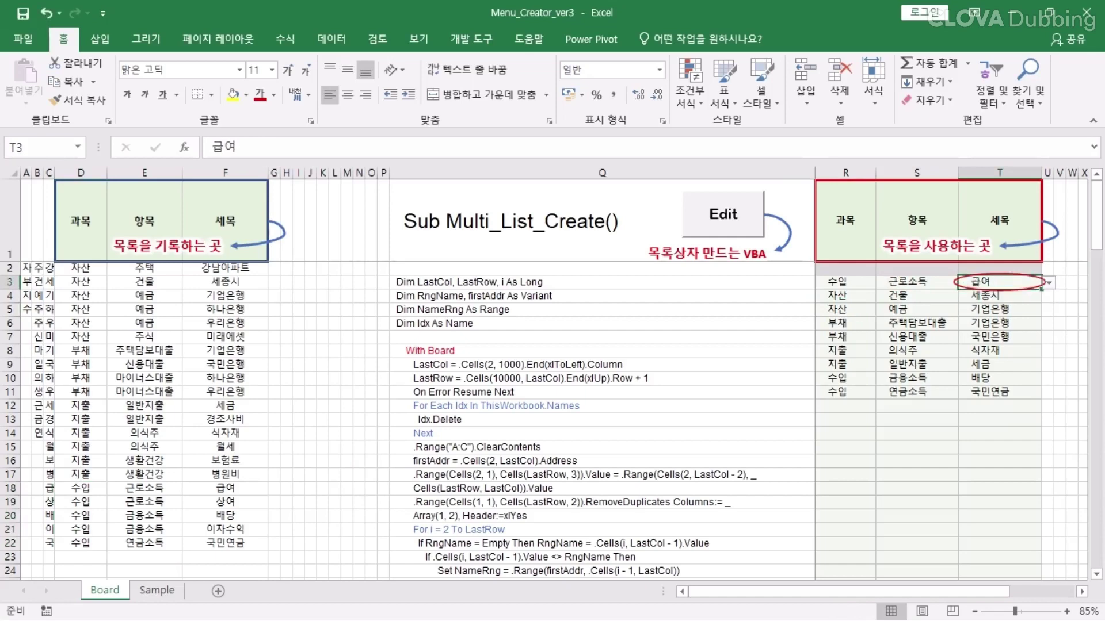
Check the 항목 cells S4, S7 and S10 for dropdown lists
left_click(916, 295)
left_click(916, 337)
left_click(917, 378)
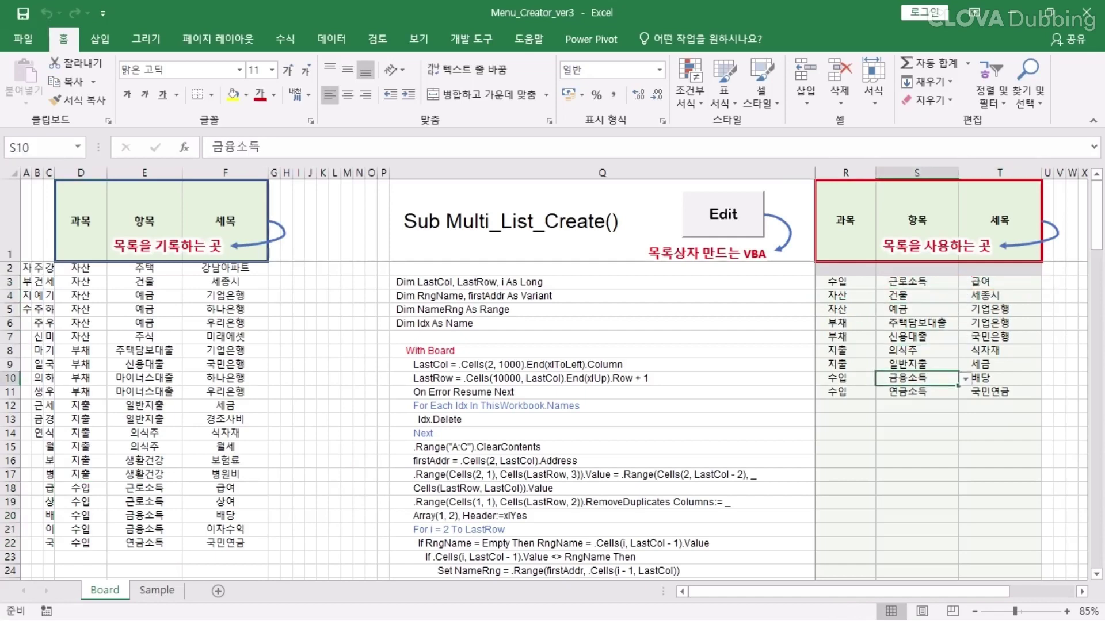
Set the data validation of cell R3 to a list (목록) with the defined name HeadList as its source
left_click(837, 282)
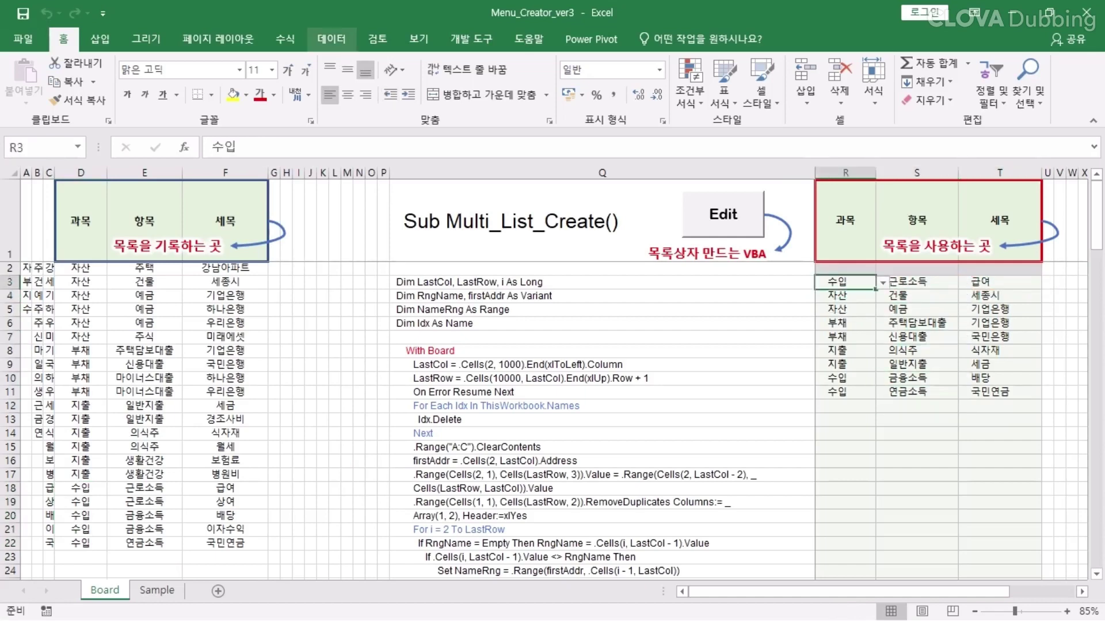
left_click(332, 39)
left_click(650, 101)
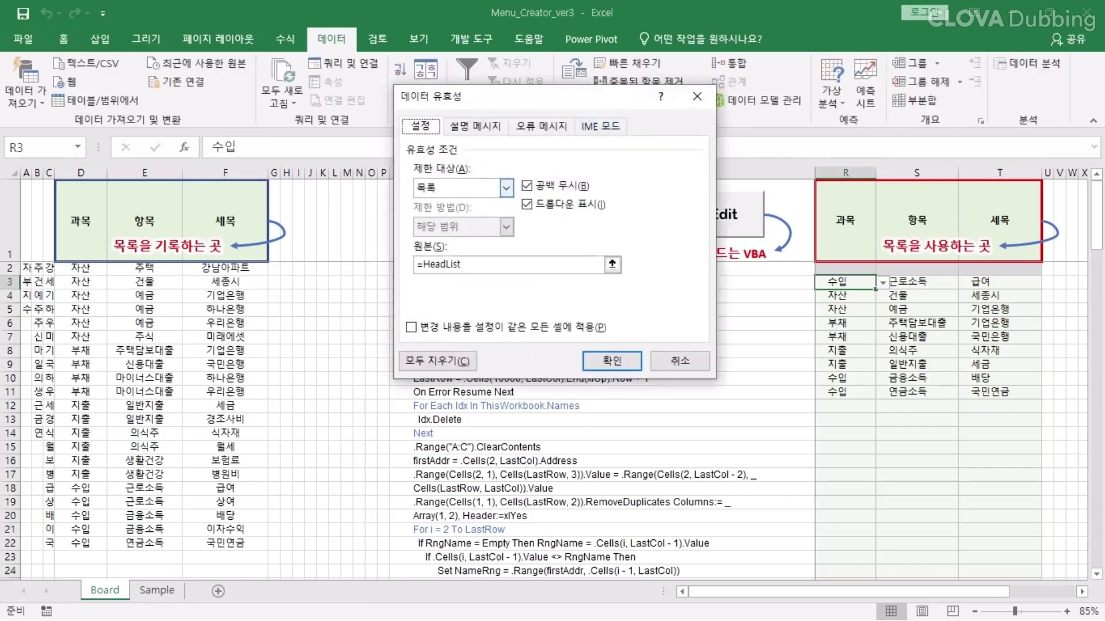
left_click(506, 188)
left_click(426, 241)
left_click(459, 264)
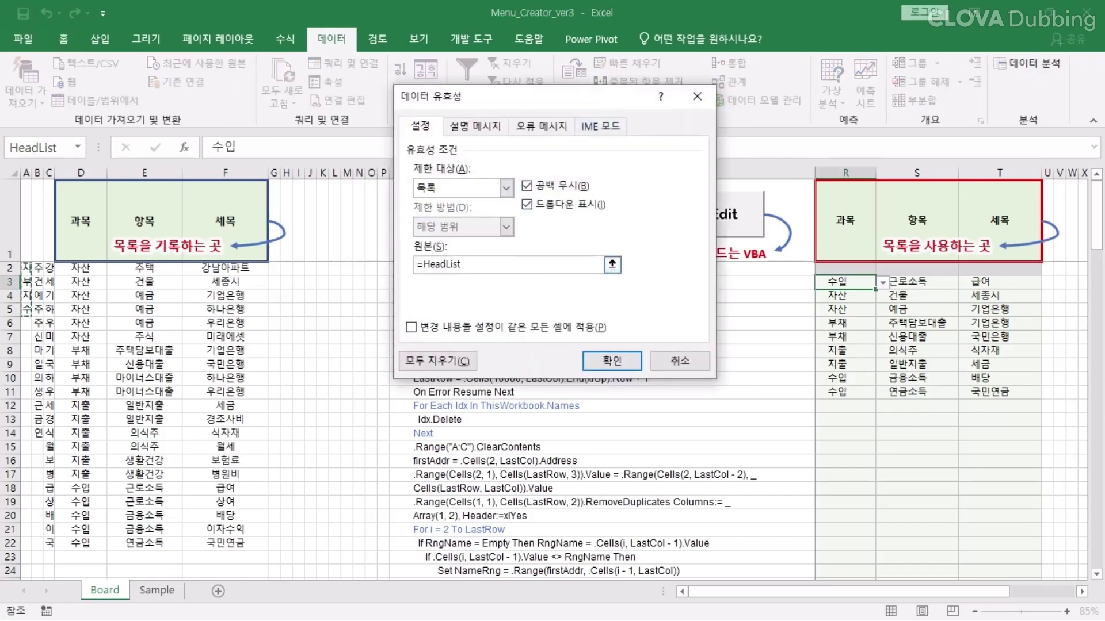
double_click(459, 265)
key("F3")
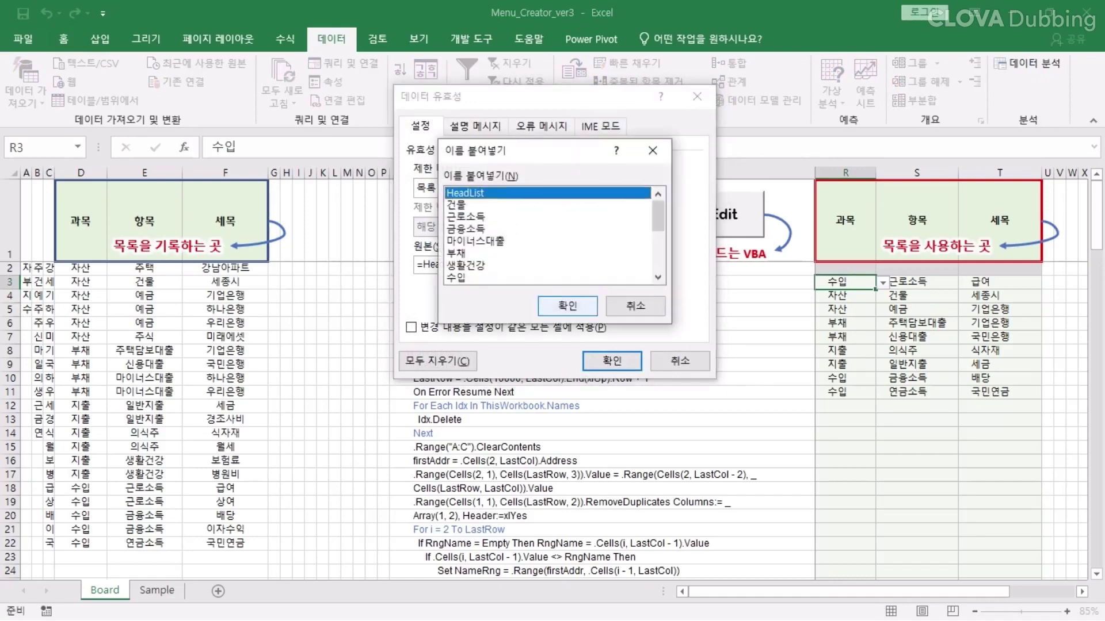
left_click(567, 305)
left_click(612, 360)
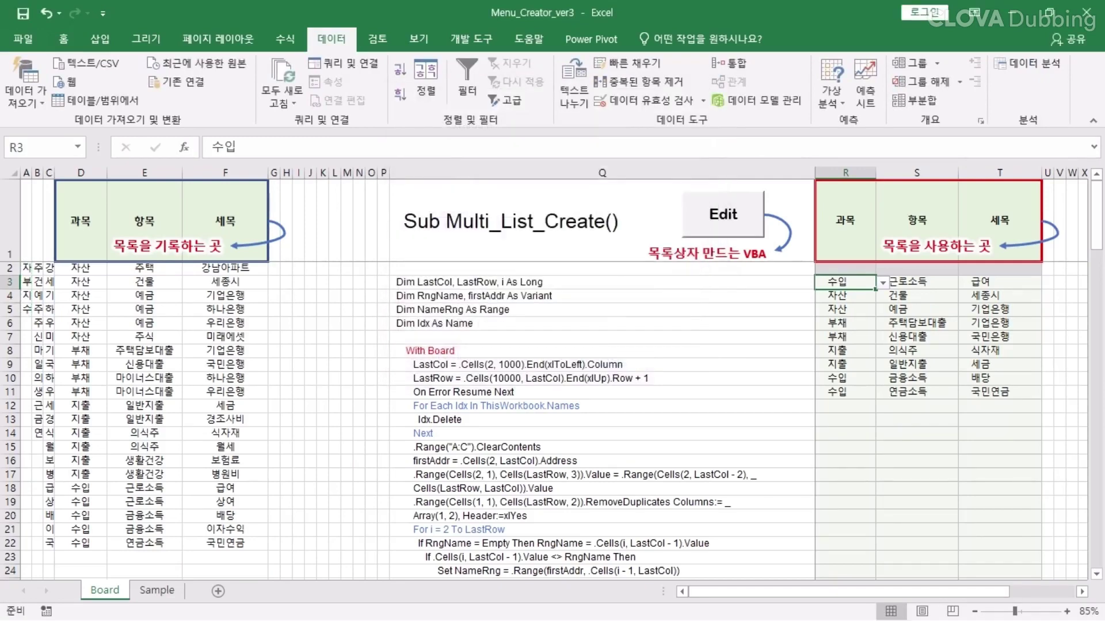
Set the data validation of cell S3 to a list (목록) with the source =INDIRECT(R3)
left_click(917, 283)
left_click(650, 100)
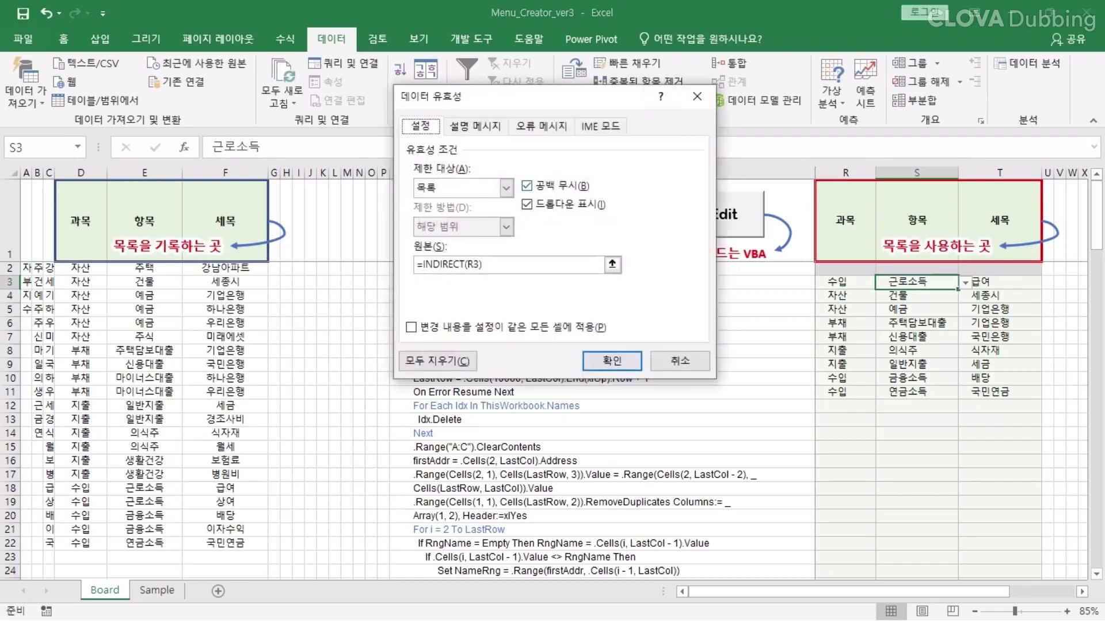
left_click(507, 188)
left_click(438, 240)
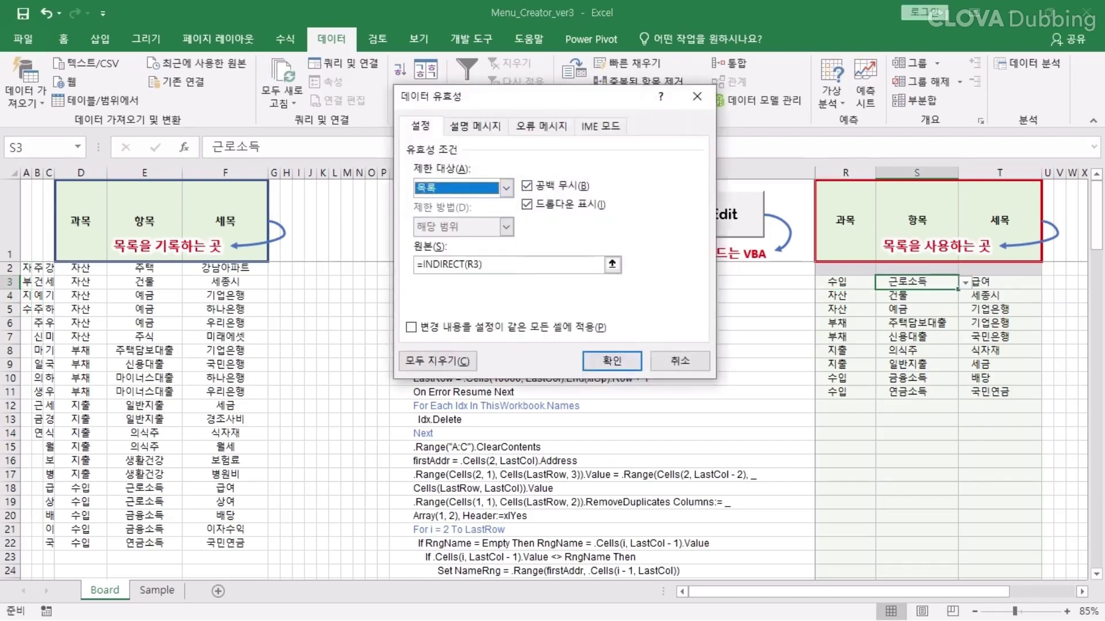
left_click(484, 264)
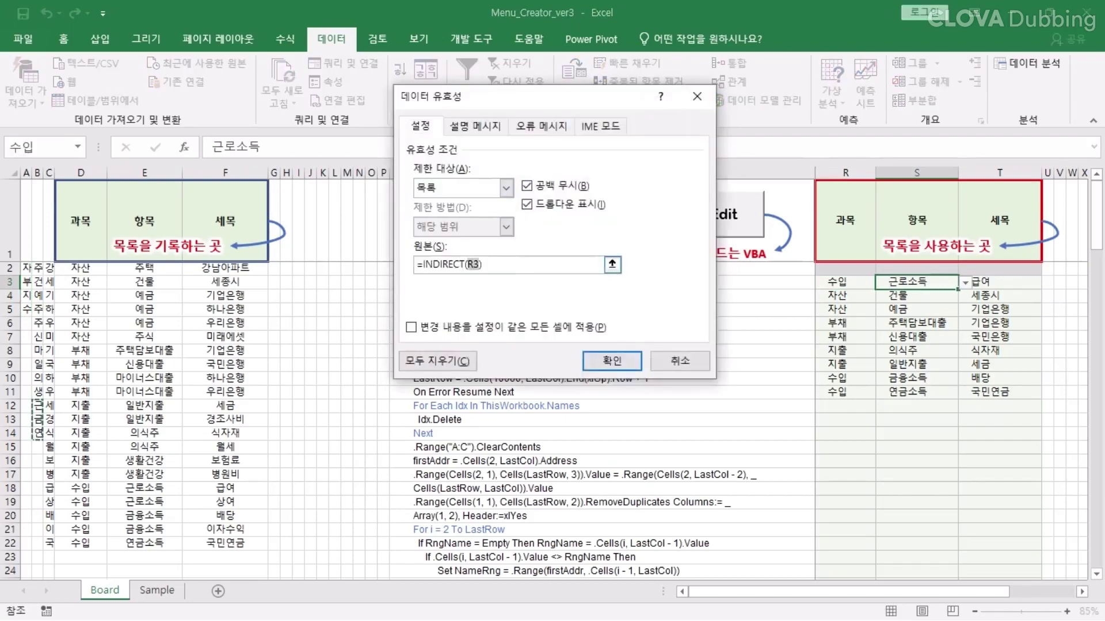
key("Return")
Set the data validation of cell T3 to a list (목록) with the source =INDIRECT($S3)
left_click(845, 282)
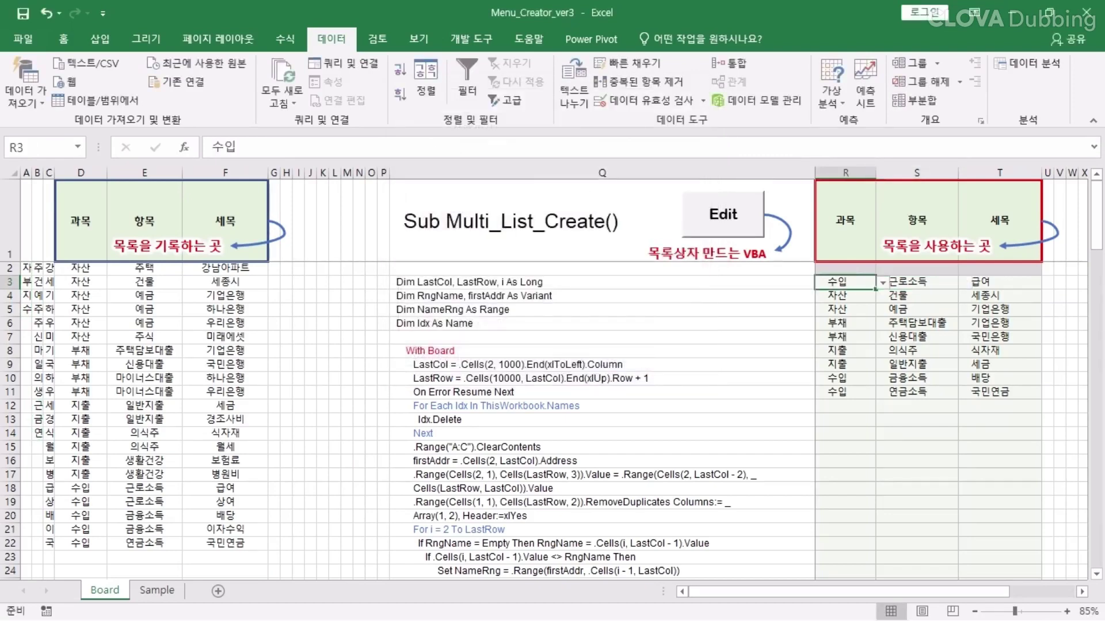
left_click(16, 147)
type("T3")
key("Return")
left_click(649, 100)
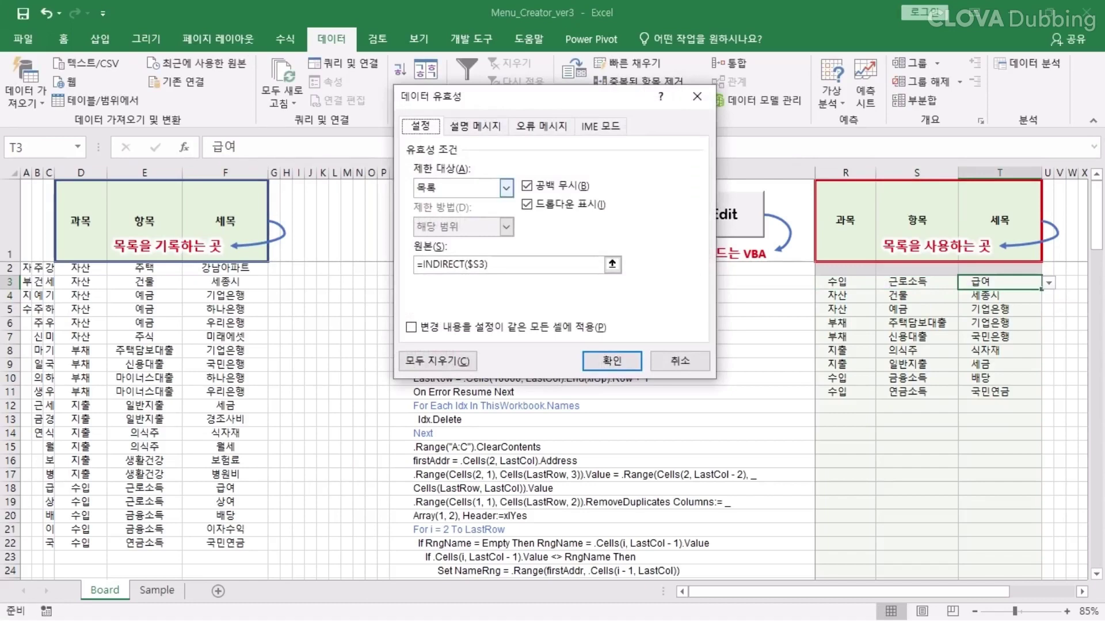
left_click(507, 188)
left_click(454, 239)
left_click(535, 264)
left_click_drag(473, 265, 479, 264)
left_click(611, 360)
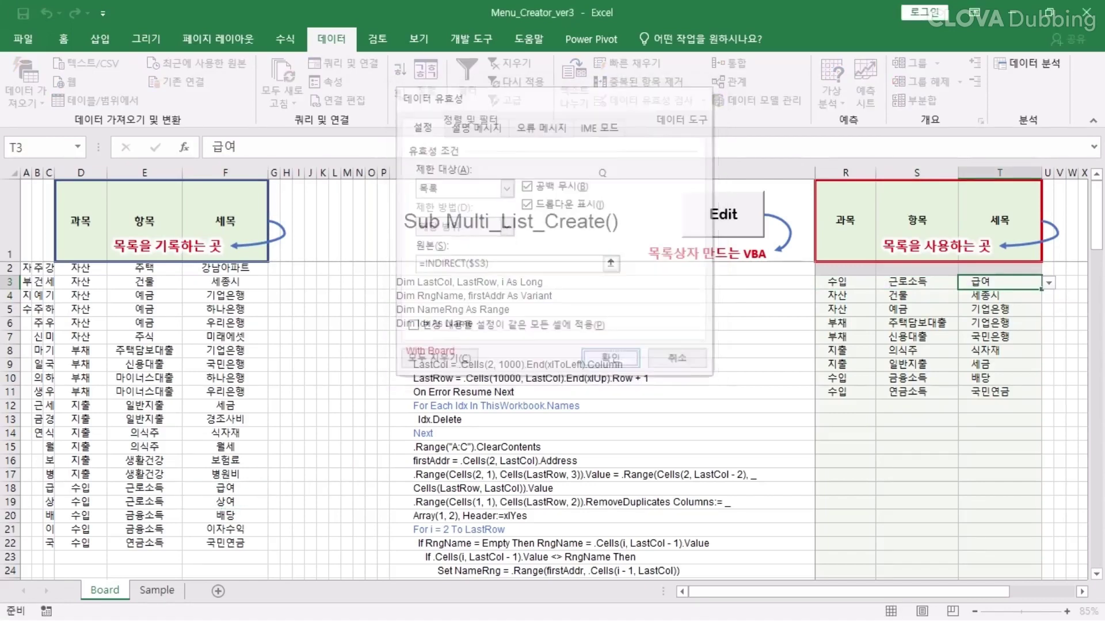
Trace 근로소득 in S3 to its source rows E18:E19 and the named 세목 range F18:F19
left_click(916, 282)
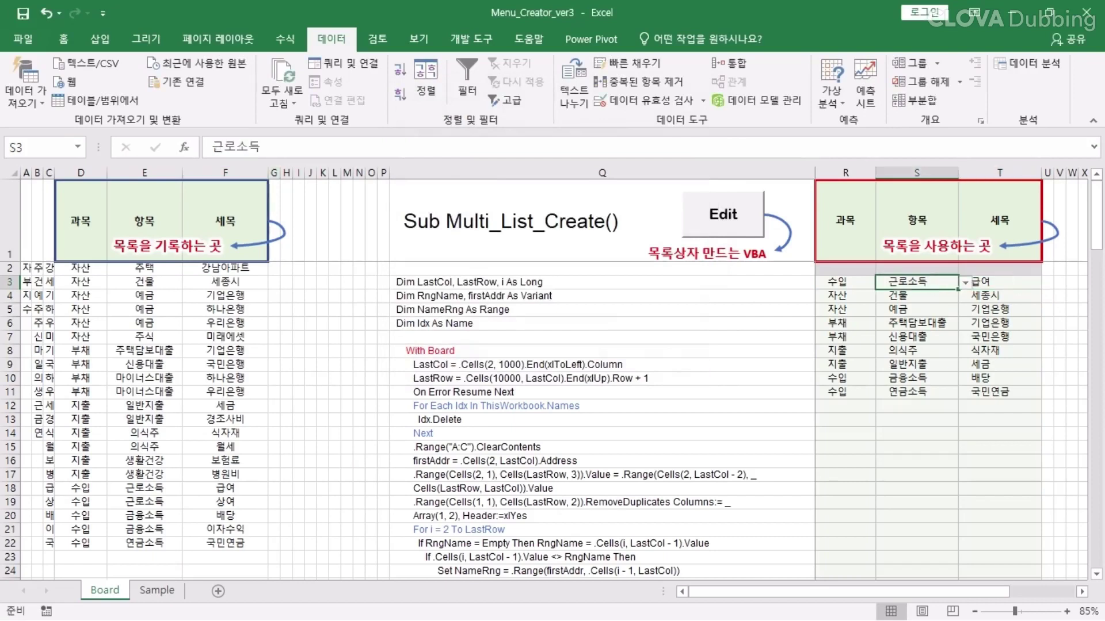
left_click(35, 147)
left_click(916, 296)
left_click(917, 282)
left_click_drag(144, 488, 144, 502)
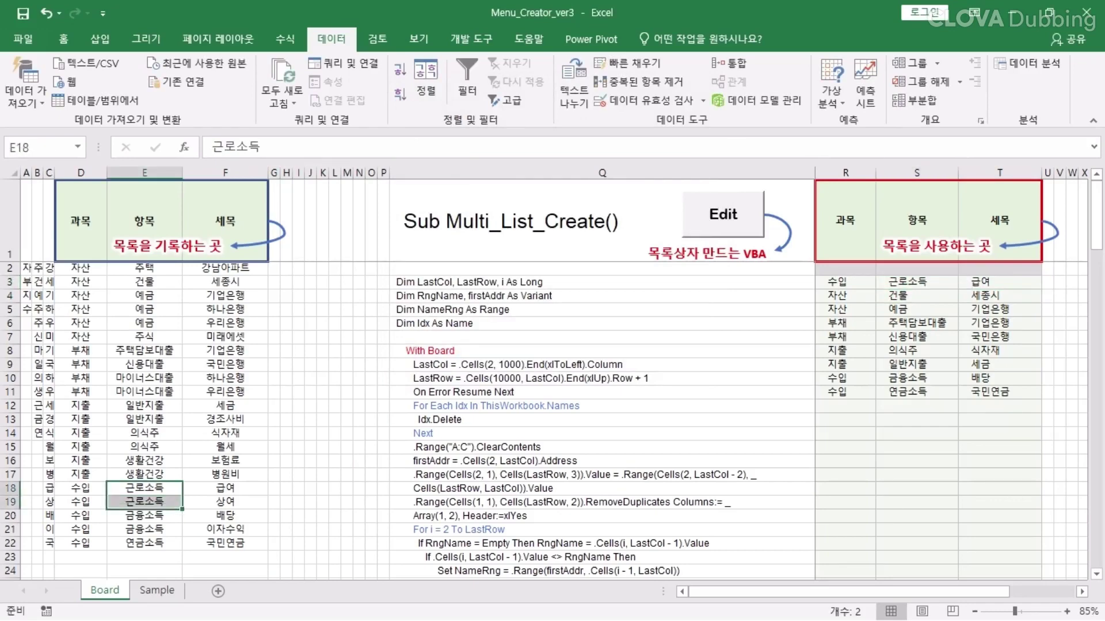
left_click_drag(225, 488, 225, 502)
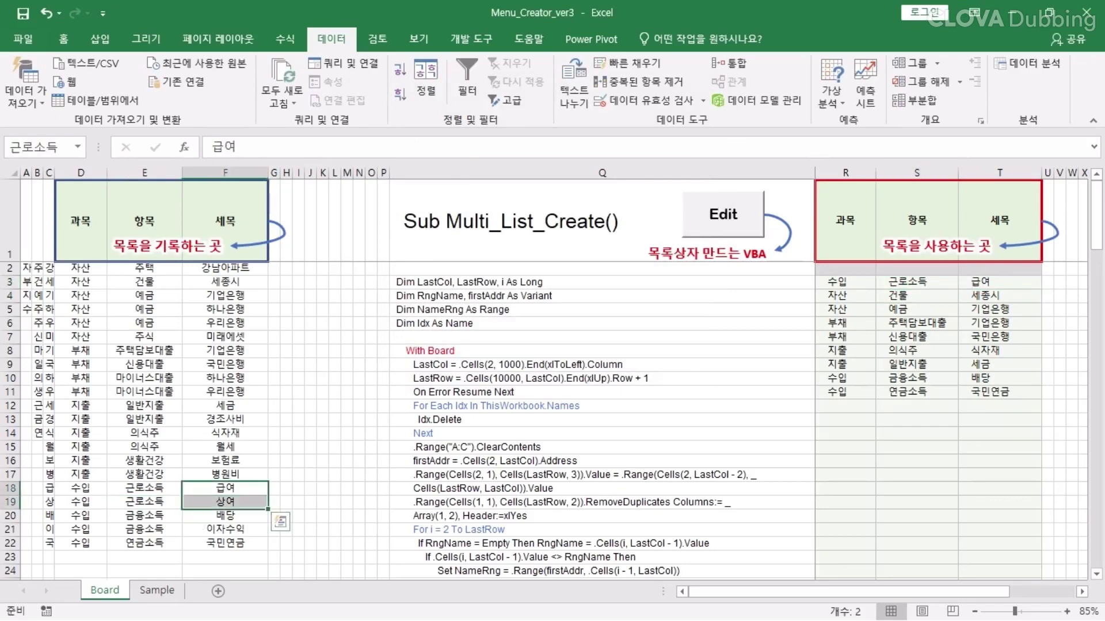
Compare 항목 cells S4 and S5 with source cells E3 and E4:E6, and inspect the named 세목 cells F3 and F8
left_click(916, 296)
left_click(144, 282)
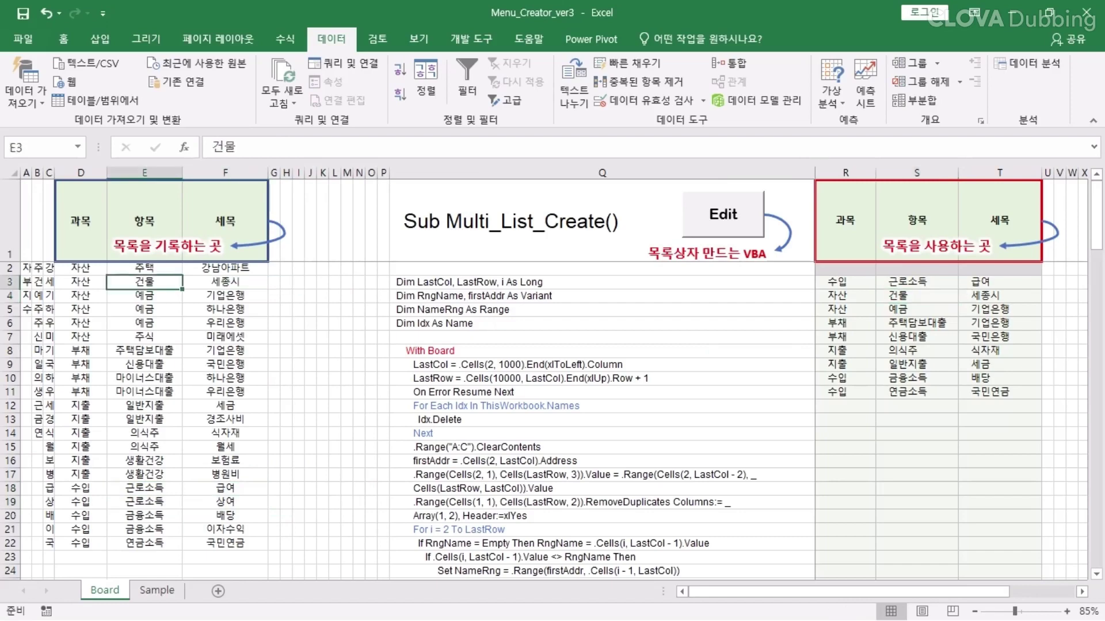
left_click(225, 282)
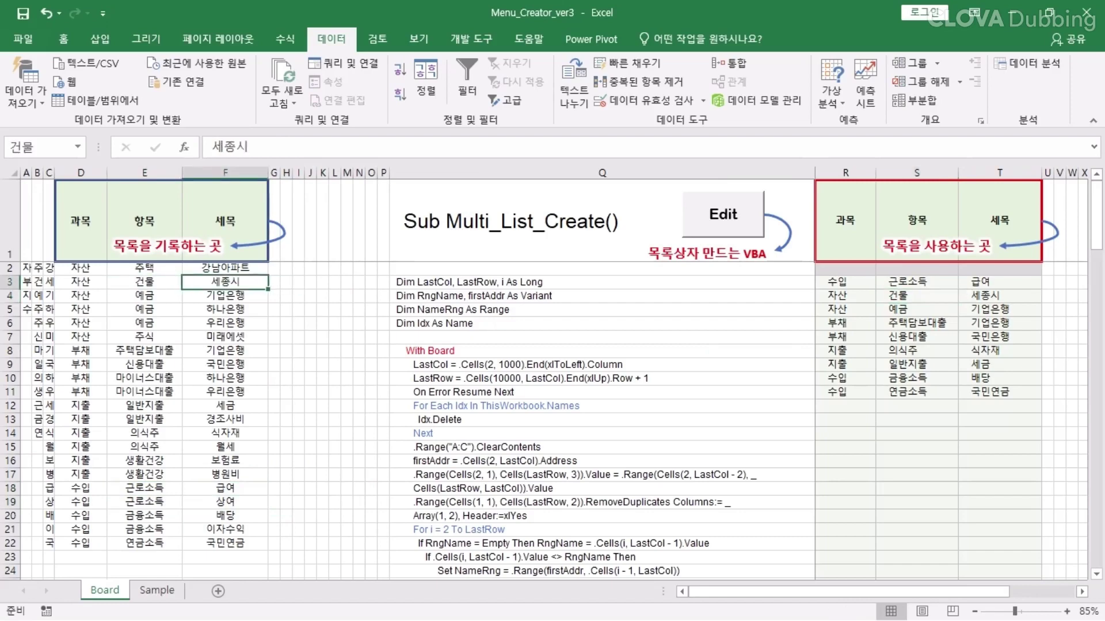
left_click(916, 309)
left_click_drag(144, 295, 144, 323)
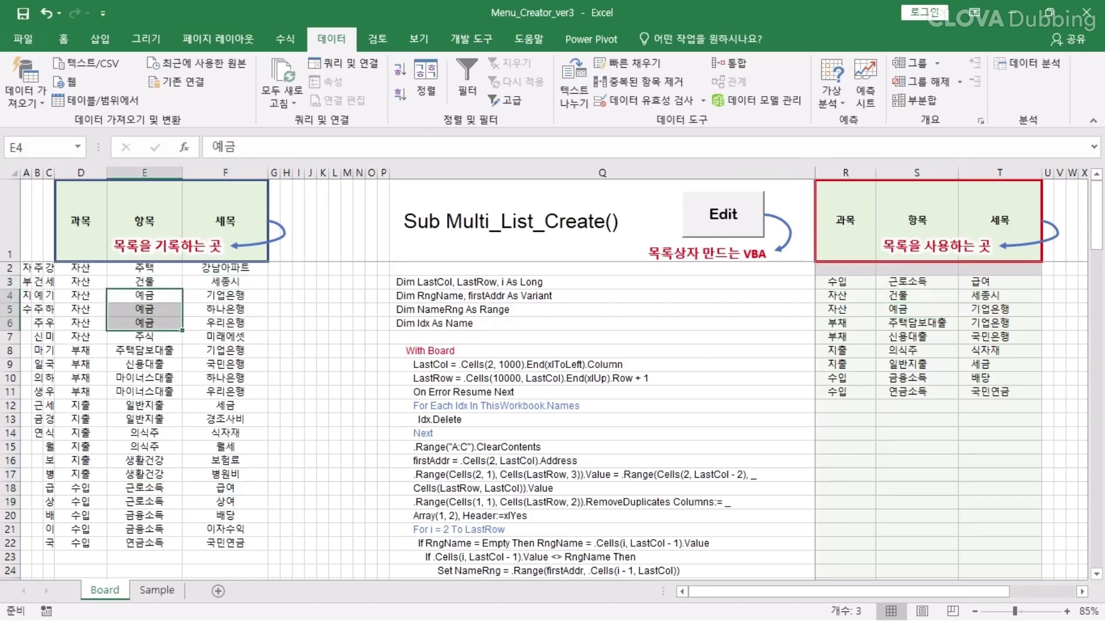
left_click(225, 282)
left_click(225, 351)
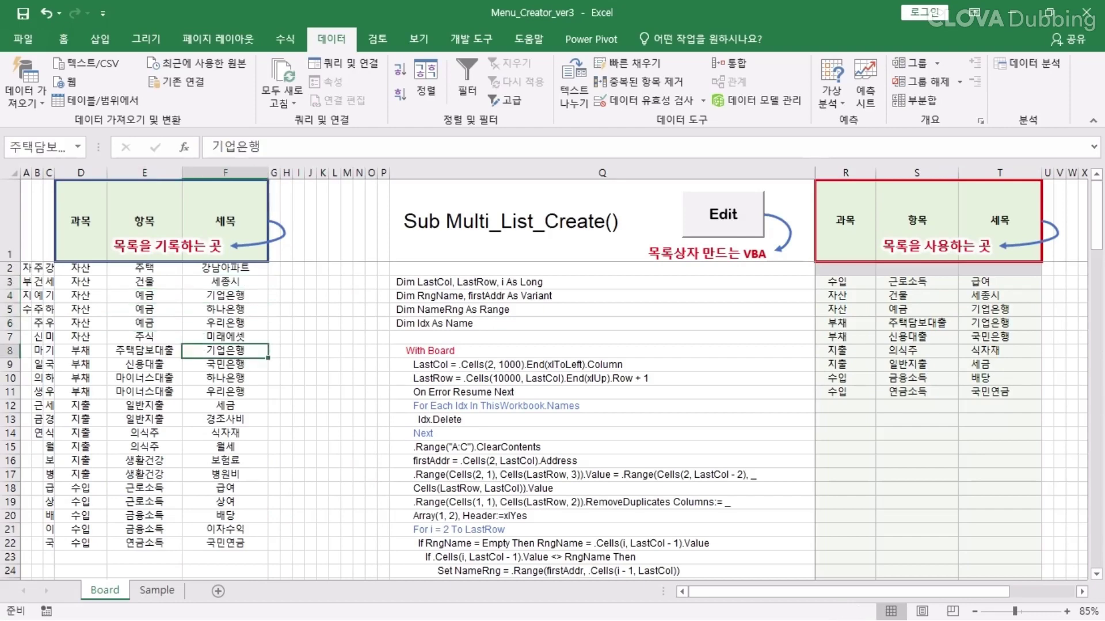
Copy the 자동차 columns D:F from the Sample sheet and paste them at D1 of the Board sheet
left_click(156, 591)
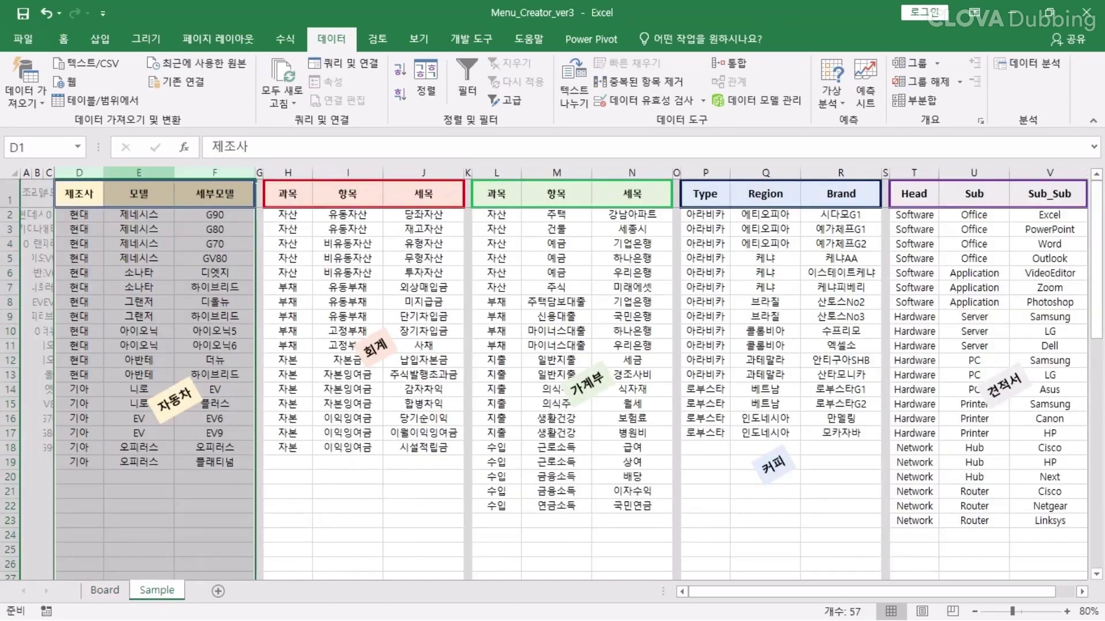
left_click_drag(80, 173, 214, 173)
key("ctrl+c")
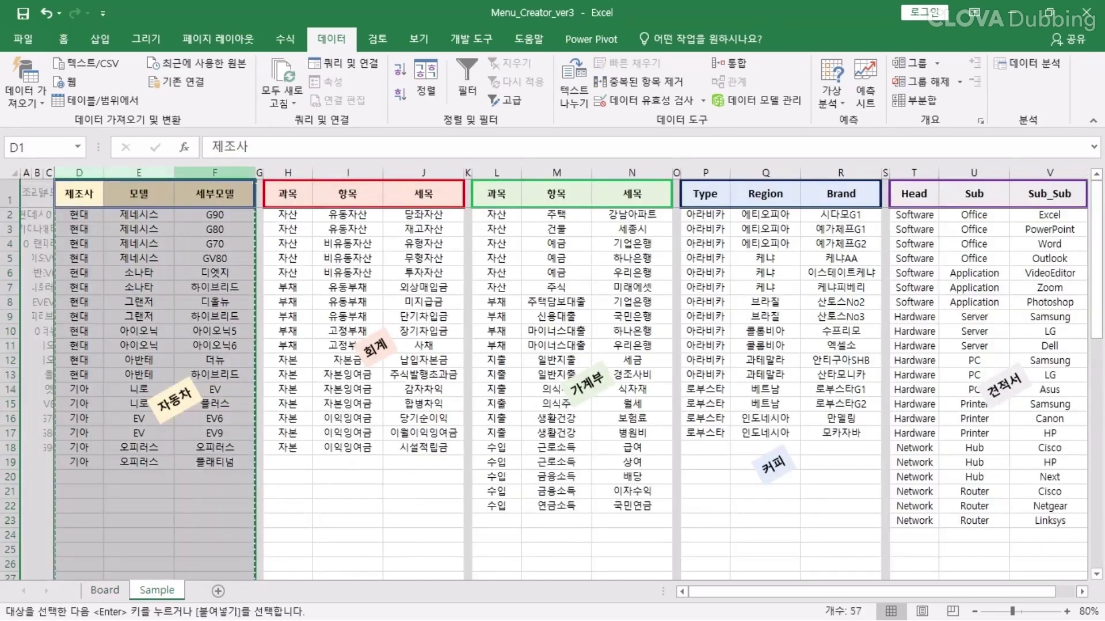
key("ctrl+Page_Up")
left_click(81, 221)
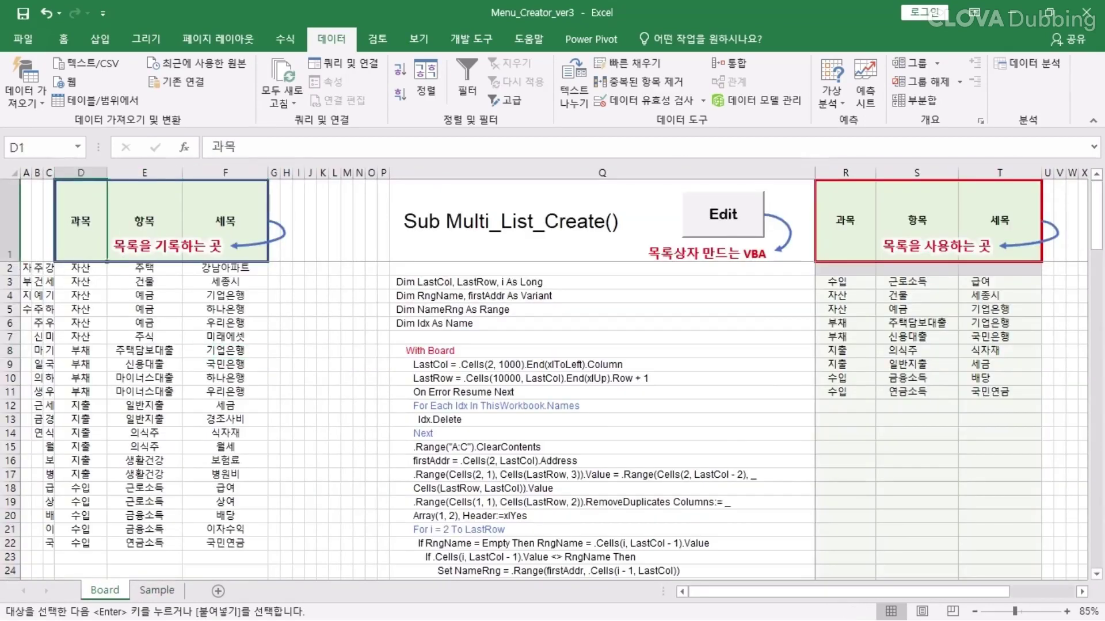
key("ctrl+v")
left_click(144, 323)
left_click(80, 269)
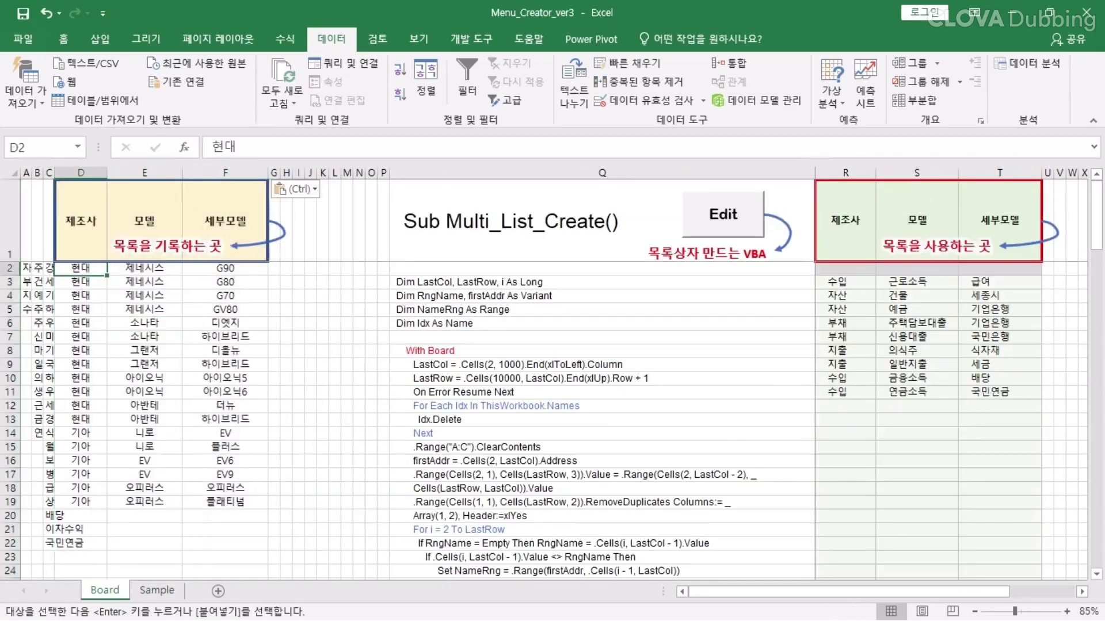
key("Right")
key("Right")
key("Down")
left_click(225, 309)
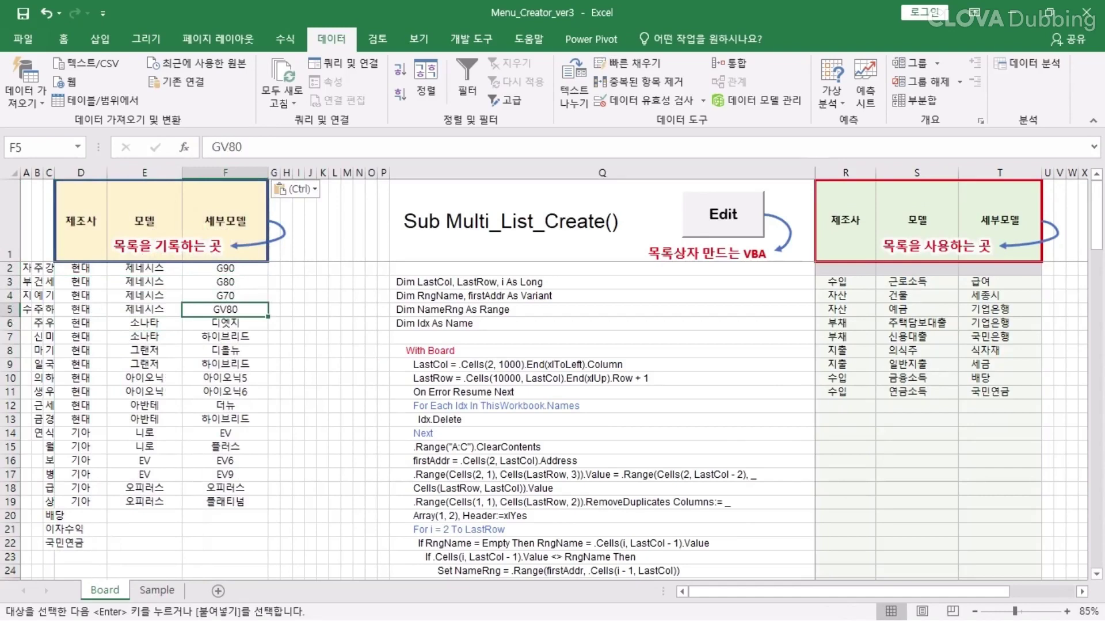
Choose 자산 from the dropdown list in R3 to test it before rebuilding the lists
left_click(845, 281)
left_click(882, 283)
left_click(835, 296)
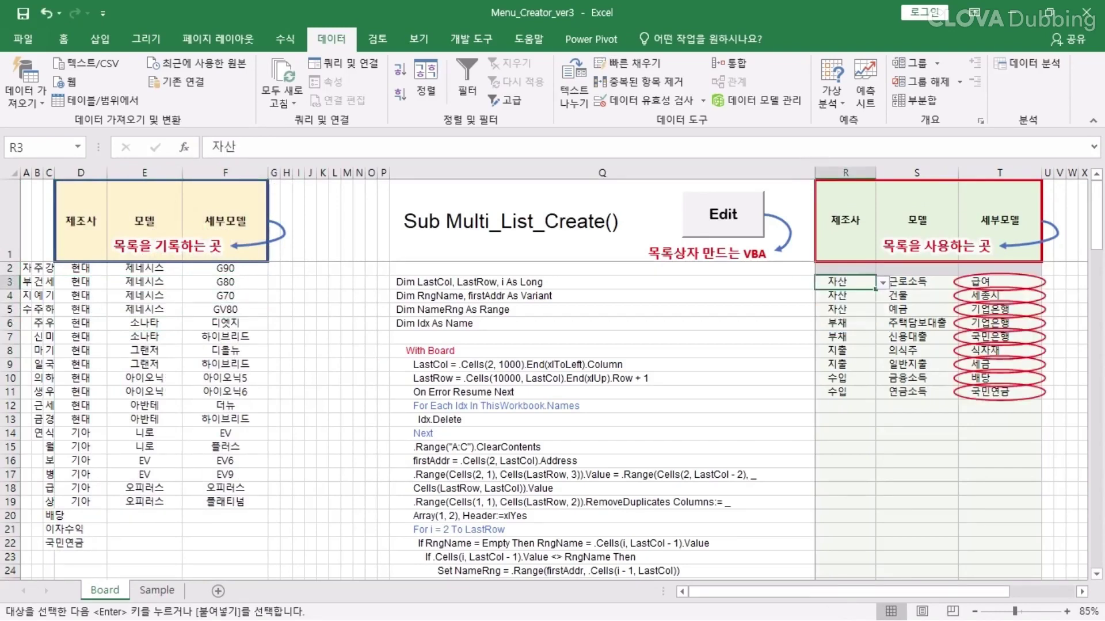
Run the list-creation macro to rebuild the dropdown lists from the pasted 제조사, 모델 and 세부모델 data
left_click(81, 268)
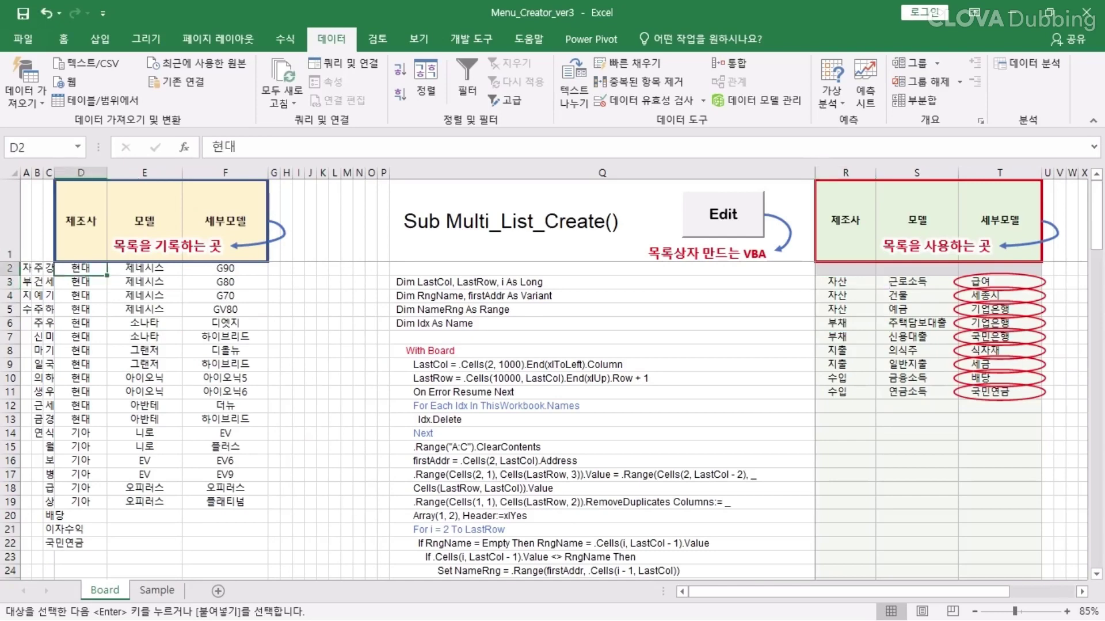
left_click(724, 214)
left_click(595, 369)
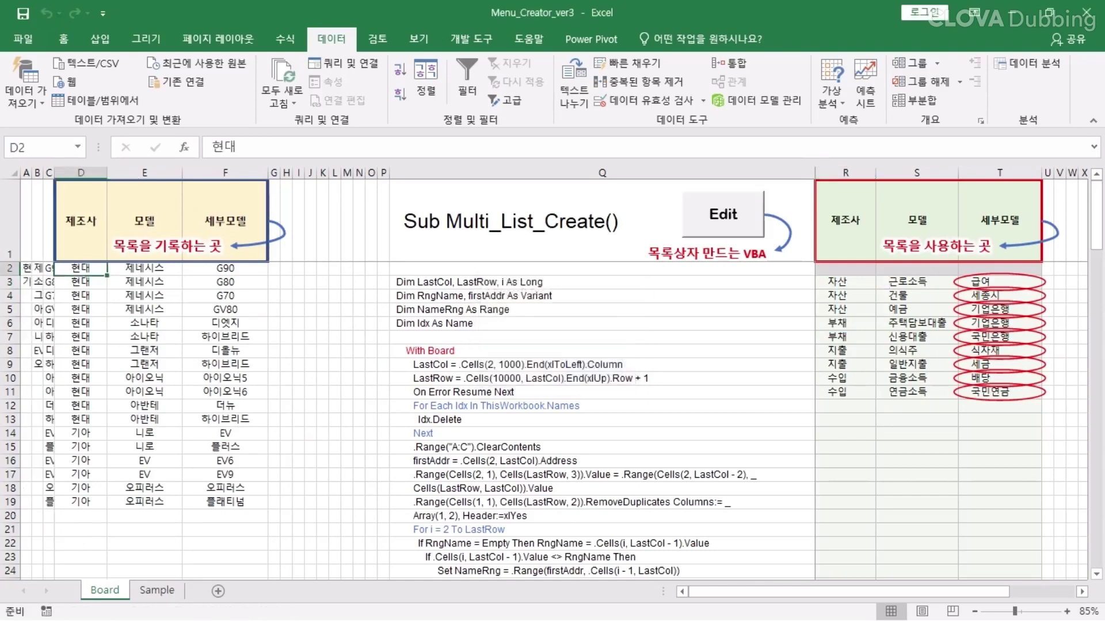
Check the 제조사 list in R3 and clear the old entries under 제조사, 모델 and 세부모델 in columns R:T
key("alt+Down")
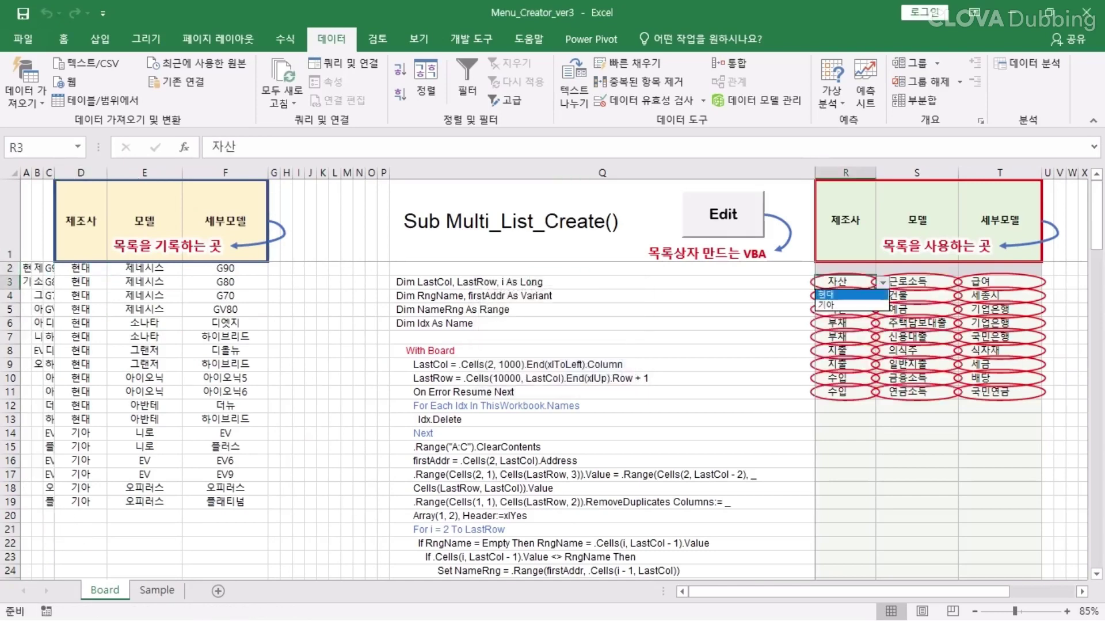
key("Return")
left_click_drag(845, 282, 999, 405)
key("Delete")
left_click(845, 310)
Choose 현대 from the list in R3 and fill it down to R7
left_click(845, 282)
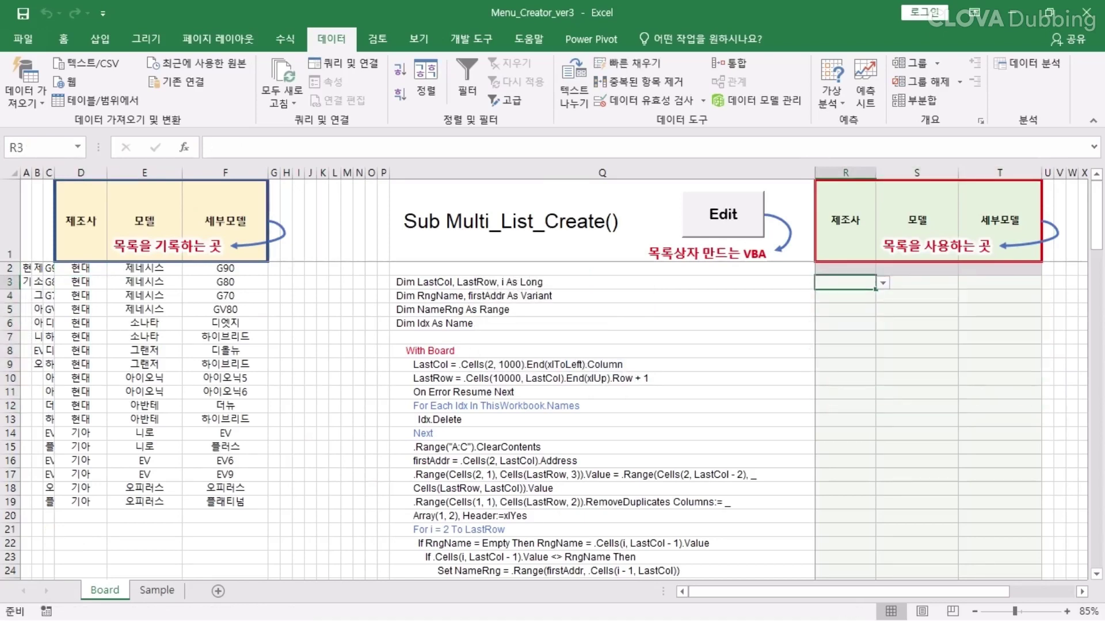
key("alt+Down")
key("Return")
left_click_drag(875, 290, 876, 340)
left_click(916, 282)
key("alt+Down")
Choose 기아 from the list in R8 and fill it down to R11
left_click(845, 351)
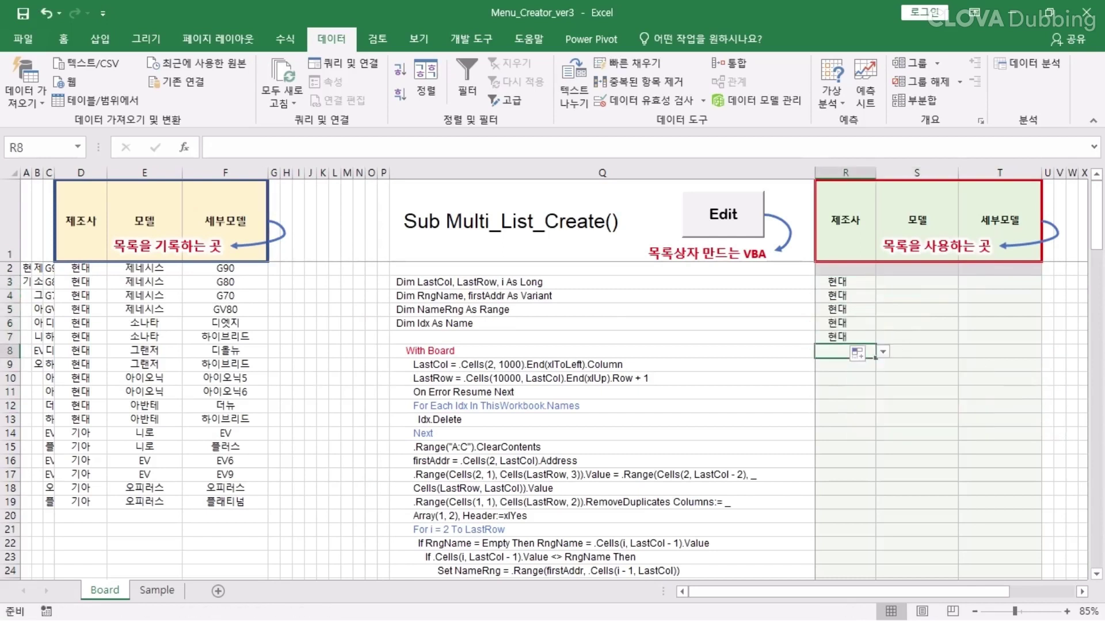
left_click(883, 351)
left_click(843, 374)
left_click_drag(875, 358, 876, 397)
Choose 제네시스 from the 모델 list in S3 and fill it down to S4
left_click(916, 282)
left_click(966, 282)
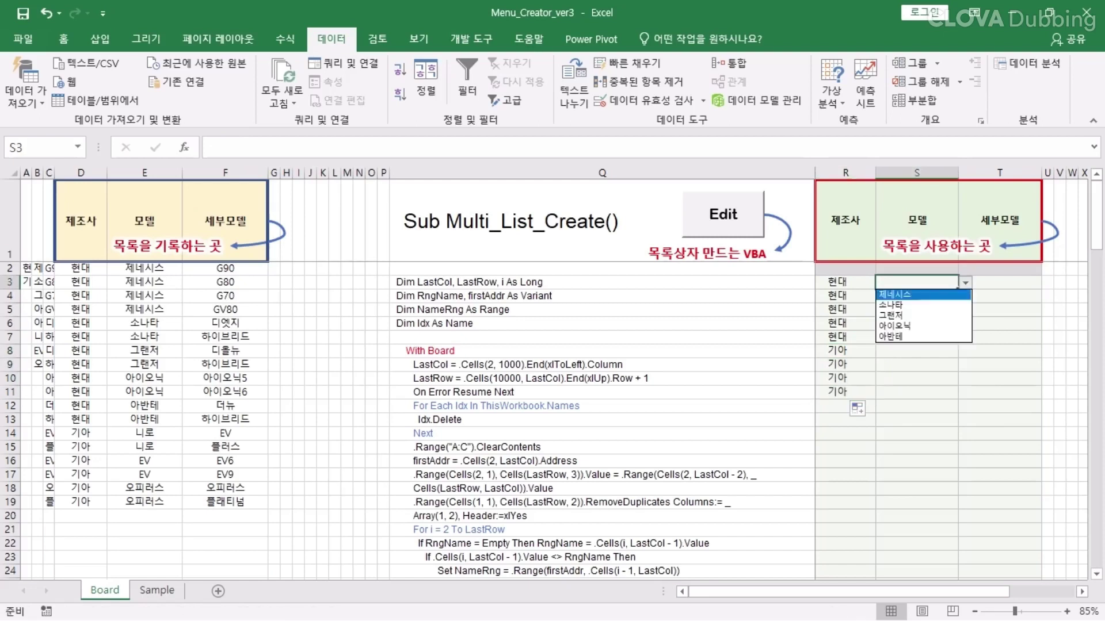
left_click(897, 292)
left_click_drag(958, 289, 958, 303)
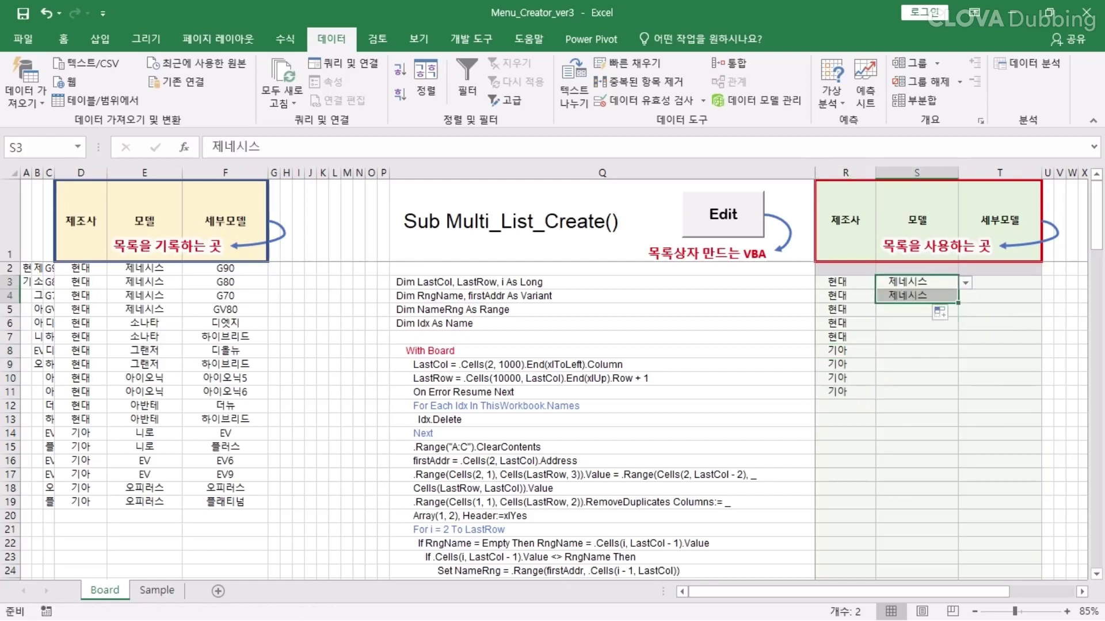
Choose the models 소나타 in S5, 그랜저 in S6 and 아반테 in S7 from their lists
left_click(906, 310)
left_click(966, 310)
left_click(897, 333)
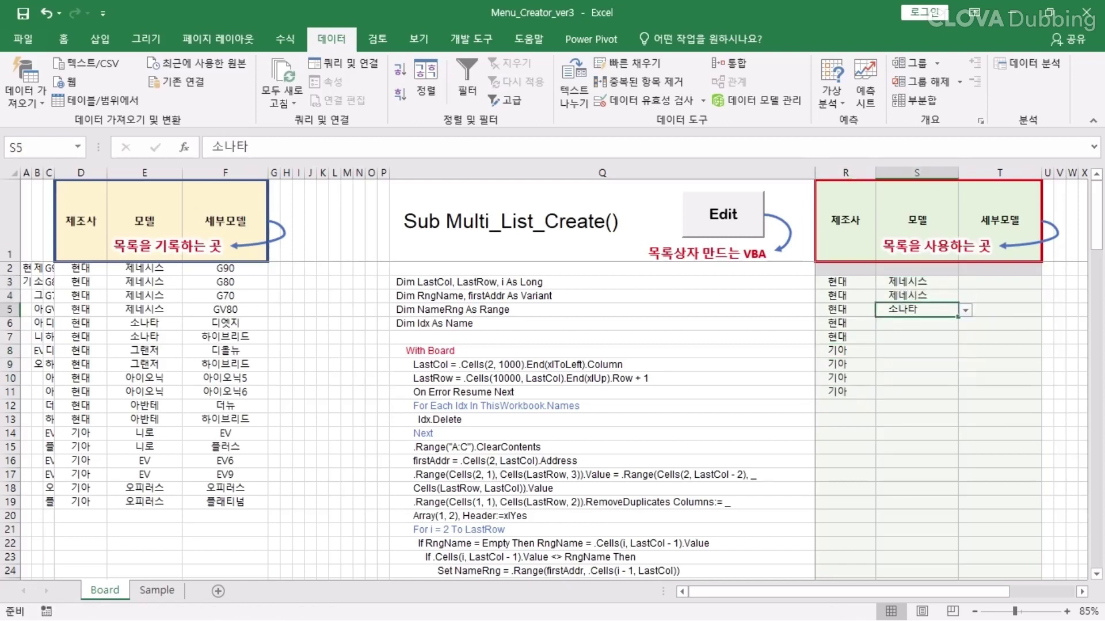
left_click(915, 323)
left_click(965, 324)
left_click(898, 357)
left_click(914, 337)
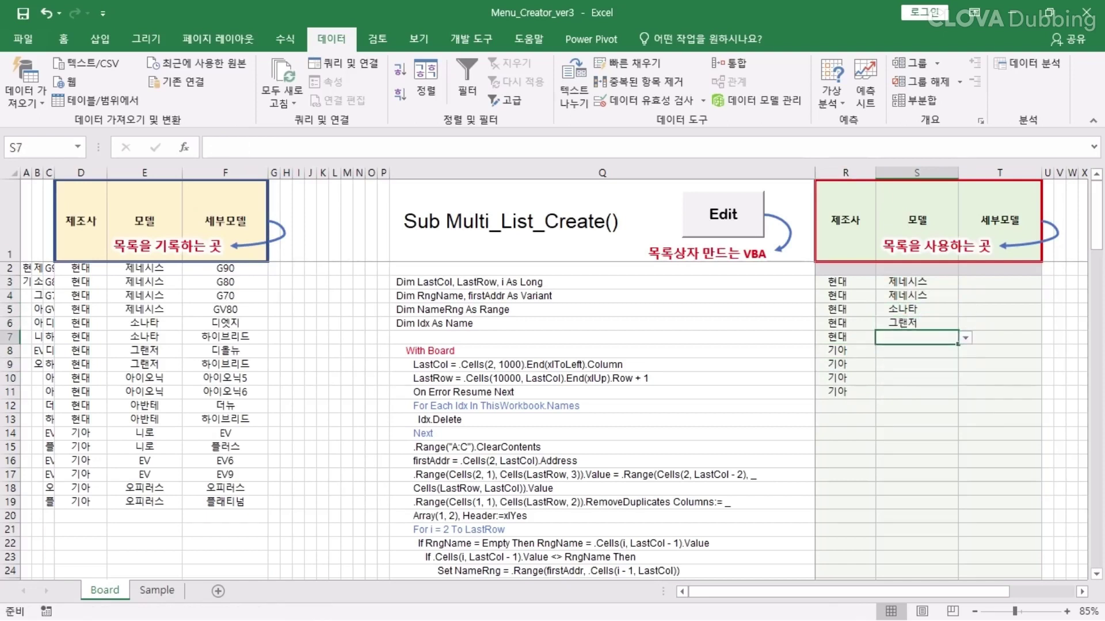
left_click(965, 338)
left_click(898, 393)
Choose 니로 from the 모델 list in S8 and fill it down to S9
left_click(915, 351)
left_click(965, 351)
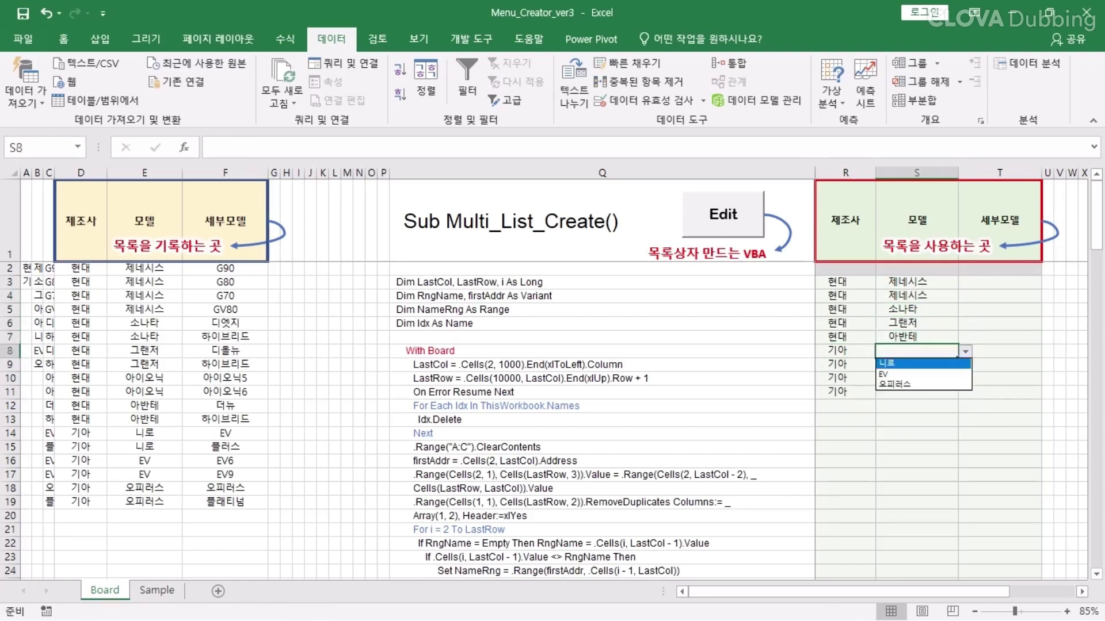
left_click(897, 364)
left_click_drag(958, 358, 957, 371)
Choose EV from the list in S10 and 오피러스 from the list in S11
left_click(915, 378)
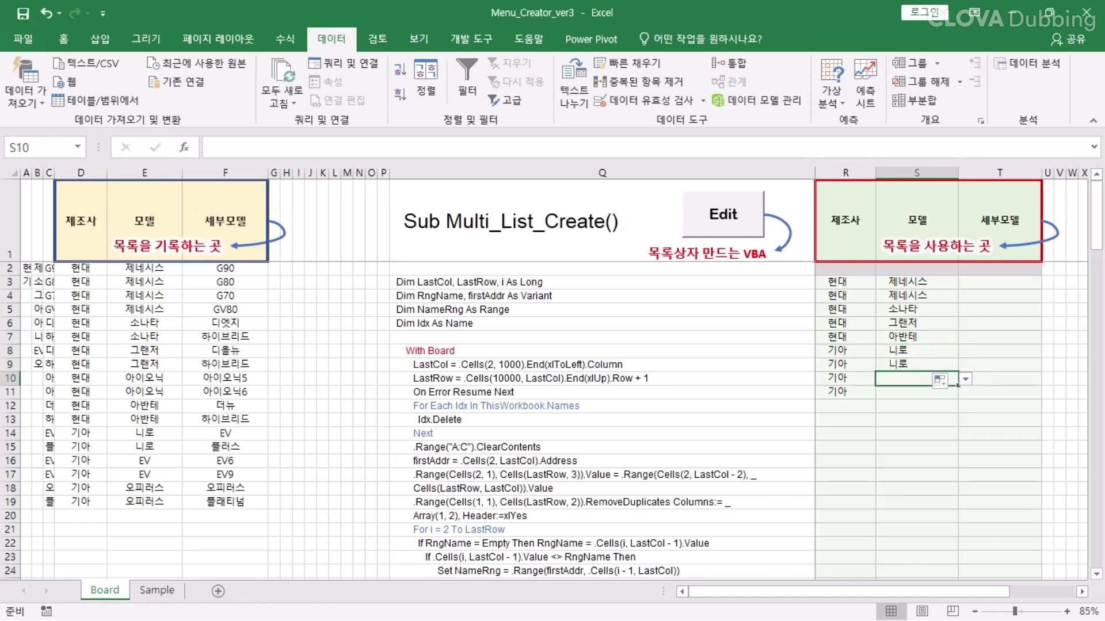
left_click(965, 379)
left_click(897, 402)
left_click(915, 392)
left_click(966, 393)
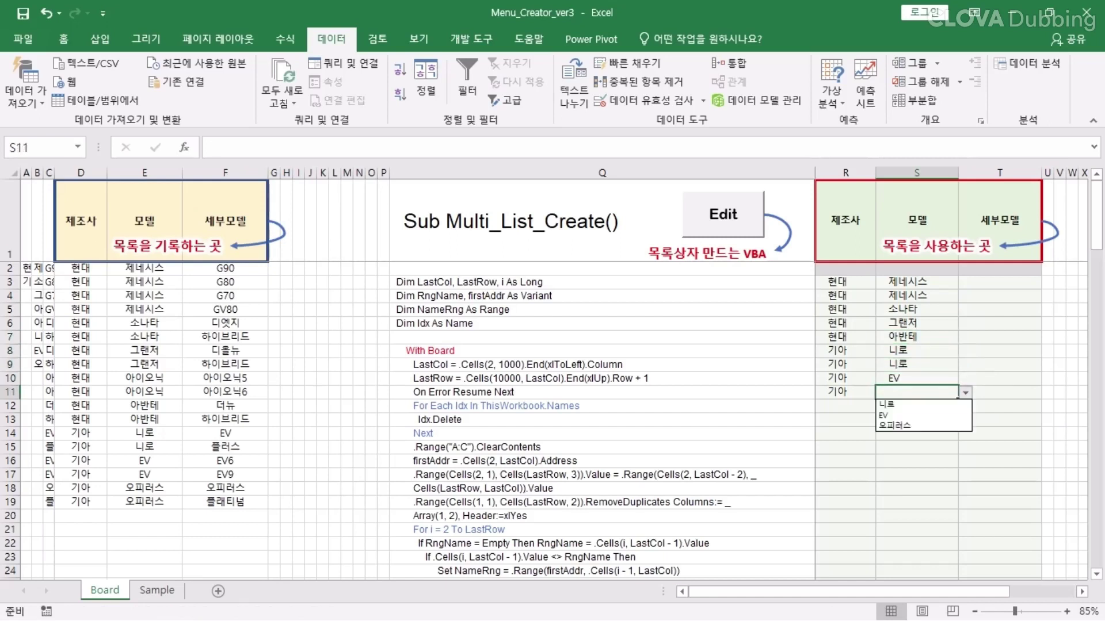
left_click(897, 401)
Choose G90 from the 세부모델 list in T3 and G80 from the list in T4
left_click(999, 282)
left_click(1048, 283)
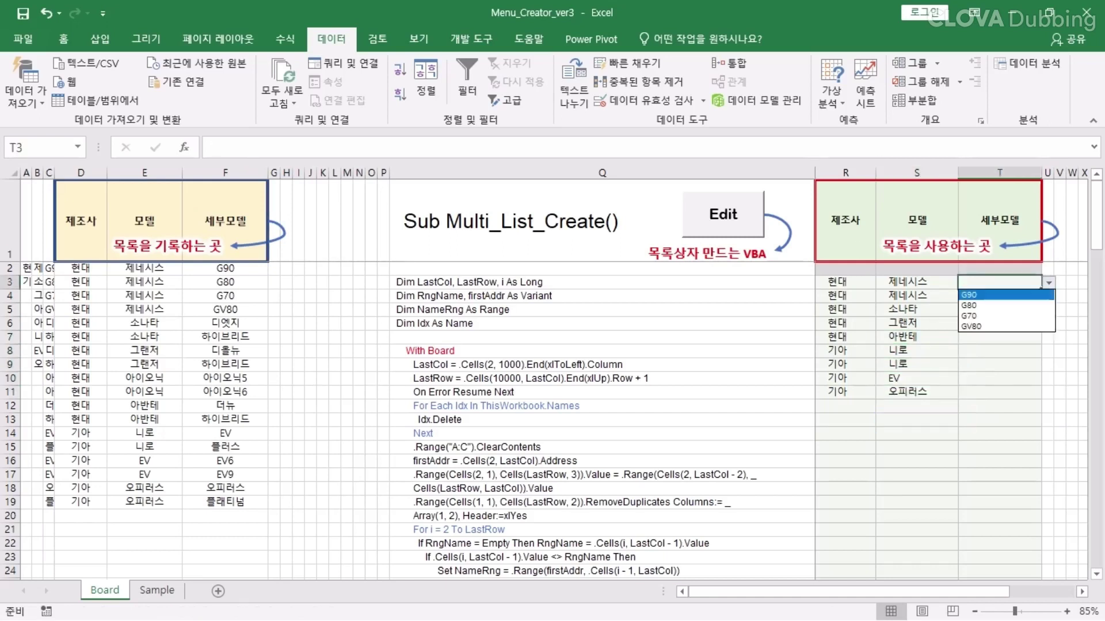
left_click(978, 291)
left_click(999, 296)
left_click(1048, 296)
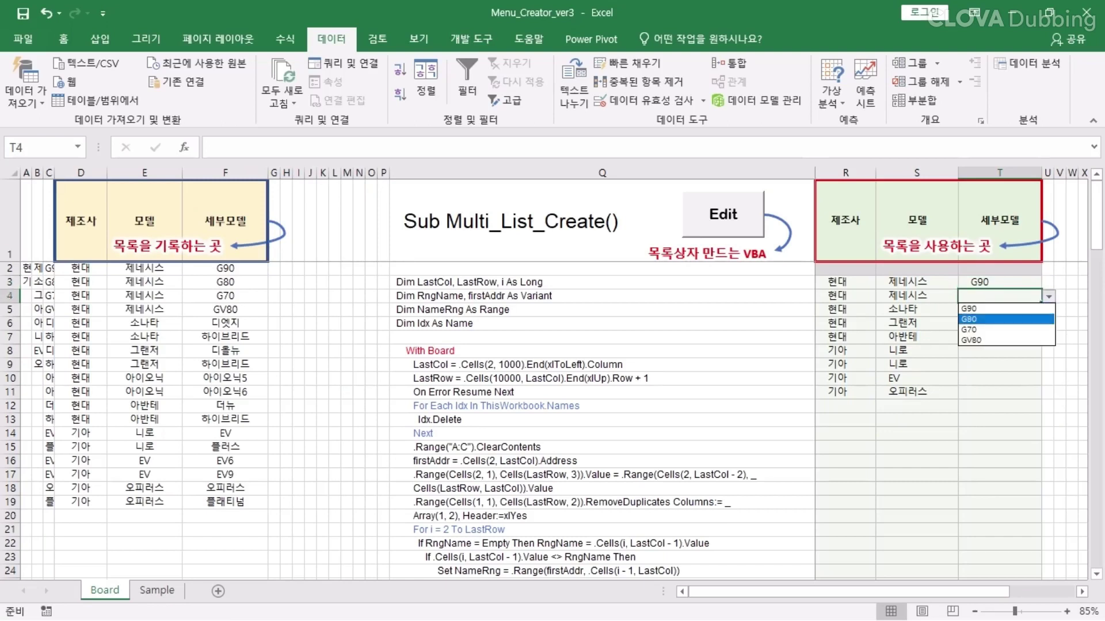
left_click(978, 318)
Choose 디엣지 from the 세부모델 list in T5 and 디올뉴 from the list in T6
left_click(1000, 309)
left_click(1049, 309)
left_click(978, 321)
left_click(999, 323)
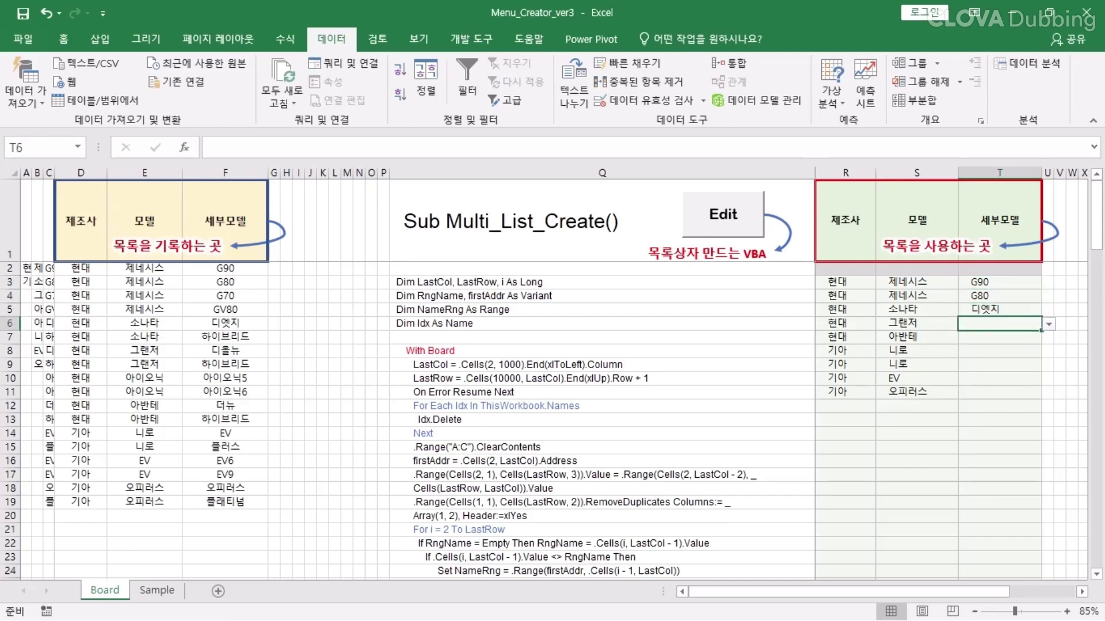
left_click(1048, 324)
left_click(978, 332)
Choose 더뉴 from the 세부모델 list in T7 and EV from the list in T8
key("Down")
key("alt+Down")
key("Down")
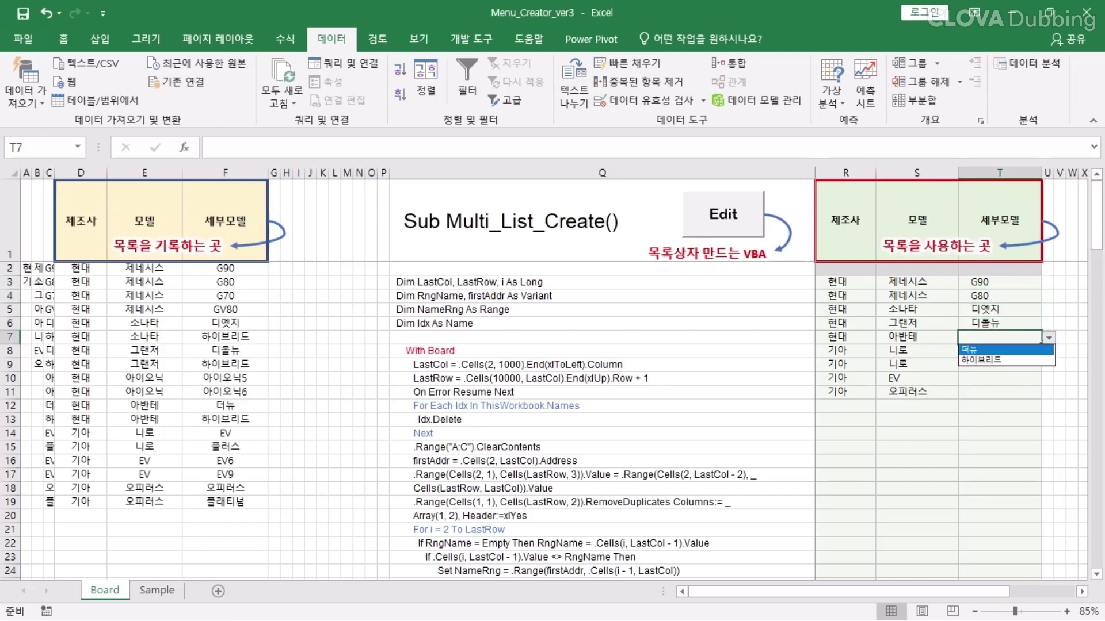
key("Return")
key("Down")
key("alt+Down")
key("Down")
key("Return")
Choose 플러스 from the 세부모델 list in T9 and EV6 from the list in T10
key("Down")
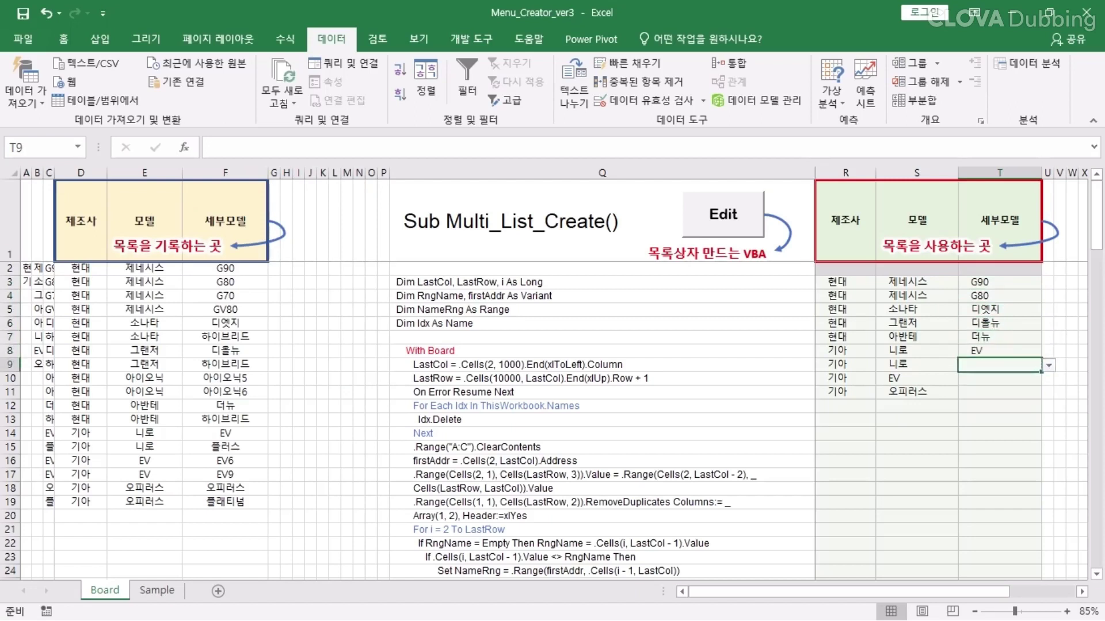
key("alt+Down")
key("Down")
key("Down")
key("Return")
key("Down")
key("alt+Down")
key("Down")
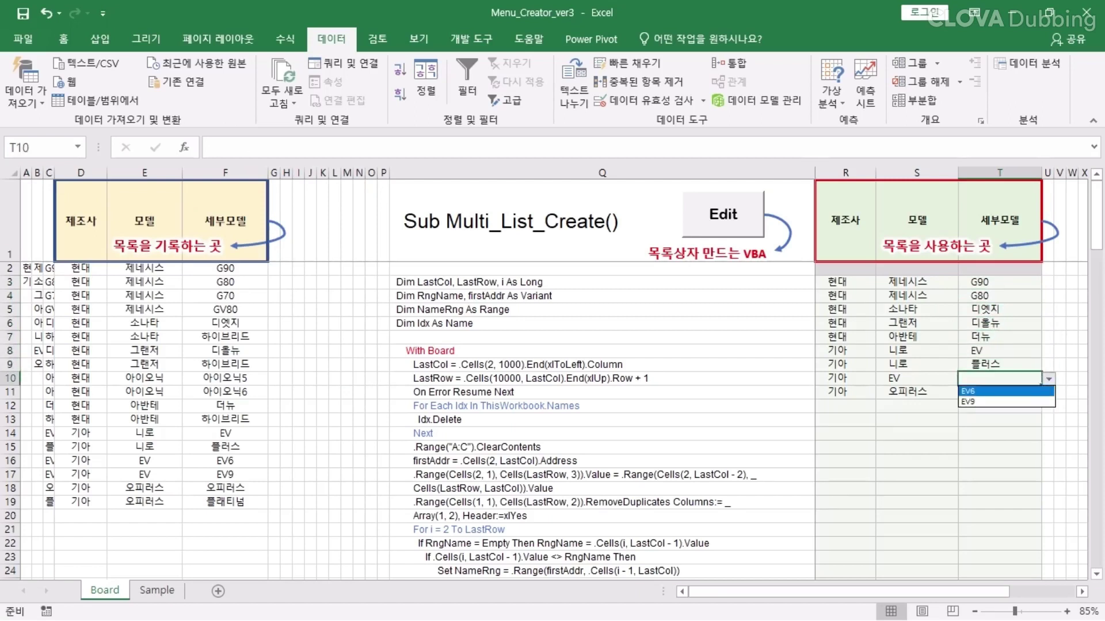
key("Return")
Choose 플래티넘 from the 세부모델 list in T11 and leave the table
key("Down")
key("alt+Down")
key("Down")
left_click(978, 416)
left_click(917, 448)
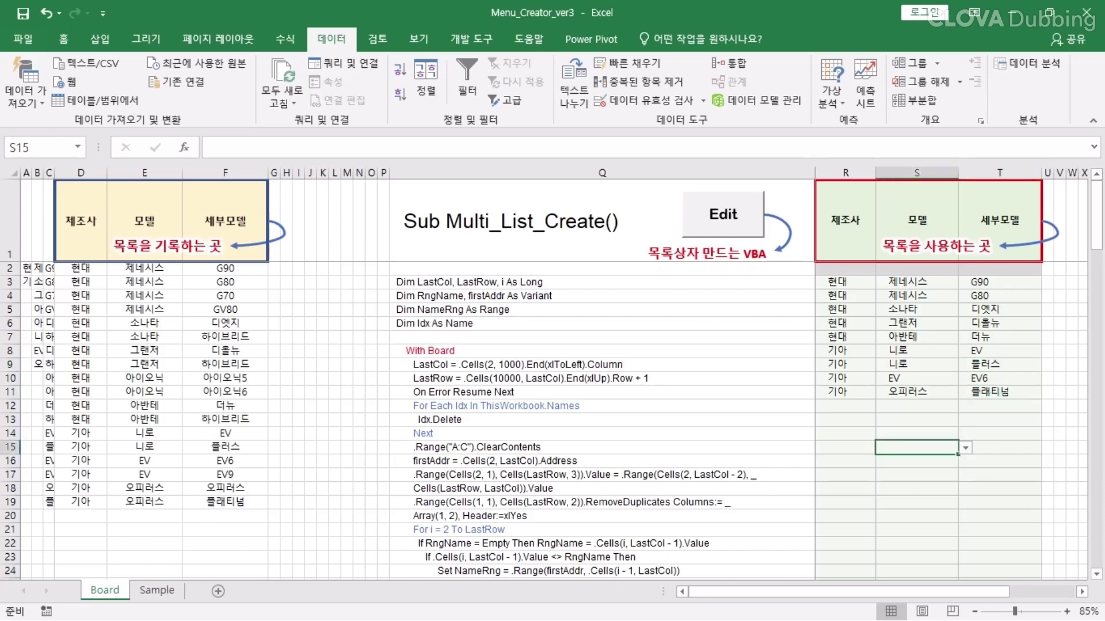
Make D1 the active cell on Board, and examine the 자동차, 회계, 가계부, 커피 and 견적서 tables on the Sample sheet
key("Left")
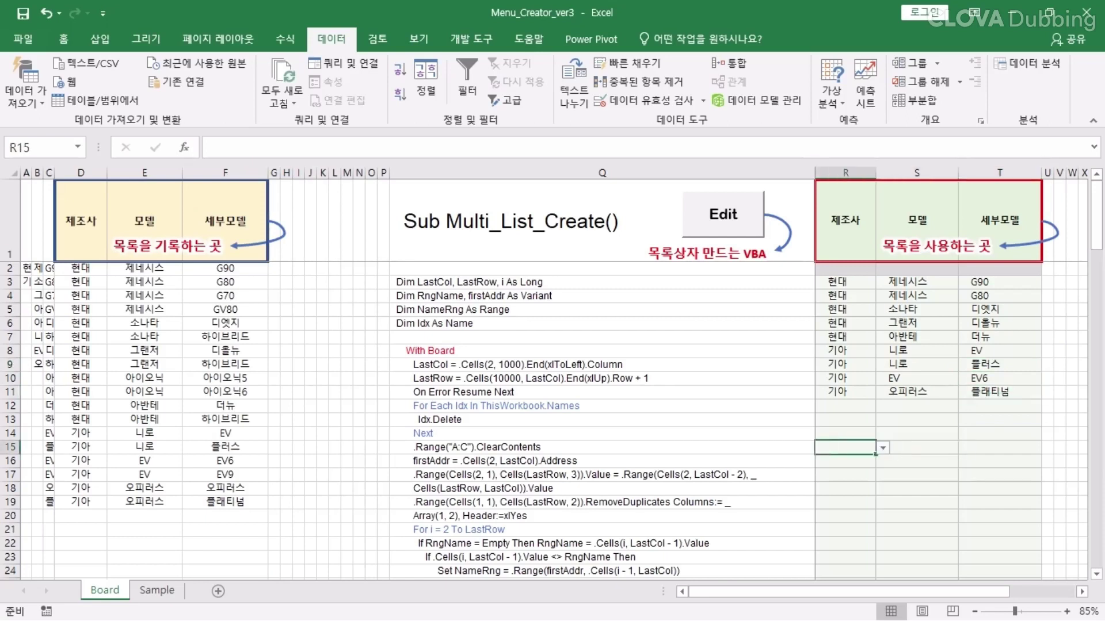
left_click(81, 221)
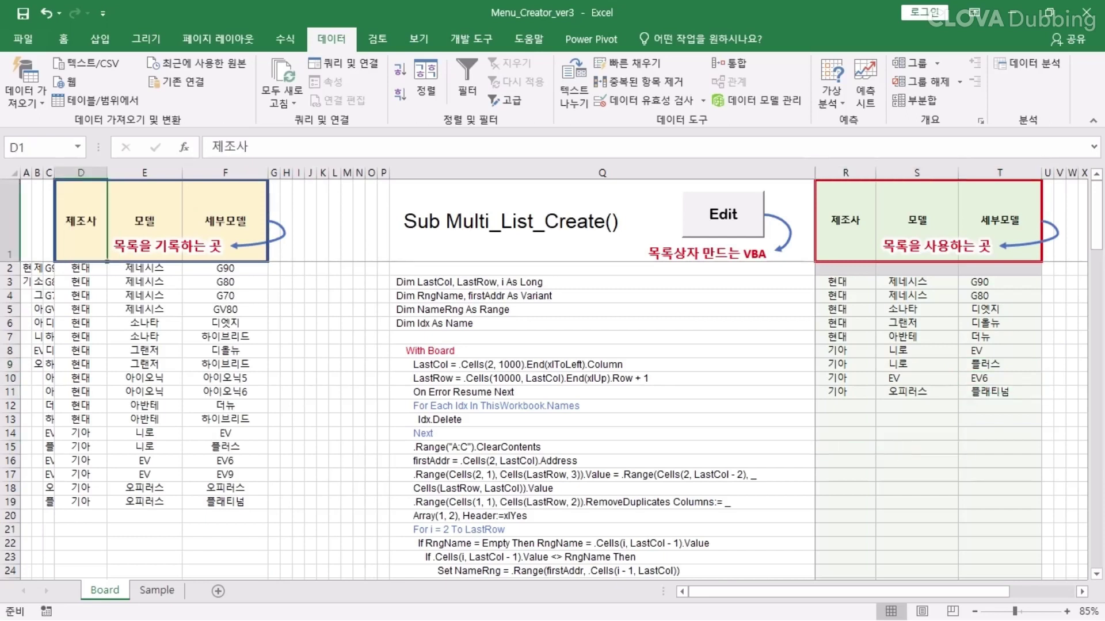
left_click(157, 590)
left_click(173, 397)
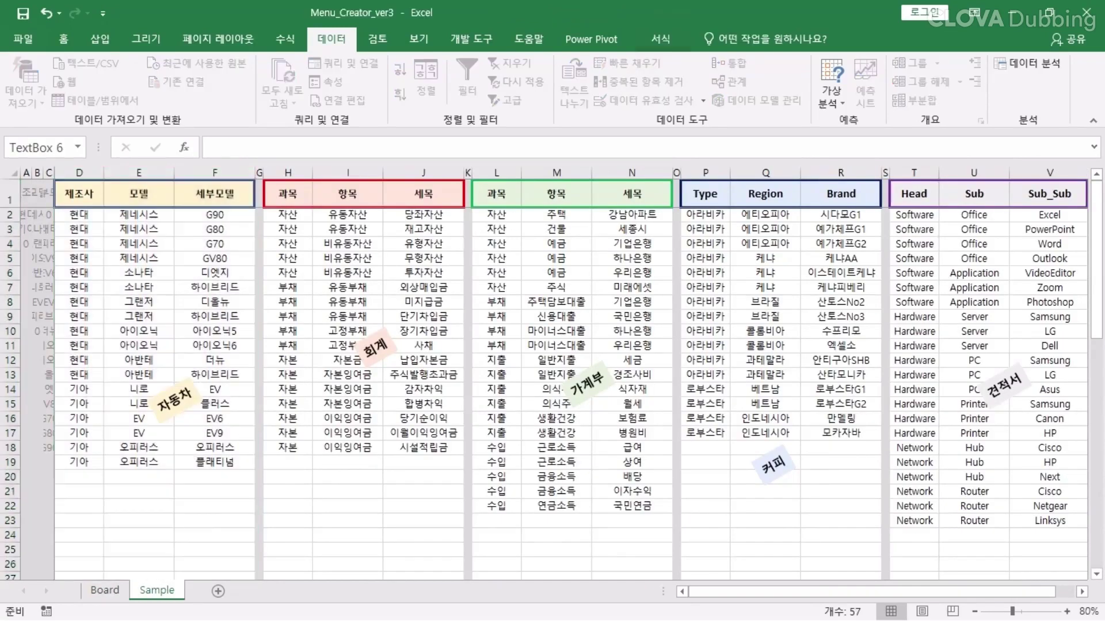
left_click(376, 346)
key("Tab")
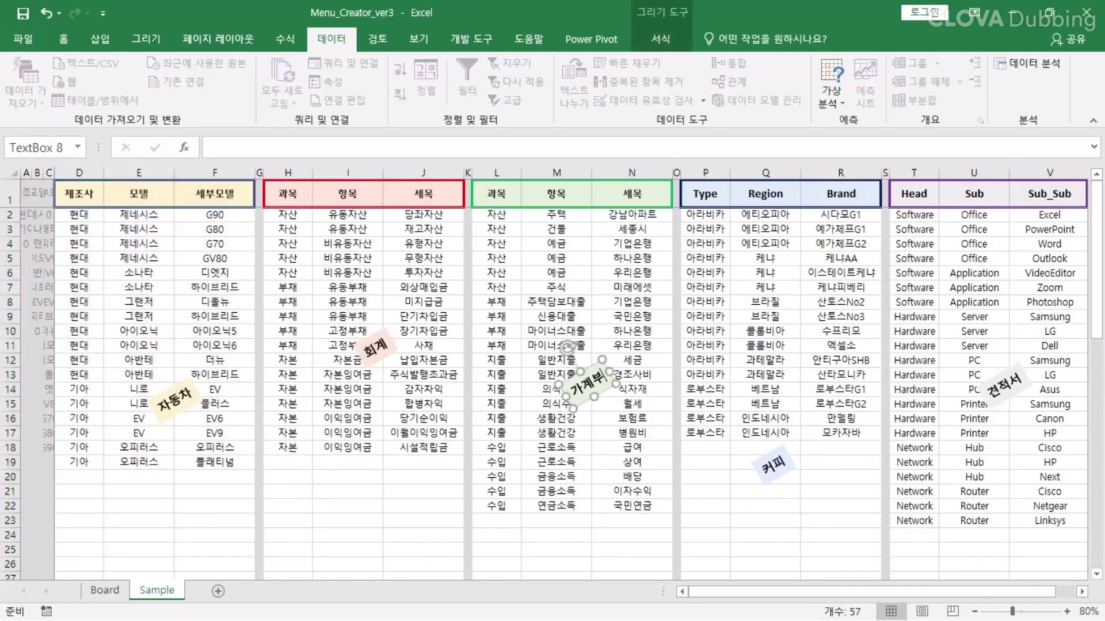
key("Tab")
key("Tab")
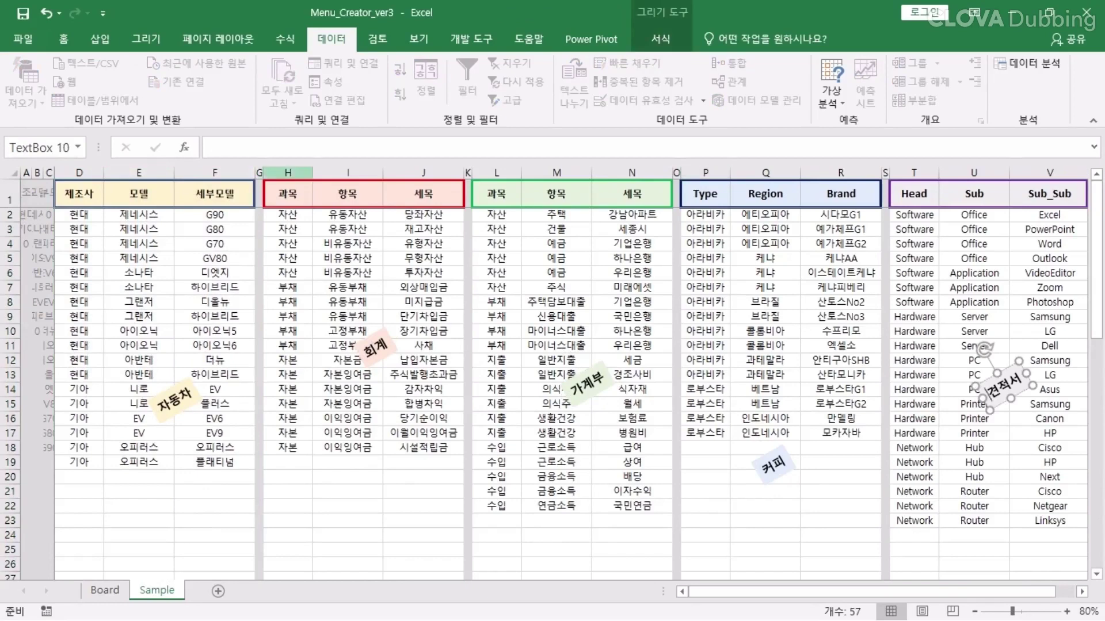
Copy the 회계 table columns H:J from the Sample sheet and paste them over columns D:F on Board
left_click_drag(288, 172, 423, 173)
key("ctrl+c")
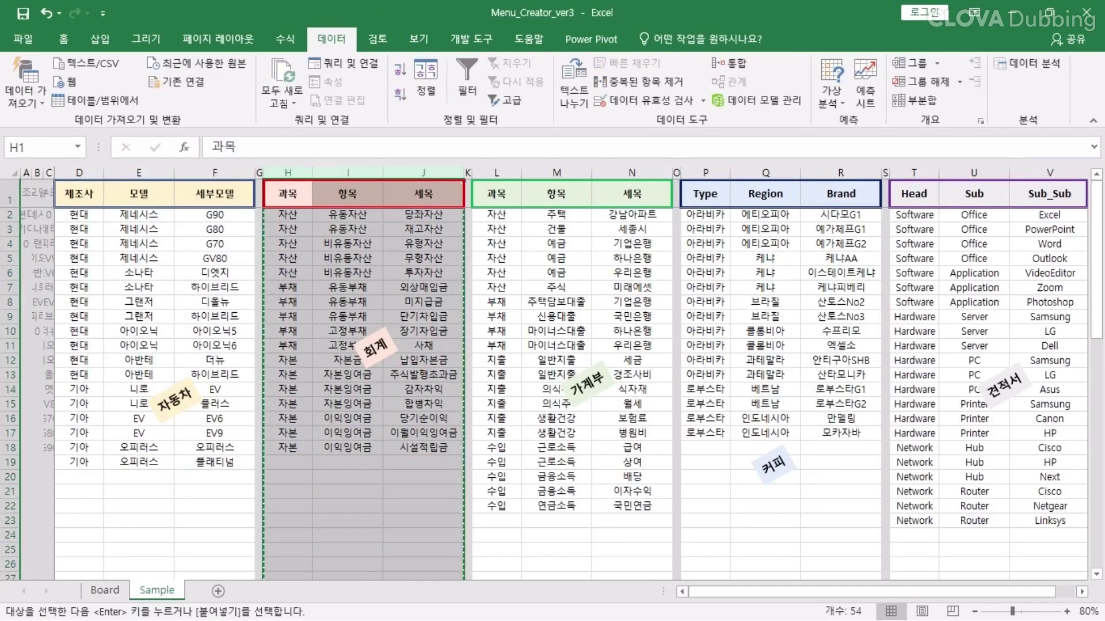
key("ctrl+Page_Up")
key("ctrl+v")
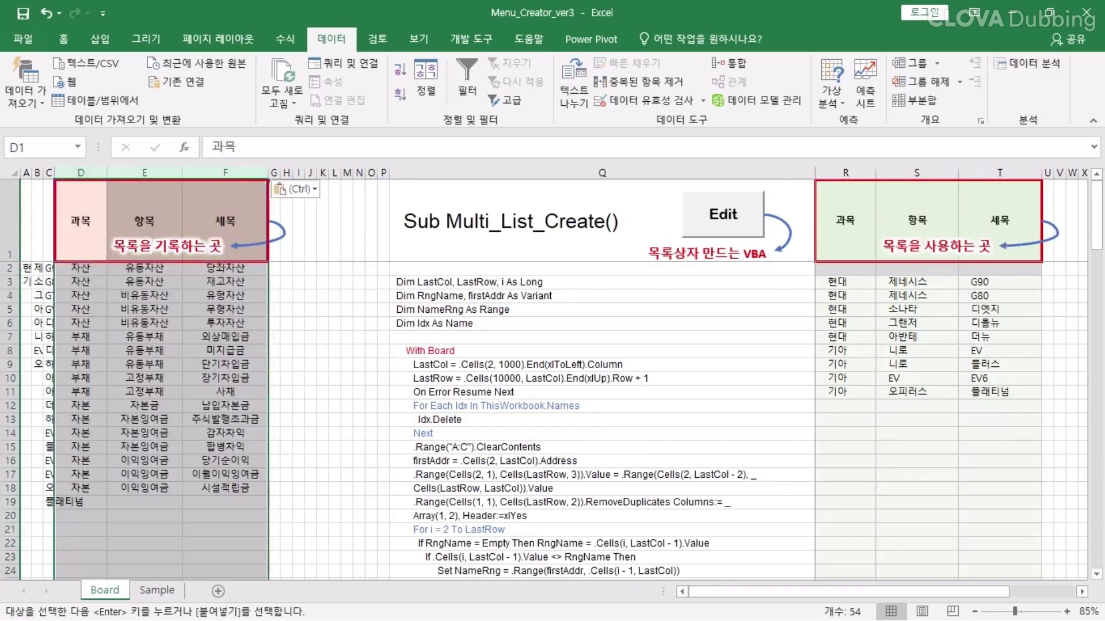
Check the 과목 list in R3, and run the Edit macro to rebuild the dropdown lists from the 회계 data
left_click(845, 282)
left_click(883, 283)
left_click(882, 283)
left_click(723, 214)
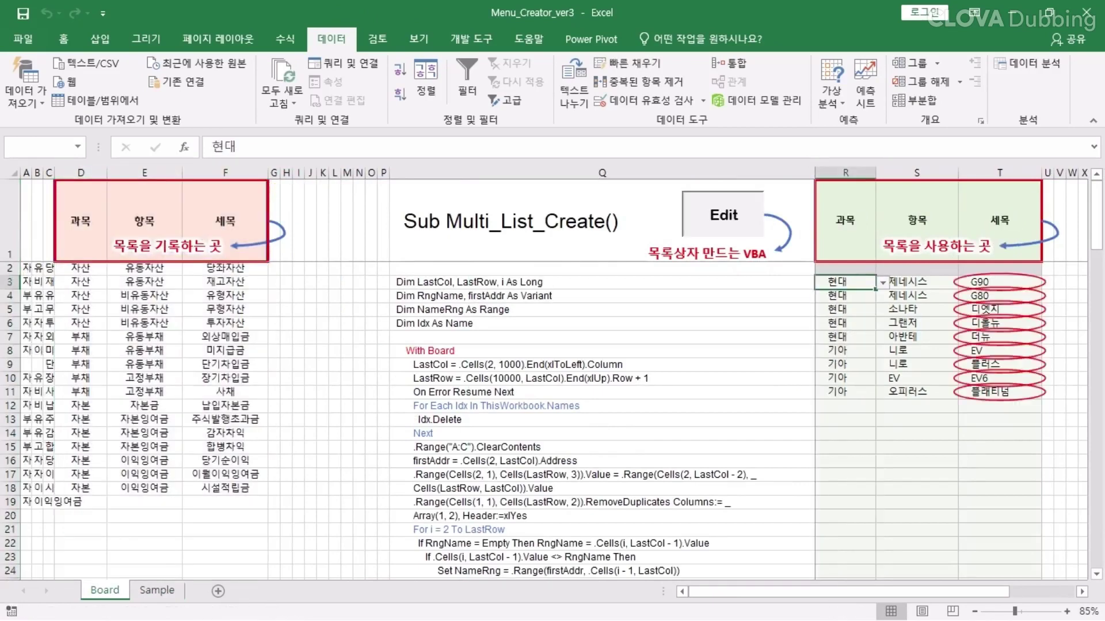
key("Return")
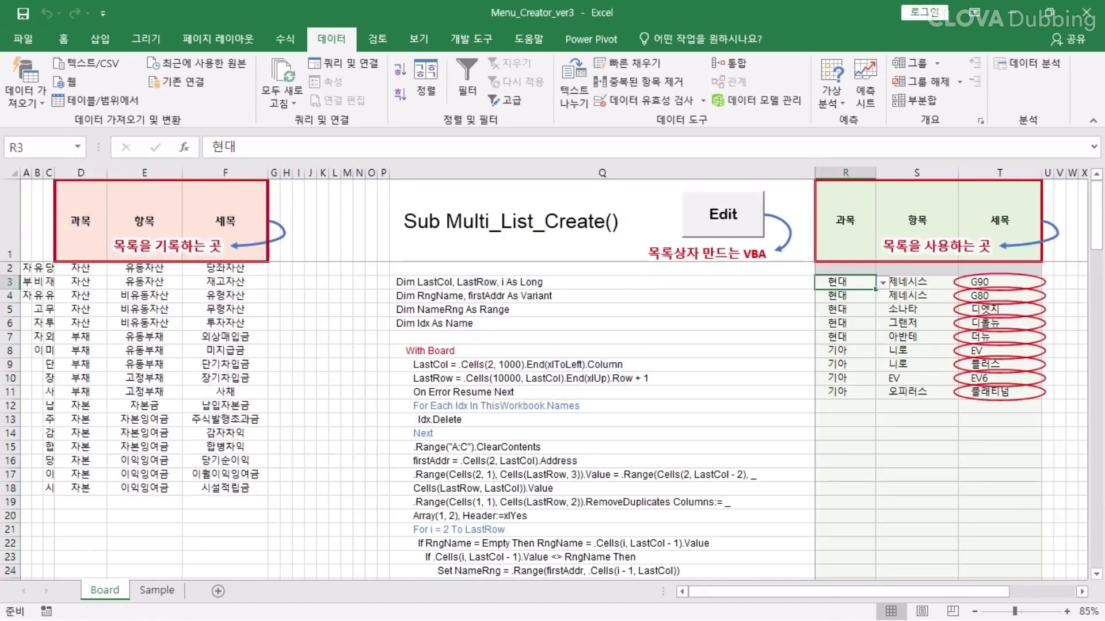
left_click(882, 282)
left_click(840, 294)
left_click(840, 296)
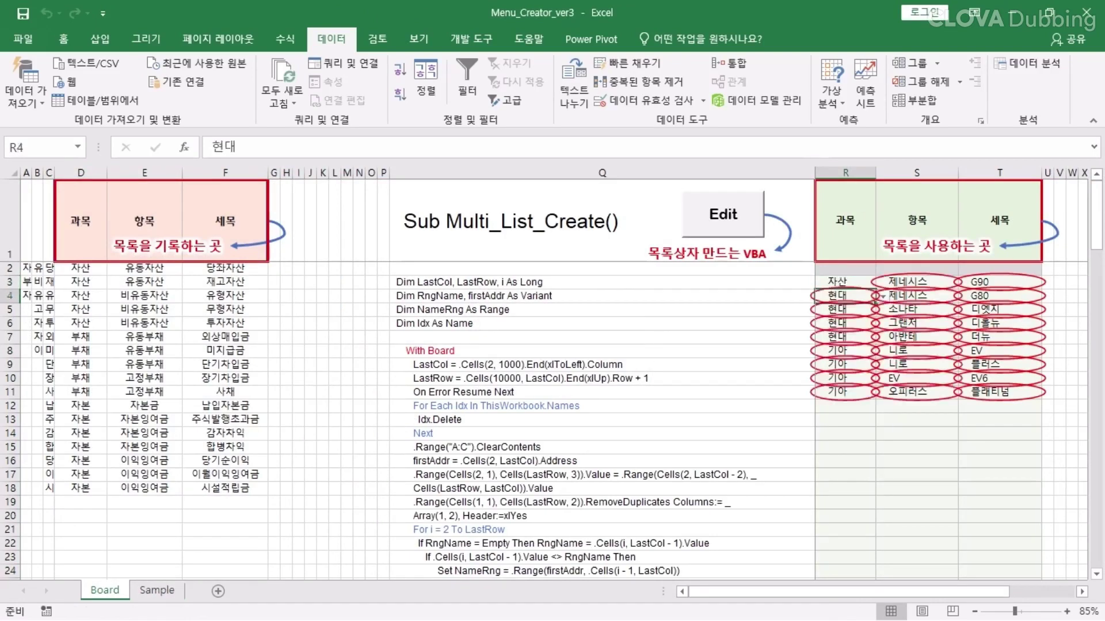
Clear the leftover car entries from R3:T11
left_click_drag(837, 282, 1004, 393)
key("Delete")
left_click(920, 323)
Choose 자산 in R3, 부채 in R4 and 자본 in R5 from the 과목 lists
left_click(845, 283)
left_click(882, 283)
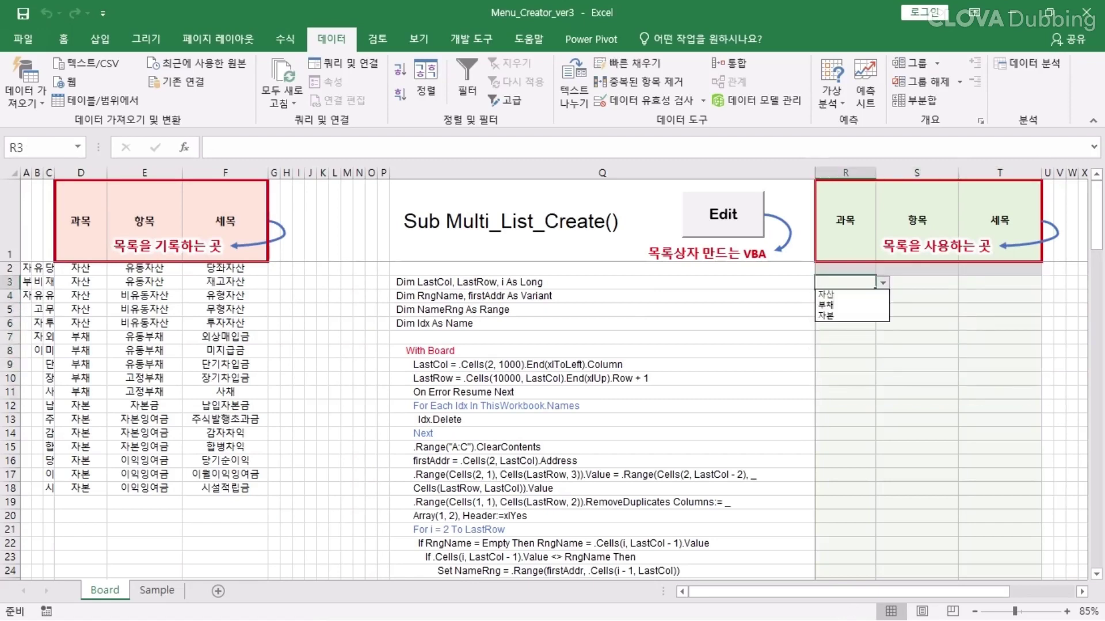
left_click(840, 294)
left_click(845, 295)
left_click(883, 296)
left_click(840, 319)
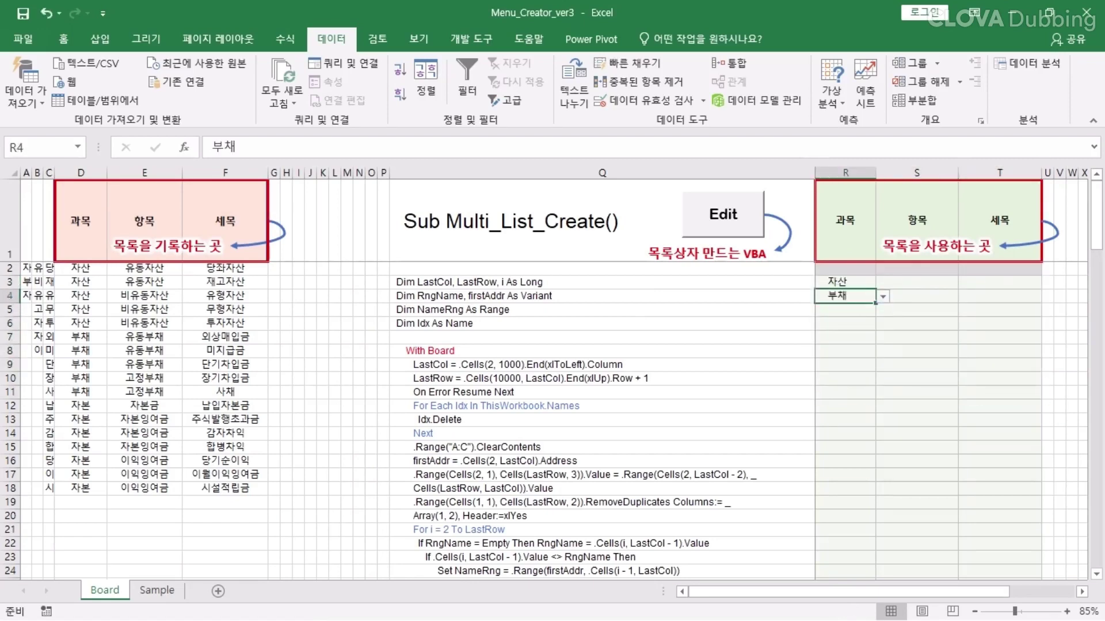
left_click(844, 310)
left_click(883, 310)
left_click(840, 344)
Complete row 3 from the dependent lists with 유동자산 as 항목 and 당좌자산 as 세목
left_click(917, 282)
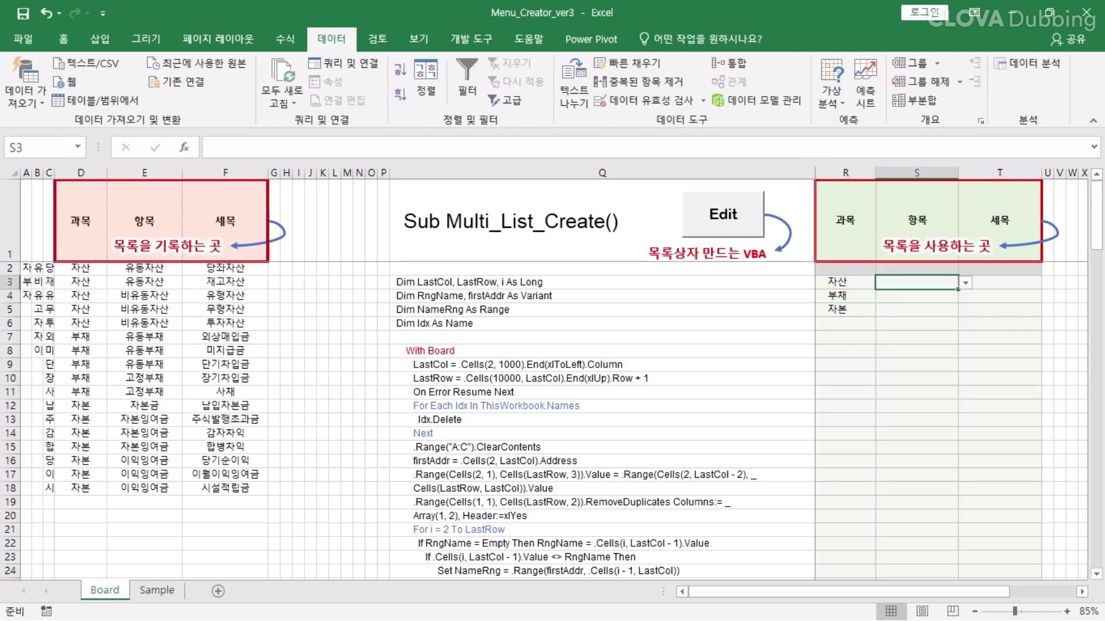
left_click(965, 282)
left_click(894, 294)
left_click(1000, 282)
left_click(1047, 283)
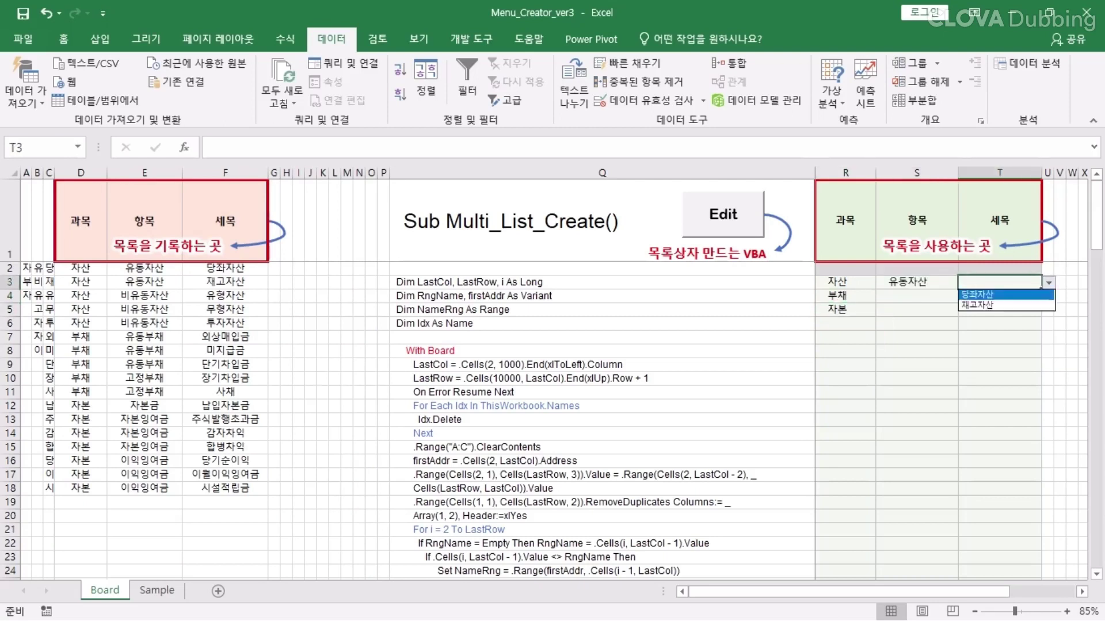
left_click(978, 294)
Complete row 4 from the dependent lists with 유동부채 as 항목 and 외상매입금 as 세목
left_click(916, 295)
left_click(964, 296)
left_click(897, 308)
left_click(999, 296)
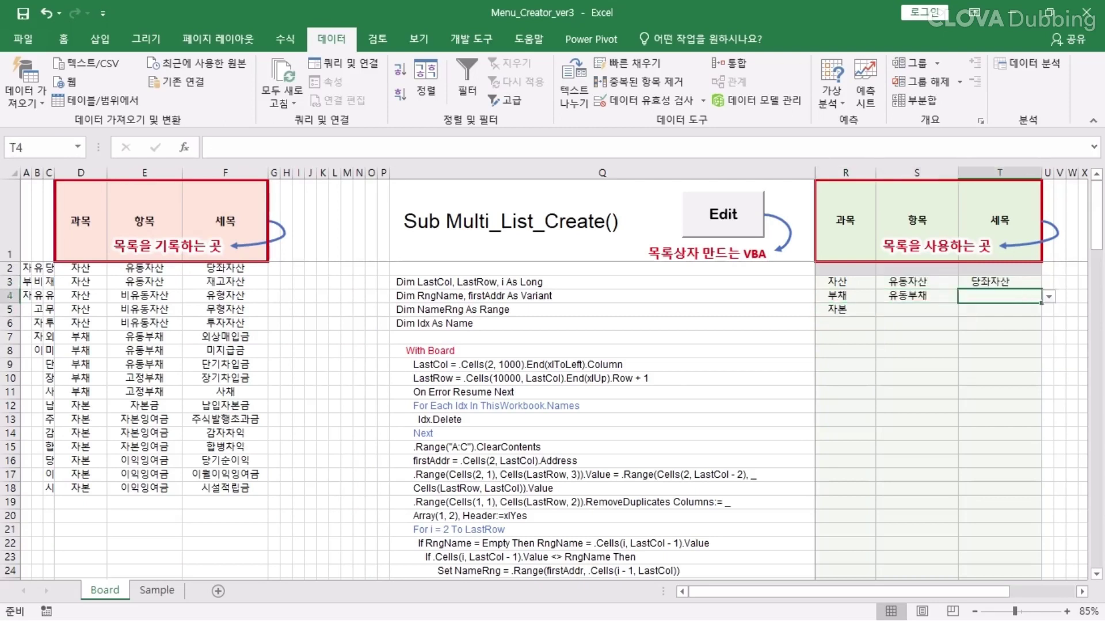
left_click(1047, 295)
left_click(981, 308)
Complete row 5 with 자본잉여금 as 항목 and 합병차익 as 세목, and leave the table
left_click(916, 309)
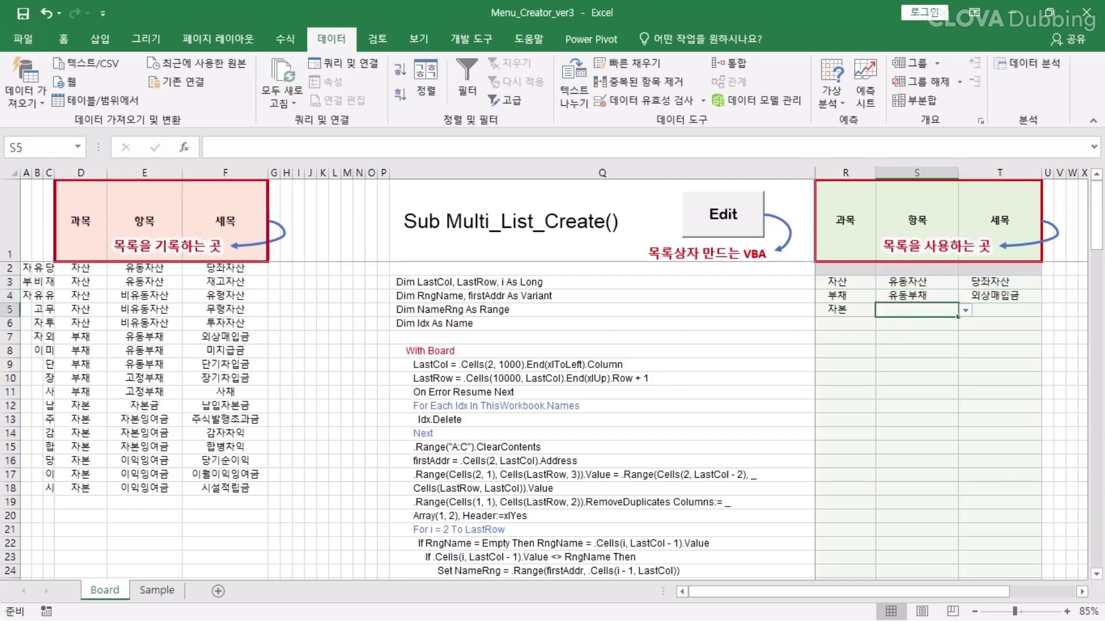
left_click(965, 309)
left_click(909, 332)
left_click(999, 310)
left_click(1047, 310)
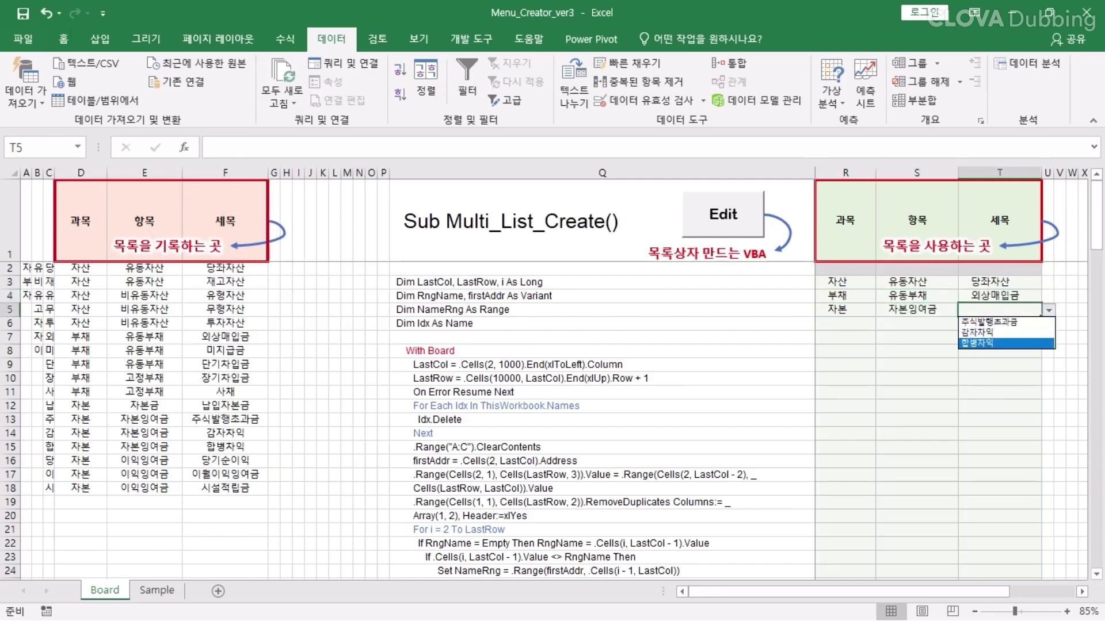
left_click(978, 342)
left_click(601, 337)
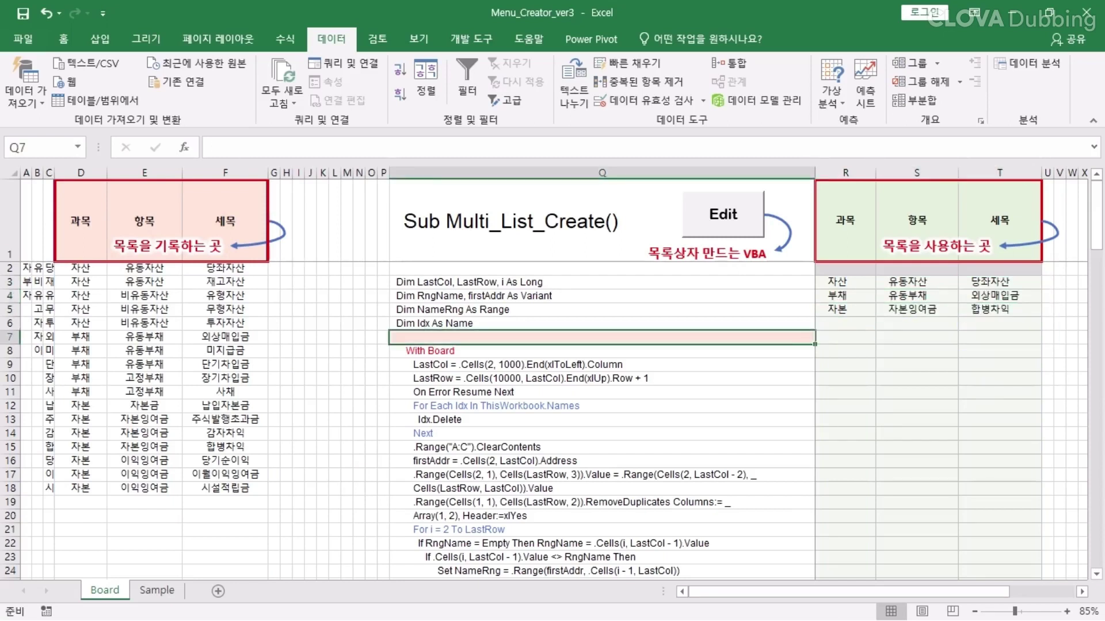
Paste the 커피 columns P:R from the Sample sheet over D:F on Board, and run the Edit macro to rebuild the lists
key("ctrl+Page_Down")
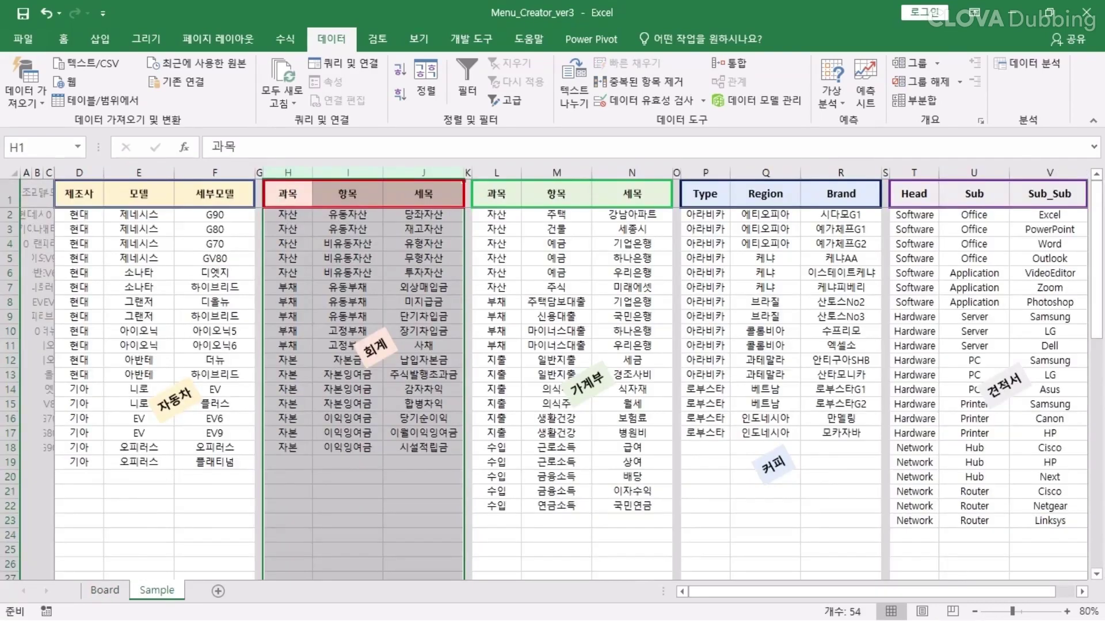
left_click_drag(705, 172, 841, 172)
key("ctrl+c")
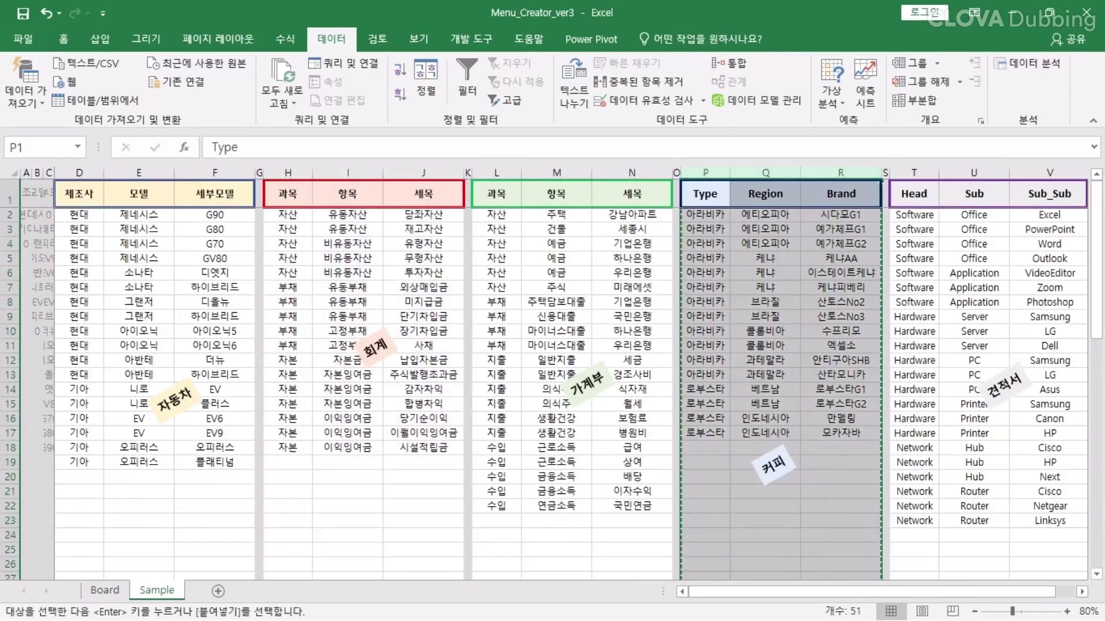
key("ctrl+Page_Up")
left_click(81, 221)
key("ctrl+v")
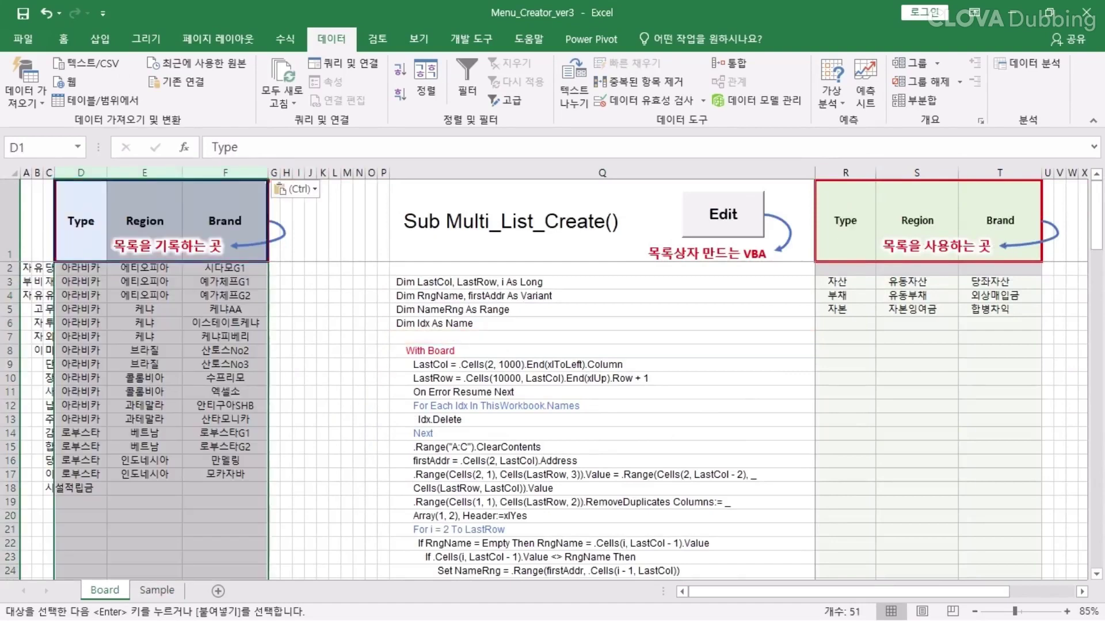
left_click(723, 215)
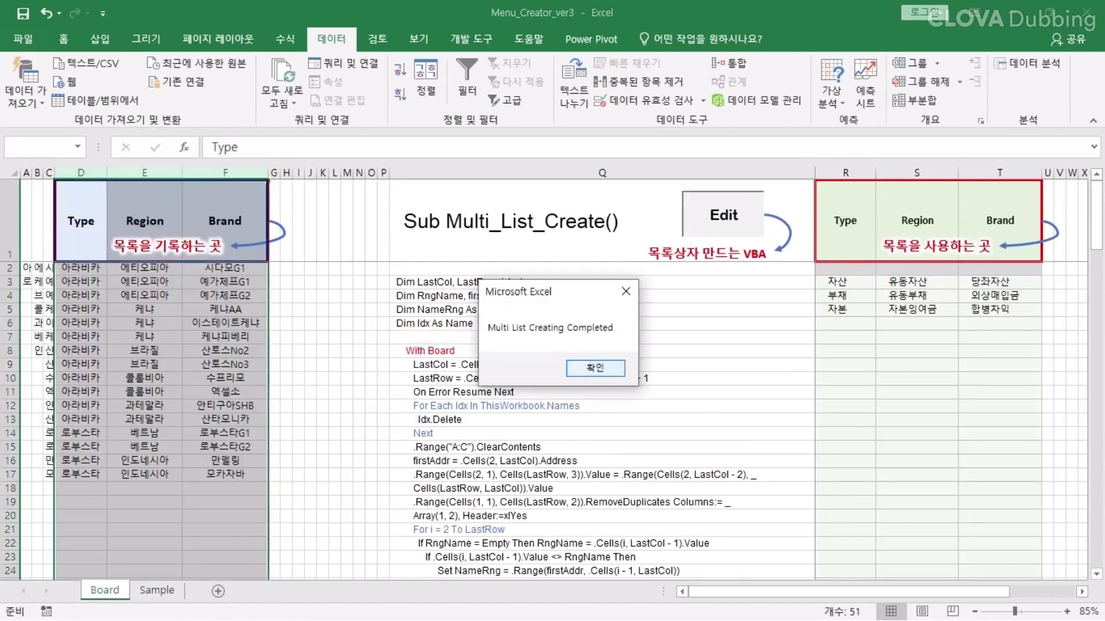
key("Return")
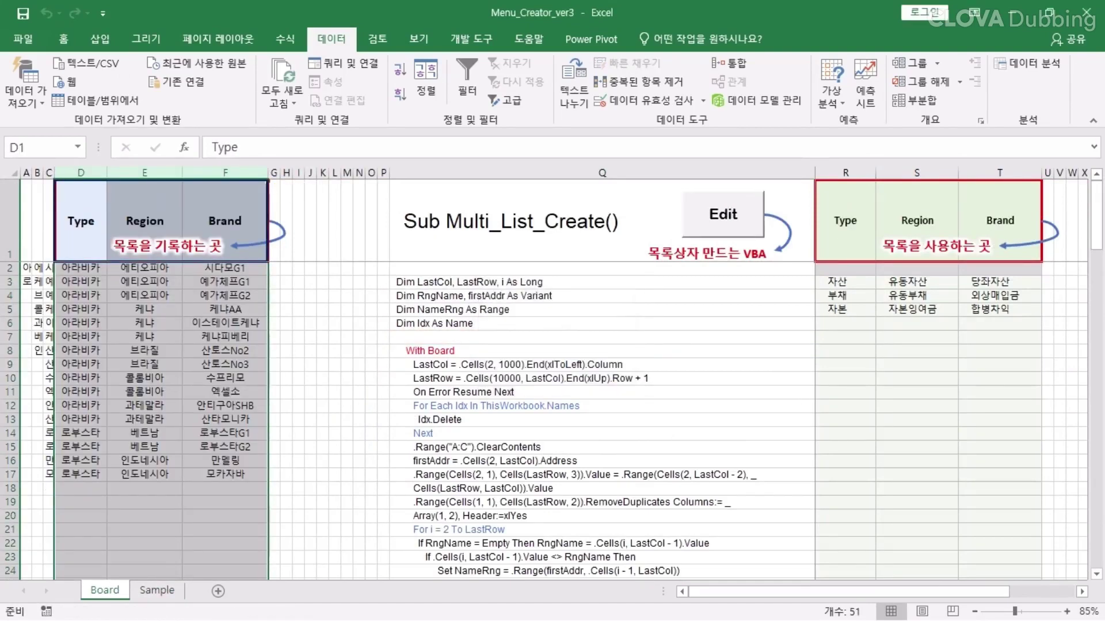
Clear the leftover accounting entries from R3:T8
left_click(845, 282)
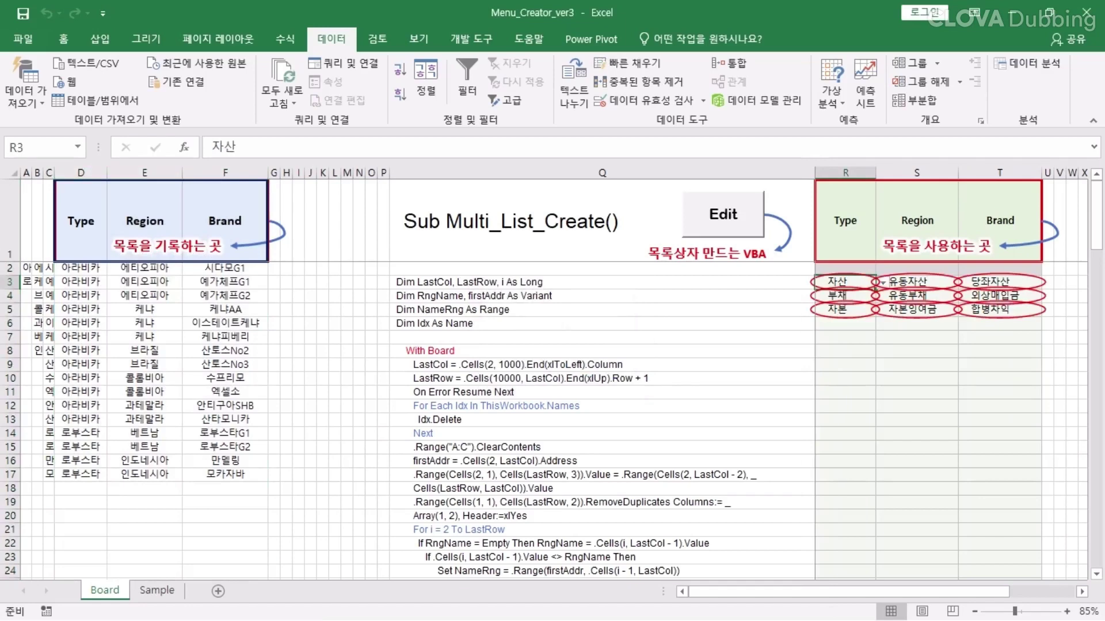
left_click_drag(845, 351, 1000, 282)
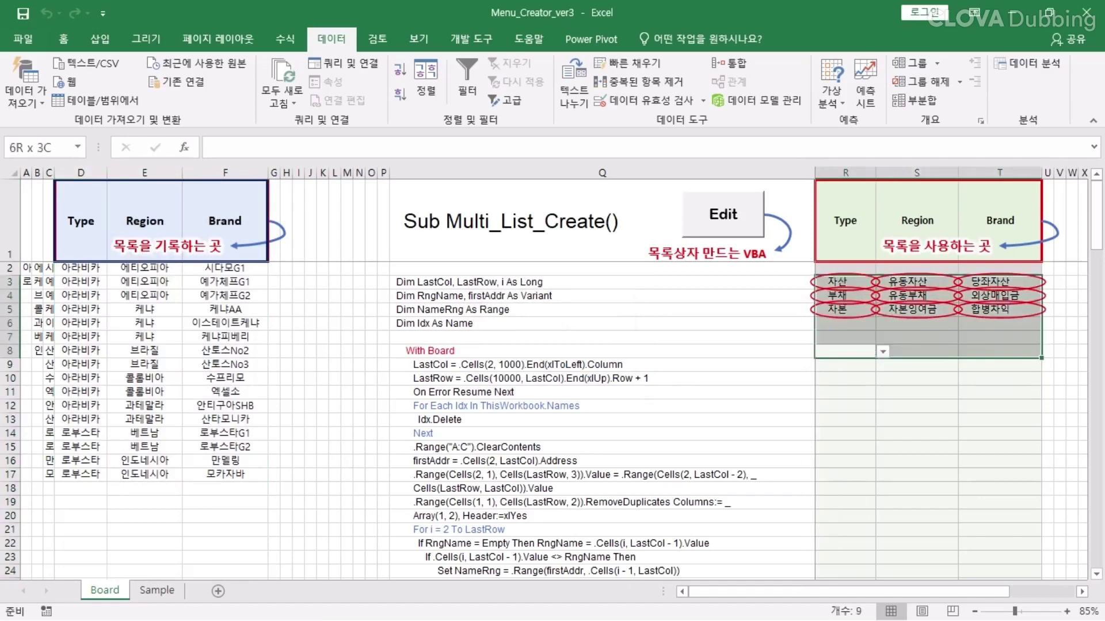
key("Delete")
Fill R3:R5 with 아라비카 and R6:R8 with 로부스타, choosing each from the Type list and filling down
left_click(845, 282)
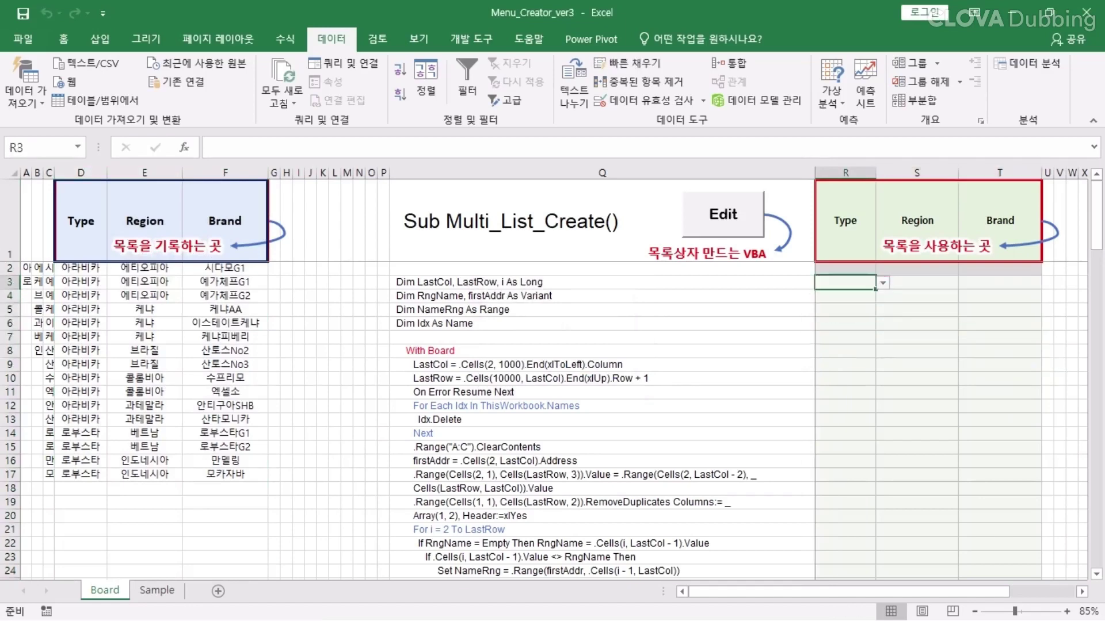
left_click(882, 282)
left_click(845, 295)
left_click_drag(875, 289, 875, 357)
left_click(845, 323)
left_click(883, 324)
left_click(834, 346)
Choose 에티오피아 in S3, 브라질 in S4 and 과테말라 in S5 from the Region lists
left_click(917, 282)
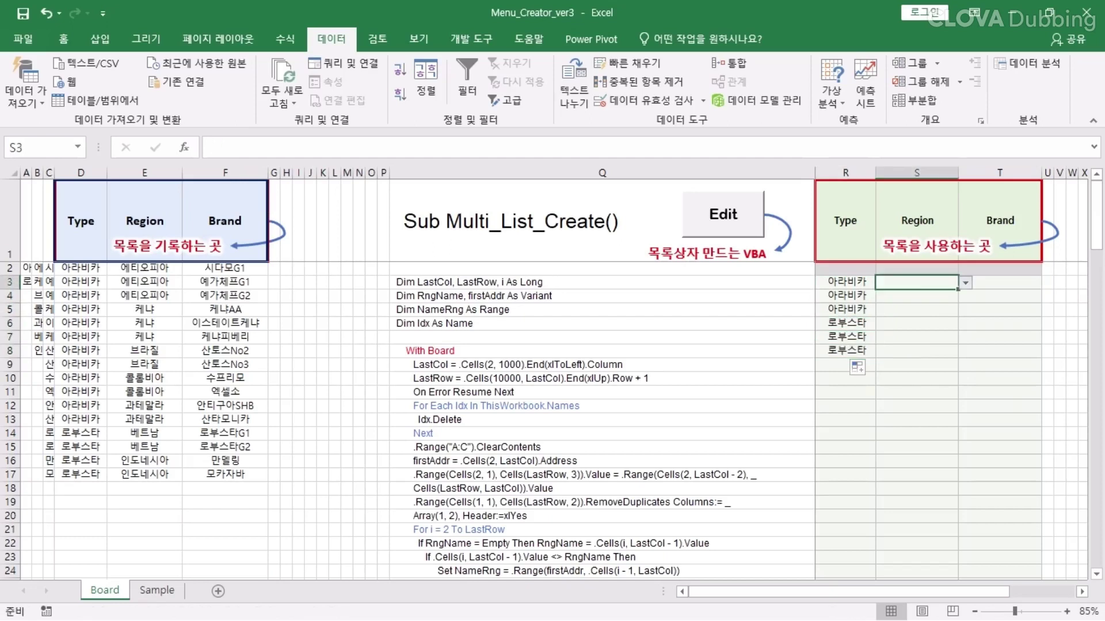
left_click(965, 283)
left_click(899, 294)
left_click(917, 295)
left_click(965, 296)
left_click(893, 329)
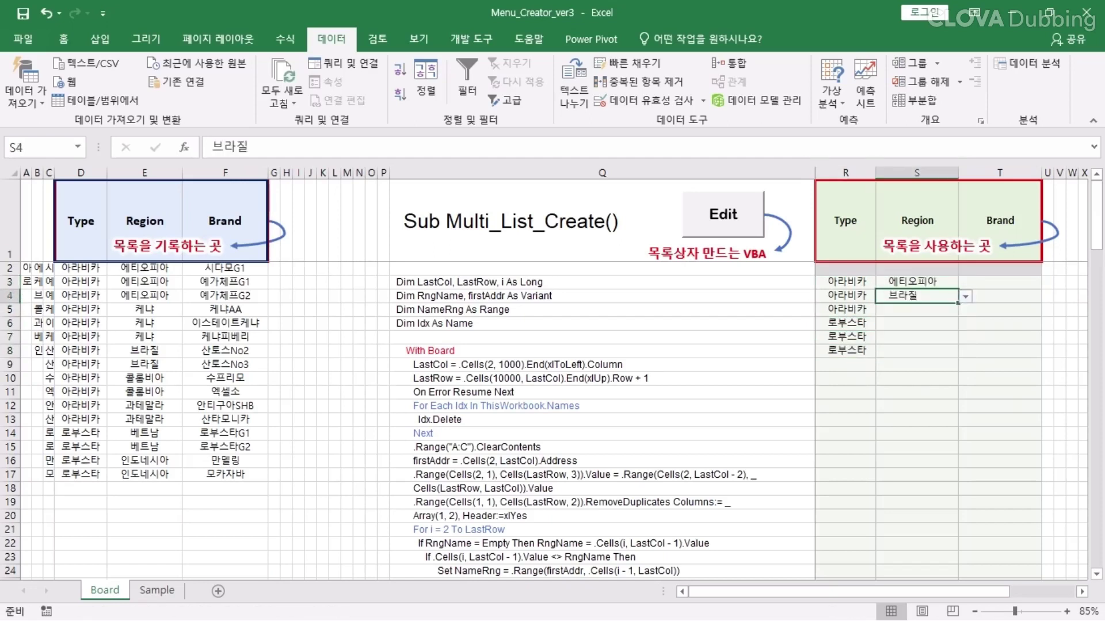
left_click(916, 310)
left_click(965, 310)
left_click(894, 364)
Choose 베트남 from the Region list in S6 and 인도네시아 in S7, and fill the latter down to S8
left_click(916, 323)
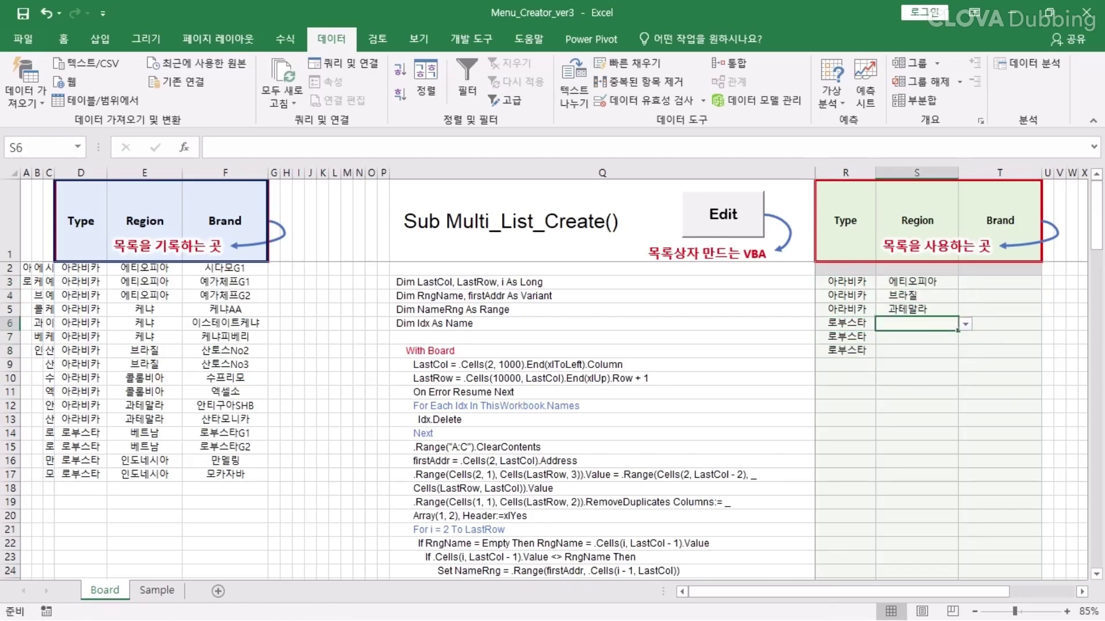
left_click(965, 324)
left_click(898, 336)
left_click(917, 337)
left_click(965, 338)
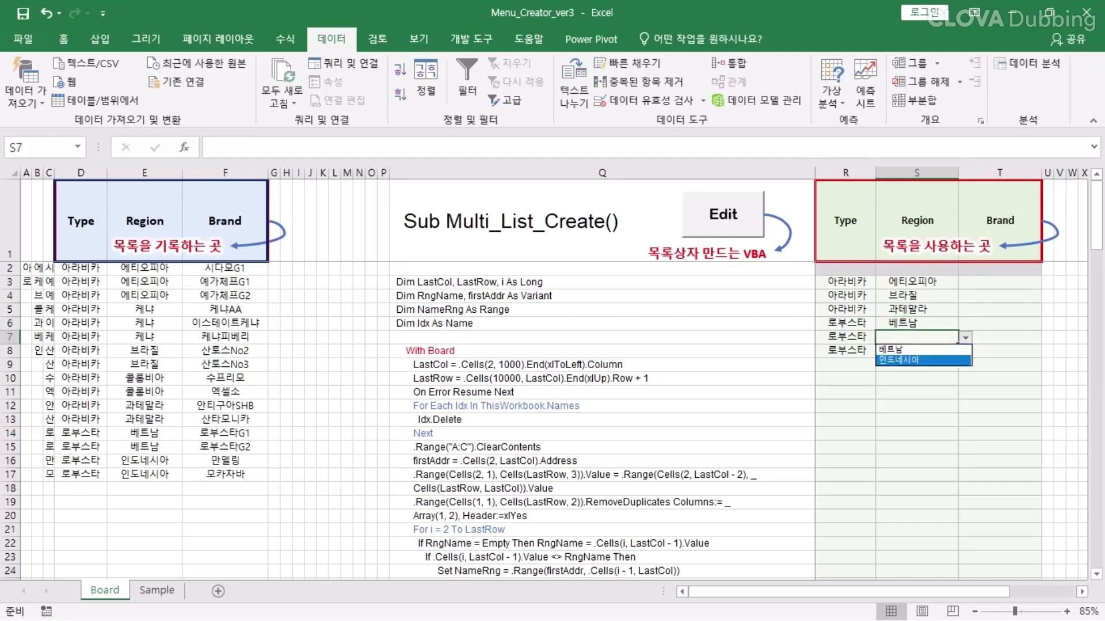
left_click(898, 358)
left_click_drag(958, 344, 958, 357)
Choose 시다모G1 from the Brand list in T3 and 산토스No2 from the list in T4
left_click(999, 283)
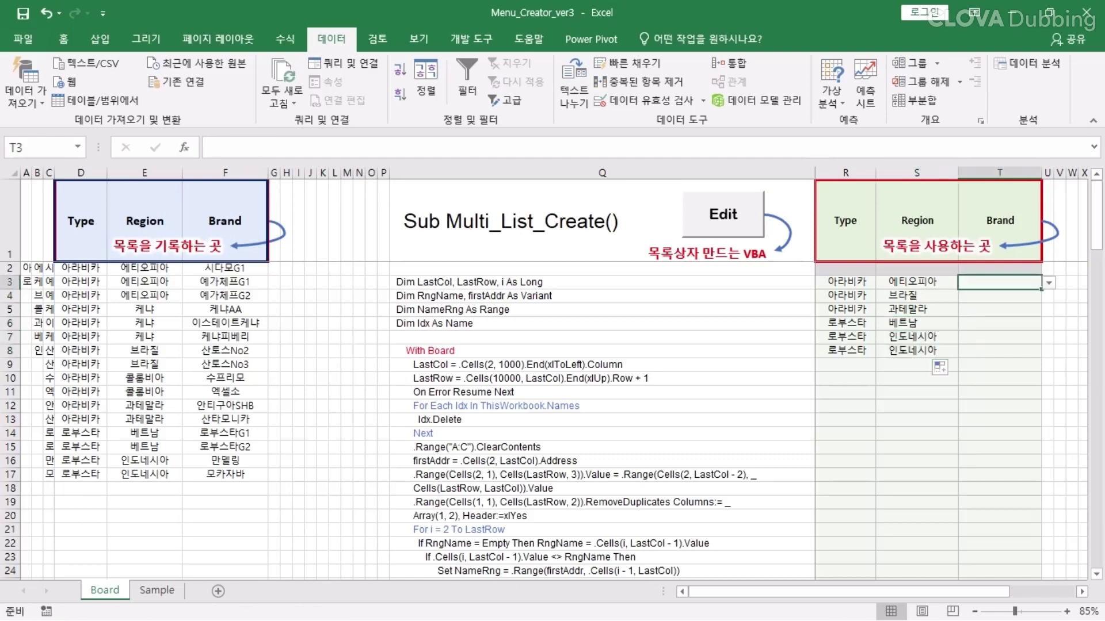
left_click(1048, 282)
left_click(986, 295)
left_click(1000, 296)
left_click(1048, 296)
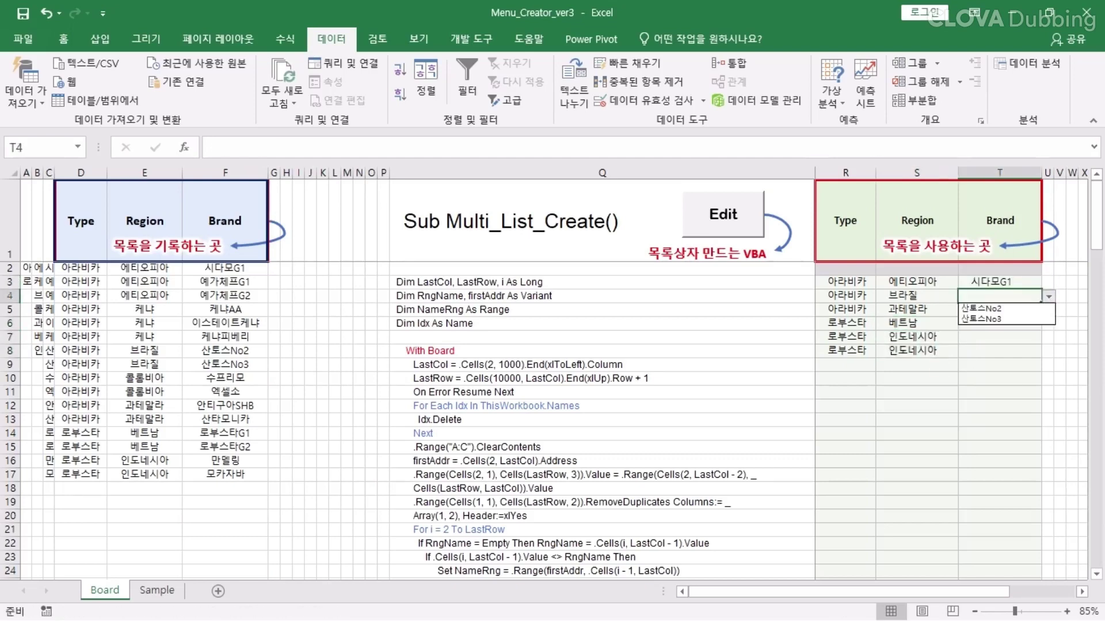
left_click(987, 308)
Choose 안티구아SHB from the Brand list in T5 and 로부스타G1 from the list in T6
left_click(1000, 310)
left_click(1048, 311)
left_click(985, 322)
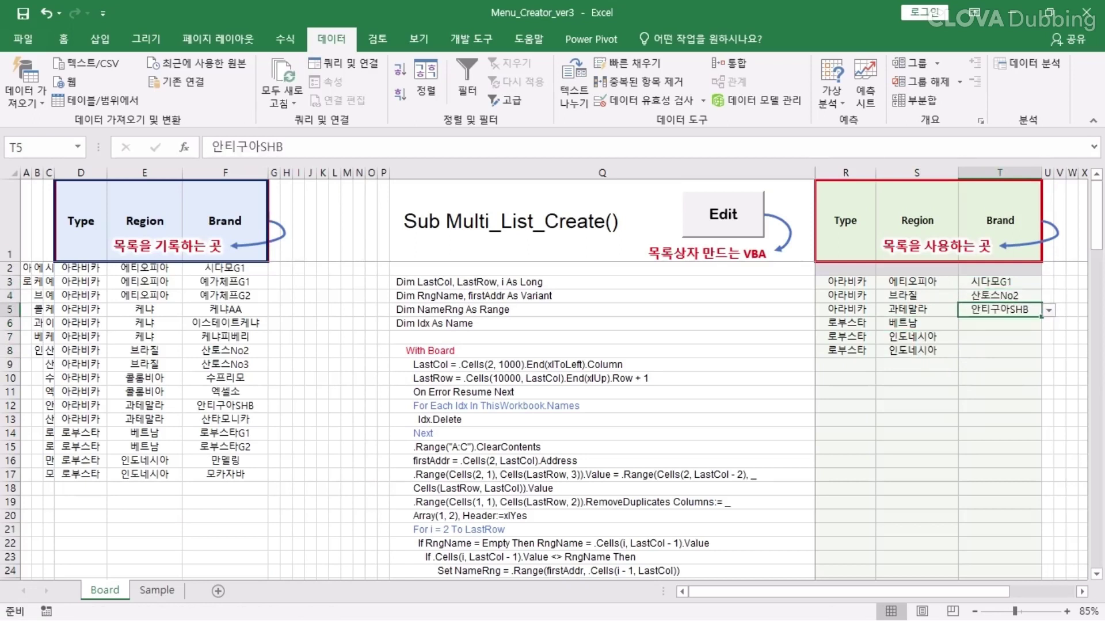
left_click(999, 324)
left_click(1048, 324)
left_click(985, 335)
Choose 만델링 from the Brand list in T7 and 모카자바 from the list in T8
left_click(999, 338)
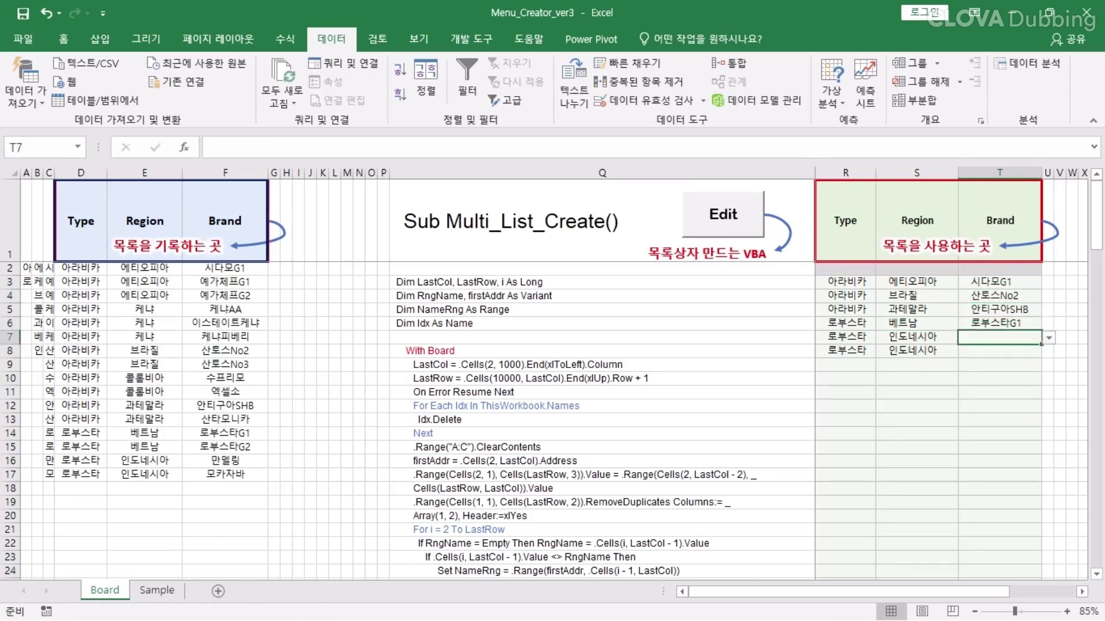
left_click(1048, 338)
left_click(985, 349)
left_click(999, 351)
left_click(1048, 351)
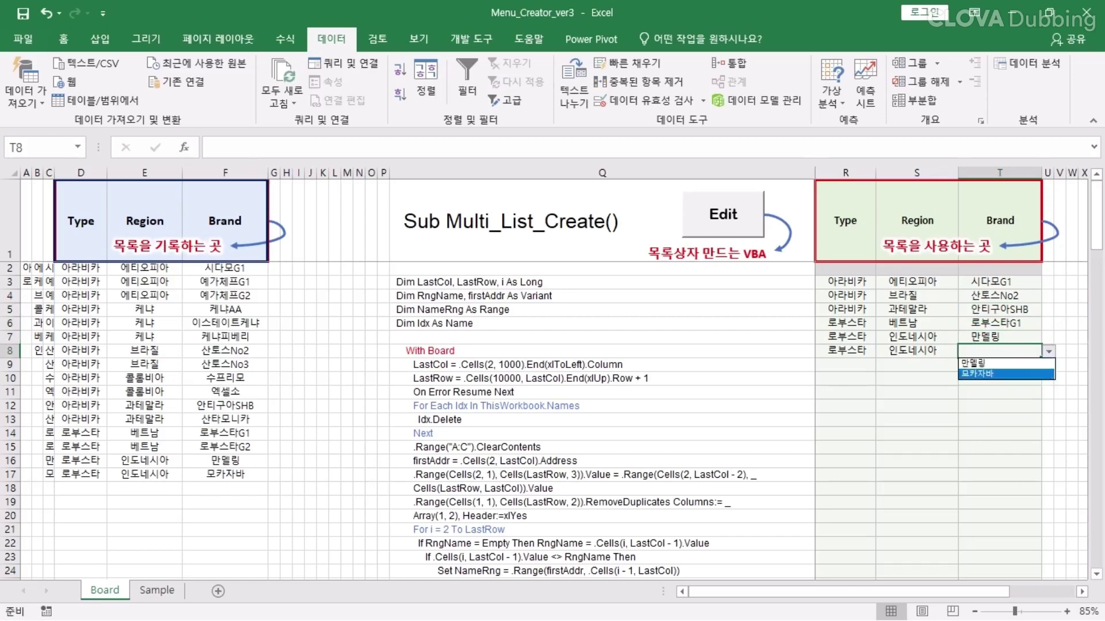
left_click(987, 374)
left_click(917, 407)
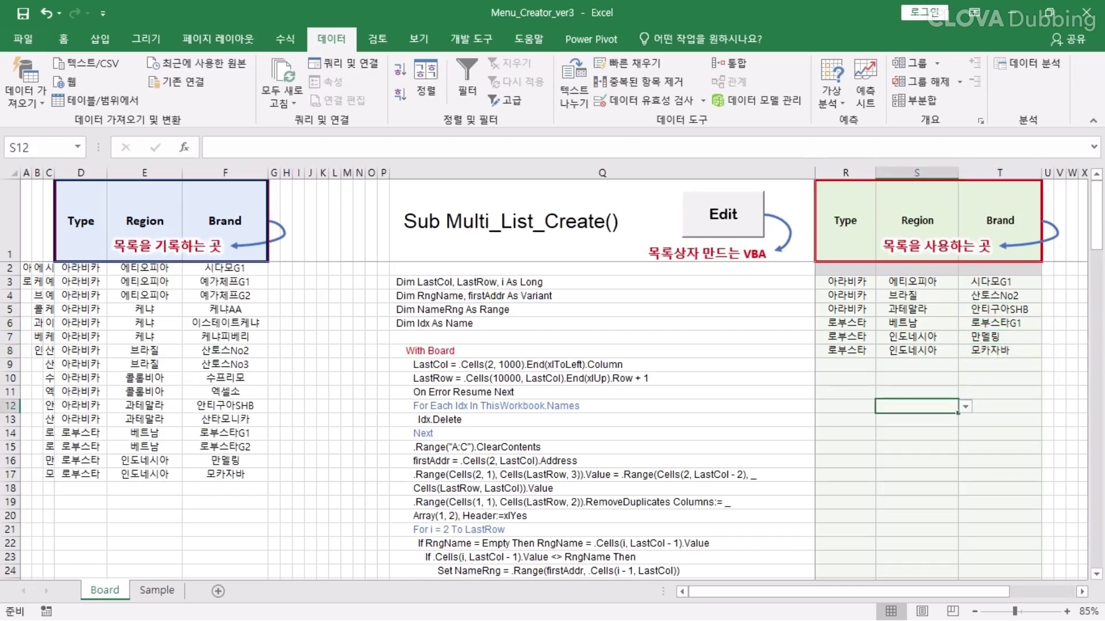
Copy the Head, Sub and Sub_Sub columns T:V from the Sample sheet into columns D:F of the Board sheet
key("ctrl+Page_Down")
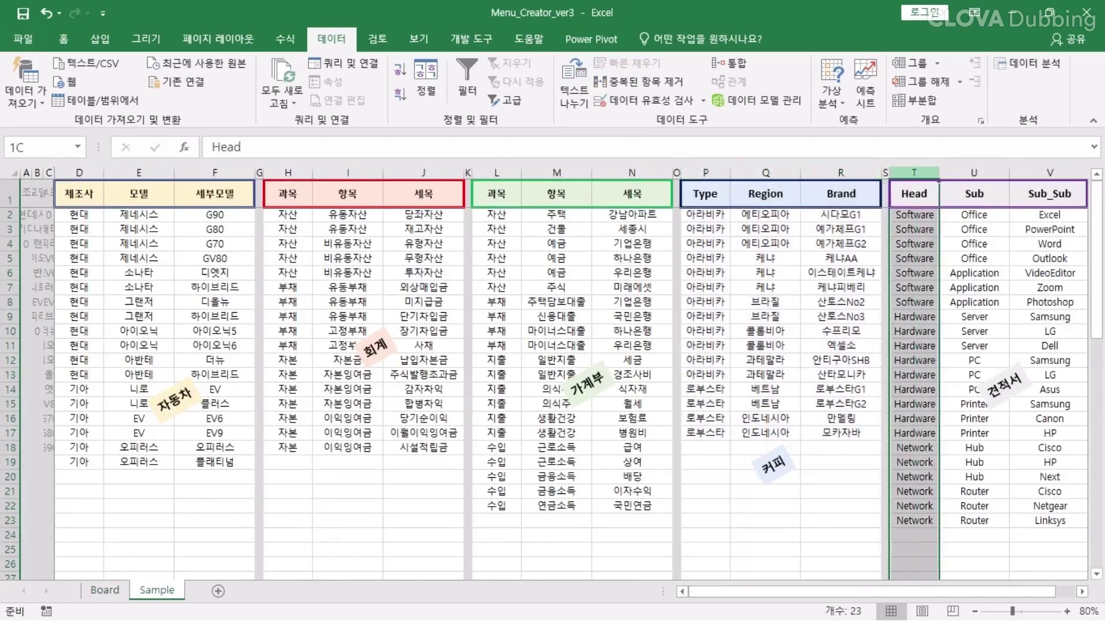
key("shift+Right")
key("shift+Right")
key("ctrl+c")
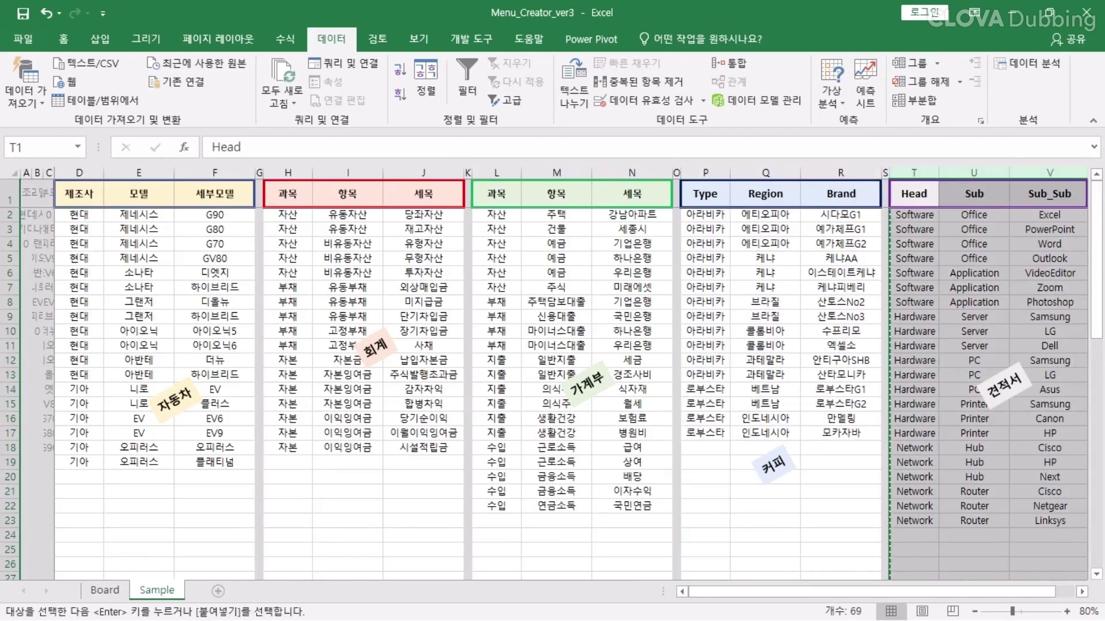
key("ctrl+Page_Up")
left_click(81, 221)
key("ctrl+v")
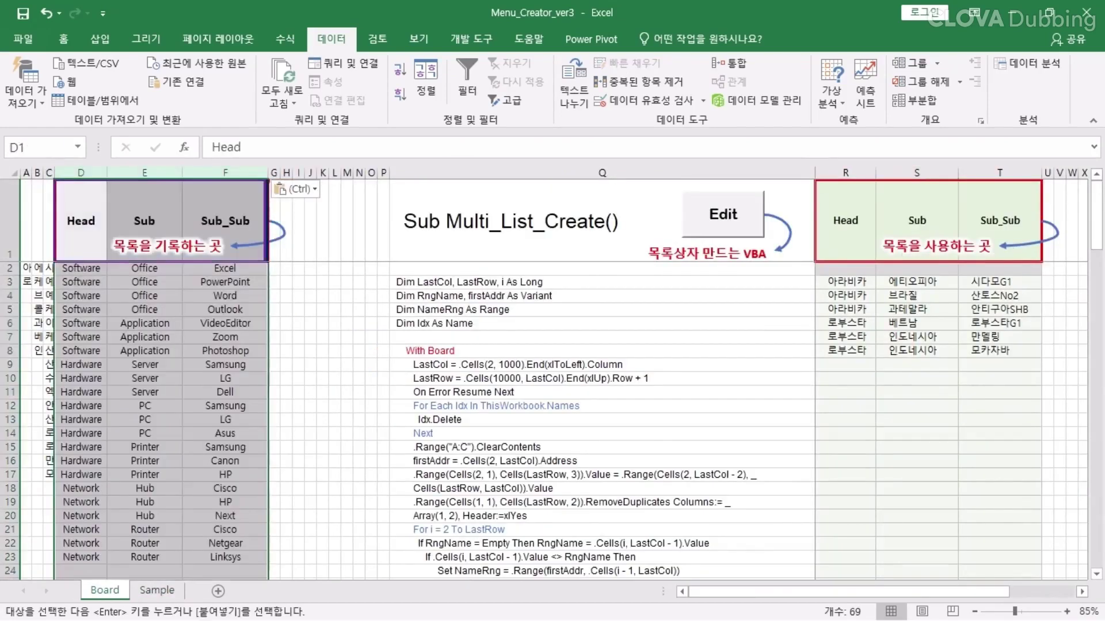
Run the Edit macro to rebuild the dropdown lists and clear the old coffee entries in R3:T8
left_click(723, 214)
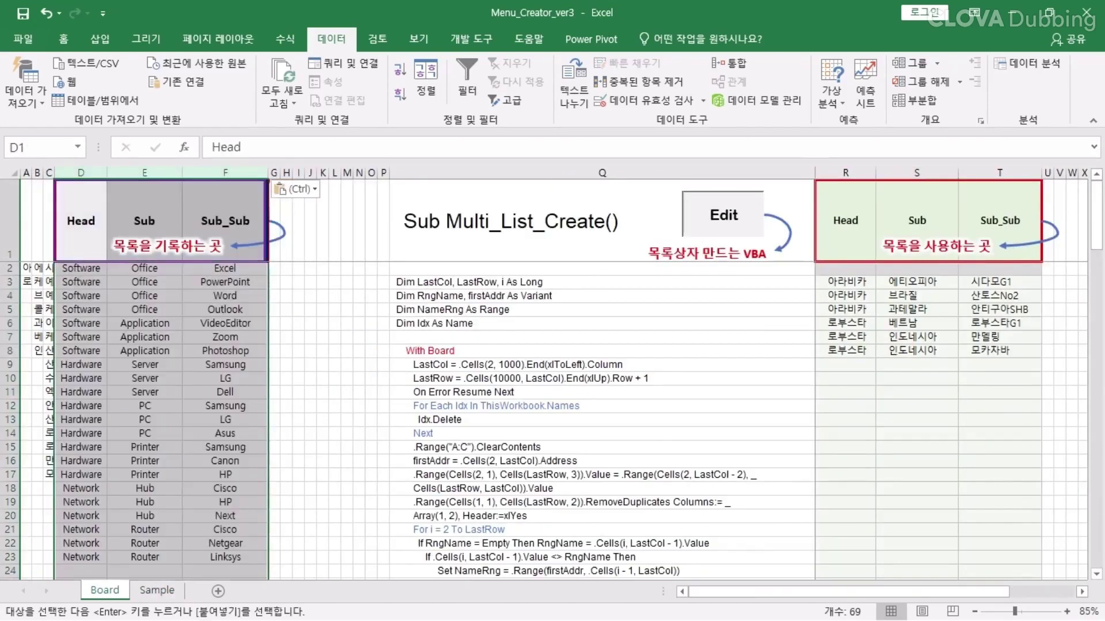
key("Return")
left_click(845, 282)
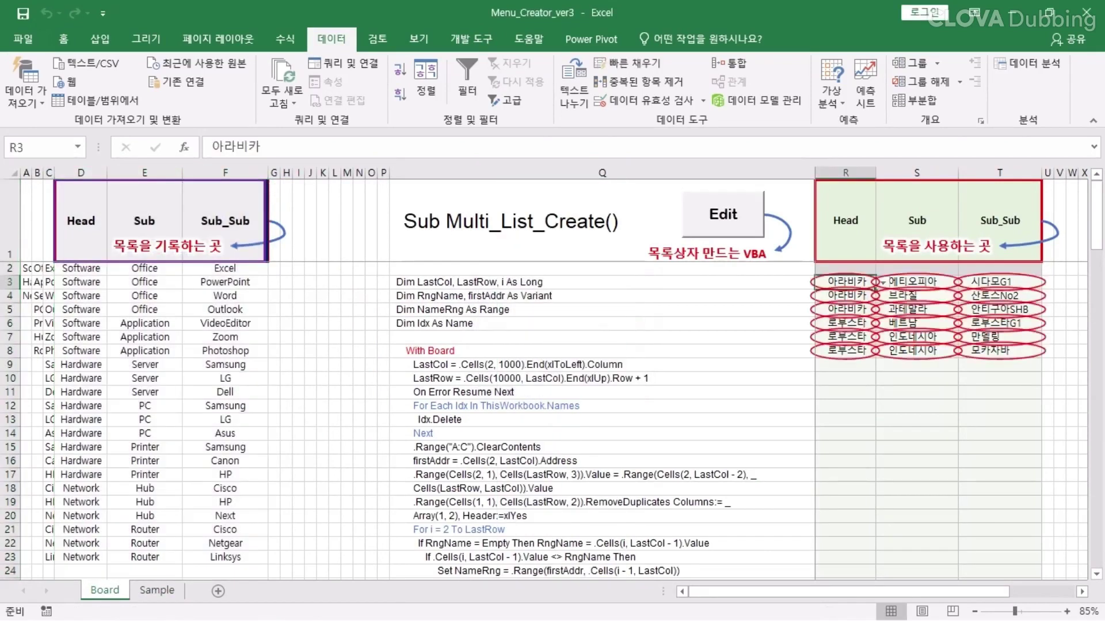
left_click_drag(845, 282, 999, 351)
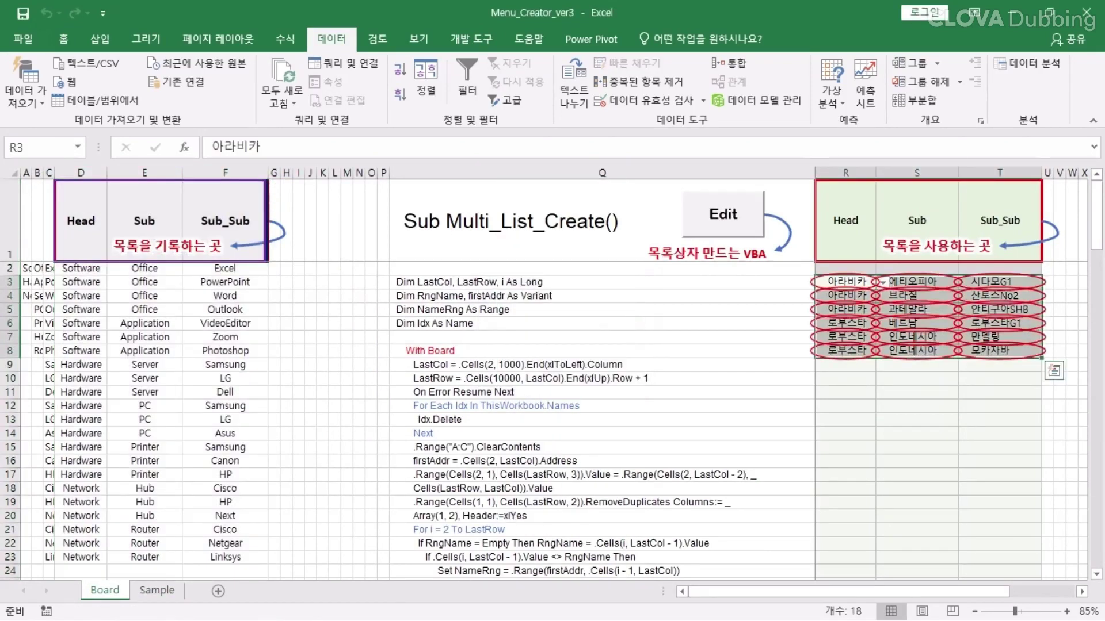
key("Delete")
Choose Software from the Head list in R3 and fill it down to R5
left_click(882, 282)
left_click(837, 290)
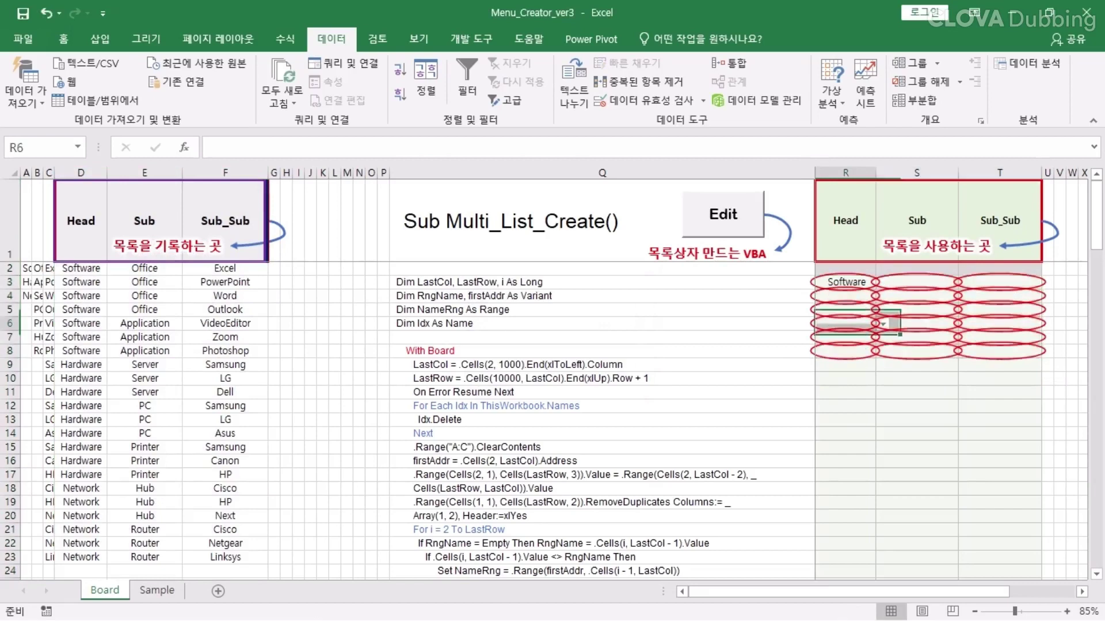
left_click_drag(875, 288, 875, 343)
Set the Head entries to Hardware in R6:R7 and Network in R8
left_click(845, 324)
left_click(882, 324)
left_click(835, 346)
left_click(845, 351)
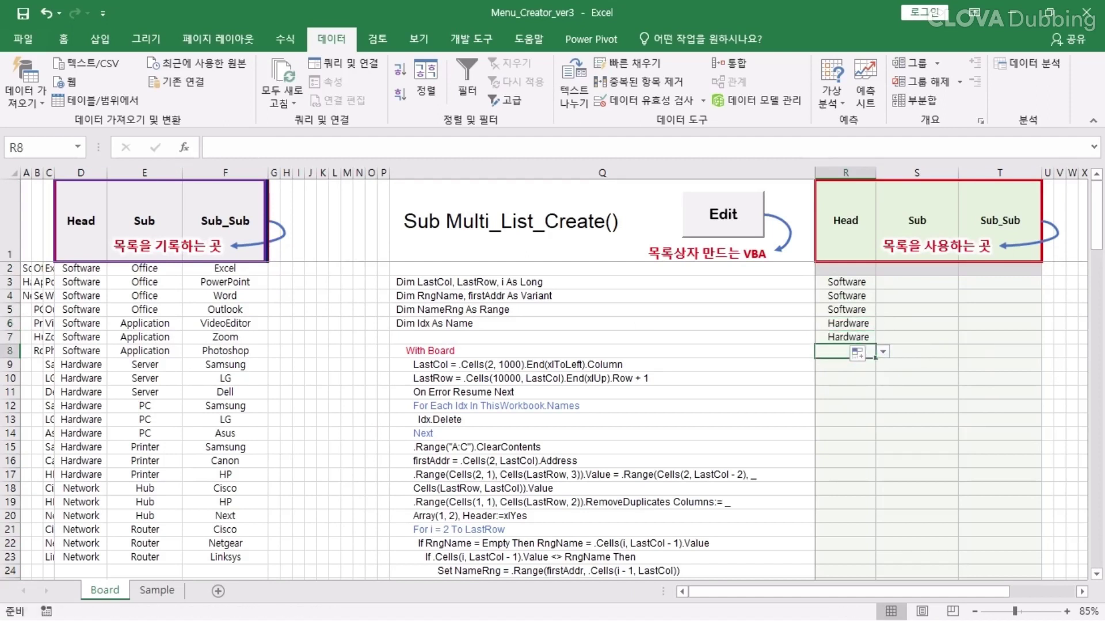
left_click(882, 351)
left_click(836, 385)
Choose Office from the Sub list in S3 and fill it down to S4
left_click(916, 283)
left_click(965, 282)
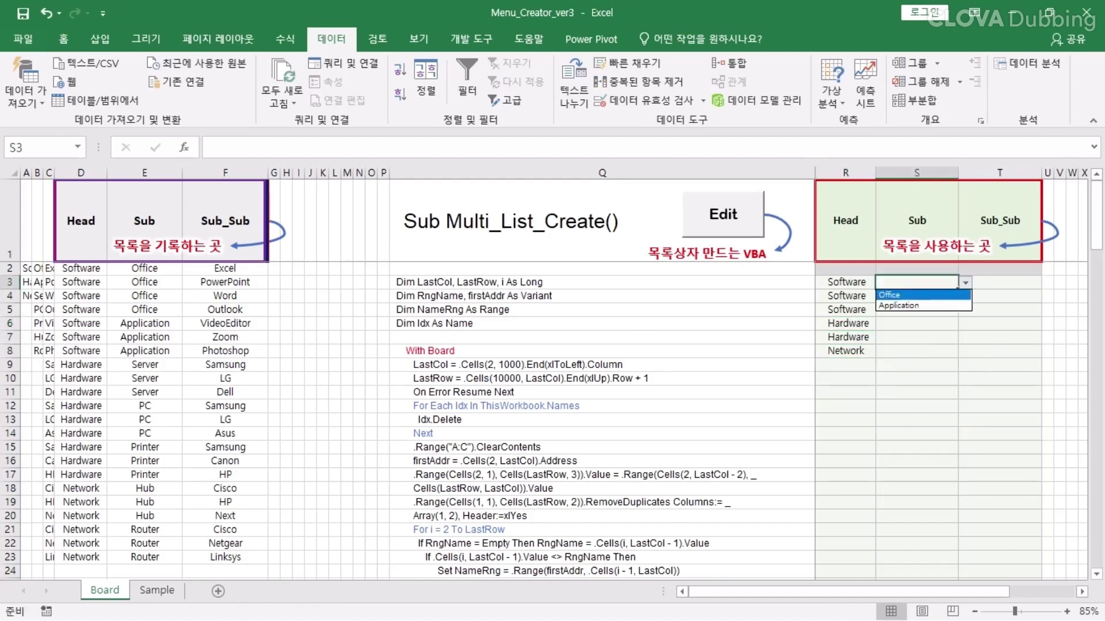
left_click(897, 289)
left_click_drag(958, 290, 958, 302)
Choose PowerPoint from the Sub_Sub list in T3 and Word from the list in T4
left_click(999, 282)
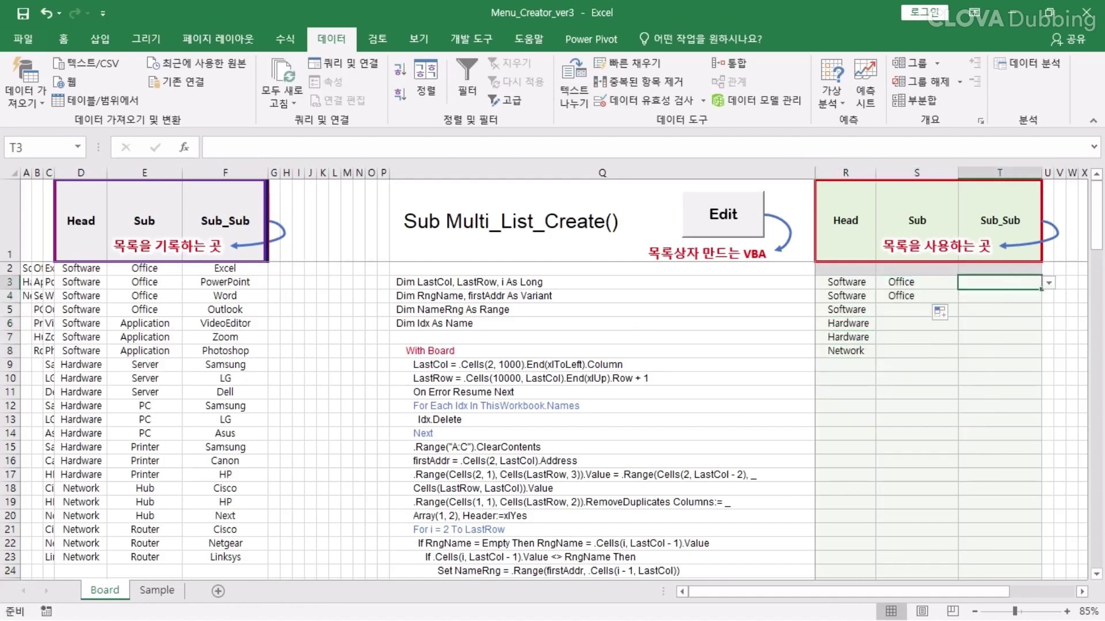
left_click(1049, 283)
left_click(978, 306)
left_click(999, 297)
left_click(1049, 296)
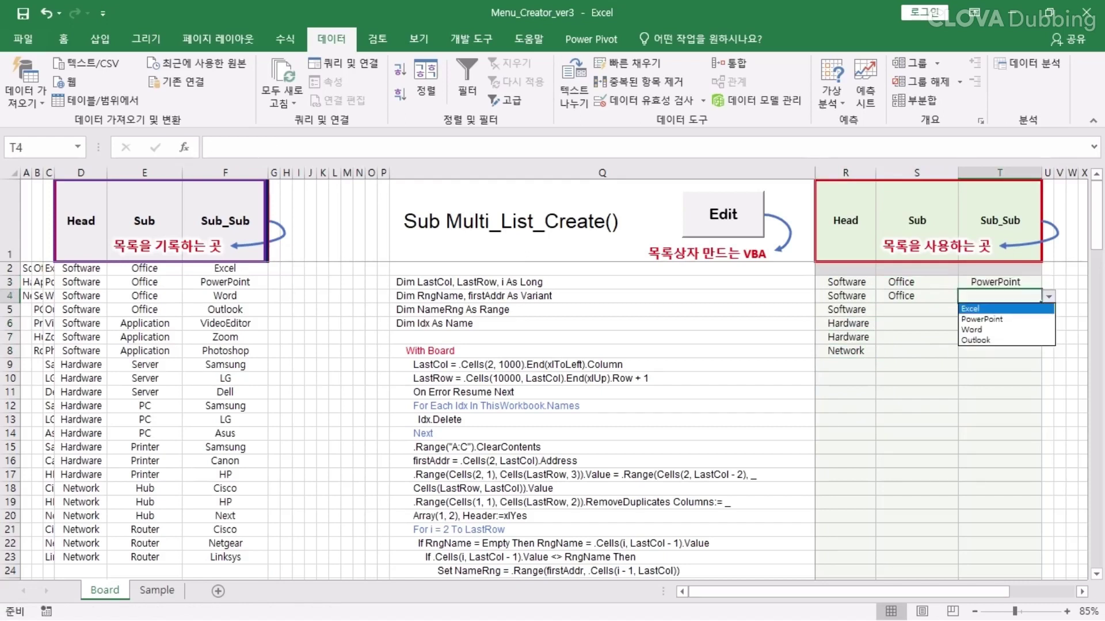
left_click(978, 330)
Choose Application as the Sub entry in S5 and Photoshop as the Sub_Sub entry in T5
left_click(917, 310)
left_click(965, 310)
left_click(898, 332)
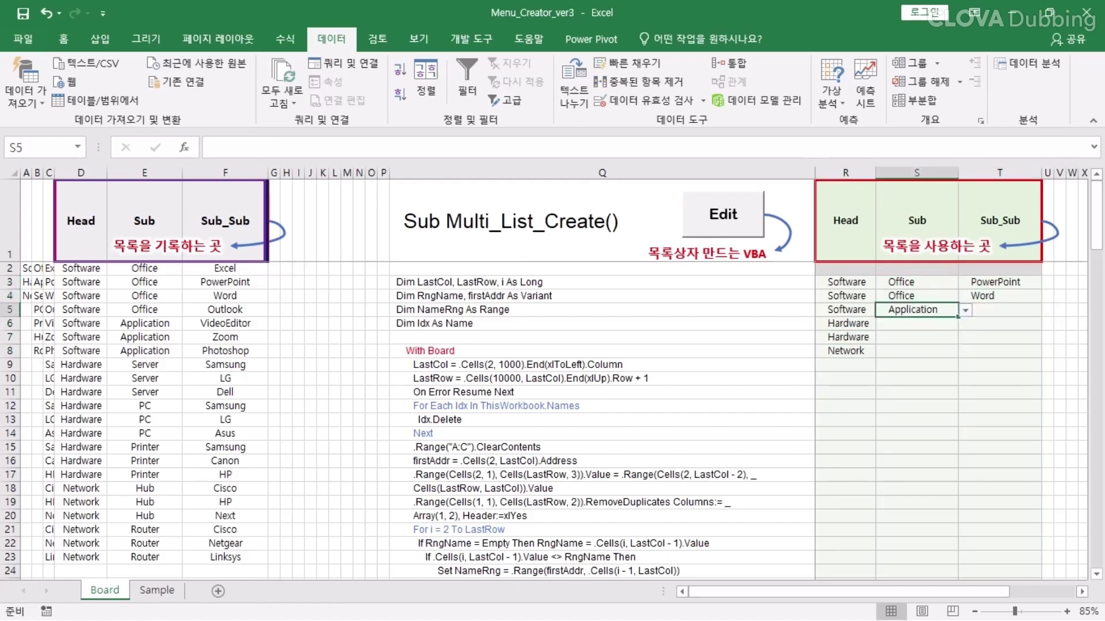
left_click(999, 310)
left_click(1049, 310)
left_click(978, 343)
Choose Server as the Sub entry in S6 and LG as the Sub_Sub entry in T6
left_click(917, 323)
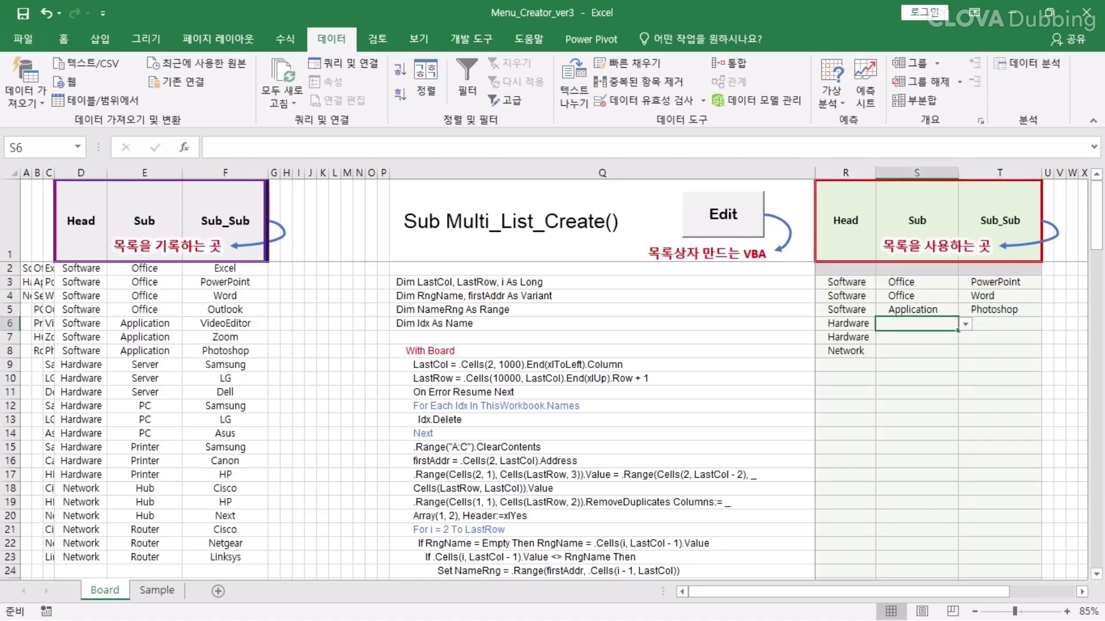
left_click(965, 324)
left_click(899, 336)
left_click(999, 324)
left_click(1049, 323)
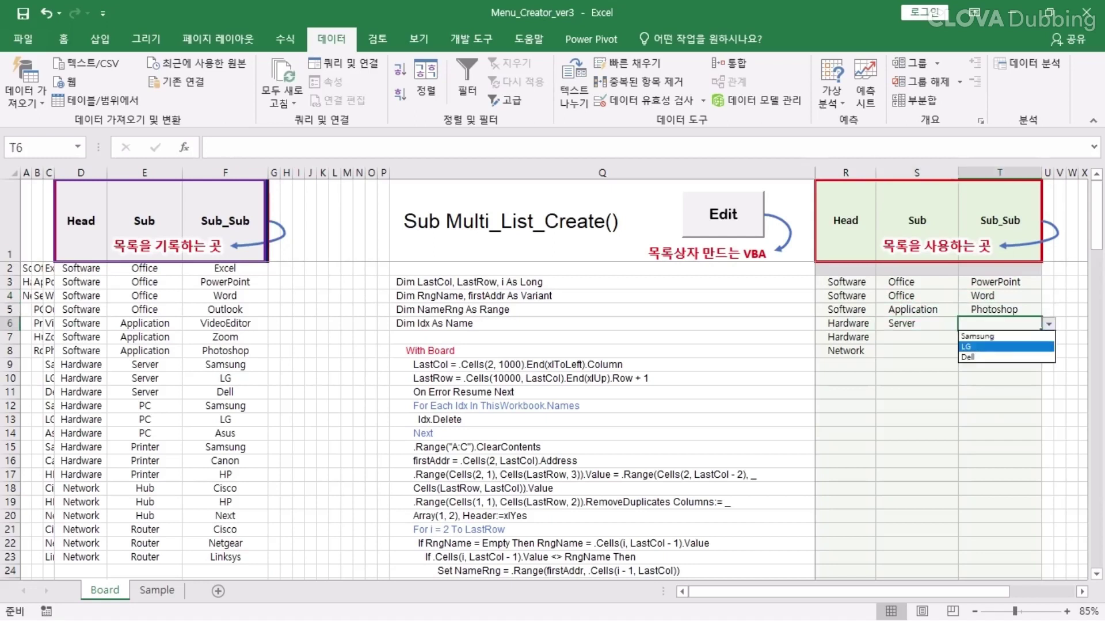
left_click(966, 346)
Choose PC as the Sub entry in S7 and Asus as the Sub_Sub entry in T7
left_click(917, 338)
left_click(965, 338)
left_click(898, 360)
left_click(1000, 338)
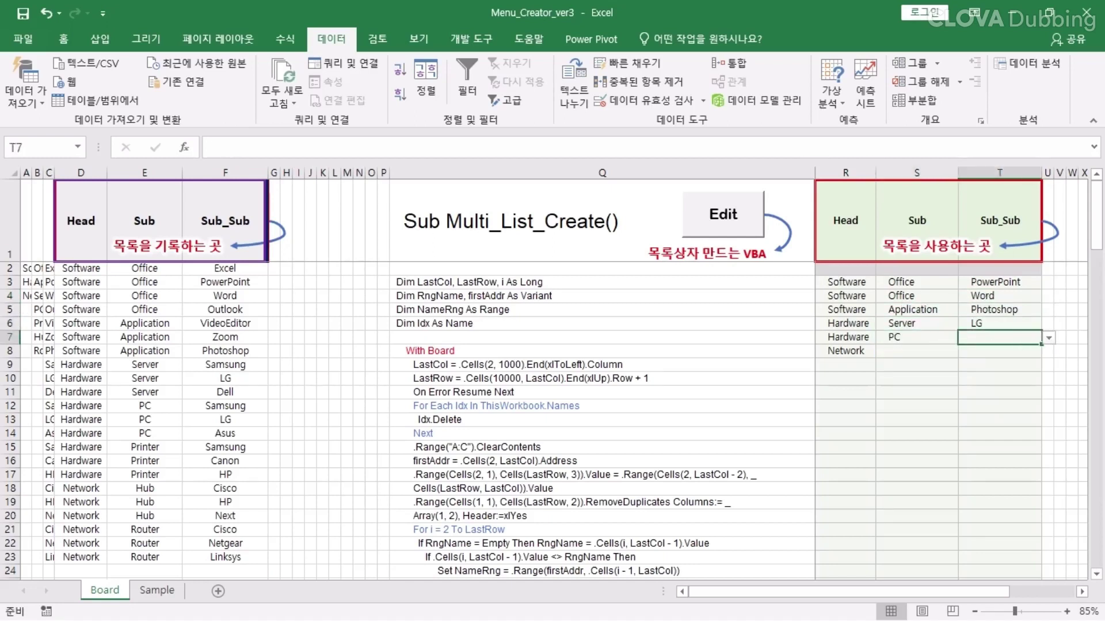
left_click(1049, 338)
left_click(978, 371)
Choose Hub as the Sub entry in S8 and Cisco as the Sub_Sub entry in T8
left_click(917, 351)
left_click(965, 352)
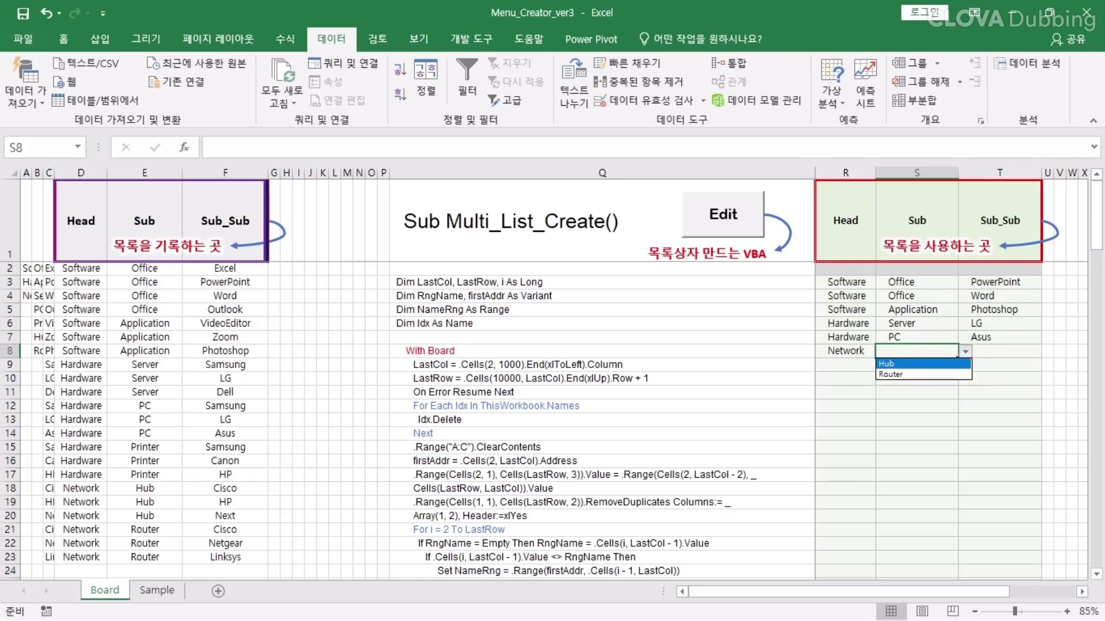
left_click(898, 363)
left_click(1000, 352)
left_click(1049, 351)
left_click(970, 363)
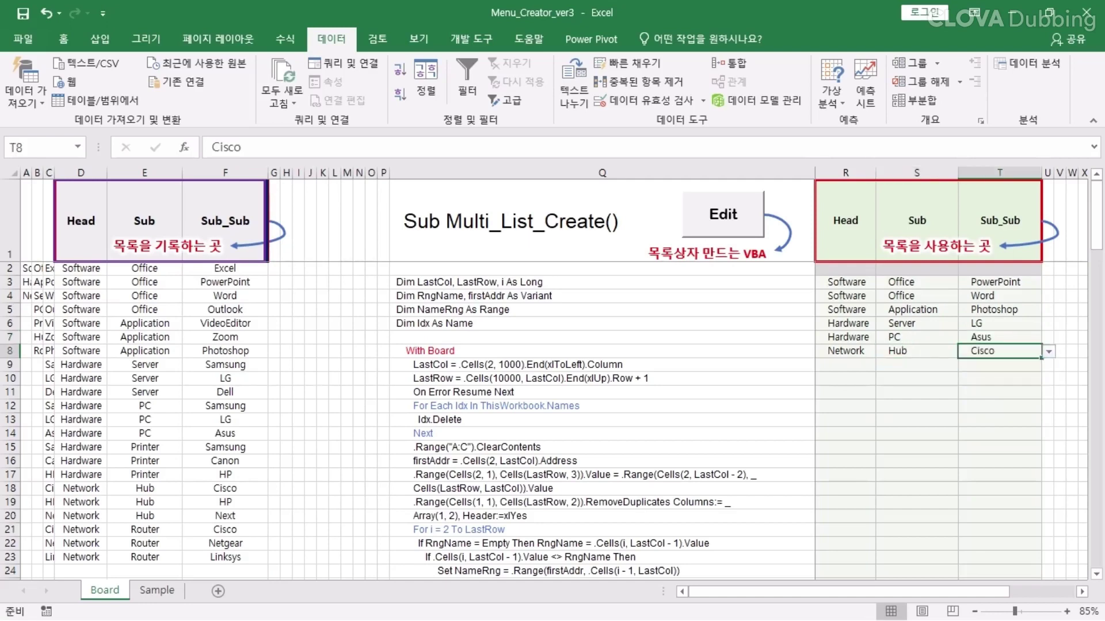
left_click(917, 393)
left_click(845, 393)
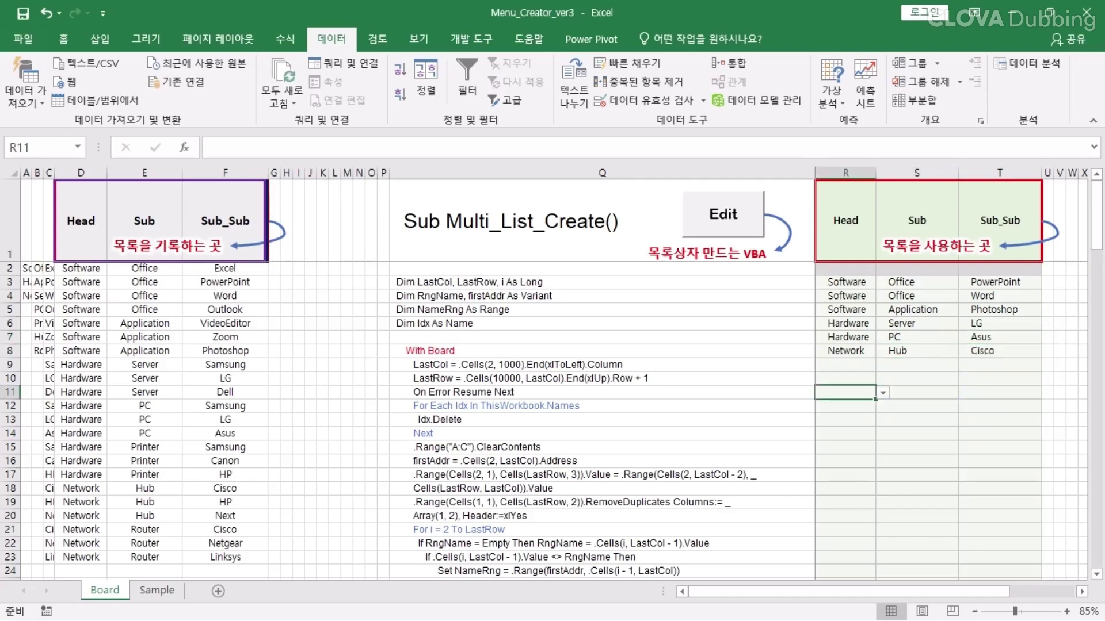
left_click(81, 364)
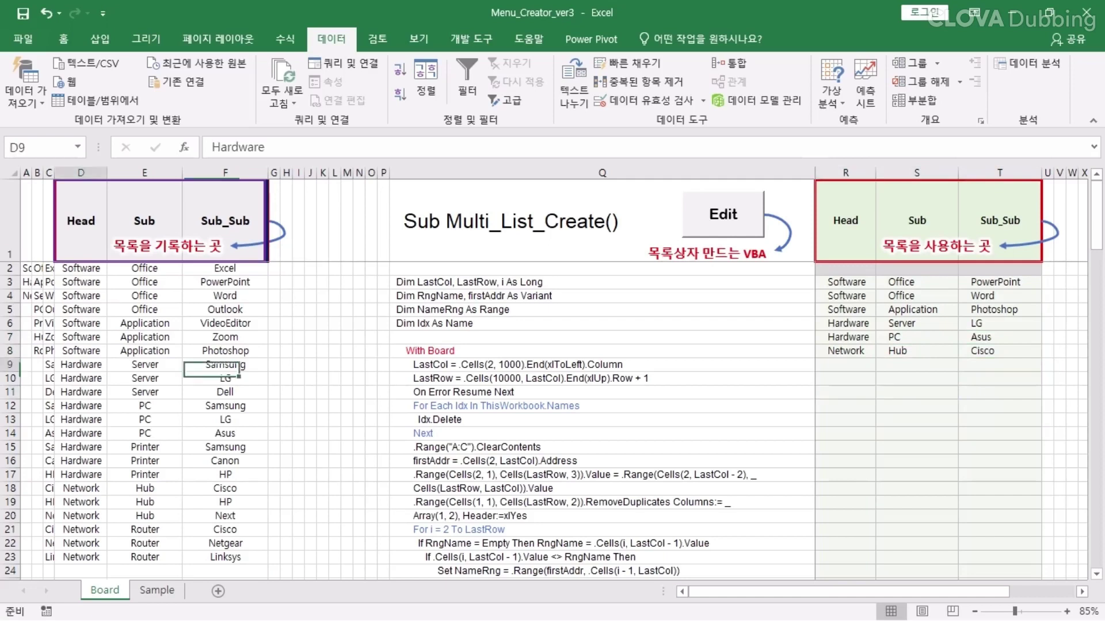
left_click(145, 364)
left_click(225, 365)
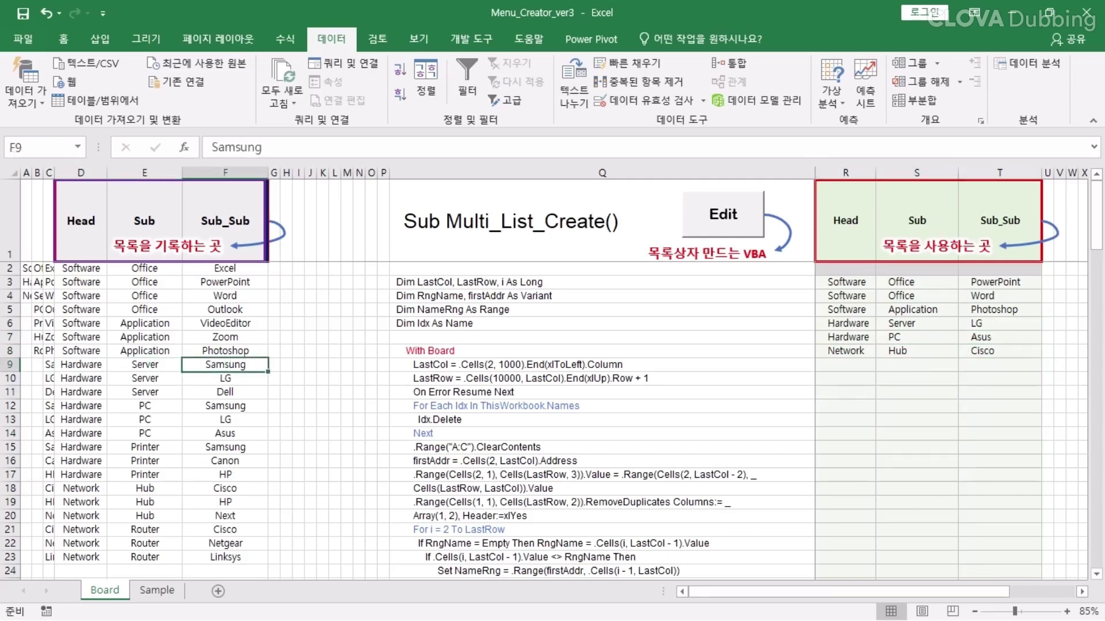
left_click(81, 557)
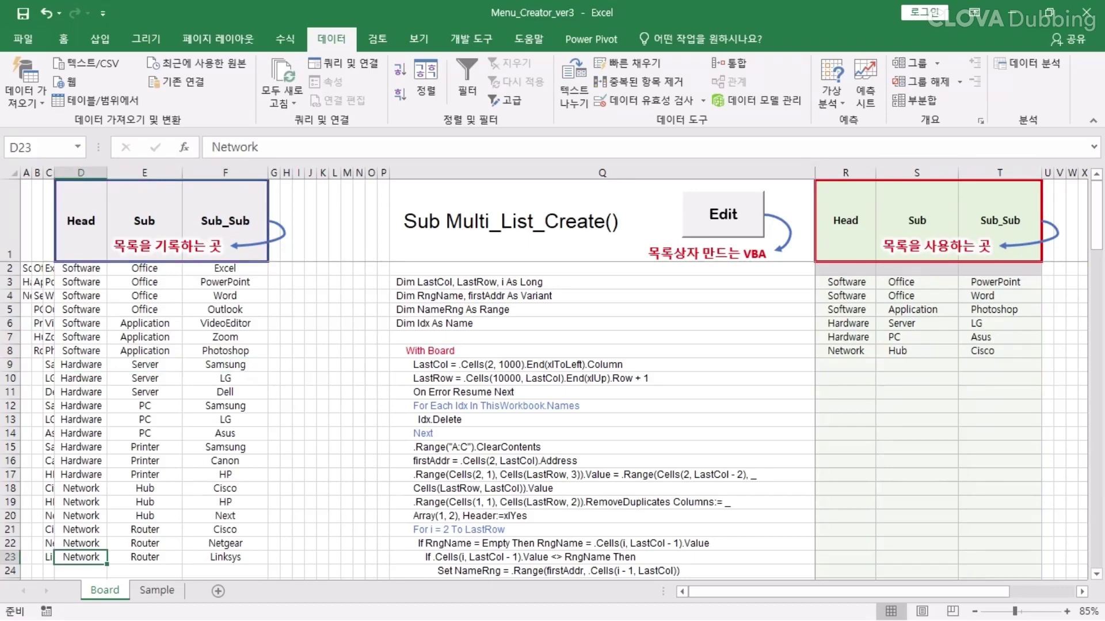
Start a new car row on the Sample sheet with manufacturer GM in D20 and model 쉐보레 in E20
key("ctrl+Page_Down")
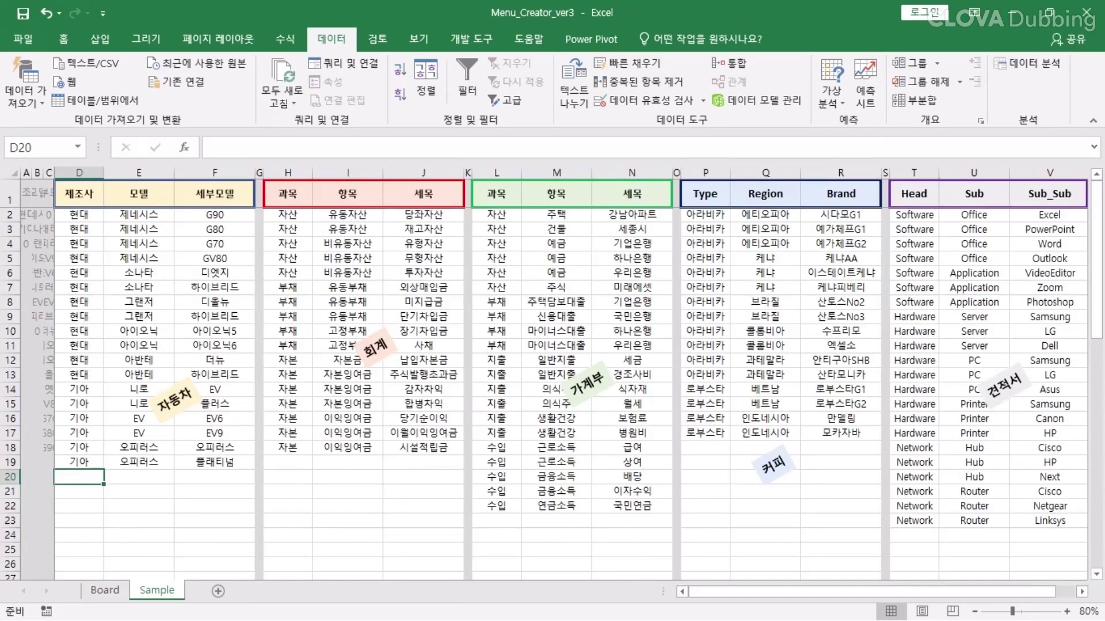
type("ㅎ")
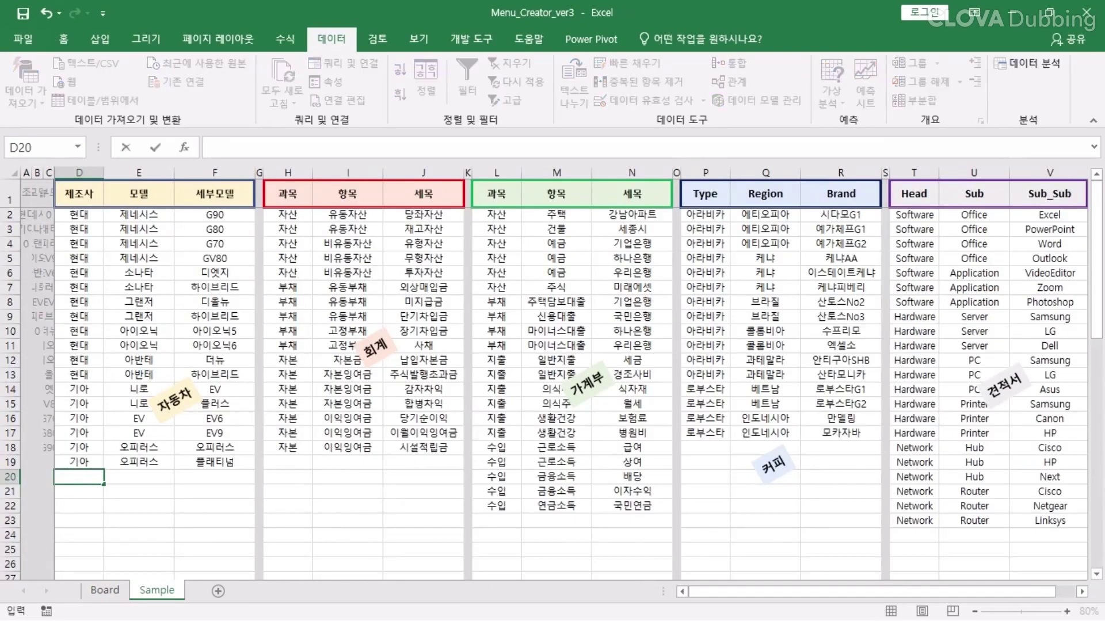
key("Tab")
type("쉐보레")
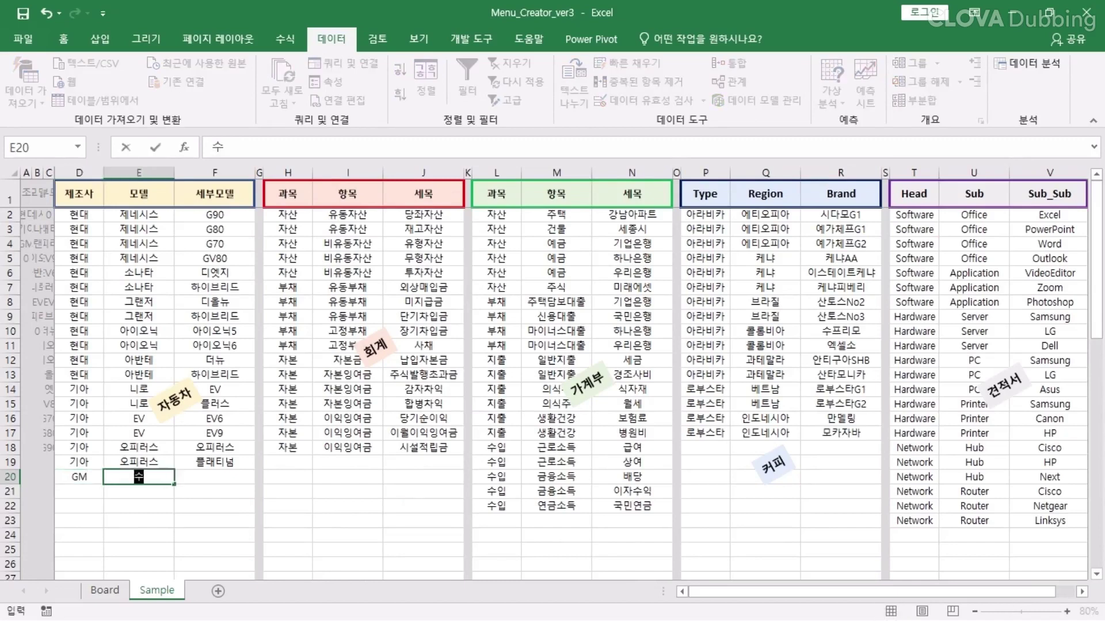
Enter 트랙스 as the 세부모델 in F20
key("Tab")
type("츠랙스")
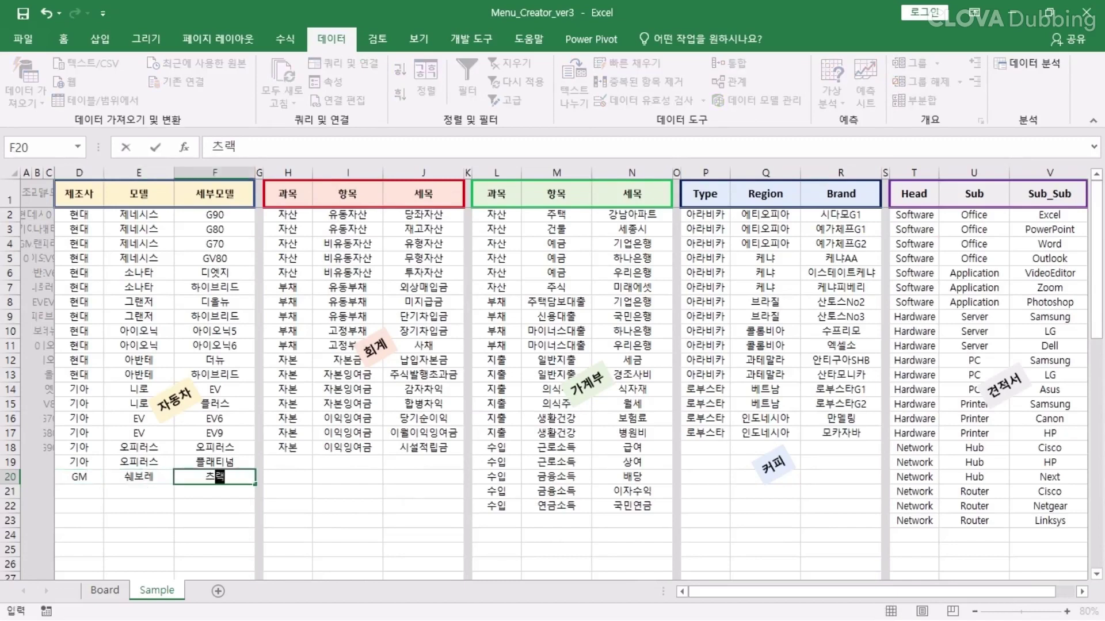
key("Return")
left_click(215, 476)
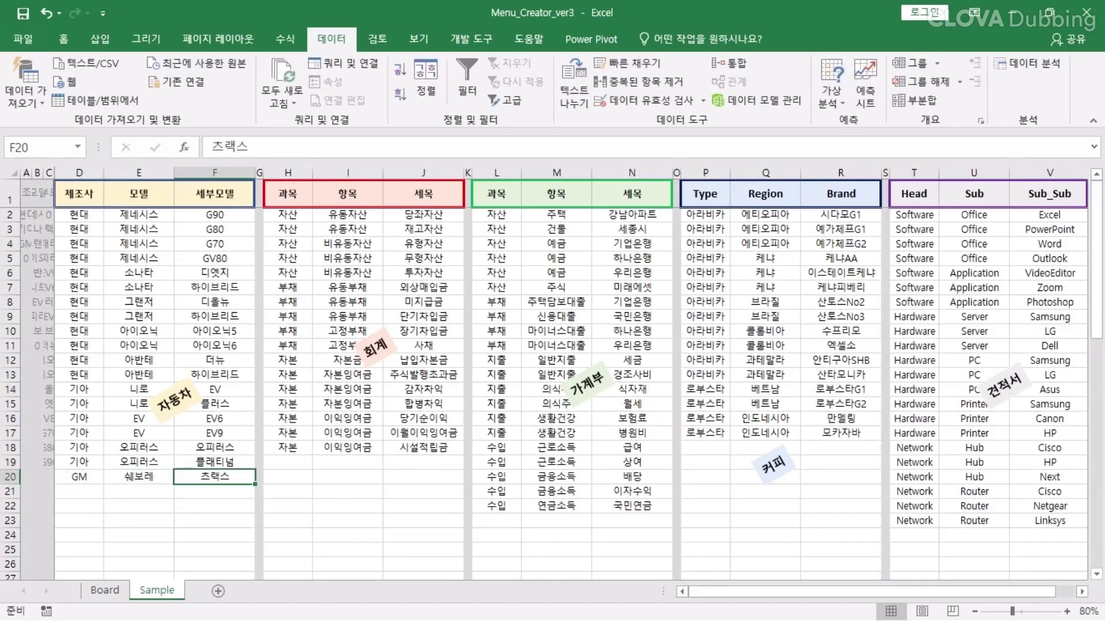
type("트랙스")
key("Return")
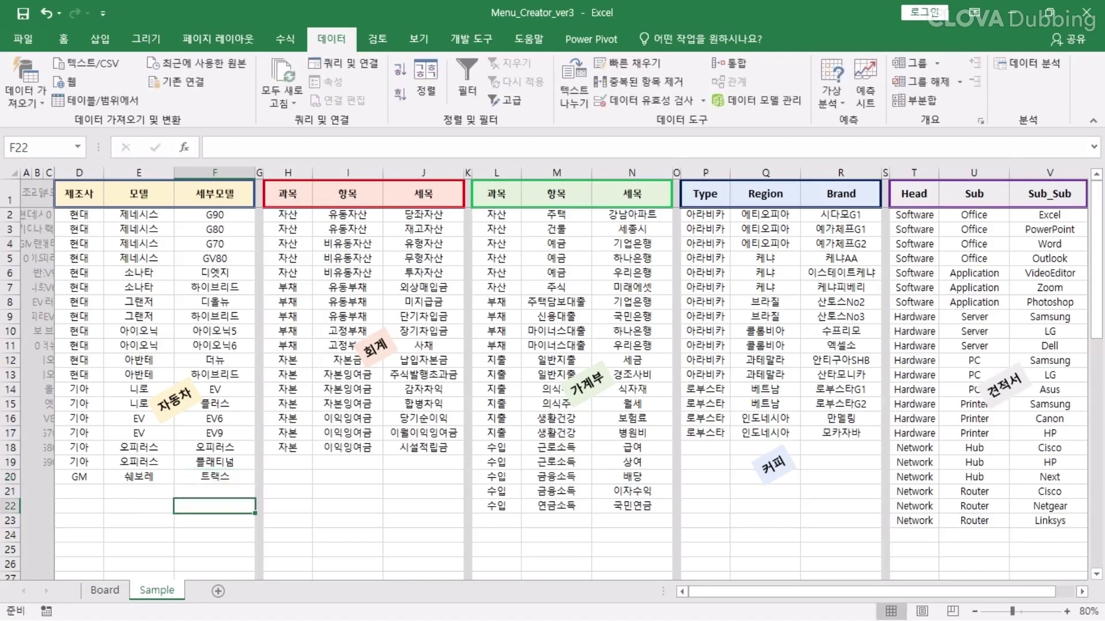
Enter 트레일블레이저 in F21 and 콜로라도 in F22 as further 세부모델 entries
type("트레이")
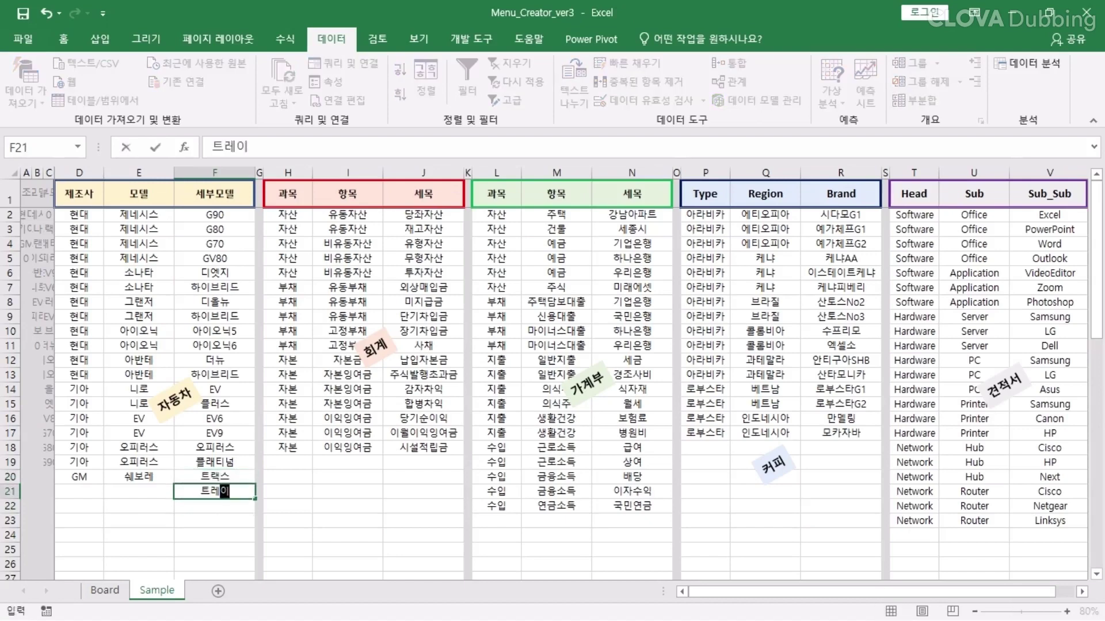
type("블레이저")
key("Return")
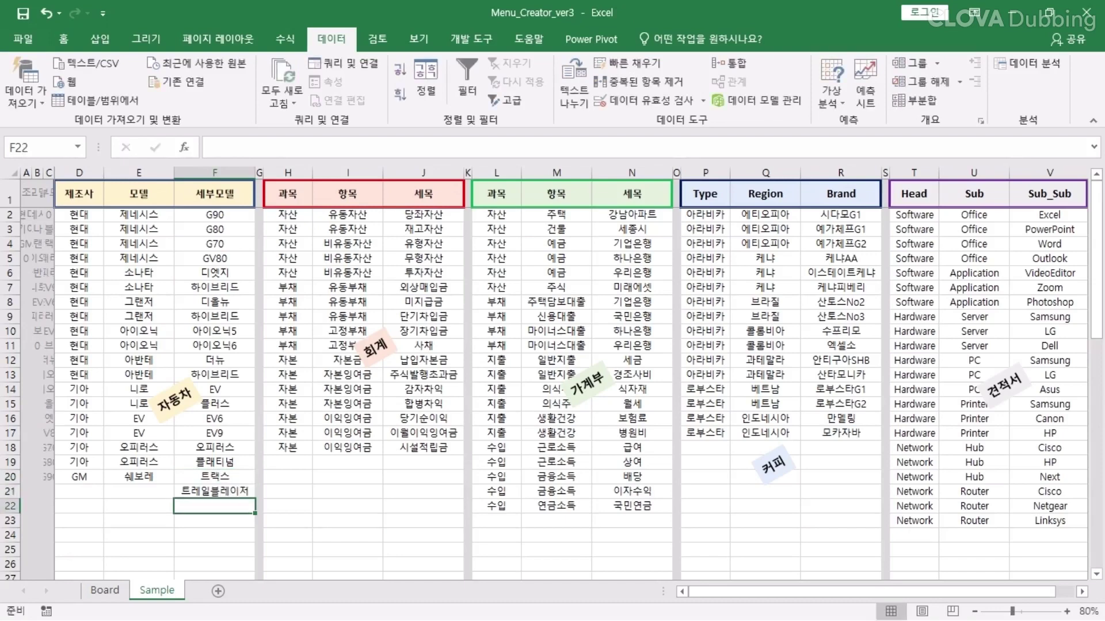
type("콜로라도")
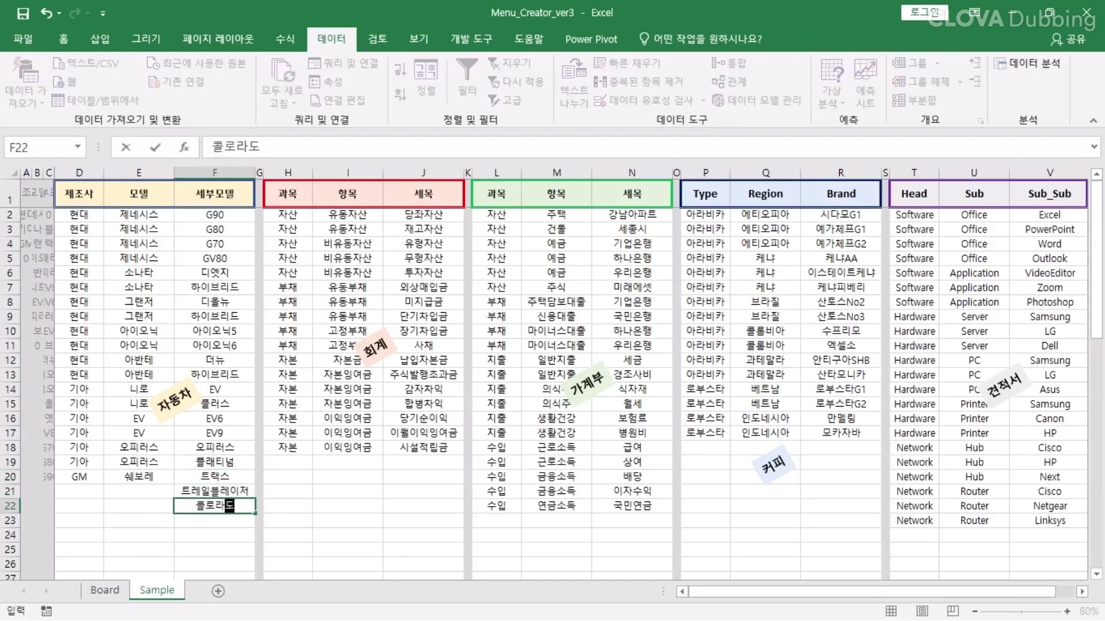
key("Return")
Enter GMC as the 모델 in E23
key("Left")
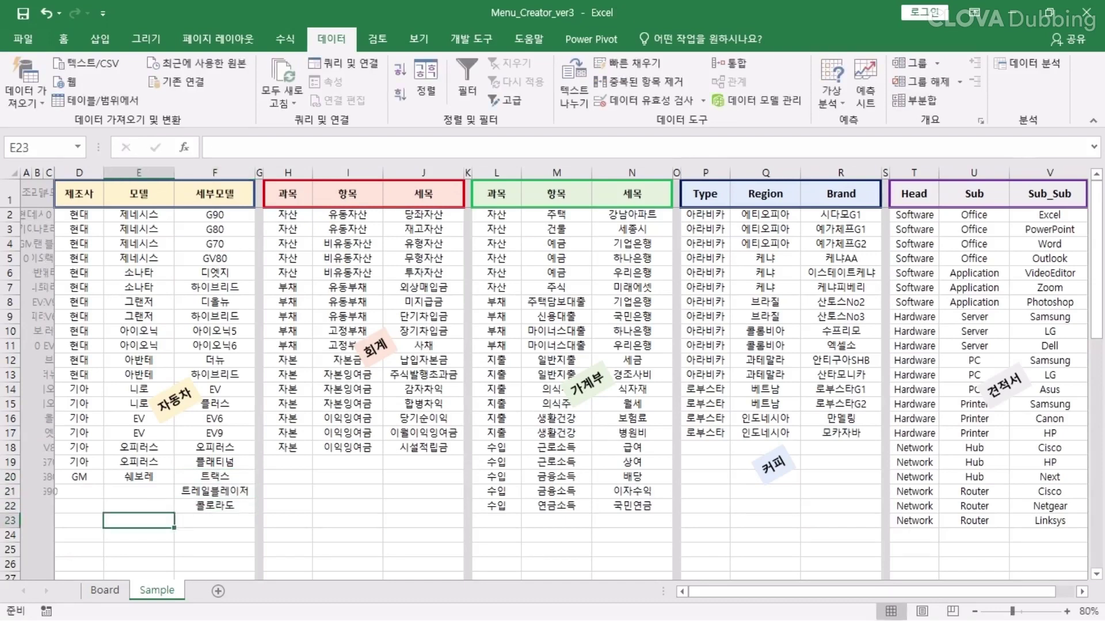
type("GMC")
key("Tab")
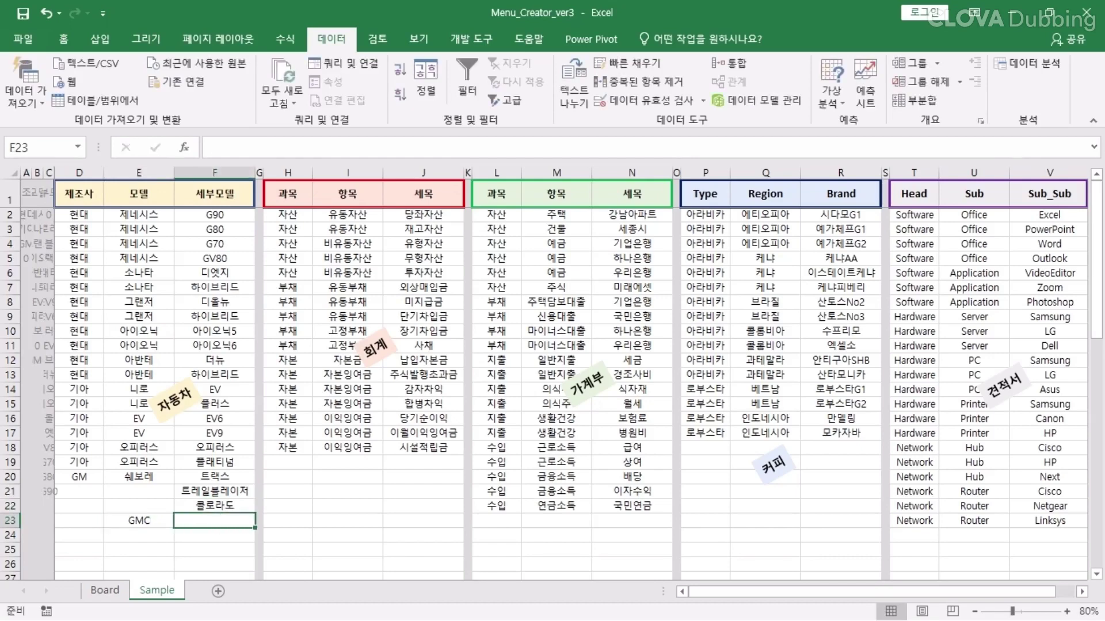
Enter 시에라 as the 세부모델 in F23 and 캐딜락 as the 모델 in E24
type("시에라")
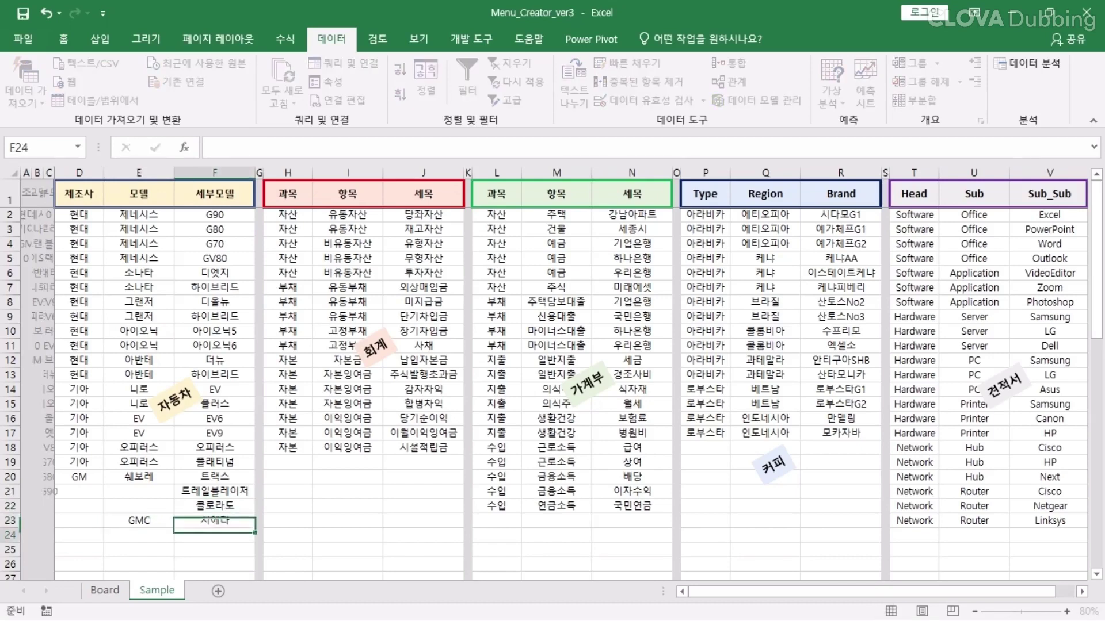
key("Return")
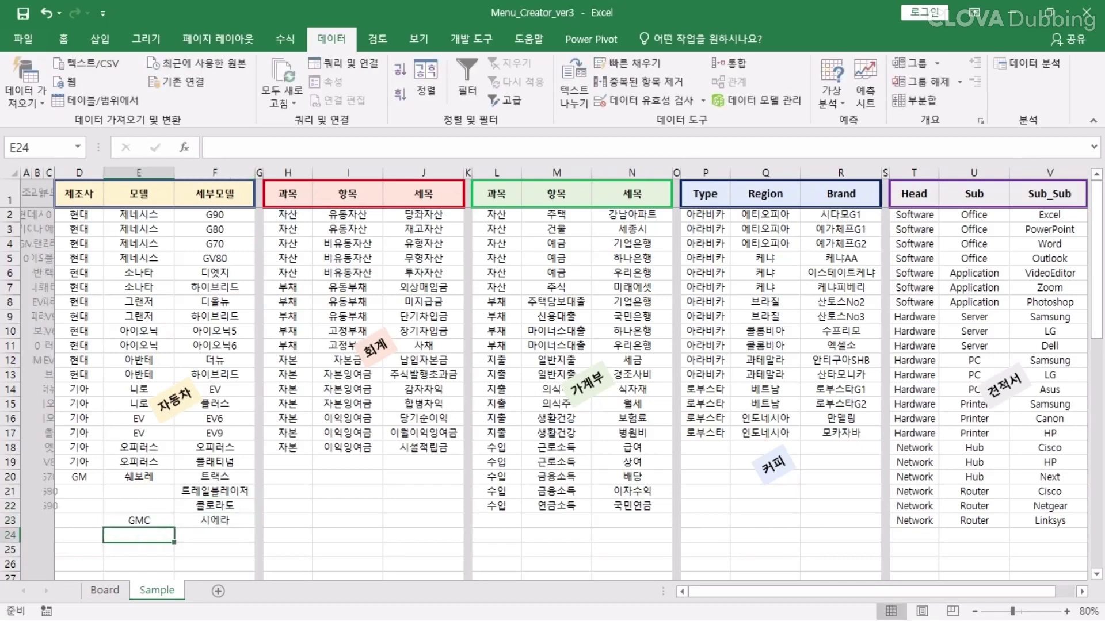
type("캐딜ㄹ")
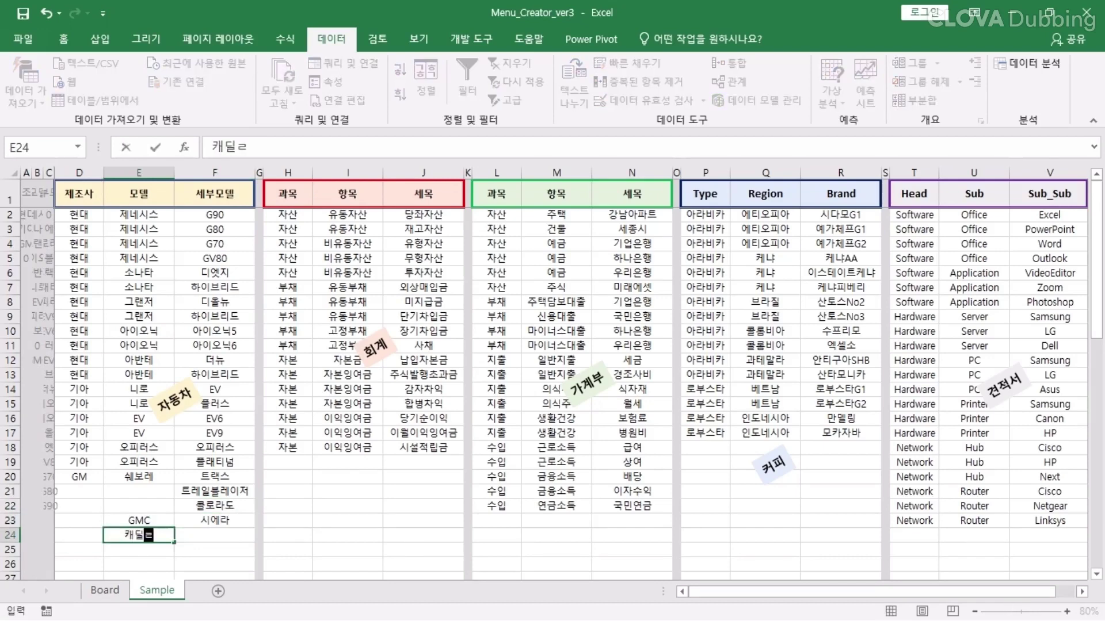
key("Tab")
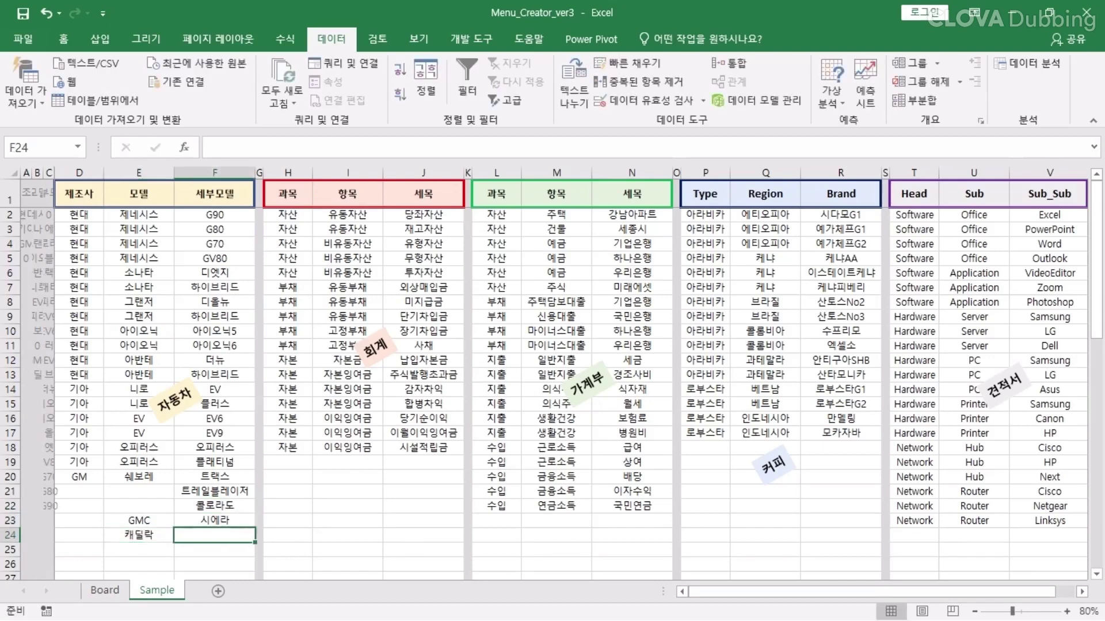
Enter XT5 in F24 and XT6 in F25 as the 캐딜락 세부모델 entries
type("X")
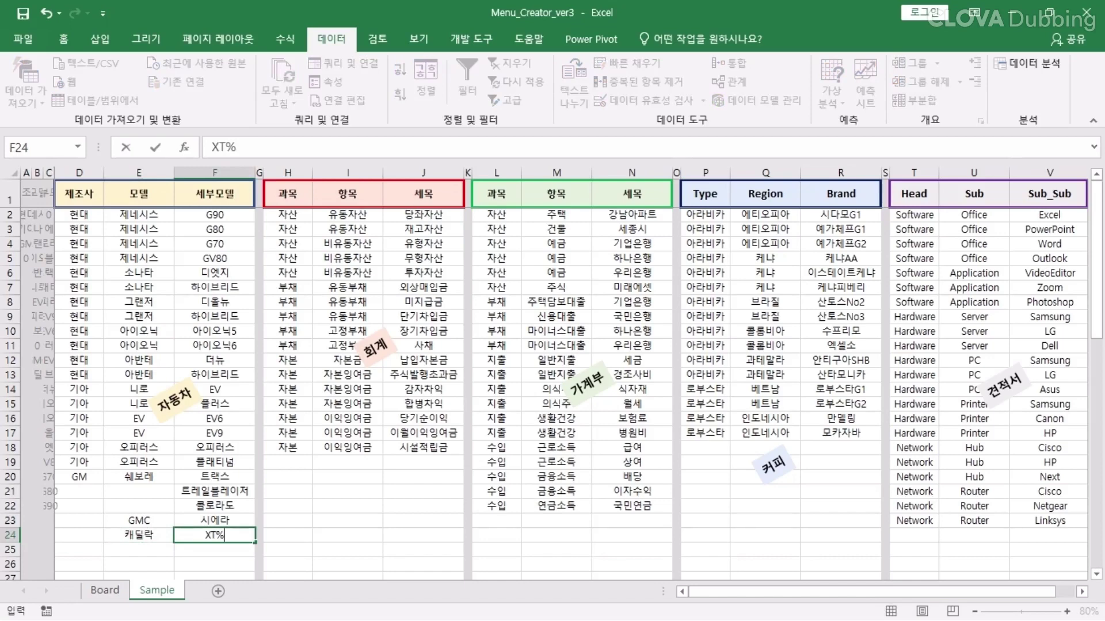
type("T5")
key("Return")
type("XT6")
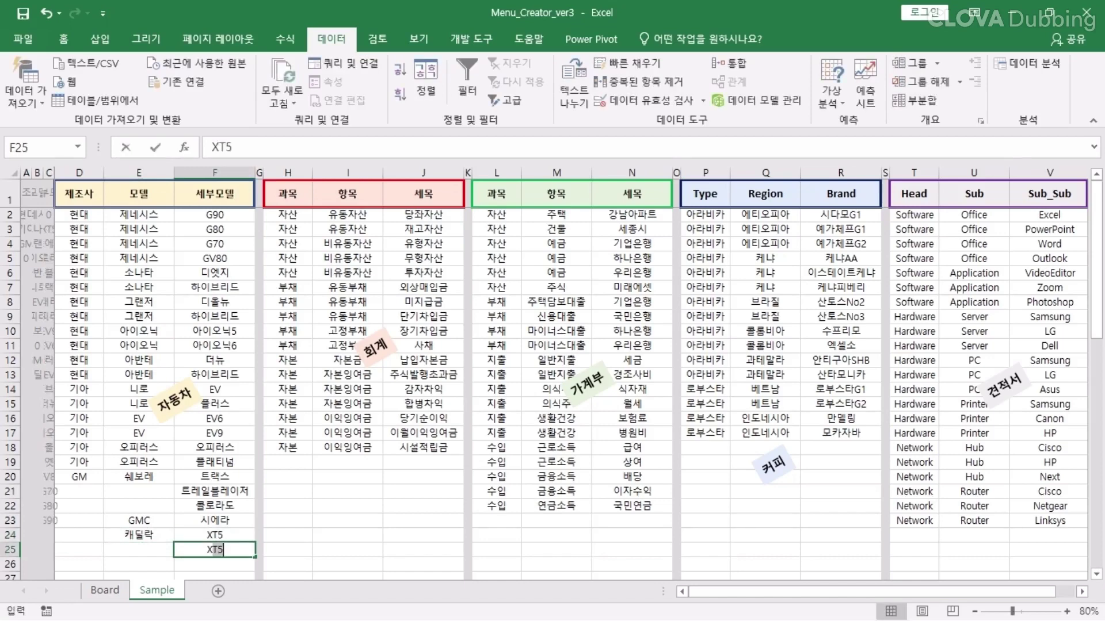
Fill the blanks of the GM rows with GM in D21:D25, 쉐보레 in E21:E22 and 캐딜락 in E25
left_click(79, 477)
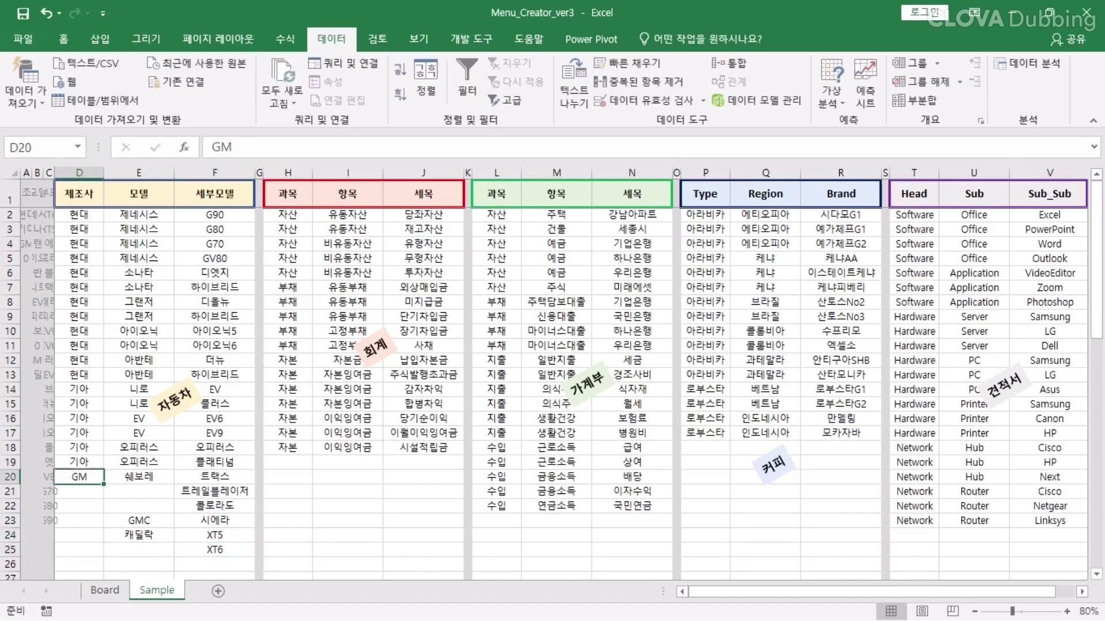
left_click_drag(103, 483, 103, 557)
left_click(138, 477)
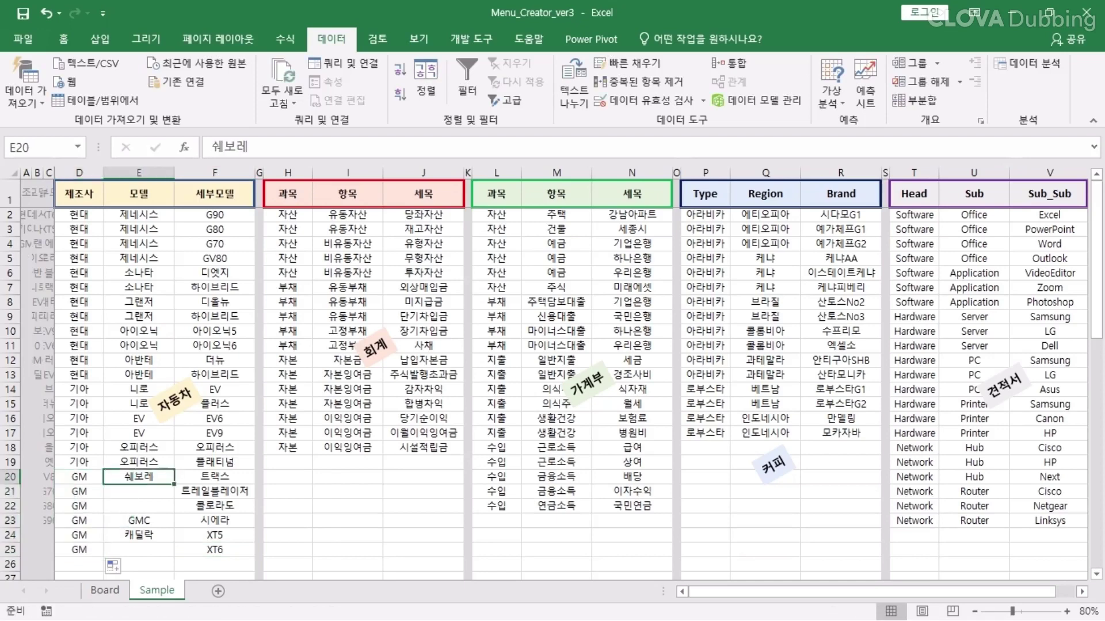
left_click_drag(174, 484, 174, 556)
left_click(139, 535)
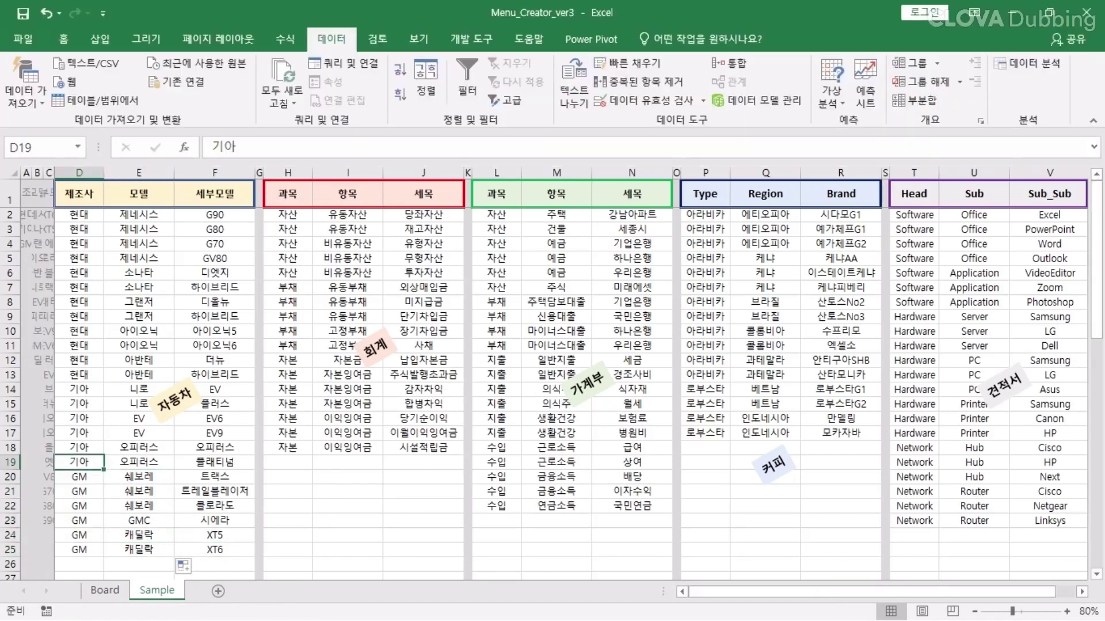
Overwrite row 19 of the car list with 쌍용 in D19, SUV in E19 and 토레스 in F19
type("Tk")
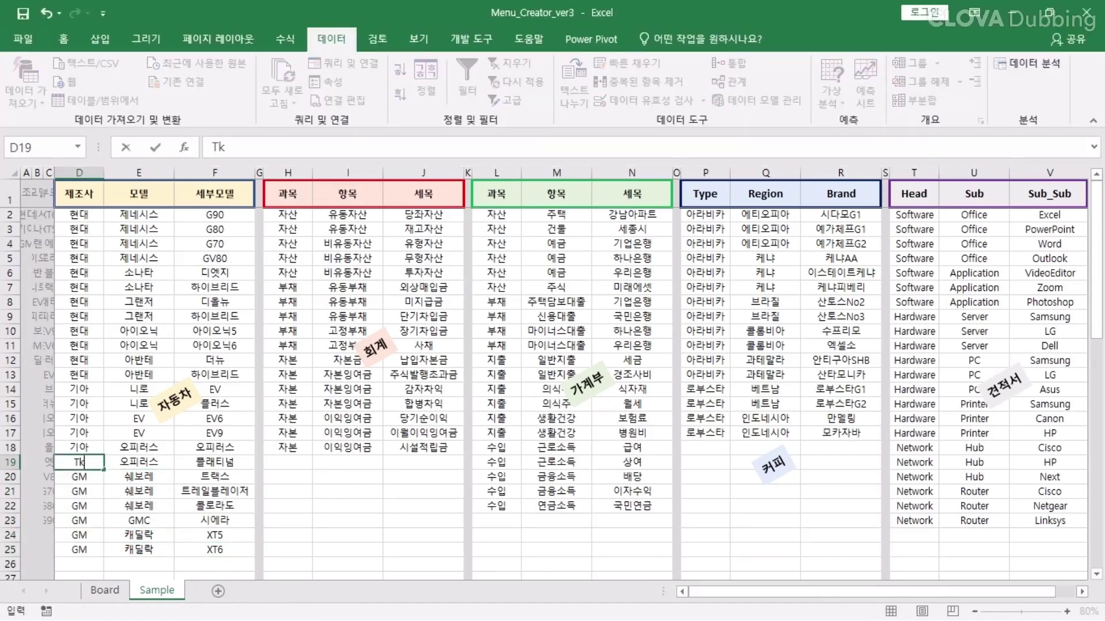
type("쌍용")
key("Tab")
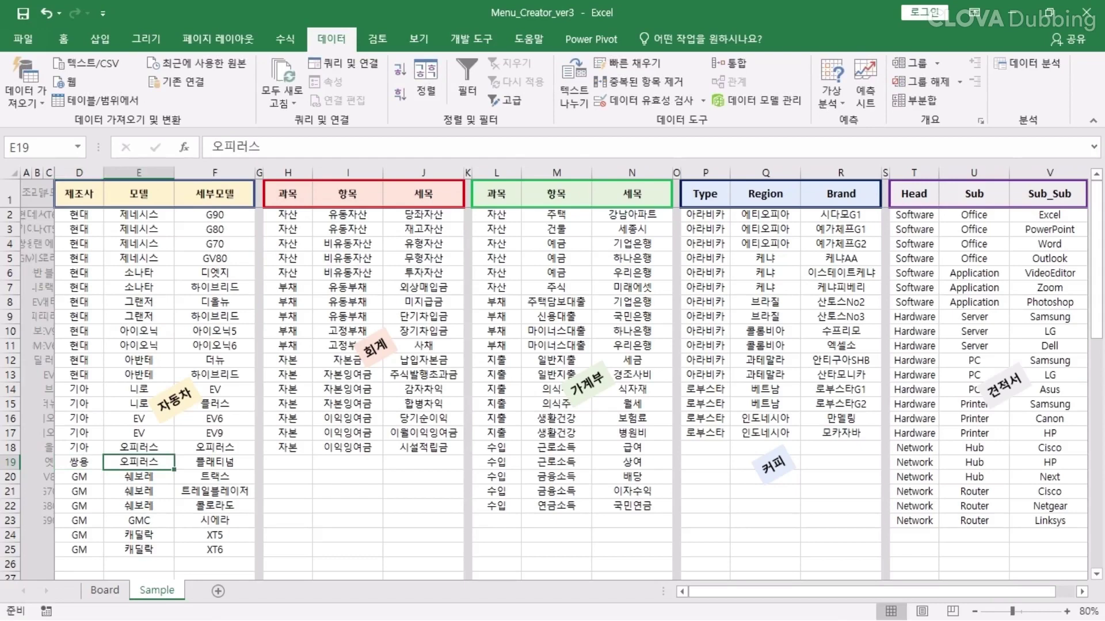
type("SUV")
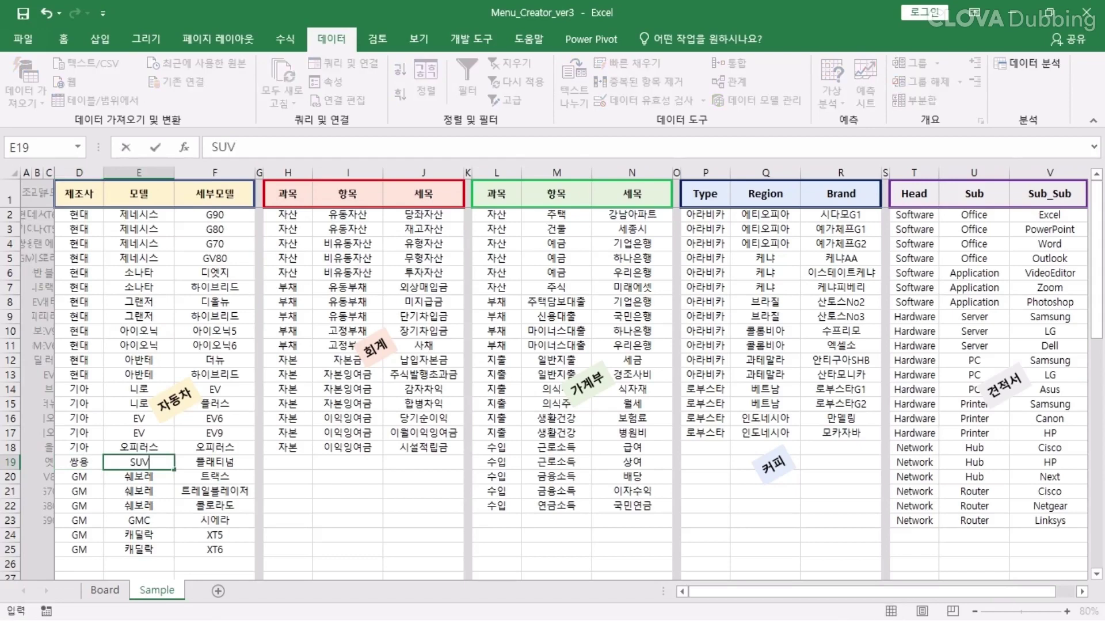
key("Tab")
type("토레스")
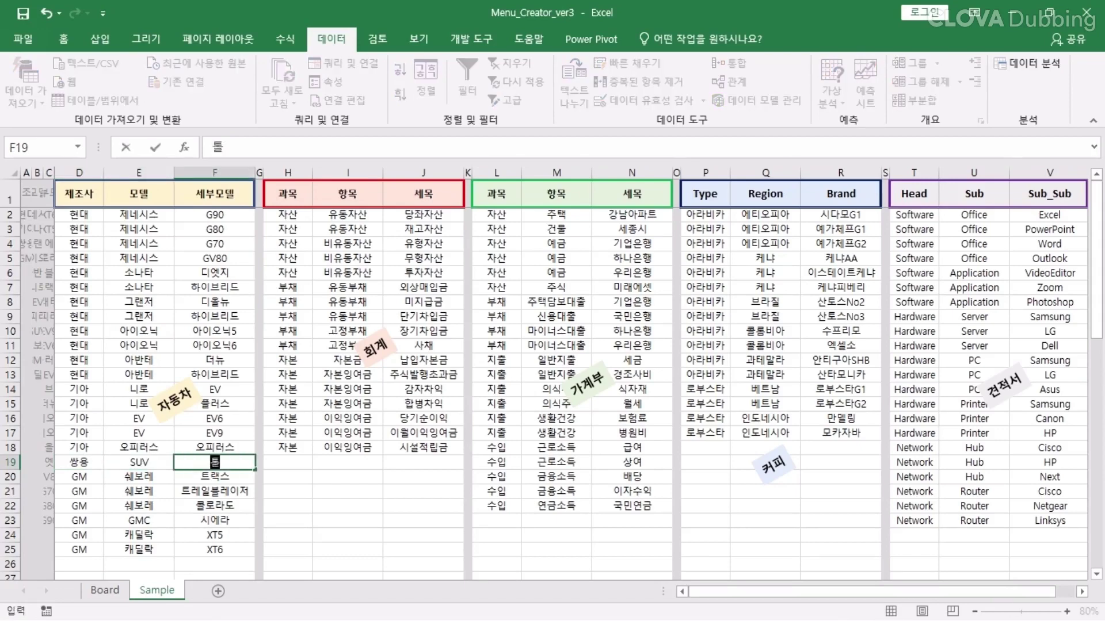
left_click(214, 419)
left_click(214, 462)
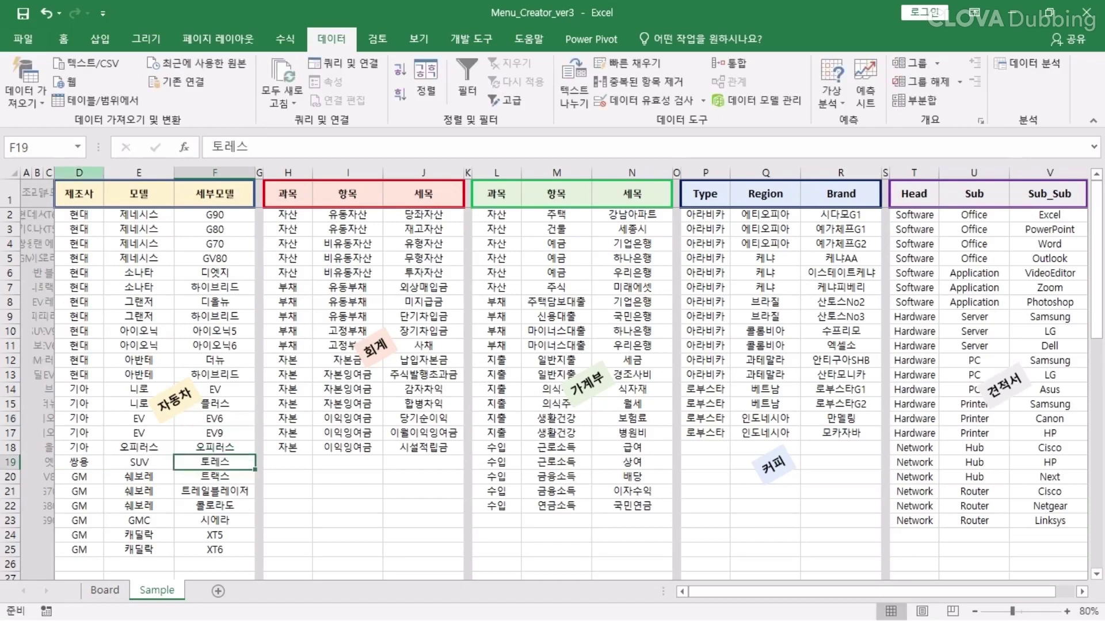
Copy the car list columns D:F from the Sample sheet and paste them onto the Board sheet from D1
left_click_drag(79, 172, 215, 173)
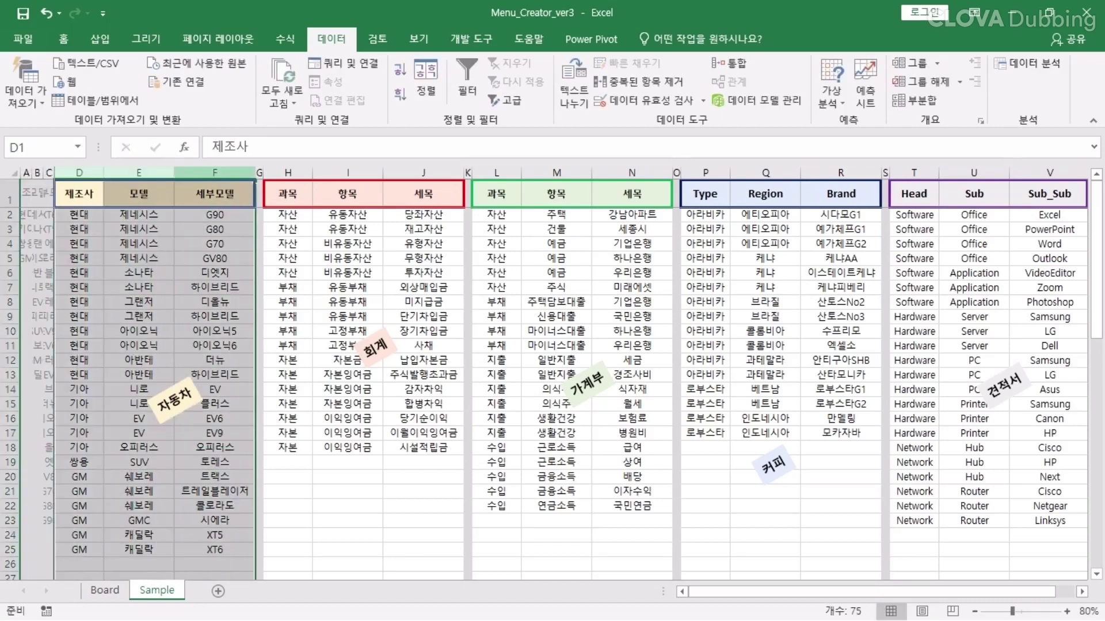
key("ctrl+c")
key("ctrl+Page_Up")
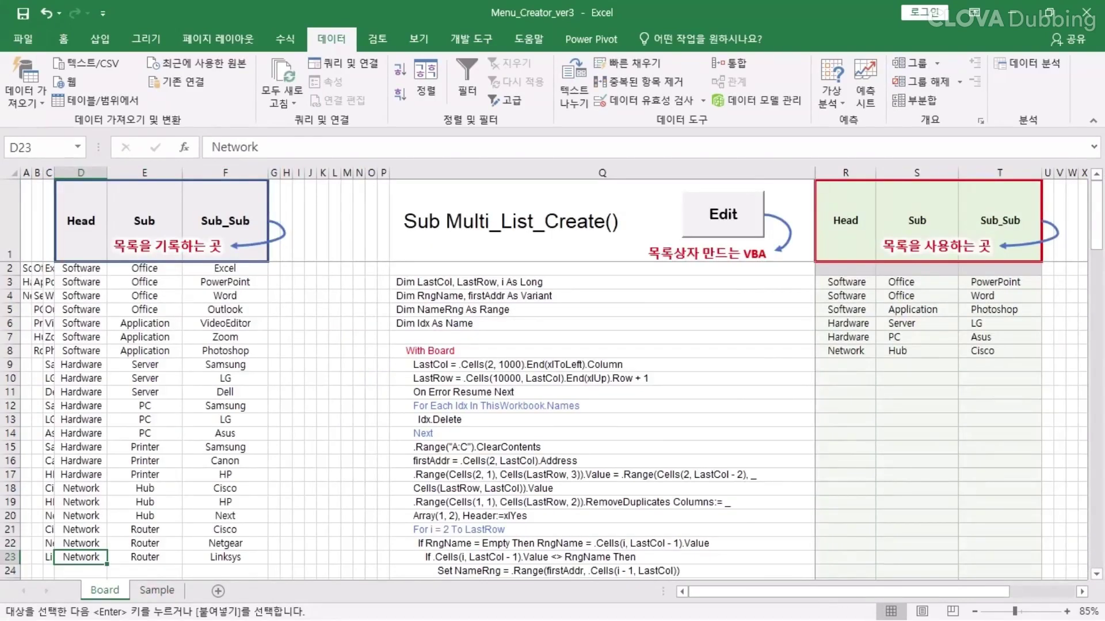
left_click(80, 221)
key("ctrl+v")
Check the pasted car rows down to row 25 and run the Multi_List_Create macro to rebuild the dropdown lists
left_click(81, 268)
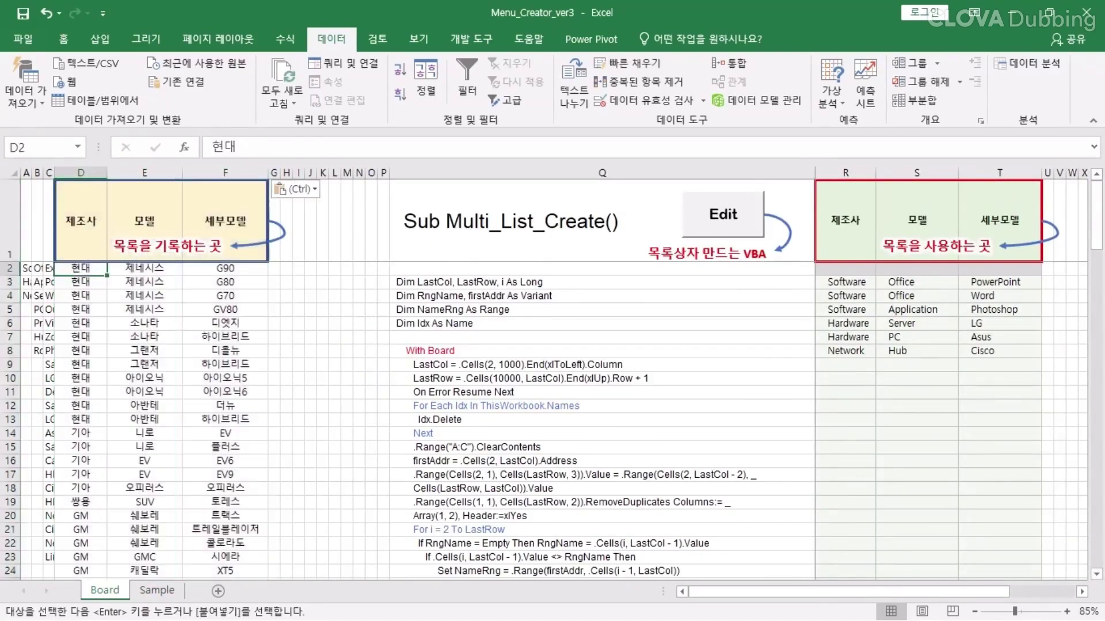
scroll(144, 403, "down", 3)
left_click(144, 461)
left_click(225, 461)
scroll(225, 460, "up", 3)
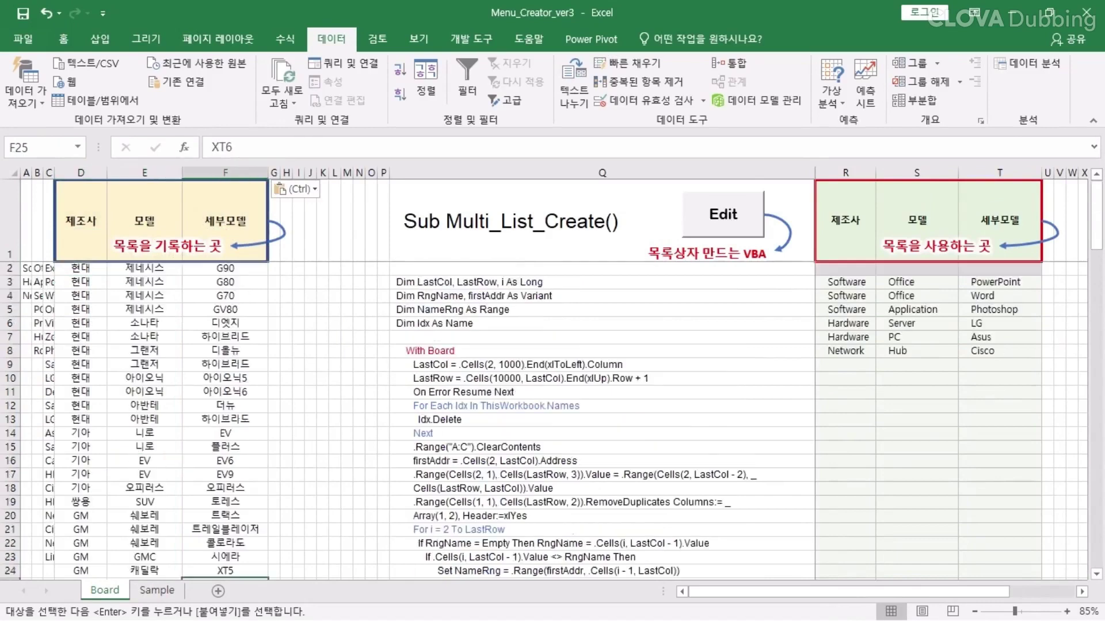
left_click(81, 501)
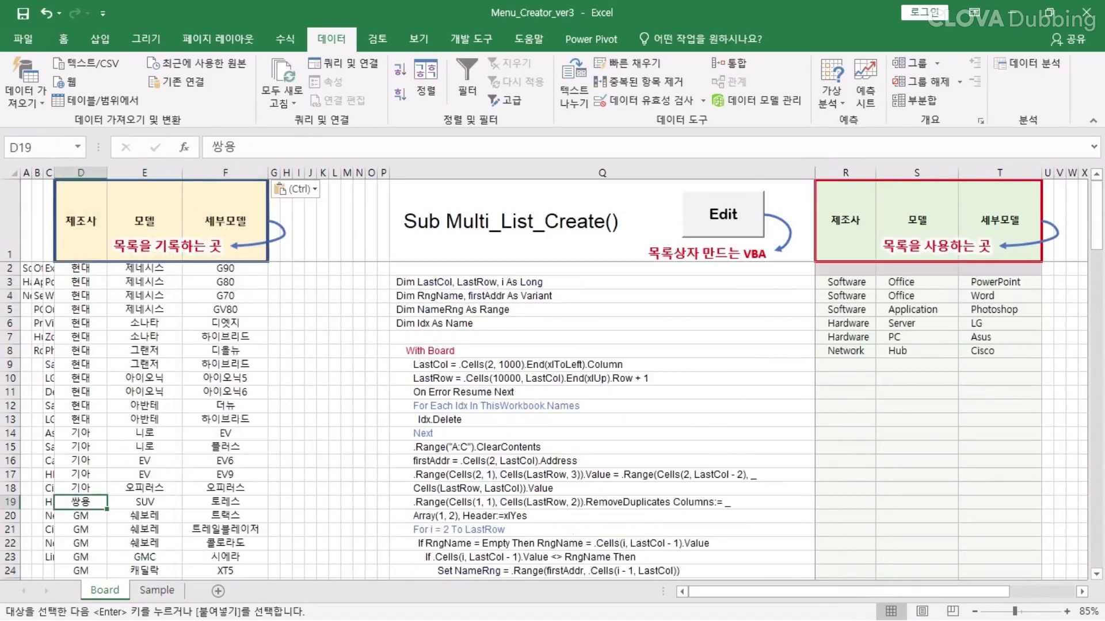
left_click(723, 214)
left_click(598, 368)
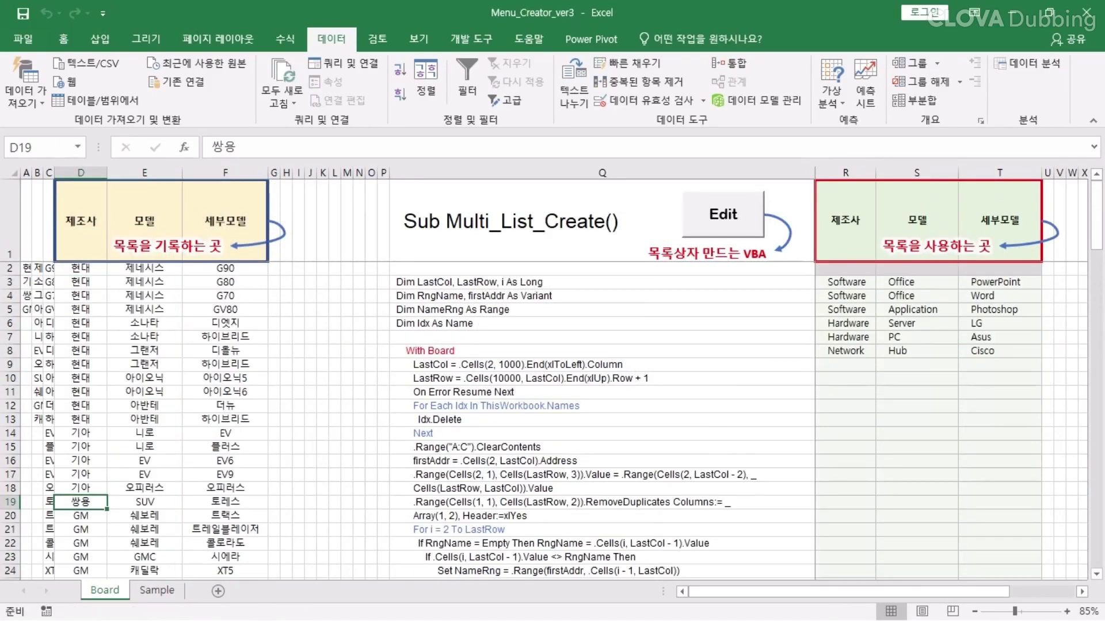
Clear the old IT quotation entries from R3:T8 on the Board sheet
left_click(846, 282)
left_click_drag(846, 281, 999, 351)
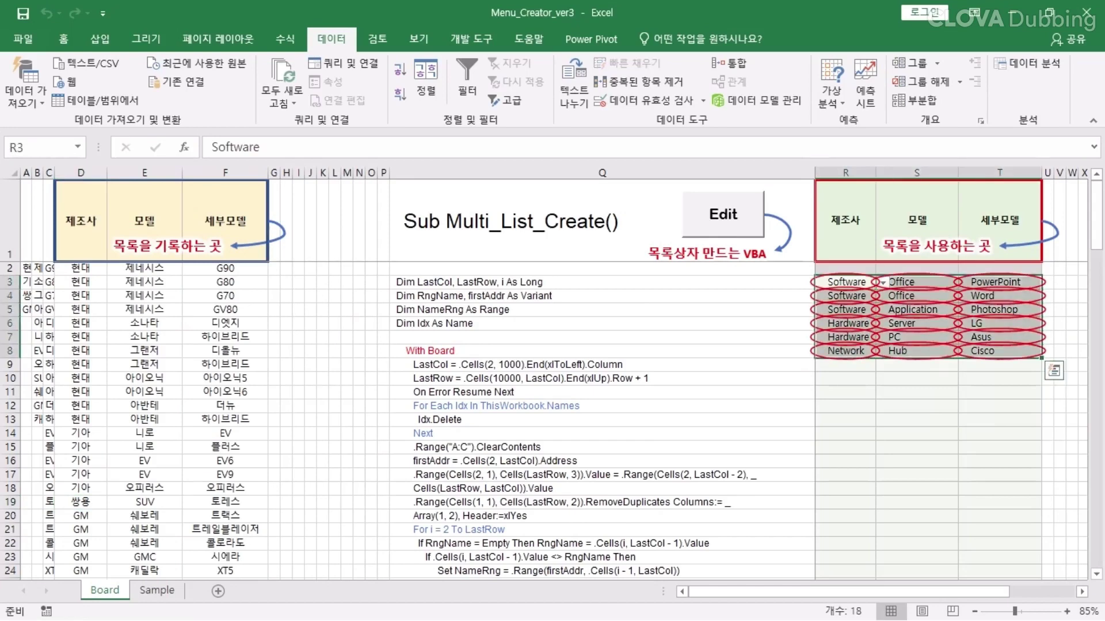
key("Delete")
Choose 현대 in R3, 제네시스 in S3 and G80 in T3 from the dropdown lists
left_click(846, 282)
left_click(883, 283)
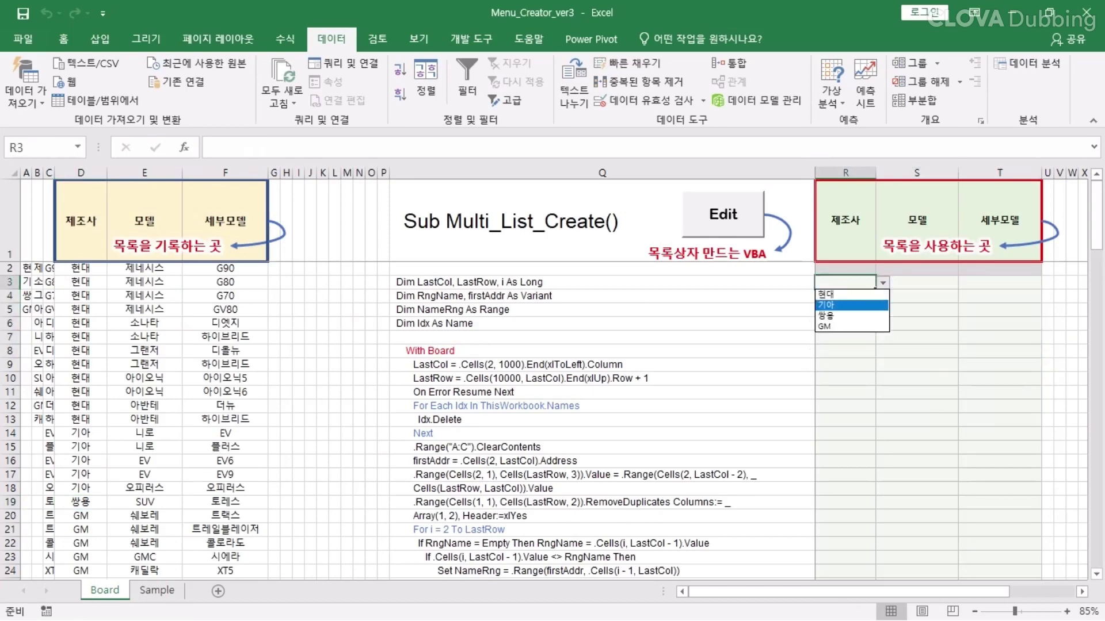
left_click(846, 295)
left_click(916, 282)
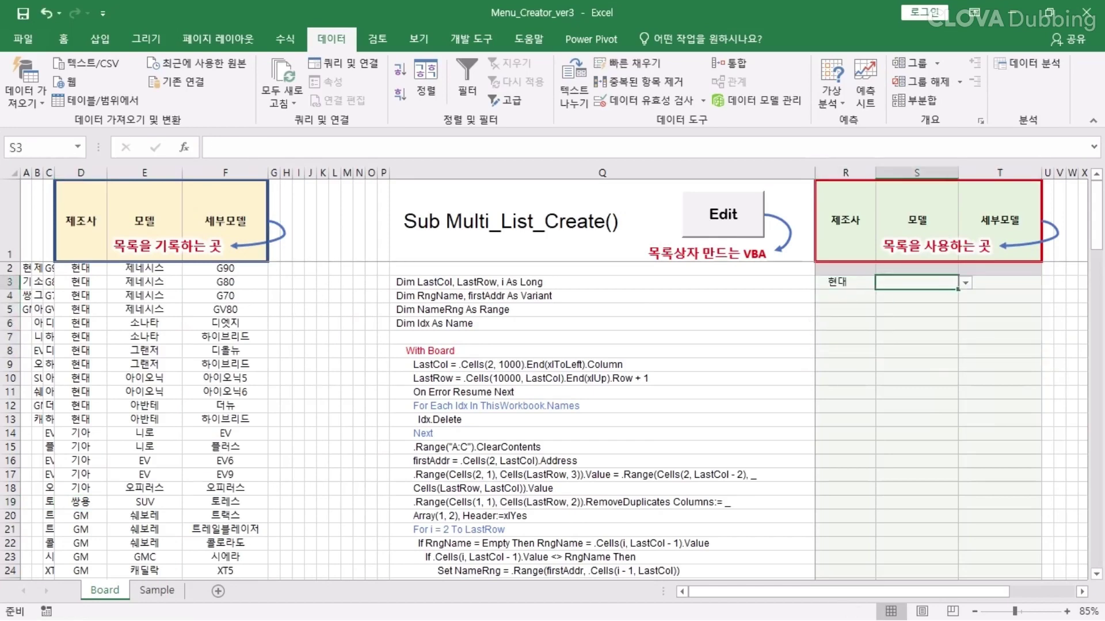
left_click(999, 282)
left_click(916, 282)
left_click(965, 282)
left_click(916, 295)
left_click(999, 282)
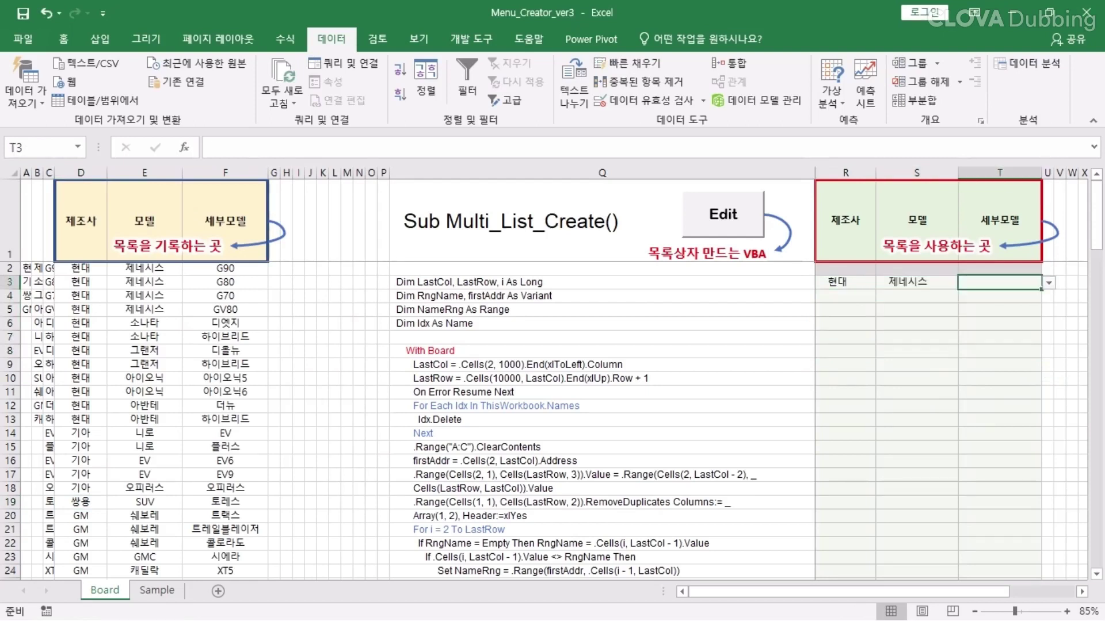
left_click(1048, 282)
left_click(978, 304)
Choose 쌍용 in R4, SUV in S4 and 토레스 in T4 from the dropdown lists
left_click(844, 295)
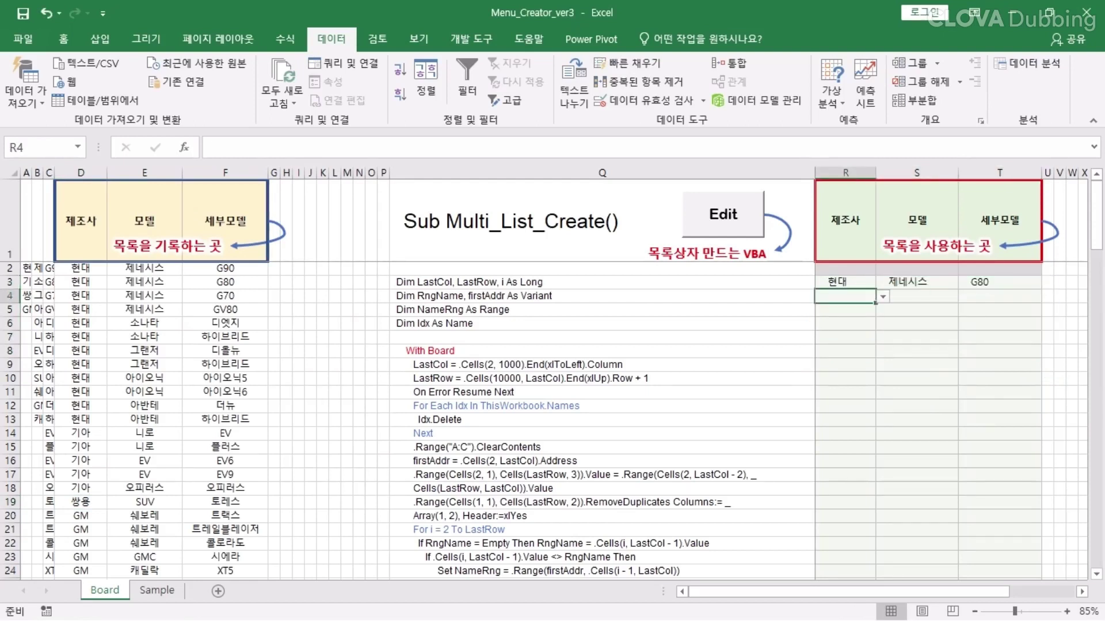
left_click(883, 296)
left_click(829, 329)
key("alt+Down")
key("Down")
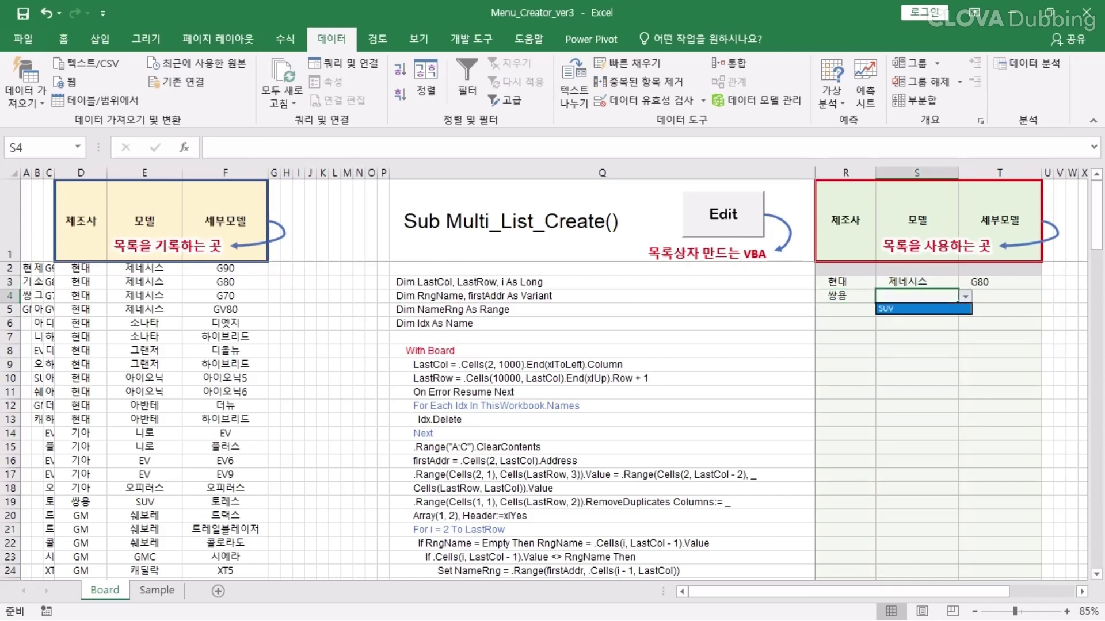
key("Return")
key("Right")
key("alt+Down")
key("Down")
key("Return")
Choose GM as the 제조사 in R5 and 쉐보레 as the 모델 in S5 from the dropdown lists
left_click(845, 310)
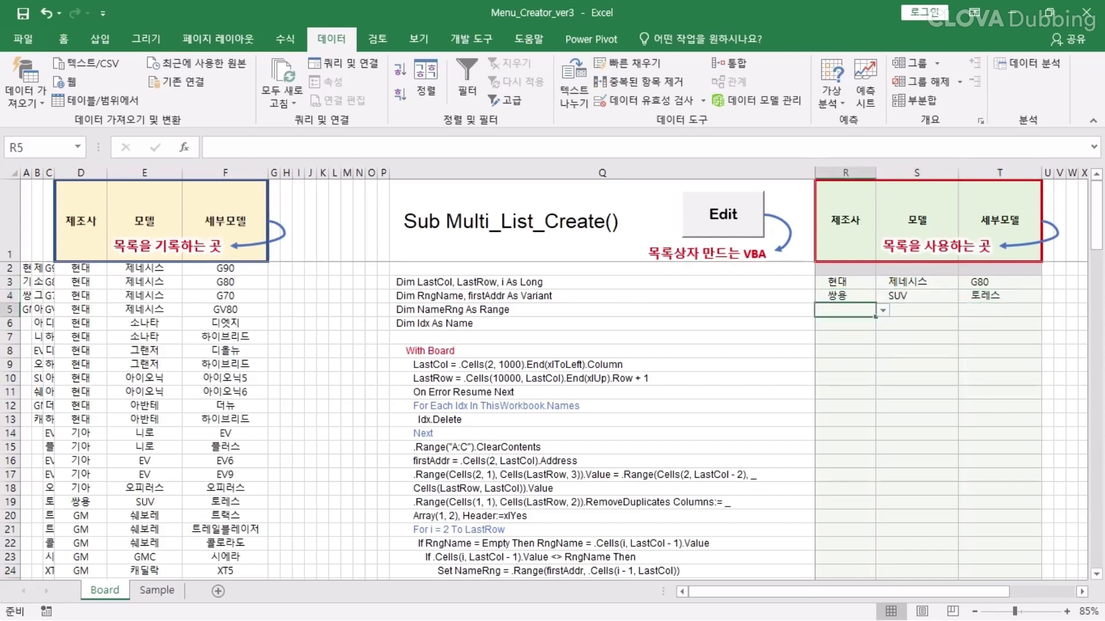
key("alt+Down")
key("Down")
key("Down")
key("Down")
key("Return")
key("Right")
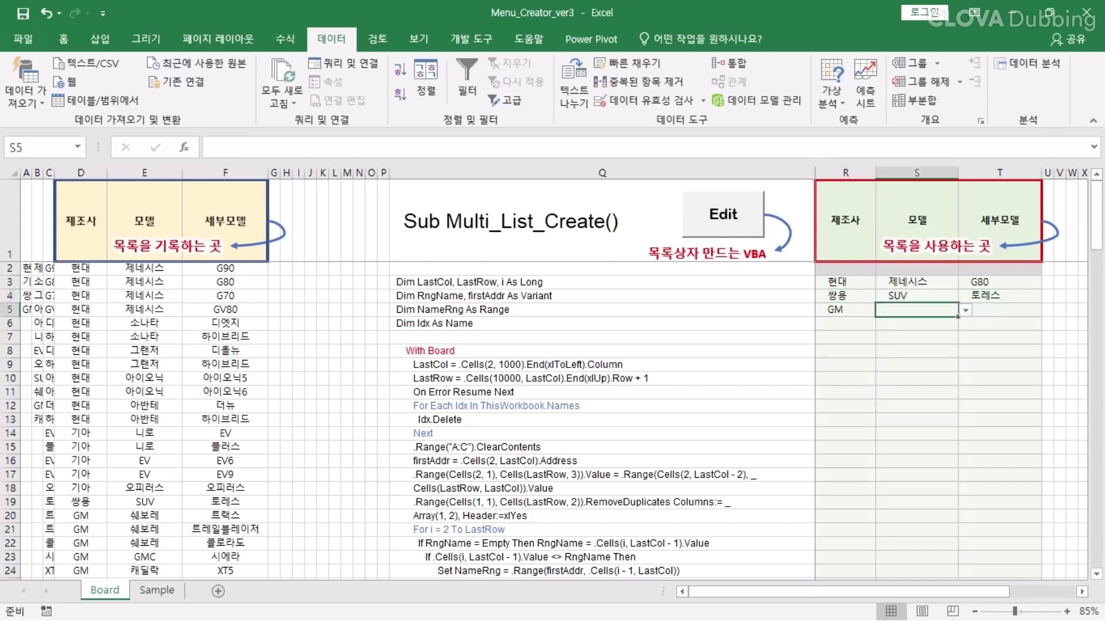
key("alt+Down")
key("Down")
key("Return")
key("Return")
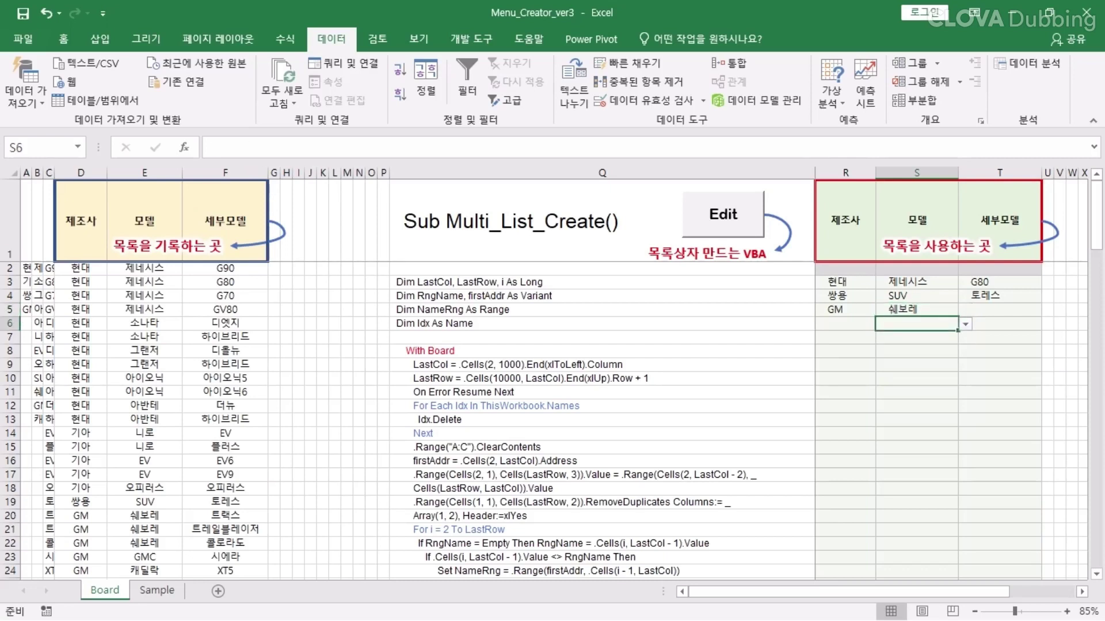
Copy GM from R5 down to R6:R7 and choose GMC as the 모델 in S6
left_click(845, 310)
left_click_drag(875, 315, 869, 340)
left_click(917, 324)
key("alt+Down")
key("Down")
key("Down")
key("Return")
Choose 캐딜락 as the 모델 in S7 from the dropdown list
key("Return")
key("alt+Down")
key("Down")
key("Down")
key("Down")
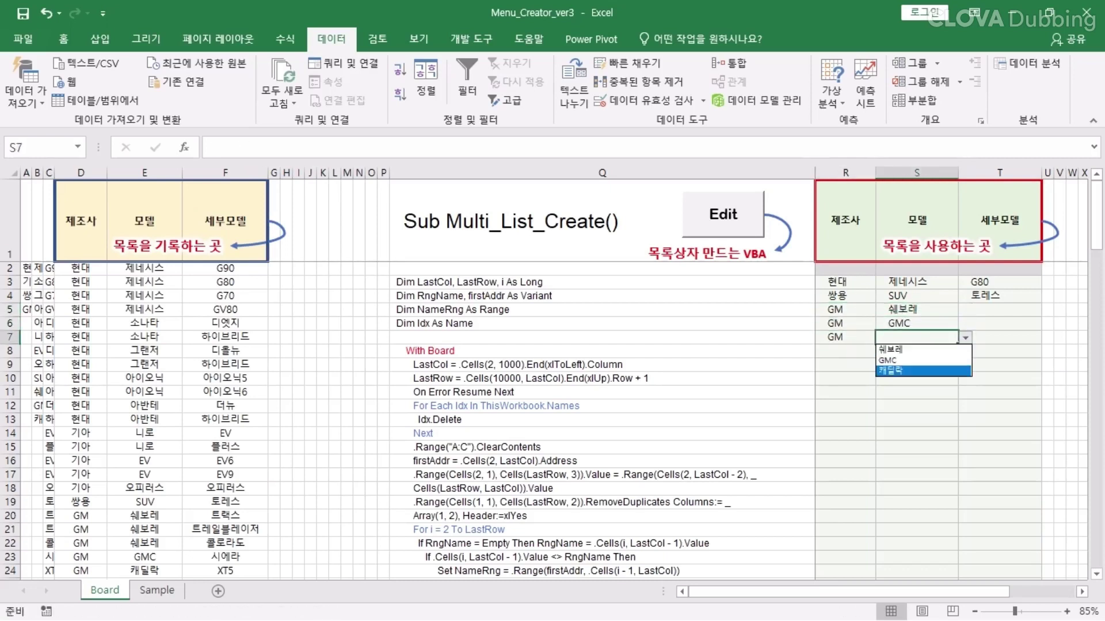
key("Return")
Choose 트랙스 in T5 and 시에라 in T6 as the 세부모델 from the dropdown lists
left_click(999, 310)
key("alt+Down")
key("Down")
key("Return")
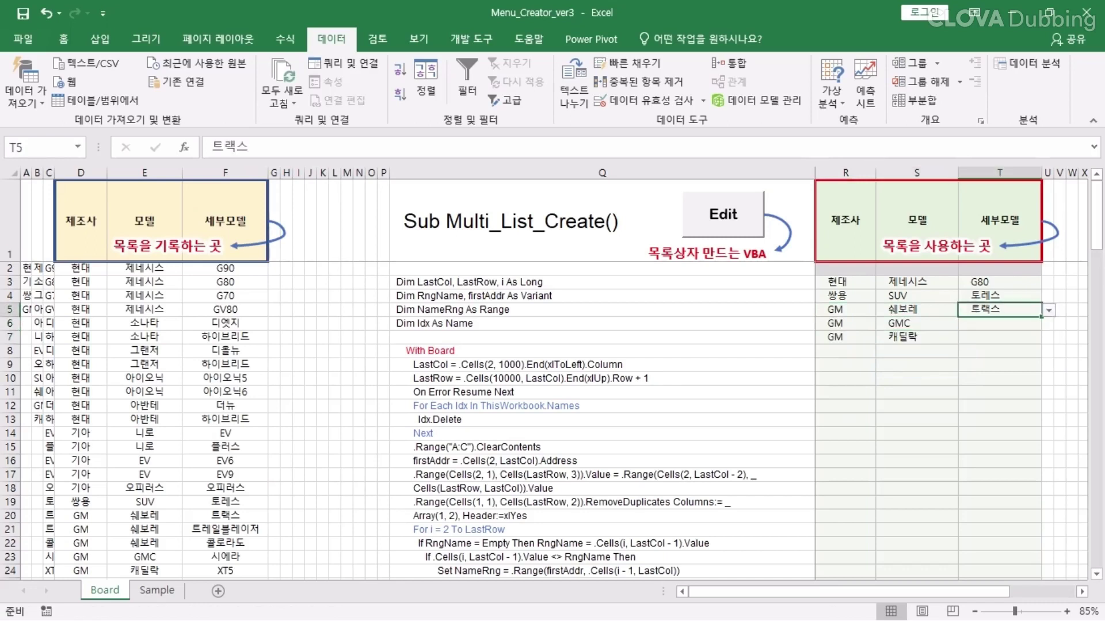
key("Return")
key("alt+Down")
key("Down")
key("Return")
Choose the first 세부모델 offered for 캐딜락 in T7 from the dropdown list
key("Return")
key("alt+Down")
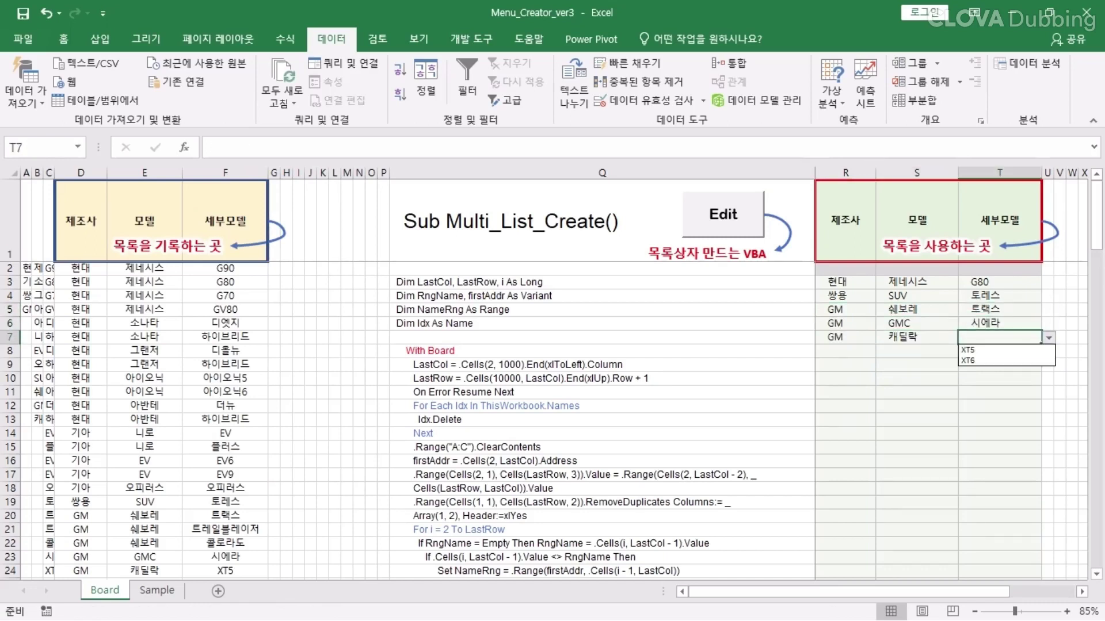
key("Down")
key("Return")
left_click(917, 378)
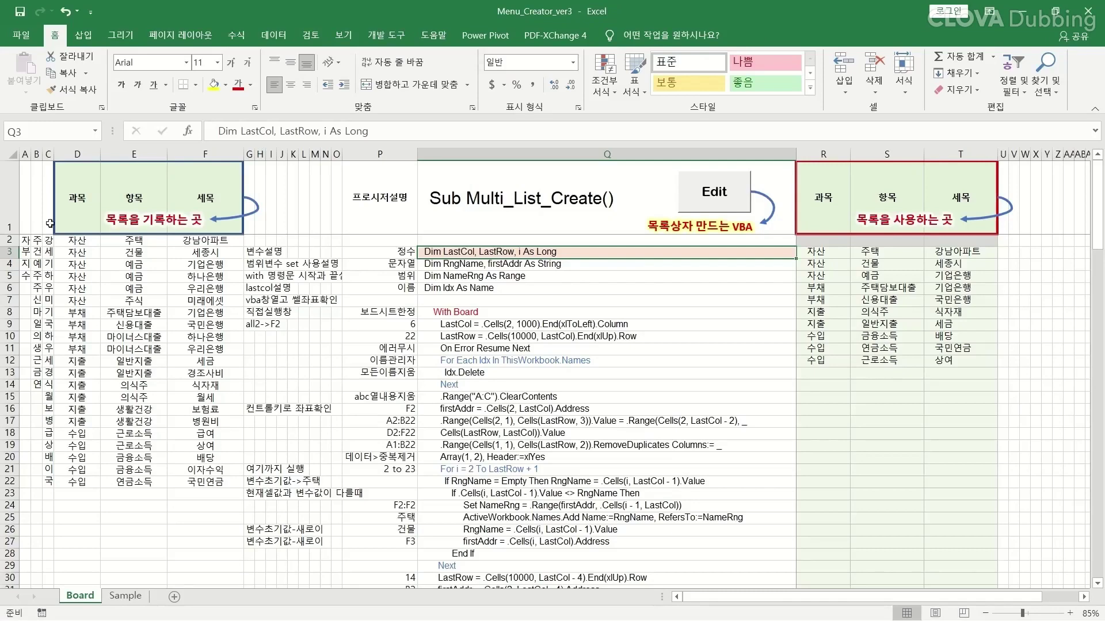
Widen columns A:C on the Board sheet so the extracted list items can be read
left_click_drag(25, 154, 152, 154)
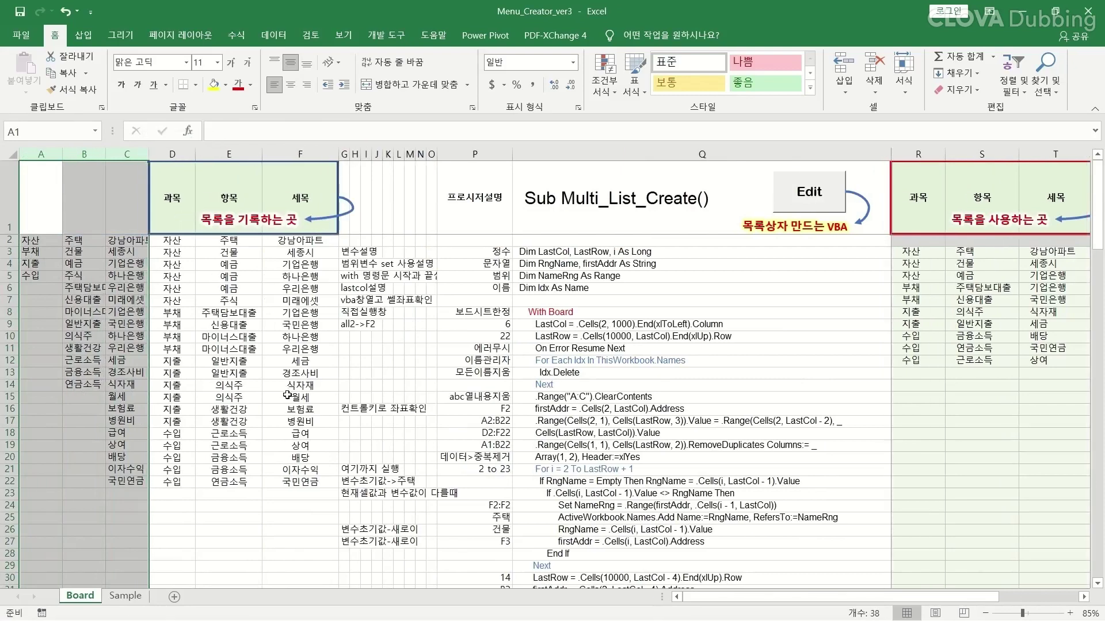
left_click(323, 401)
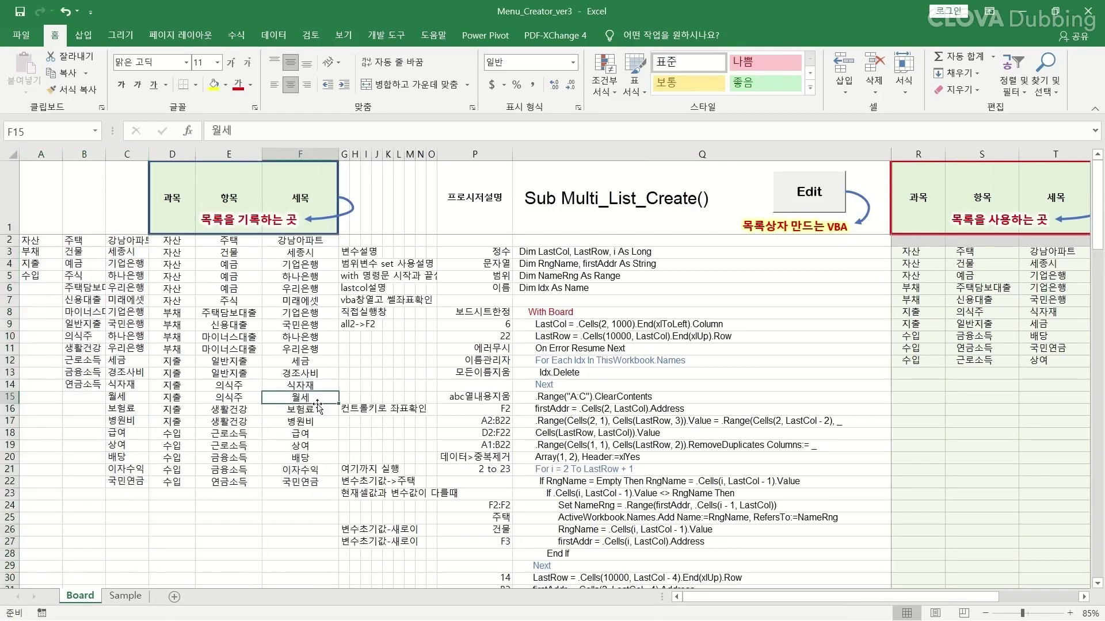
Examine the macro's declaration of LastCol, LastRow and i As Long in Q3 with its type note in P3
left_click(626, 205)
left_click(606, 252)
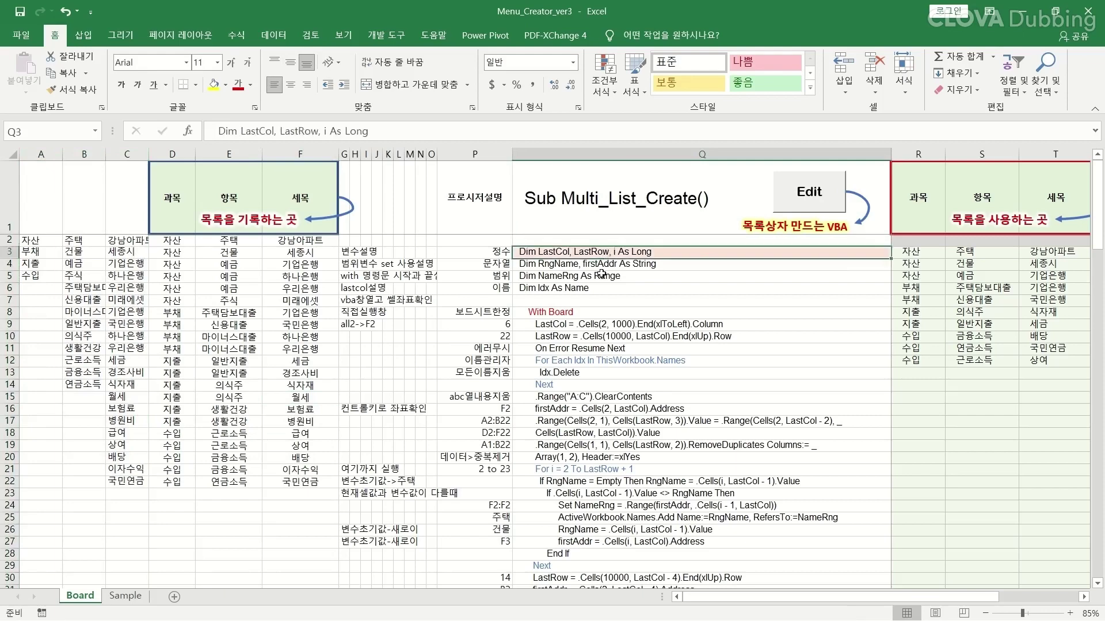
double_click(638, 252)
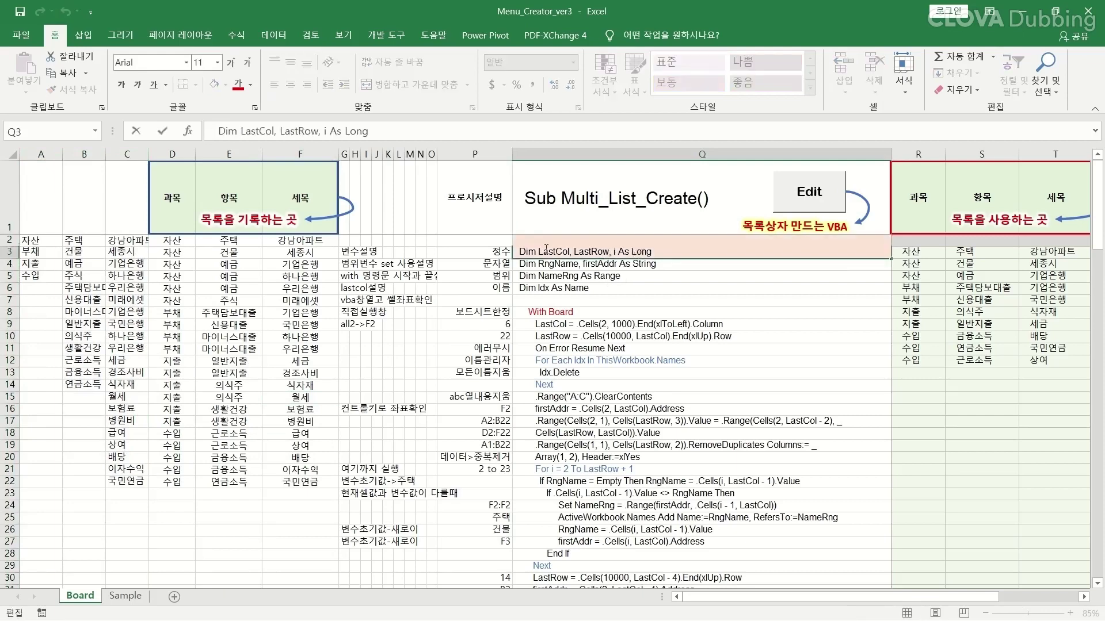
left_click_drag(539, 253, 653, 252)
left_click(613, 252)
left_click(486, 252)
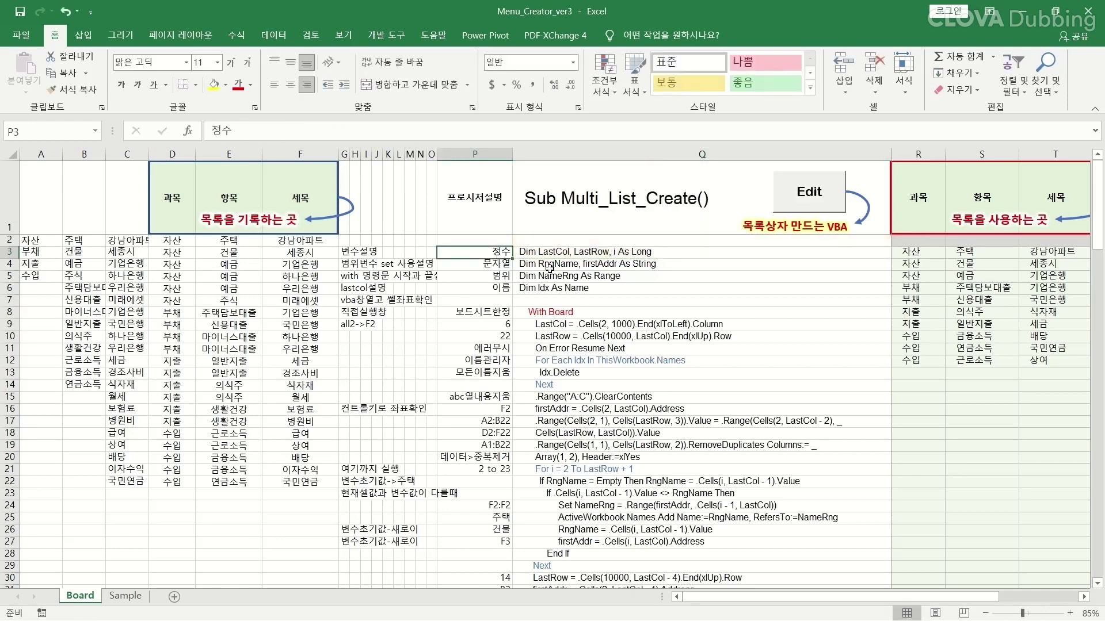
Examine the declaration of RngName and firstAddr As String in Q4 with its type note in P4
left_click(577, 266)
double_click(648, 265)
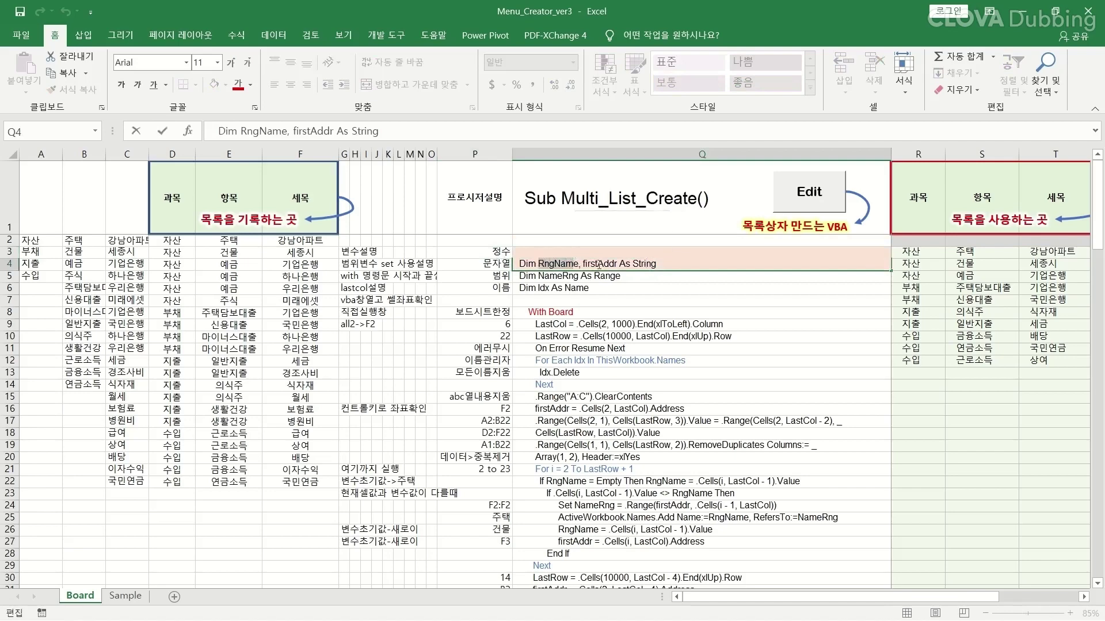
left_click_drag(582, 263, 657, 263)
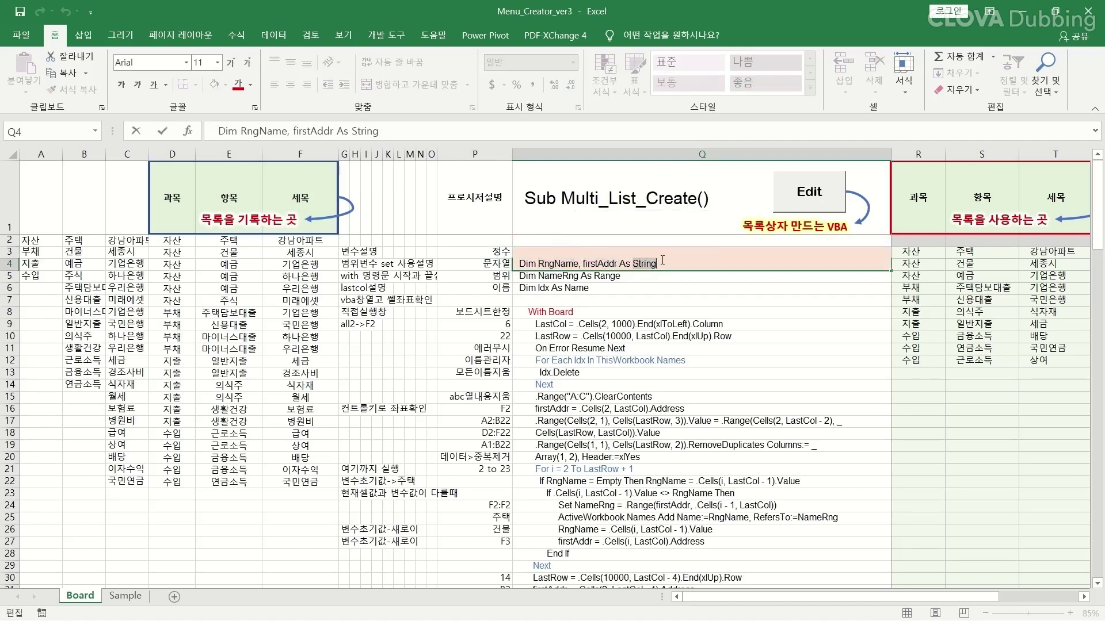
left_click(489, 266)
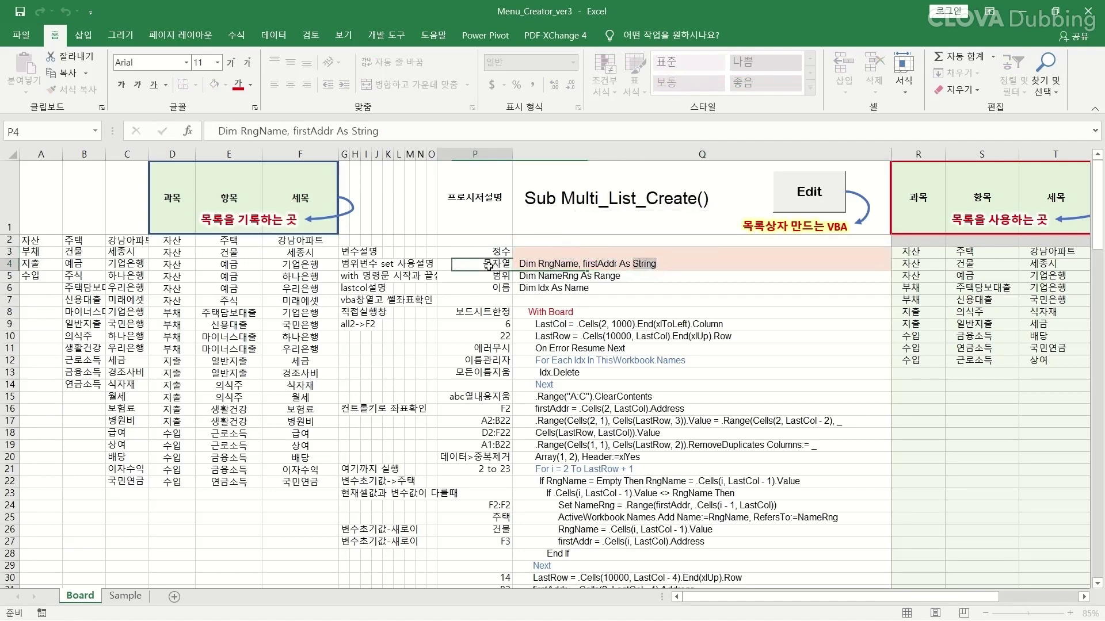
Examine the declaration of NameRng As Range in Q5 with its type note in P5
double_click(567, 276)
double_click(542, 277)
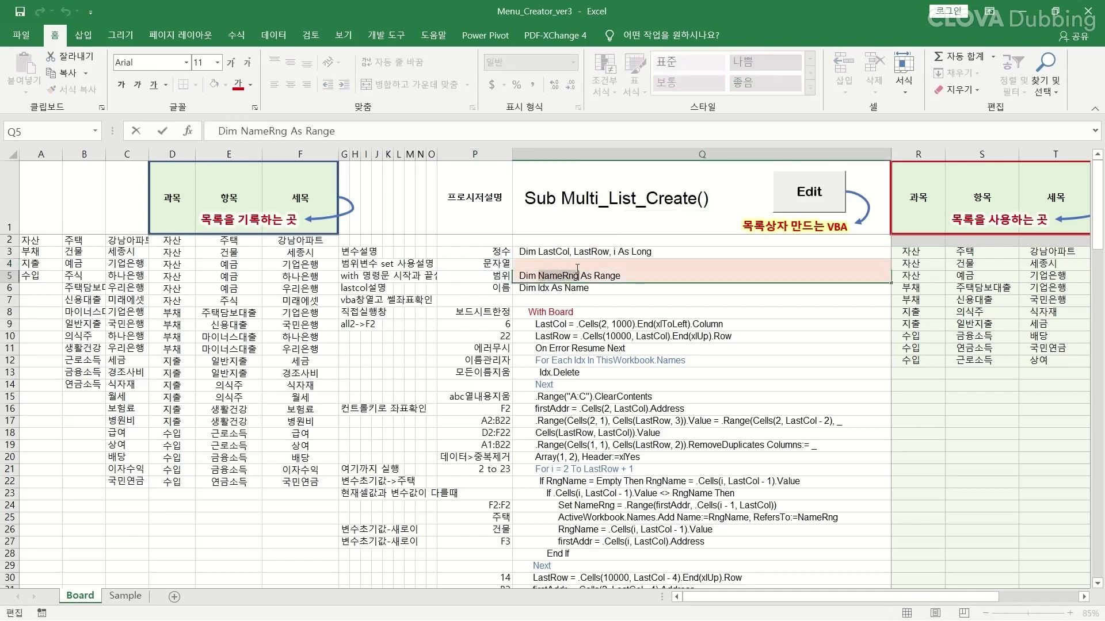
double_click(607, 276)
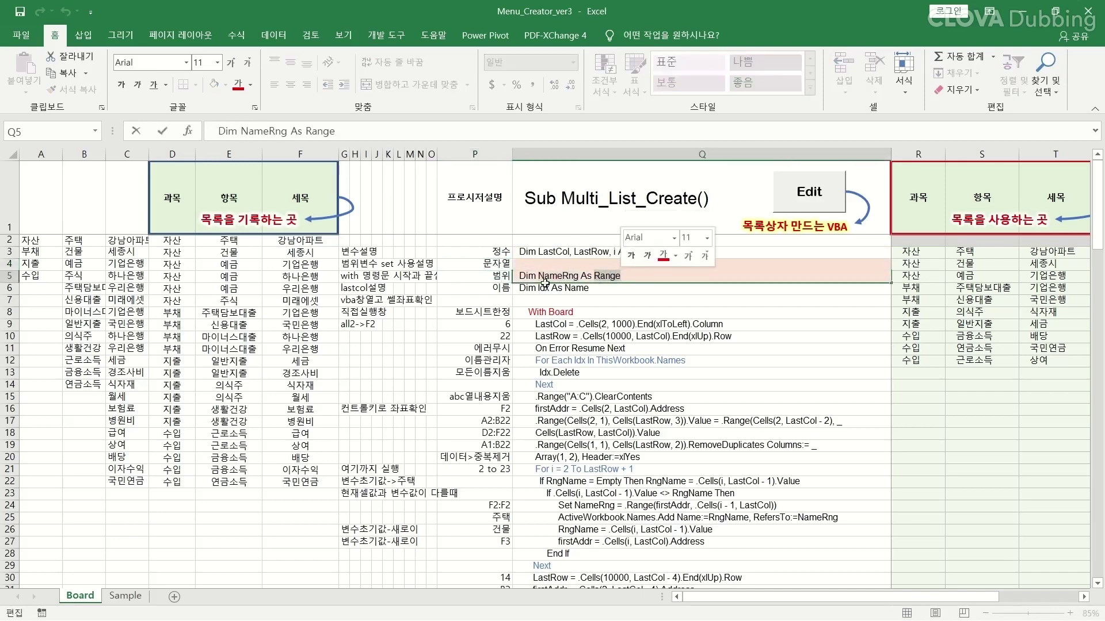
left_click(489, 276)
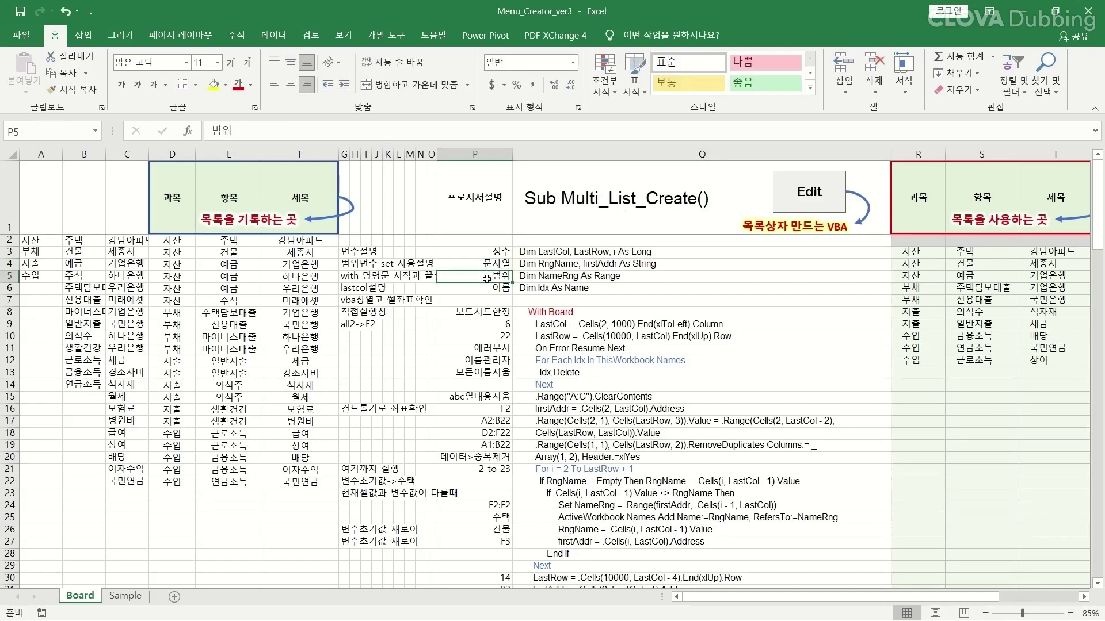
Examine how the Set statement in Q24 assigns the NameRng range variable, and relate it to the type note in P5
left_click(565, 505)
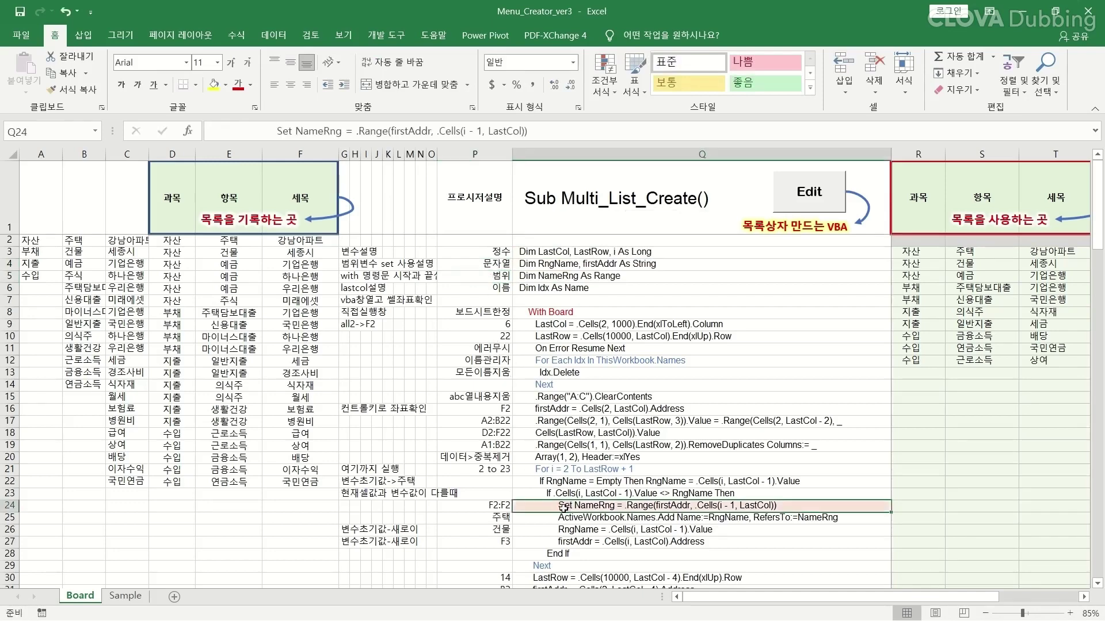
double_click(555, 506)
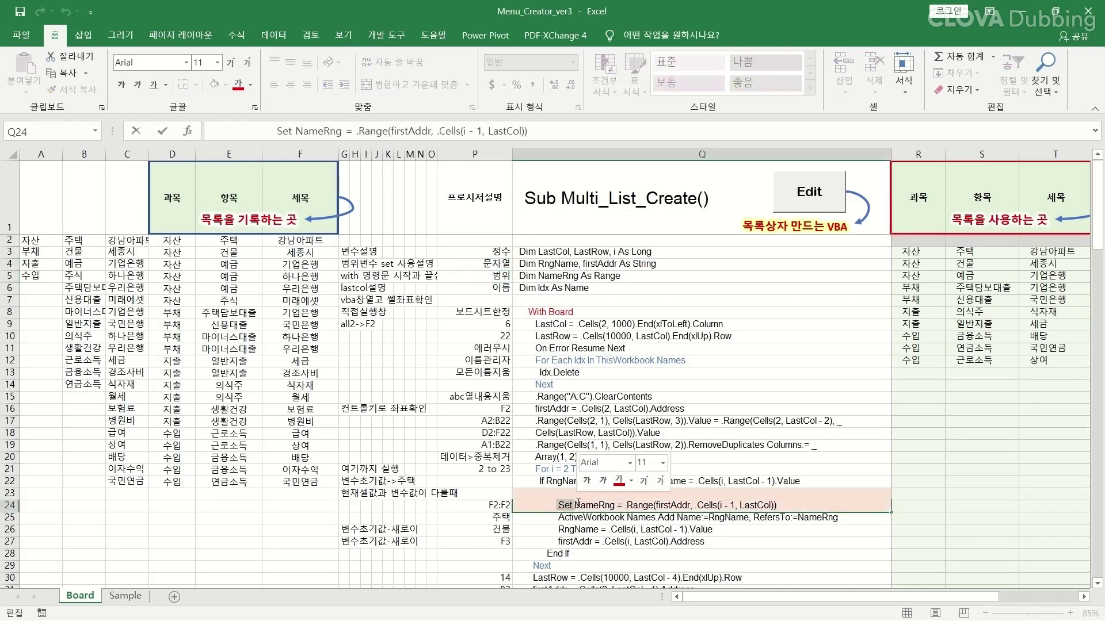
left_click_drag(574, 505, 615, 504)
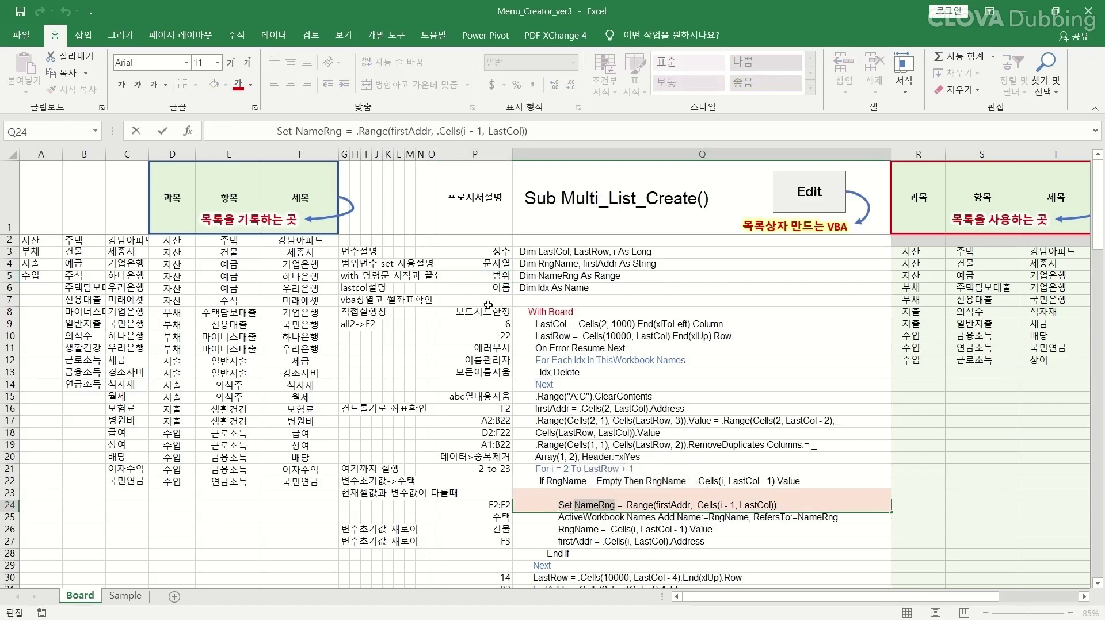
left_click(496, 276)
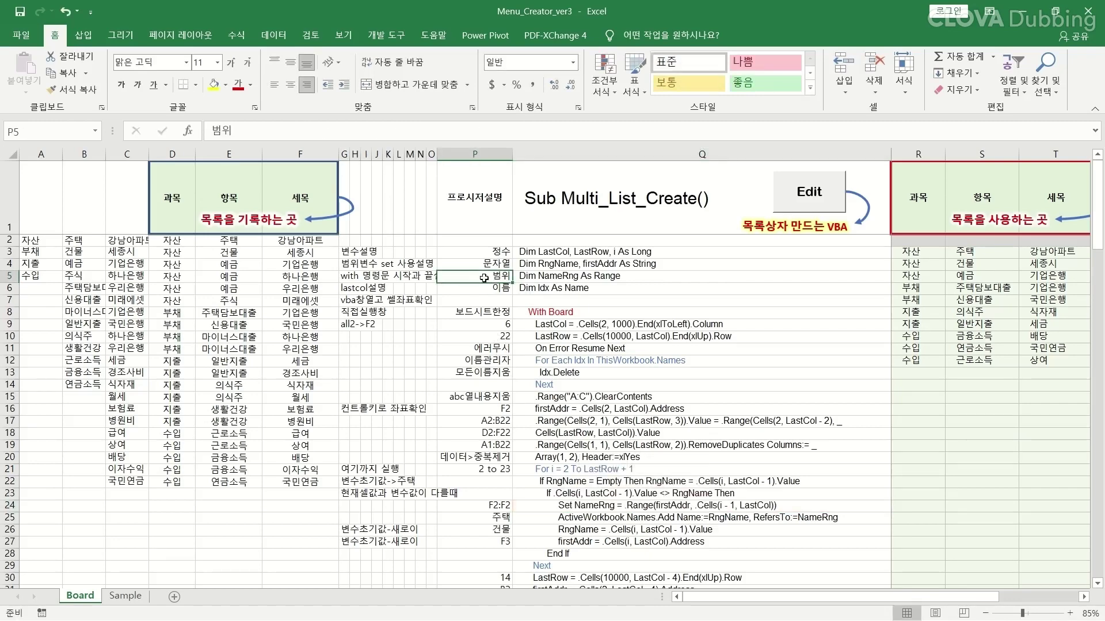
Examine the declaration of Idx As Name in Q6 with its type note in P6
left_click(485, 289)
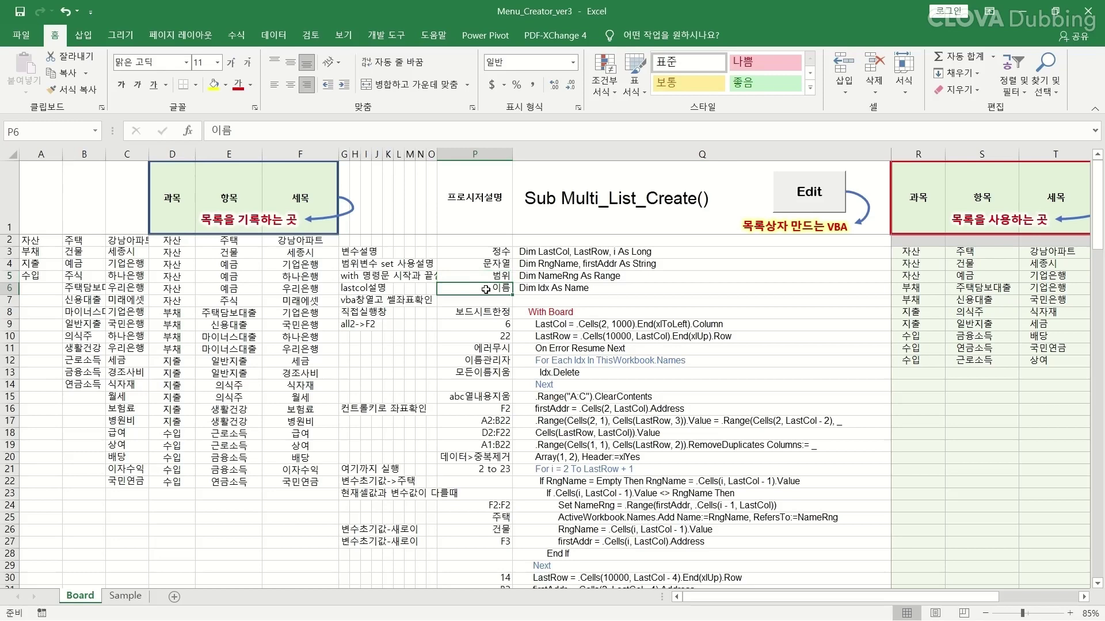
left_click(576, 287)
double_click(593, 287)
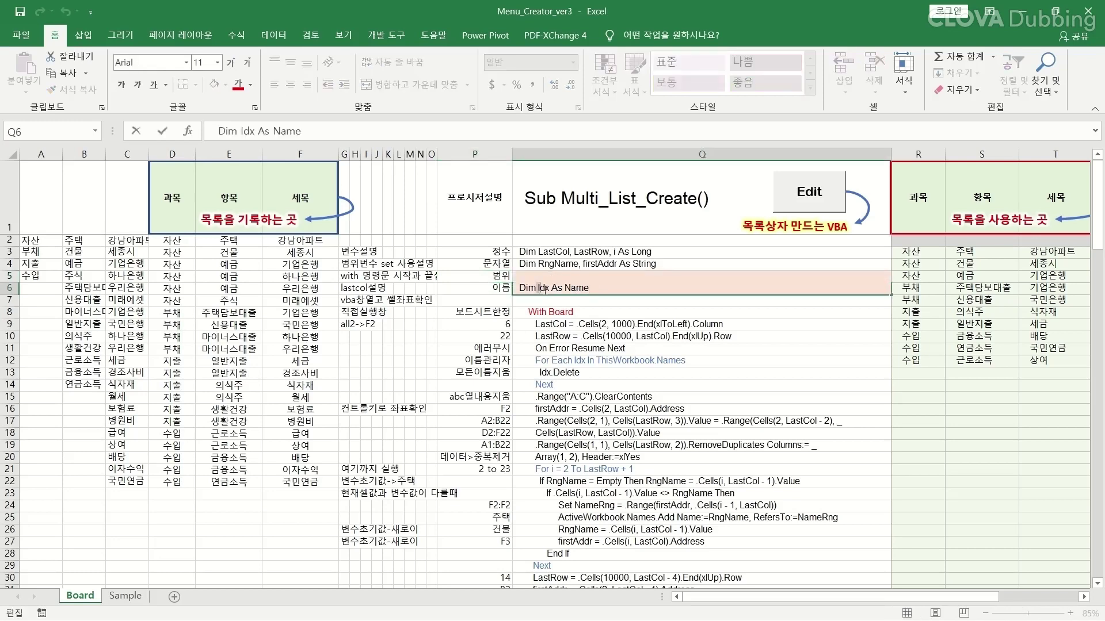
double_click(576, 288)
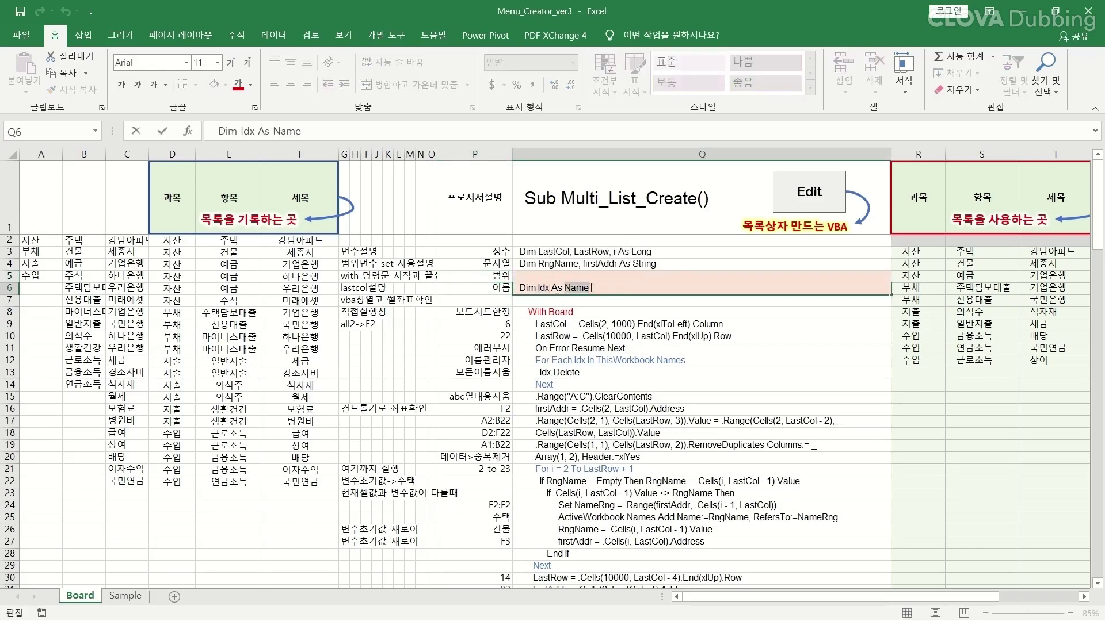
left_click(475, 290)
Review the extent of the With Board block from Q8 to End With in Q48, relating it to the Board sheet
left_click(567, 313)
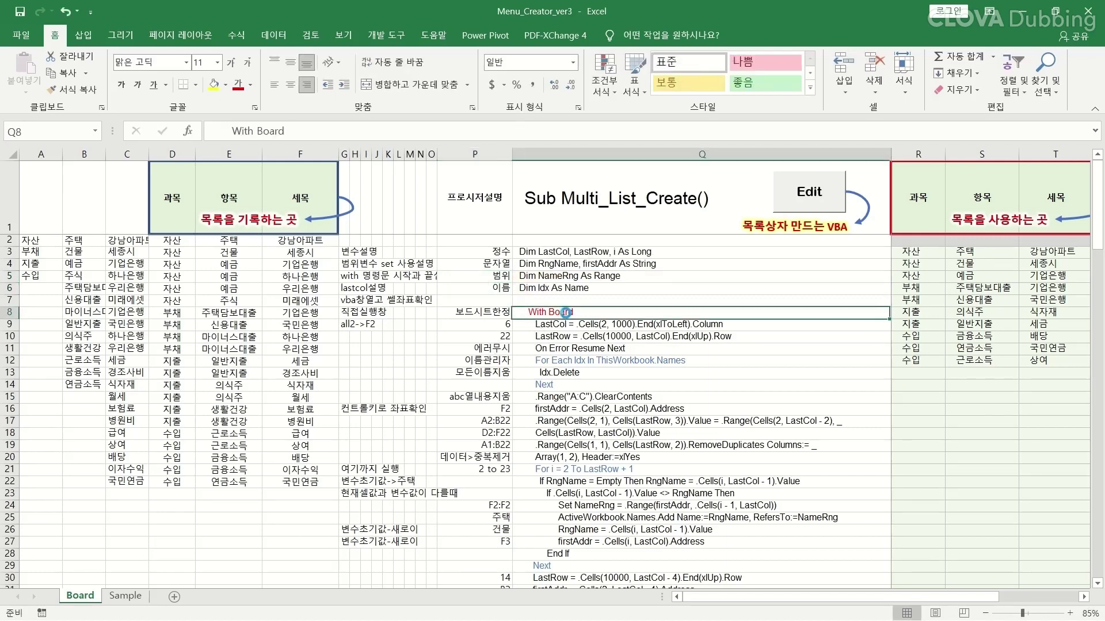
left_click(80, 596)
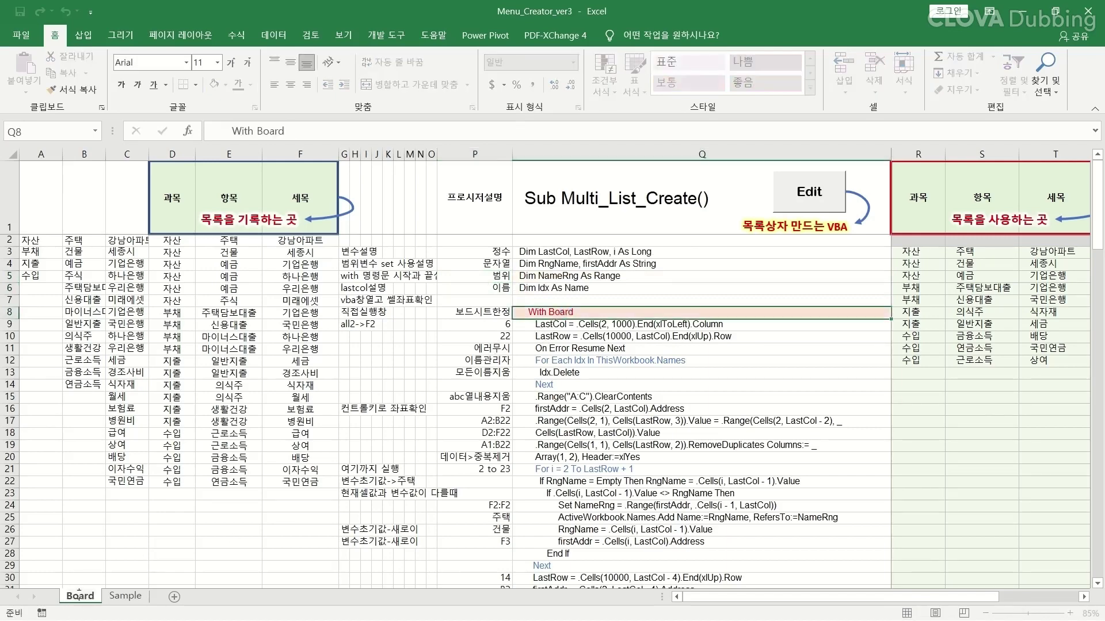
left_click_drag(102, 598, 339, 450)
left_click_drag(599, 314, 545, 511)
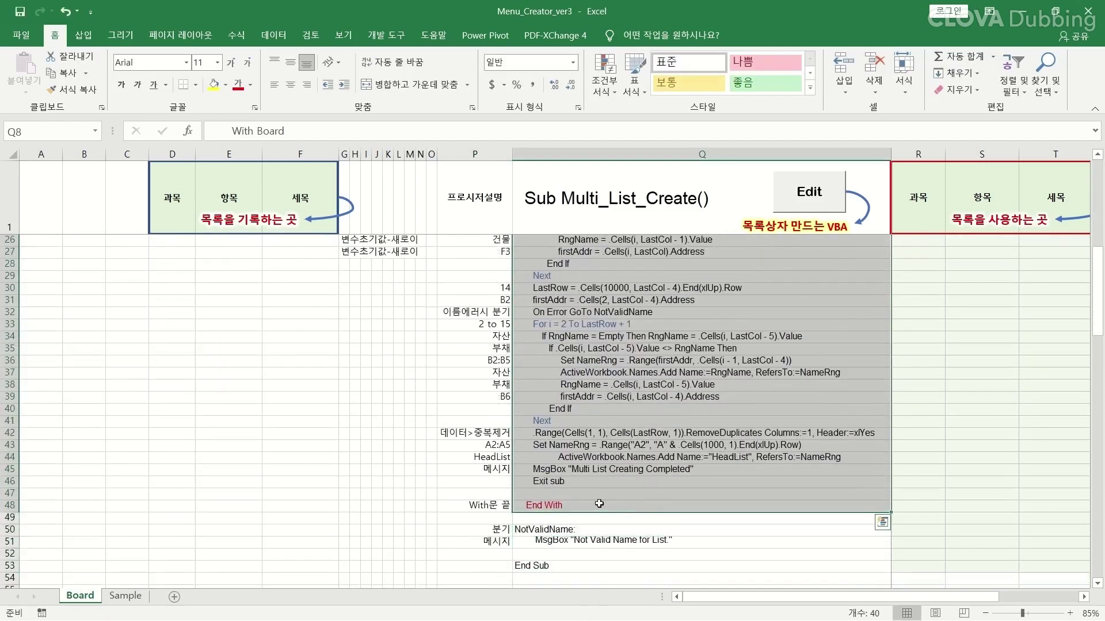
left_click(599, 504)
scroll(599, 504, "up", 8)
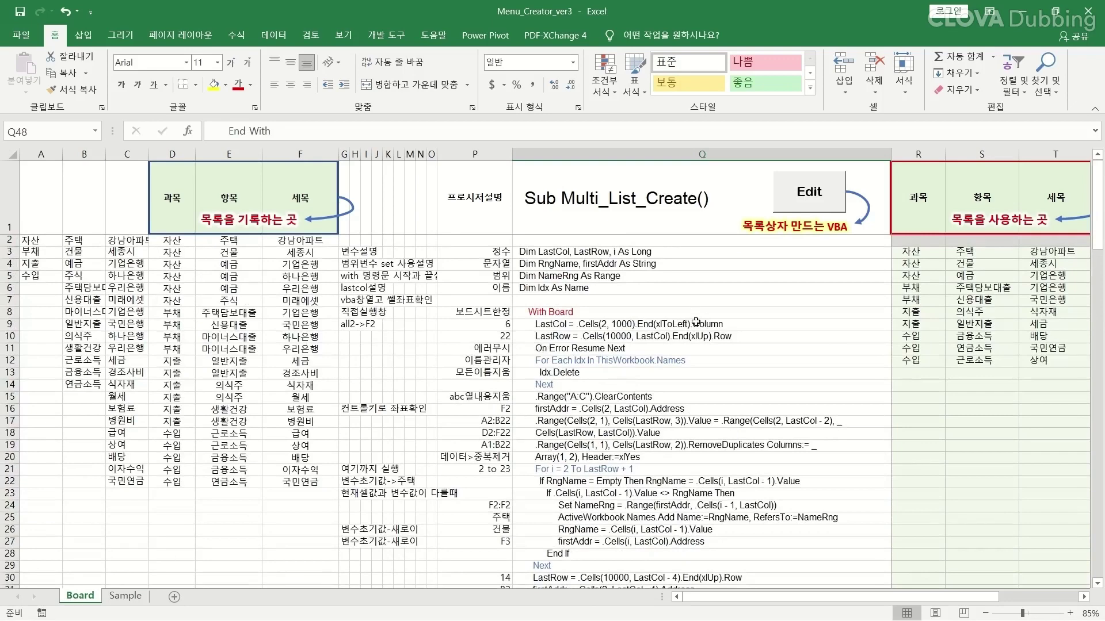
Examine the row argument 2 of .Cells(2, 1000) in the LastCol line in Q9, counting down the sheet's rows
left_click(630, 327)
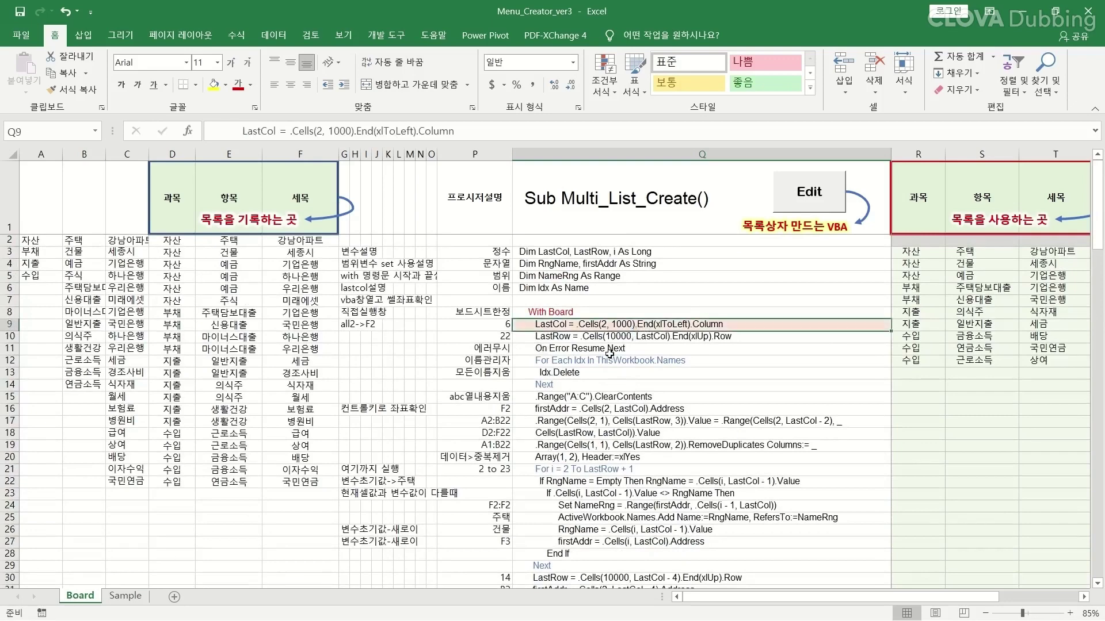
double_click(606, 324)
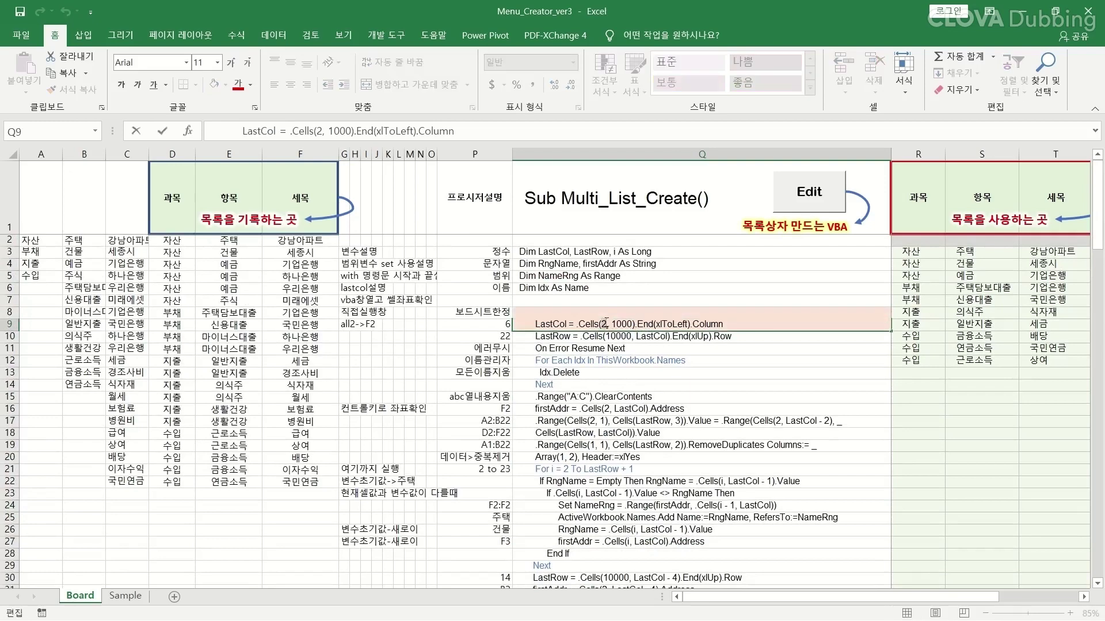
left_click(10, 198)
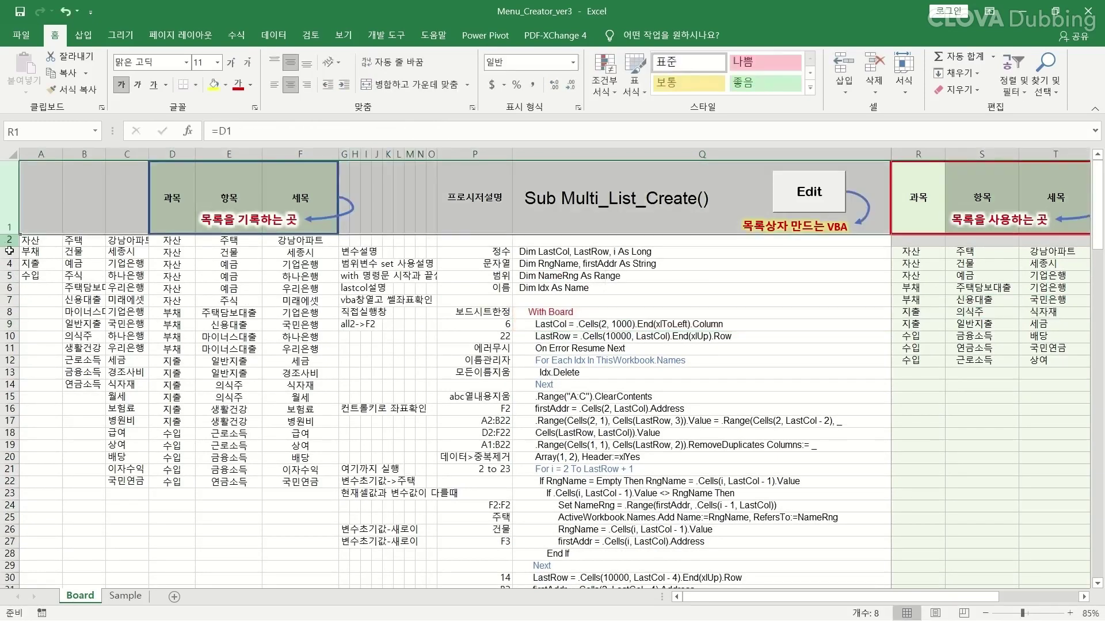
left_click(9, 251)
left_click(10, 263)
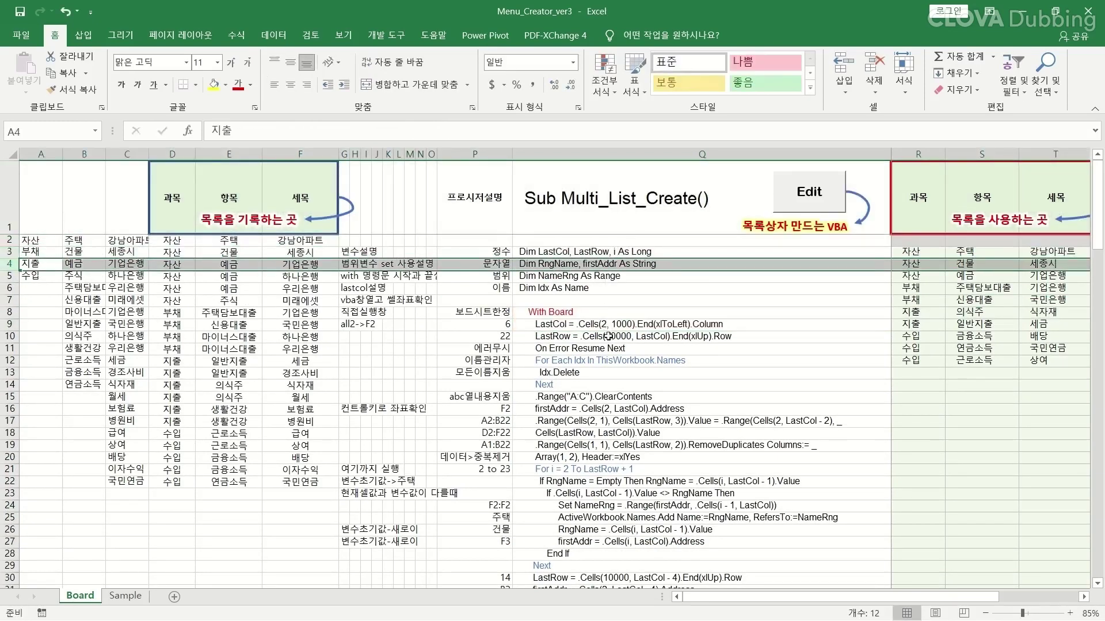
Examine the column argument 1000 of .Cells(2, 1000) in Q9, counting across the sheet's columns from A to F
double_click(623, 324)
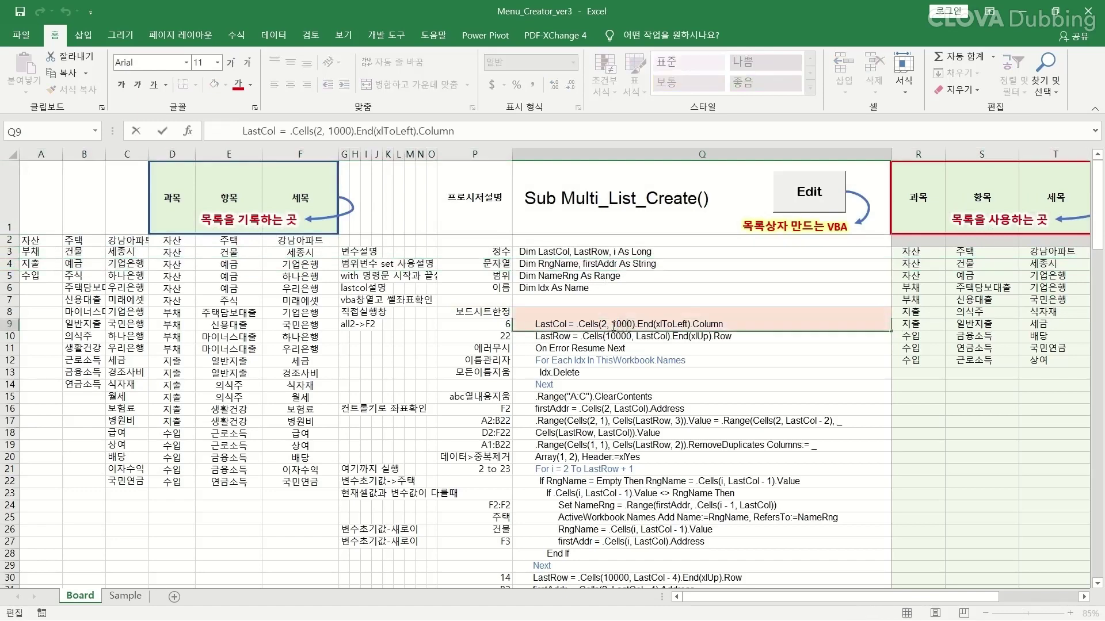
left_click_drag(612, 324, 631, 323)
left_click(41, 154)
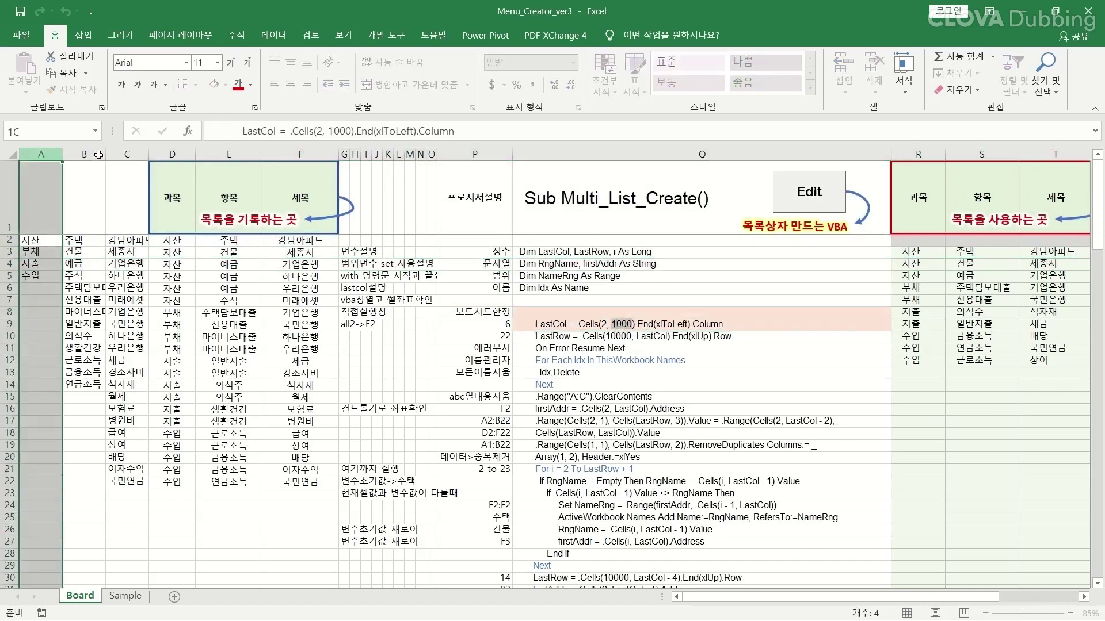
left_click(84, 153)
left_click(127, 154)
left_click(172, 154)
left_click(229, 153)
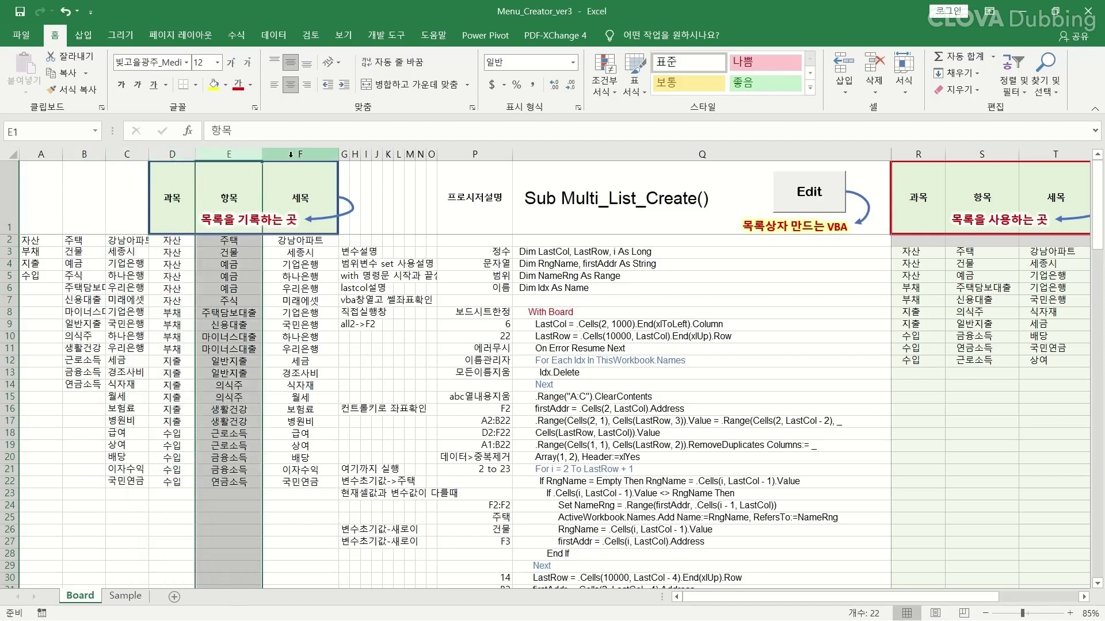
left_click(290, 154)
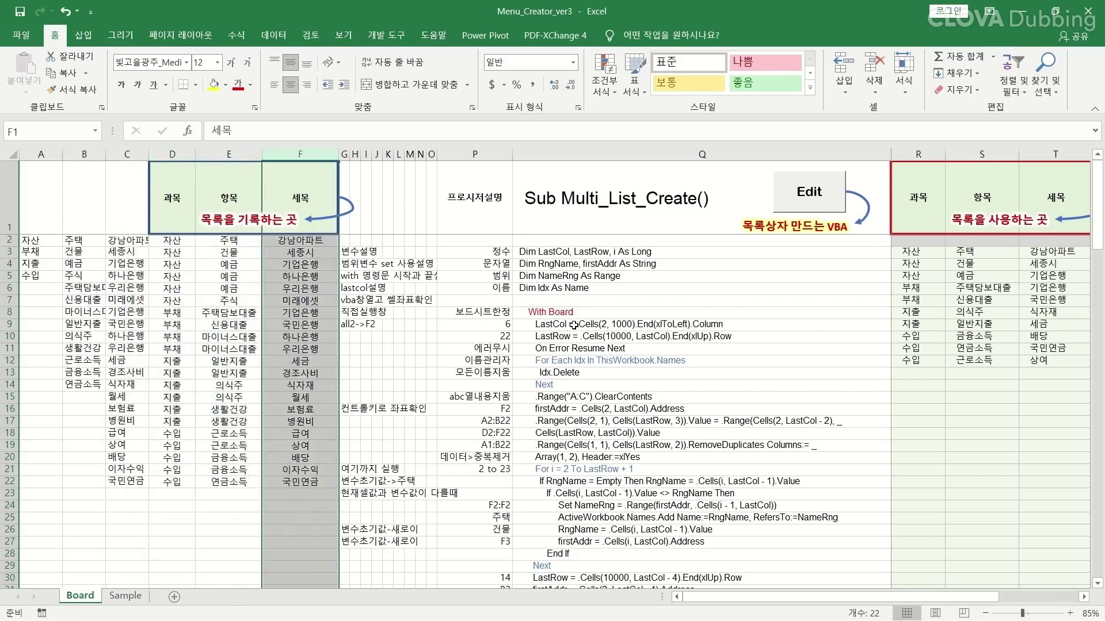
Switch to the VBA editor and evaluate the address of Cells(2, 1000), copied from the LastCol line, in the Immediate window
key("alt+F11")
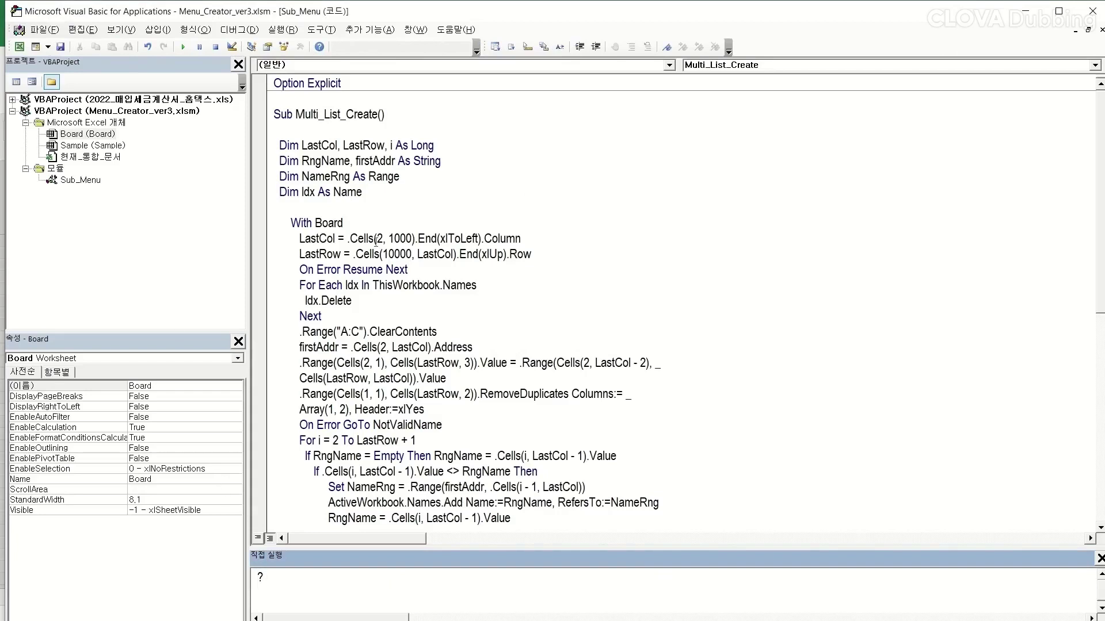
left_click_drag(350, 238, 418, 238)
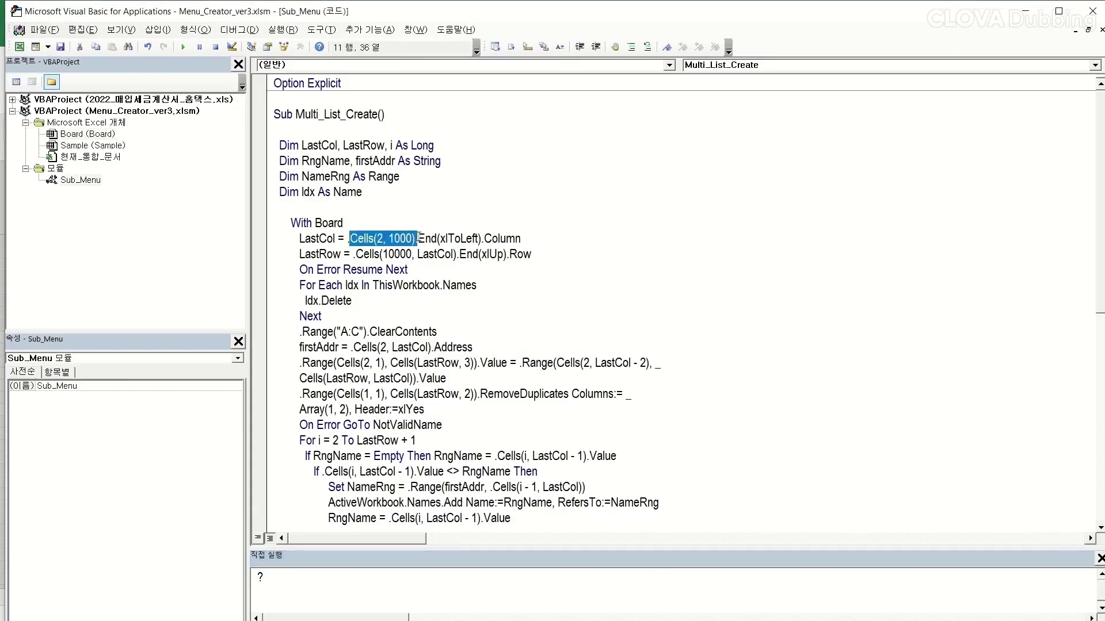
key("ctrl+c")
left_click(334, 587)
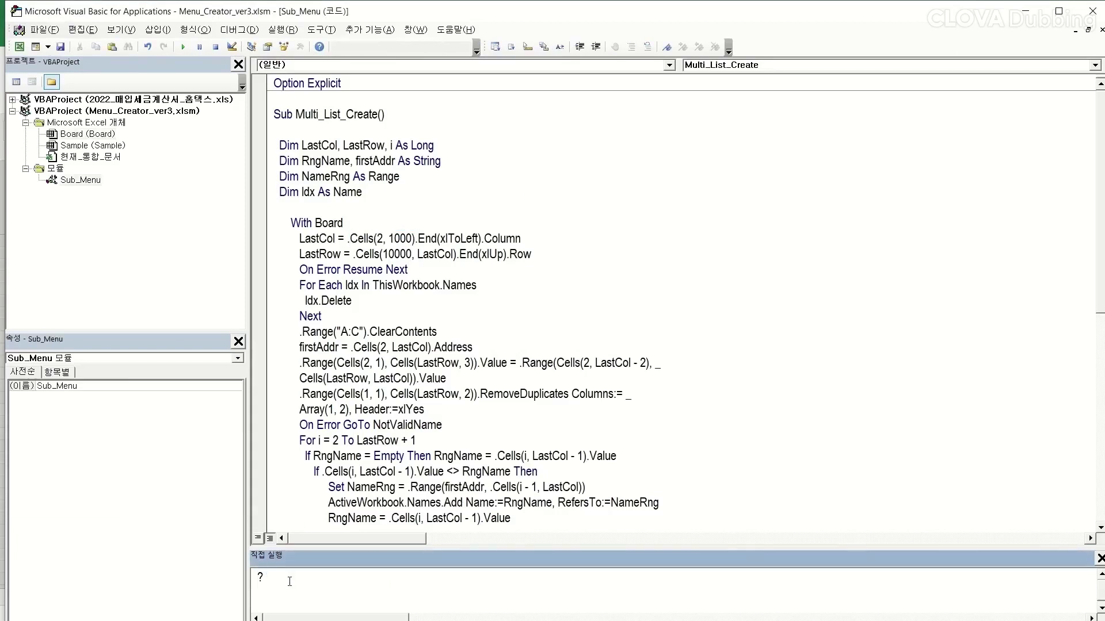
key("ctrl+v")
type("ㅁㅇㅇㄱㄷ")
key("BackSpace")
key("BackSpace")
key("BackSpace")
key("BackSpace")
type("ㅁㅇㅇㄱaddress")
key("Return")
left_click_drag(262, 578, 340, 578)
left_click_drag(259, 578, 307, 576)
left_click(352, 578)
Return to the Board sheet in Excel and go to cell ALL2
key("alt+F11")
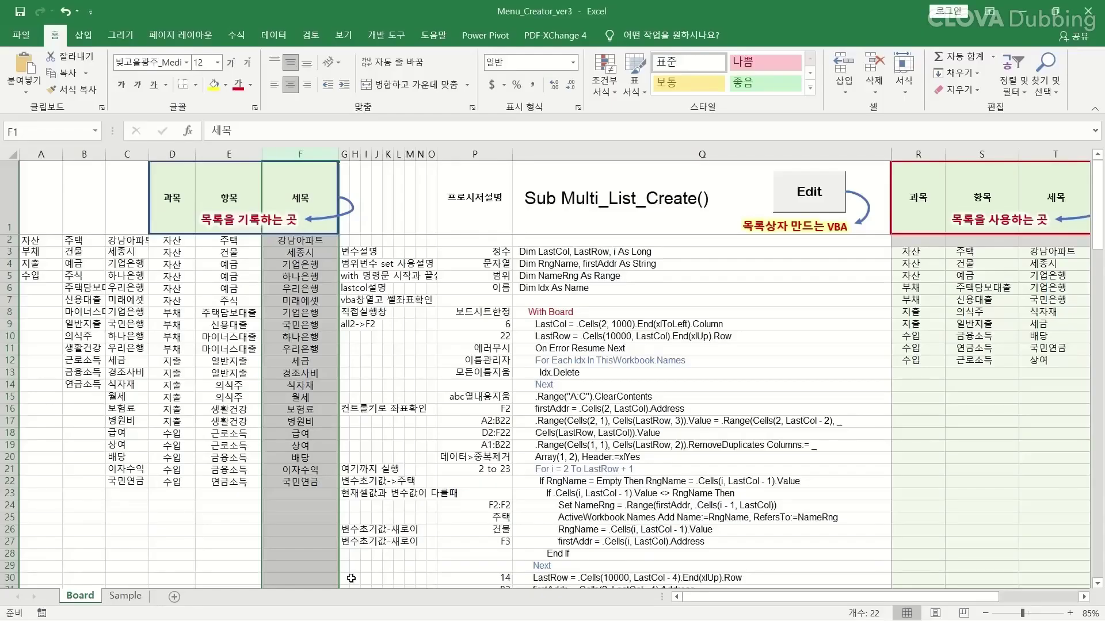
left_click(45, 131)
type("all")
key("Return")
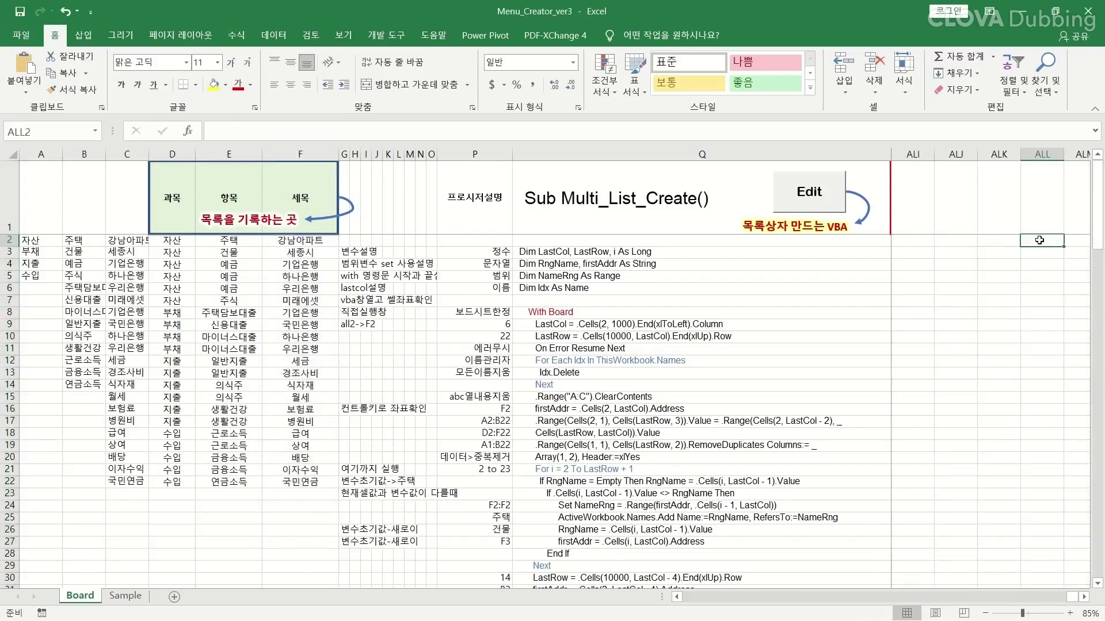
Enter the formula =COLUMN() in cell ALL2 to check its column number
type("=colim")
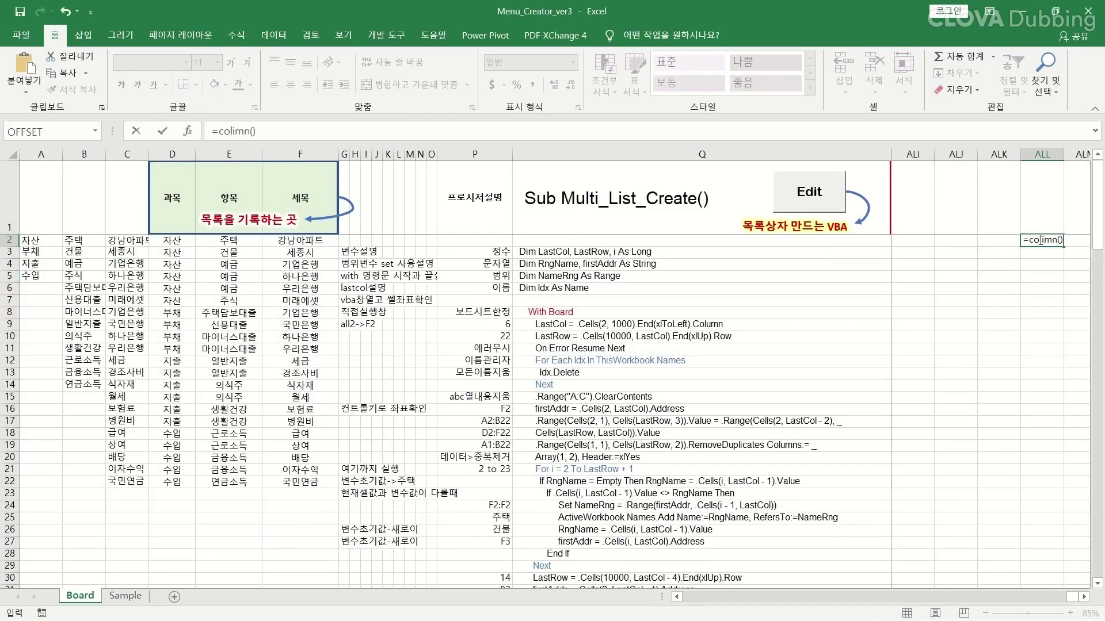
type("n()")
key("Return")
left_click(1041, 240)
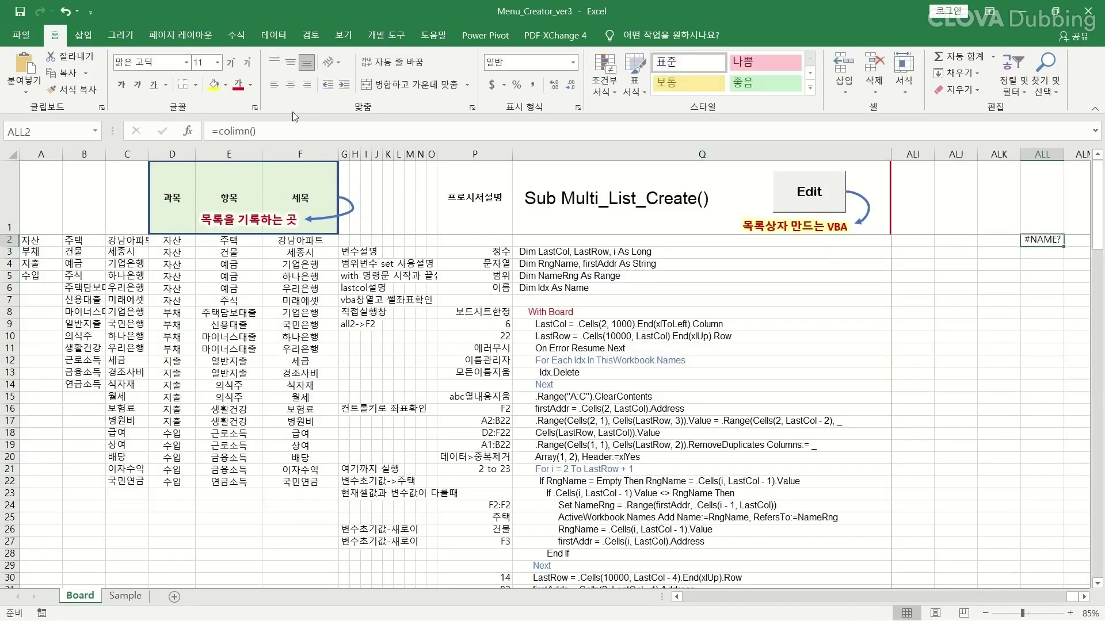
left_click(233, 131)
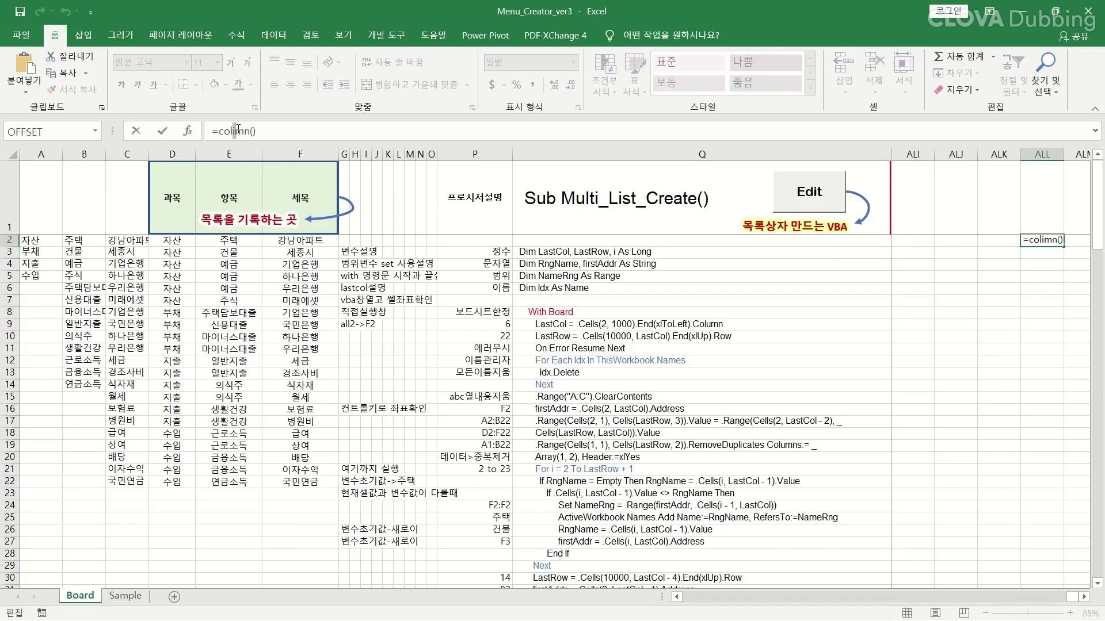
key("BackSpace")
type("u")
left_click(164, 131)
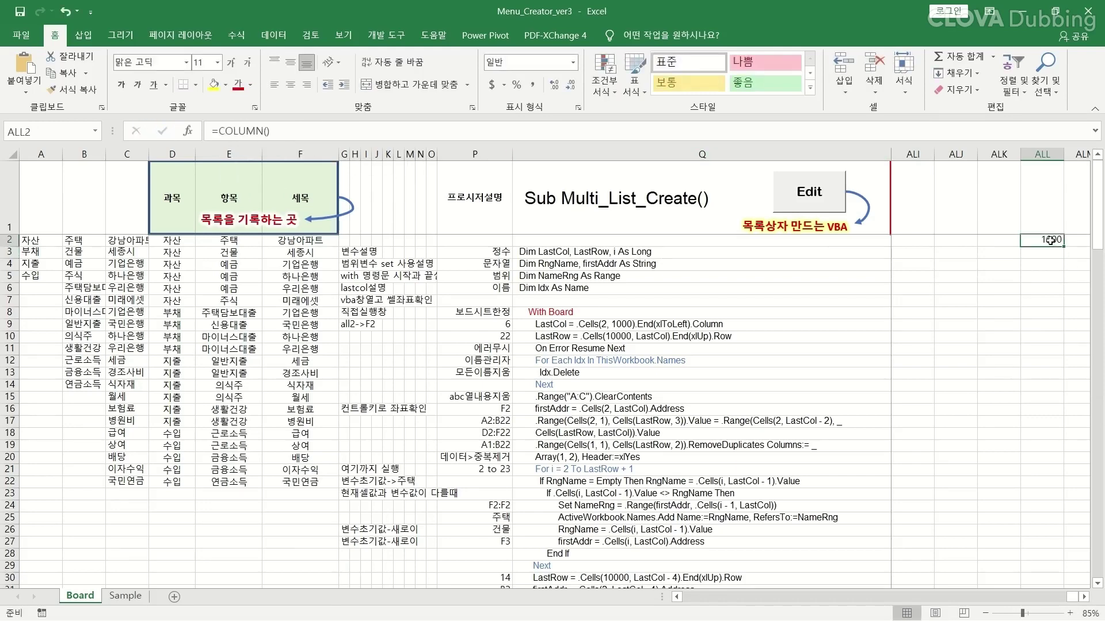
Examine the End(xlToLeft) and Column parts of the LastCol line in Q9
left_click(656, 325)
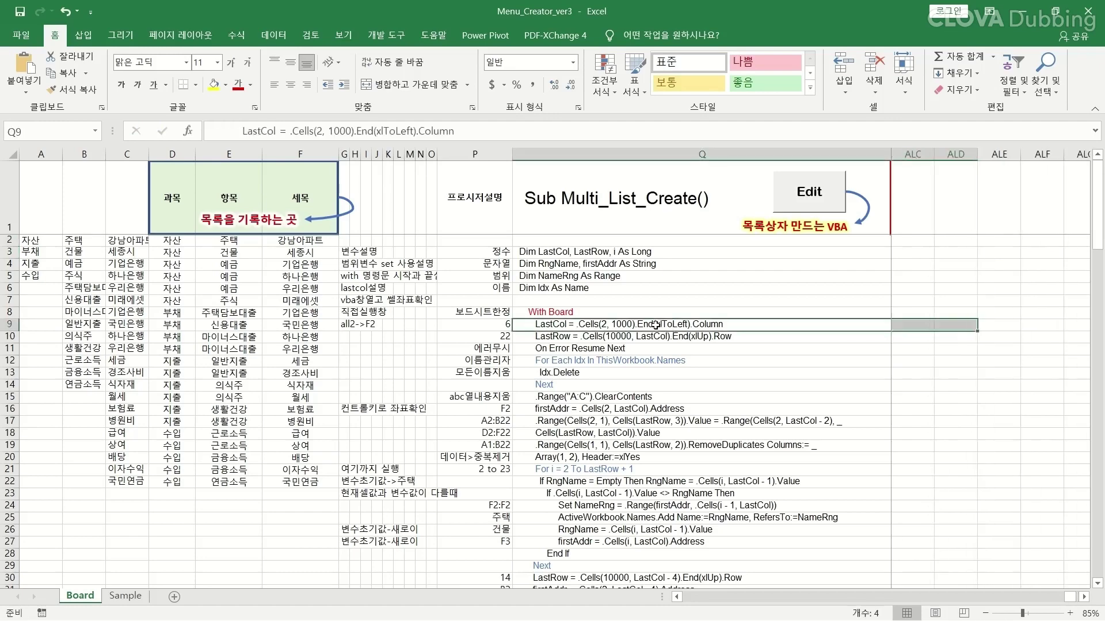
double_click(636, 324)
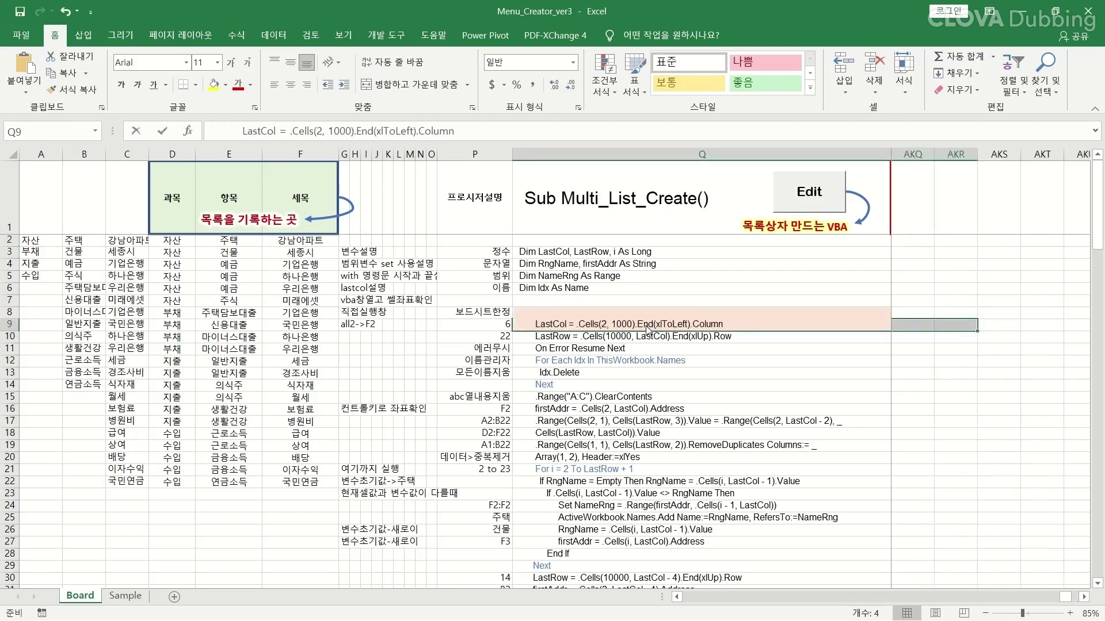
left_click_drag(638, 323, 691, 324)
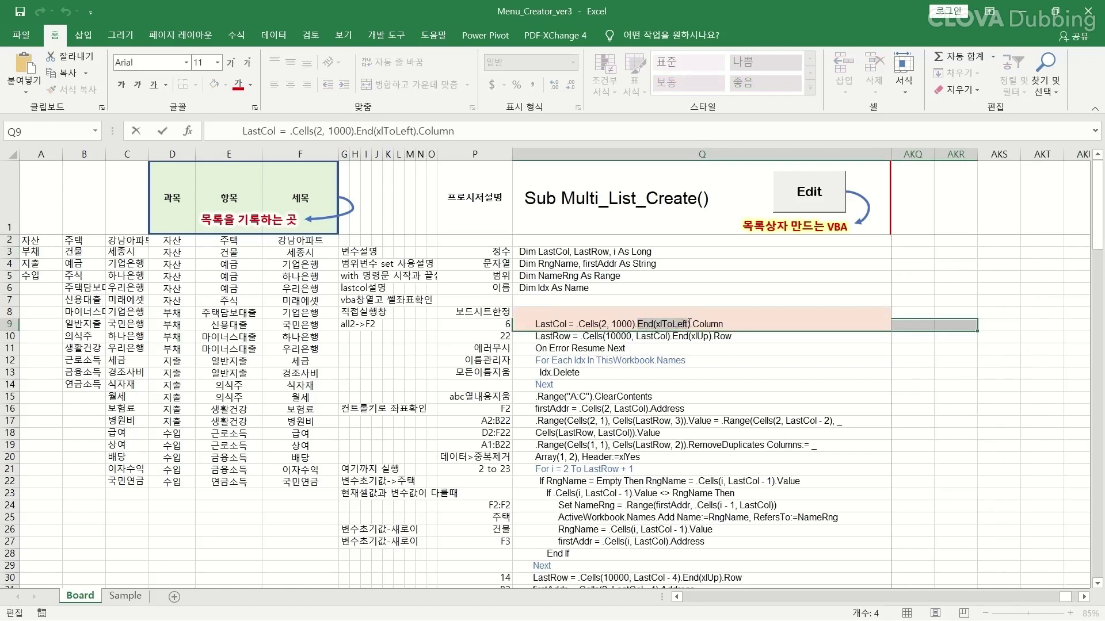
left_click(714, 322)
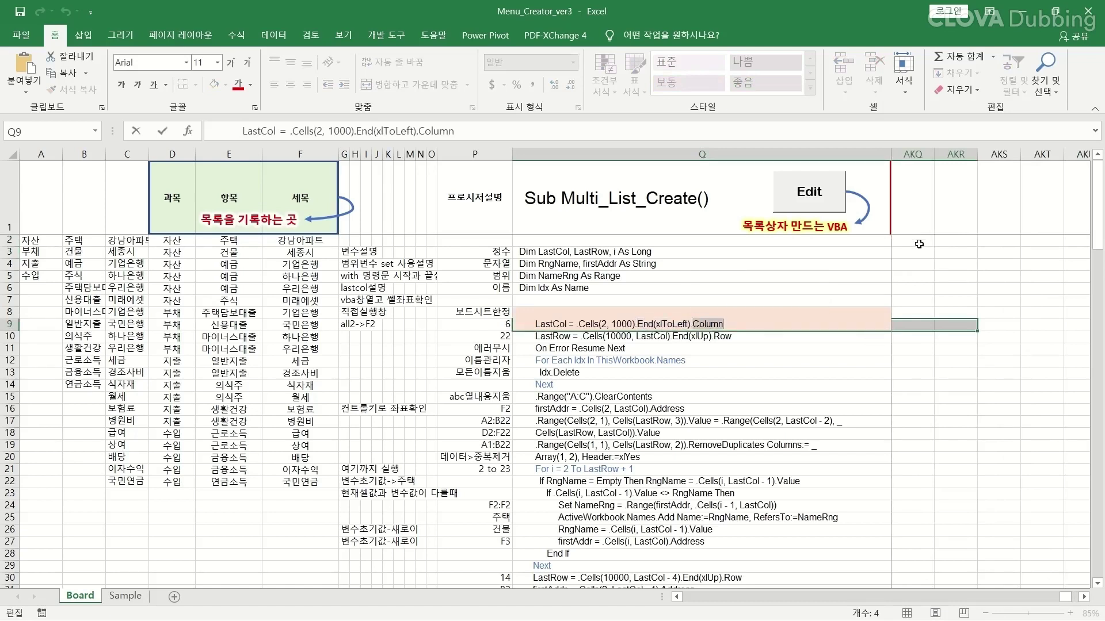
Demonstrate End(xlToLeft) by jumping from ALL2 to the nearest filled cell on its left in row 2
left_click(899, 242)
key("ctrl+Right")
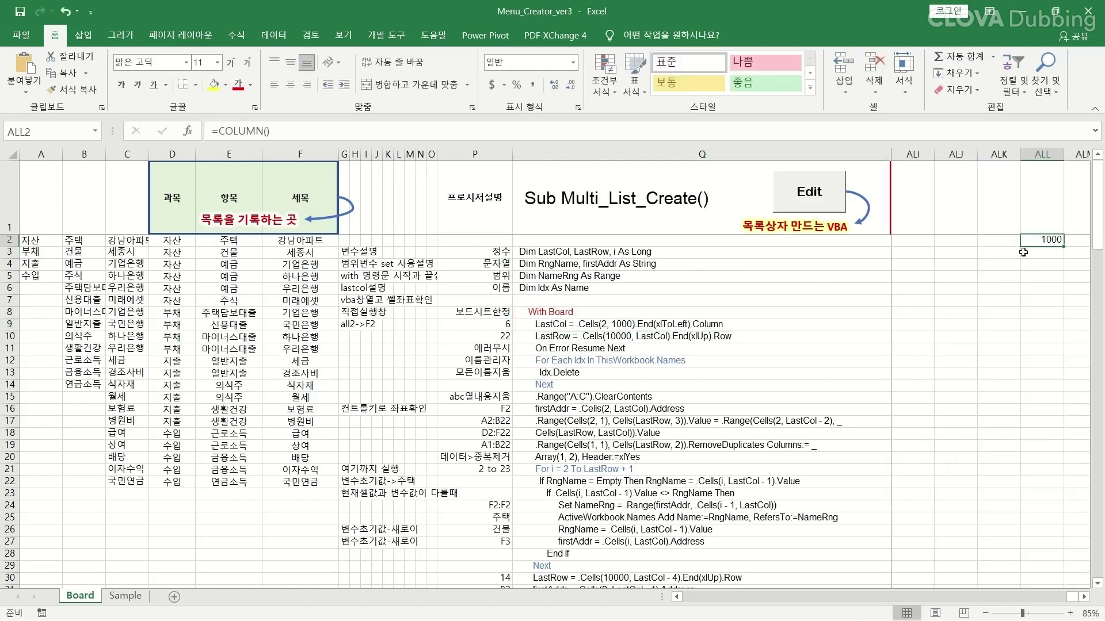
key("End")
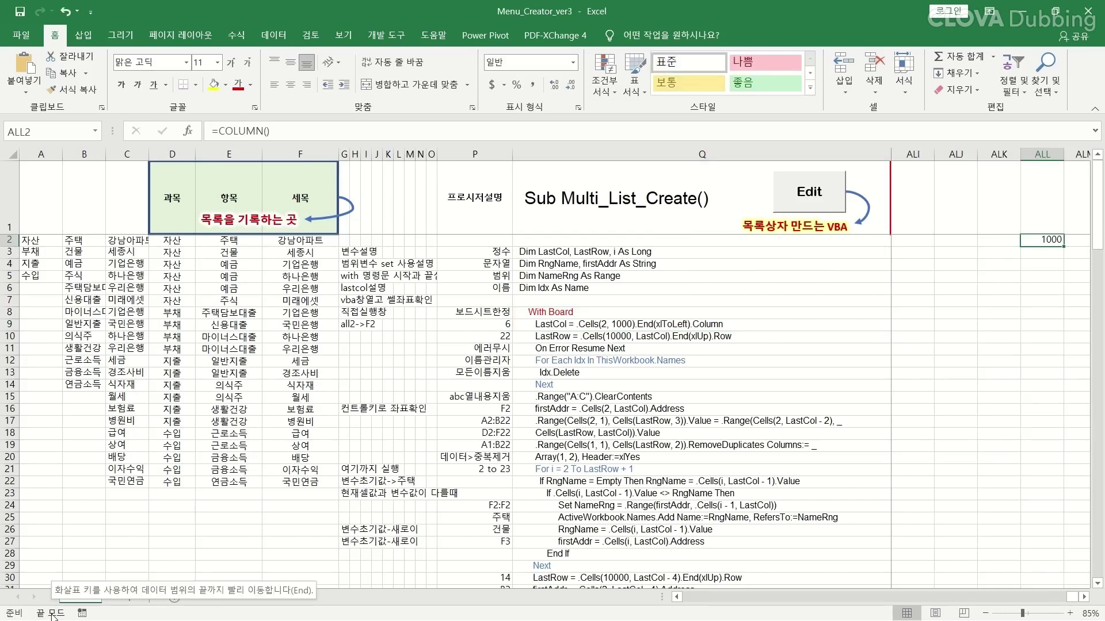
key("Left")
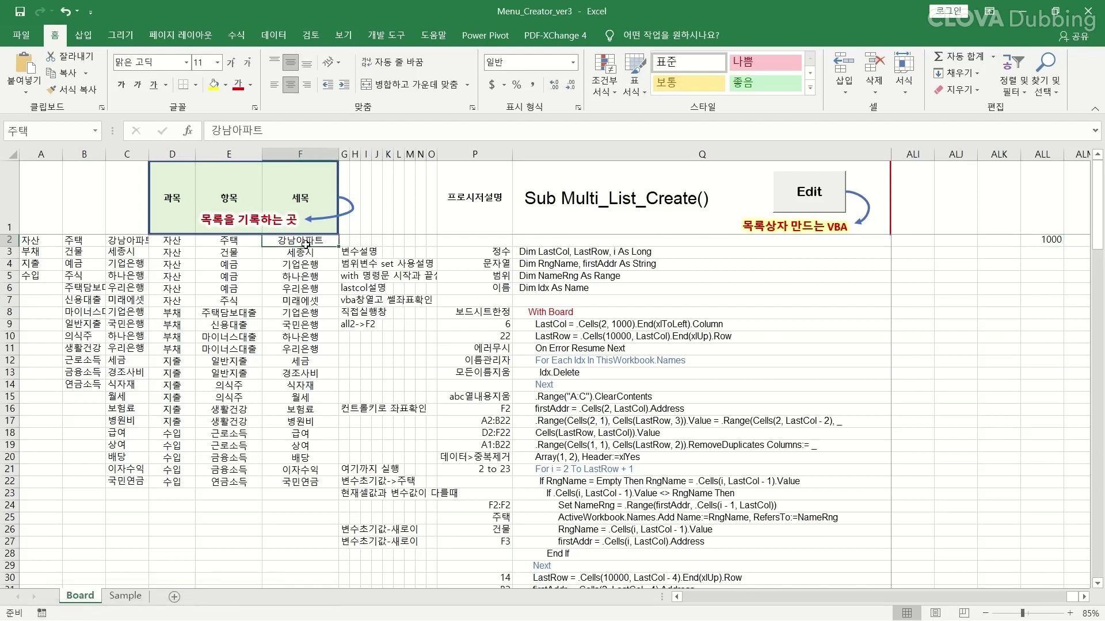
Examine the Column property in Q9, counting columns A to F and comparing with the note in P9
left_click(689, 326)
double_click(696, 324)
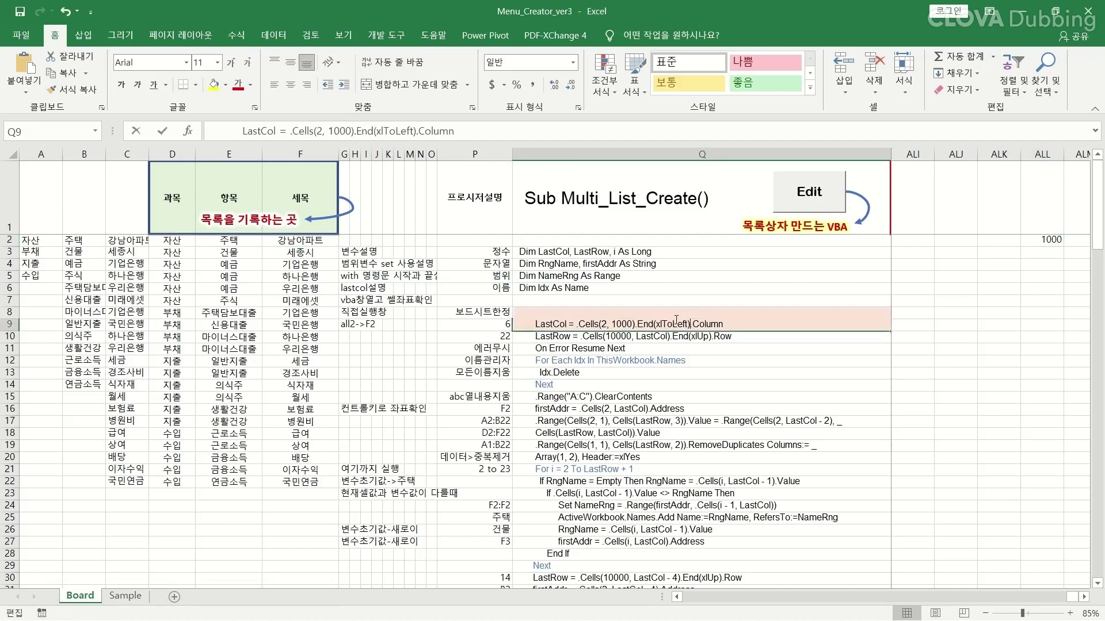
double_click(696, 324)
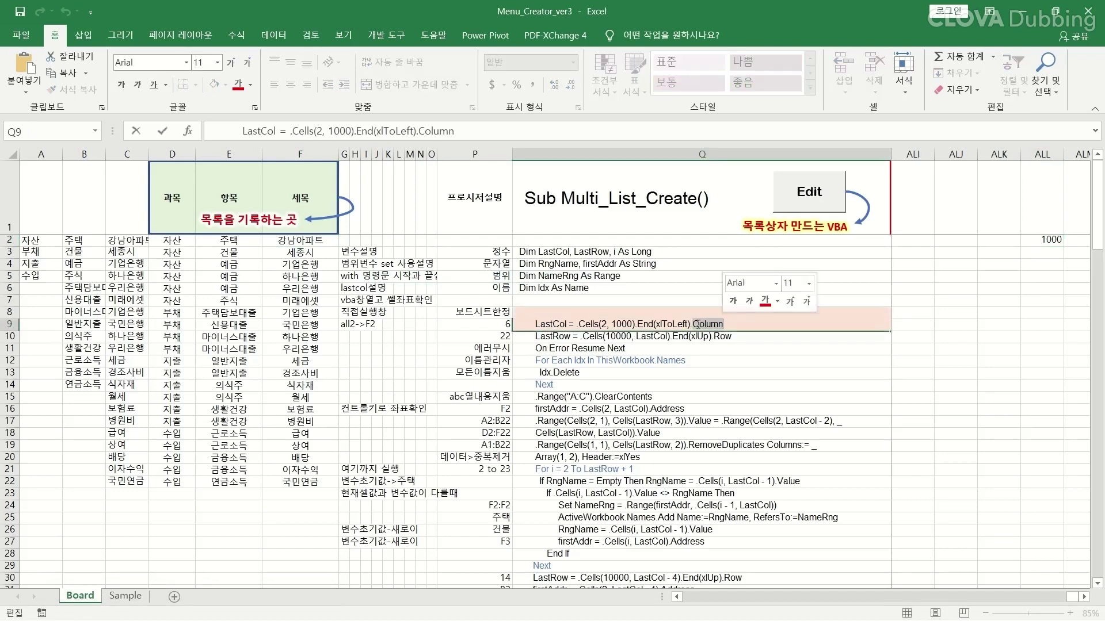
key("Escape")
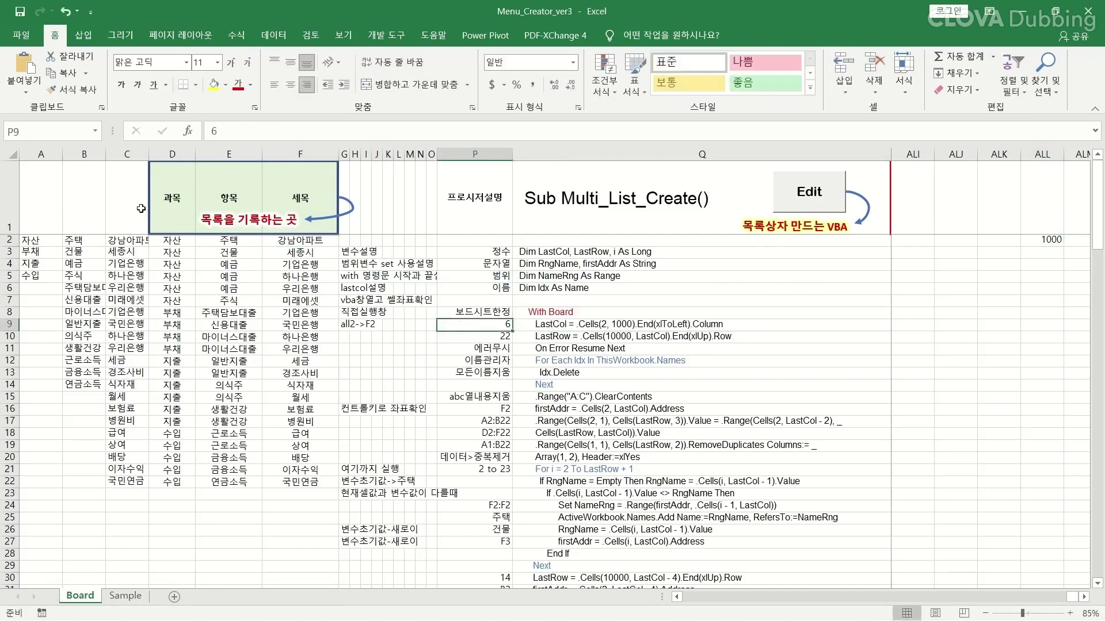
left_click(41, 155)
left_click(95, 154)
left_click(133, 155)
left_click(178, 155)
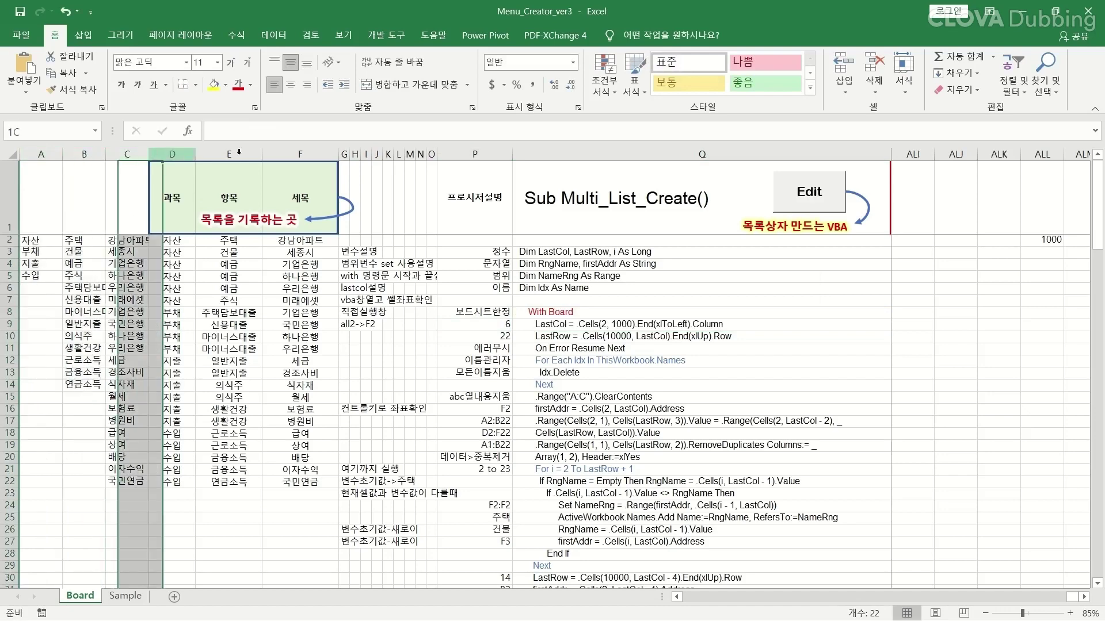
left_click(236, 154)
left_click(299, 154)
left_click(495, 323)
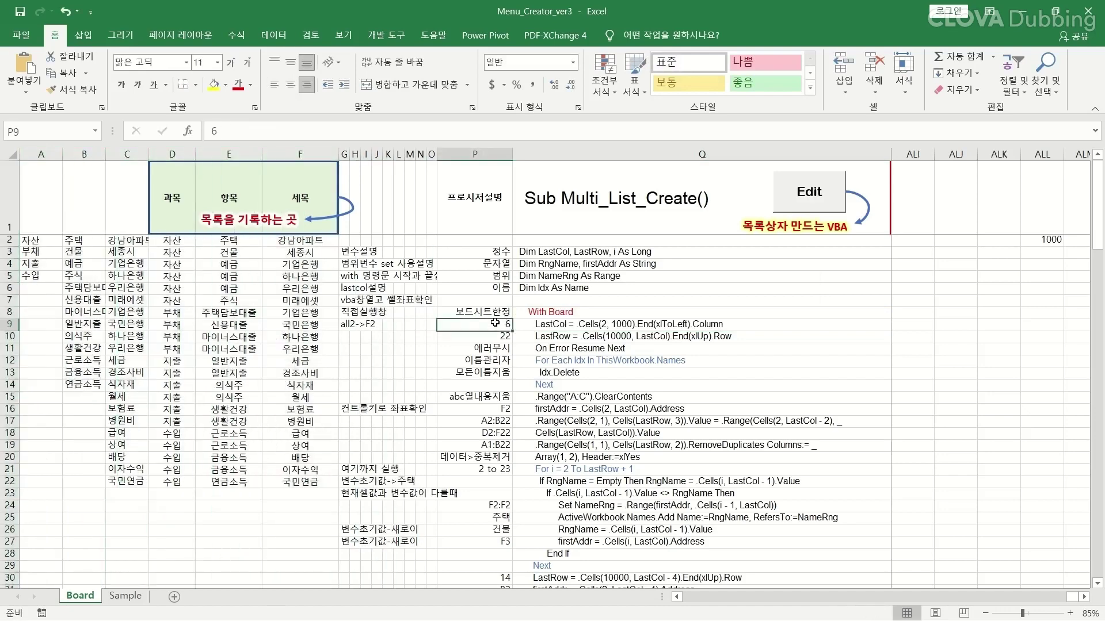
Examine the LastCol argument of .Cells(10000, LastCol) in the LastRow line in Q10, referring to its value in P9
left_click(561, 337)
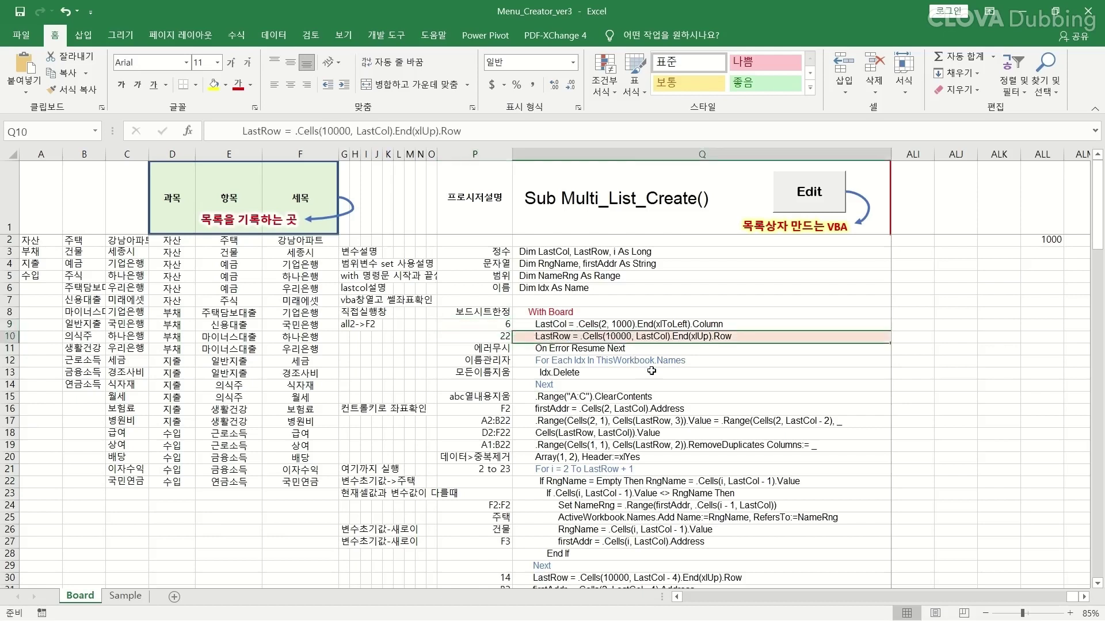
double_click(636, 337)
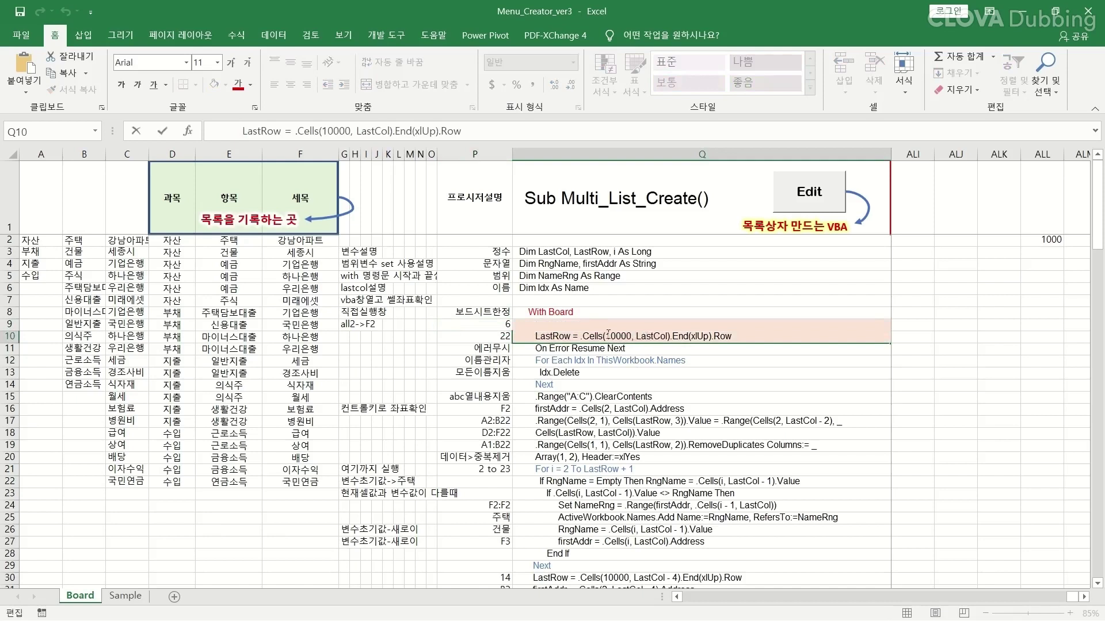
left_click_drag(635, 336, 669, 337)
left_click(484, 325)
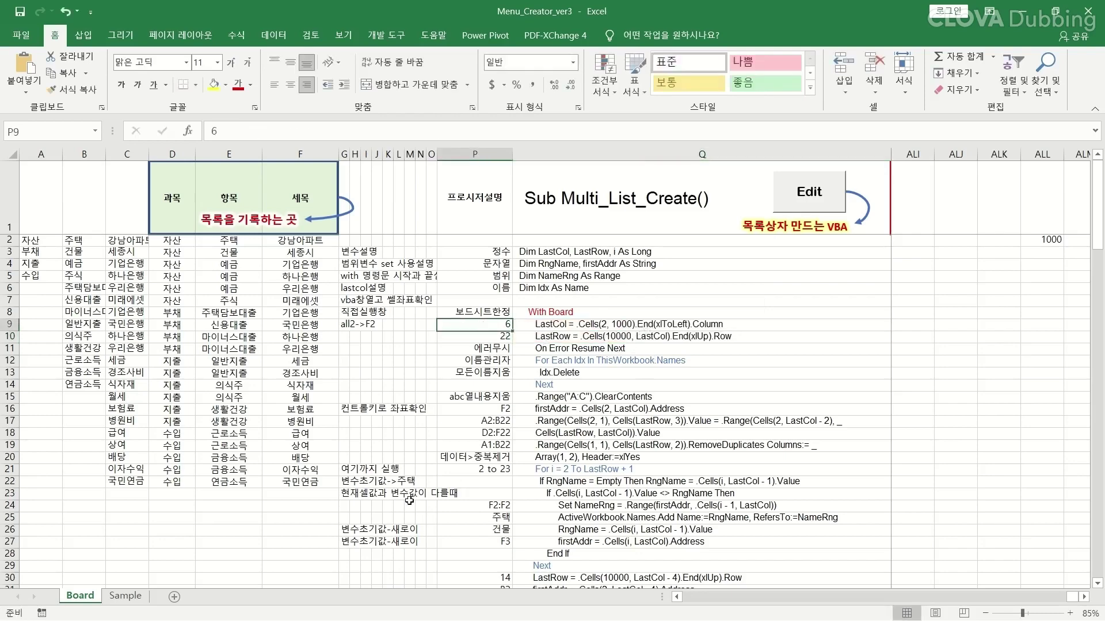
Switch to the VBA editor and evaluate the address of Cells(10000,6) in the Immediate window
key("alt+F11")
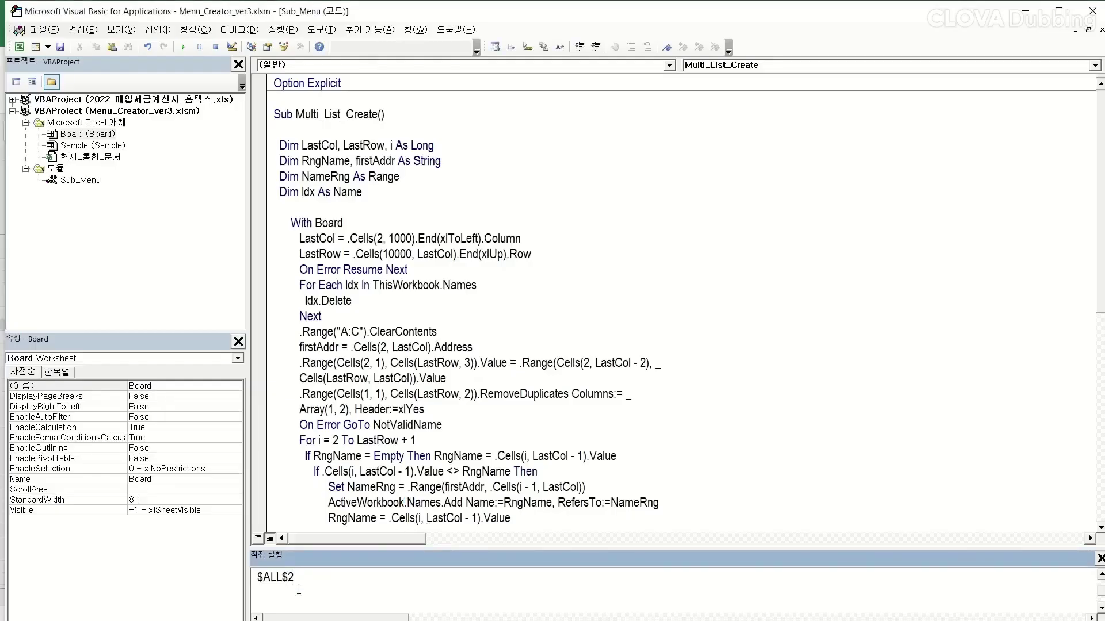
scroll(300, 581, "up", 1)
left_click_drag(295, 577, 327, 577)
type("10000")
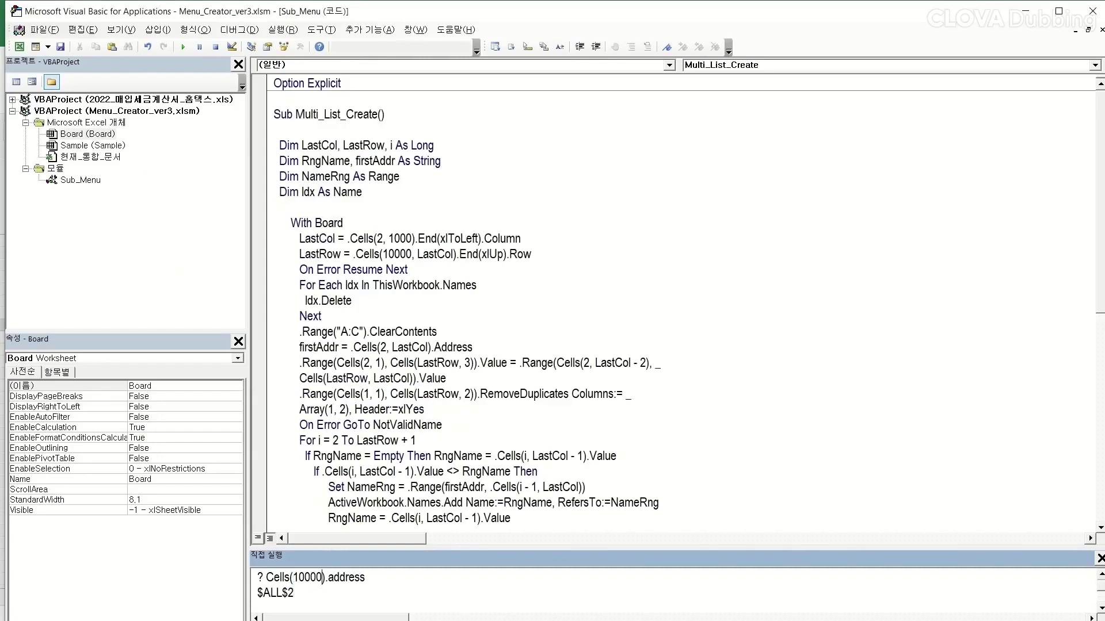
type(",6")
key("Return")
left_click_drag(263, 574, 305, 577)
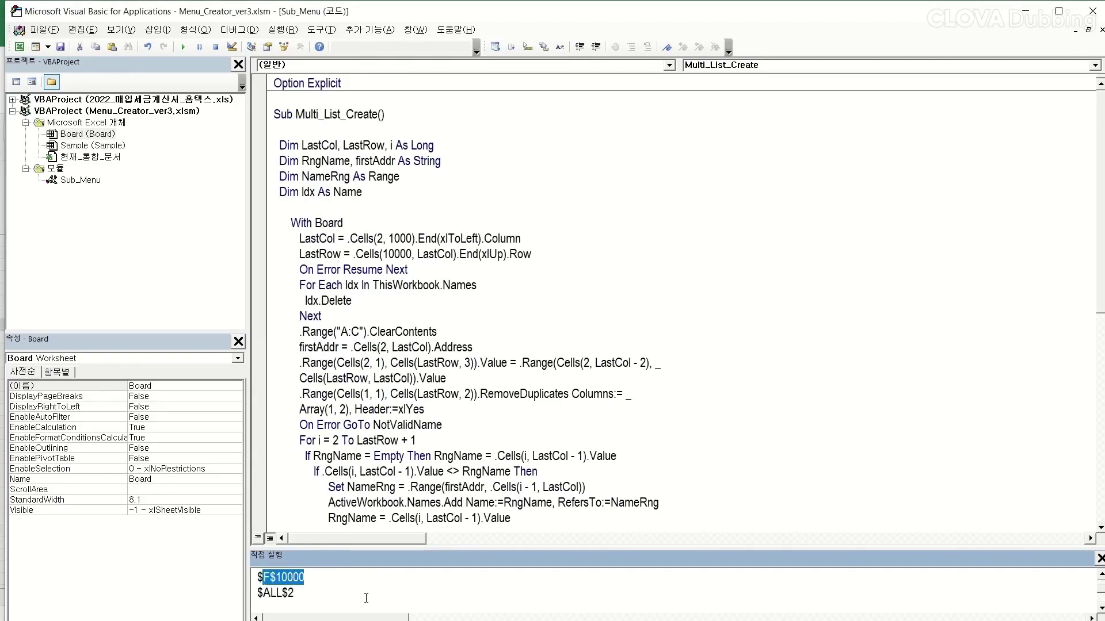
left_click(367, 590)
Return to the Board sheet in Excel, go to cell F10000 and jump up to the last filled cell in column F
key("alt+F11")
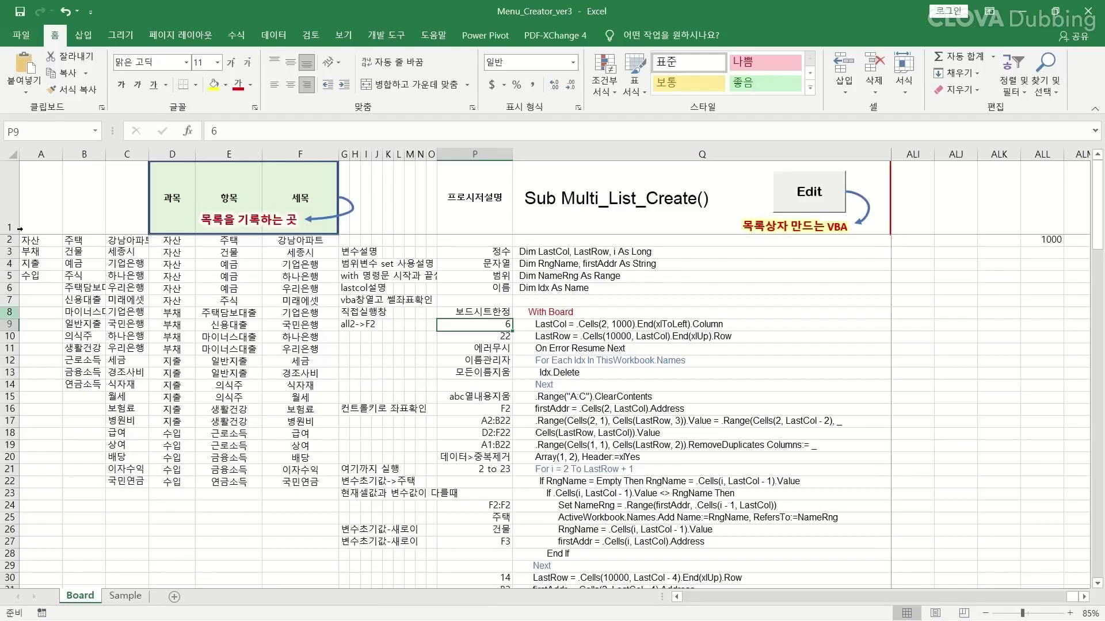
left_click(47, 135)
type("f")
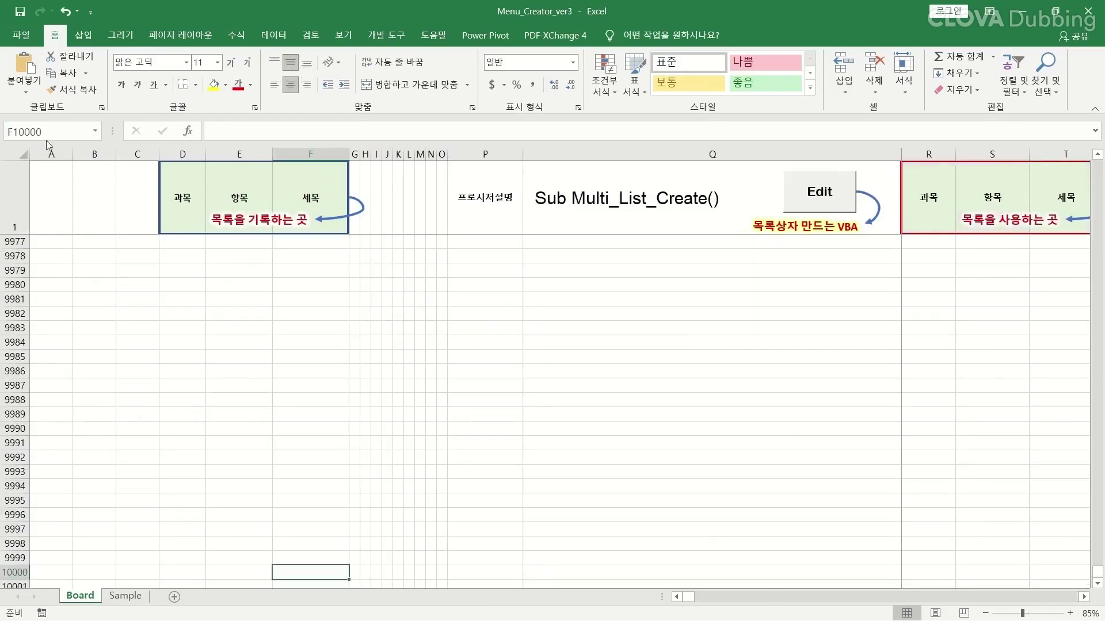
key("End")
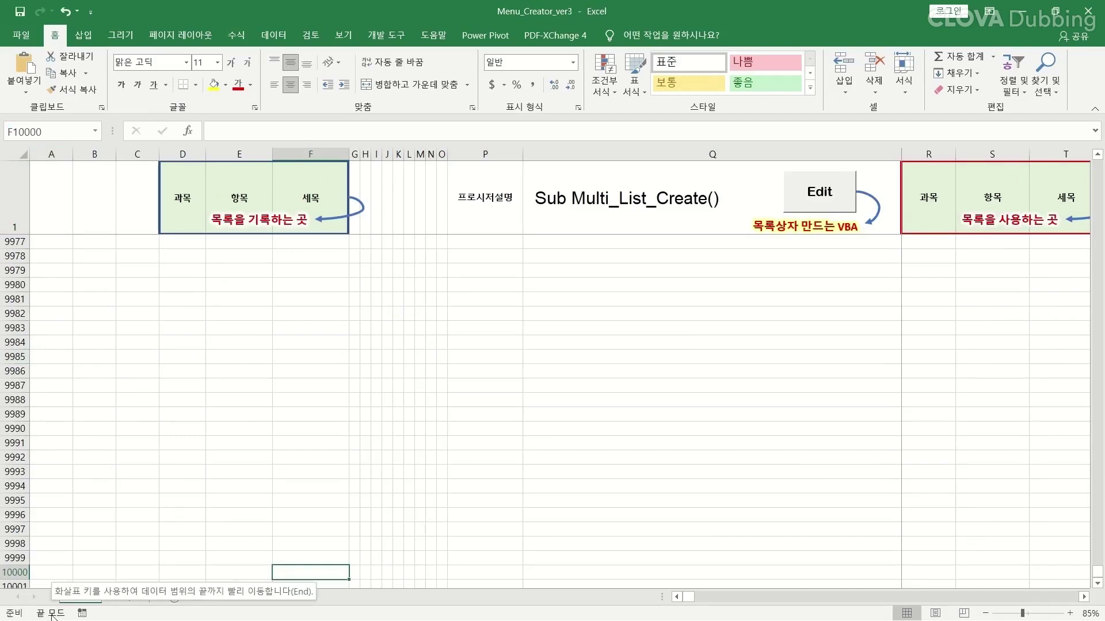
key("Up")
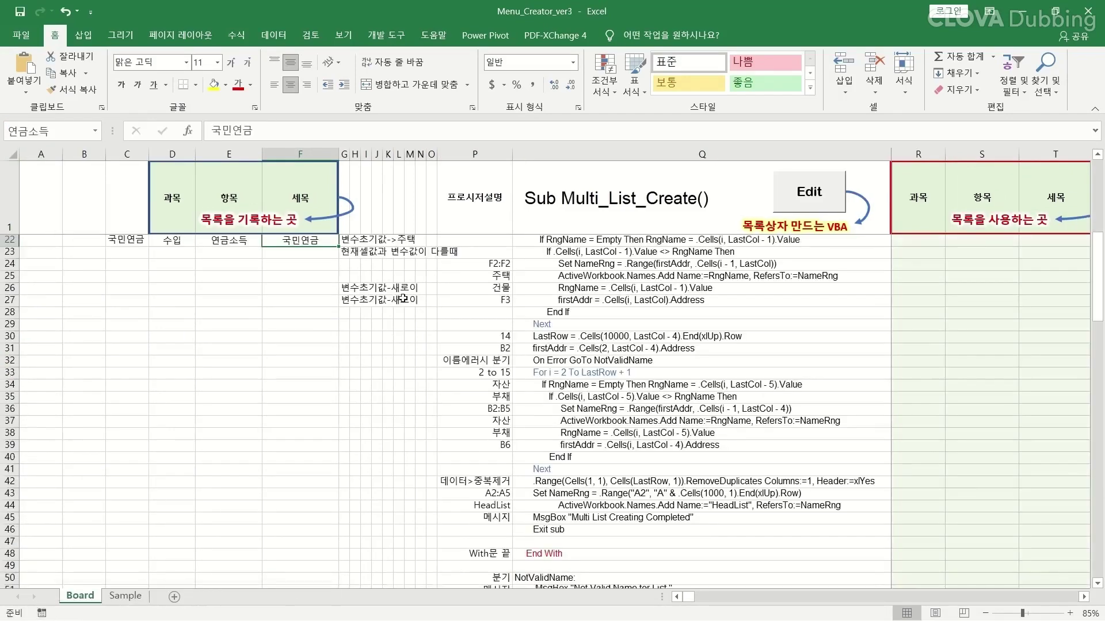
Check the row of column F's last entry against the note in P10, and examine the Row property in Q10
left_click(8, 240)
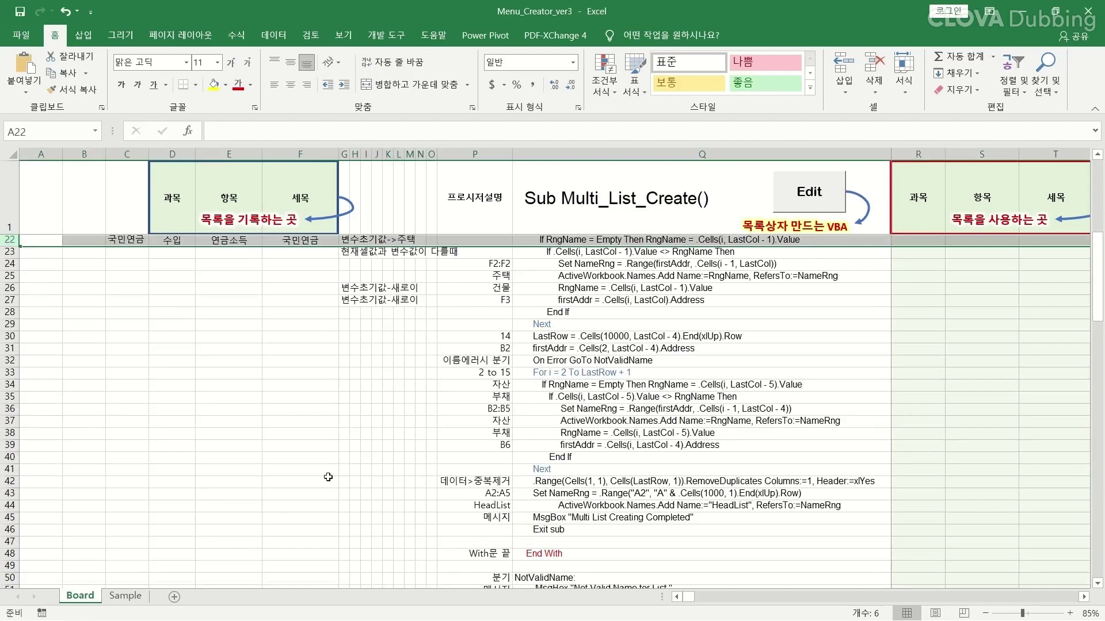
scroll(385, 478, "up", 7)
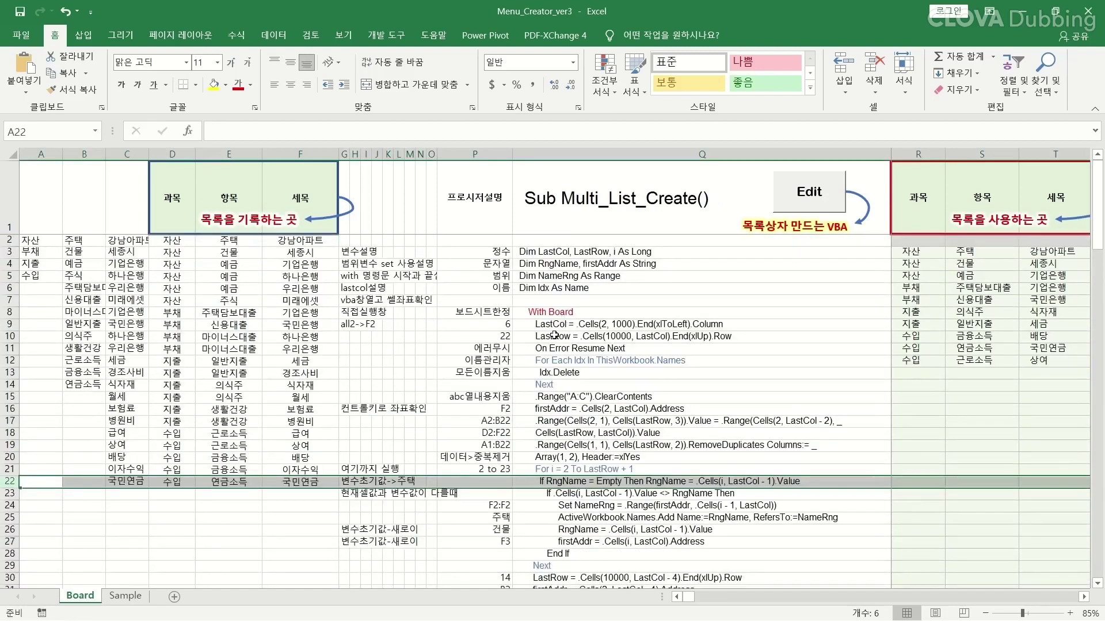
left_click(495, 337)
left_click(696, 337)
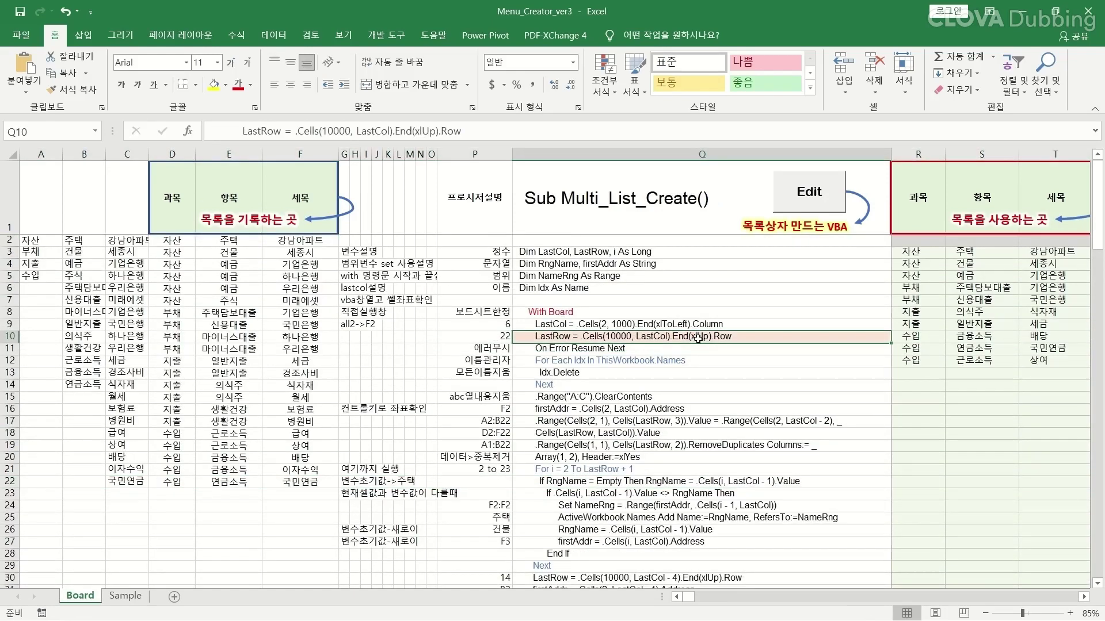
double_click(720, 337)
double_click(722, 336)
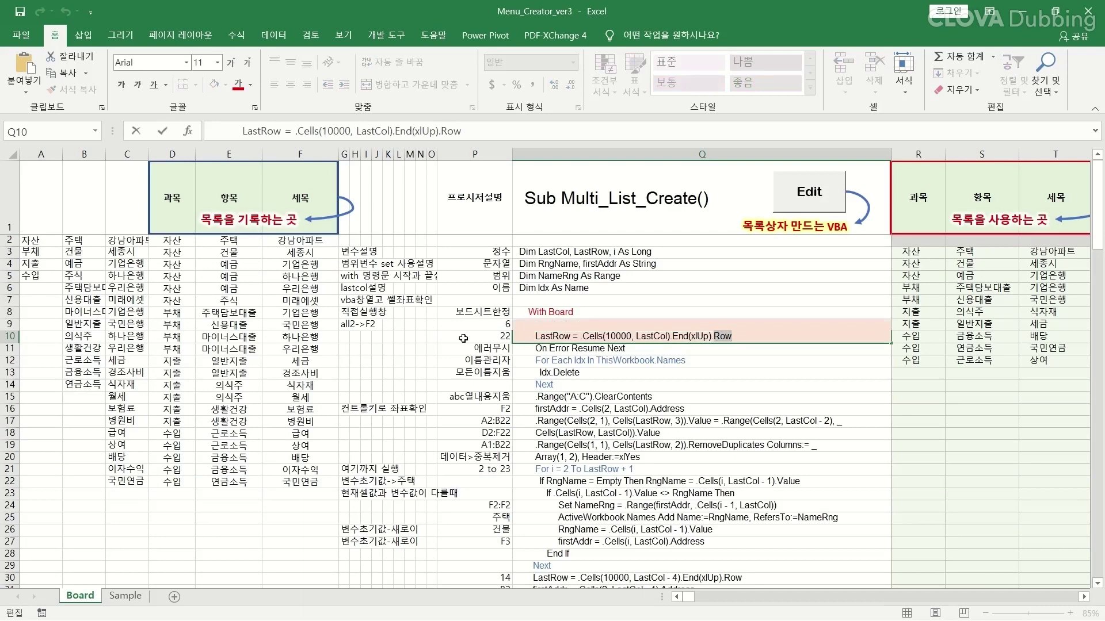
key("Escape")
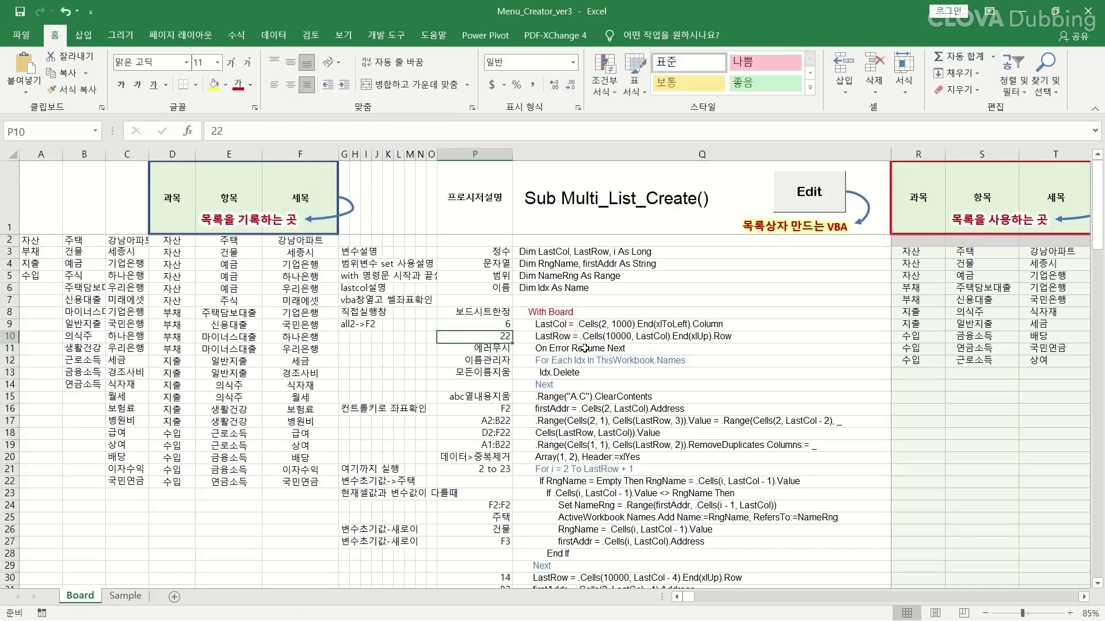
Examine the On Error Resume Next line and the For Each loop that deletes names, with the note in P12
left_click(565, 349)
left_click_drag(567, 361, 574, 378)
left_click(495, 360)
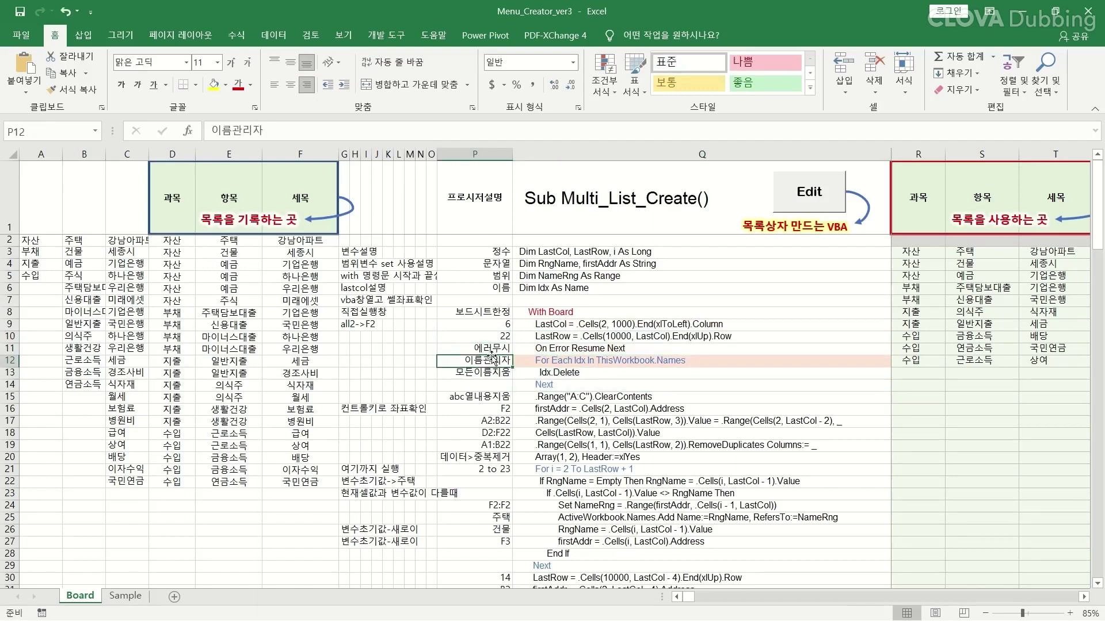
Look through the workbook's defined names in the Paste Name dialog, and close it without pasting
key("F3")
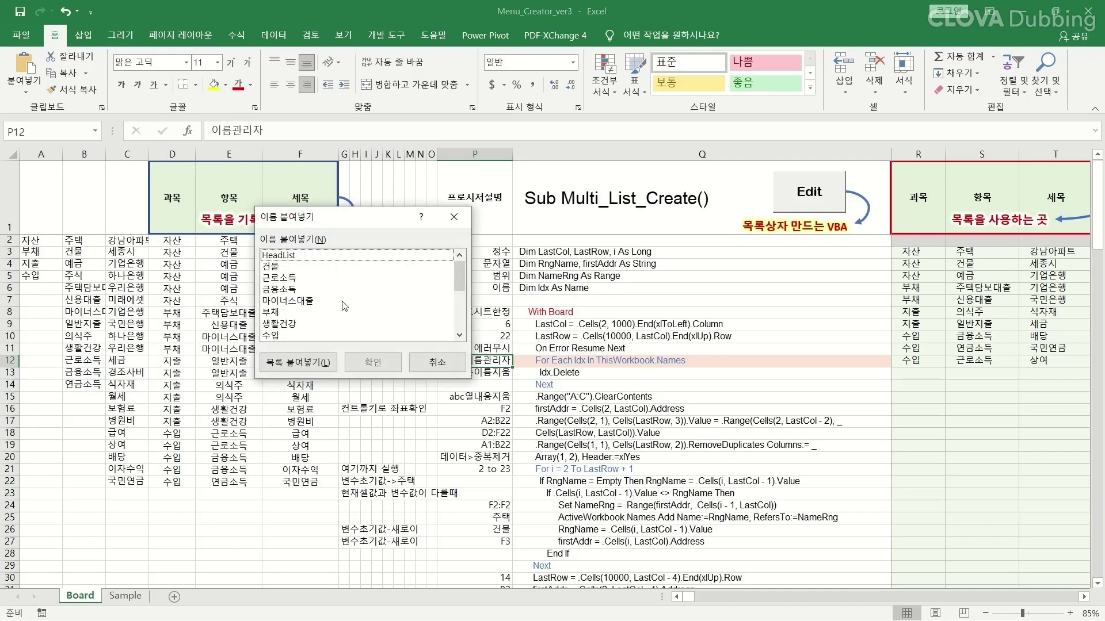
scroll(452, 338, "down", 4)
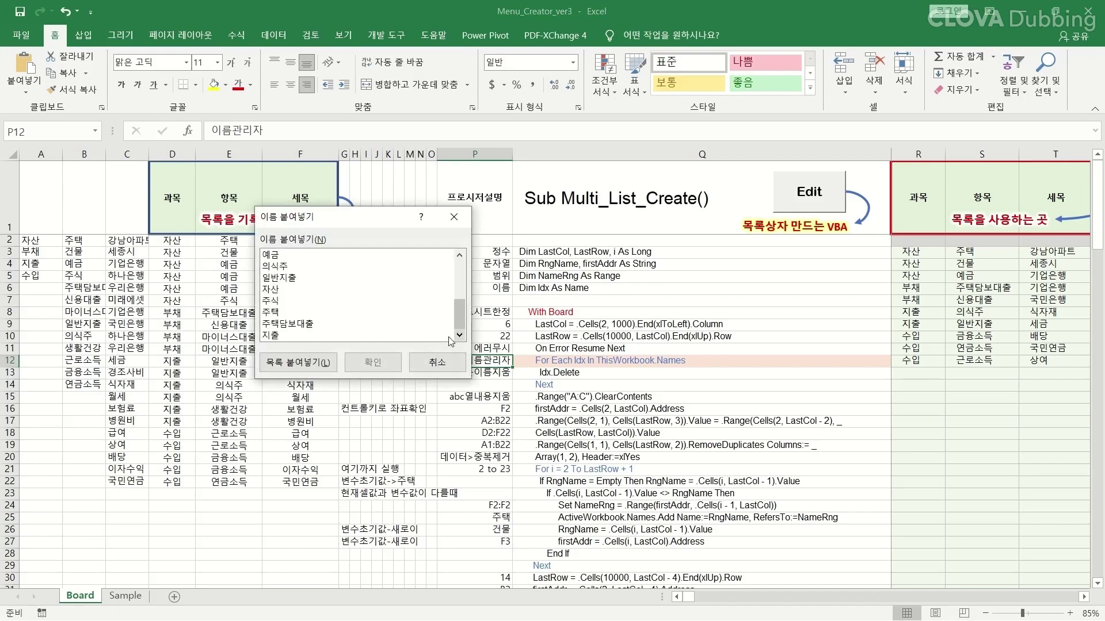
left_click(437, 362)
Select all defined names in the Name Manager, close it without deleting them, and check the Idx.Delete line against the note in P13
left_click(236, 35)
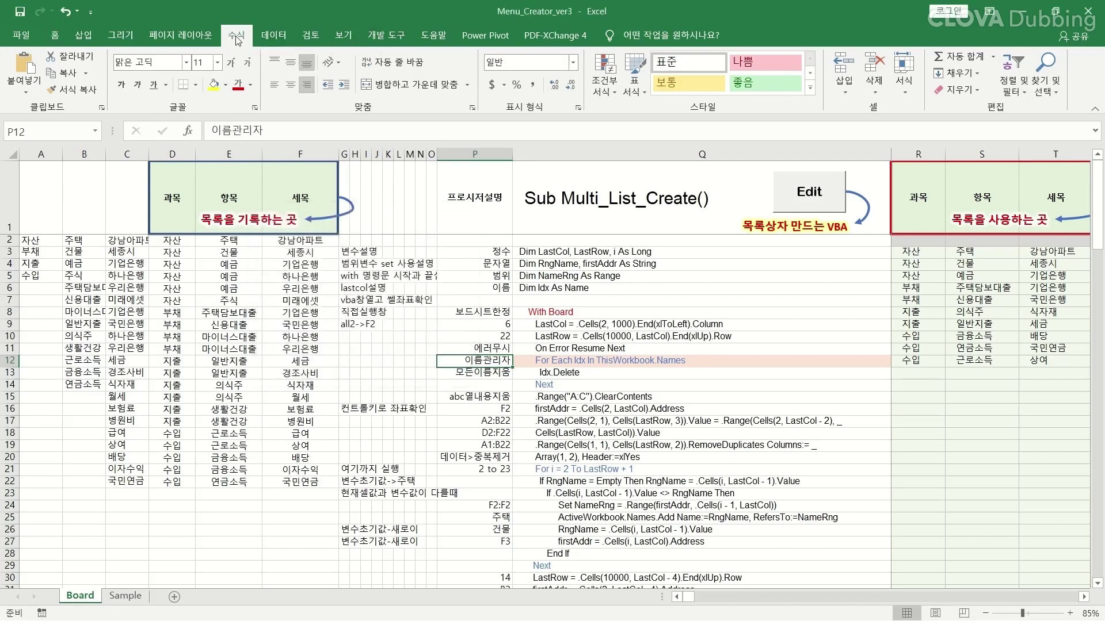
left_click(404, 81)
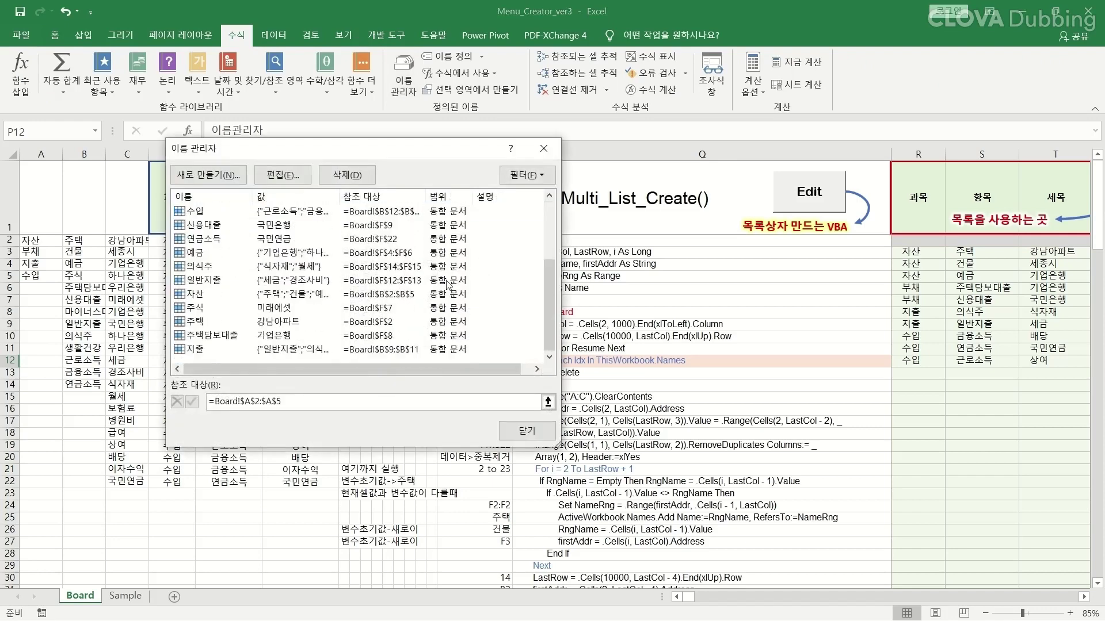
scroll(444, 318, "down", 3)
left_click(403, 349, "shift")
scroll(402, 322, "up", 3)
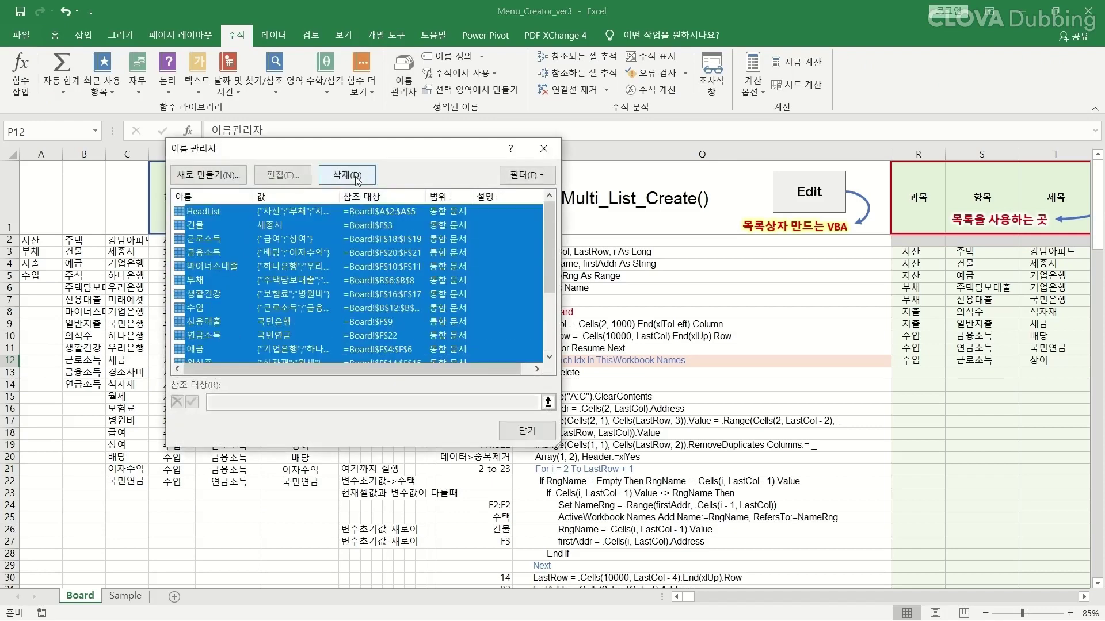
left_click(527, 430)
left_click(570, 373)
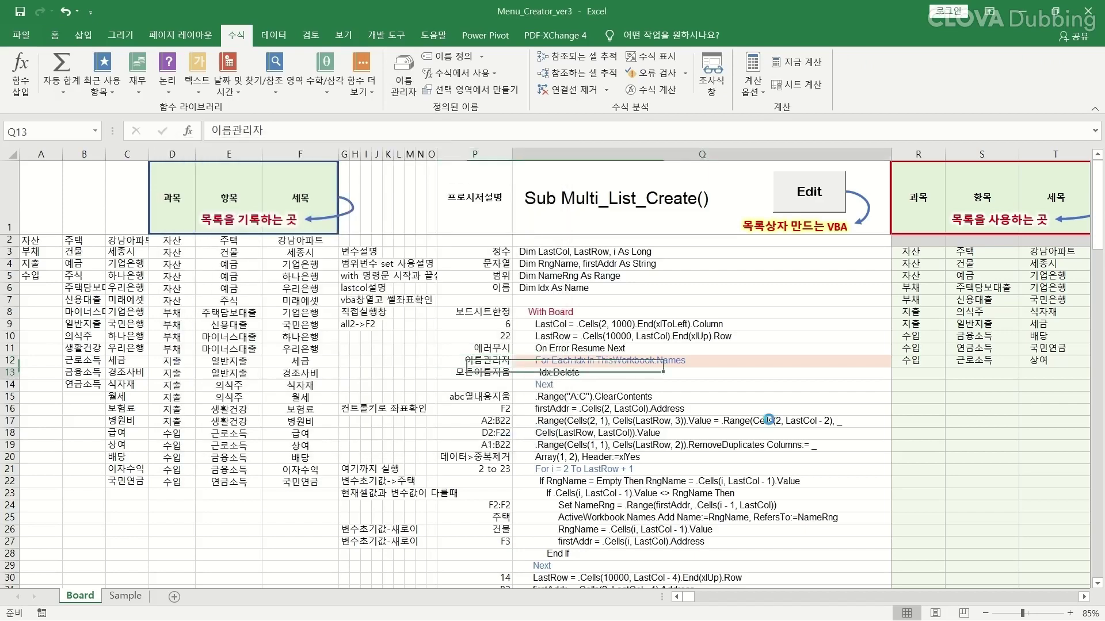
left_click(491, 373)
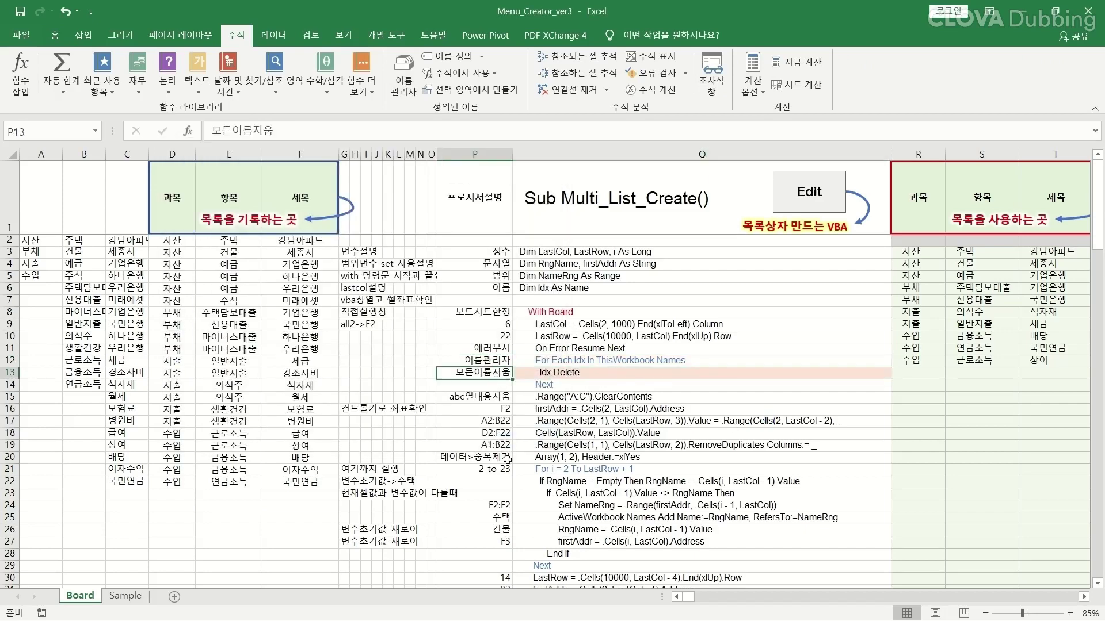
Clear the contents of columns A to C, following the note in P15
left_click(498, 397)
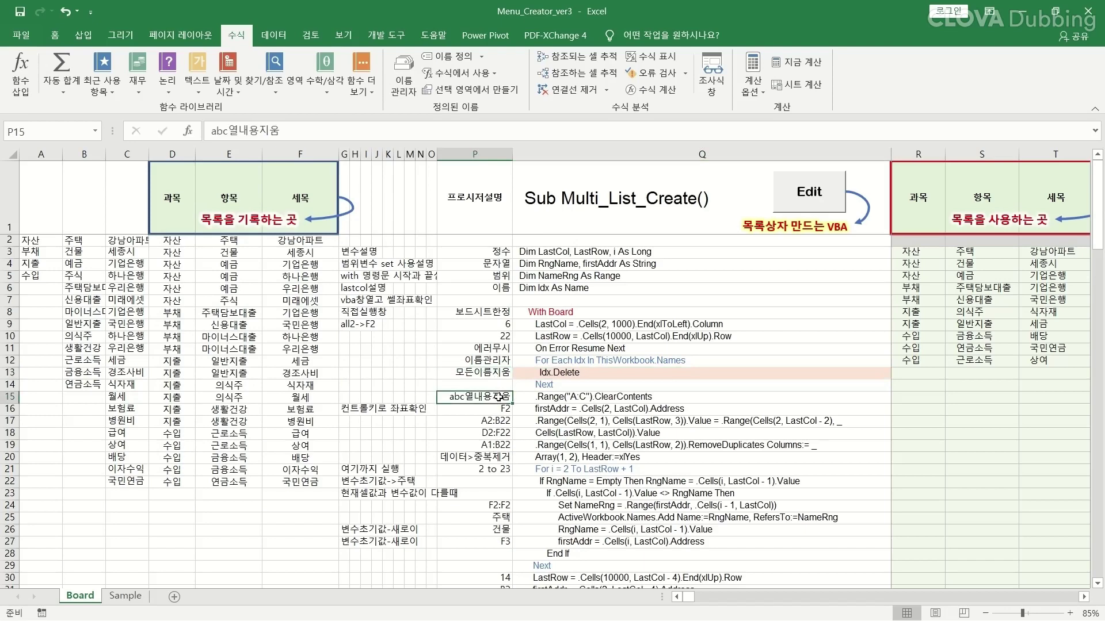
left_click_drag(41, 154, 127, 155)
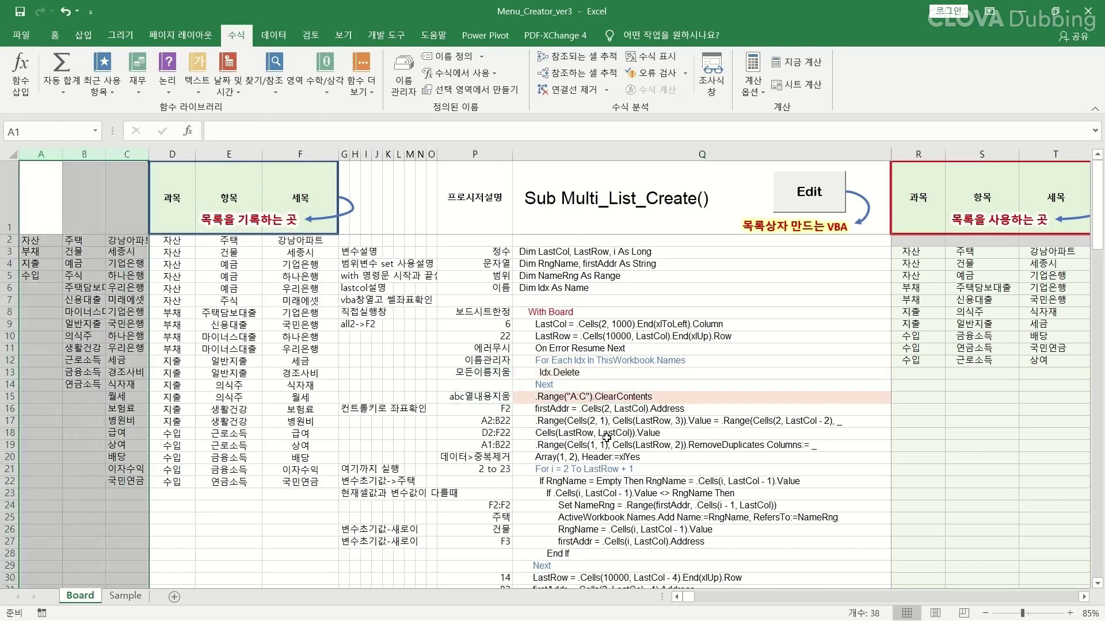
key("Delete")
Examine the firstAddr line in Q16, covering the row number 2, the LastCol variable and the Address property
left_click(590, 407)
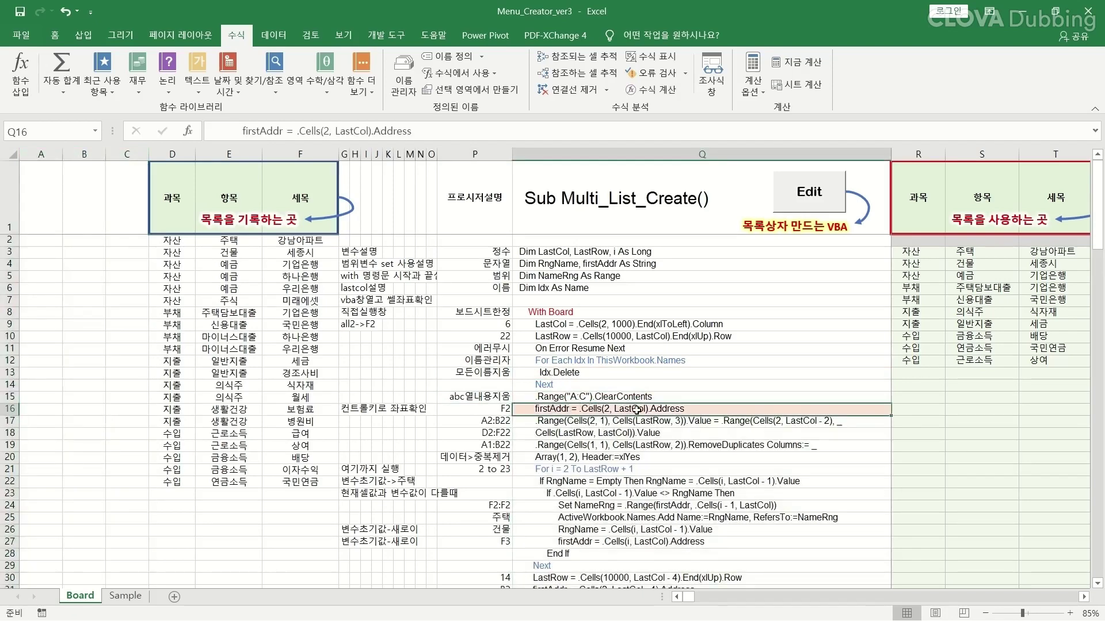
double_click(636, 410)
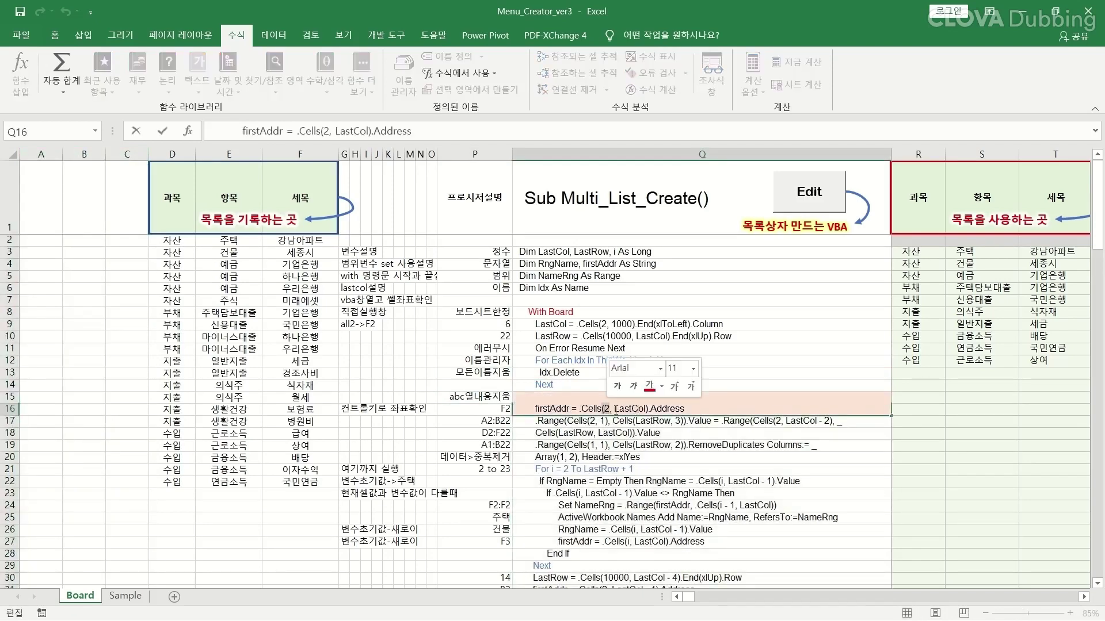
left_click_drag(614, 409, 647, 408)
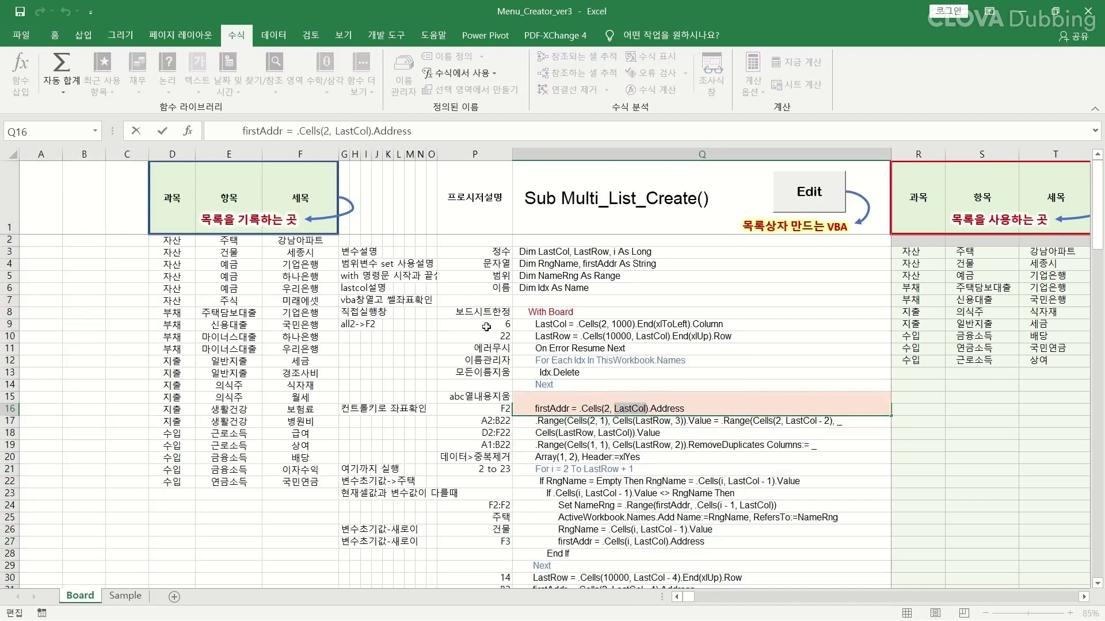
key("Escape")
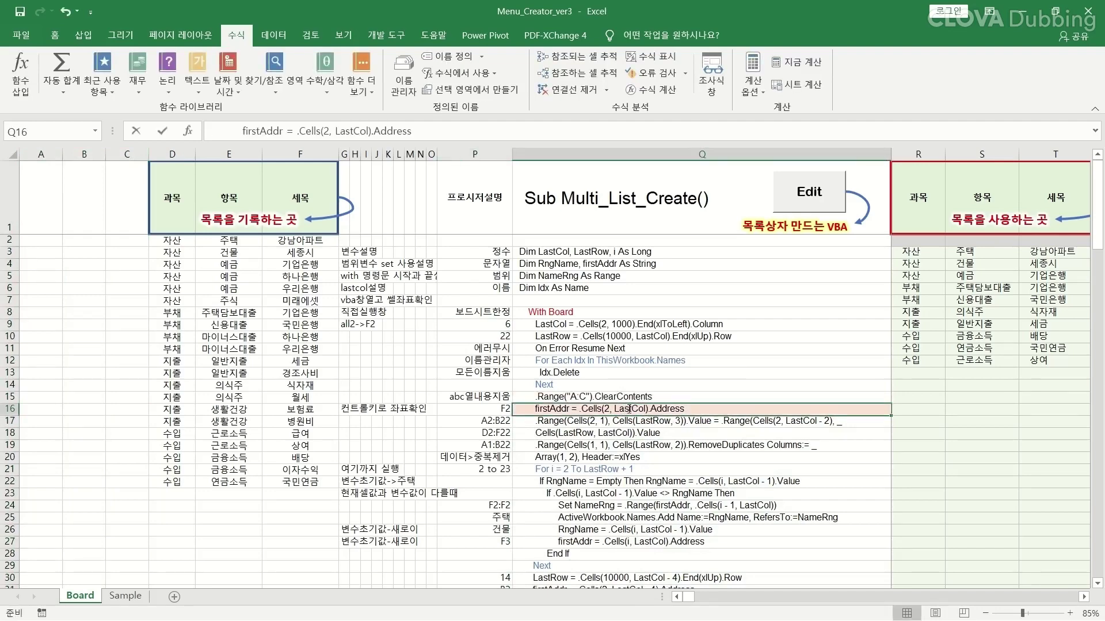
double_click(654, 410)
double_click(655, 410)
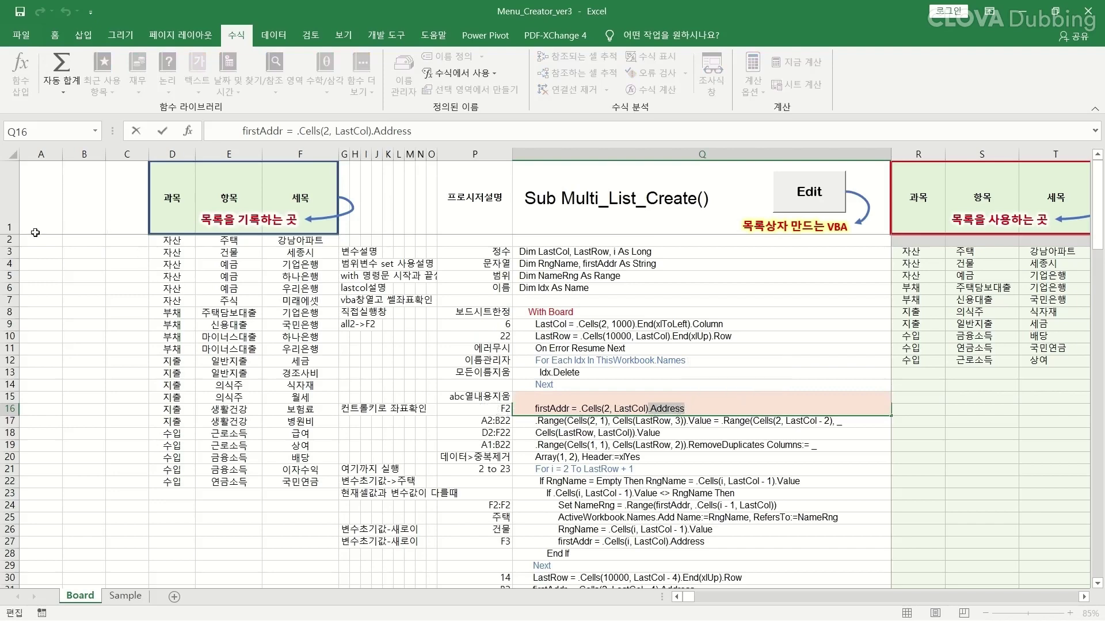
Trace row 2 and column F to cell F2, and compare its address with the note in P16
left_click(10, 241)
left_click(300, 154, "ctrl")
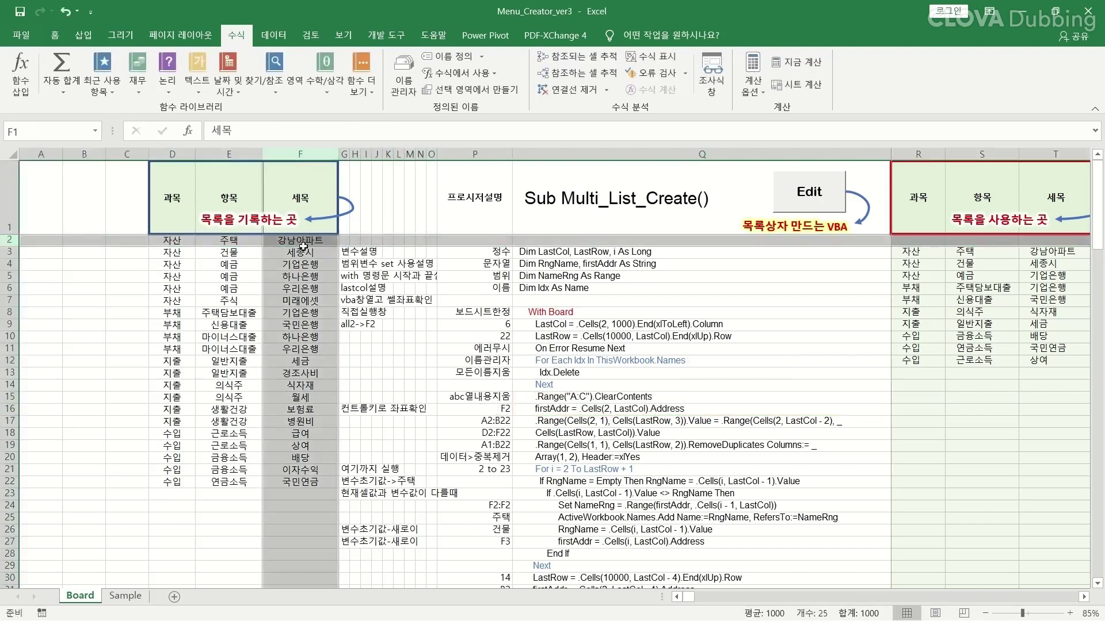
left_click(303, 244)
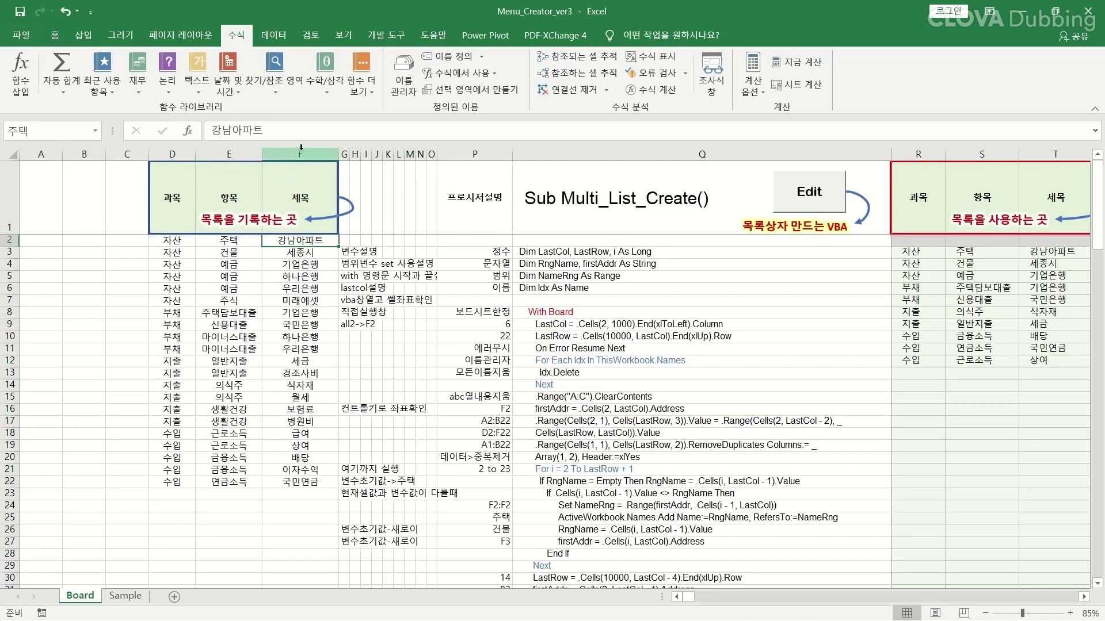
left_click(497, 410)
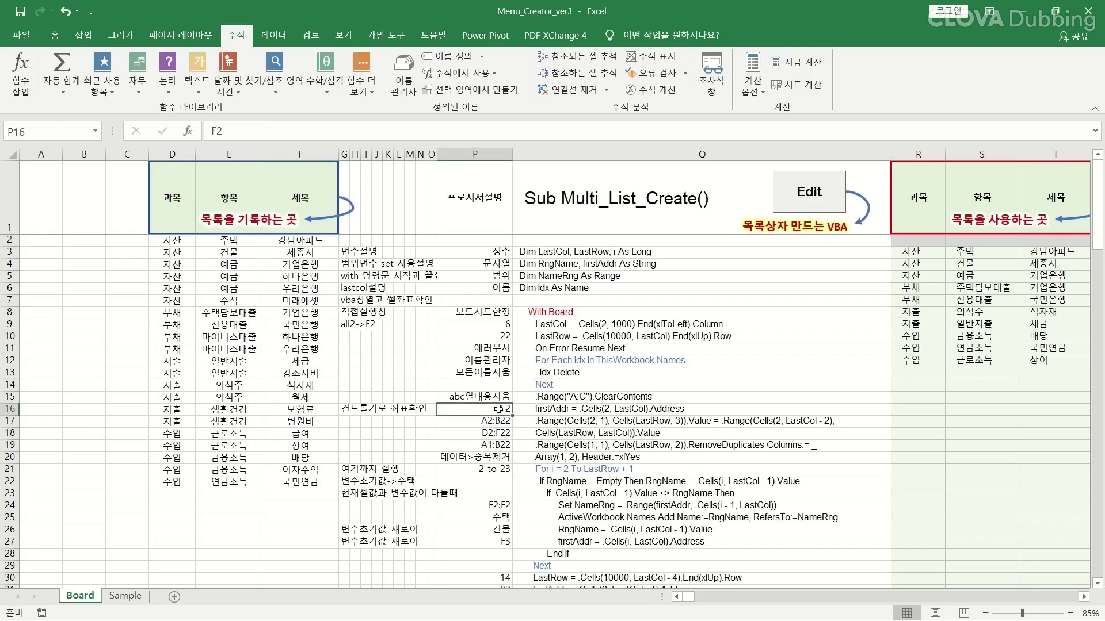
Examine the starting reference Cells(2, 1) in Q17 and locate cell A2 on the sheet
left_click(566, 423)
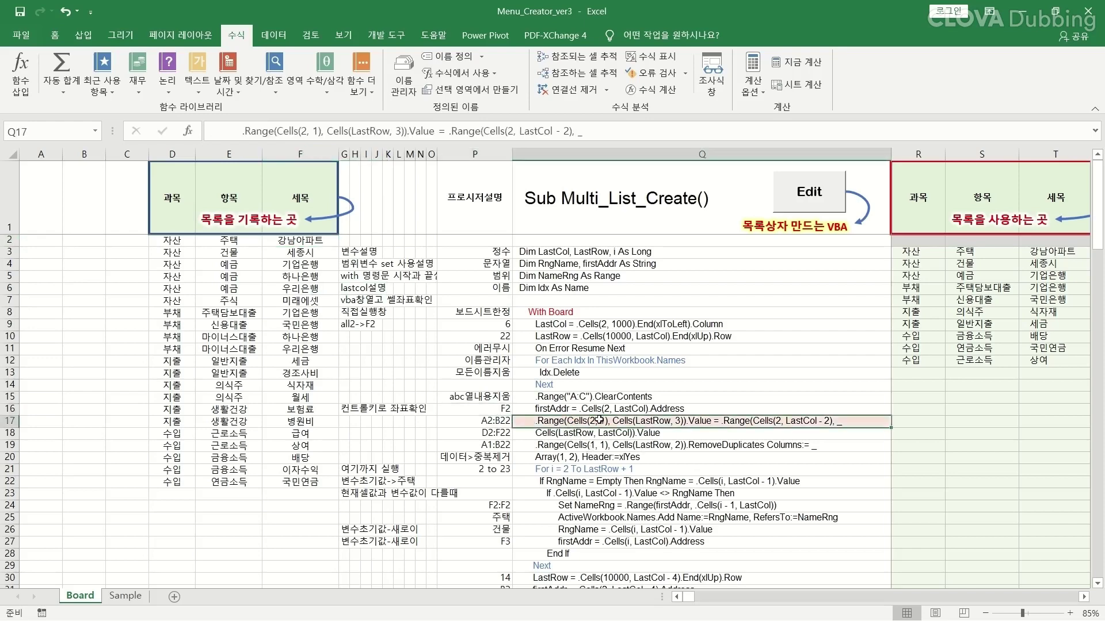
double_click(598, 420)
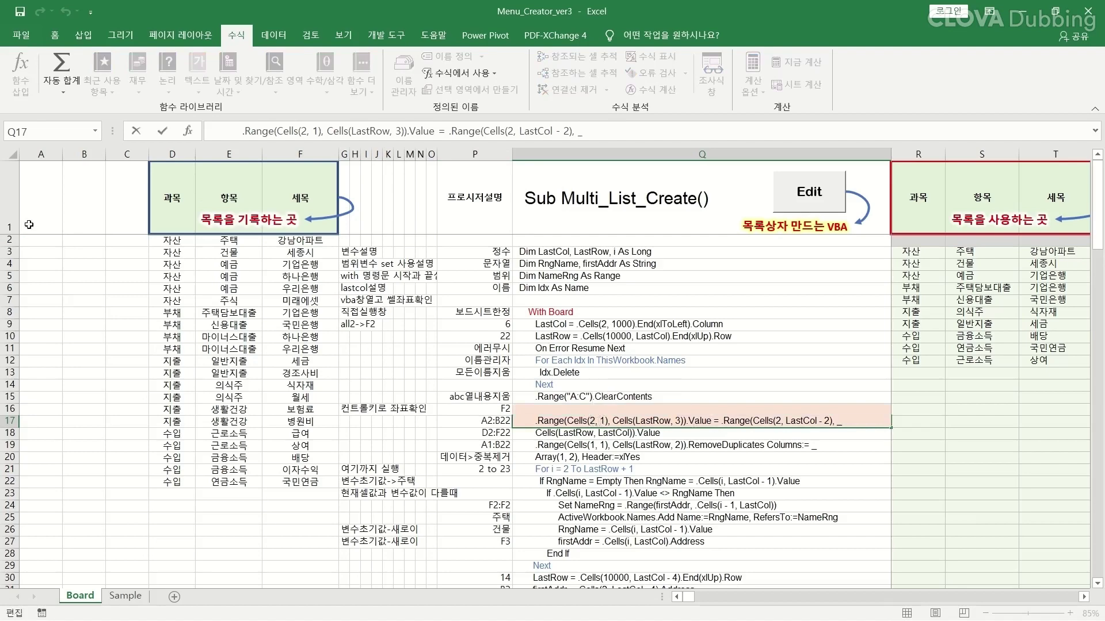
left_click(10, 240)
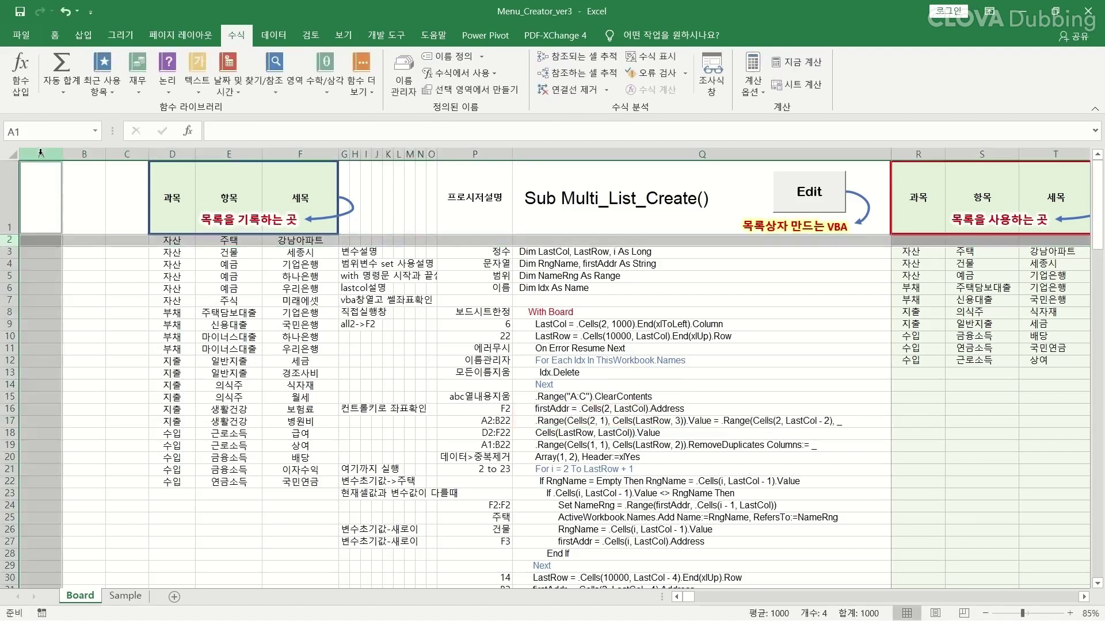
left_click(38, 241)
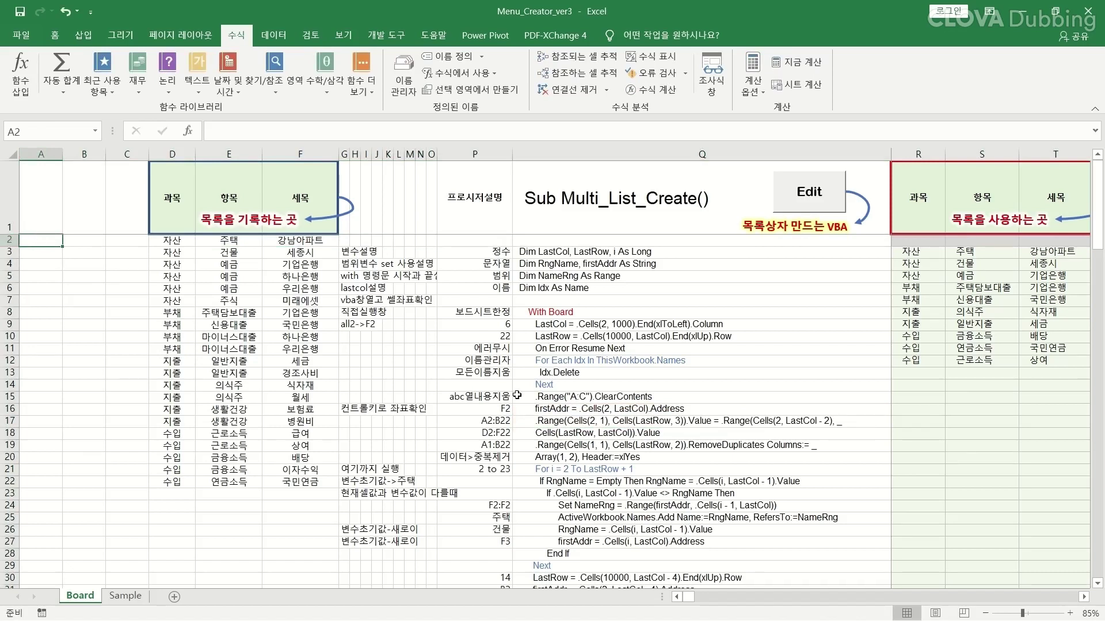
Trace Cells(LastRow, 3) in Q17 to cell C22, select the range A2:C22, and compare it with the note in P17
left_click(638, 422)
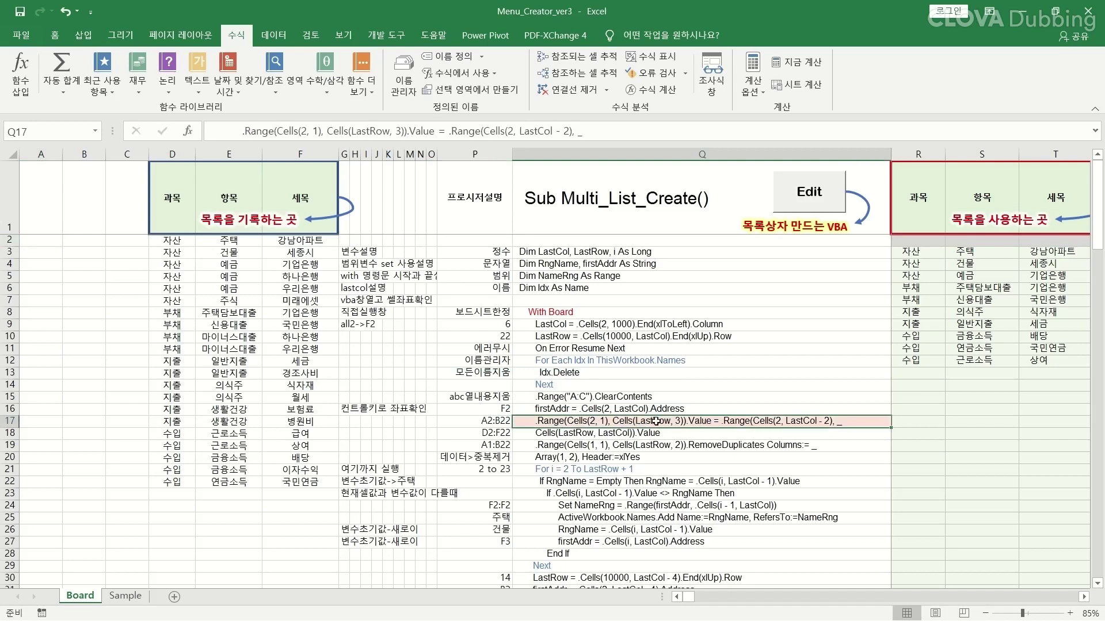
double_click(660, 421)
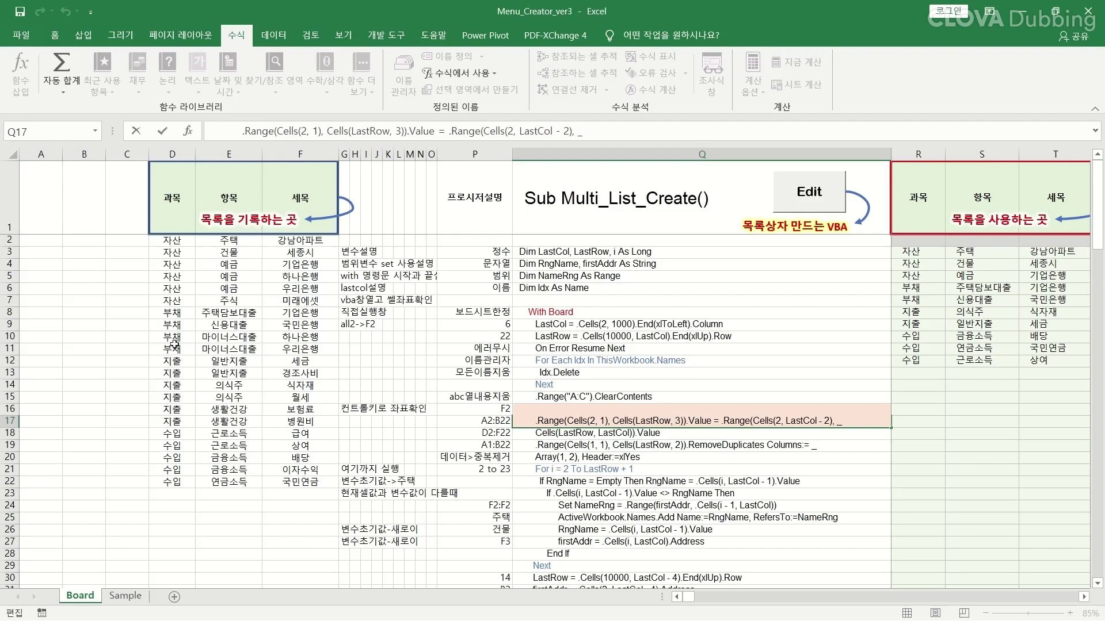
left_click(9, 482)
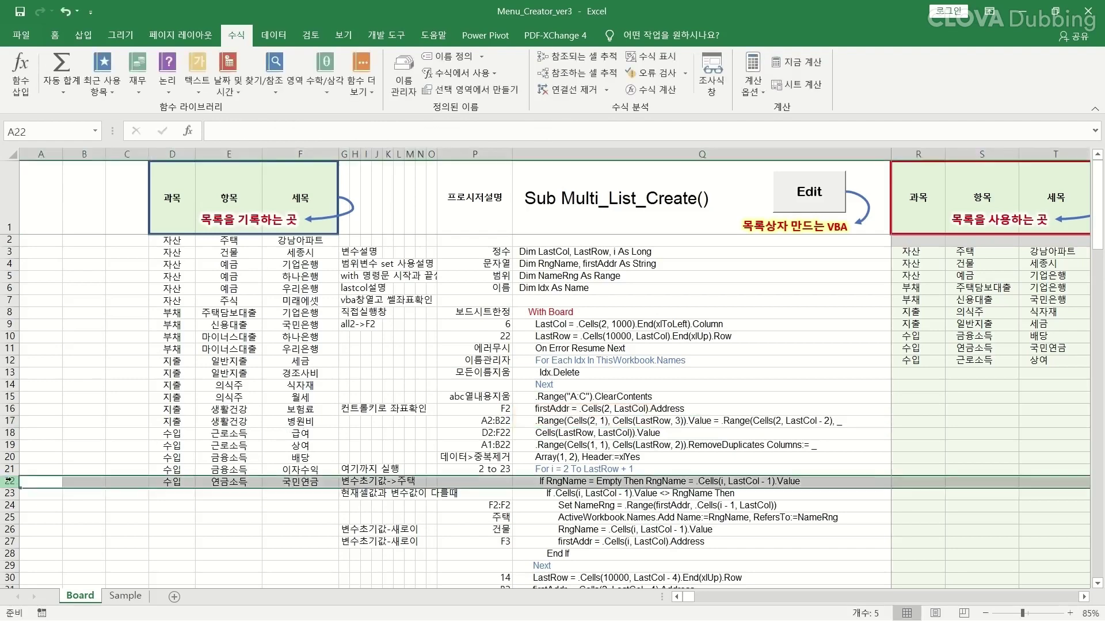
left_click(123, 484)
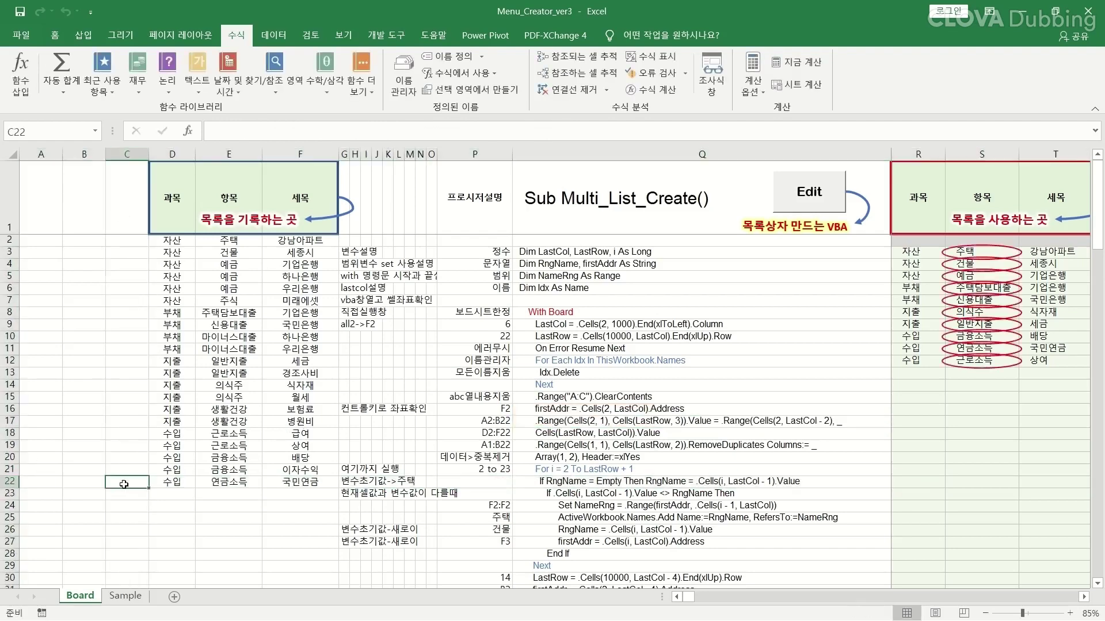
left_click_drag(34, 237, 124, 484)
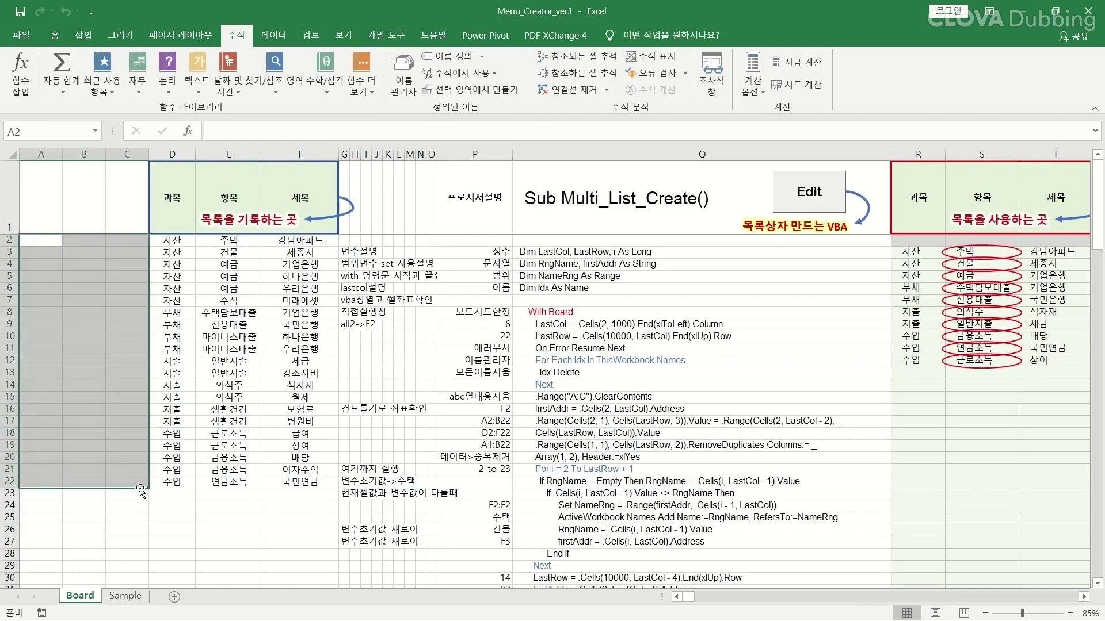
left_click(495, 421)
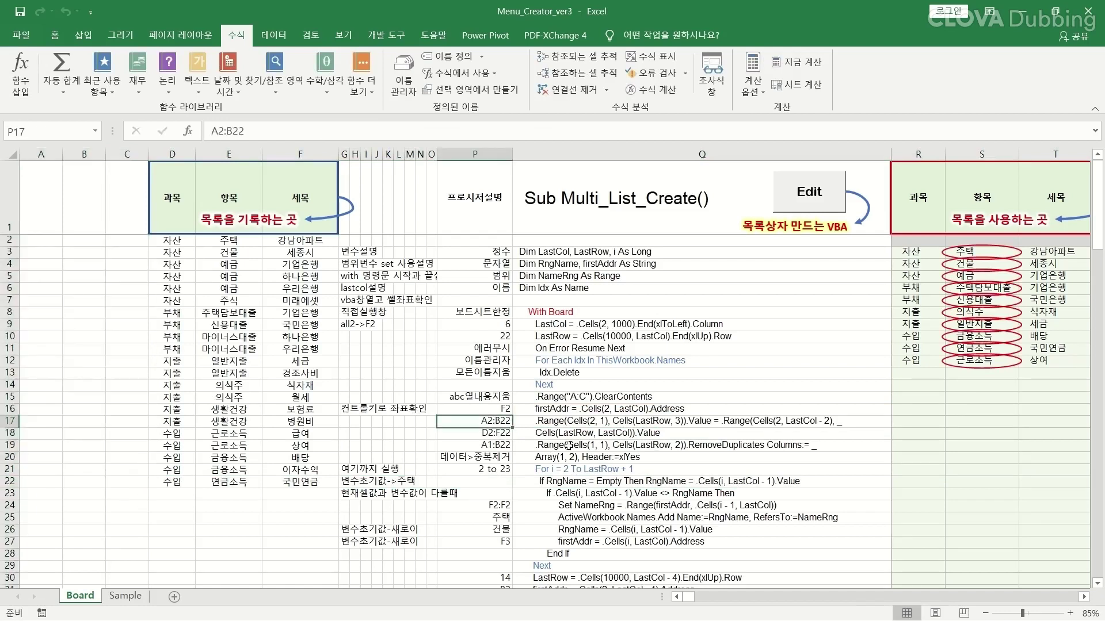
Trace the source reference Cells(2, LastCol - 2) in Q17 to cell D2, and match it with the start of the range noted in P18
left_click(765, 421)
double_click(774, 423)
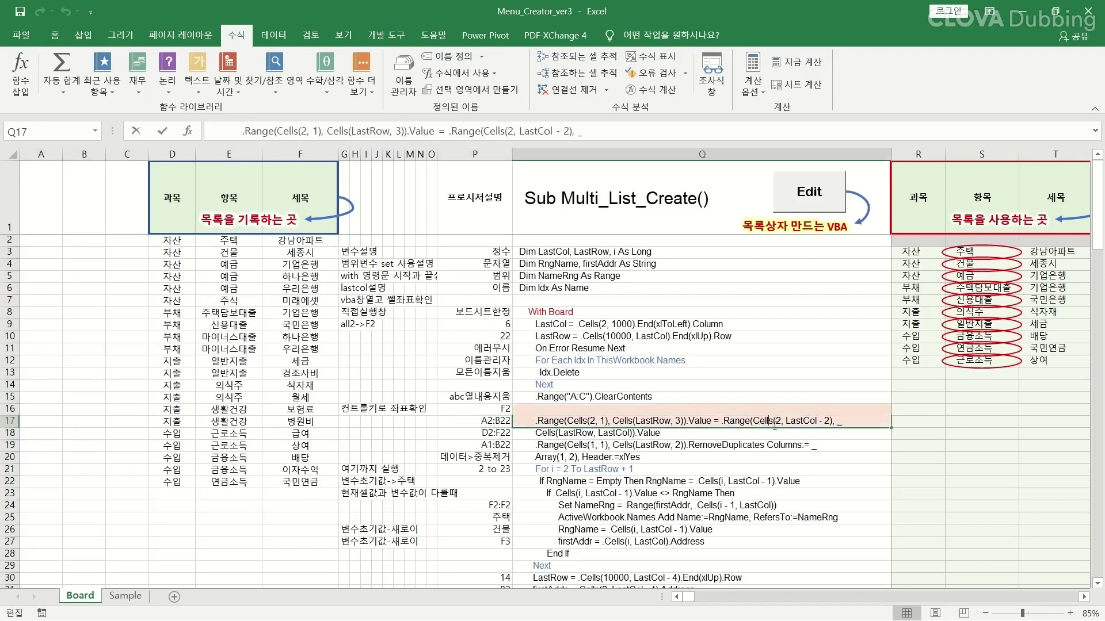
left_click_drag(753, 422, 829, 421)
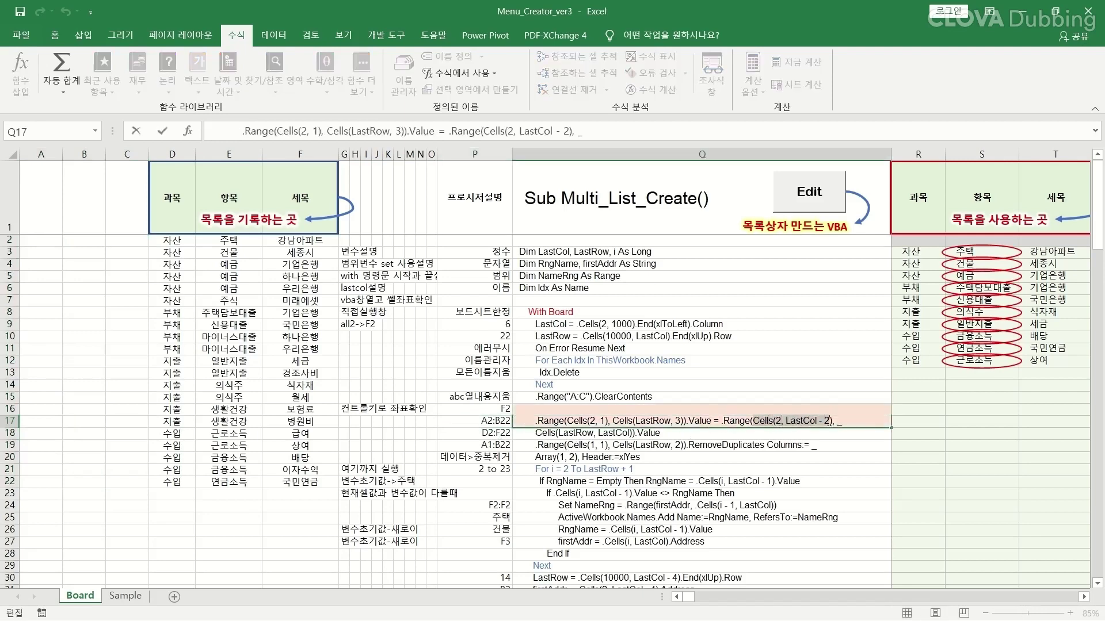
left_click(10, 240)
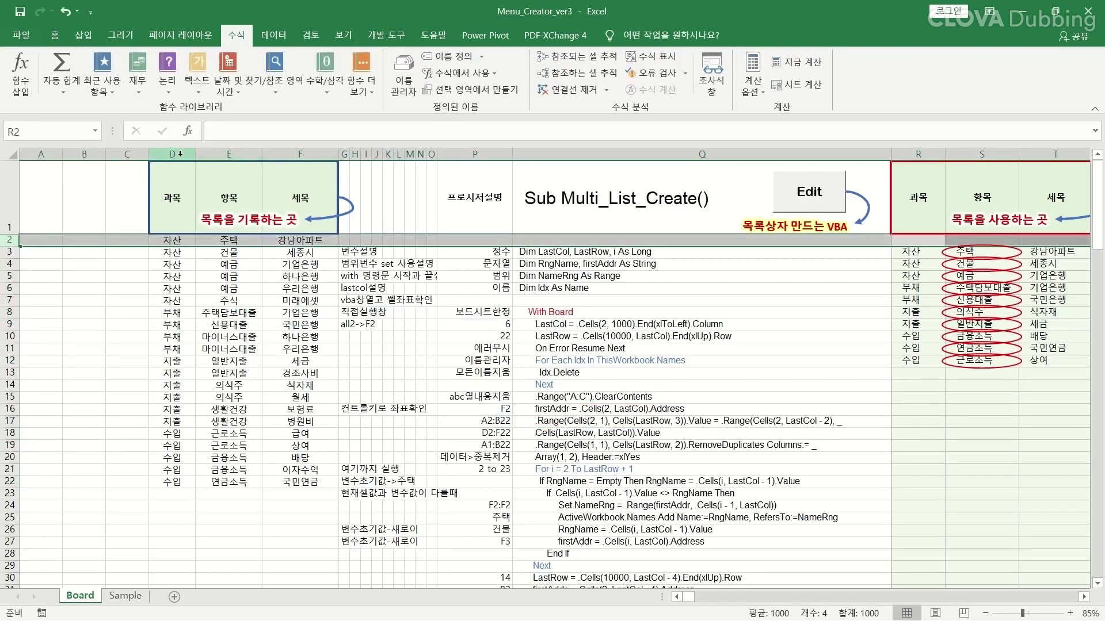
left_click(171, 242)
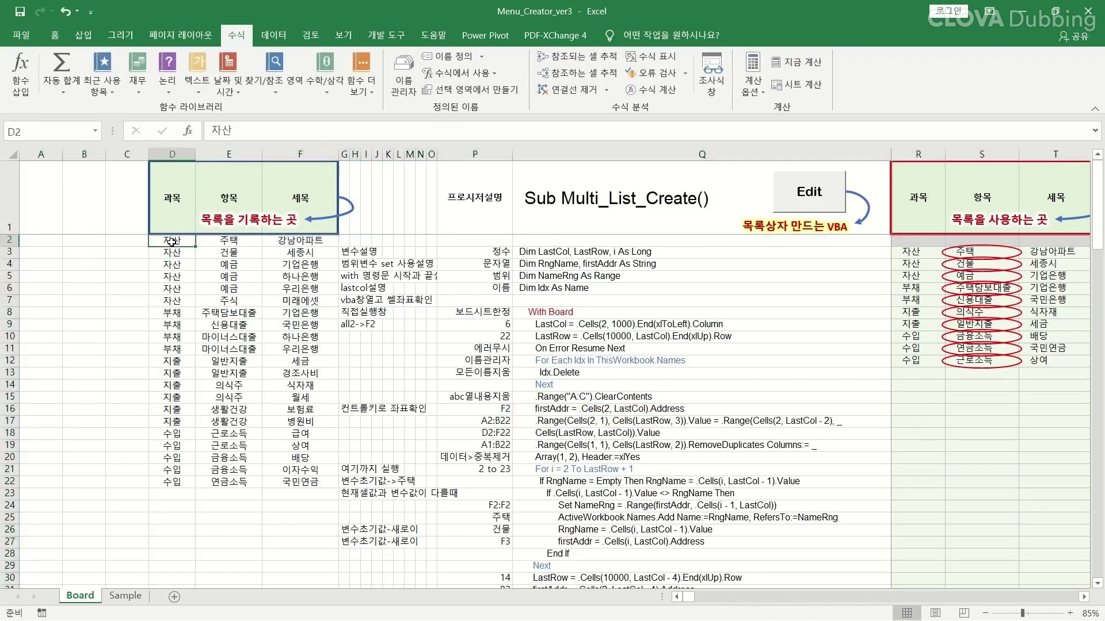
left_click(490, 434)
double_click(491, 435)
left_click_drag(481, 434, 494, 434)
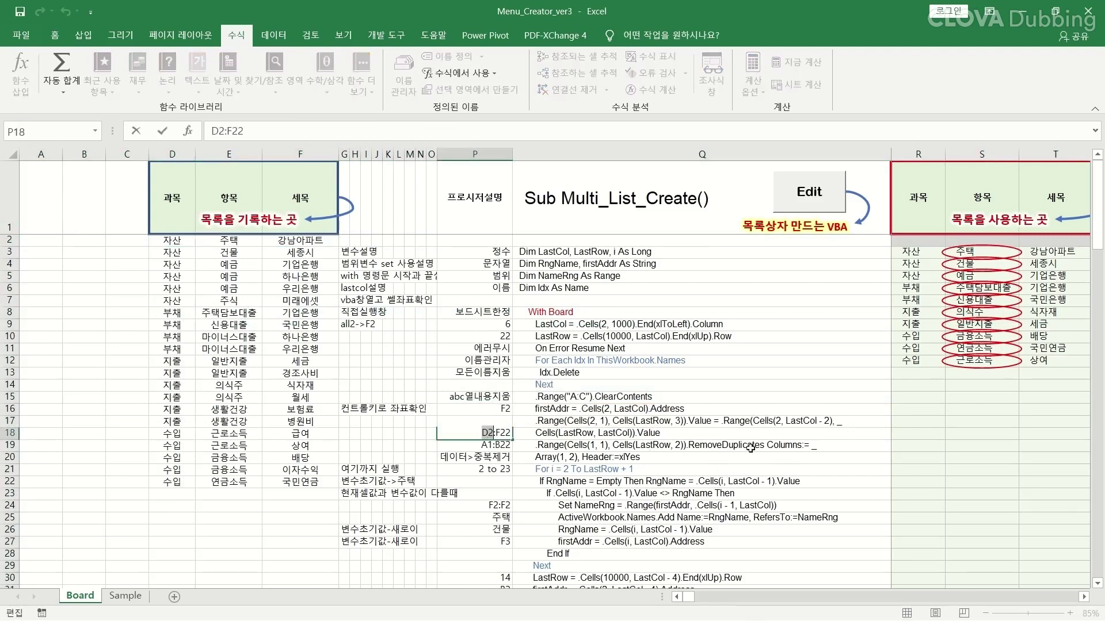
Examine the LastRow argument of the source range's end reference in Q18
left_click(596, 435)
double_click(595, 434)
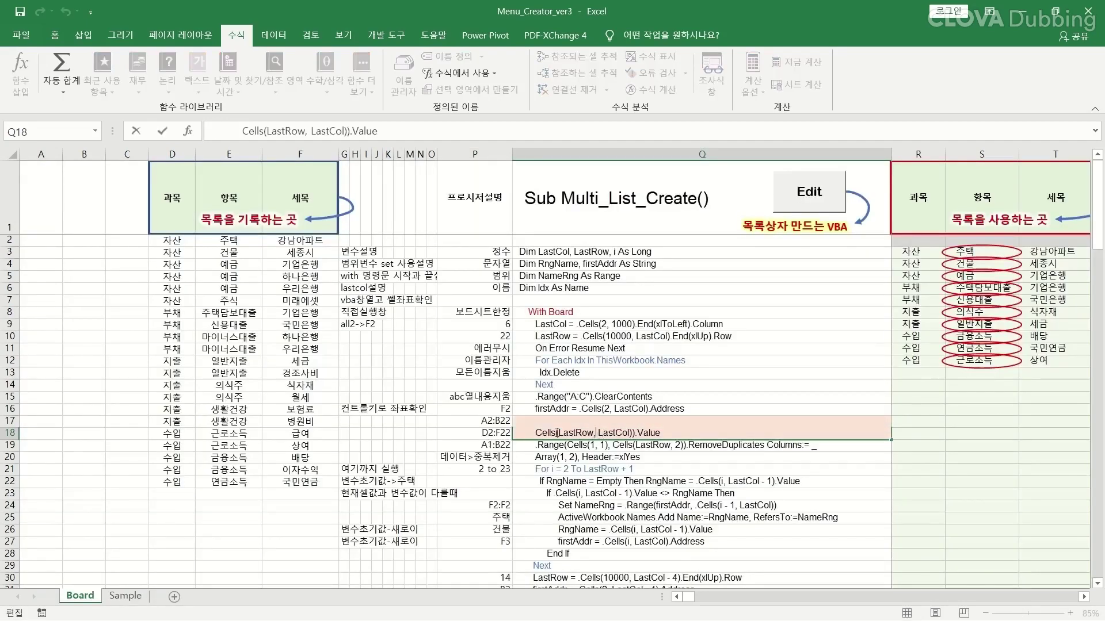
left_click_drag(557, 432, 593, 432)
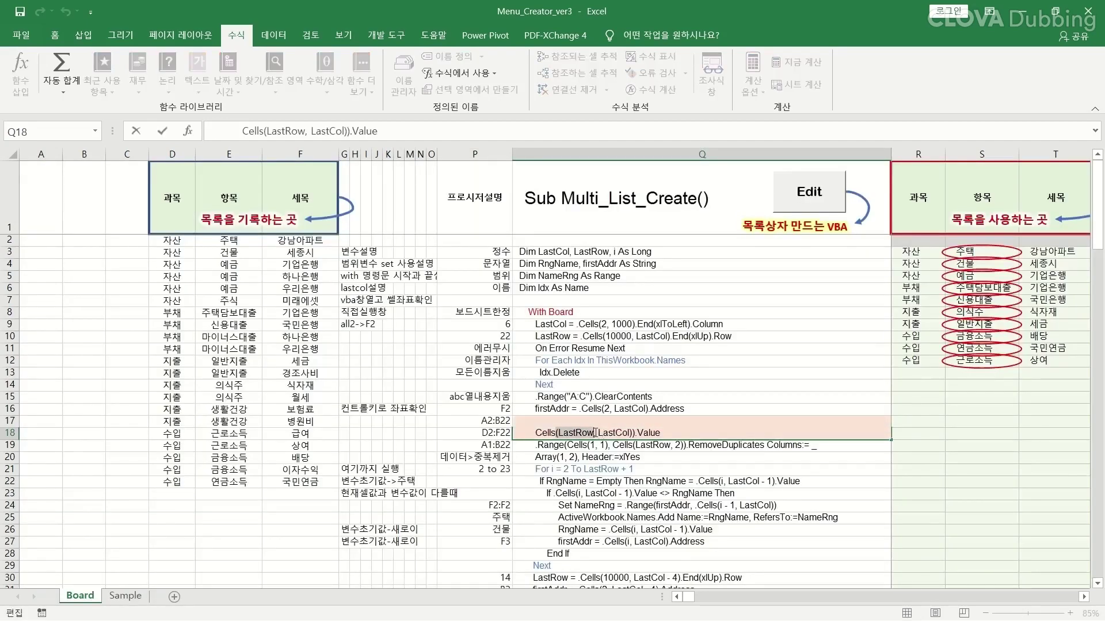
Examine the LastRow and LastCol arguments in cell Q18's code line and the matching LastRow note in column P
left_click(485, 326)
left_click(618, 435)
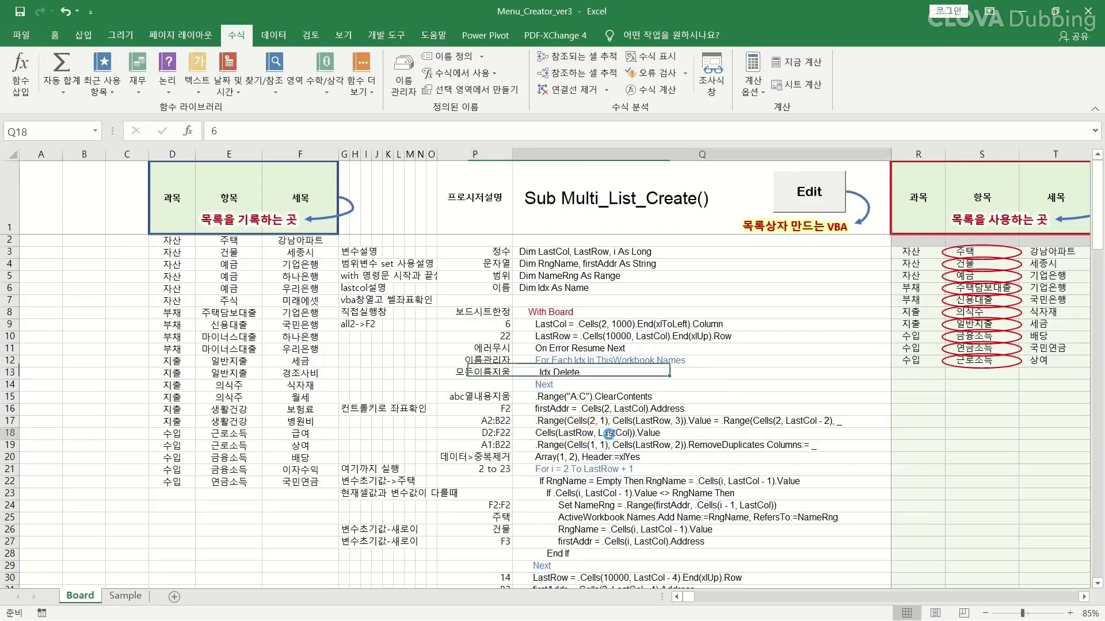
double_click(618, 435)
left_click(473, 339)
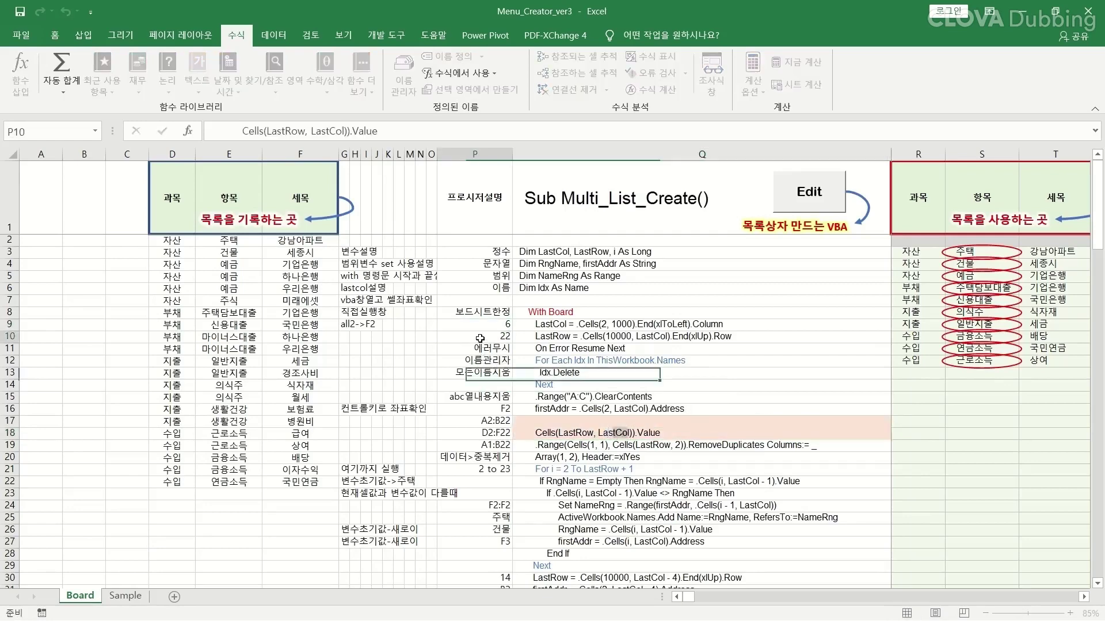
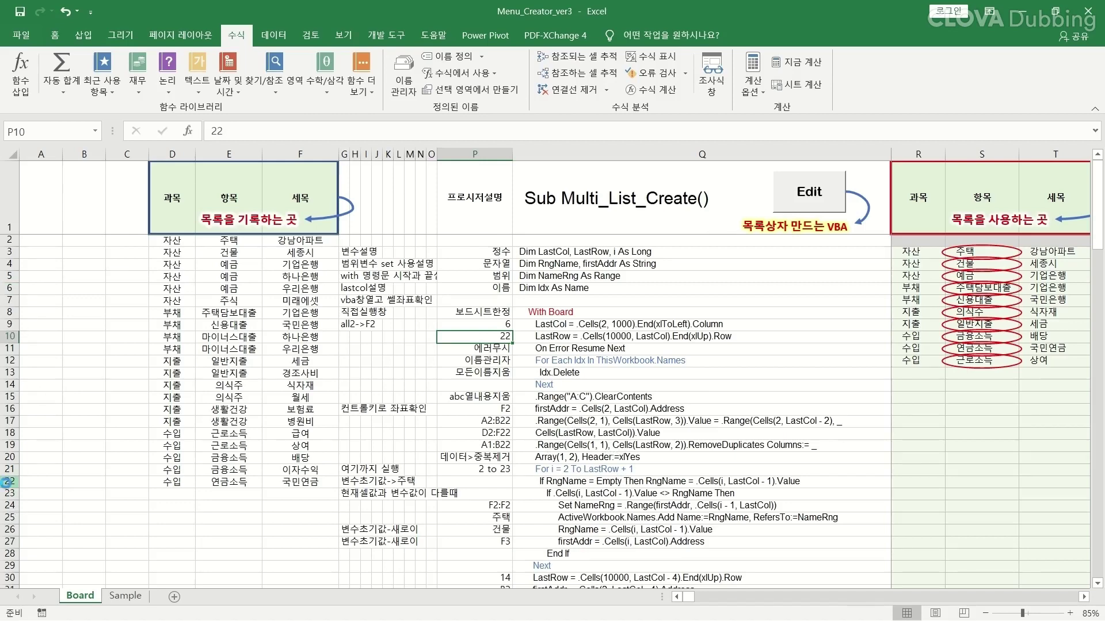
Locate the intersection of row 22 and column F, and match the source range D2:F22 to its note in P18
left_click(3, 484)
left_click(311, 154, "ctrl")
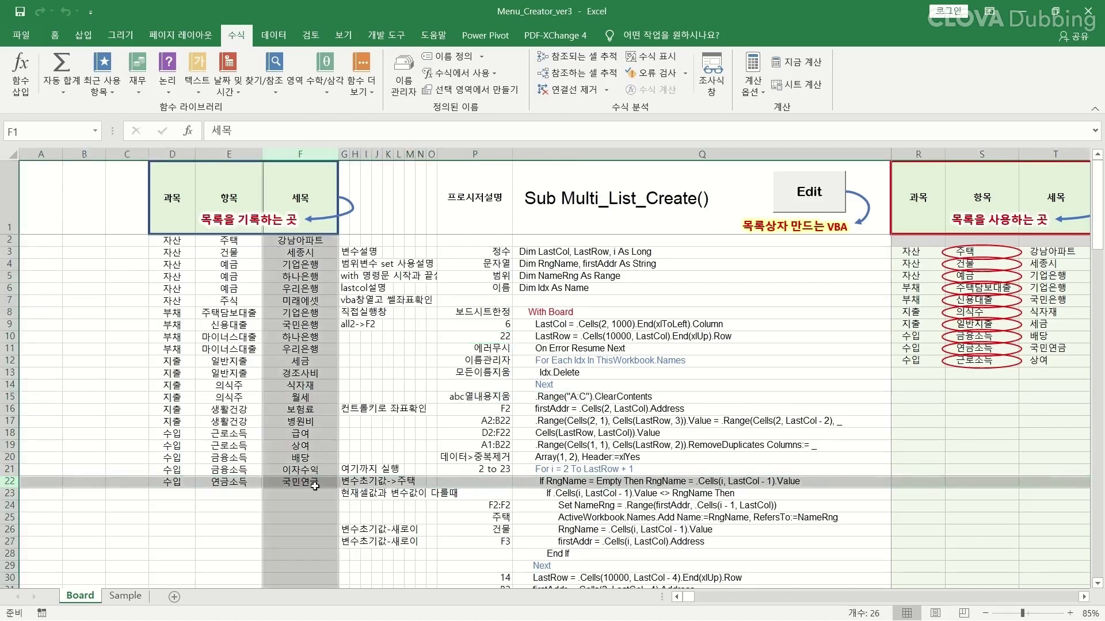
left_click(315, 486)
left_click_drag(171, 240, 300, 484)
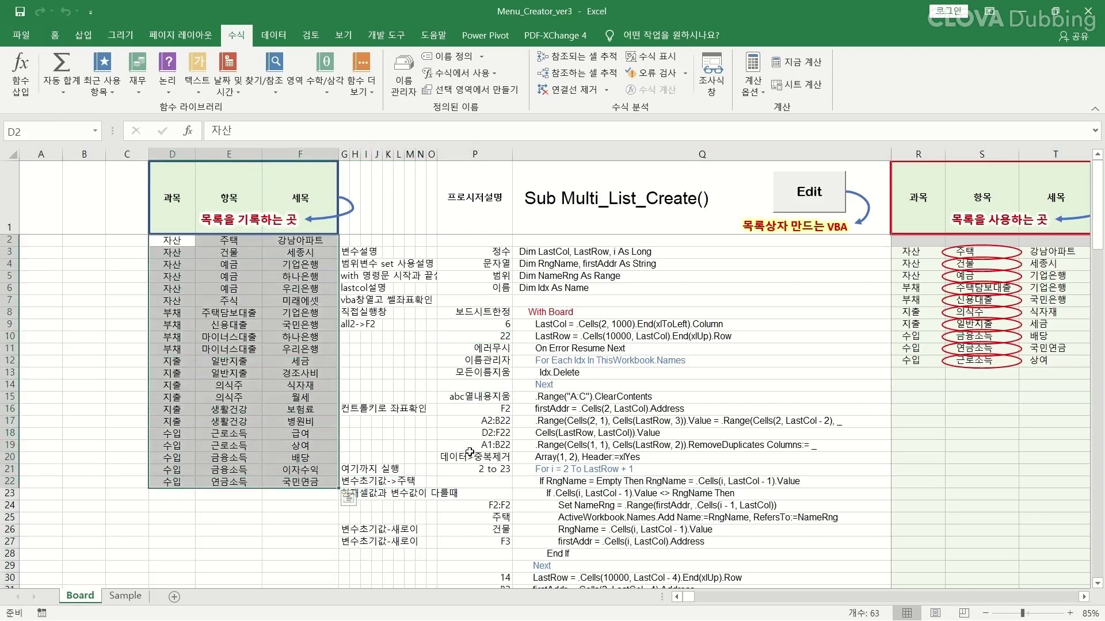
left_click(491, 437)
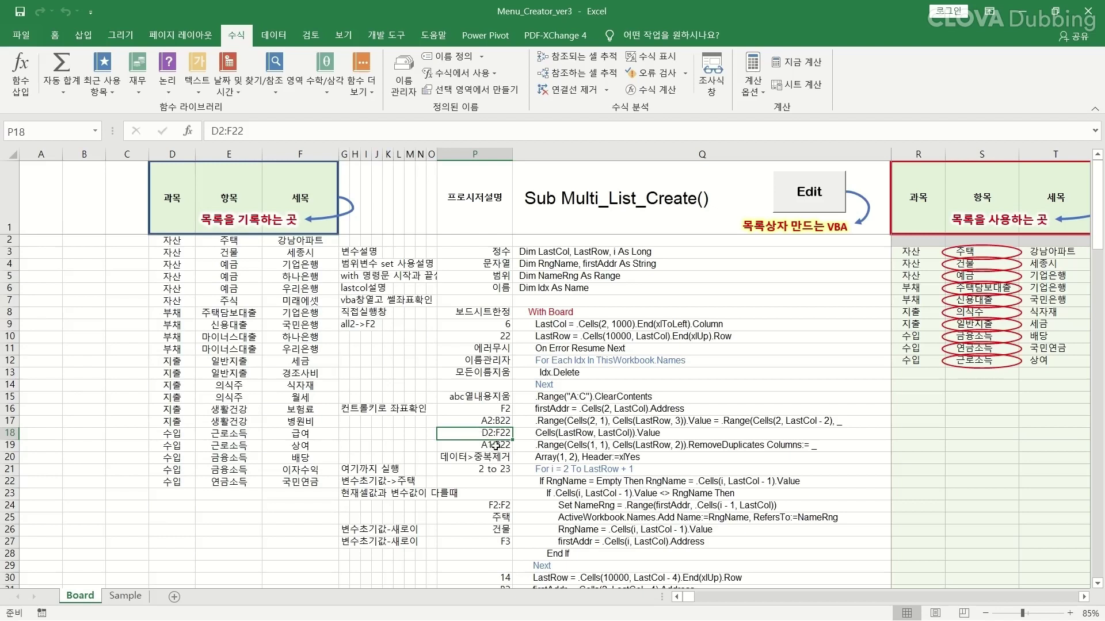
left_click(495, 446)
left_click(501, 436)
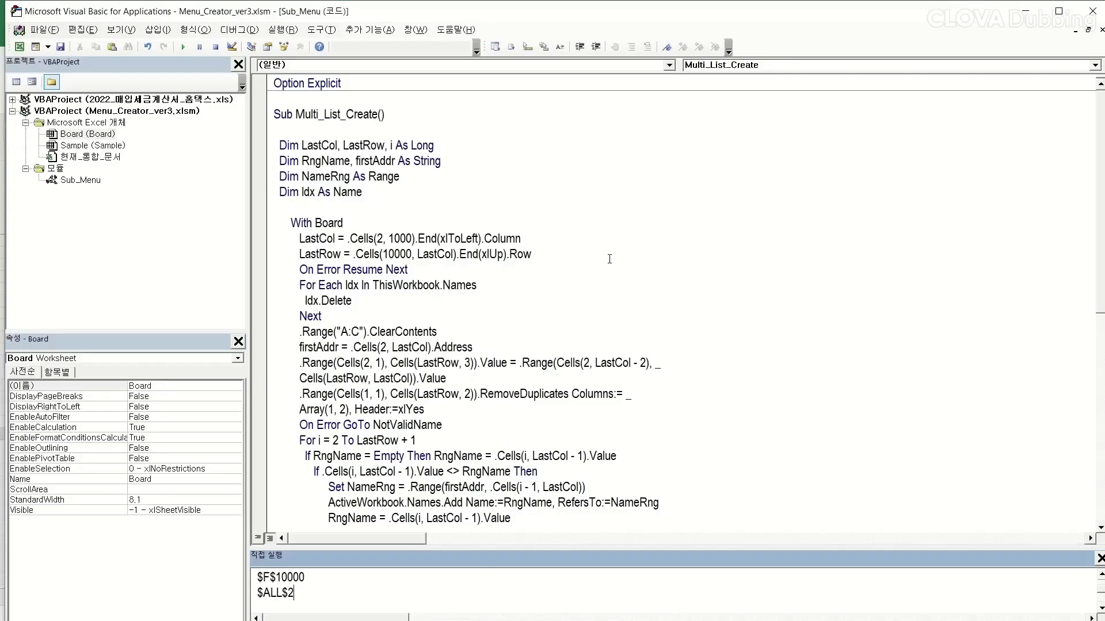
In the VBA editor, step through Multi_List_Create line by line up to the Idx.Delete statement
key("F8")
key("F8")
key("F8")
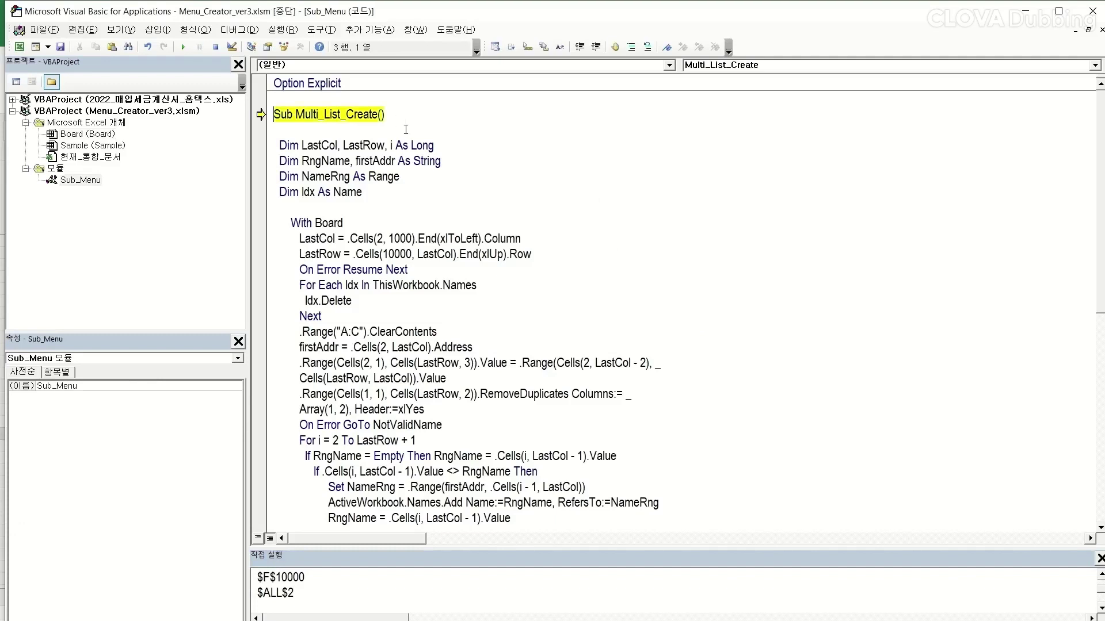
key("F8")
key("F8")
key("F8")
key("F8")
key("F8")
key("F8")
key("F8")
key("F8")
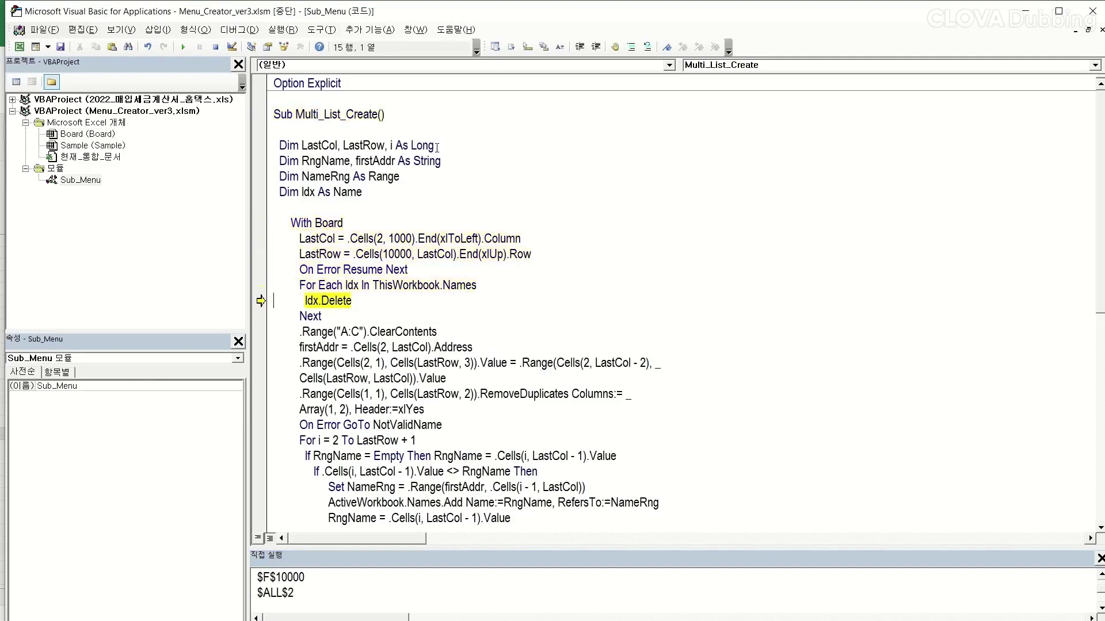
Step through the For Each loop that deletes the workbook names, up to the Range("A:C").ClearContents statement
key("F8")
key("F8")
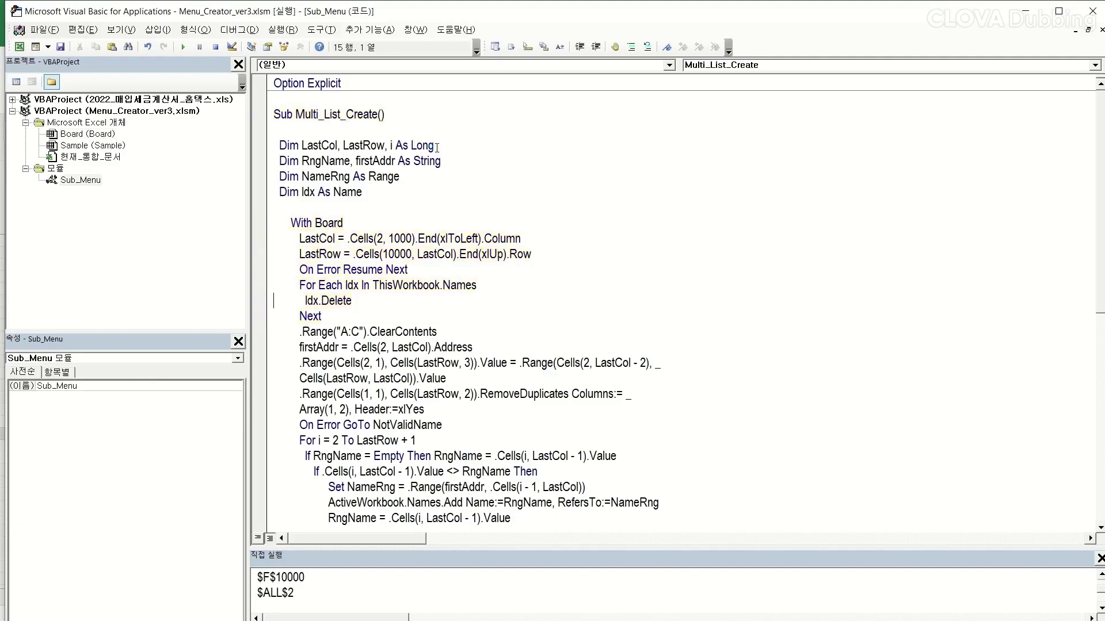
key("F8")
key("F8")
key("F8")
key("F8")
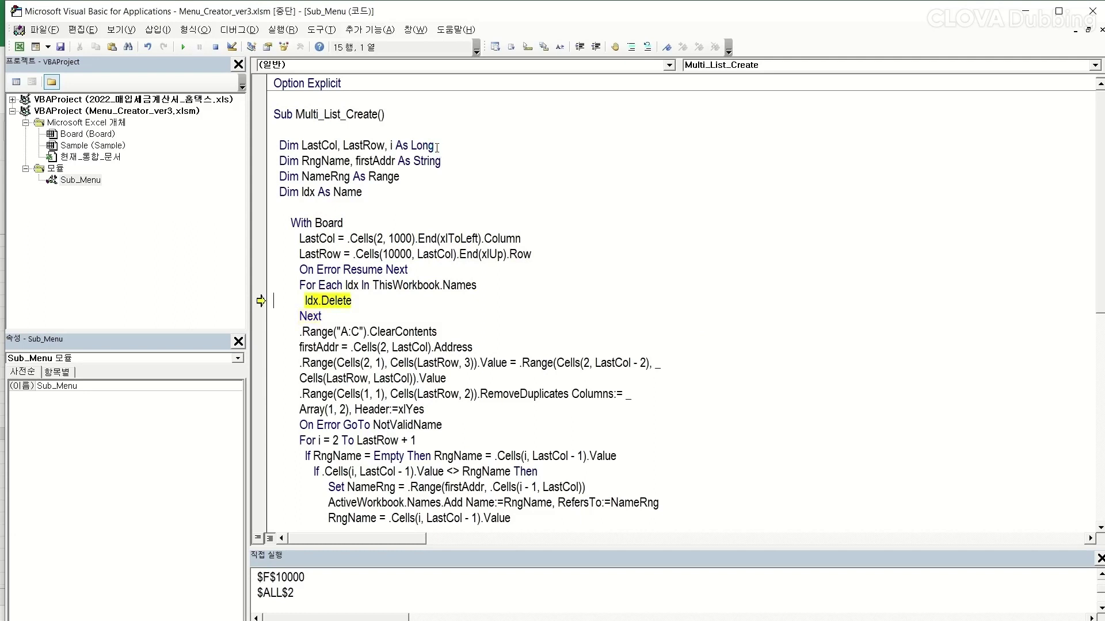
key("F8")
key("F8")
key("F8")
key("F8")
key("F8")
key("F8")
key("F8")
key("F8")
key("F8")
key("F8")
key("F8")
key("F8")
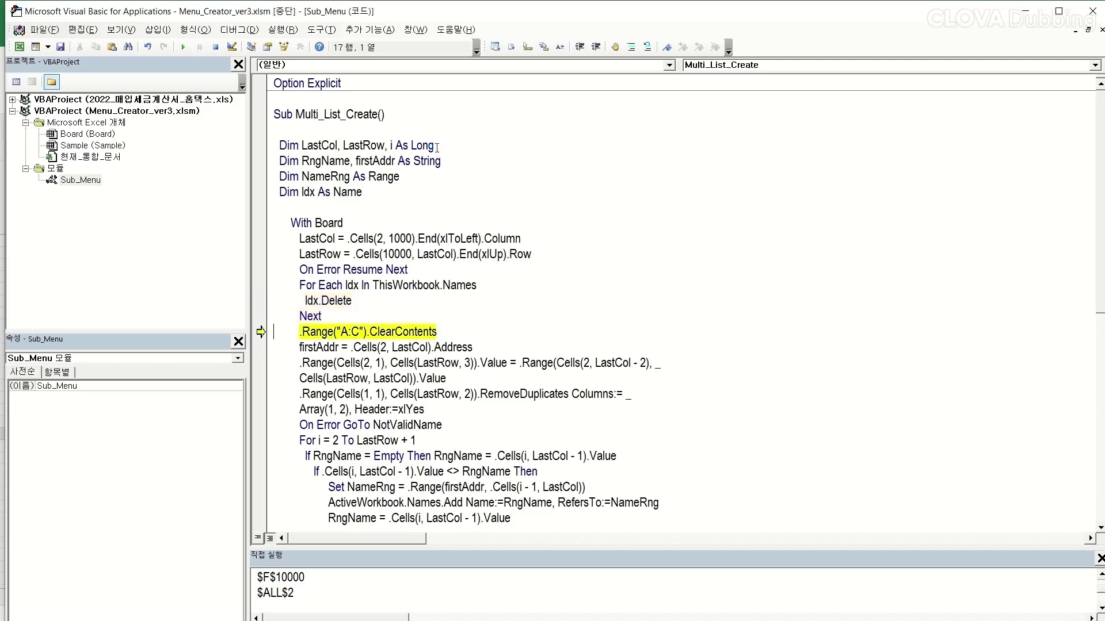
Step through the statements that clear columns A:C and copy the source list values into them, up to RemoveDuplicates
key("F8")
key("F8")
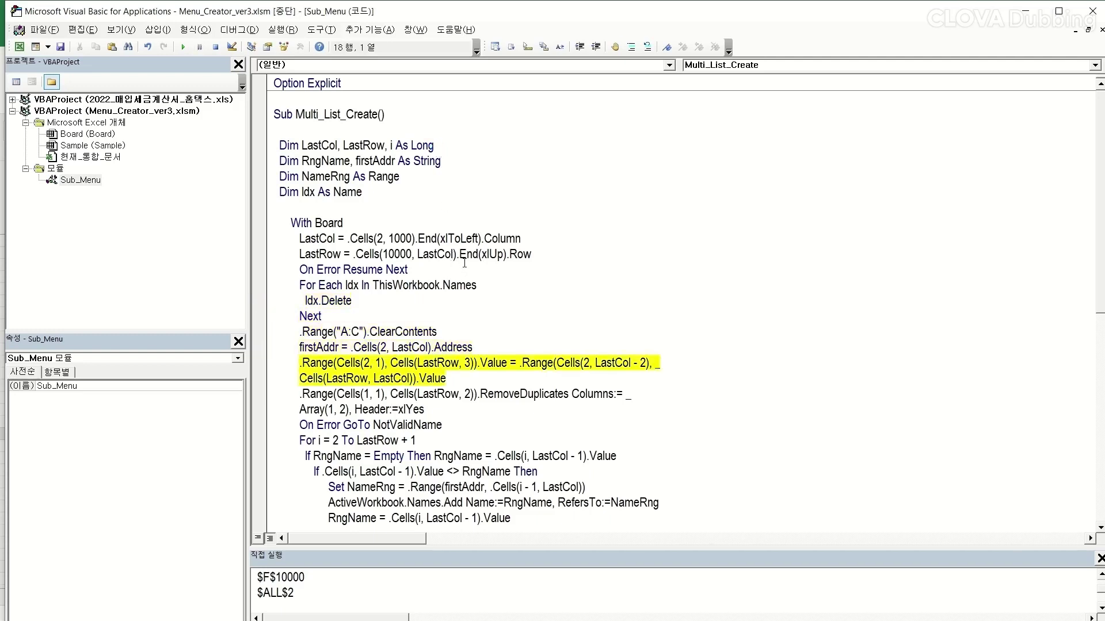
key("F8")
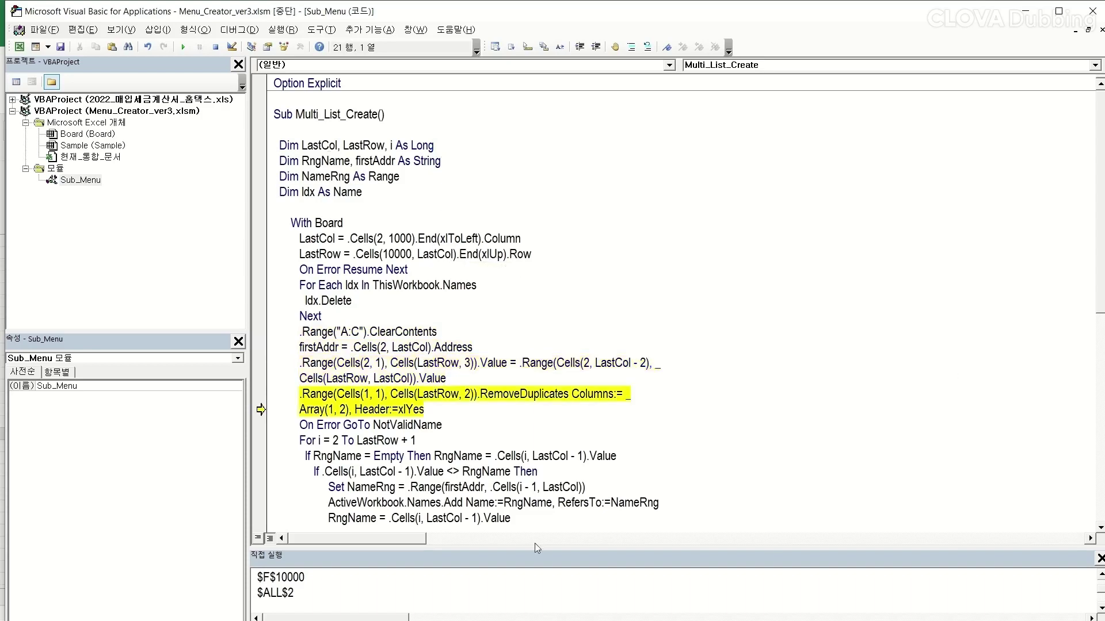
Return to the worksheet and compare source range D2:F22 with the copy in A2:C22 and the range notes in P17:P19
key("alt+F11")
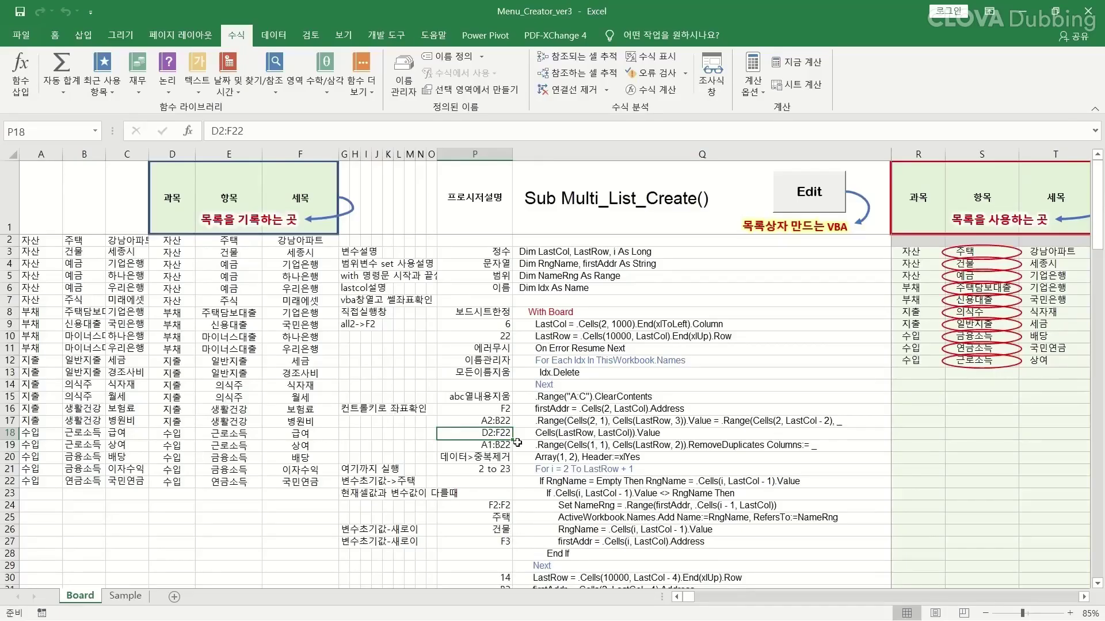
left_click(652, 433)
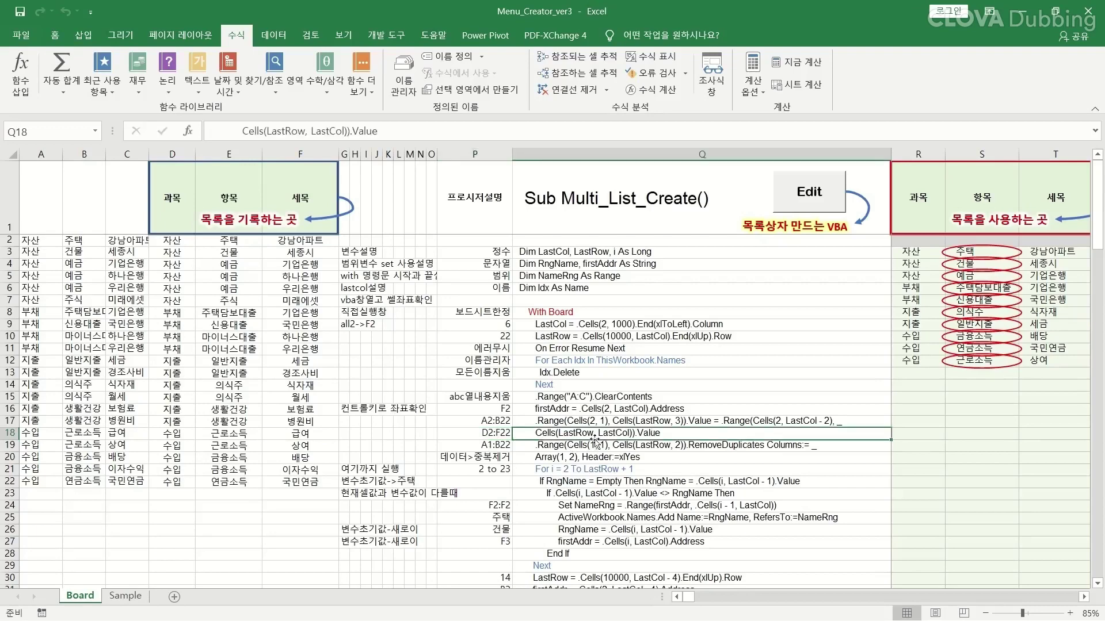
left_click(498, 432)
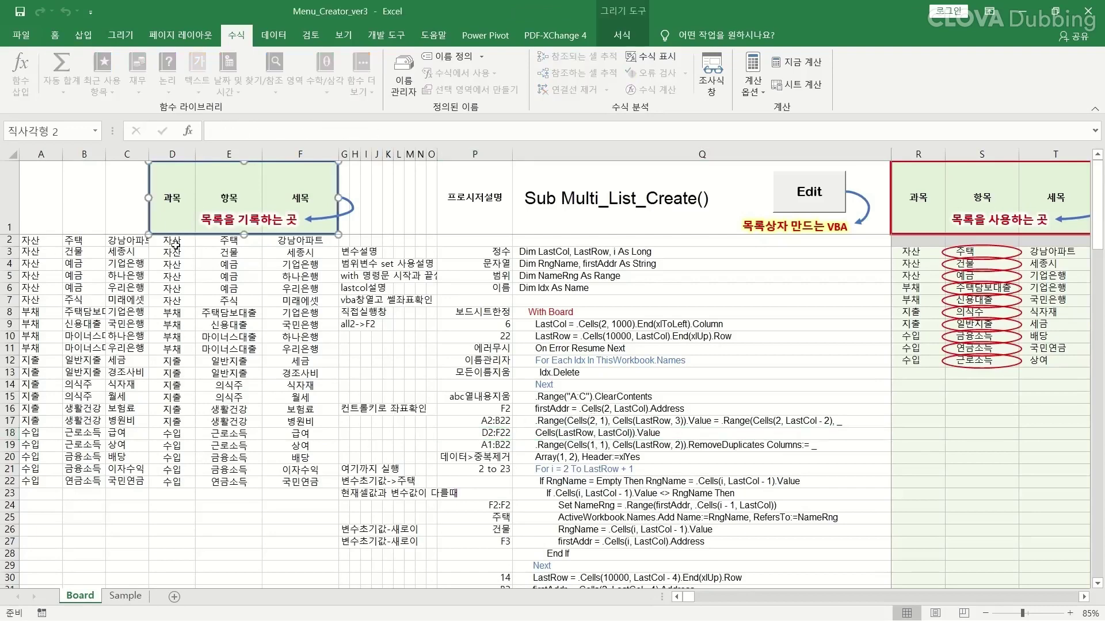
left_click_drag(171, 240, 302, 490)
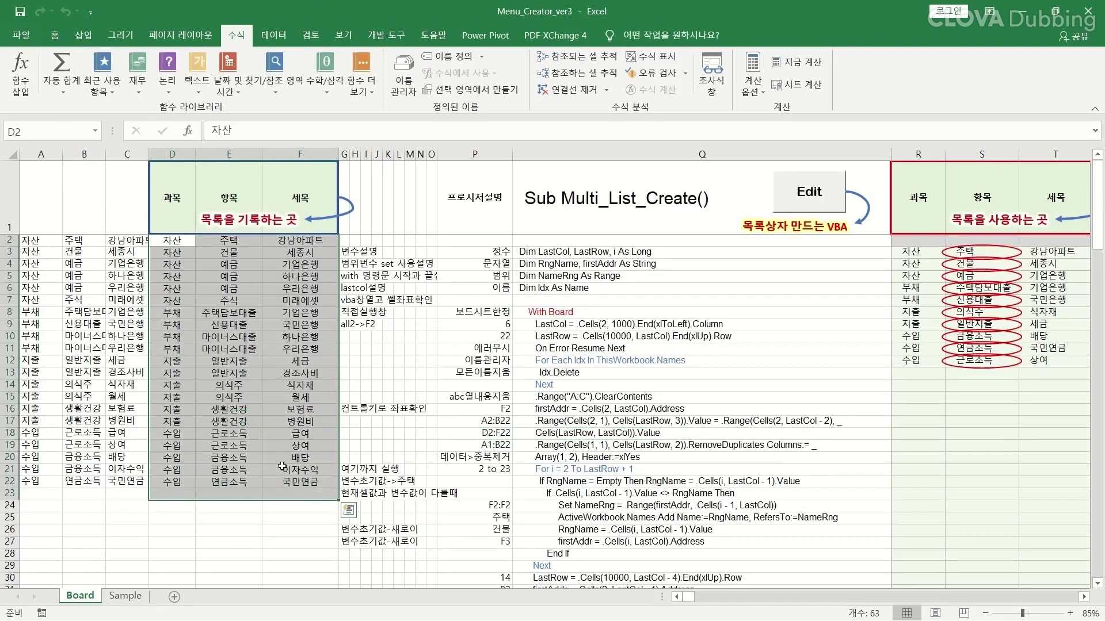
left_click_drag(174, 243, 302, 485)
left_click_drag(32, 240, 141, 484)
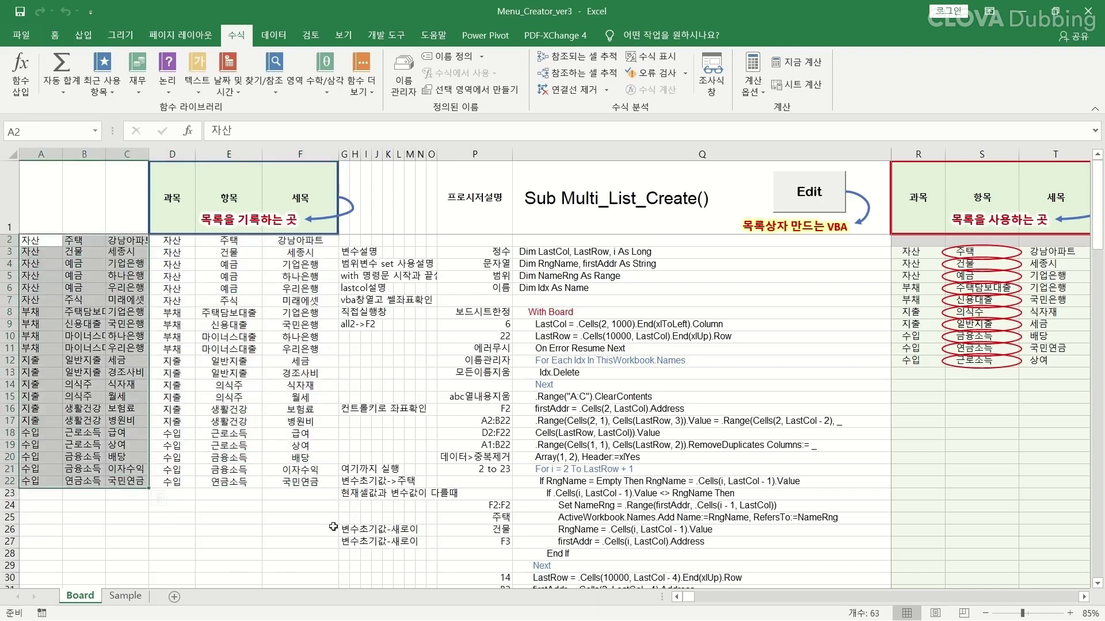
left_click(483, 445)
left_click(486, 434)
left_click(492, 422)
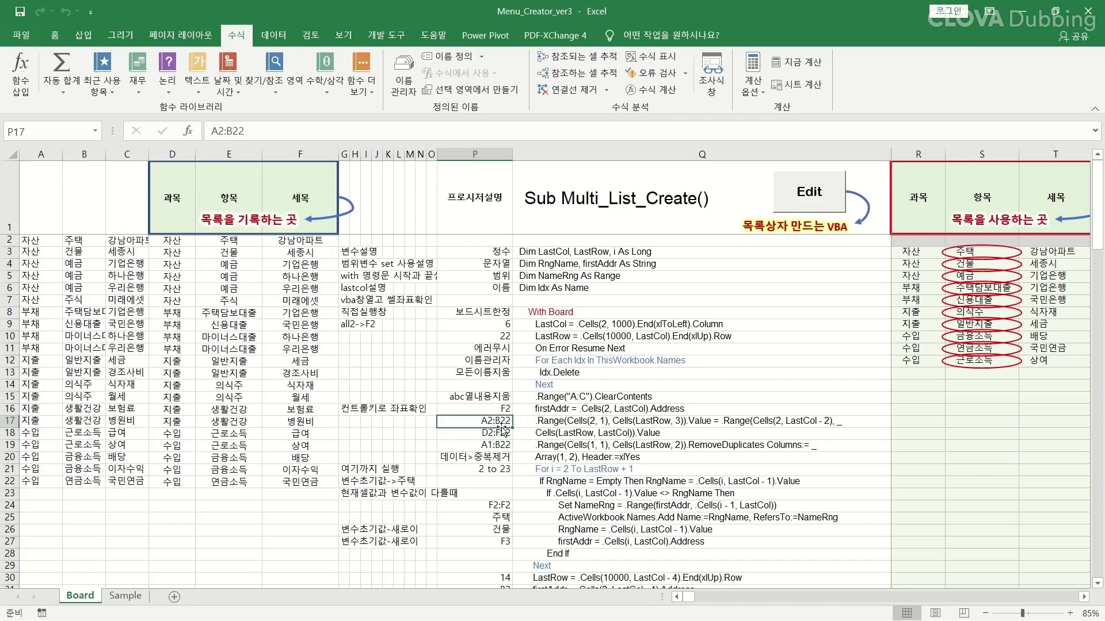
Examine the Cells(1, 1) and Cells(LastRow, 2) arguments in cell Q19's RemoveDuplicates line
left_click(588, 445)
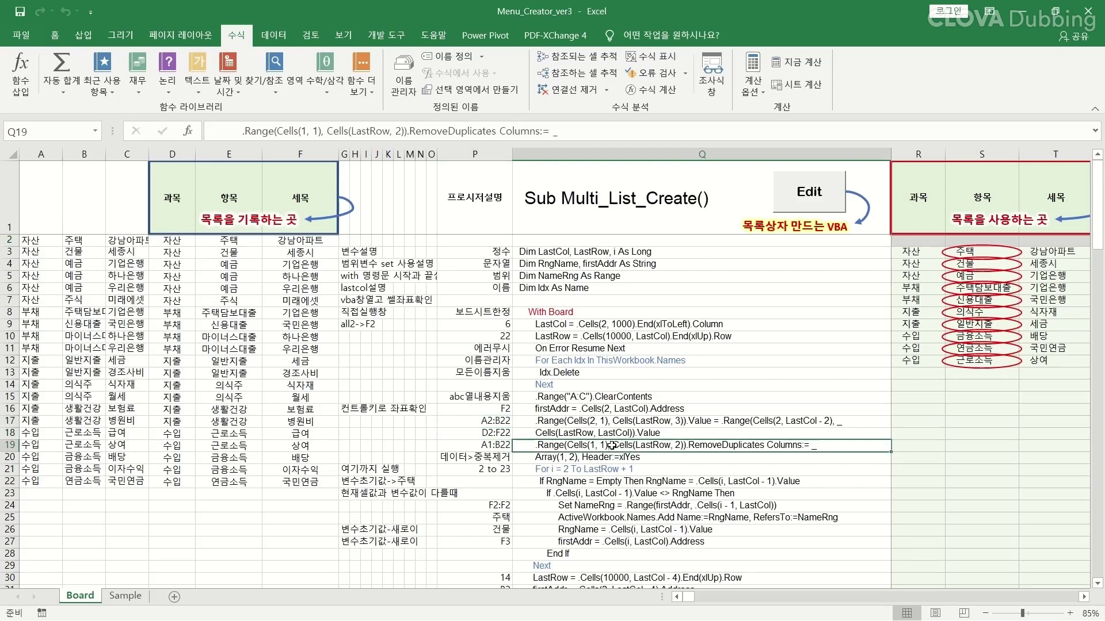
double_click(600, 445)
left_click_drag(589, 445, 601, 443)
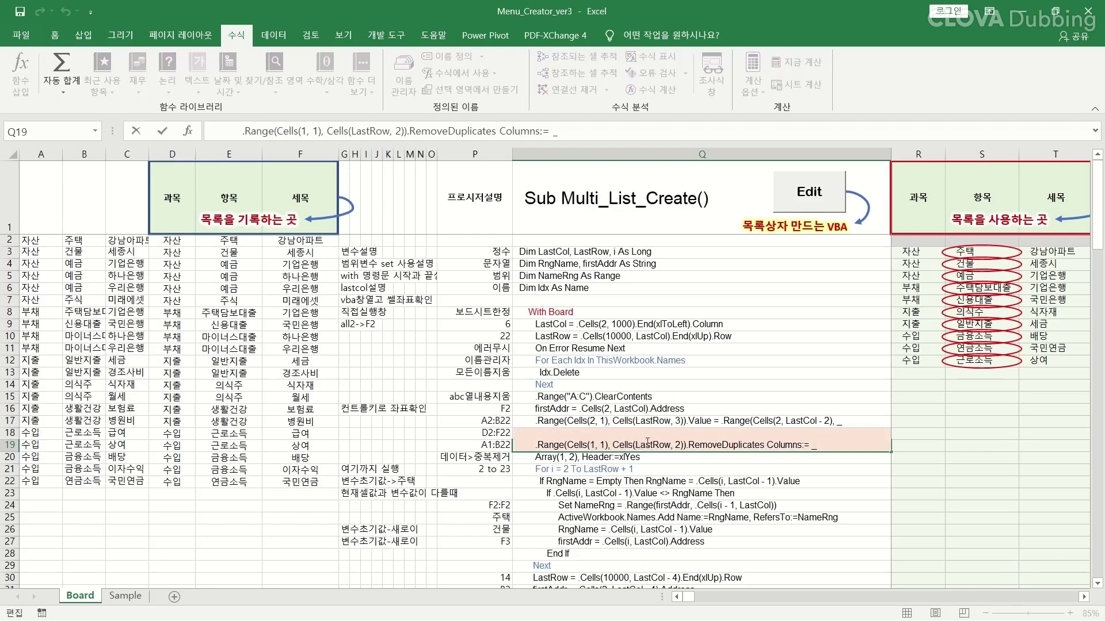
left_click_drag(648, 442, 678, 442)
Locate the corner cells A1 and B22 on the sheet and select the range A1:B22 they define
left_click(46, 205)
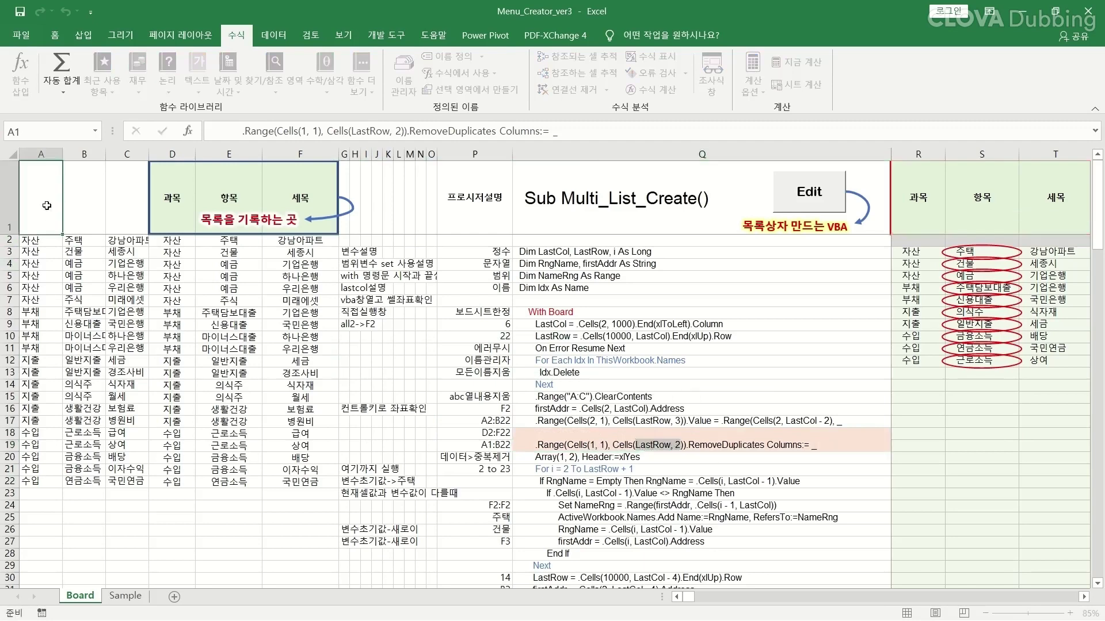
left_click(89, 481, "ctrl")
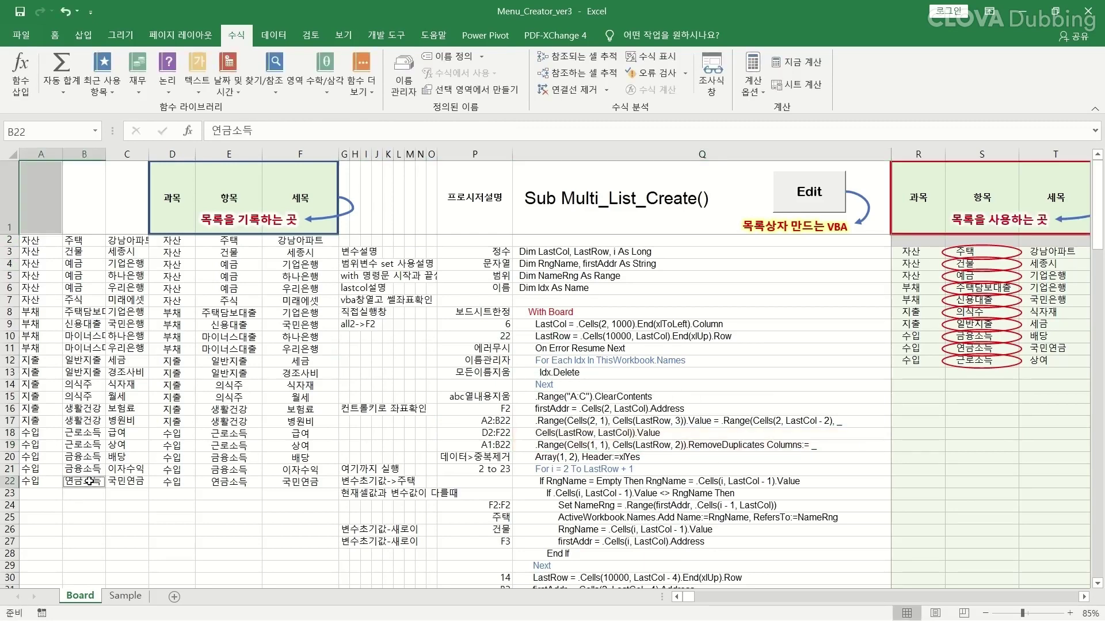
left_click(9, 481, "ctrl")
left_click(51, 154, "ctrl")
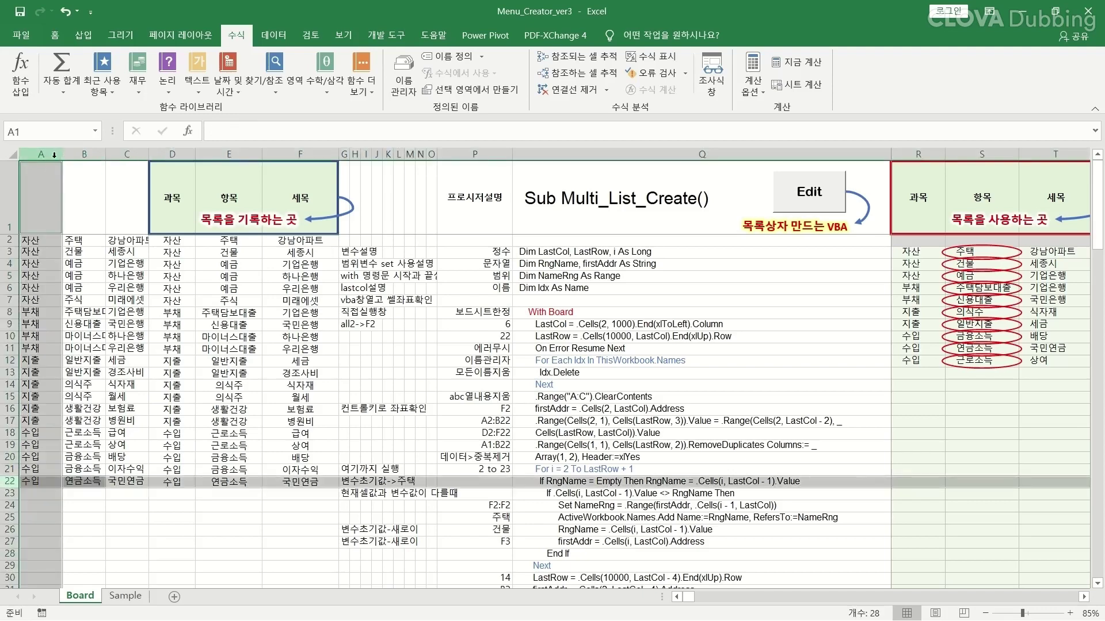
left_click_drag(39, 199, 75, 484)
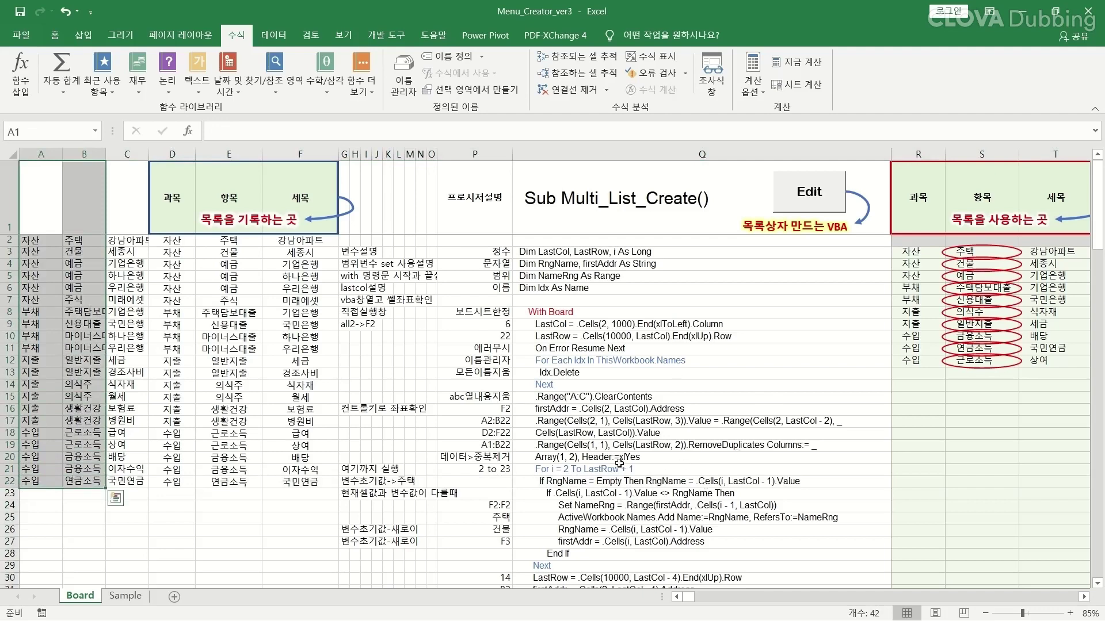
Examine the RemoveDuplicates Columns argument in Q19, its Array(1, 2) continuation in Q20, and the note in P20
left_click(725, 446)
double_click(722, 446)
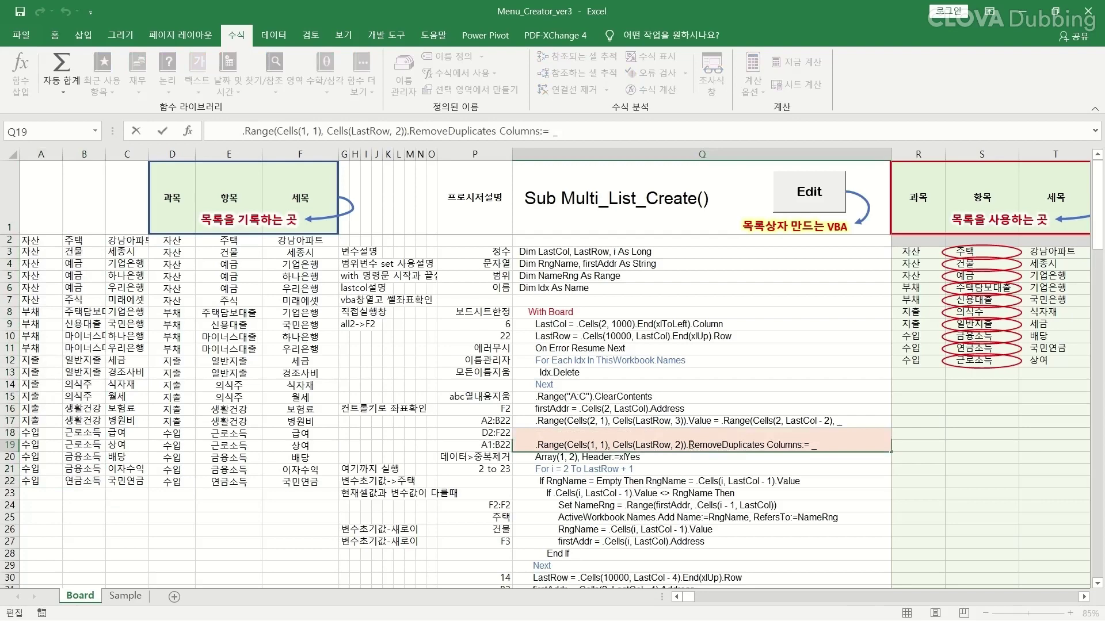
left_click_drag(691, 445, 794, 445)
left_click(567, 458)
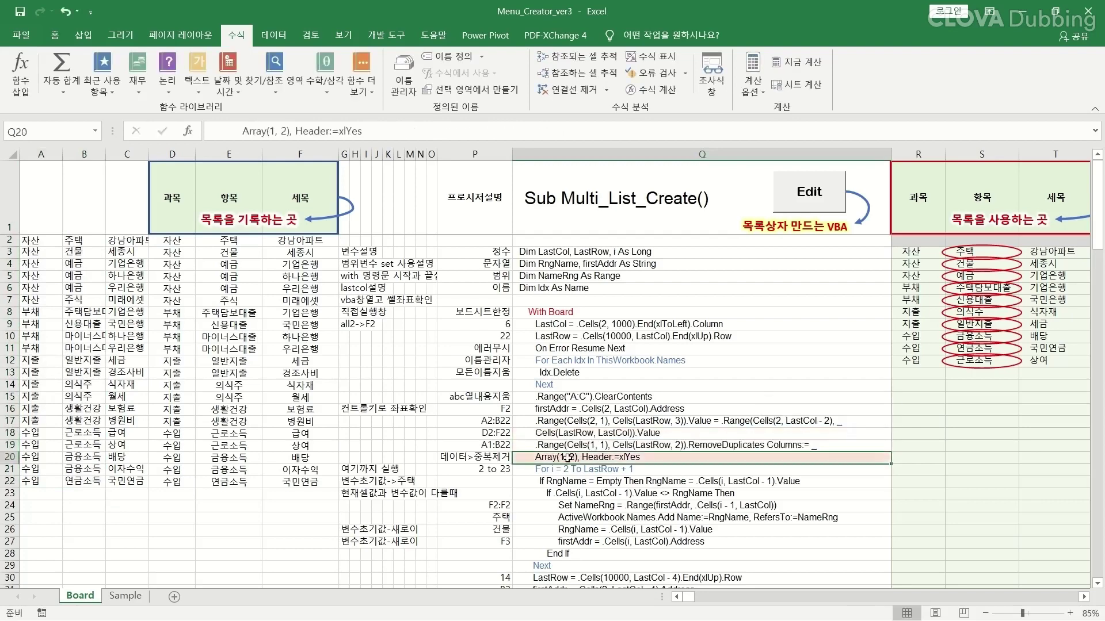
left_click(483, 457)
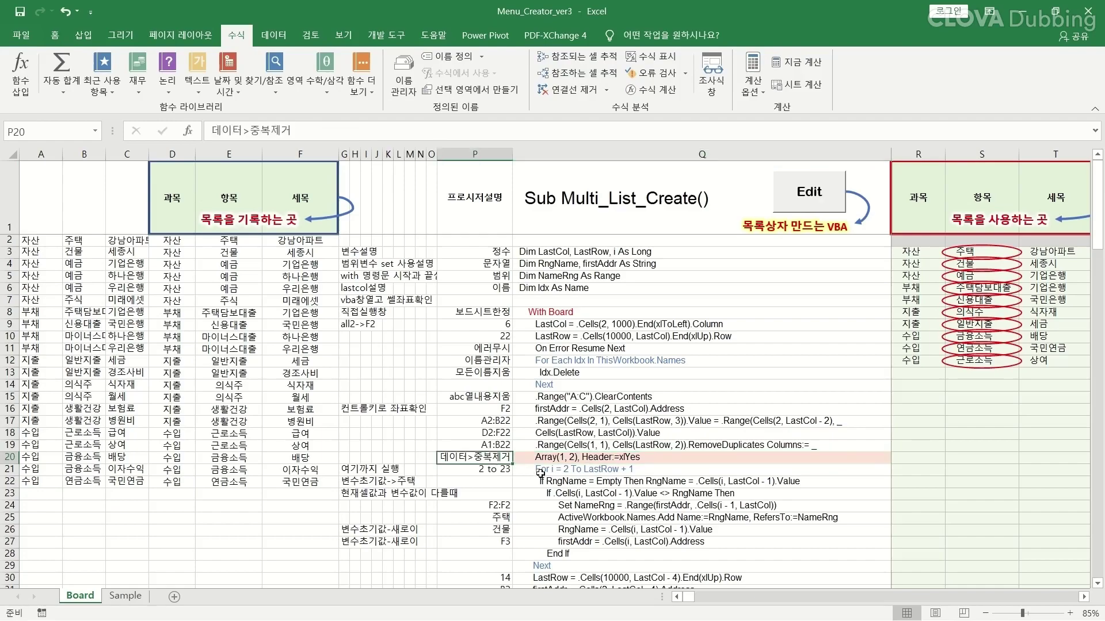
In the VBA editor, execute the RemoveDuplicates statement of the paused macro and return to the worksheet
key("alt+F11")
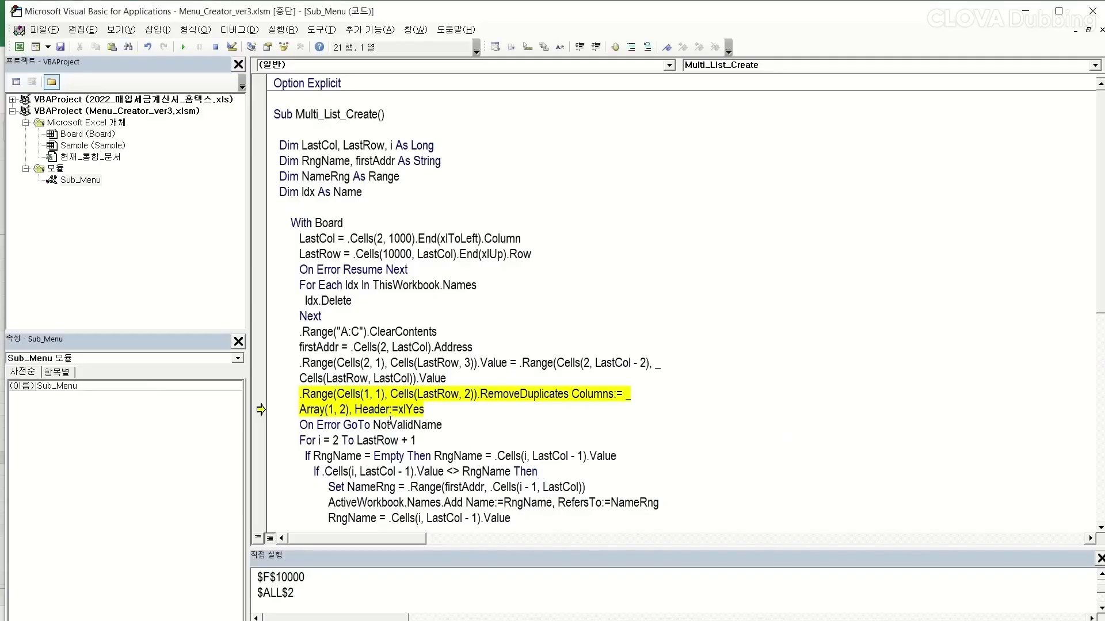
key("F8")
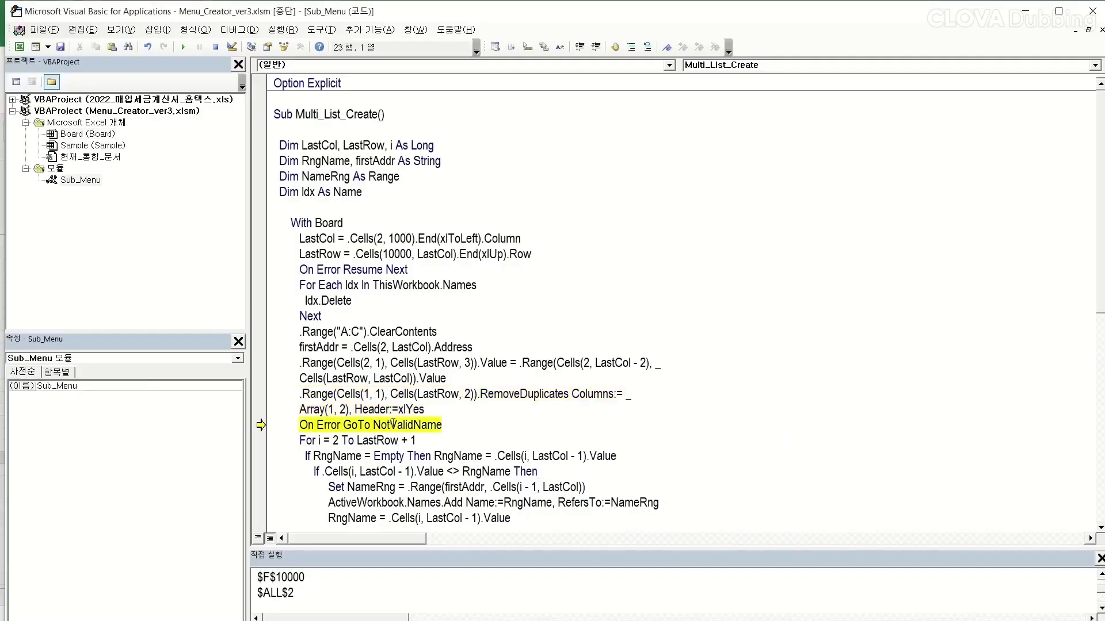
key("alt+F11")
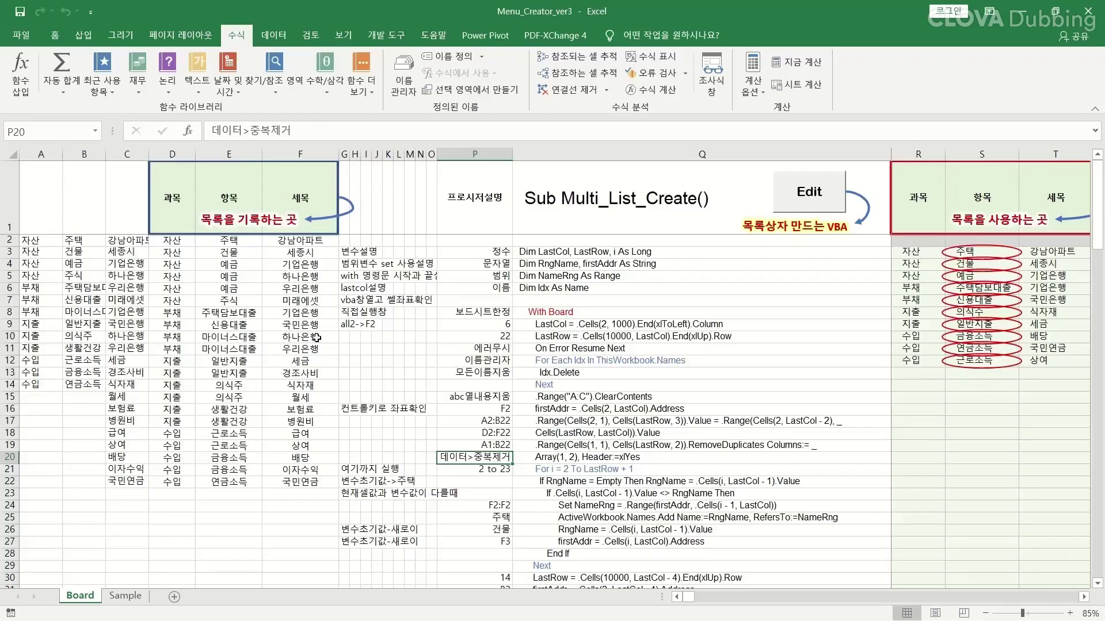
Compare the deduplicated entries in columns A and B with the original 항목 list in E2:E22
left_click_drag(76, 241, 82, 384)
left_click_drag(32, 240, 34, 385)
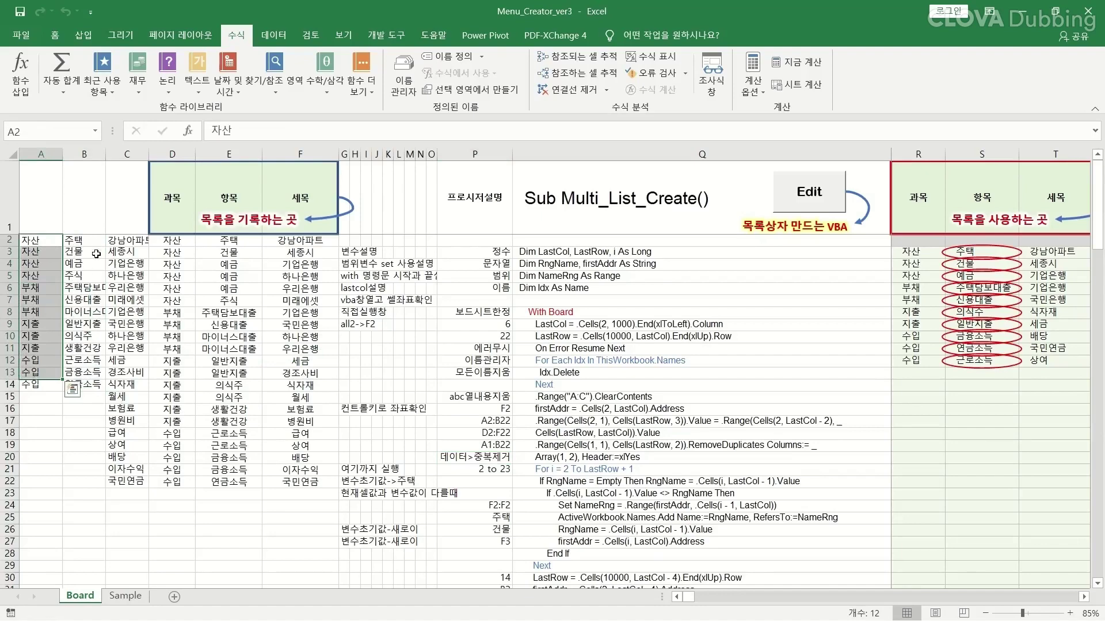
left_click_drag(91, 241, 94, 382)
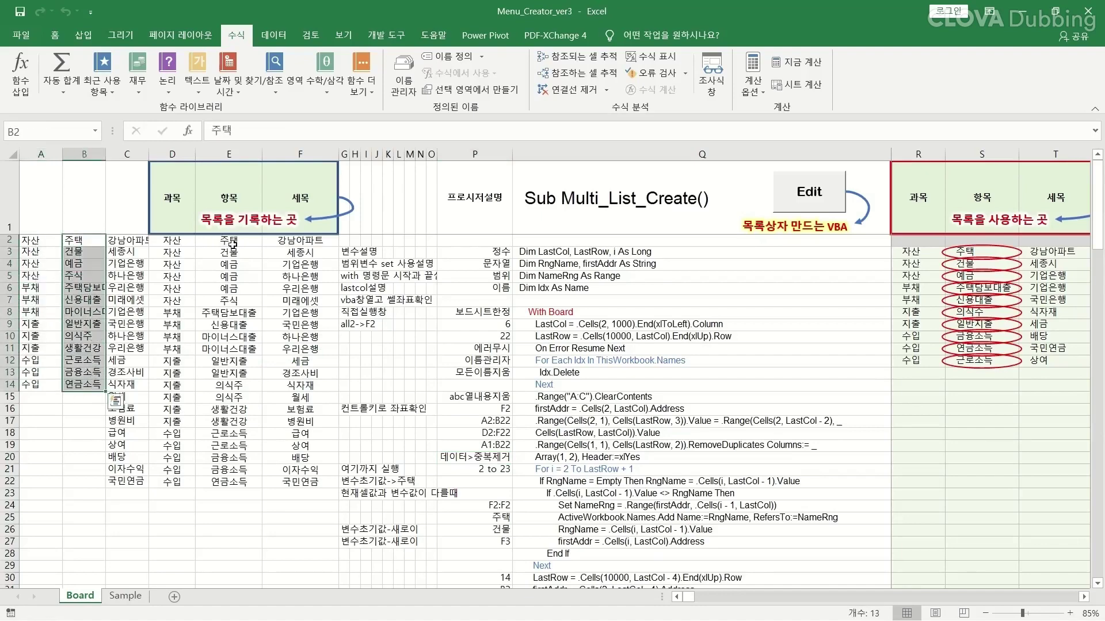
left_click_drag(232, 244, 225, 482)
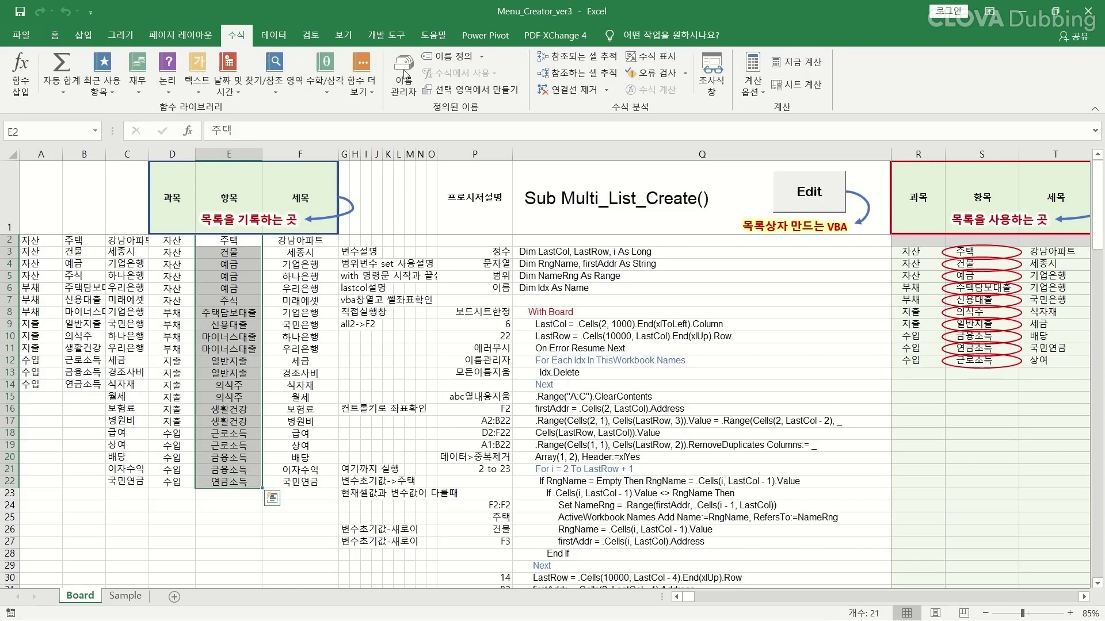
left_click(274, 34)
left_click(585, 81)
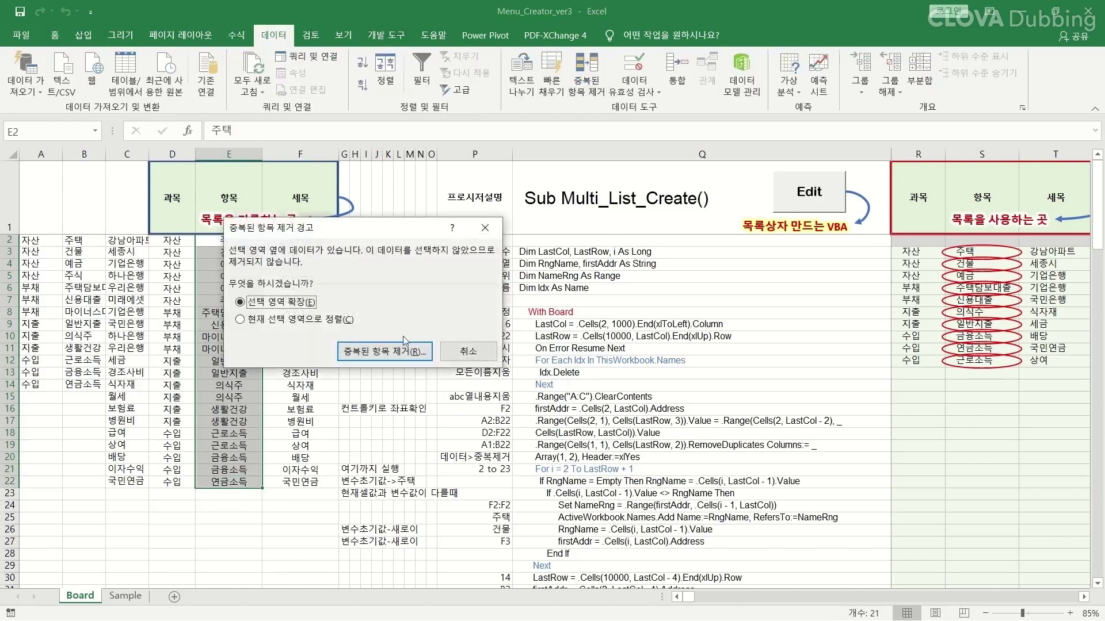
left_click(388, 351)
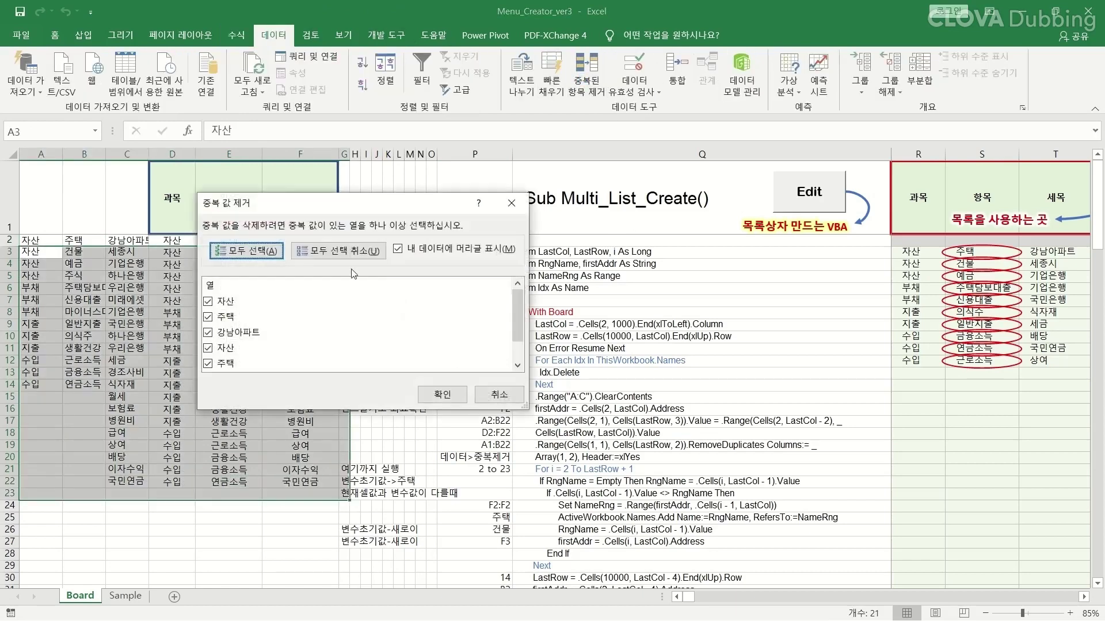
left_click(499, 394)
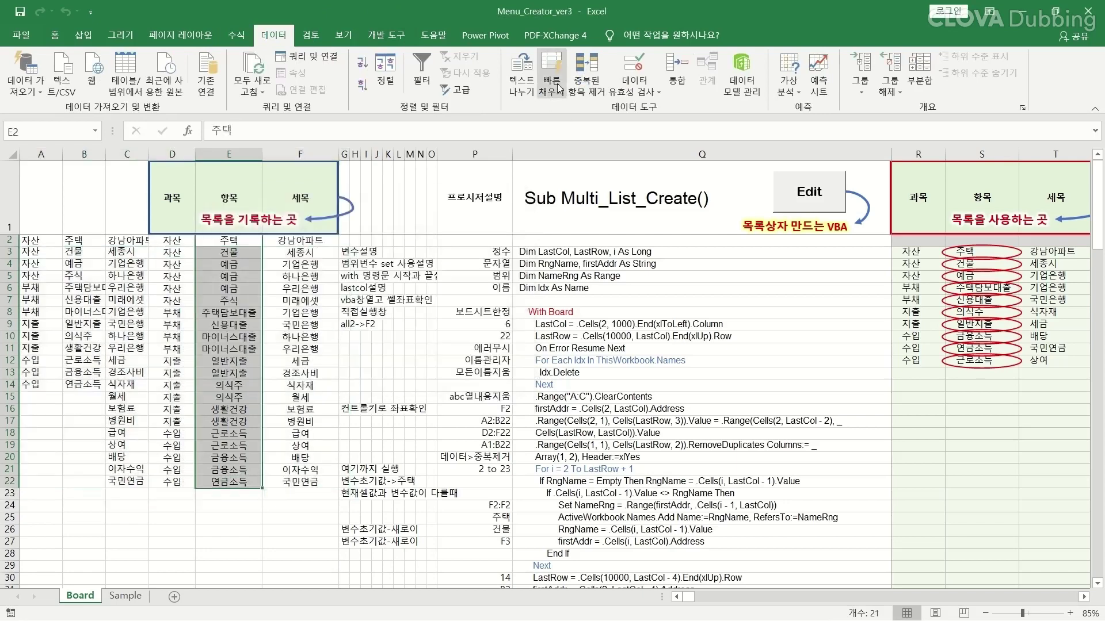
Remove duplicate entries from the 항목 cells E2:E22 only, without expanding the selection to the adjacent columns
left_click(586, 81)
left_click(243, 318)
left_click(382, 349)
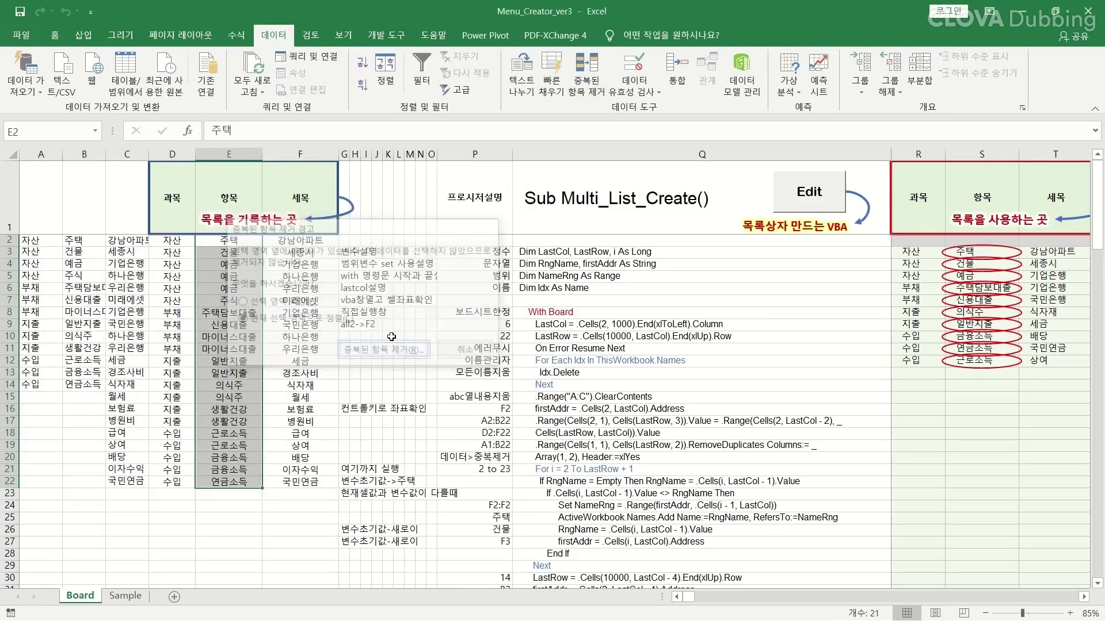
left_click(442, 395)
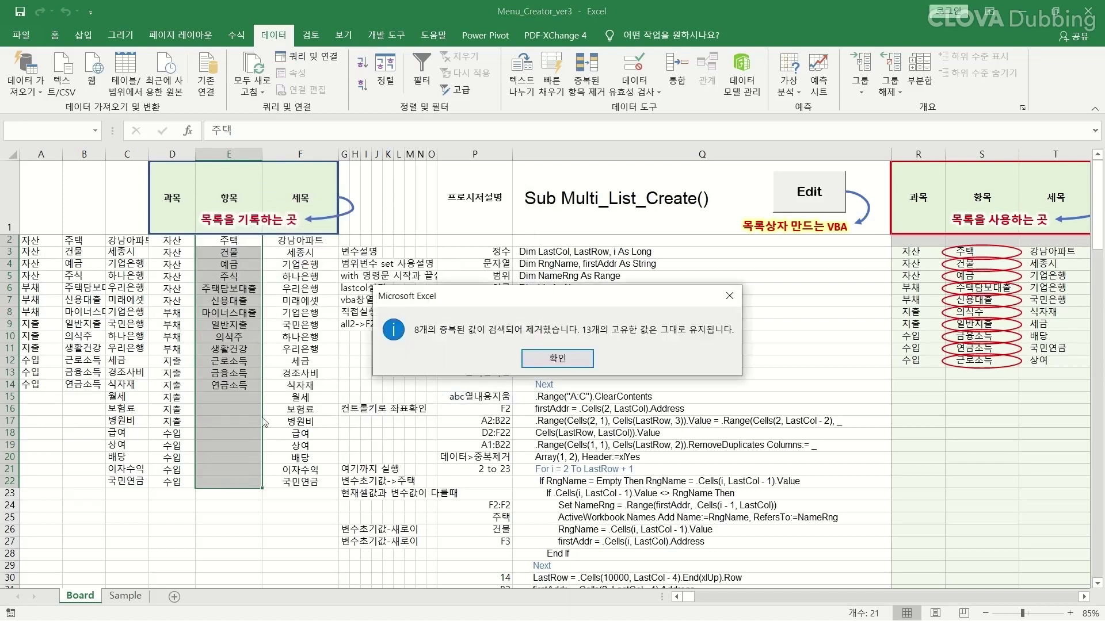
left_click(535, 359)
Compare the deduplicated 항목 entries in E2:E14 with the macro's list in B2:B14
left_click(233, 244)
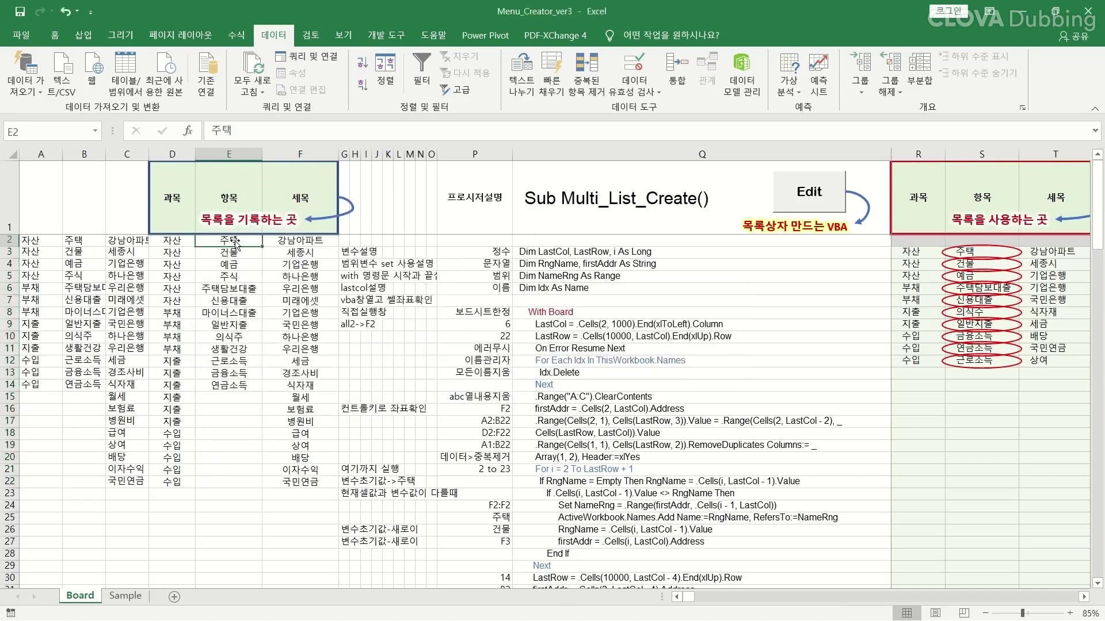
left_click_drag(235, 244, 230, 384)
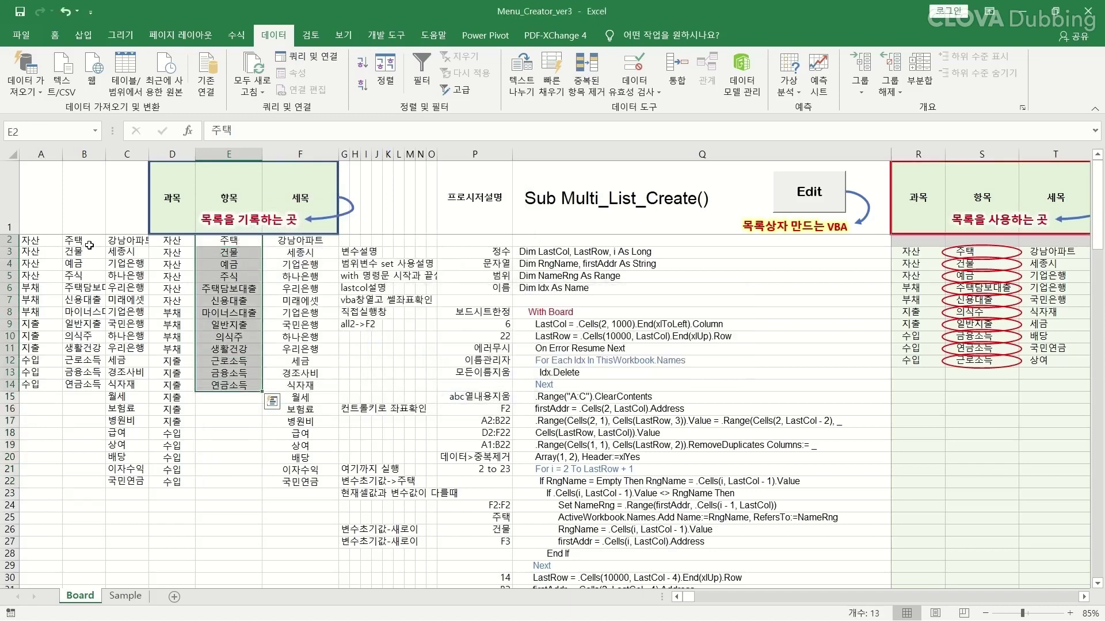
left_click_drag(89, 245, 86, 384)
Undo the duplicate removal in column E
left_click(66, 11)
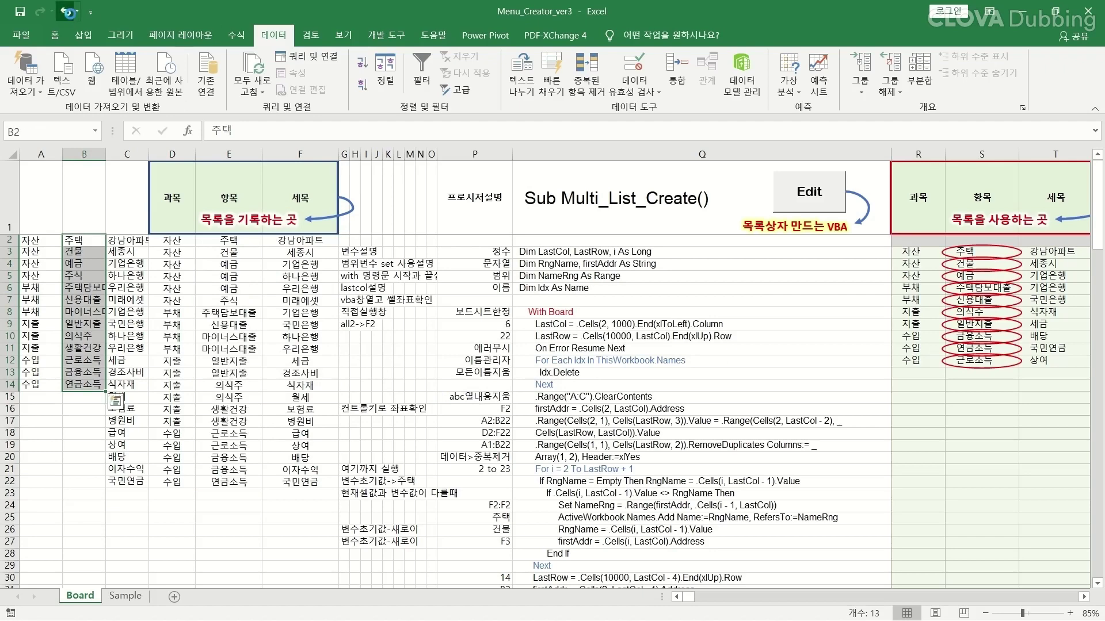
left_click(66, 11)
left_click(83, 420)
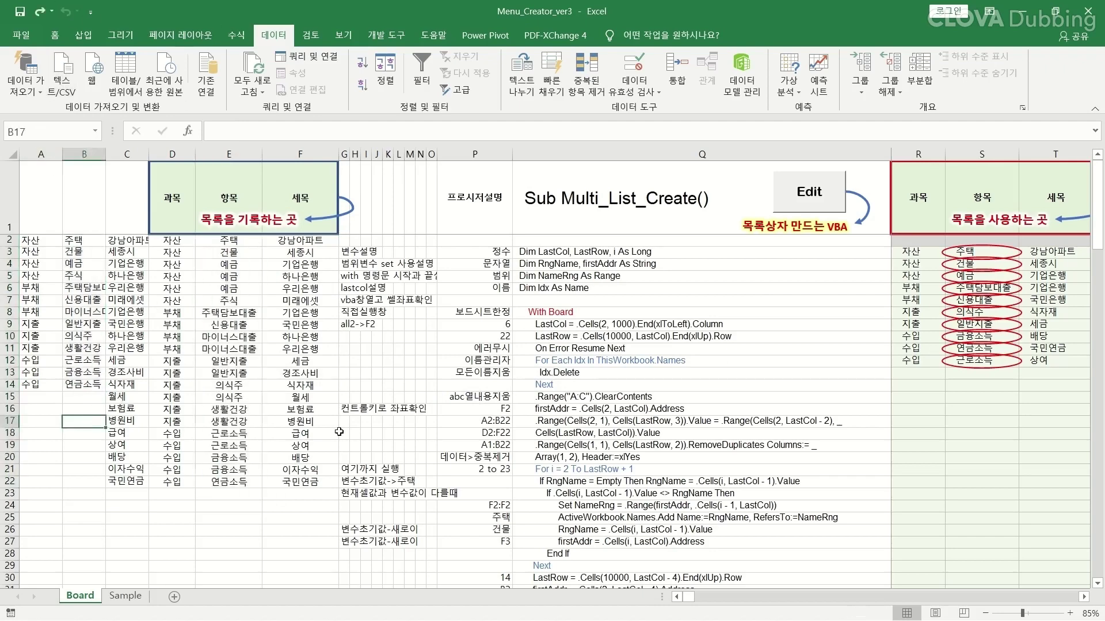
Examine the For i = 2 To LastRow + 1 loop in Q21, its LastRow + 1 limit, and the note in P21
scroll(531, 462, "down", 1)
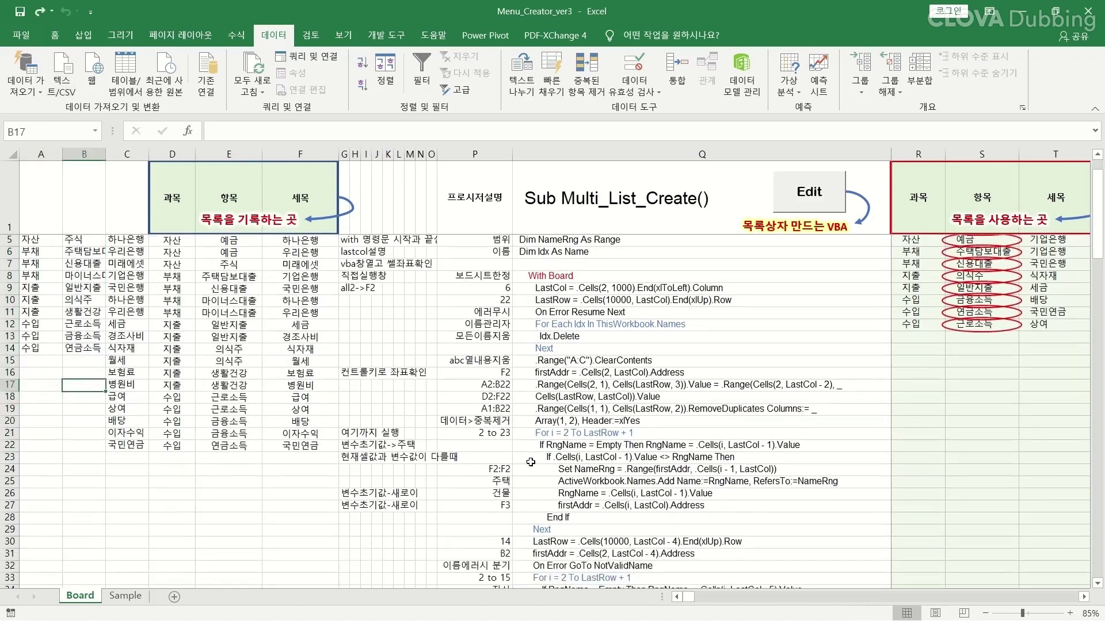
left_click(568, 434)
double_click(611, 432)
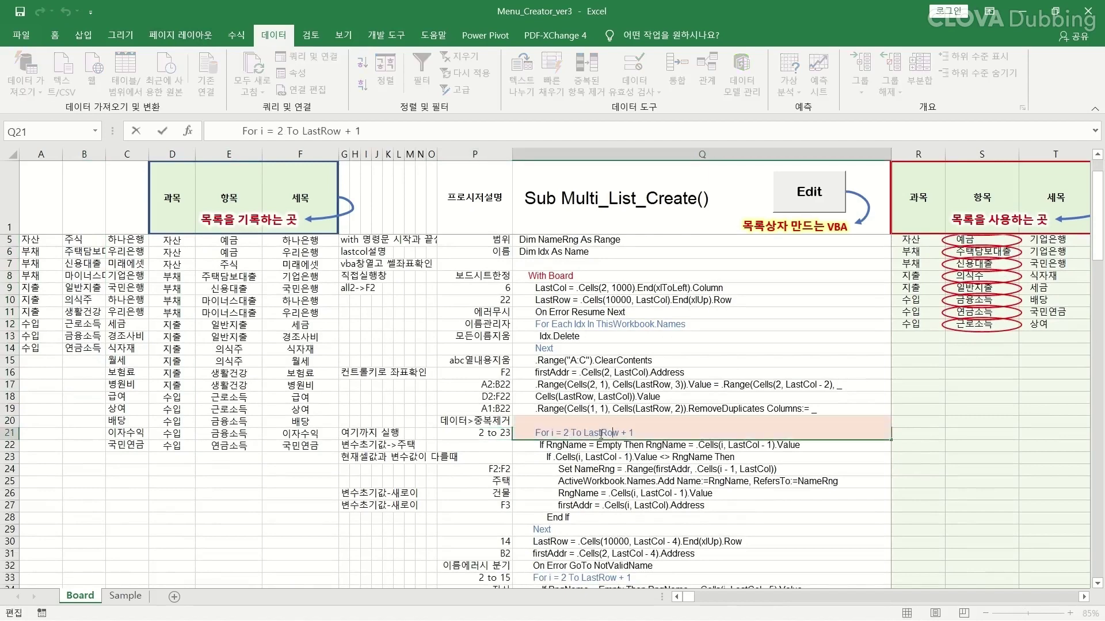
left_click_drag(585, 432, 625, 433)
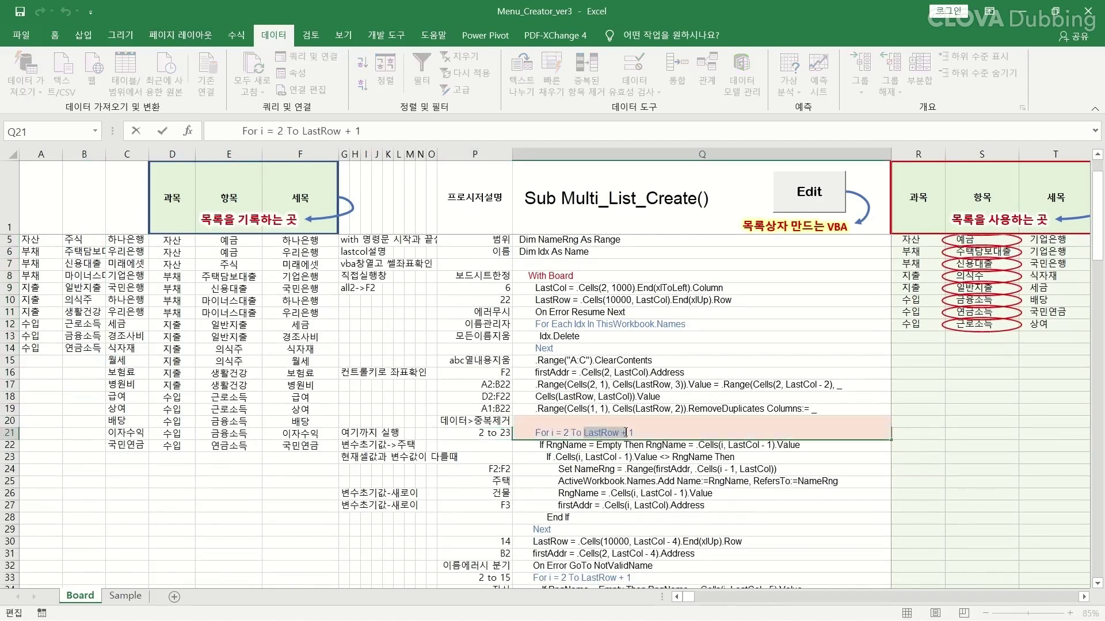
left_click(491, 434)
Examine the RngName variable in the If RngName = Empty statement in Q22 and its String declaration in Q4
left_click(603, 446)
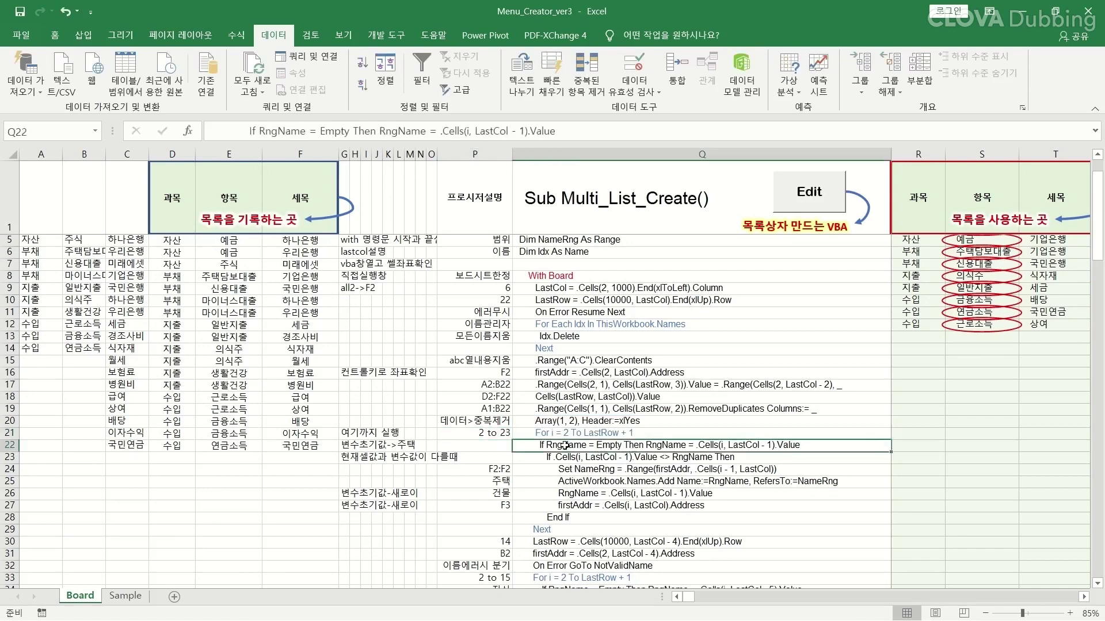
double_click(541, 445)
left_click_drag(546, 445, 586, 445)
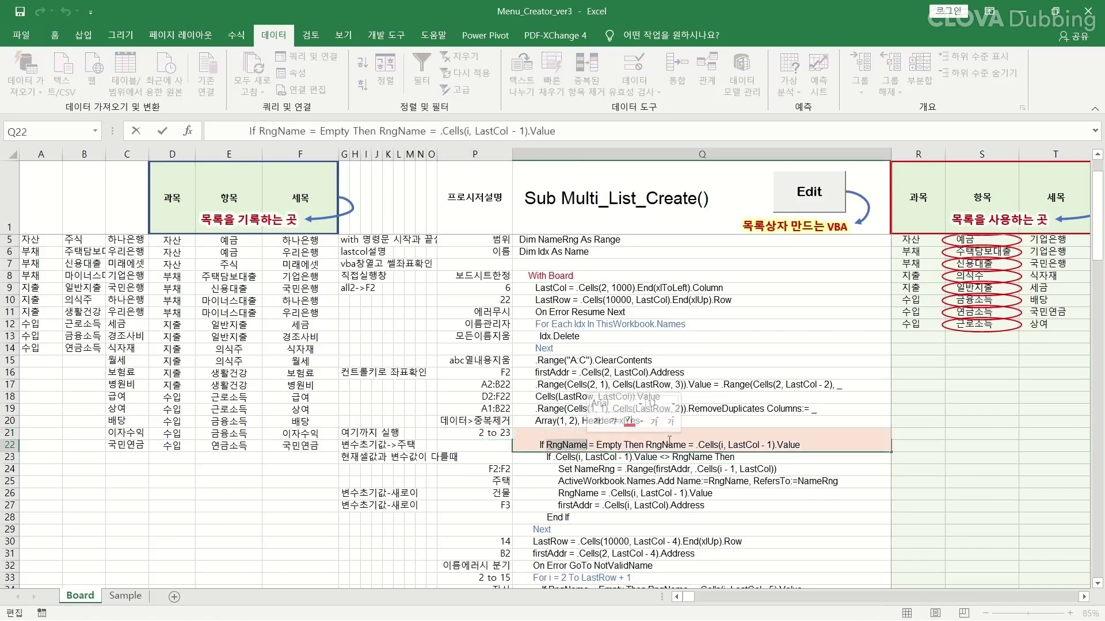
scroll(561, 265, "up", 1)
left_click(561, 264)
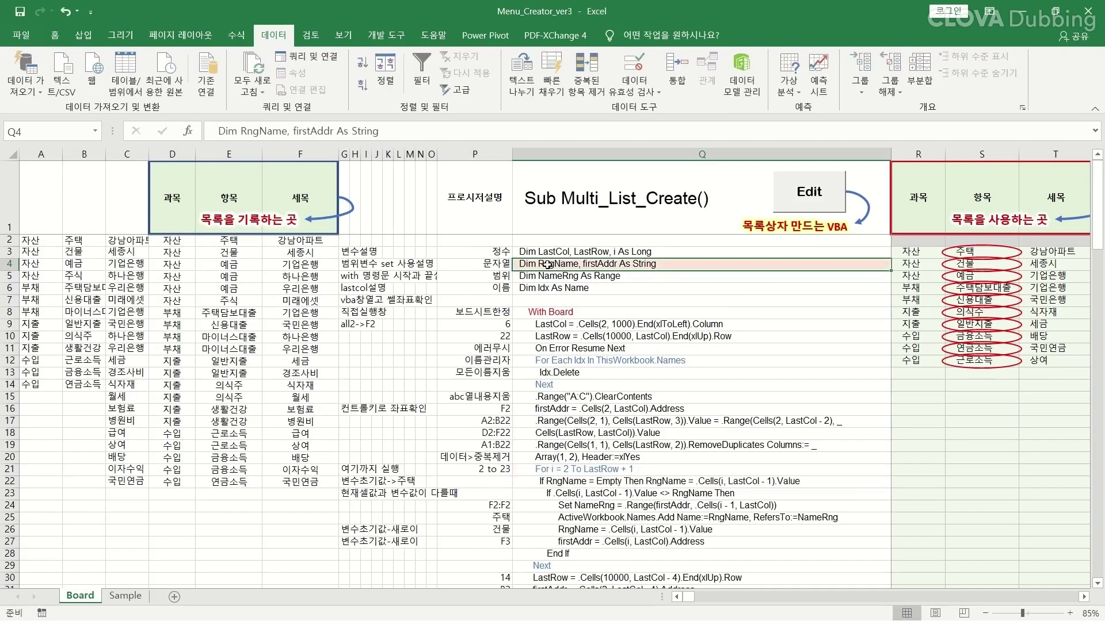
Examine the .Cells(i, LastCol - 1).Value expression in Q22 and locate the cell it refers to, row 2 of column E
left_click(568, 481)
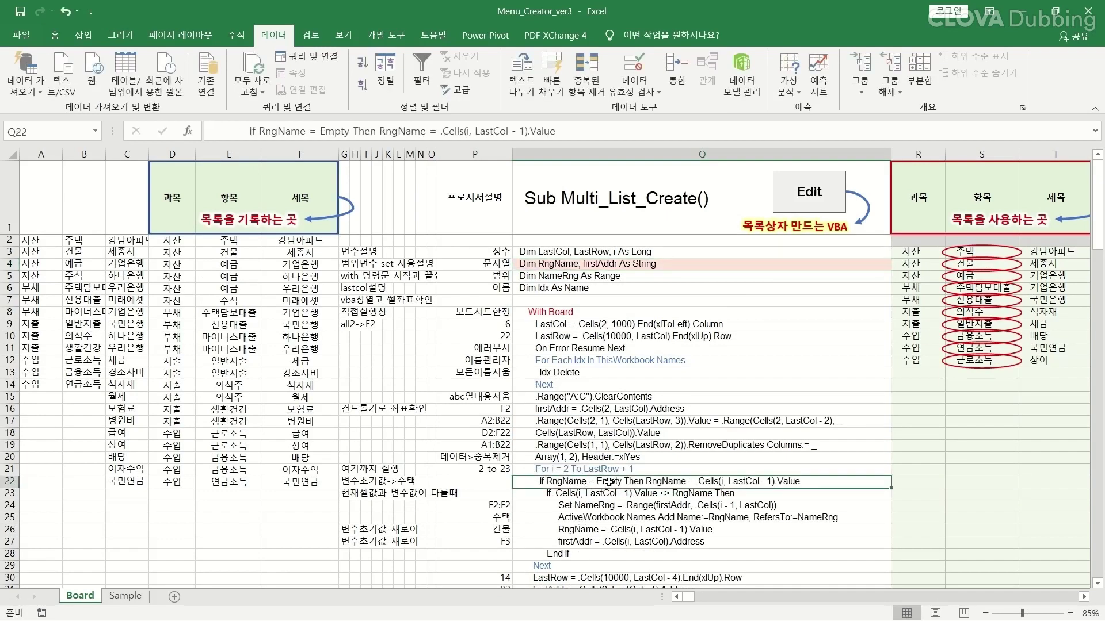
double_click(596, 481)
left_click_drag(596, 481, 798, 481)
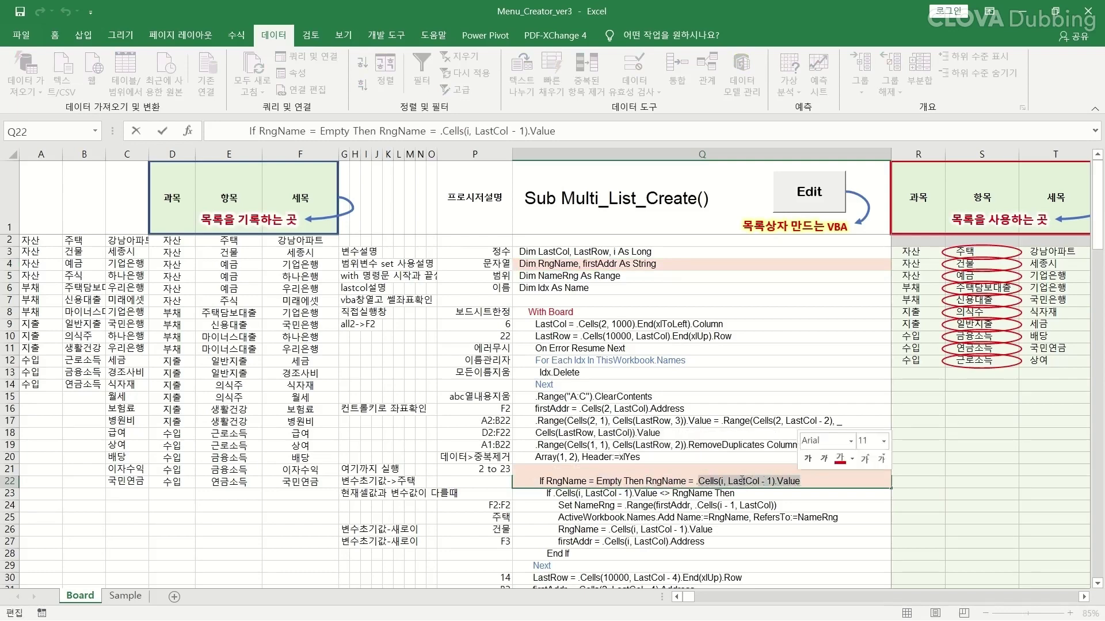
left_click(770, 481)
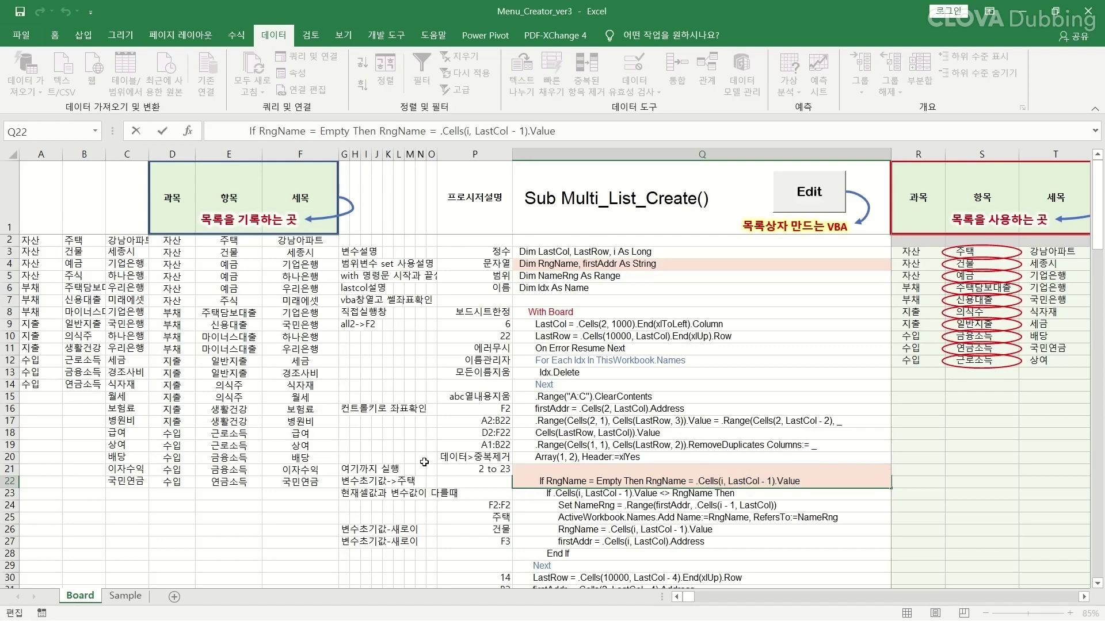
left_click(10, 239)
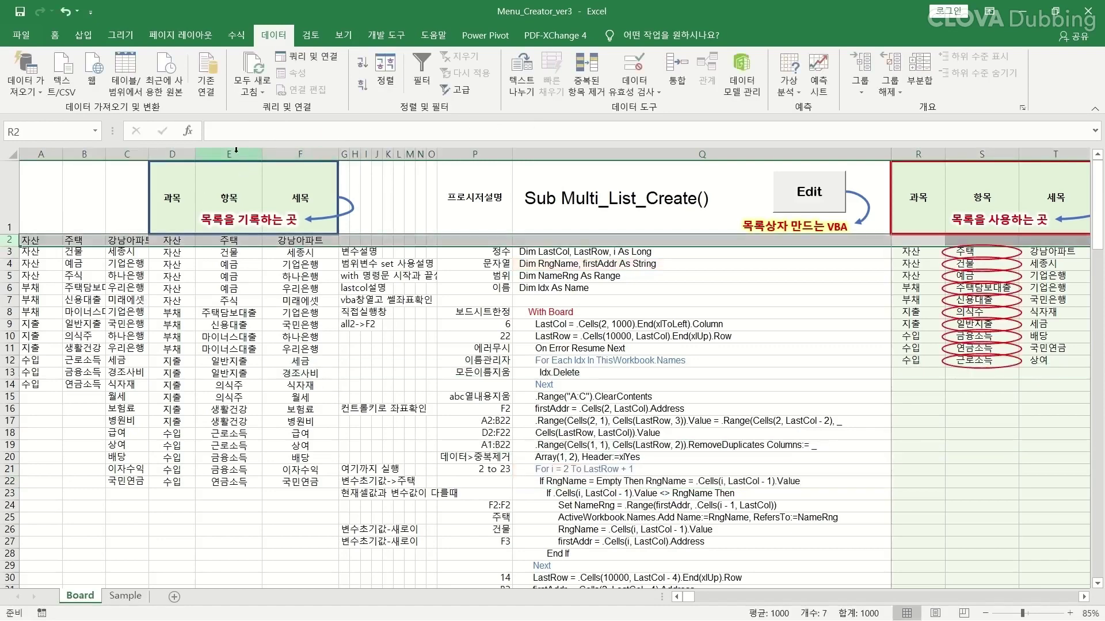
left_click(233, 154)
left_click(232, 243)
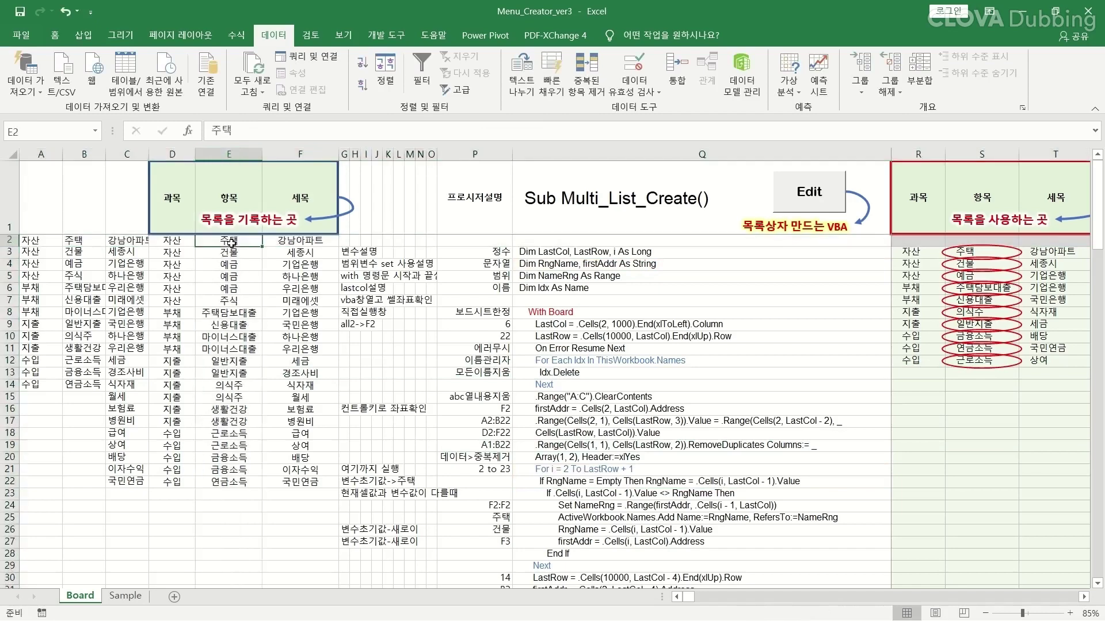
Enter 주택 in note cell P22, beside the RngName initialization statement
left_click(501, 517)
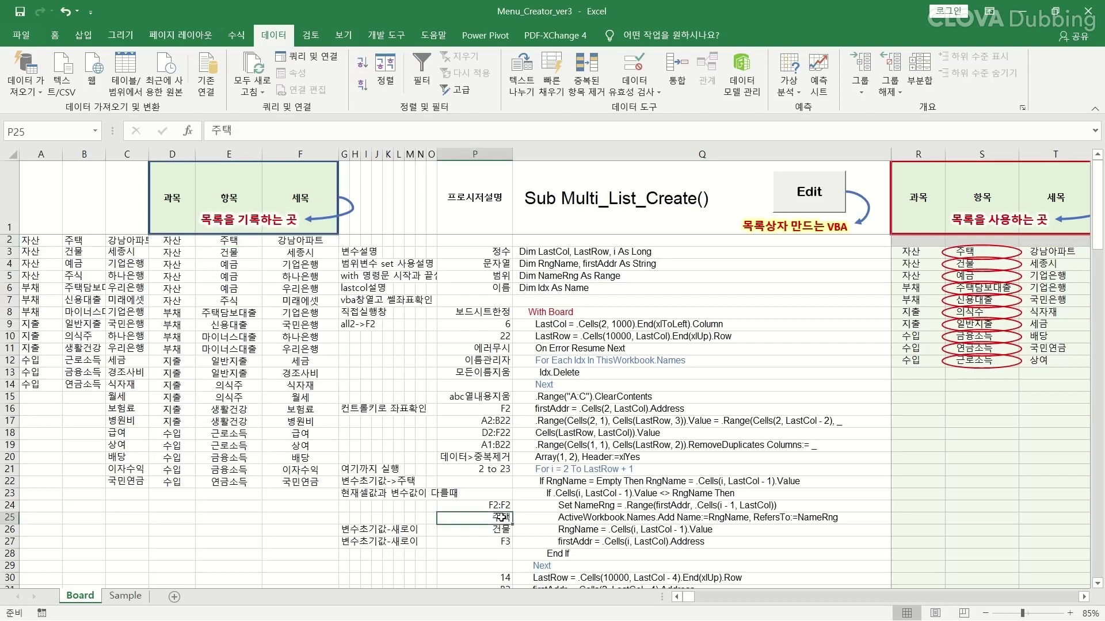
left_click(592, 485)
key("Left")
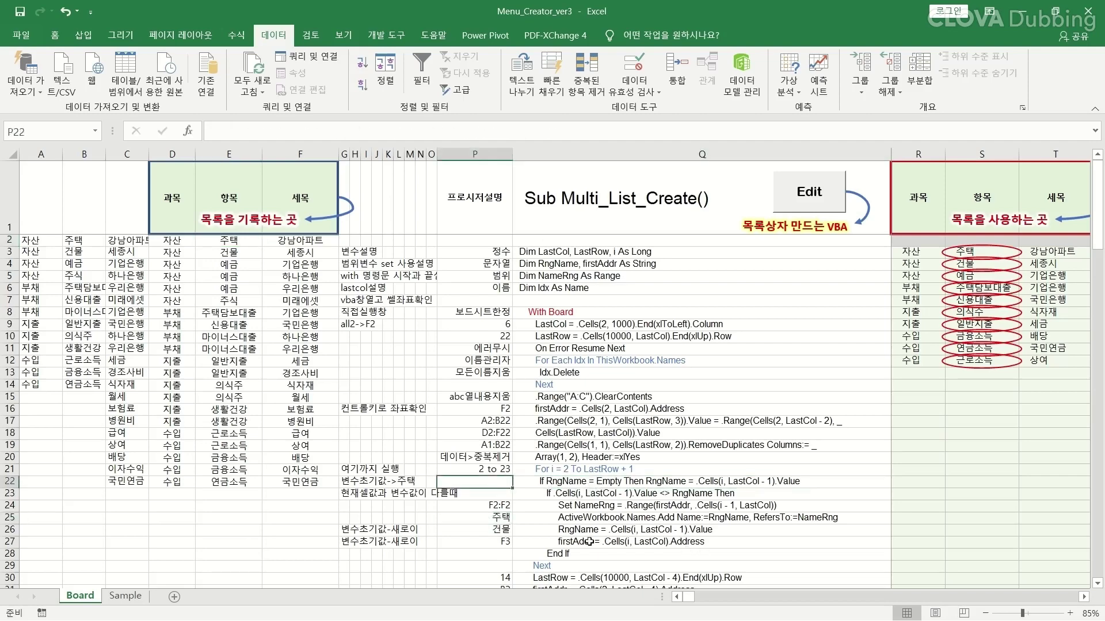
type("주택")
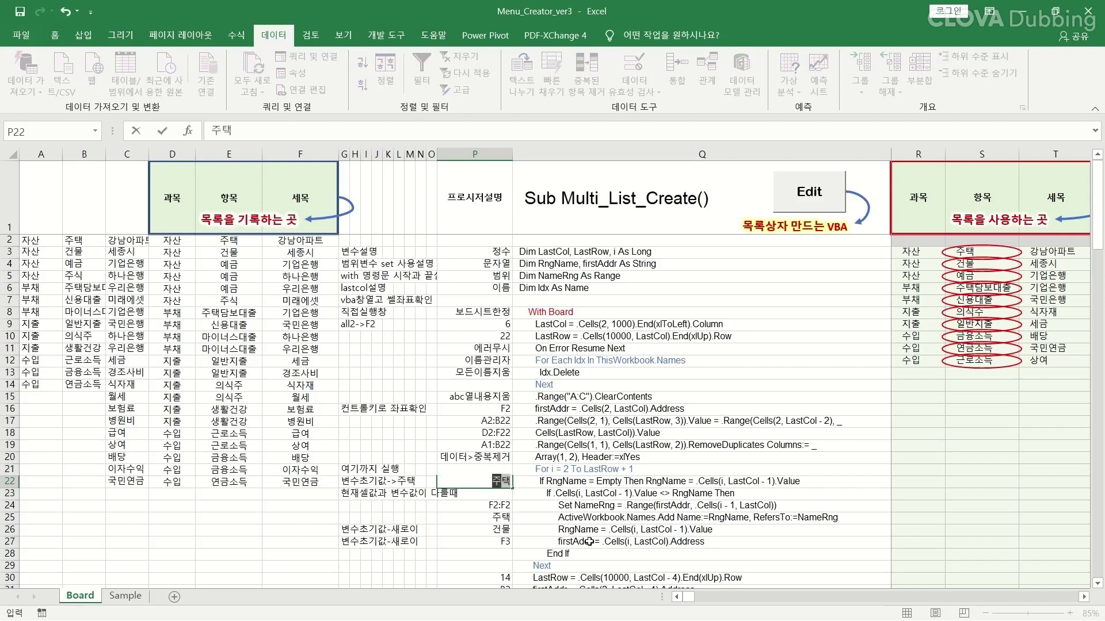
left_click(494, 494)
Examine both sides of the condition in Q23, .Cells(i, LastCol - 1).Value and RngName, using cell E3 as the compared value
left_click(613, 493)
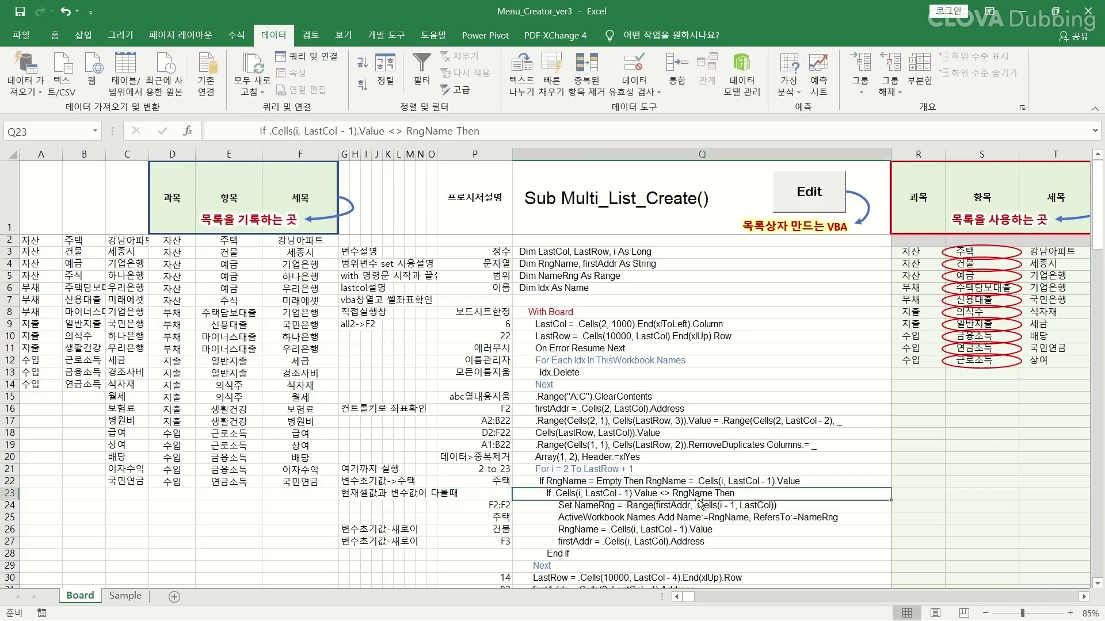
double_click(566, 494)
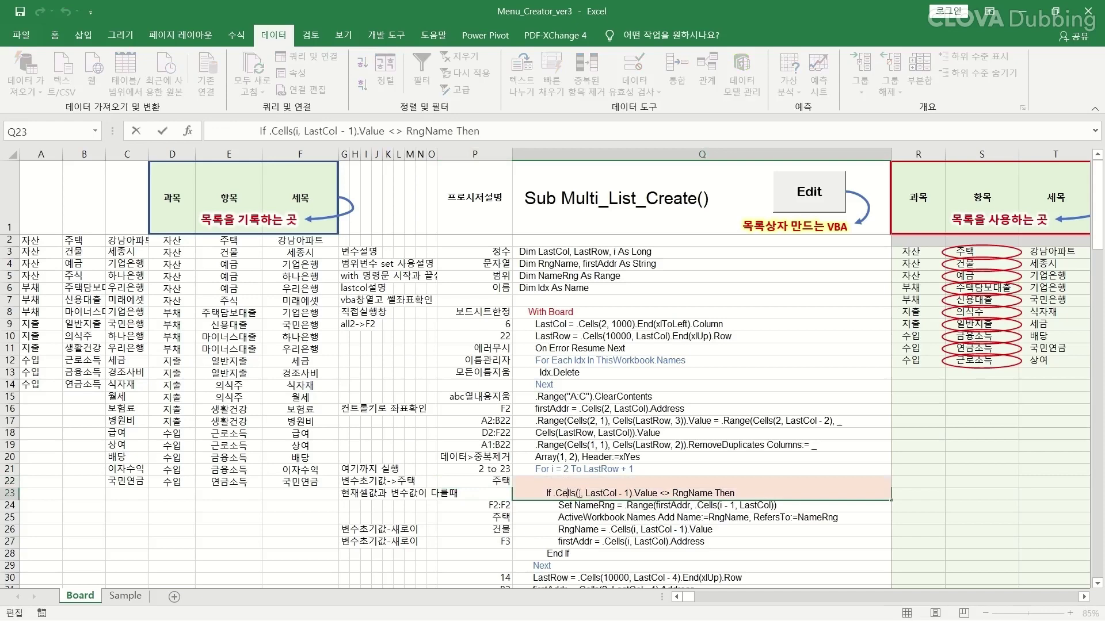
left_click_drag(581, 494, 656, 493)
left_click(239, 257)
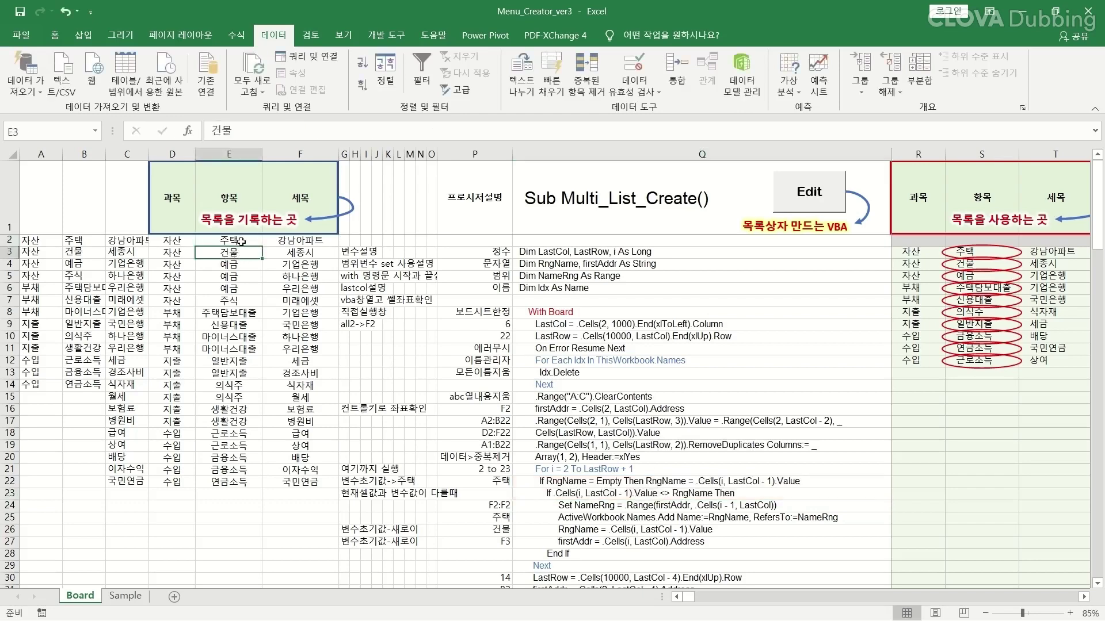
double_click(678, 493)
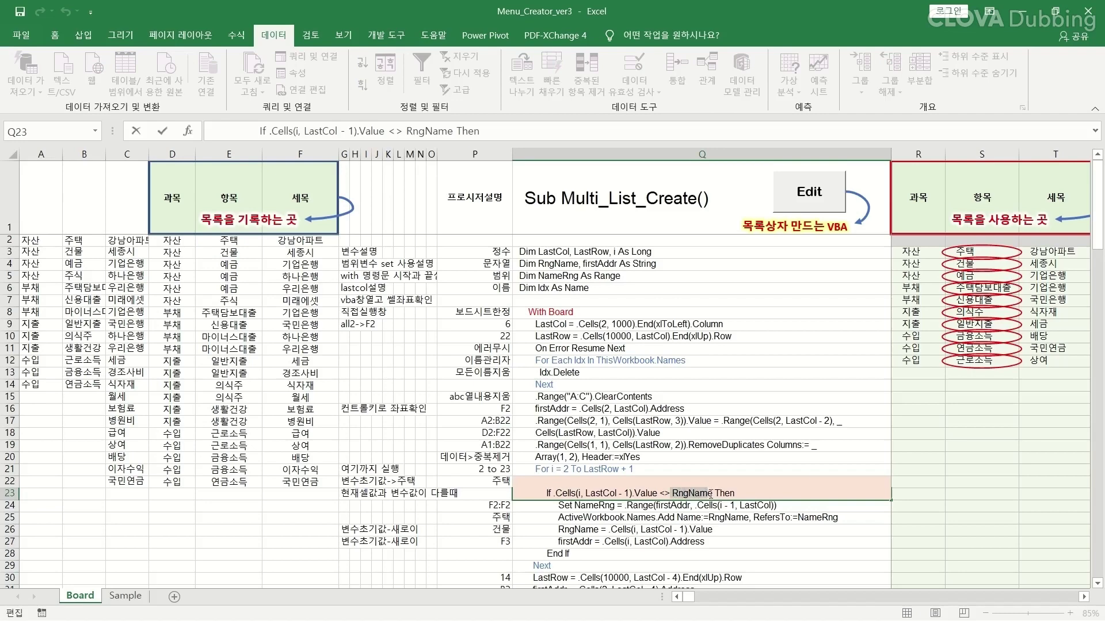
Examine the firstAddr argument of the Set NameRng statement in Q24 and its address note in P16
left_click(592, 510)
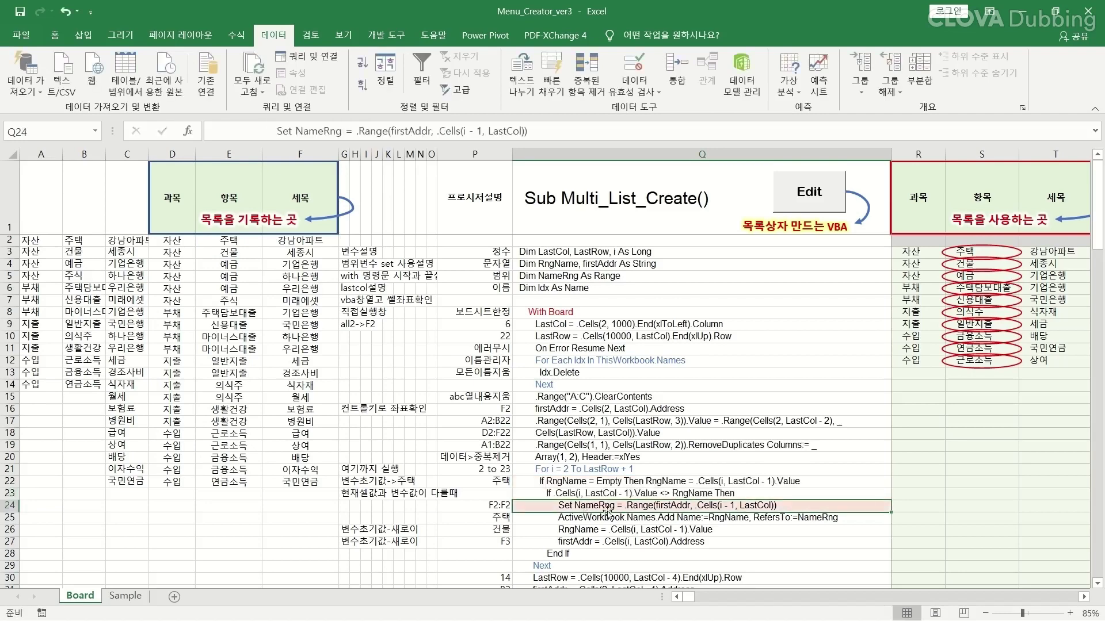
double_click(676, 508)
double_click(685, 505)
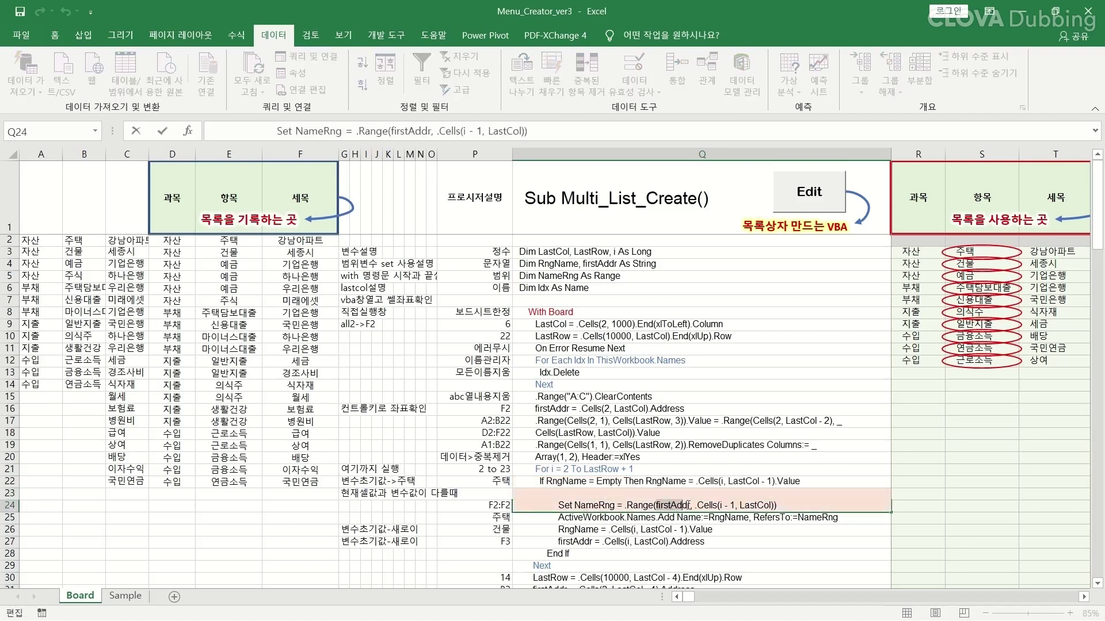
left_click(498, 410)
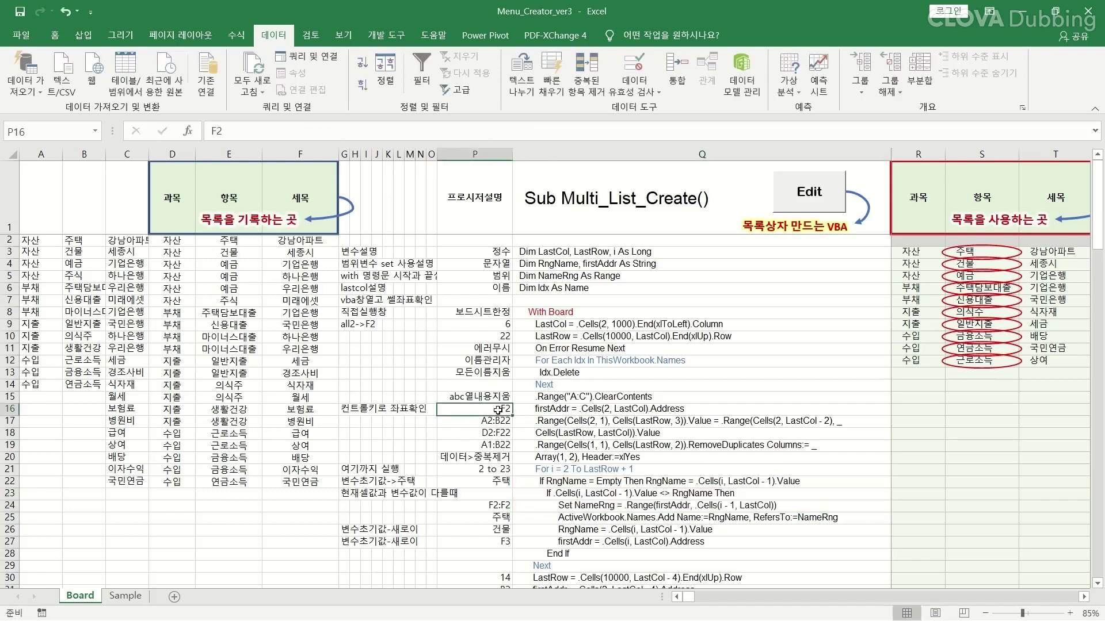
Examine the .Cells(i - 1, LastCol) argument in Q24 and locate the cell it refers to, row 2 of column F
left_click(654, 508)
double_click(701, 505)
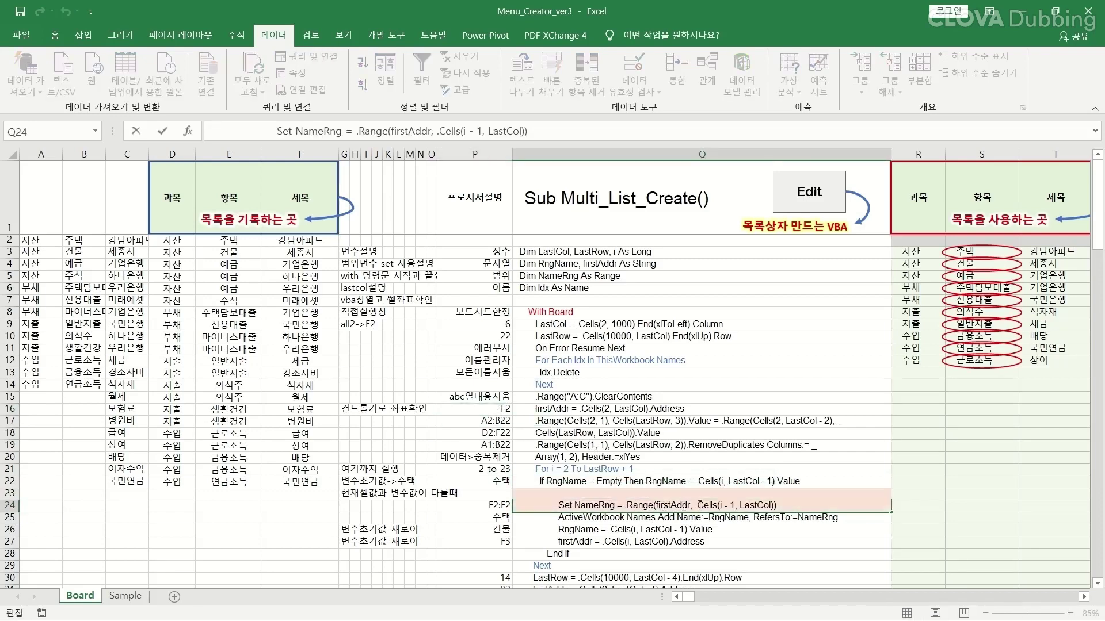
double_click(754, 505)
left_click(7, 252)
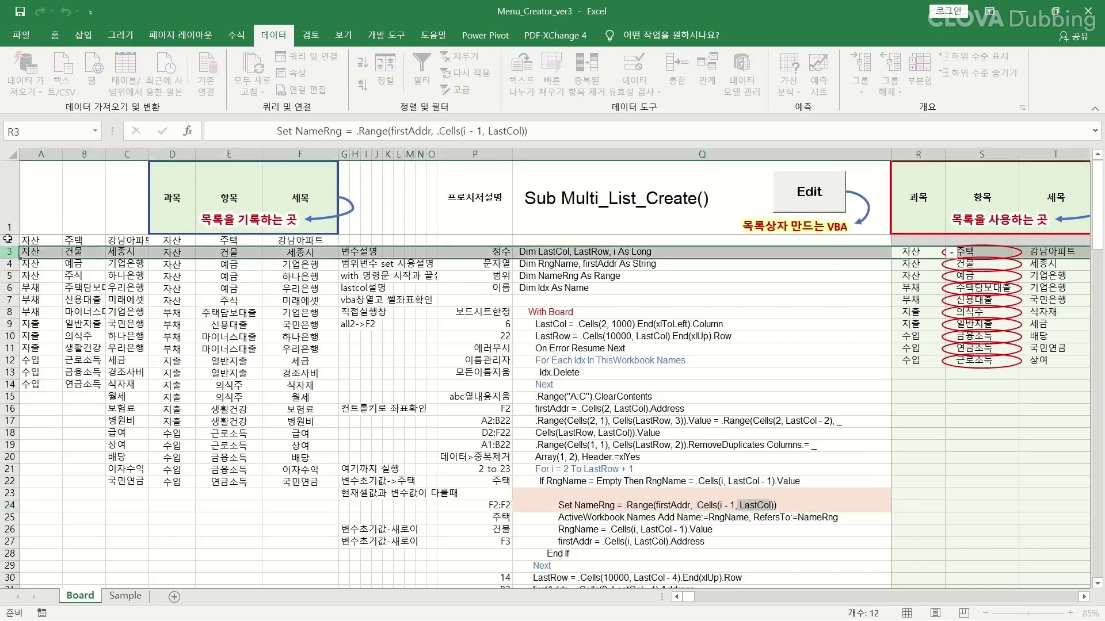
left_click(5, 239)
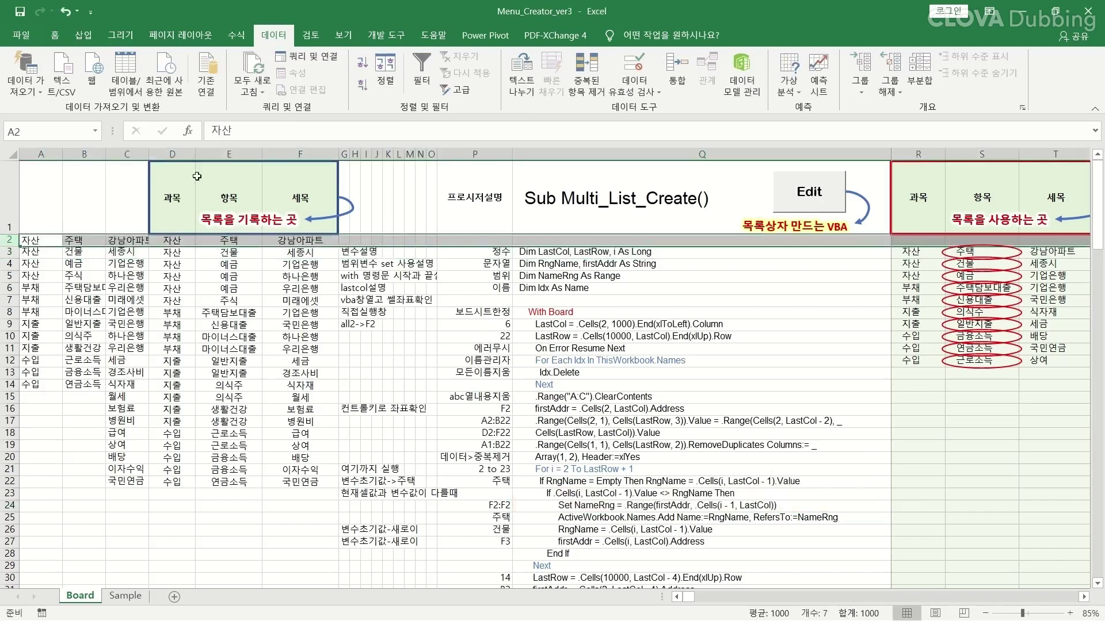
left_click(309, 151)
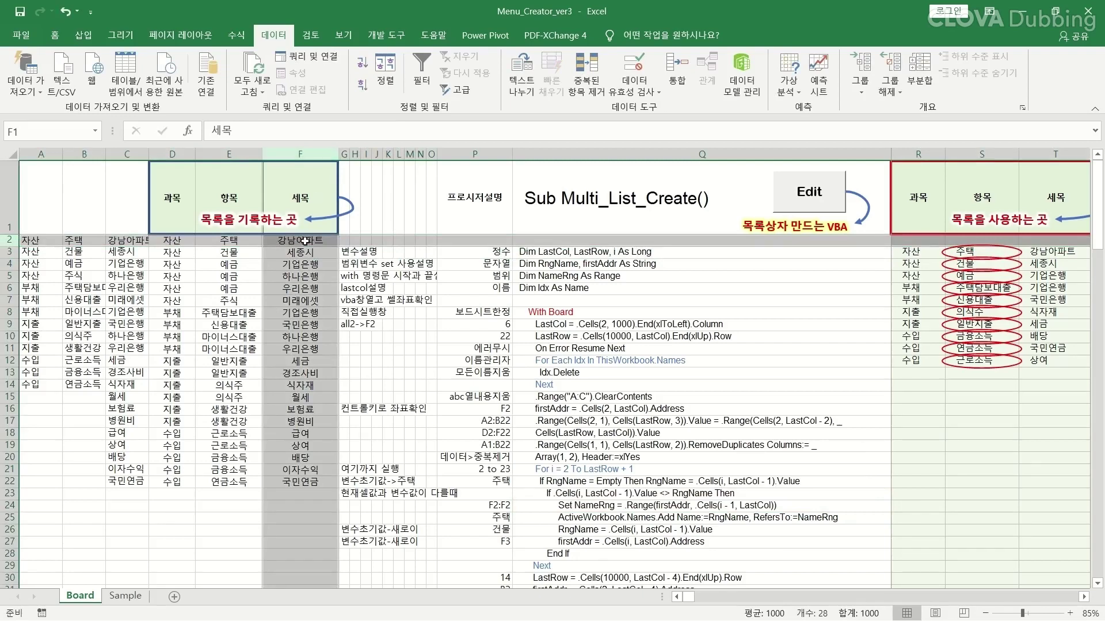
left_click(307, 235)
left_click(309, 241)
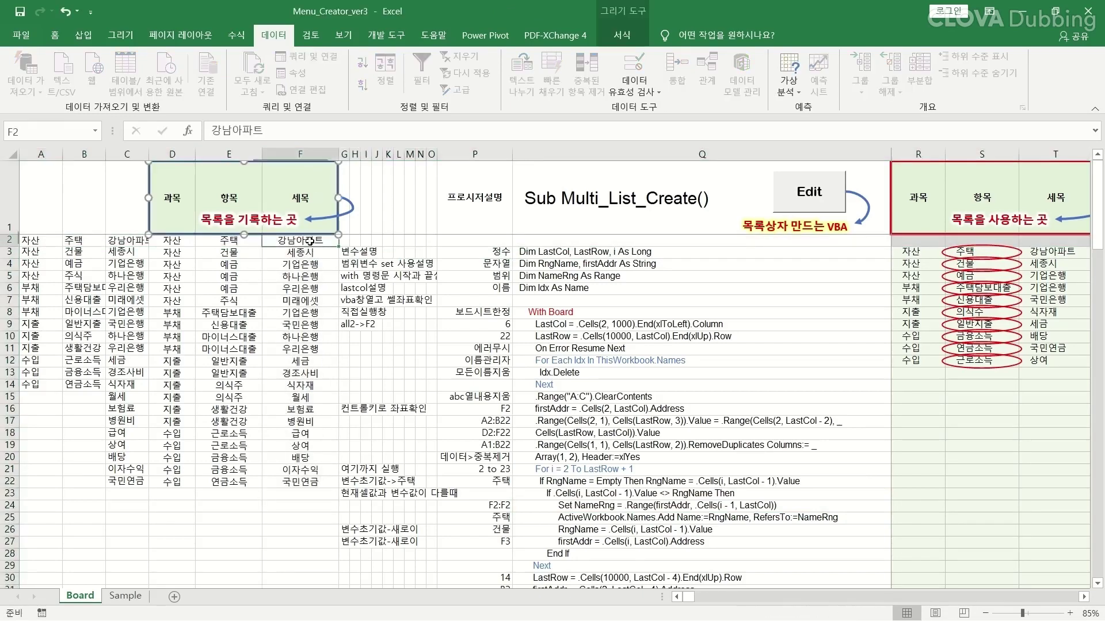
Examine the range note in P24 and the Name:=RngName argument in Q25, comparing its note in P25 with P22
double_click(499, 508)
left_click_drag(489, 505, 499, 505)
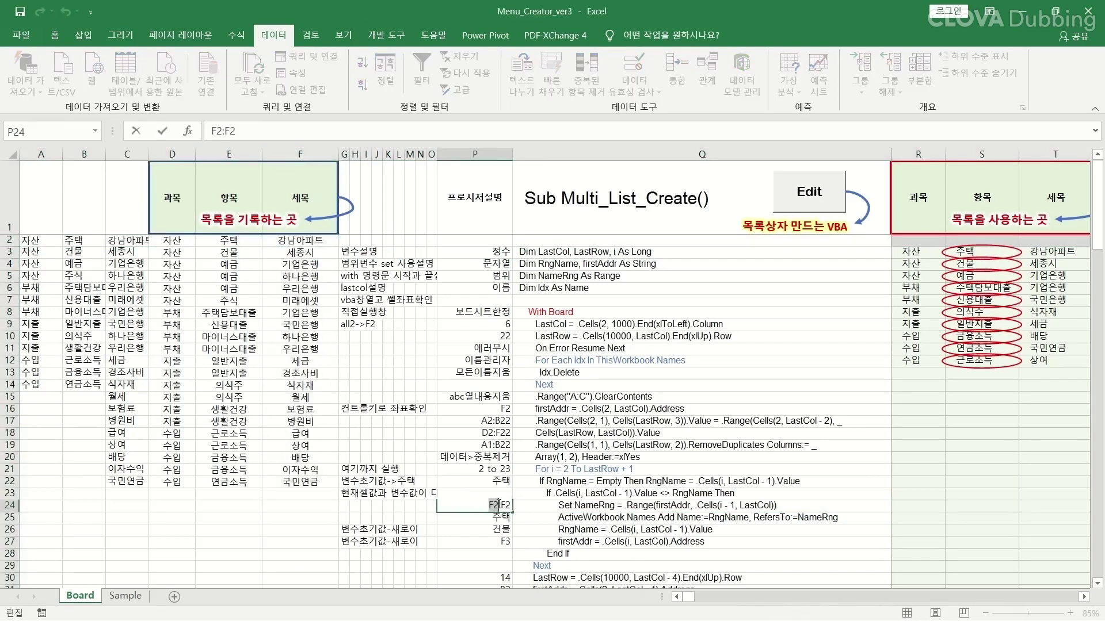
left_click(647, 521)
double_click(647, 521)
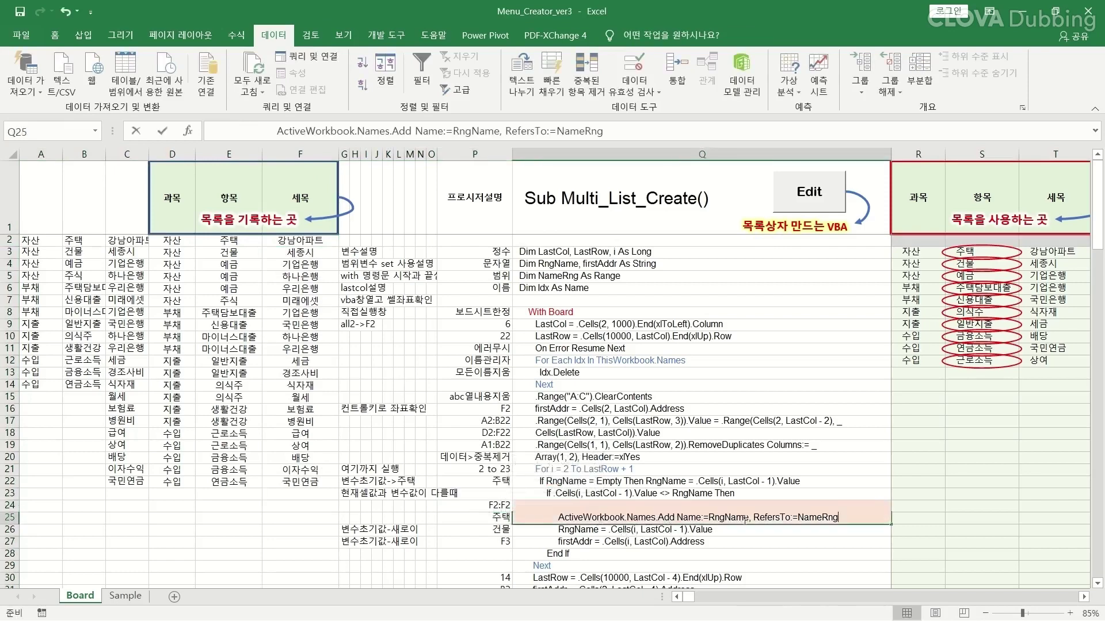
left_click_drag(710, 518, 741, 517)
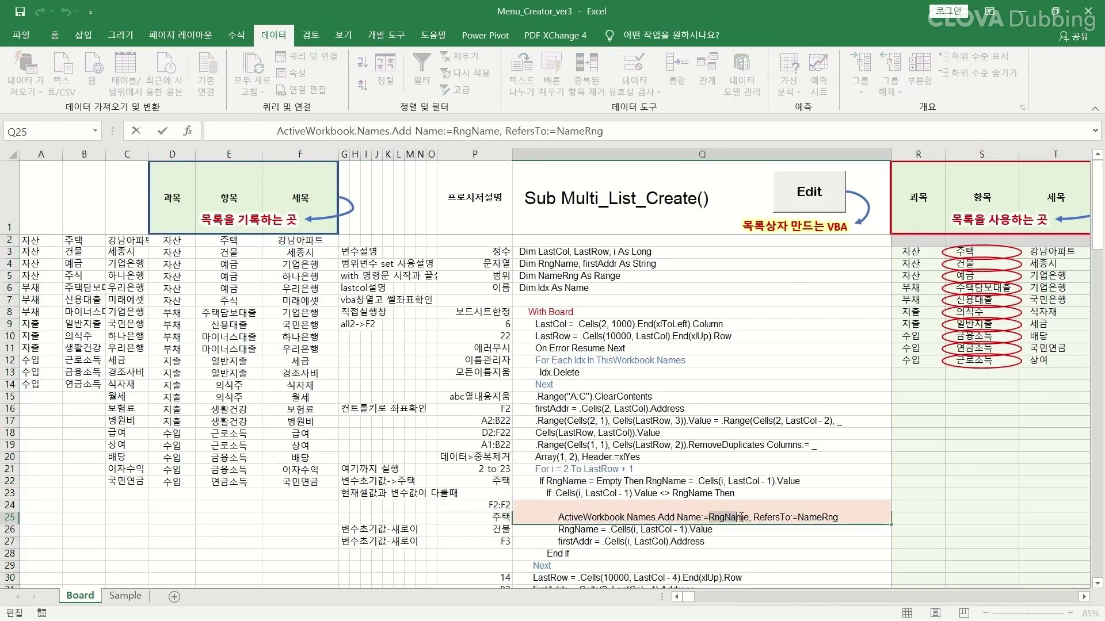
left_click(489, 520)
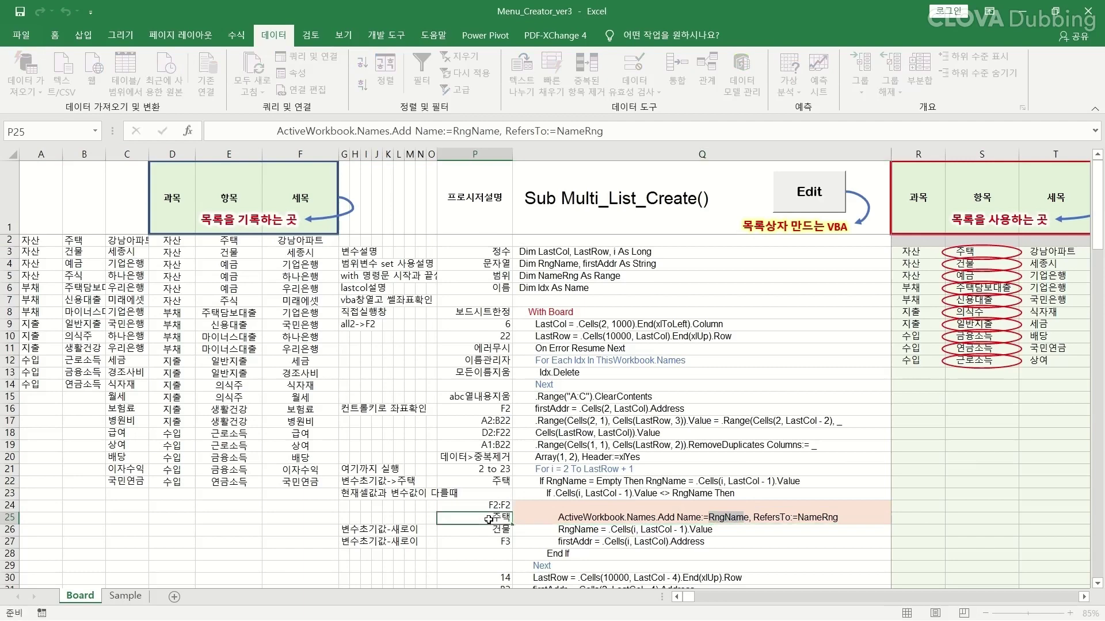
left_click(491, 483)
left_click(486, 520)
Examine the RngName reassignment in Q26, tracing .Cells(i, LastCol - 1) to cell E3 and its note in P26
left_click(618, 532)
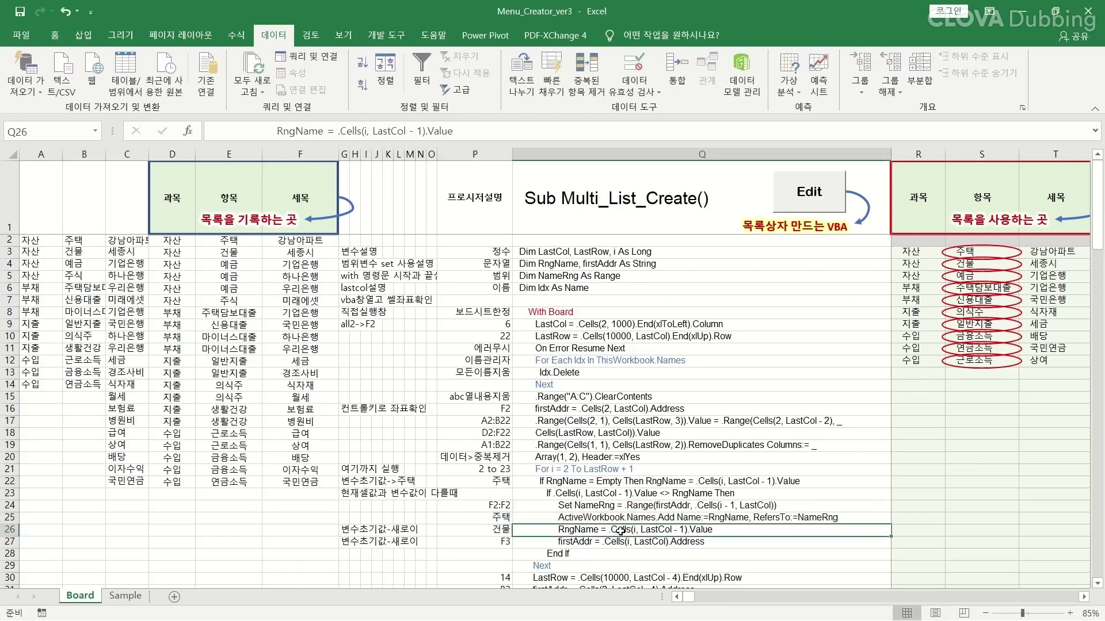
scroll(461, 552, "down", 1)
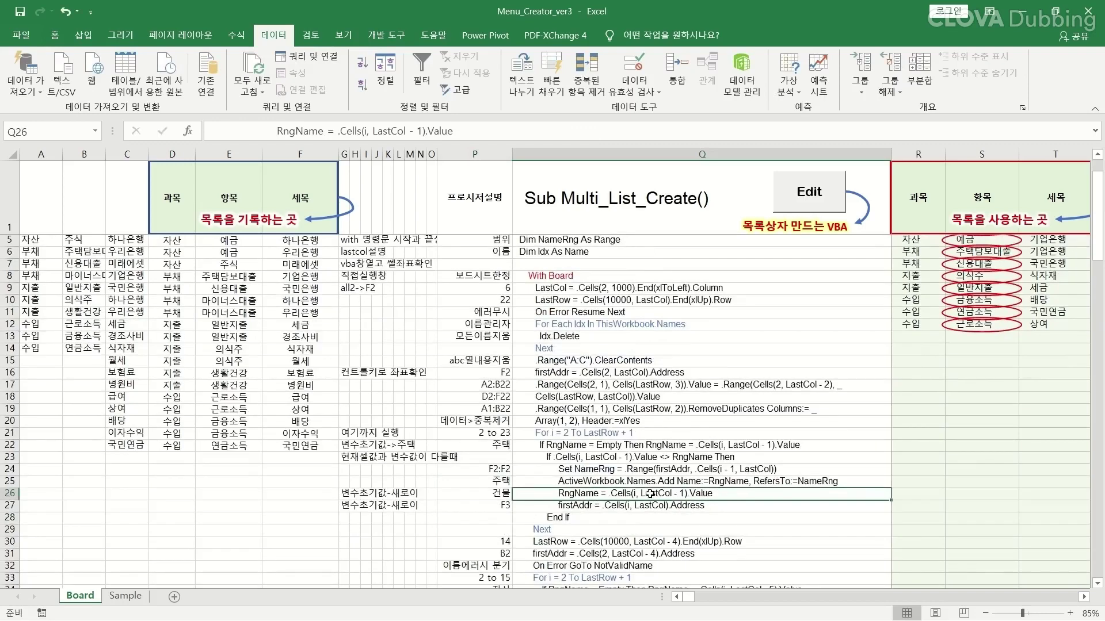
scroll(23, 268, "up", 1)
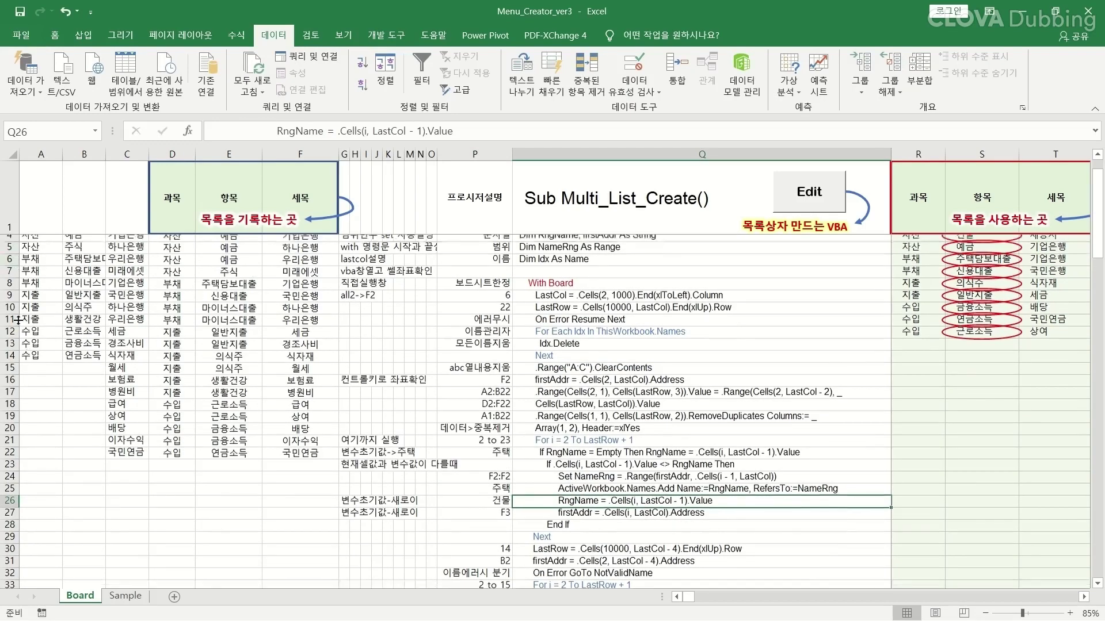
left_click(8, 252)
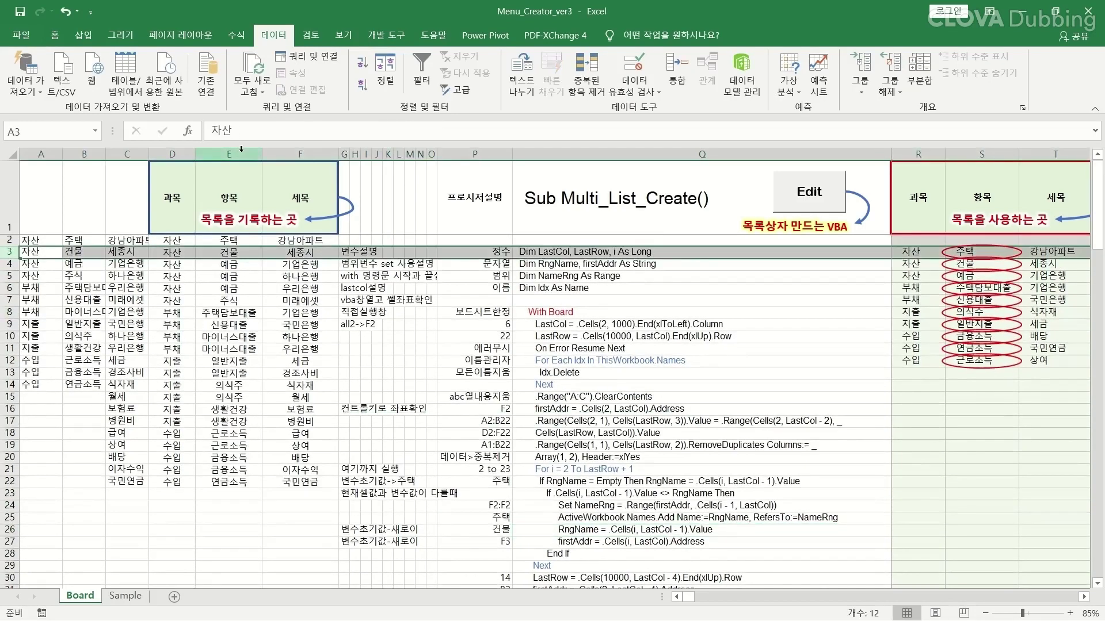
left_click(233, 253)
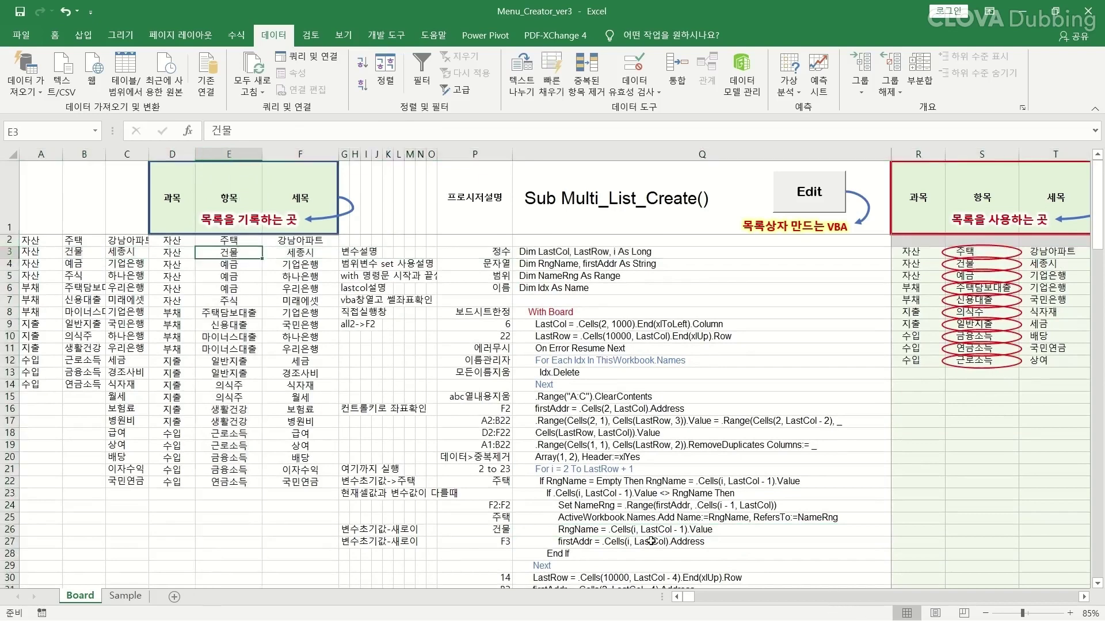
left_click(502, 529)
Examine the firstAddr reassignment in Q27, tracing .Cells(i, LastCol).Address to row 3 of column F and its note in P27
left_click(505, 546)
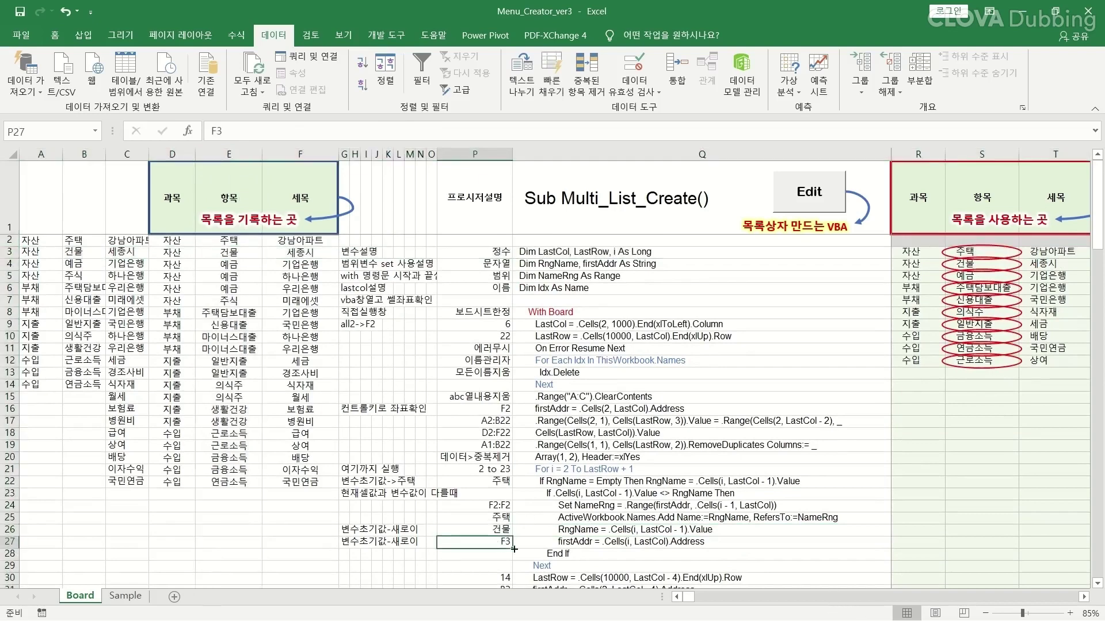
left_click(586, 542)
double_click(631, 545)
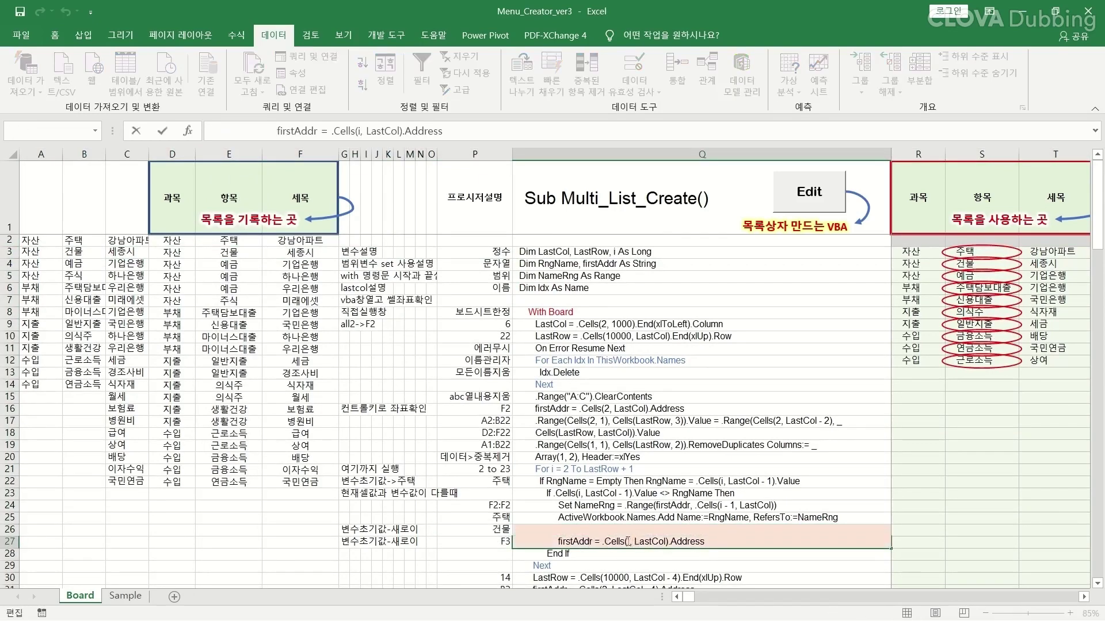
left_click_drag(630, 543, 719, 543)
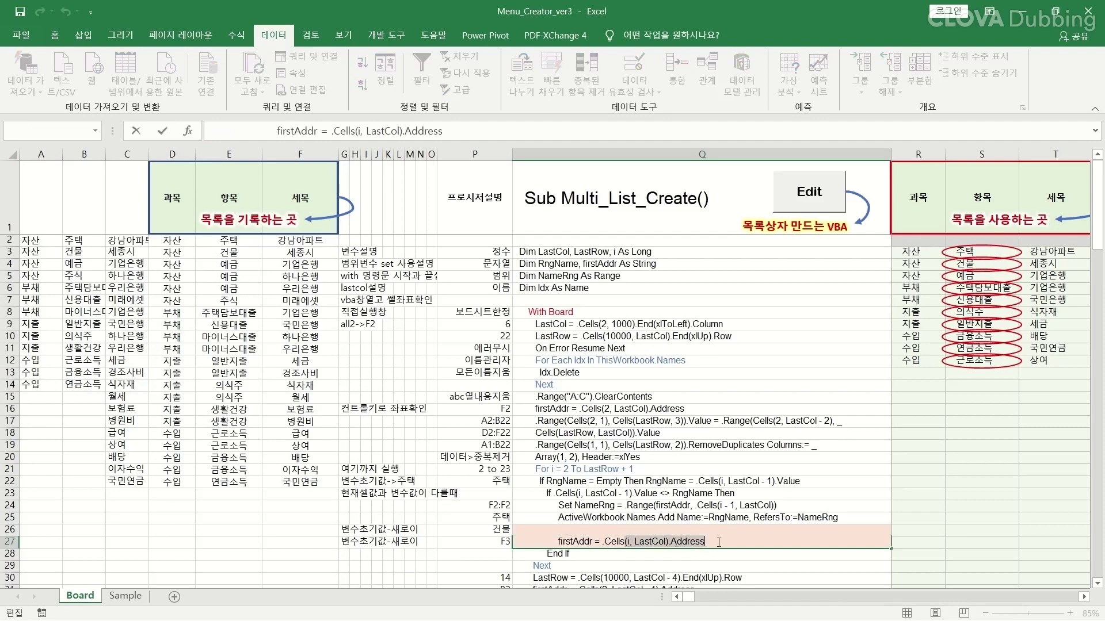
left_click(494, 542)
left_click(8, 253)
left_click(300, 154, "ctrl")
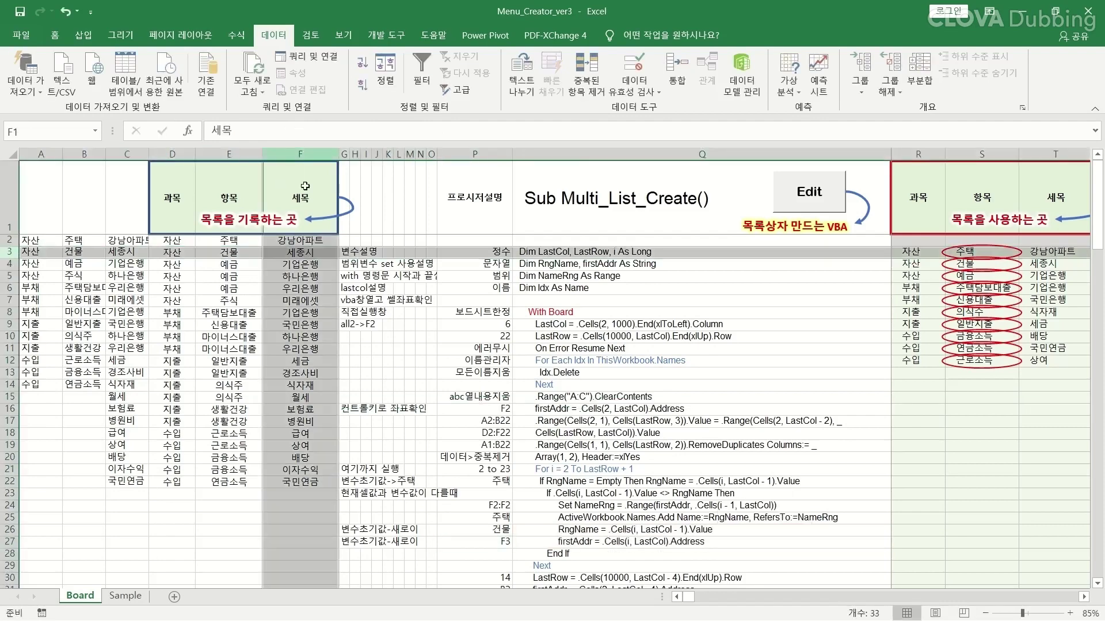
left_click(303, 252)
left_click(35, 129)
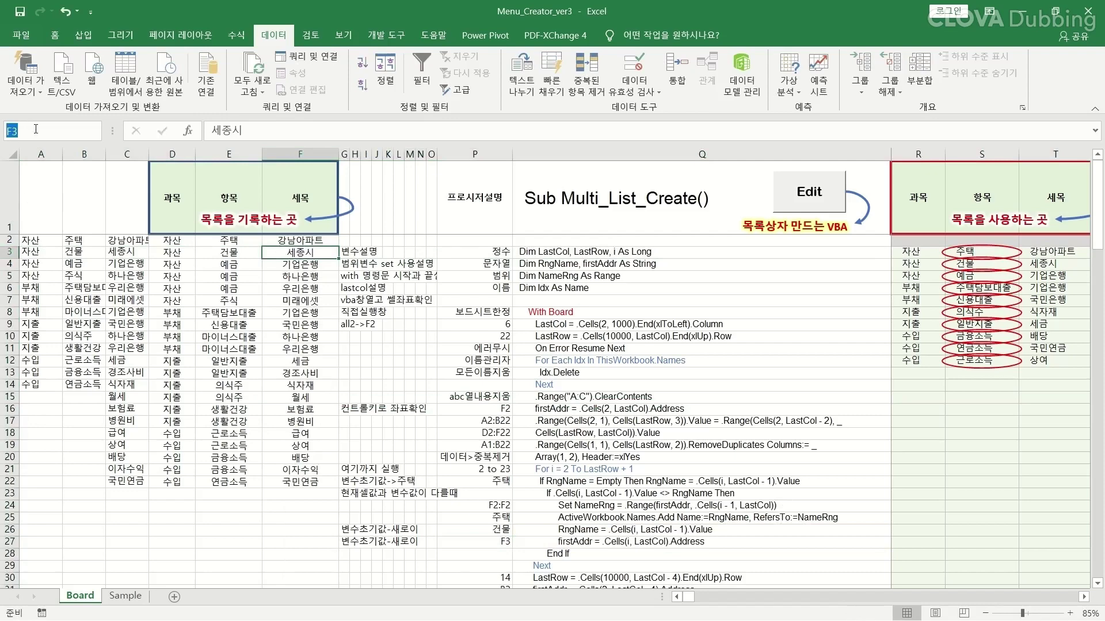
left_click(489, 543)
Examine the Next statement in Q29 and the item range E2:E22 that the loop runs through
scroll(440, 379, "down", 2)
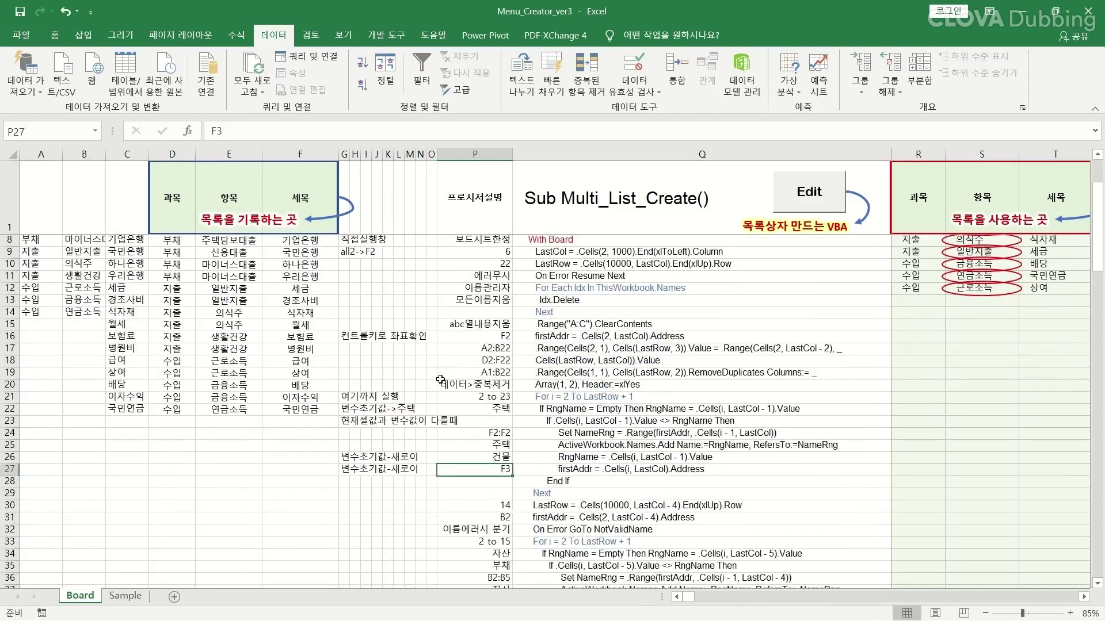
scroll(441, 380, "down", 2)
left_click(490, 412)
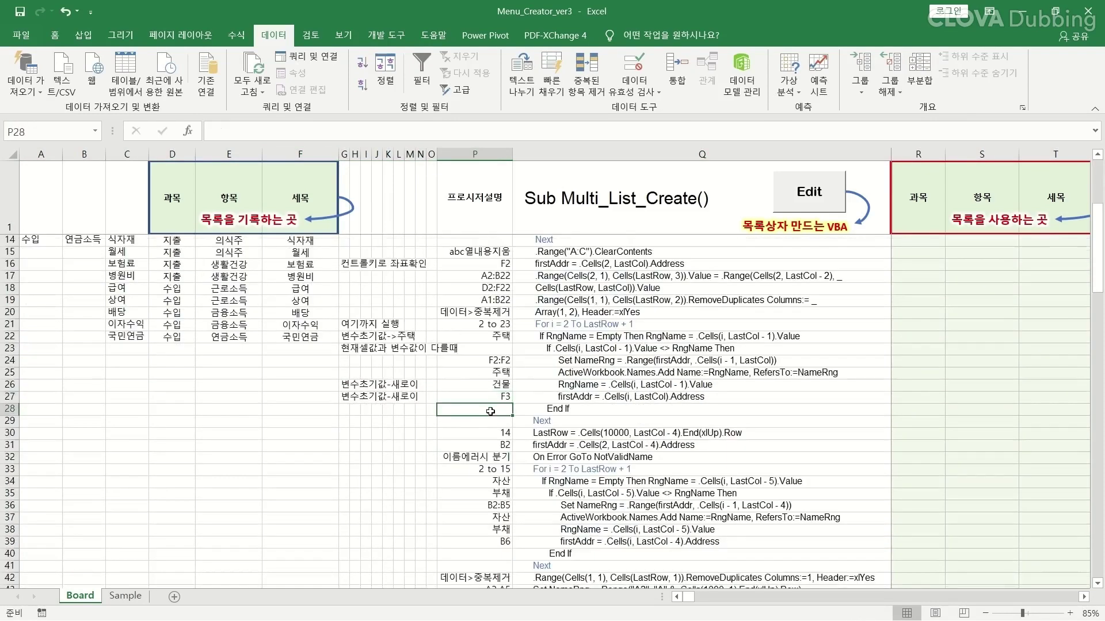
left_click(493, 424)
left_click(655, 421)
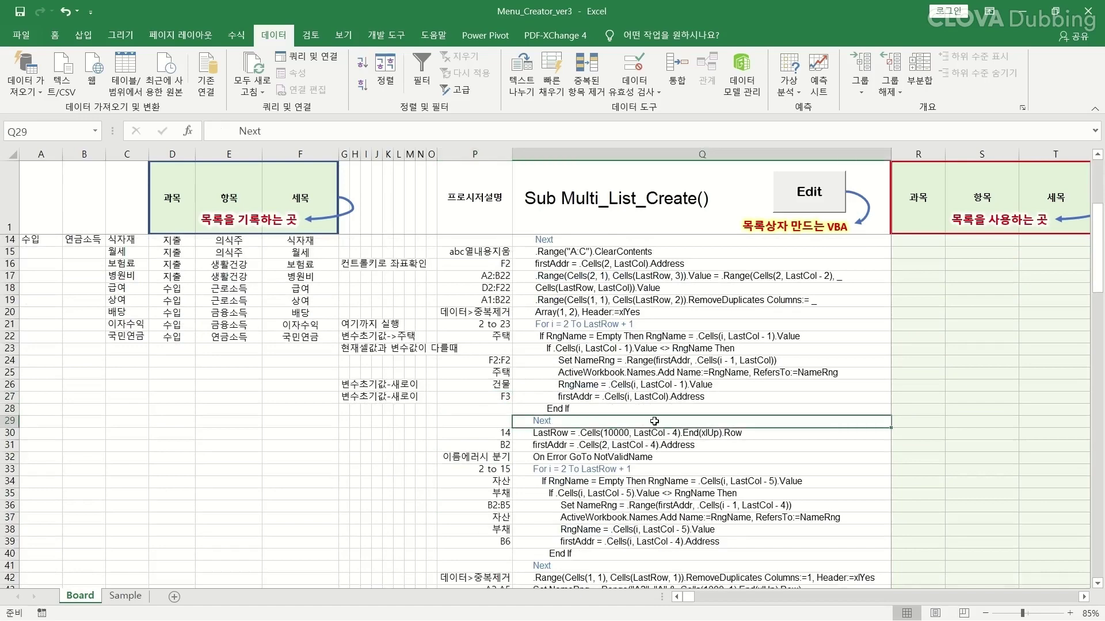
double_click(656, 422)
scroll(223, 338, "up", 4)
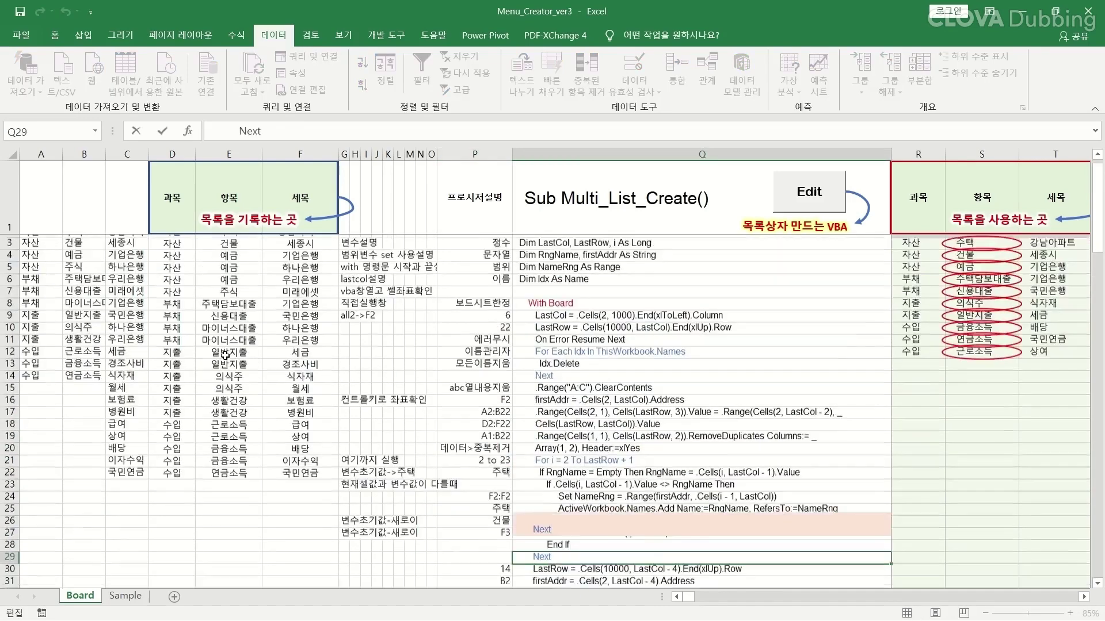
left_click_drag(245, 242, 247, 480)
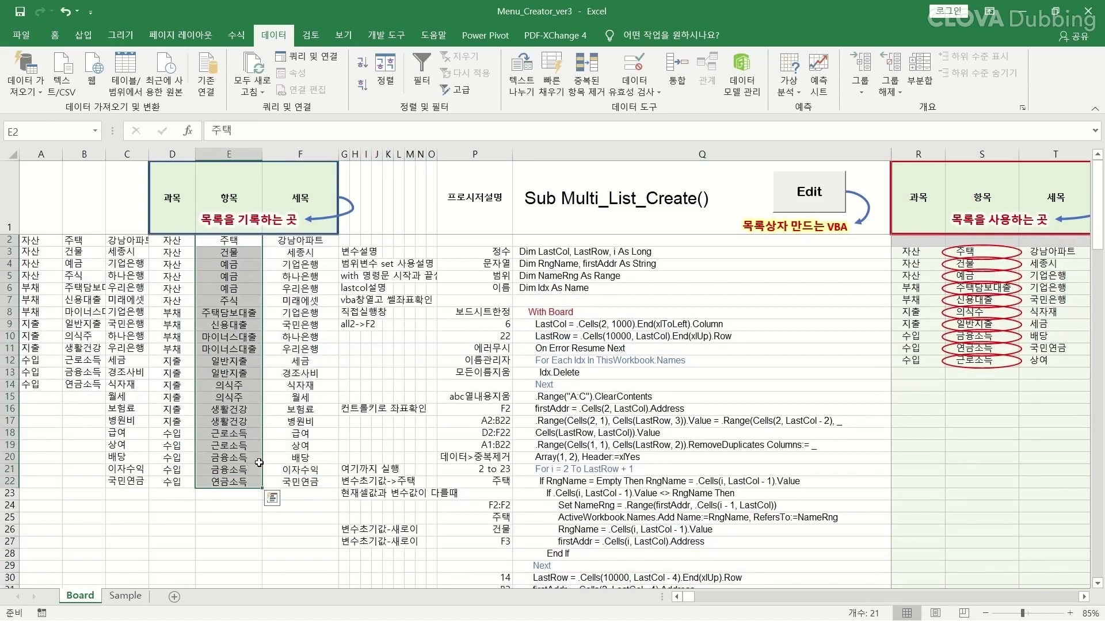
left_click(652, 401)
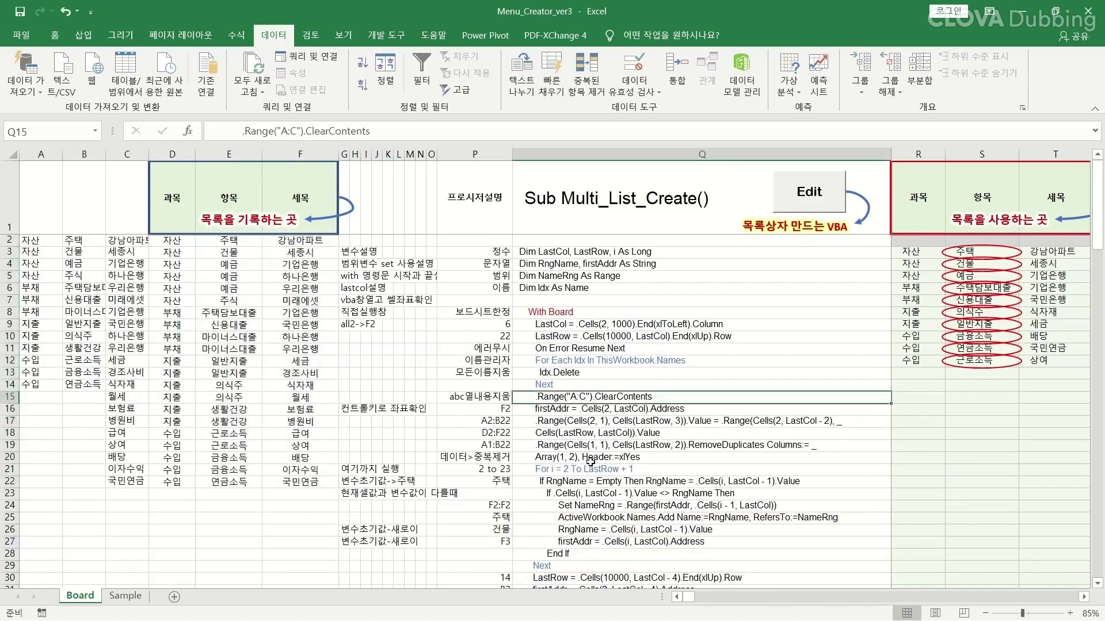
scroll(591, 464, "down", 2)
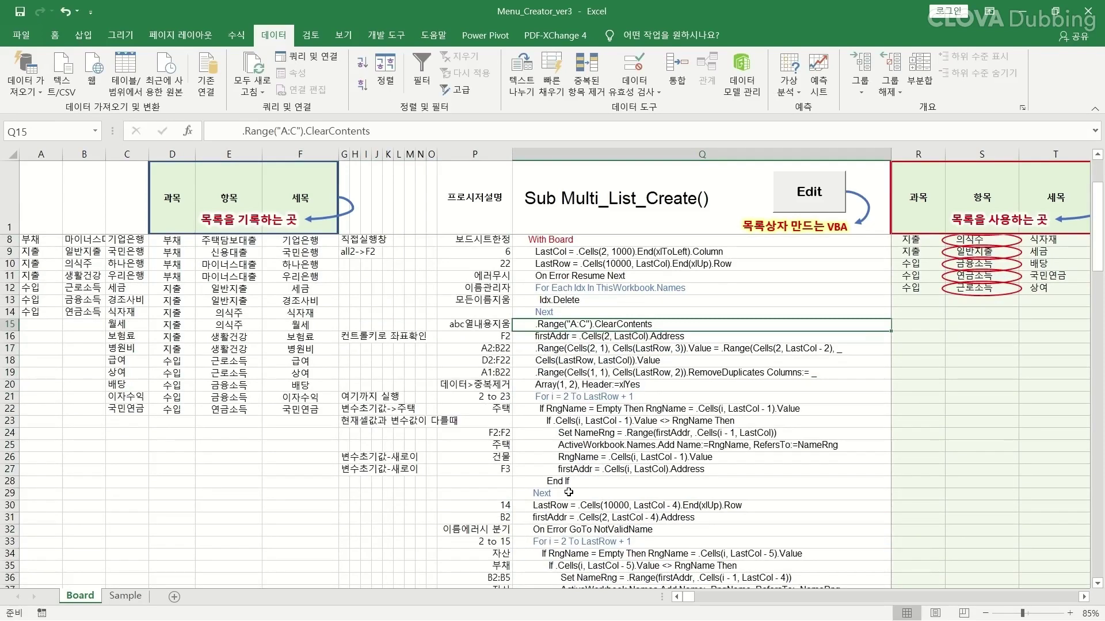
Examine the LastRow statement in Q30, counting LastCol - 4 back from column F to column B
left_click(568, 506)
scroll(576, 499, "down", 2)
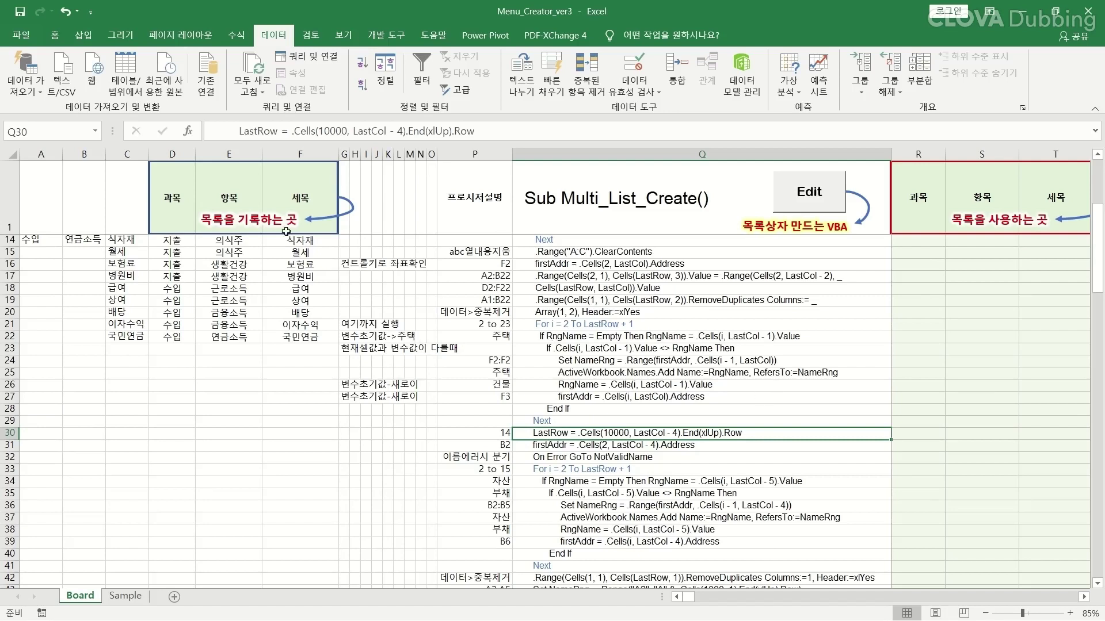
left_click(310, 154)
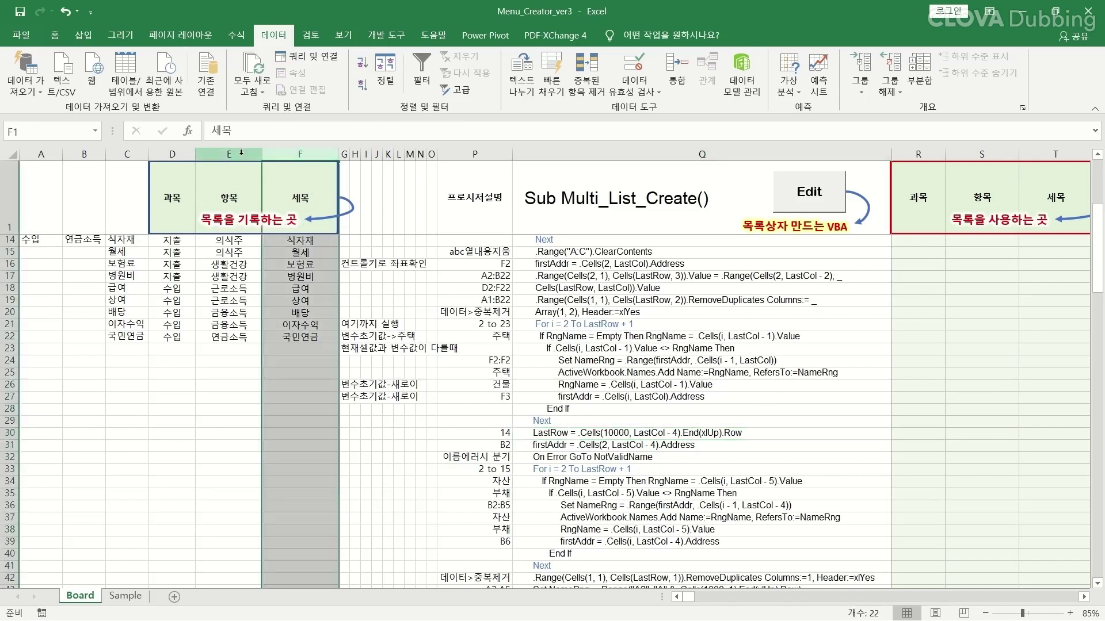
left_click(240, 153)
left_click(167, 154)
left_click(127, 154)
left_click(84, 154)
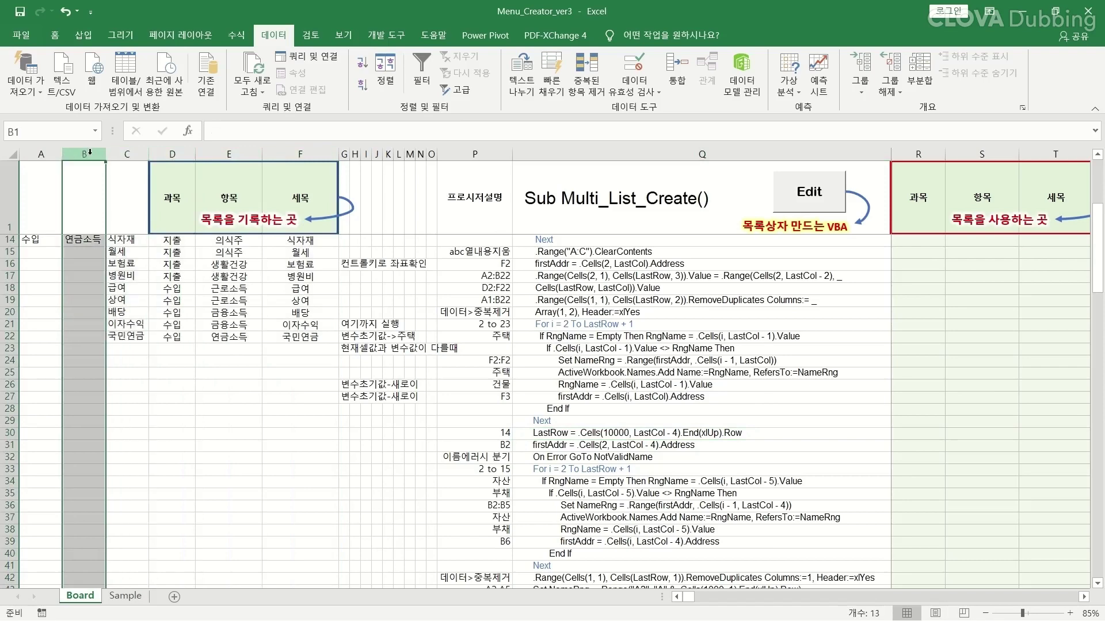
Trace End(xlUp).Row by going to B10000, jumping up to column B's last filled cell, and comparing its row with note P30
scroll(112, 312, "up", 4)
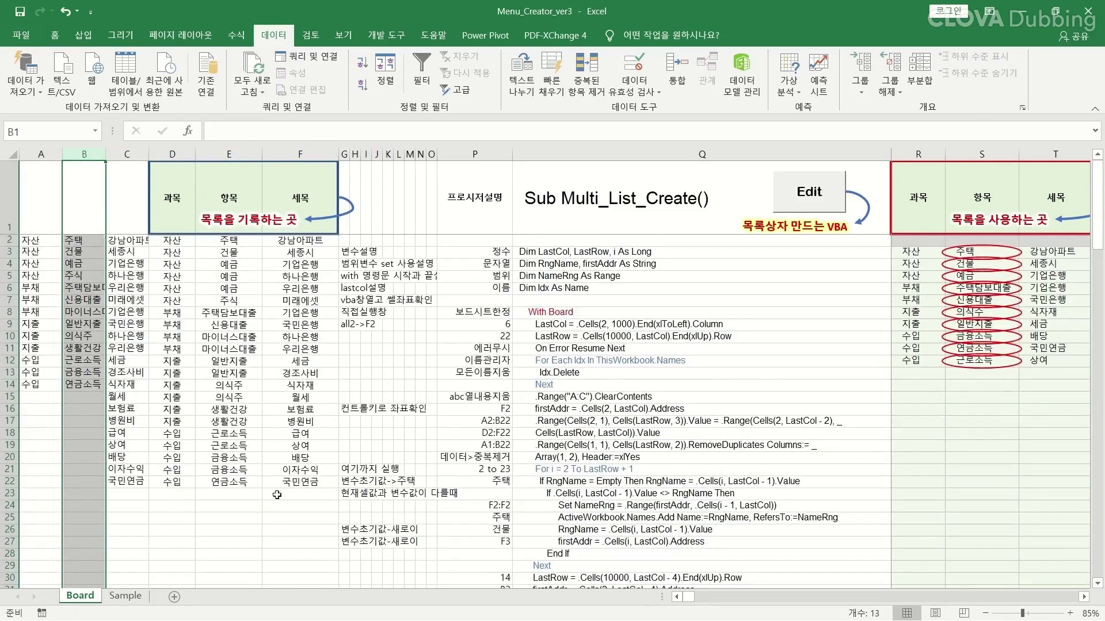
left_click(84, 384)
left_click(47, 129)
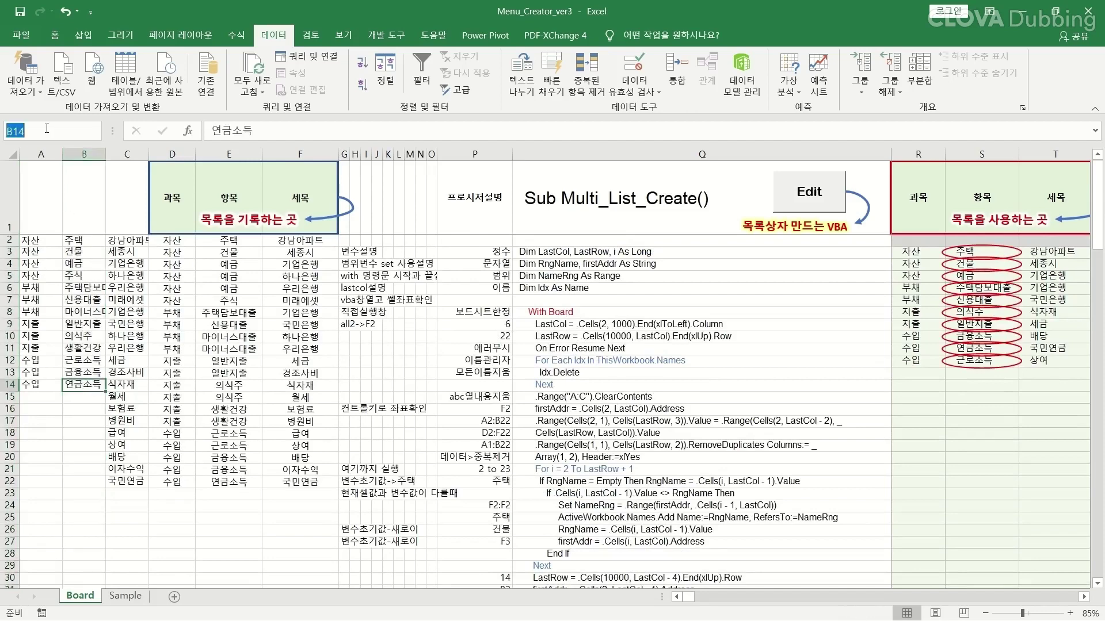
type("ㅠ")
key("BackSpace")
key("Return")
key("End")
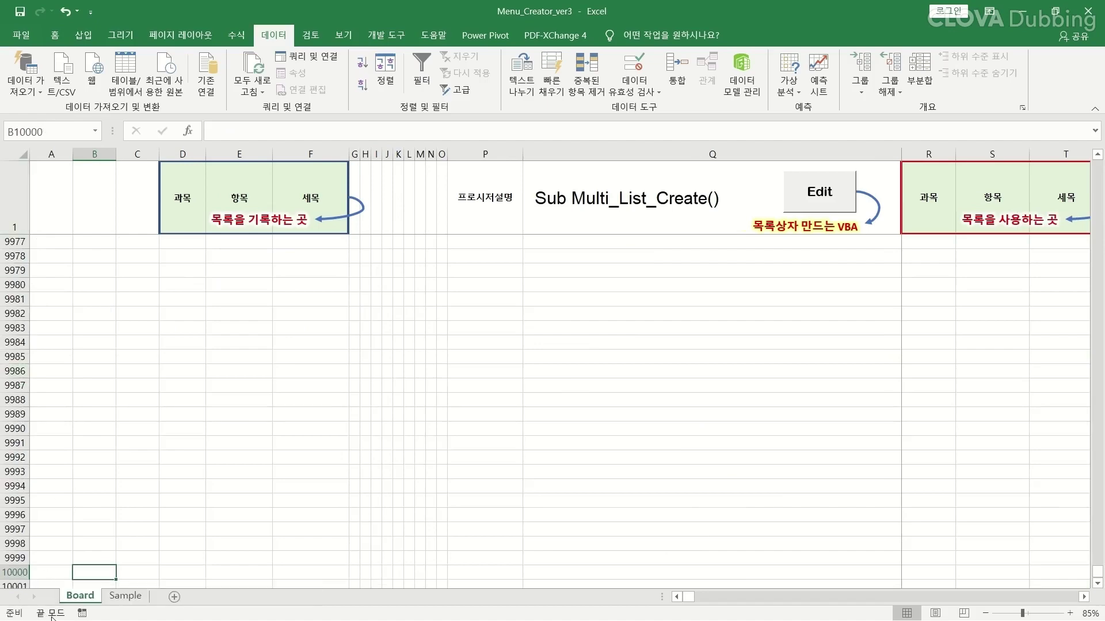
key("Up")
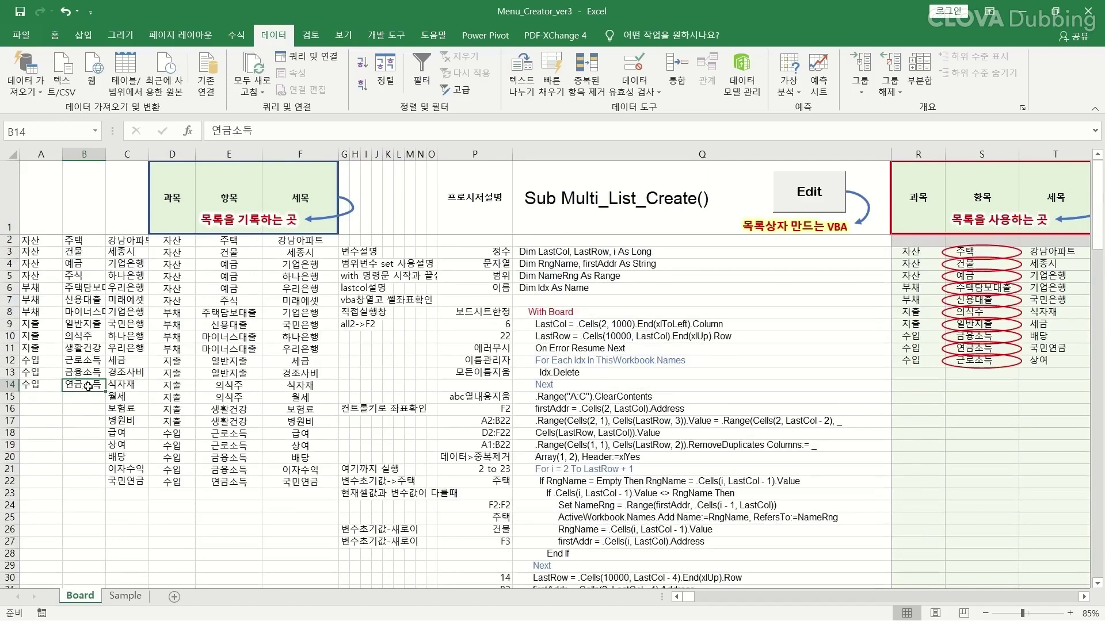
left_click(8, 384)
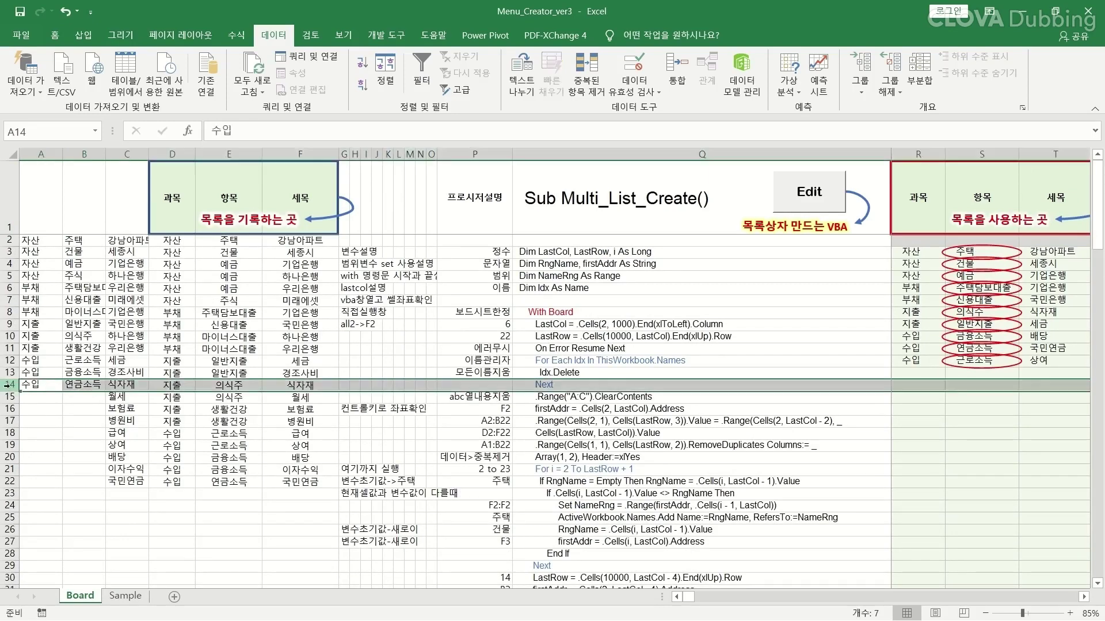
left_click(495, 579)
scroll(609, 535, "down", 2)
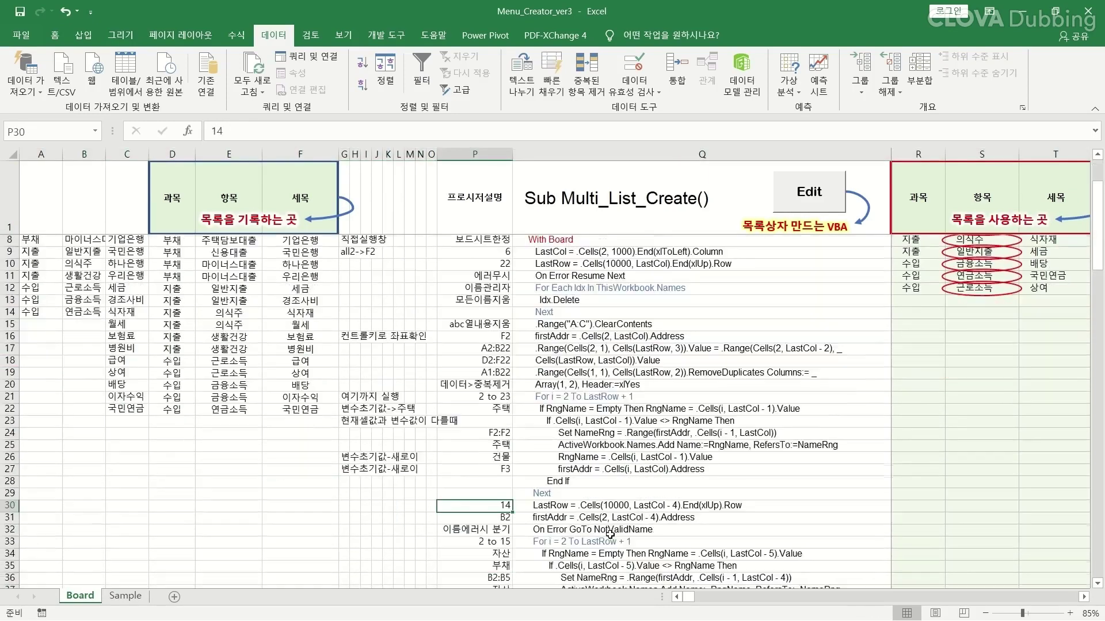
Examine the firstAddr statement in Q31, tracing .Cells(2, LastCol - 4).Address to row 2 of column B
left_click(587, 520)
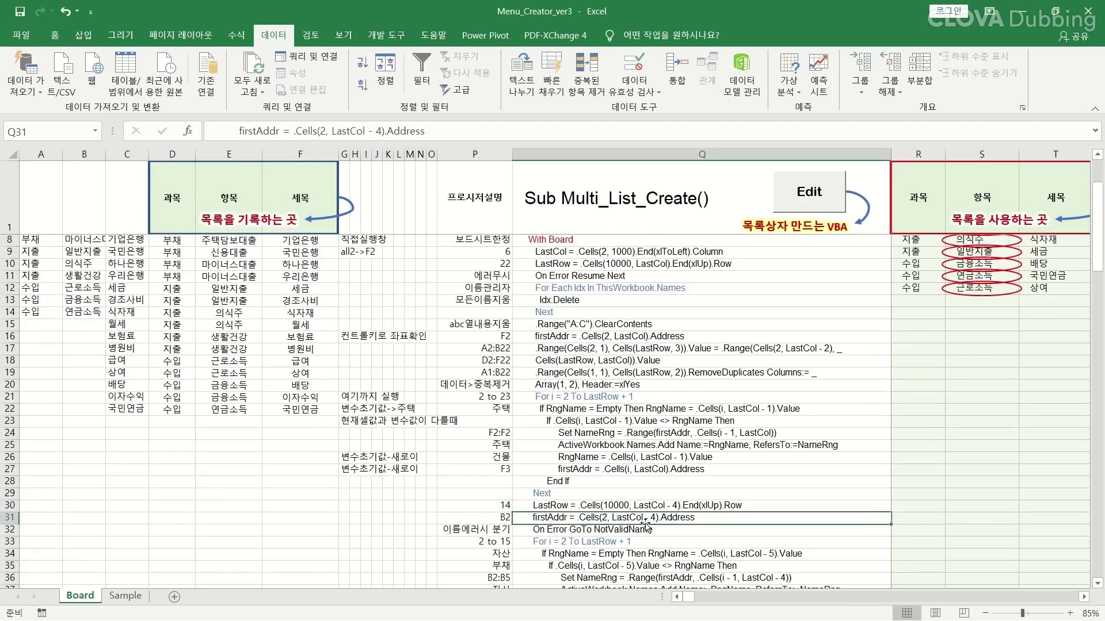
scroll(93, 305, "up", 2)
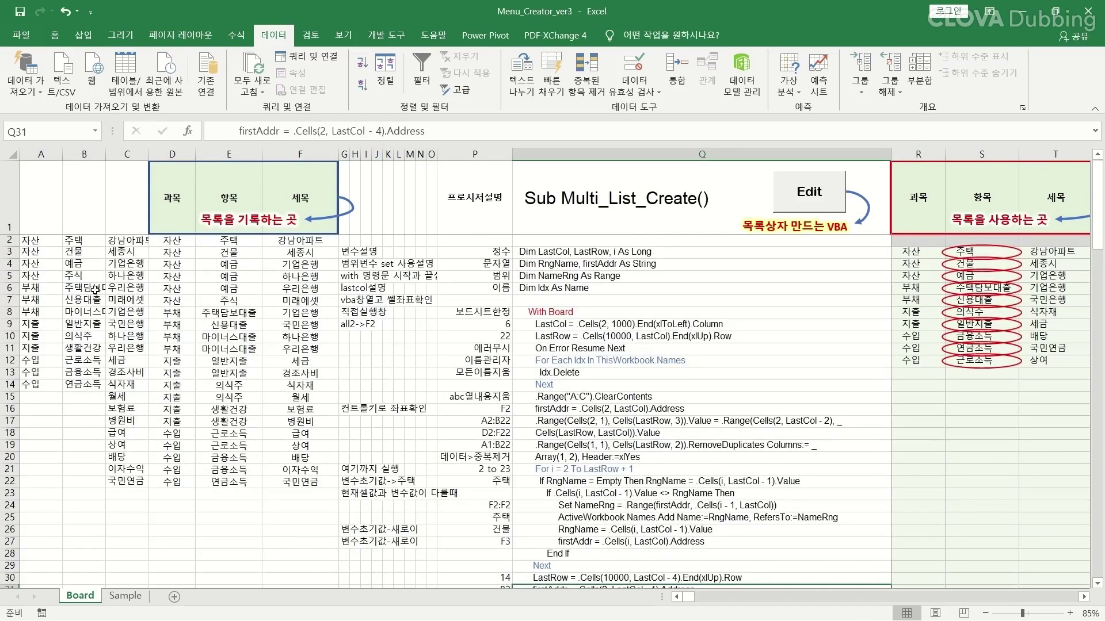
left_click(8, 239)
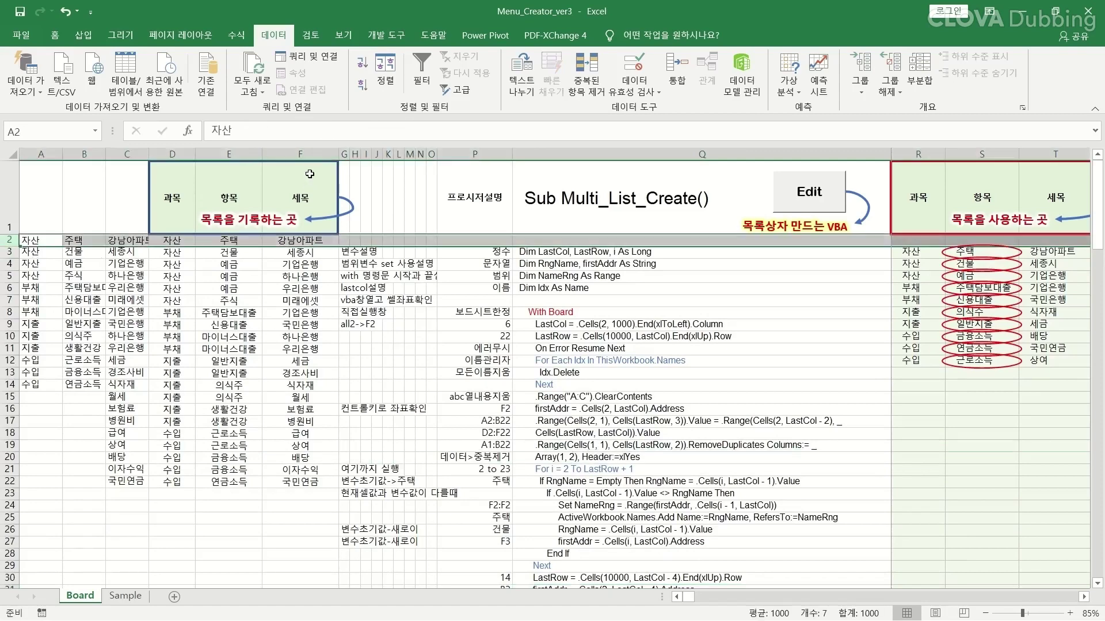
left_click(88, 155)
left_click(85, 241)
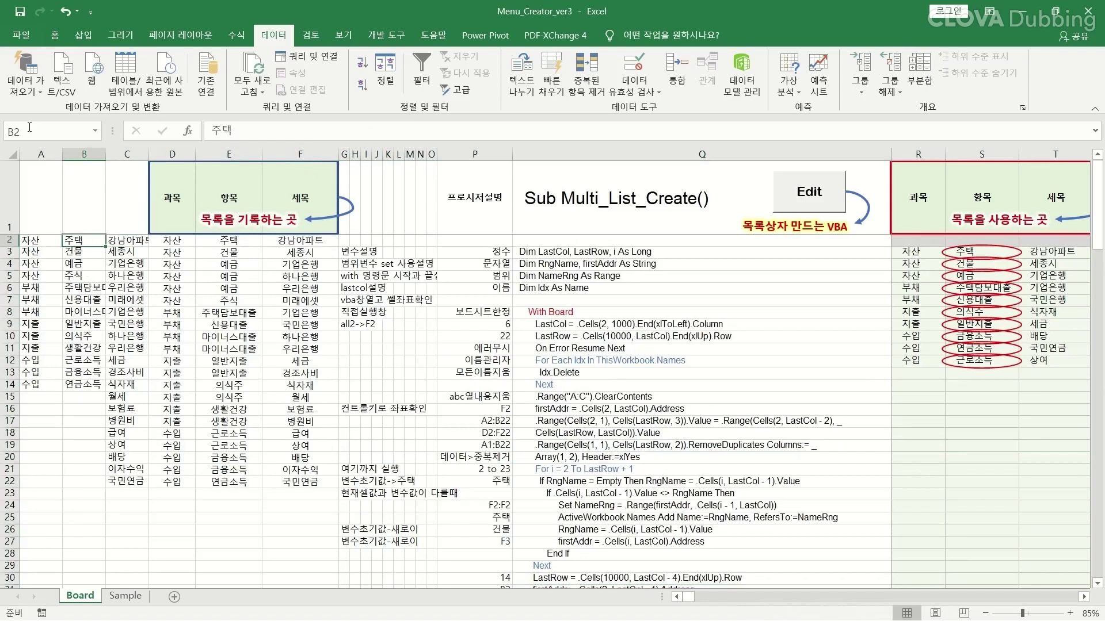
scroll(556, 558, "down", 2)
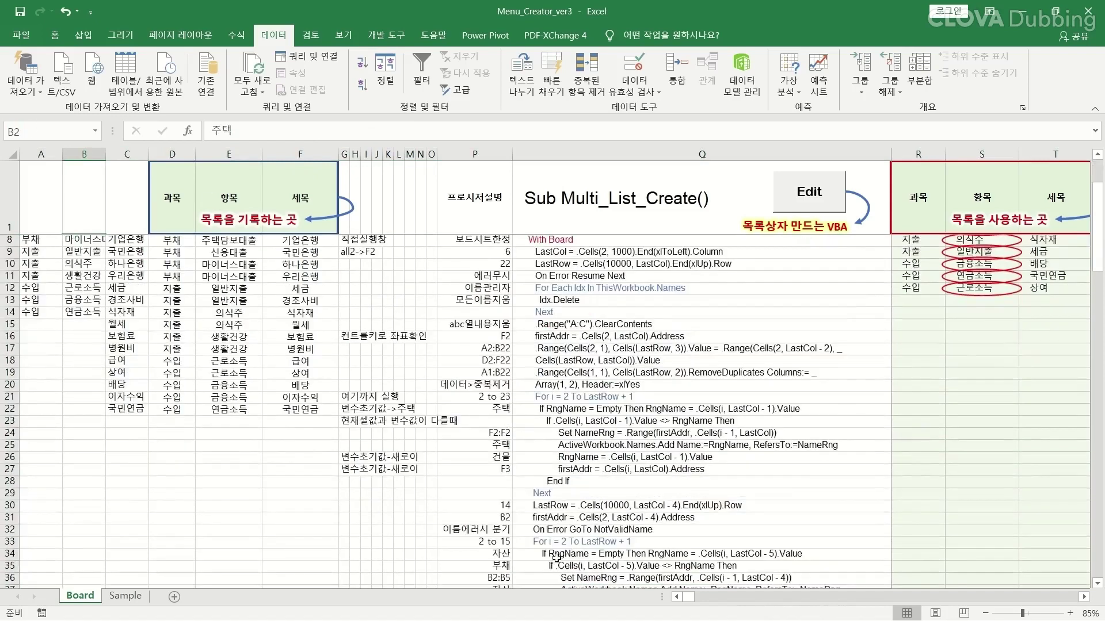
Examine note P31 and the On Error GoTo NotValidName statement in Q32, following its branch to the NotValidName label, MsgBox and End Sub
left_click(507, 520)
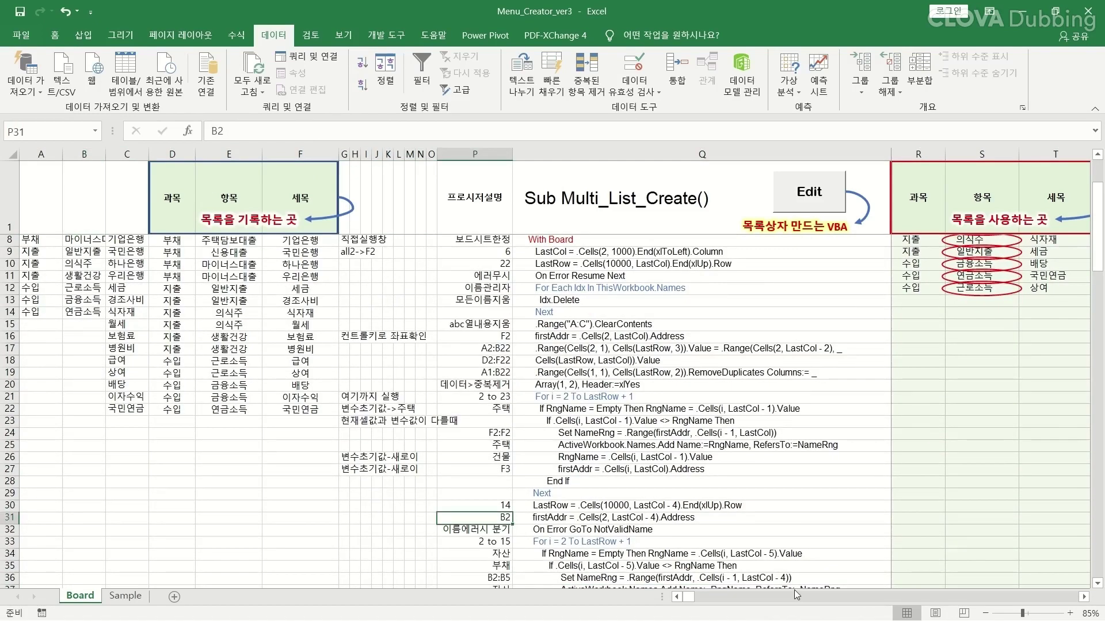
double_click(685, 529)
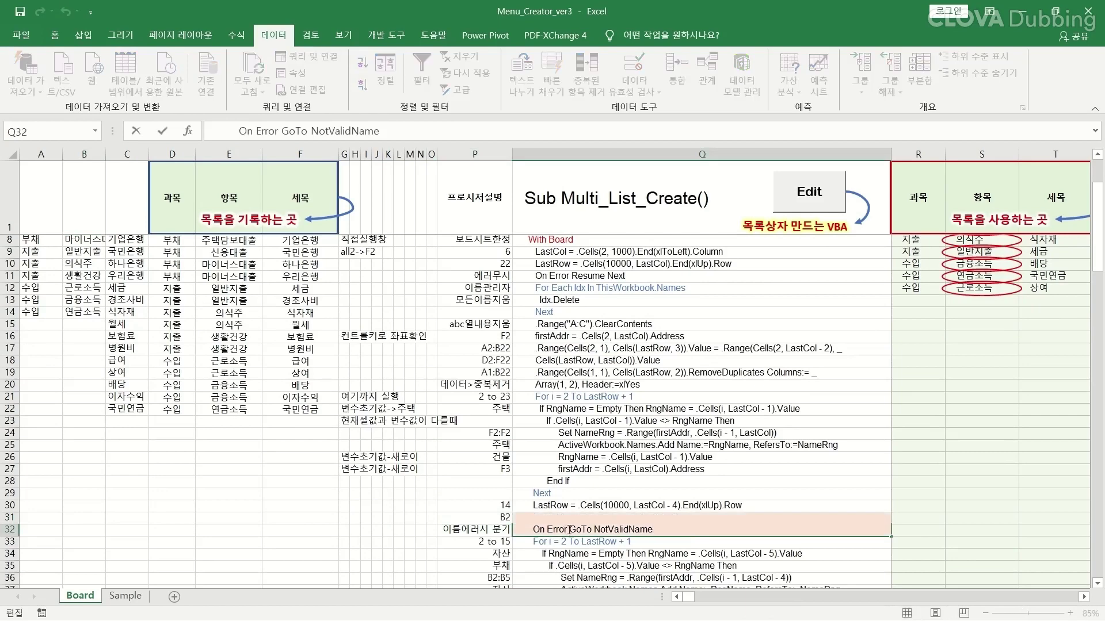
left_click_drag(569, 529, 656, 531)
scroll(679, 538, "down", 5)
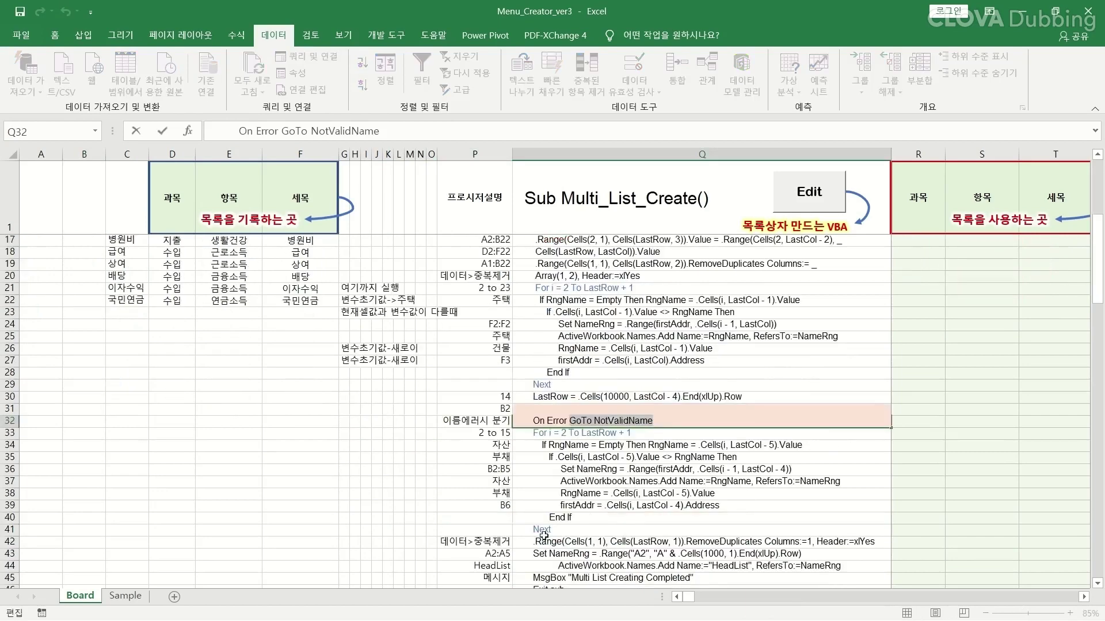
left_click(556, 566)
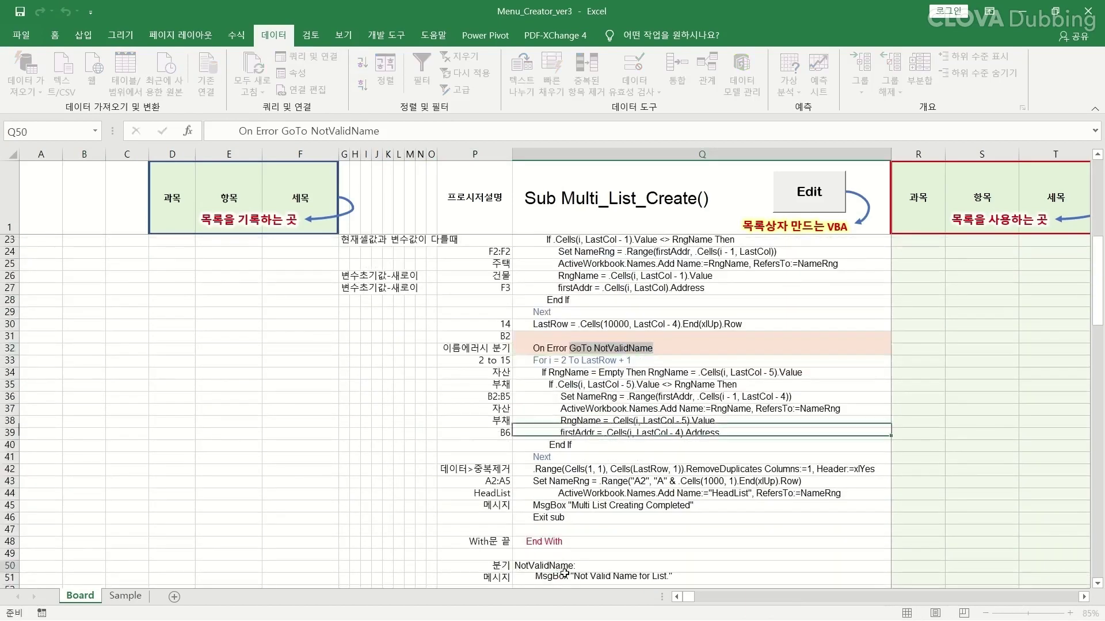
left_click(610, 577)
scroll(660, 550, "down", 2)
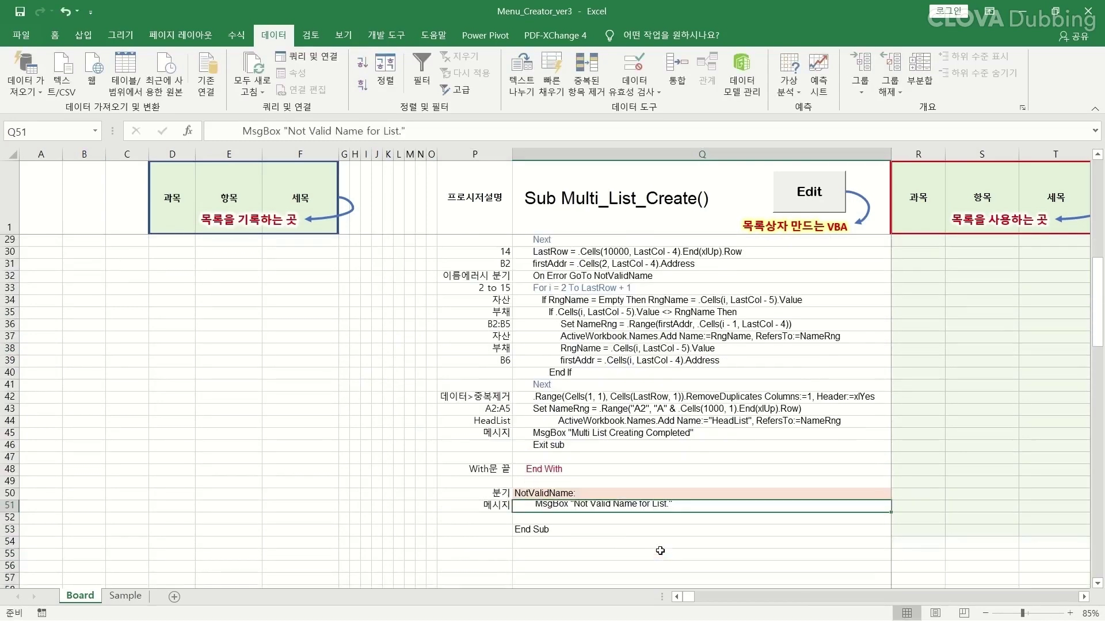
left_click(566, 531)
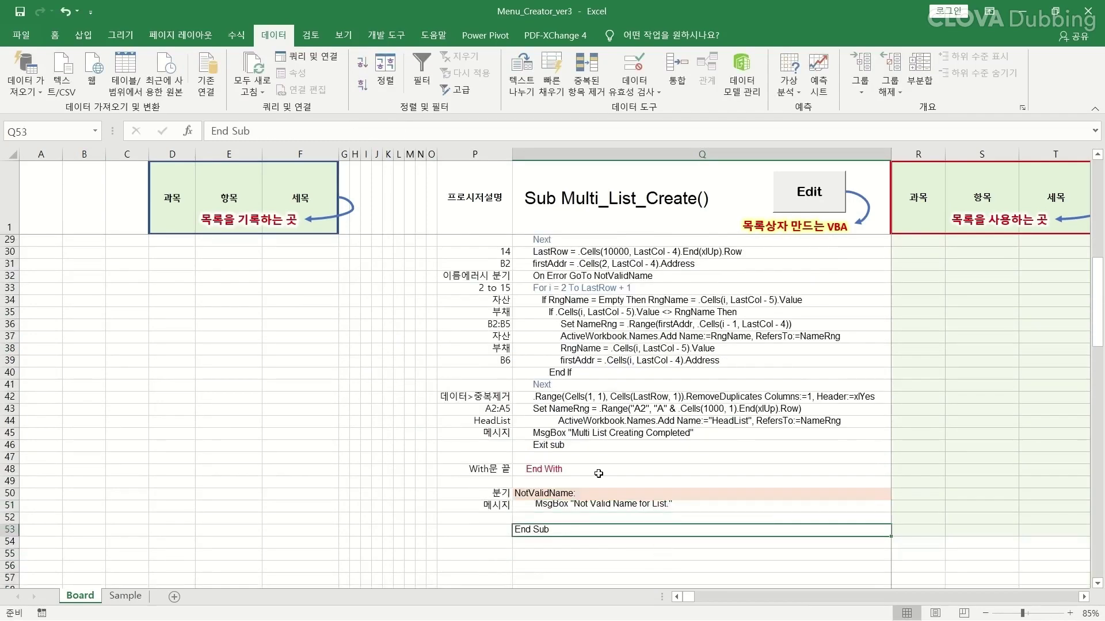
Examine the For statement in Q33, tracing 2 To LastRow + 1 against notes P30 and P33
scroll(599, 474, "up", 4)
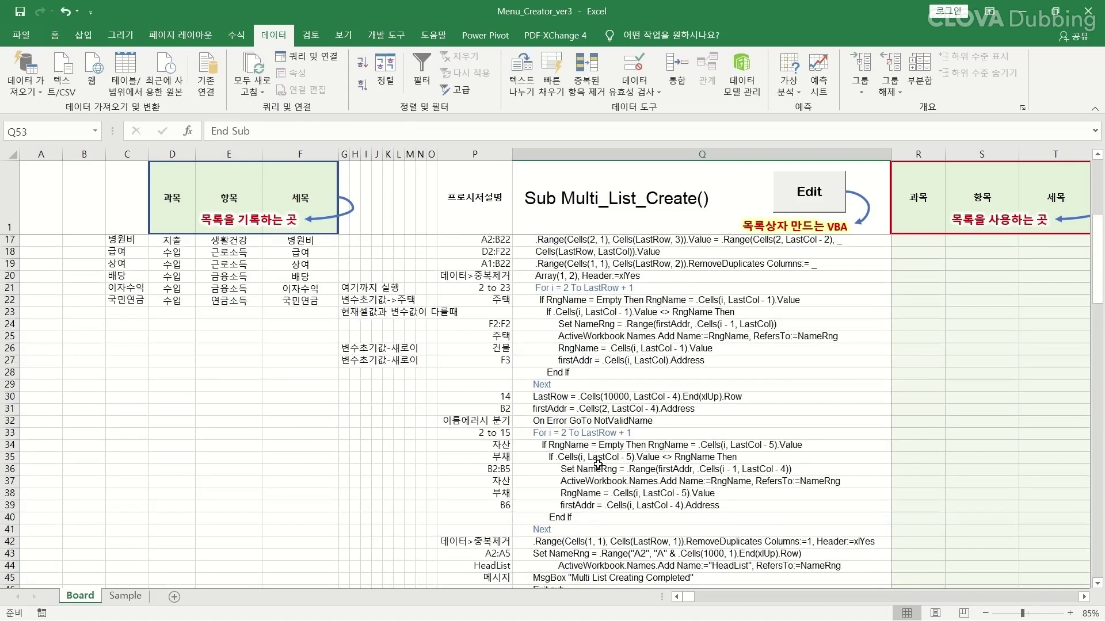
scroll(606, 479, "down", 2)
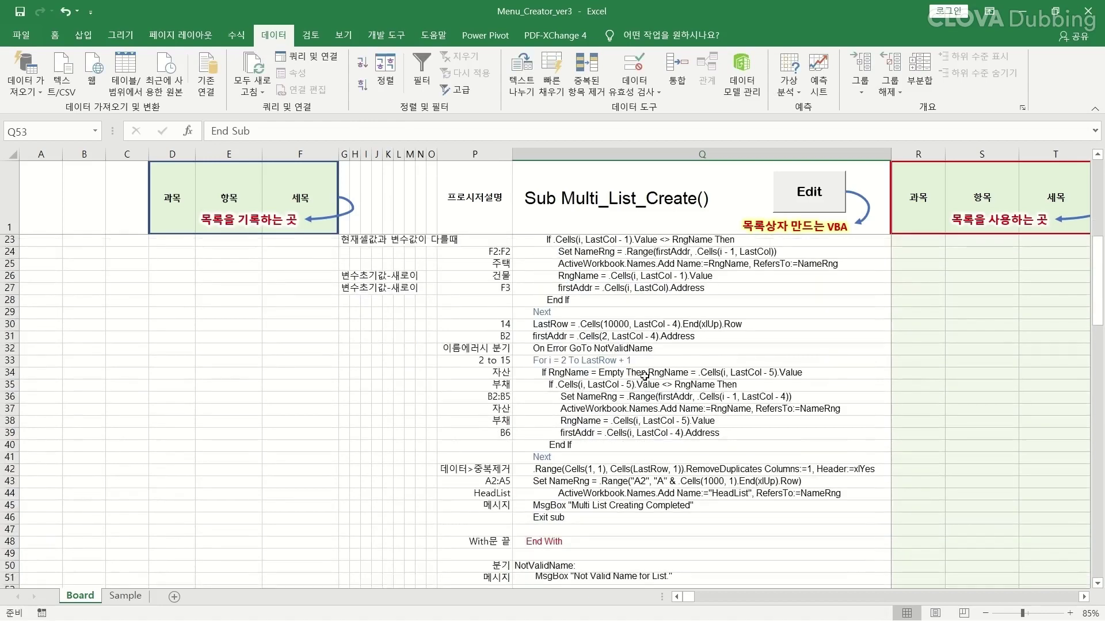
left_click(630, 362)
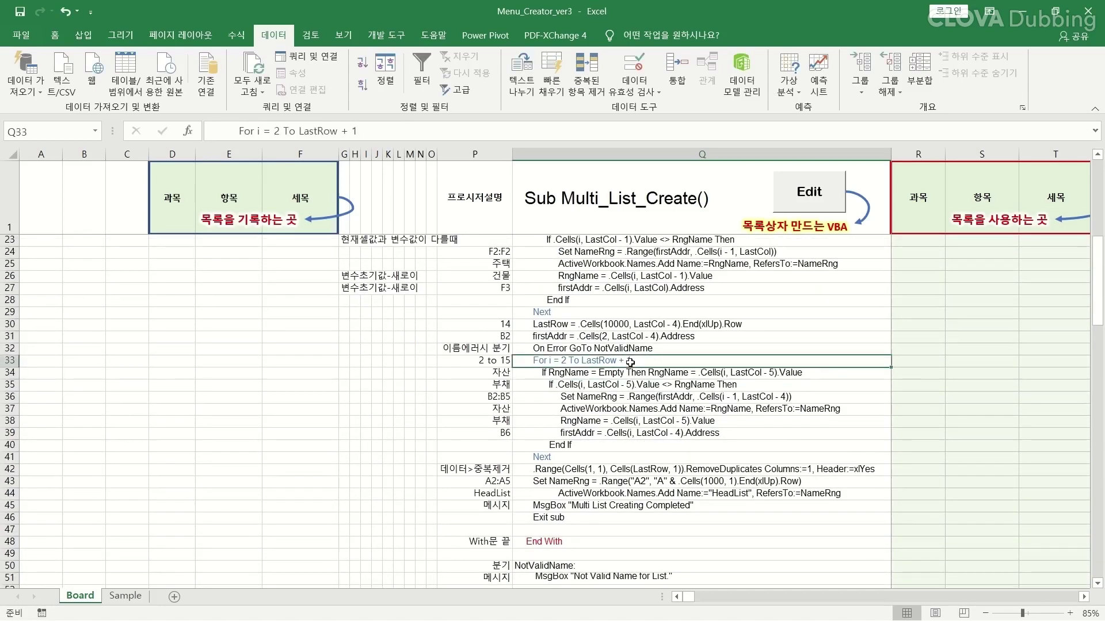
double_click(558, 362)
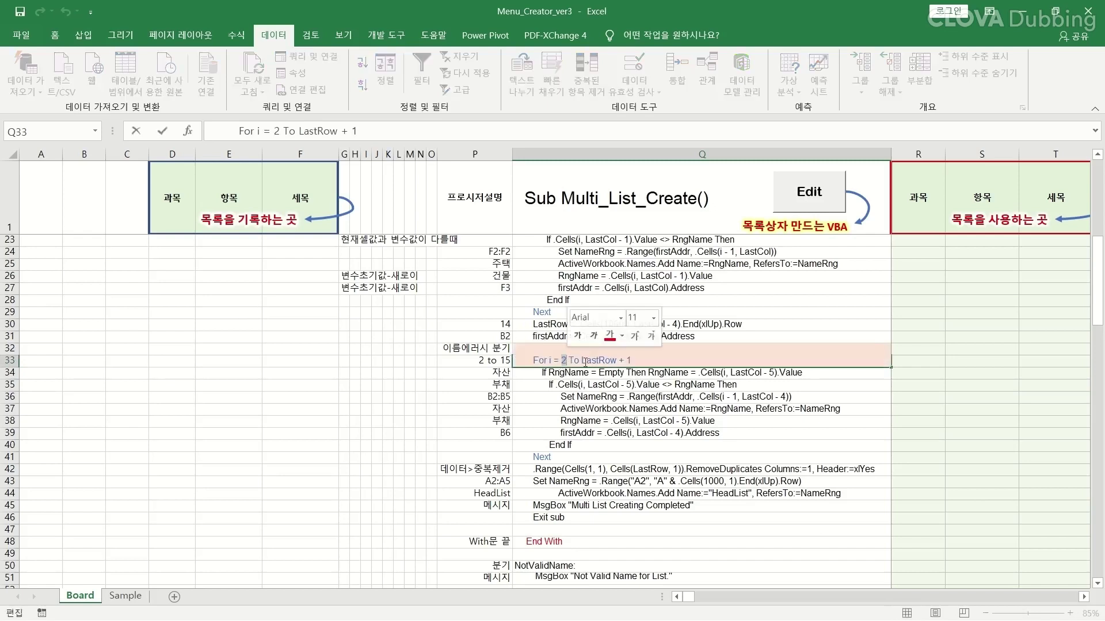
left_click_drag(586, 360, 611, 361)
left_click(505, 322)
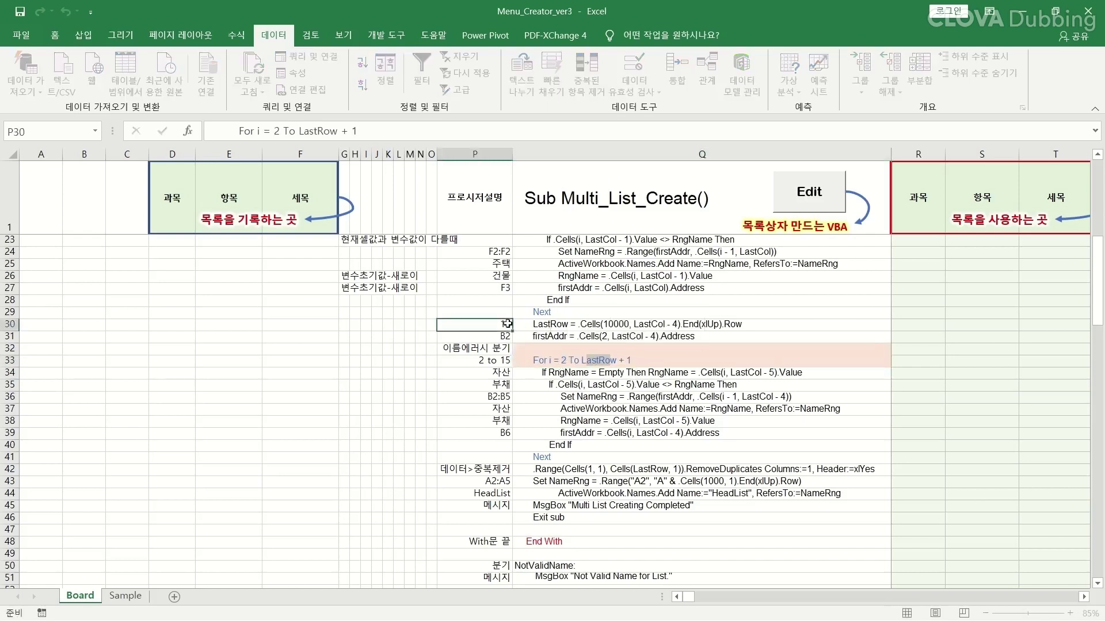
left_click(626, 360)
double_click(628, 360)
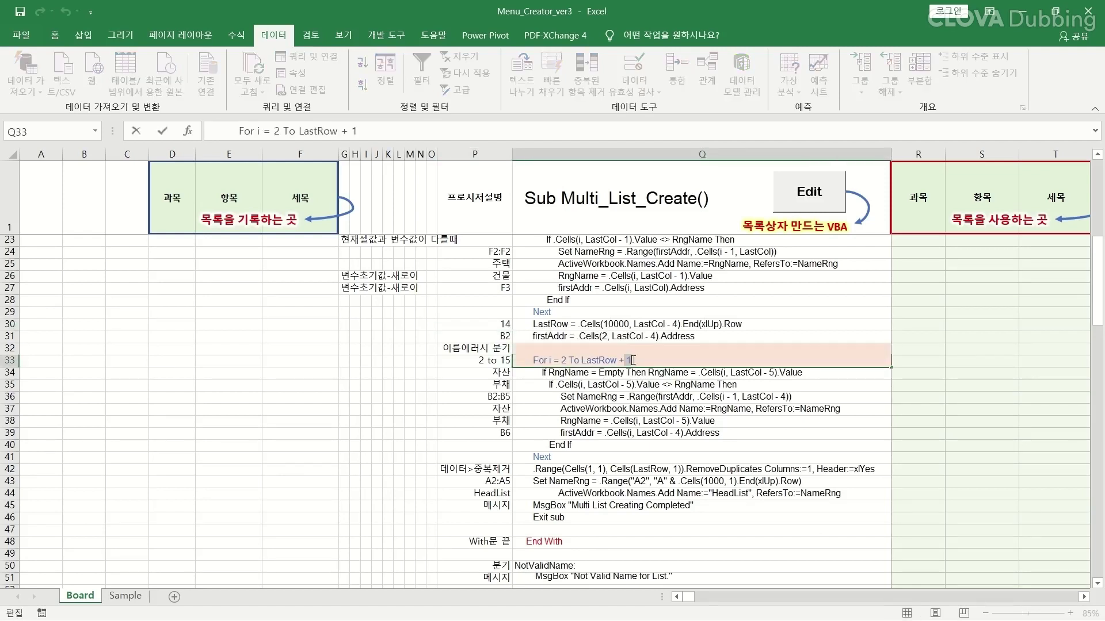
left_click(487, 361)
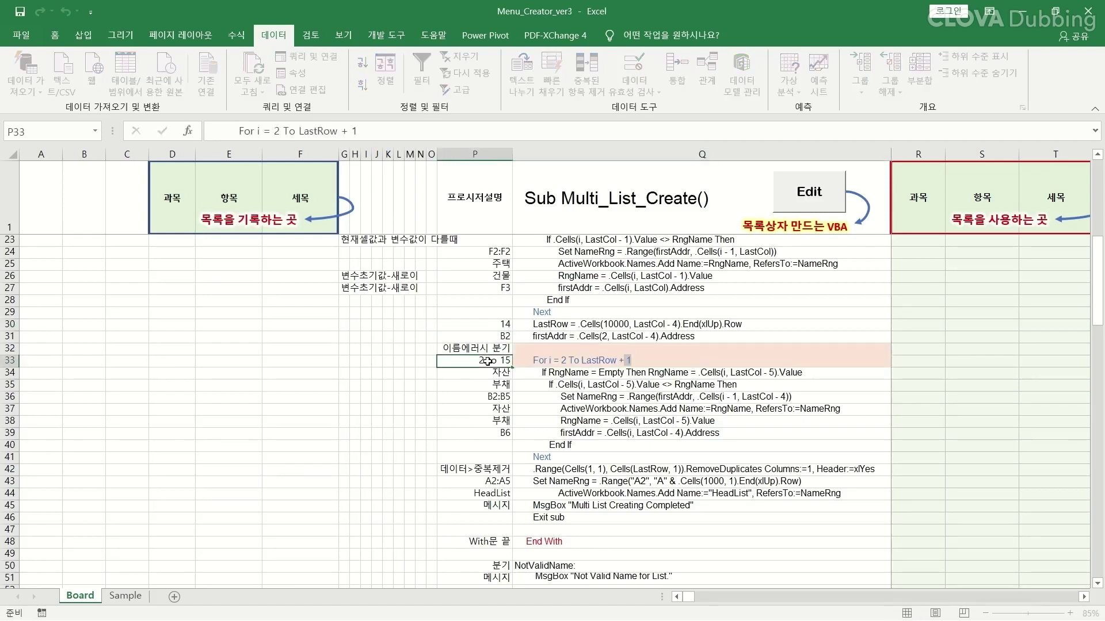
Examine the RngName = .Cells(i, LastCol - 5).Value assignment in Q34 and its note in P34
left_click(593, 373)
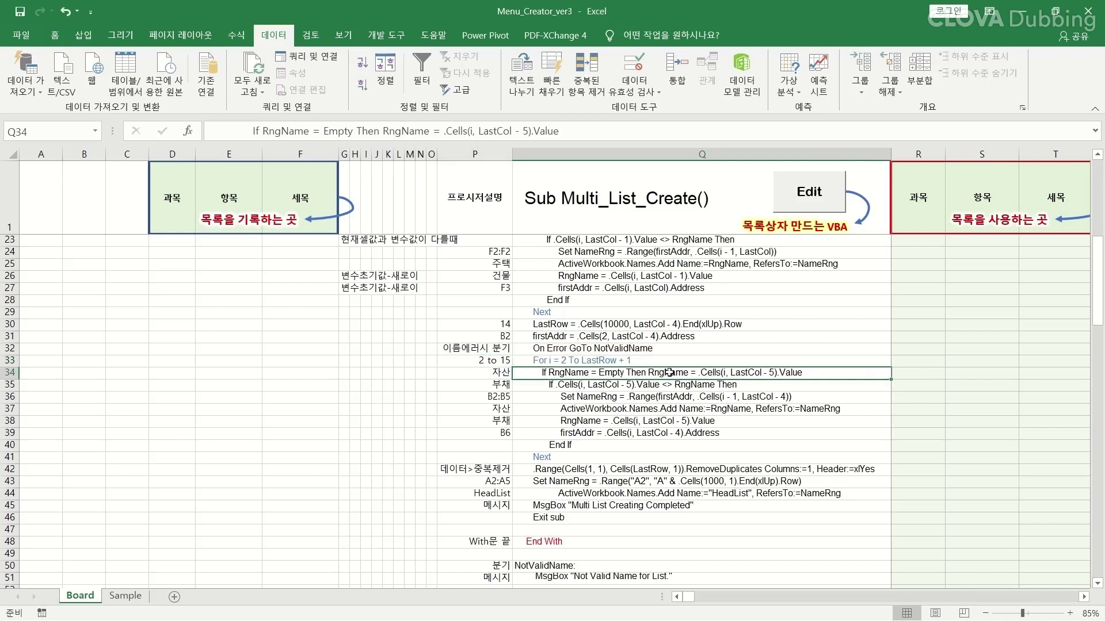
double_click(734, 374)
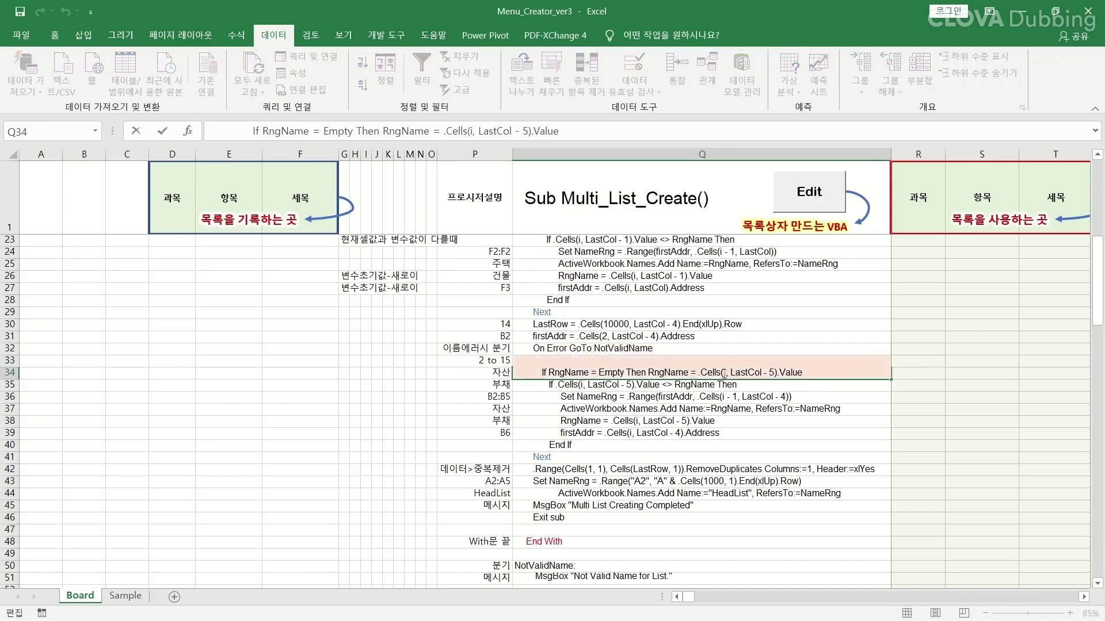
double_click(724, 374)
left_click_drag(731, 373, 775, 372)
double_click(792, 372)
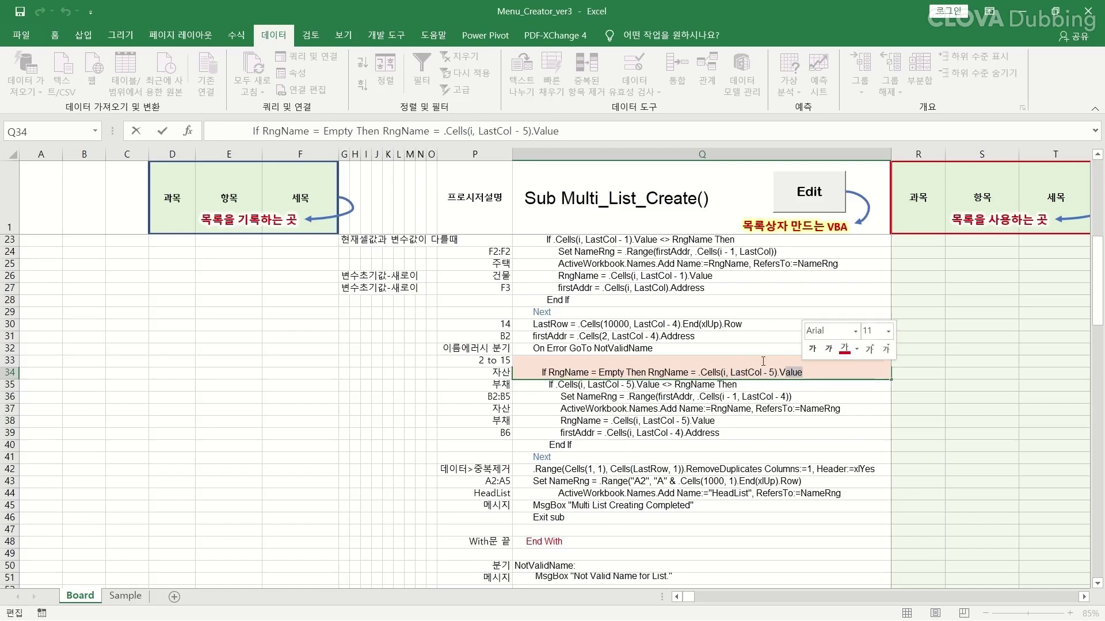
left_click(471, 374)
Trace .Cells(i, LastCol - 5) by counting back from column F to column A and locating row 2's cell A2
scroll(303, 345, "up", 7)
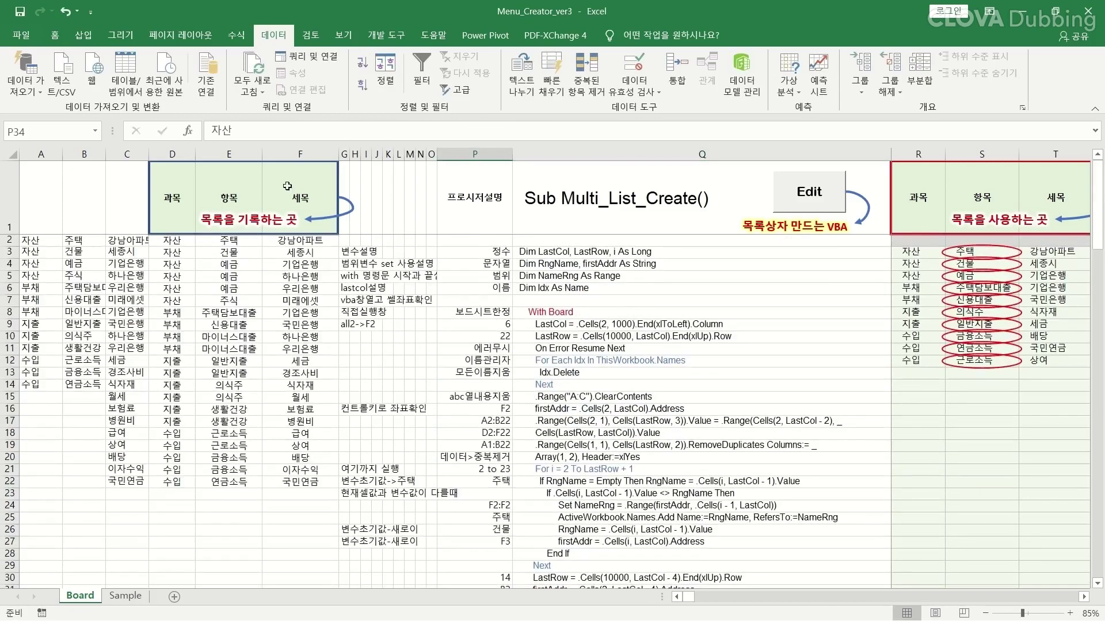
left_click(311, 153)
left_click(229, 153)
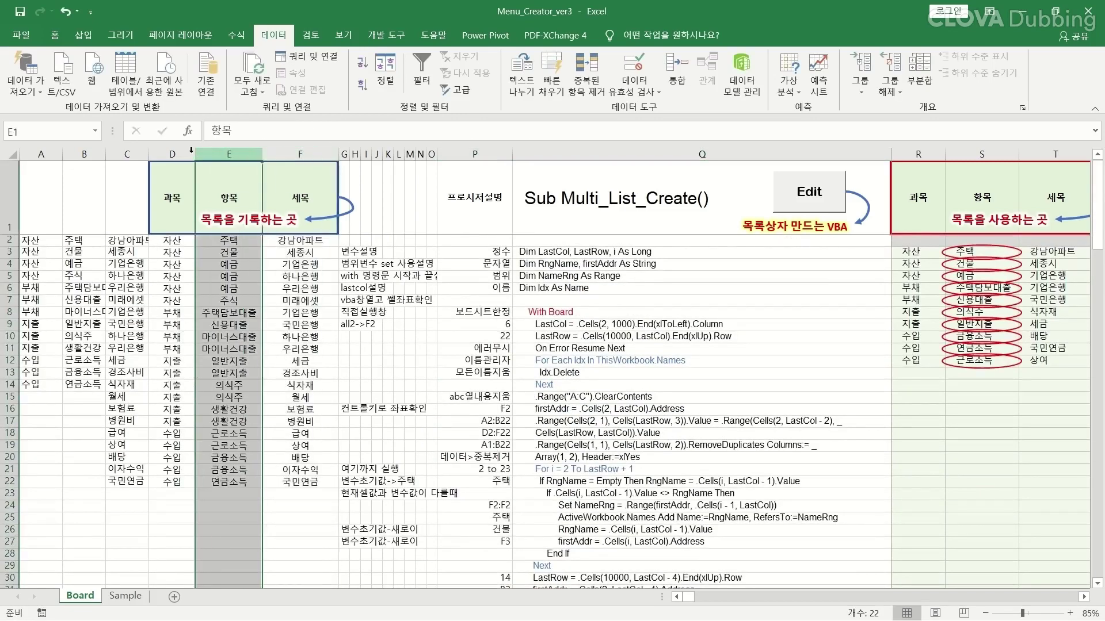
left_click(172, 153)
left_click(129, 153)
left_click(84, 153)
left_click(41, 153)
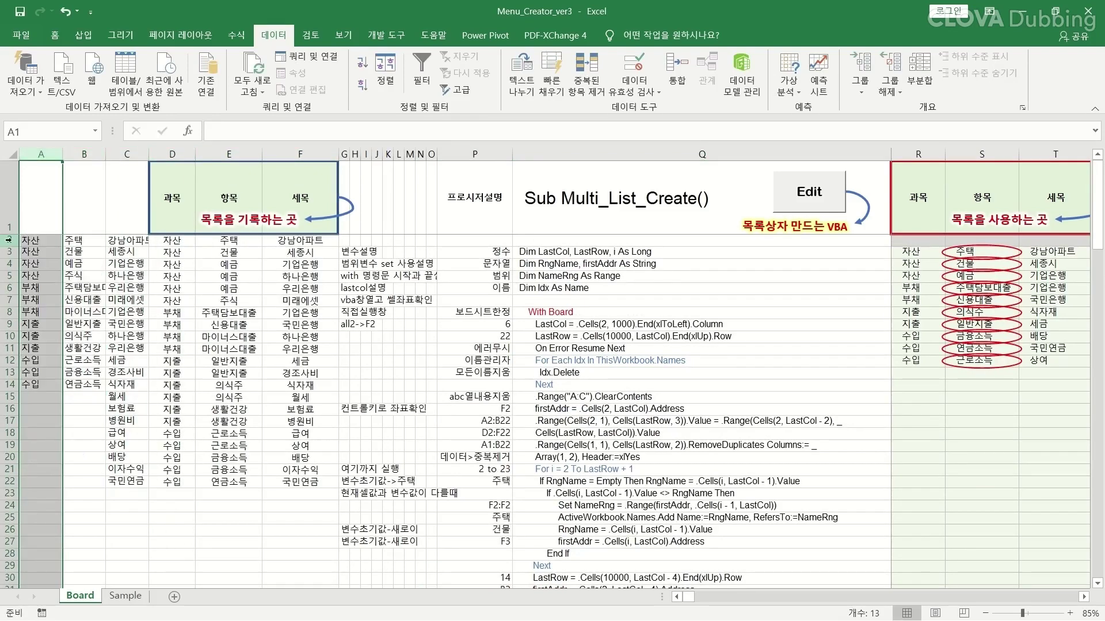
left_click(9, 240)
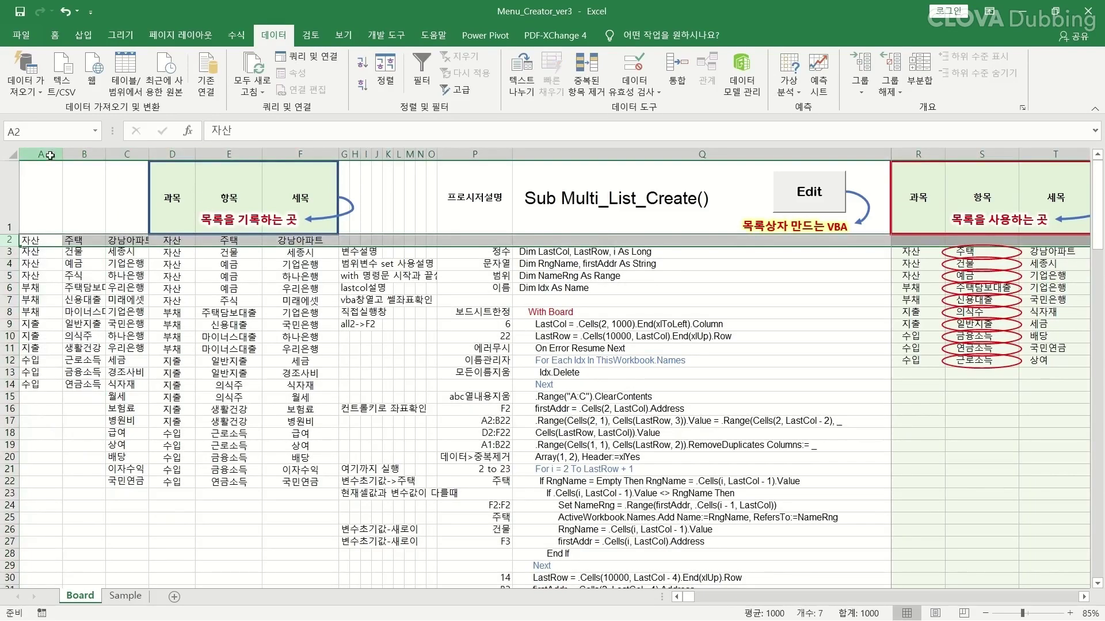
left_click(45, 242)
Compare the content of cell A2 with the RngName value noted in P34
scroll(725, 489, "down", 1)
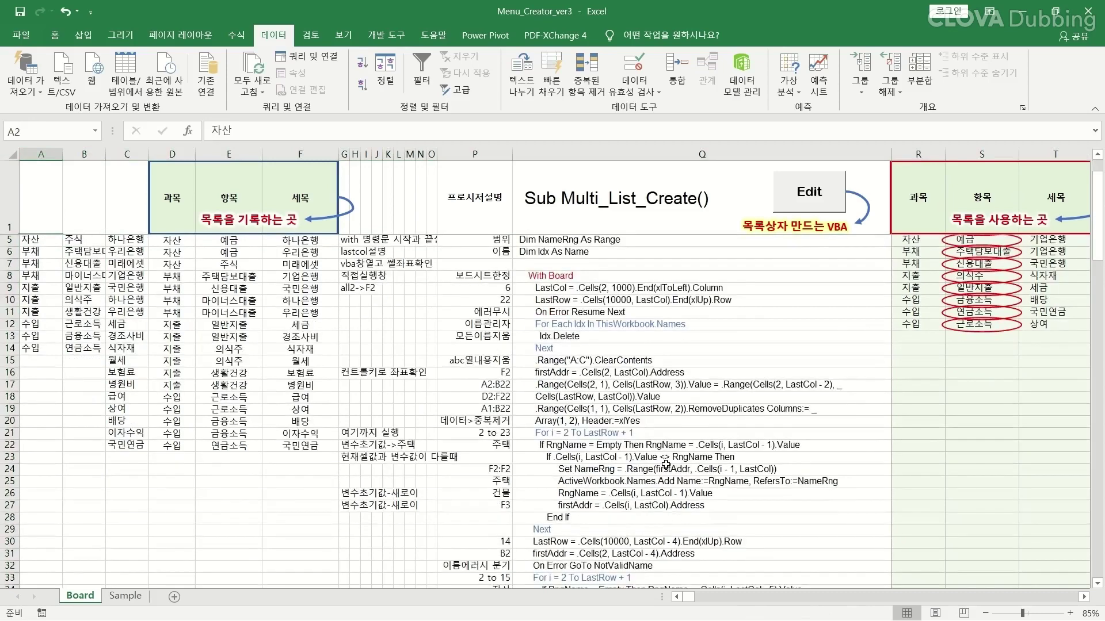
scroll(717, 494, "down", 1)
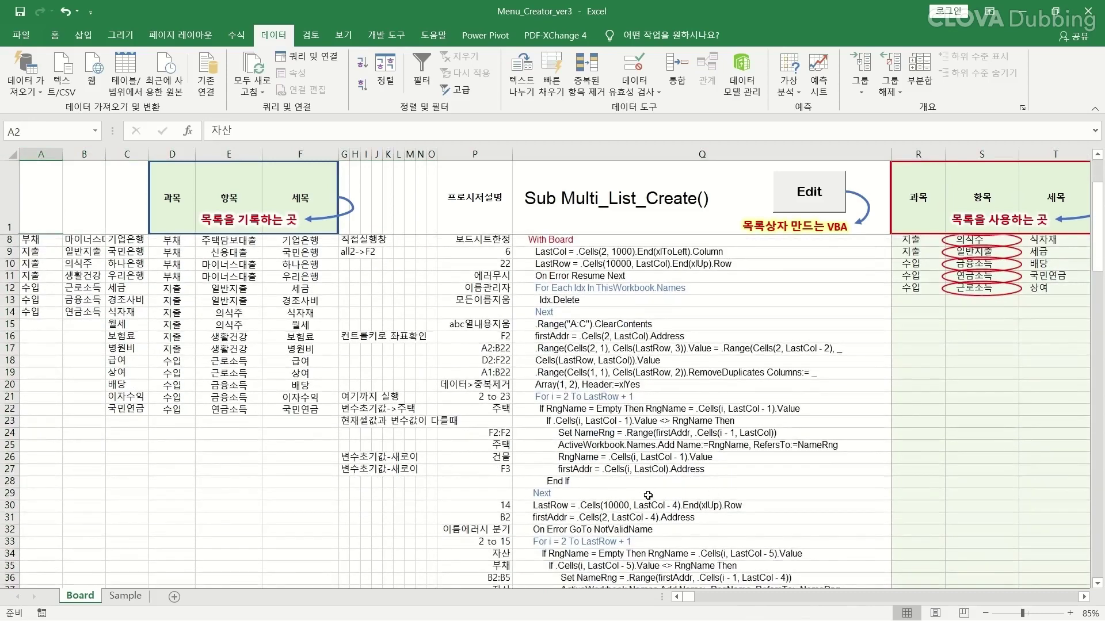
scroll(660, 488, "down", 1)
scroll(561, 469, "up", 3)
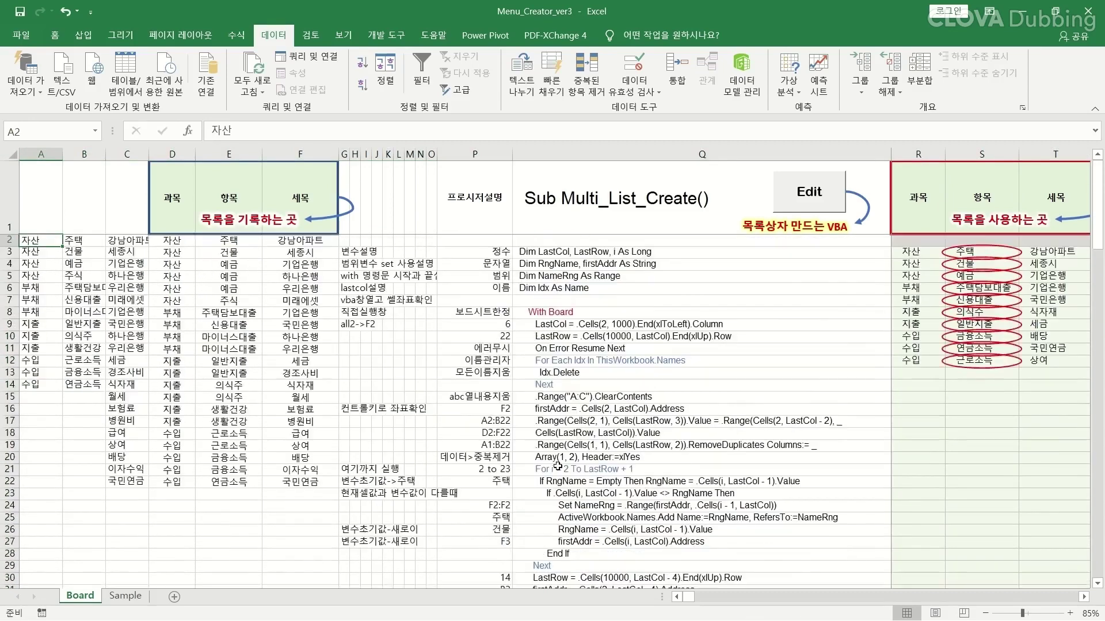
left_click_drag(235, 131, 210, 132)
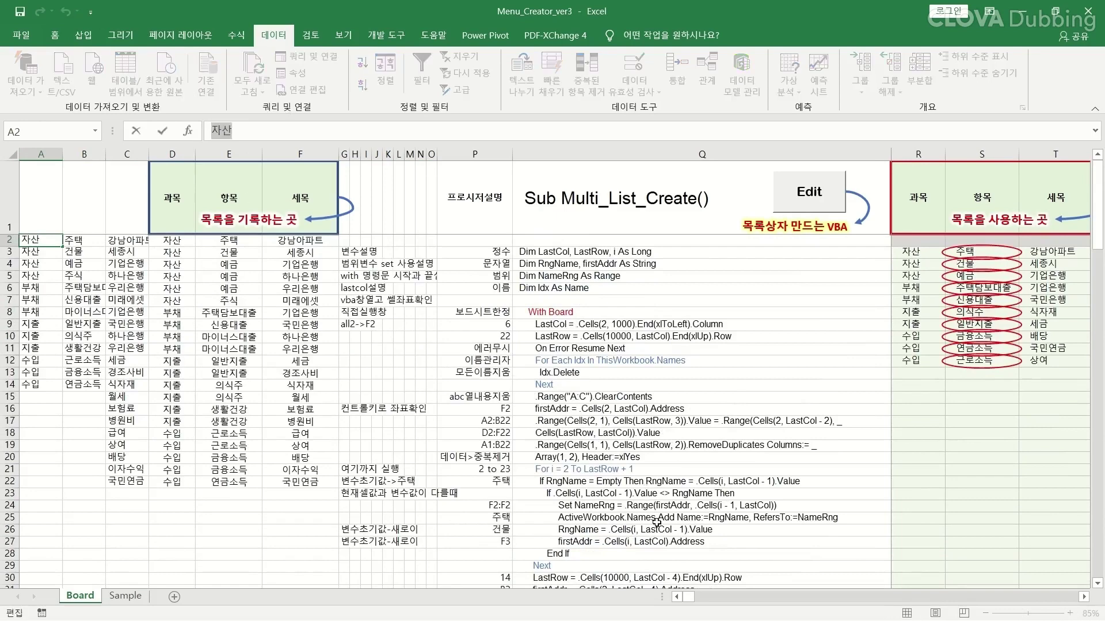
scroll(653, 523, "down", 4)
scroll(635, 532, "down", 1)
left_click(487, 445)
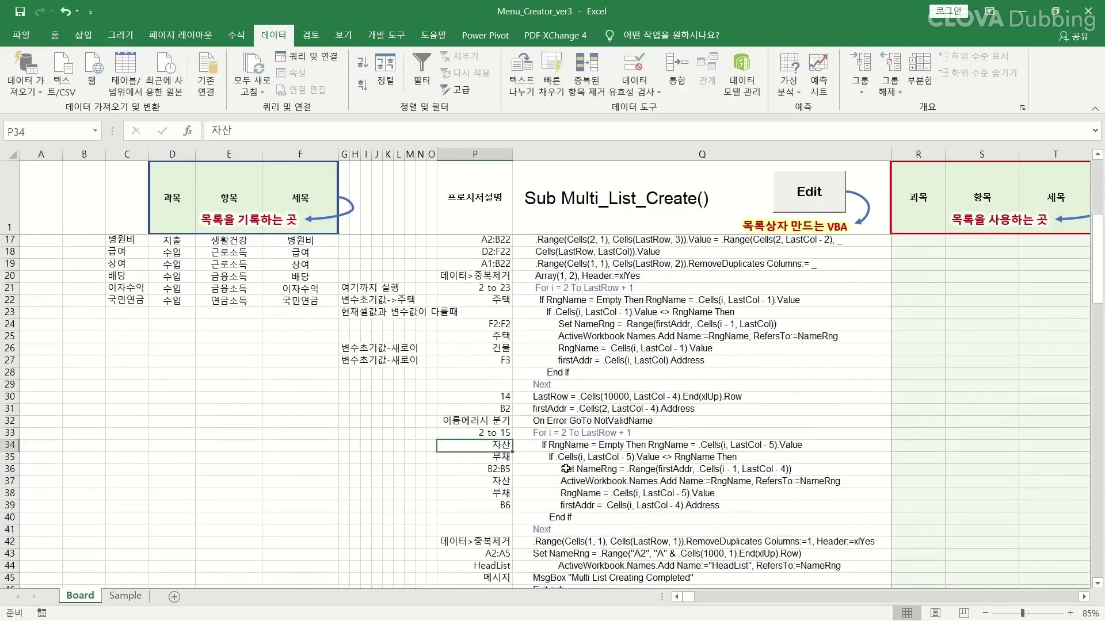
Trace the If condition in Q35 down column A, comparing the entries in A2:A5 with the one in A6
left_click(482, 460)
left_click(647, 459)
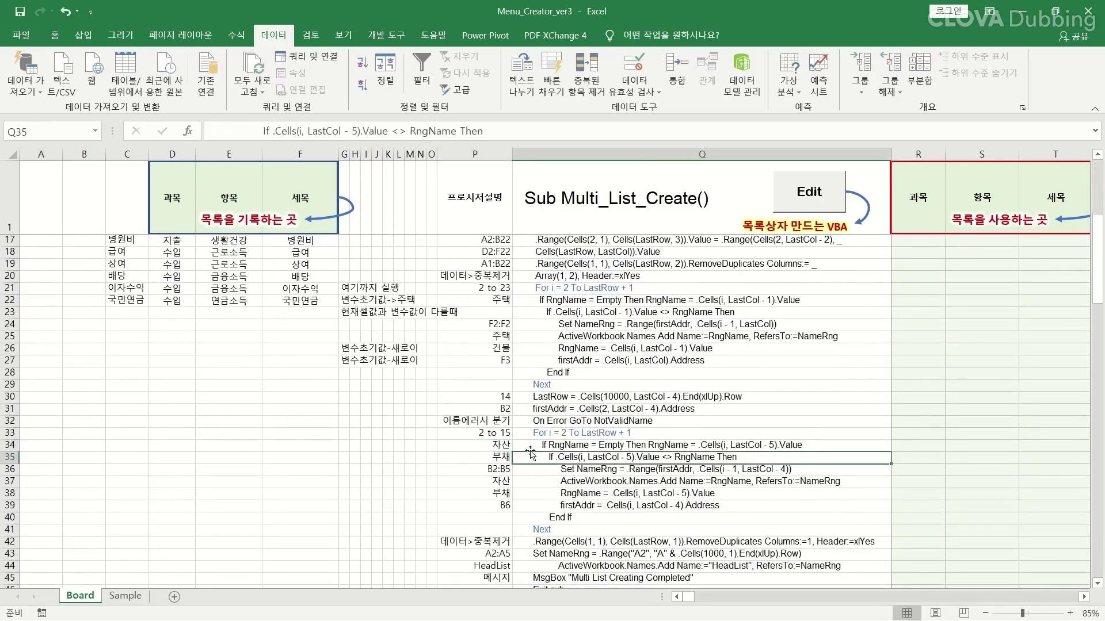
scroll(251, 460, "up", 5)
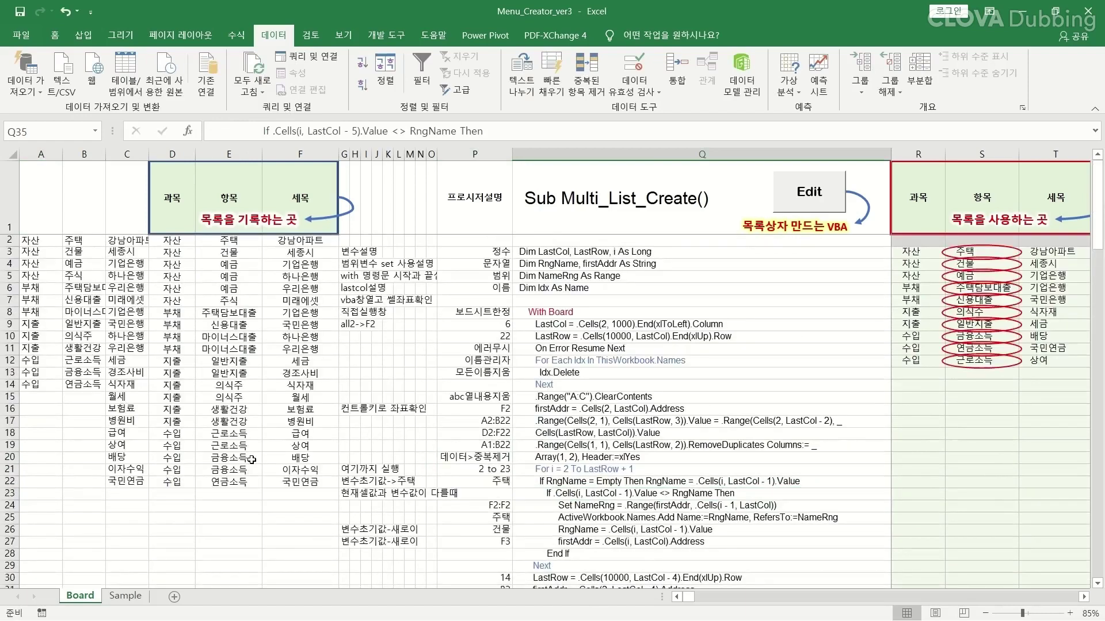
left_click(83, 253)
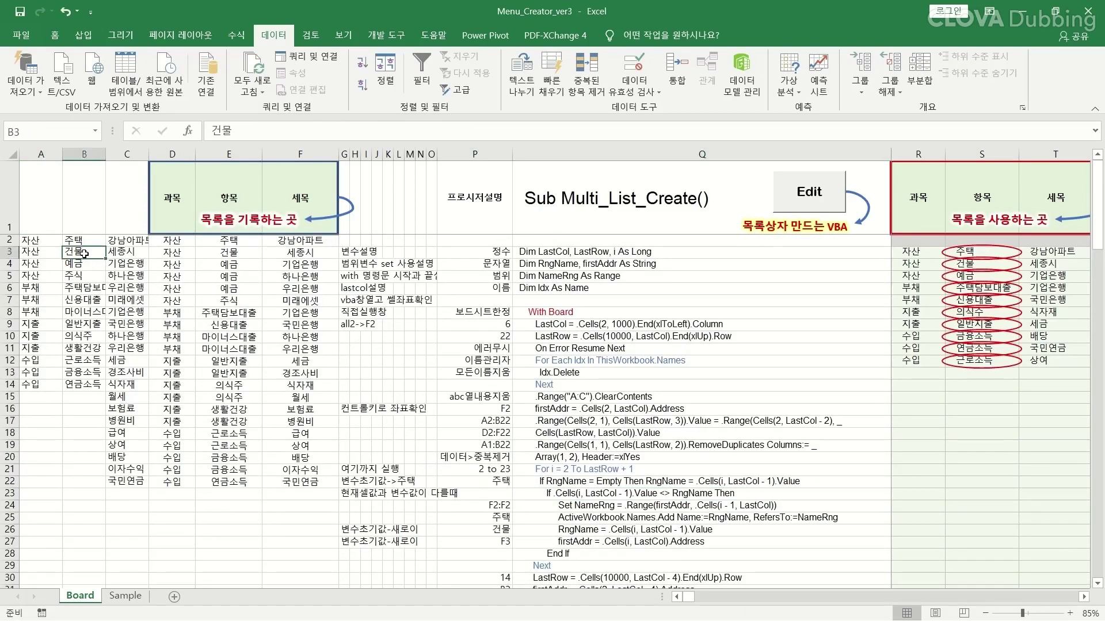
left_click(33, 274)
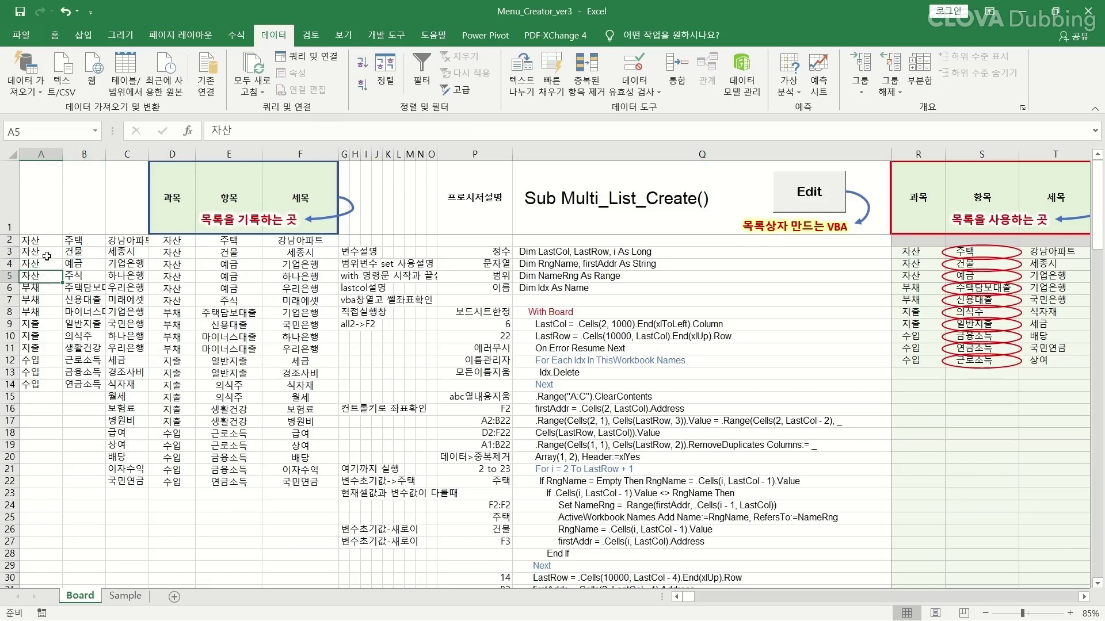
left_click_drag(46, 243, 50, 292)
left_click_drag(53, 240, 49, 279)
left_click(48, 291)
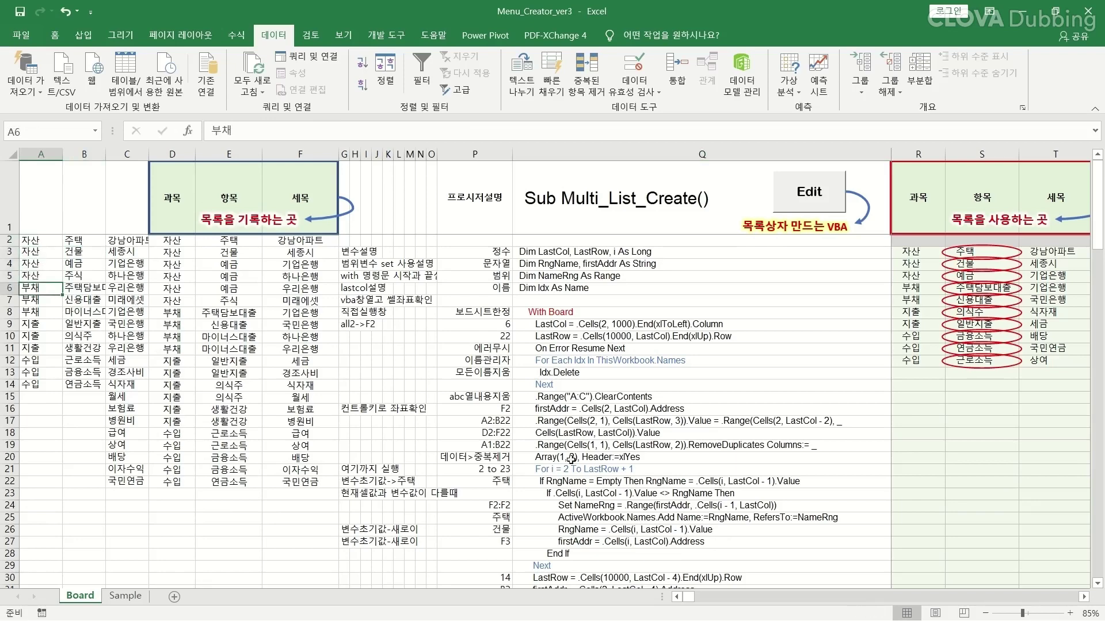
left_click(39, 276, "shift")
scroll(568, 505, "down", 3)
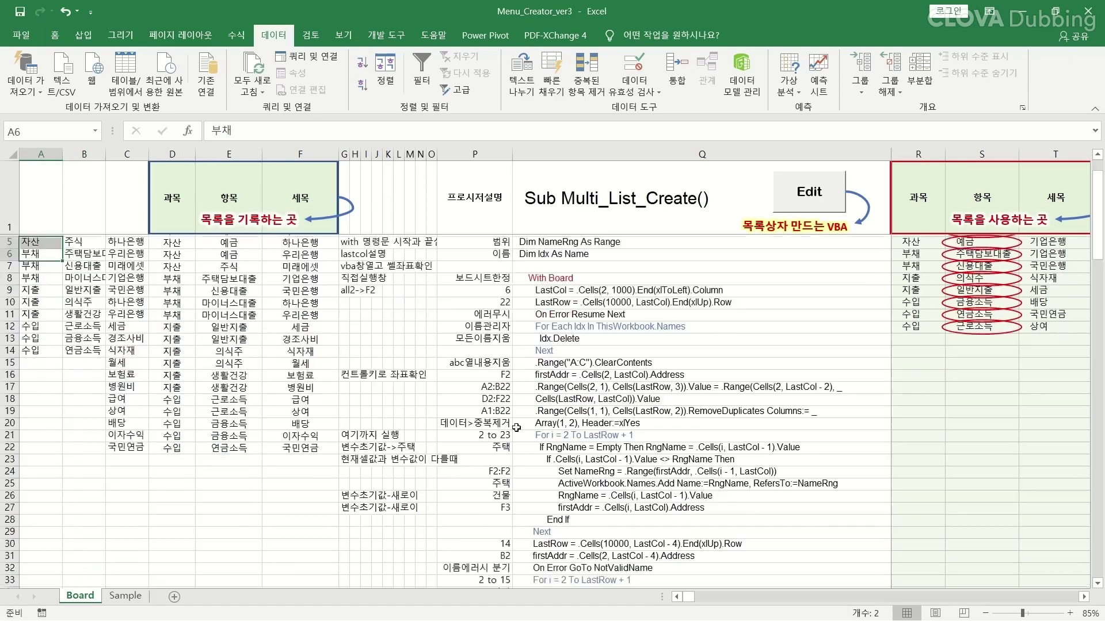
scroll(569, 505, "down", 1)
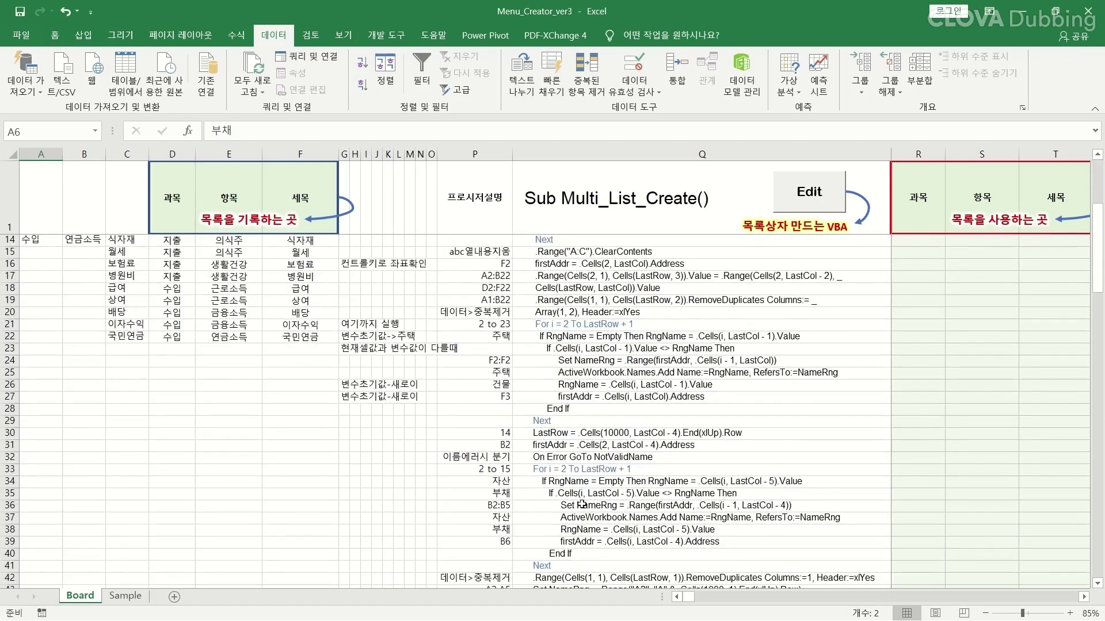
Examine the comparison .Cells(i, LastCol - 5).Value <> RngName within the If statement in Q35
left_click(569, 482)
left_click(567, 493)
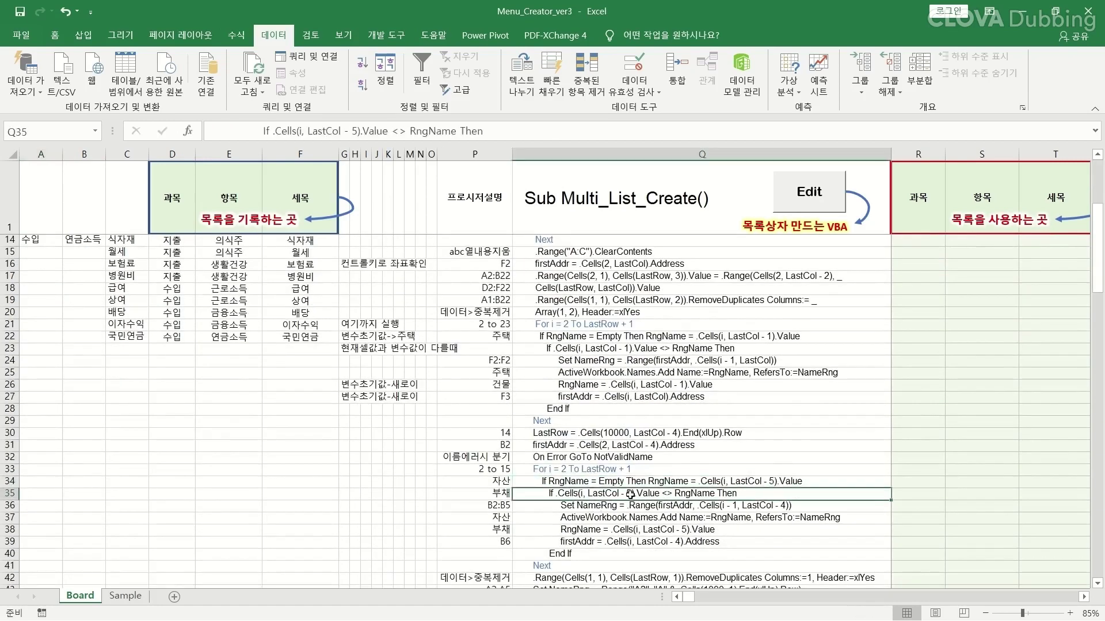
double_click(600, 492)
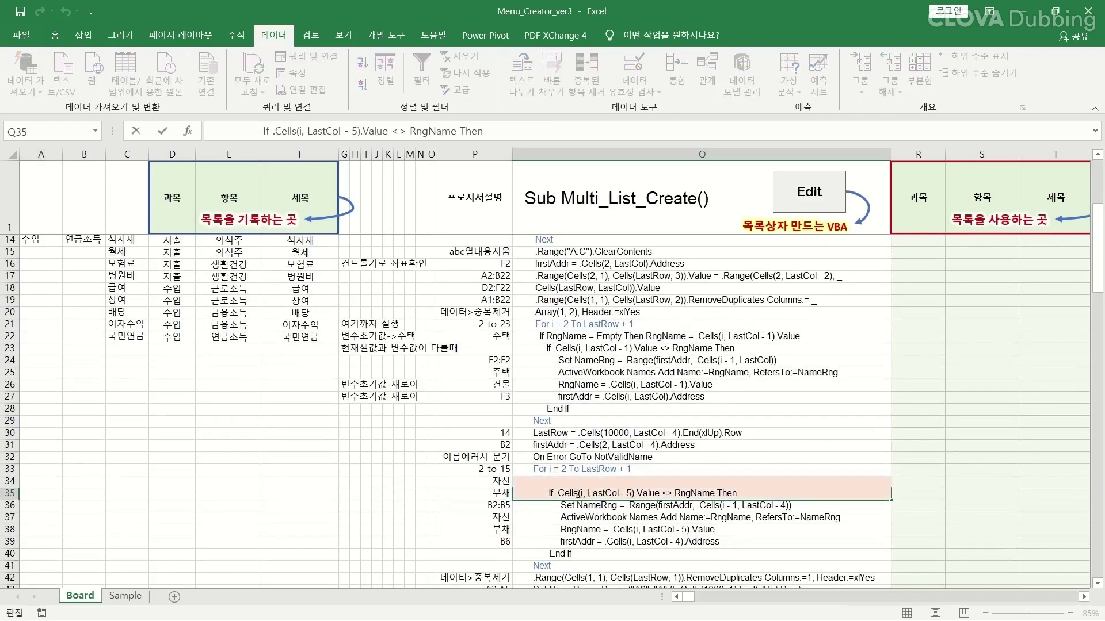
left_click_drag(576, 493, 723, 493)
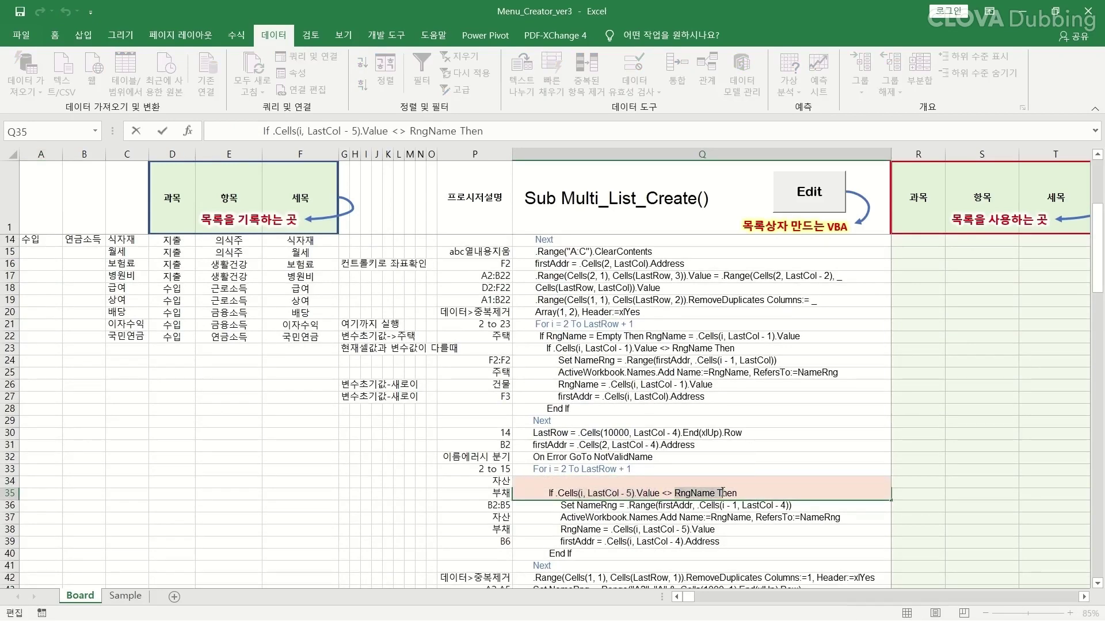
Replace the explanatory note in cell P35, beside the If comparison, with "자산 : 부채"
left_click(490, 481)
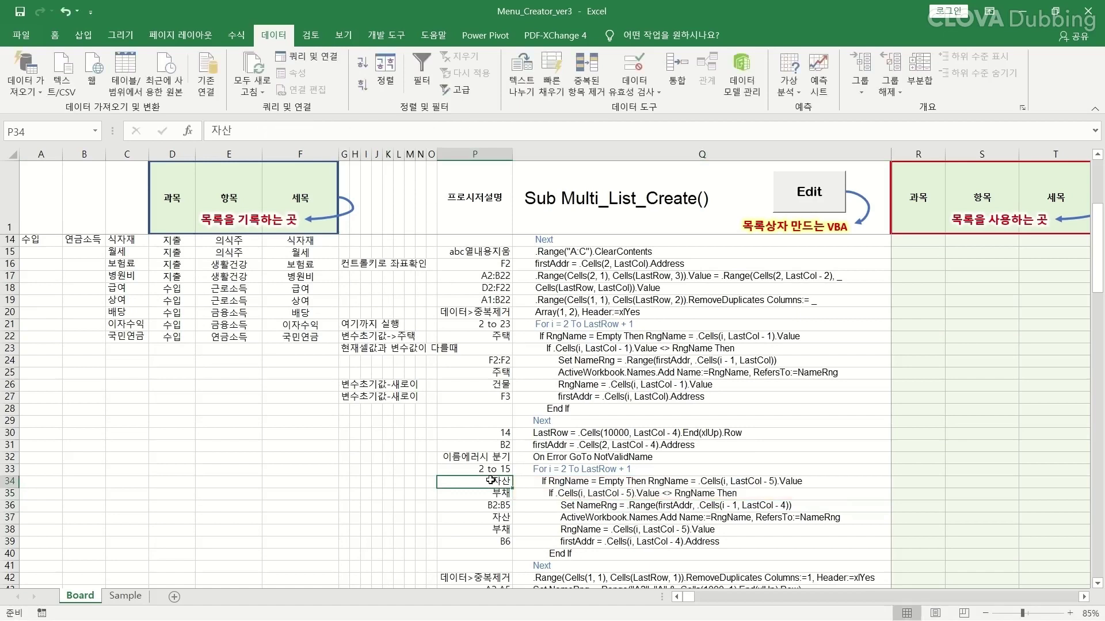
left_click(670, 506)
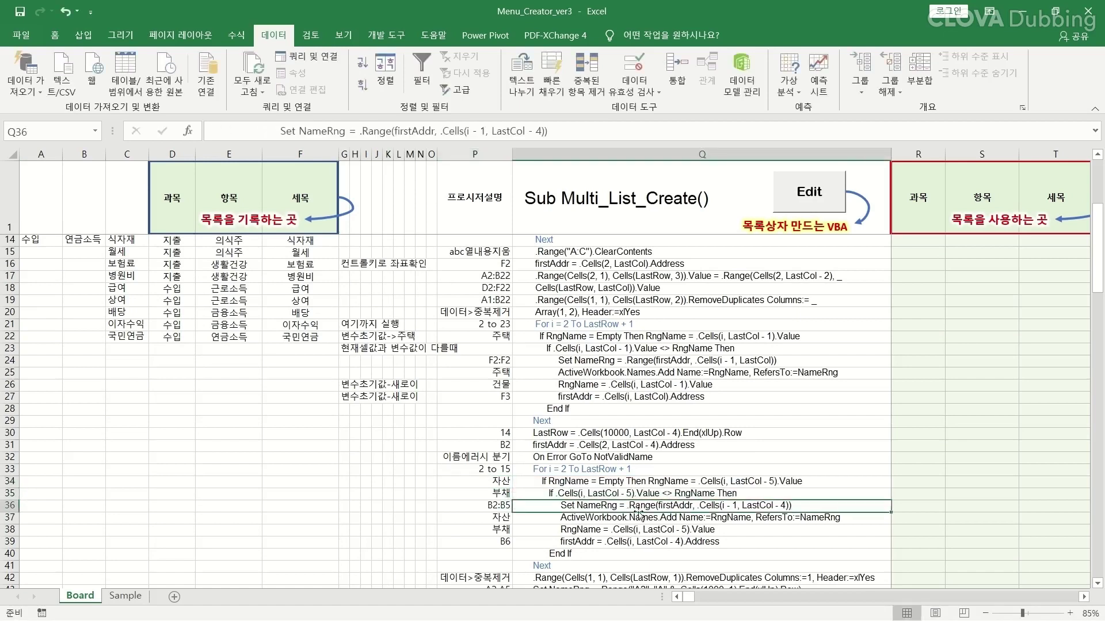
left_click(483, 494)
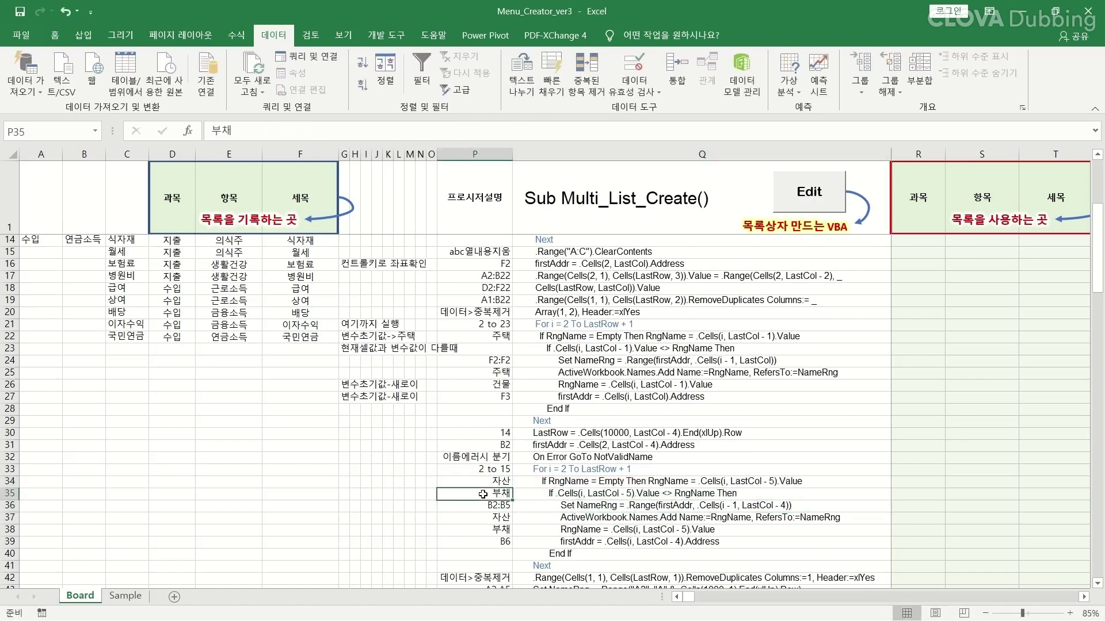
type("wk")
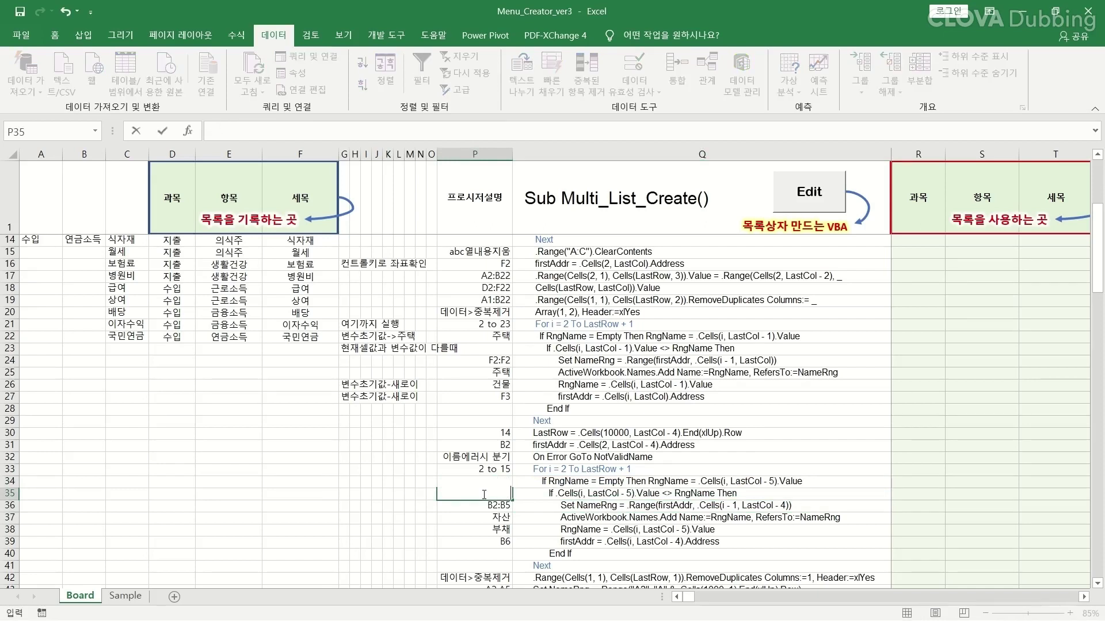
type("자산 : ㅂ")
type("ㅜ채")
key("Return")
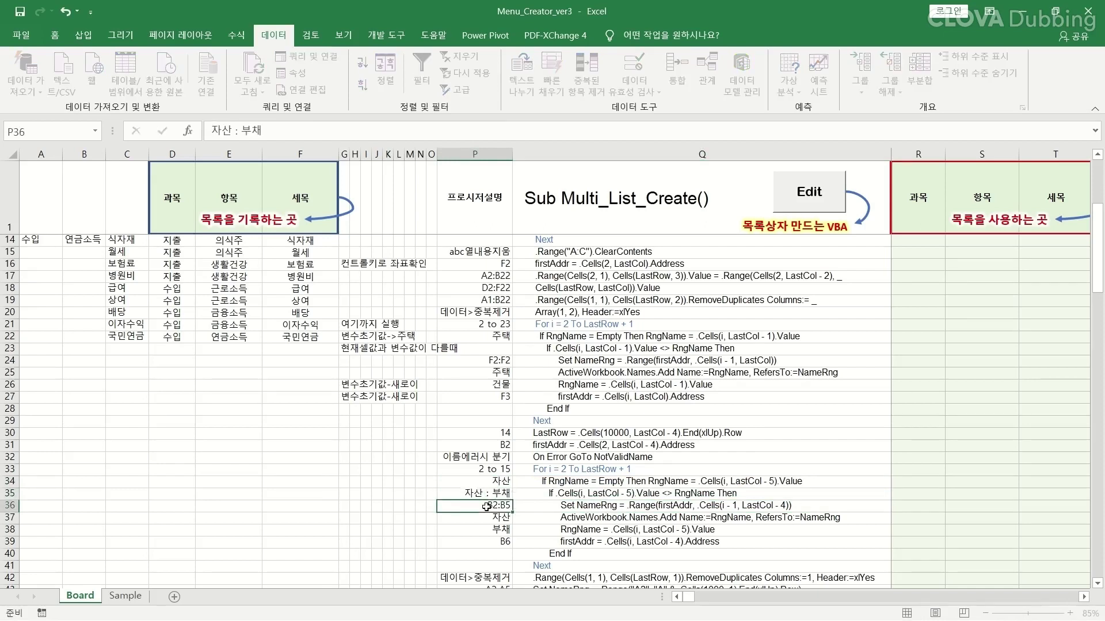
Examine firstAddr and the LastCol - 4 column argument in the Set NameRng statement in Q36, checking firstAddr against P31
left_click(643, 505)
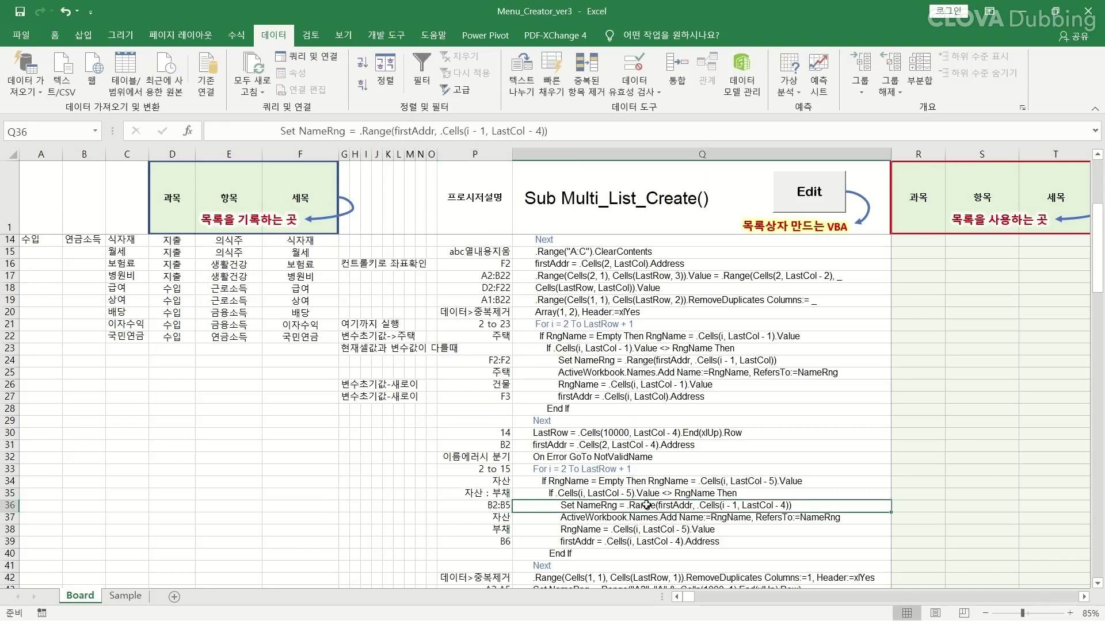
double_click(646, 504)
left_click_drag(572, 505, 688, 505)
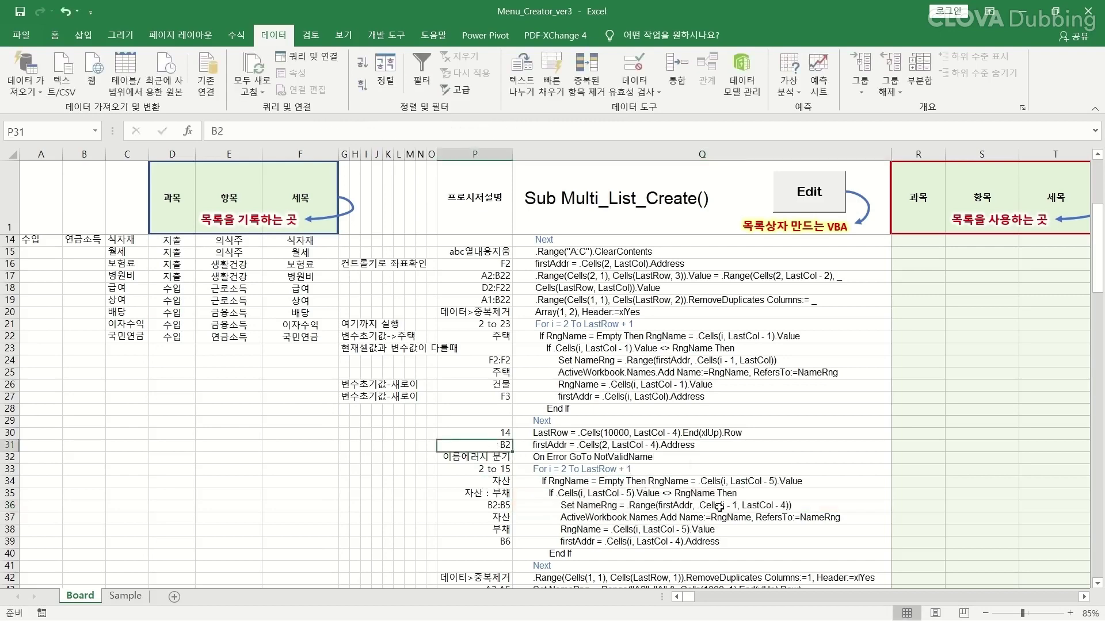
left_click(742, 506)
left_click_drag(742, 506, 785, 505)
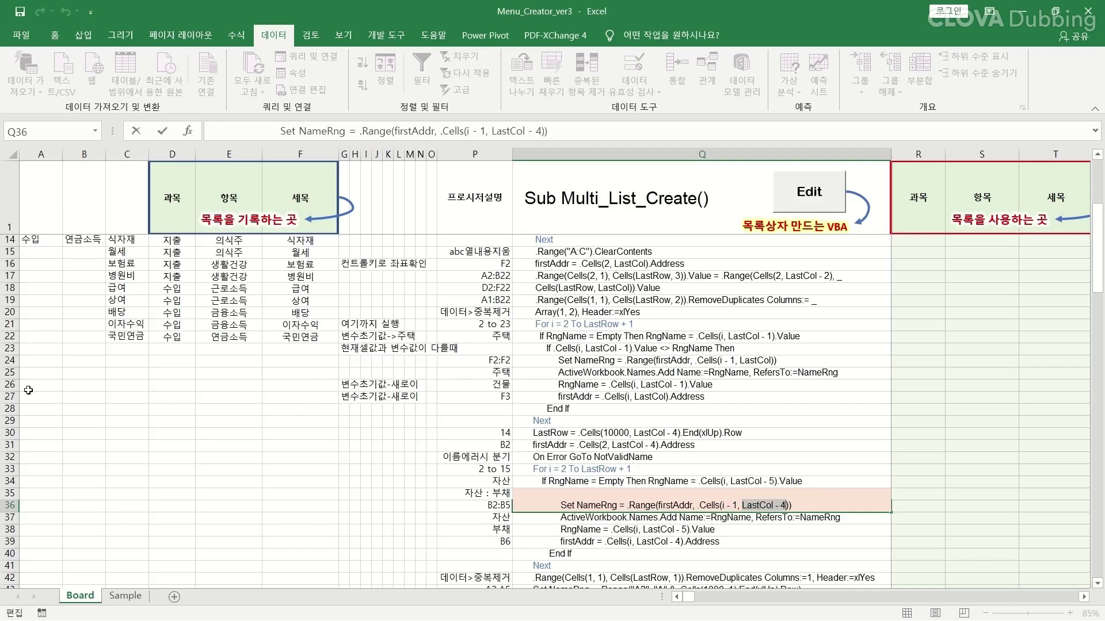
Trace the NameRng range from the changed entry in A6 to cells B2:B5 and compare it with note P36
scroll(28, 390, "up", 4)
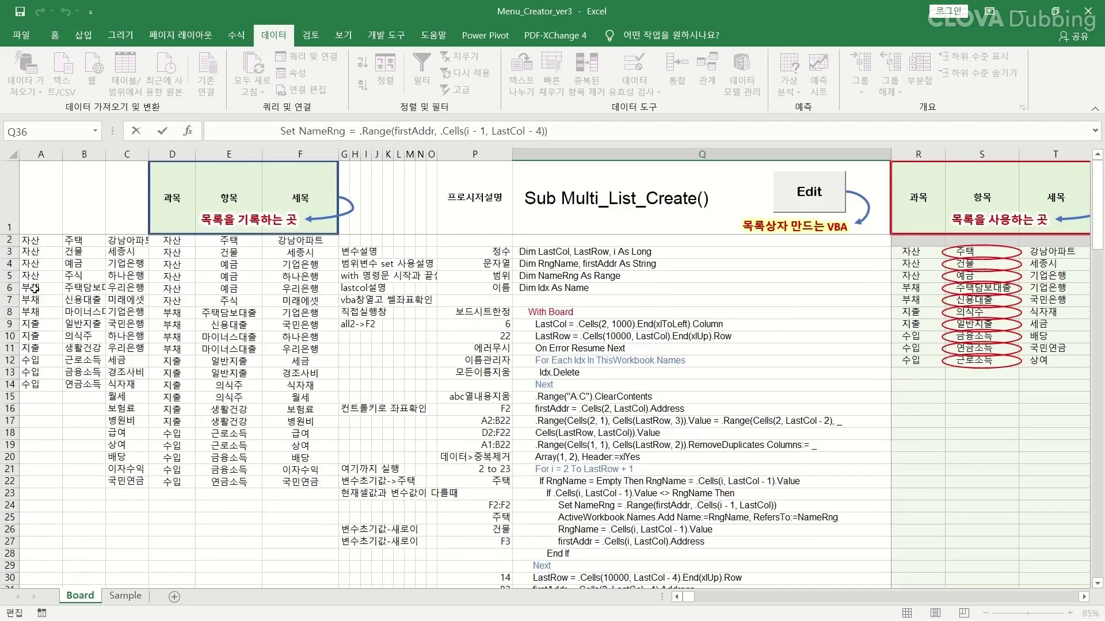
left_click(34, 289)
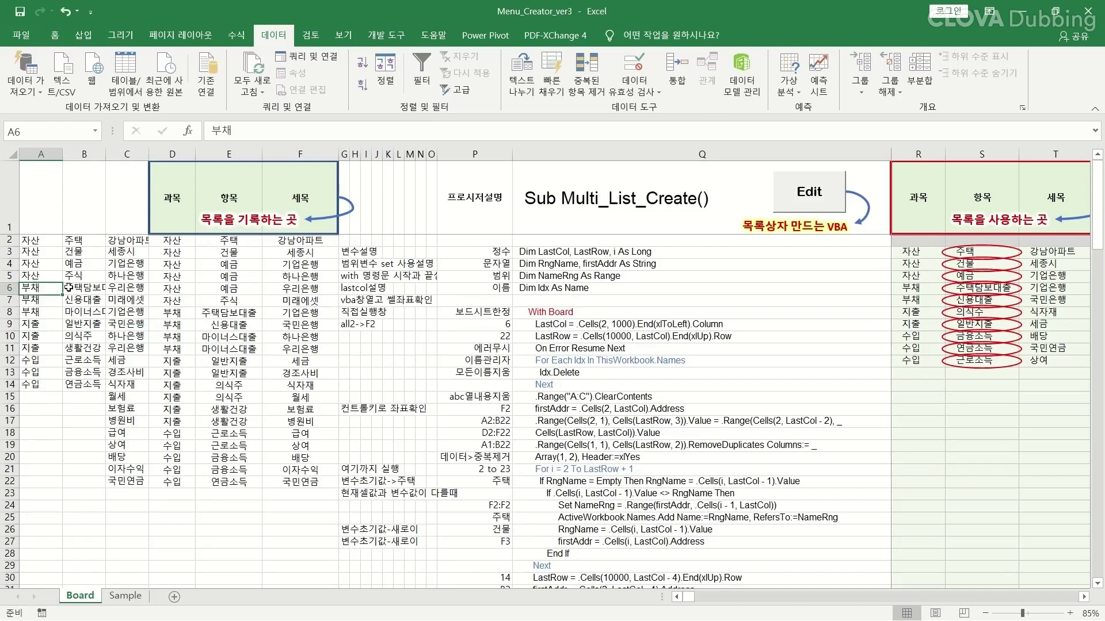
left_click_drag(90, 242, 89, 277)
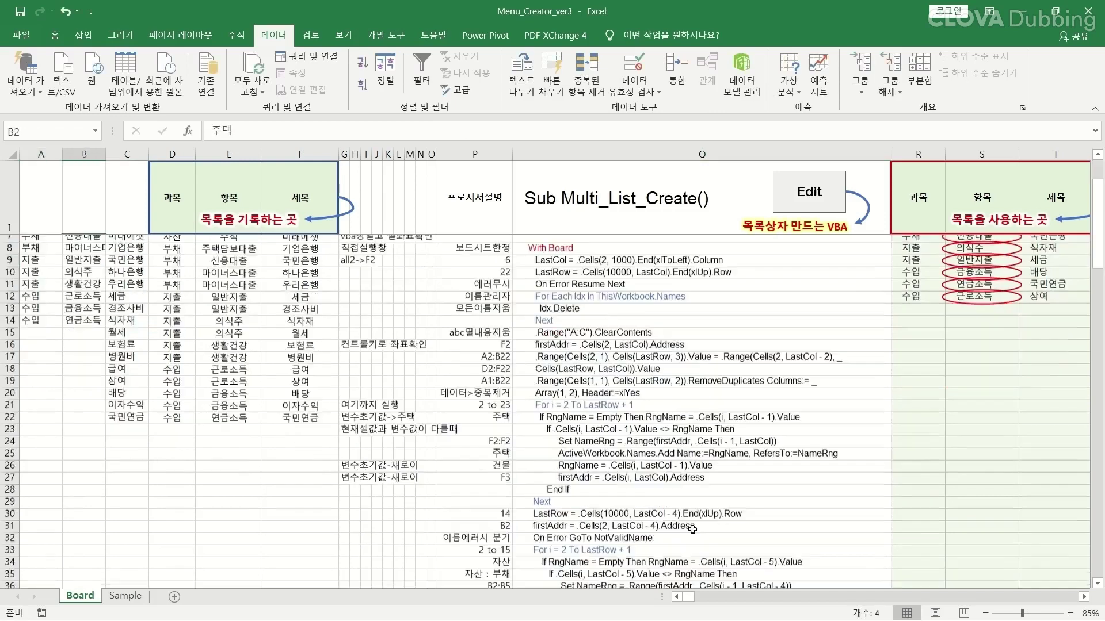
scroll(647, 465, "down", 5)
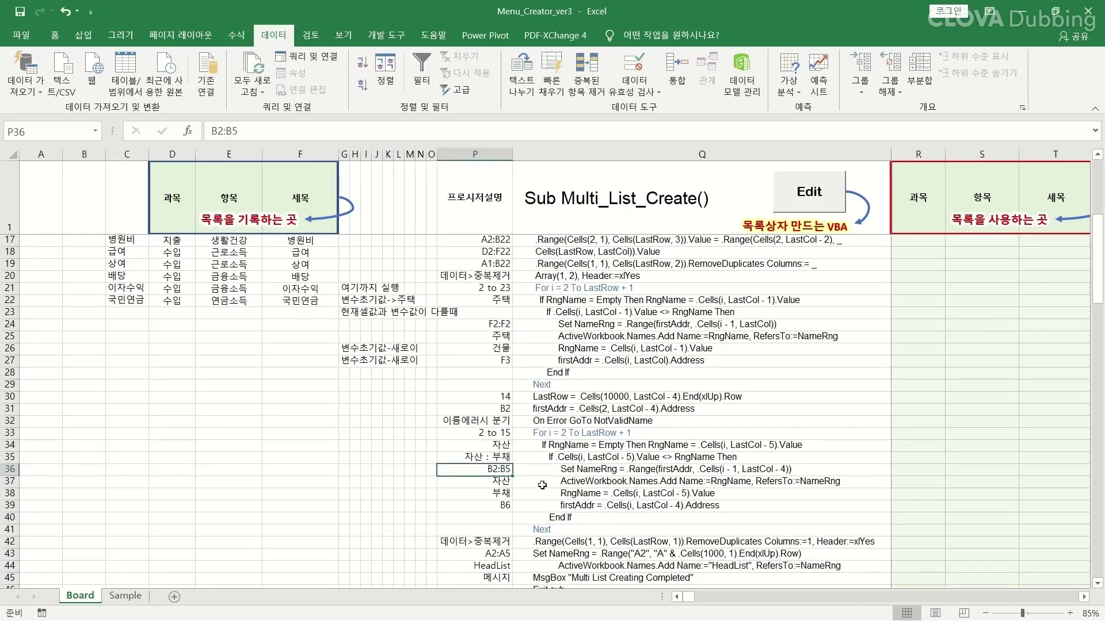
Examine RngName in the Names.Add statement in Q37 and check it against notes P34 and P37
double_click(559, 482)
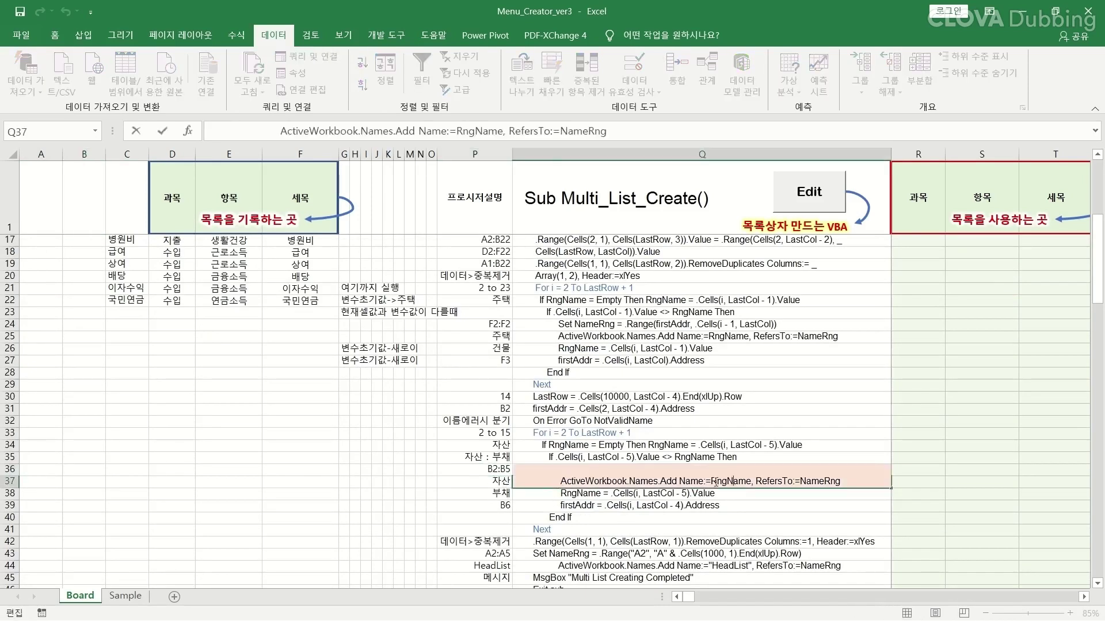
left_click_drag(711, 481, 747, 481)
left_click(501, 444)
left_click(492, 482)
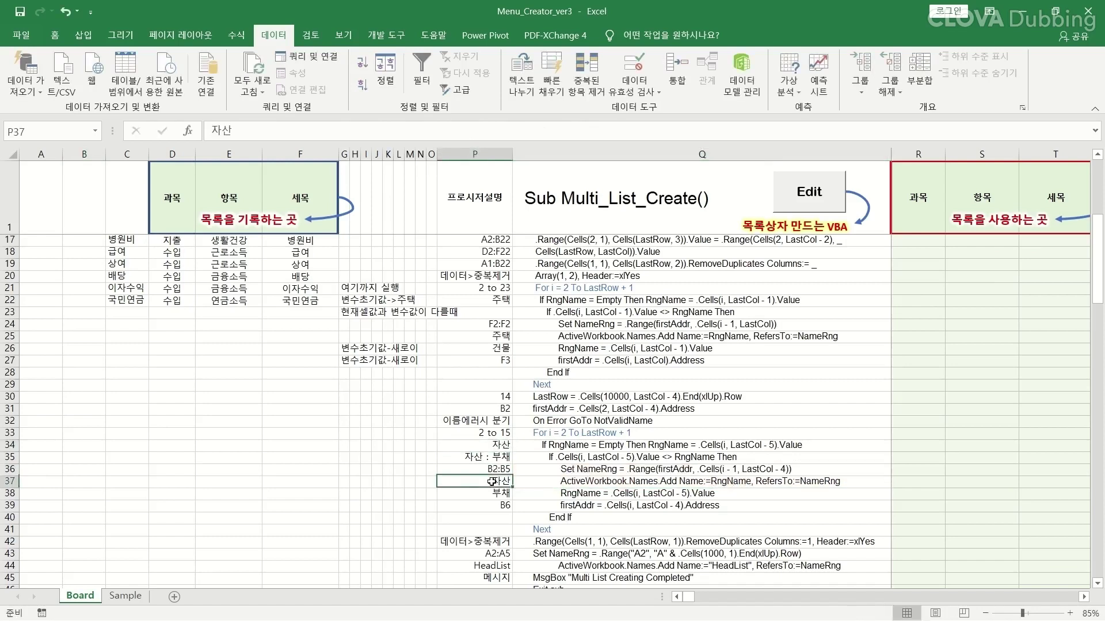
Trace RngName = .Cells(i, LastCol - 5).Value in Q38 to row 6 of column A
left_click(564, 498)
double_click(656, 493)
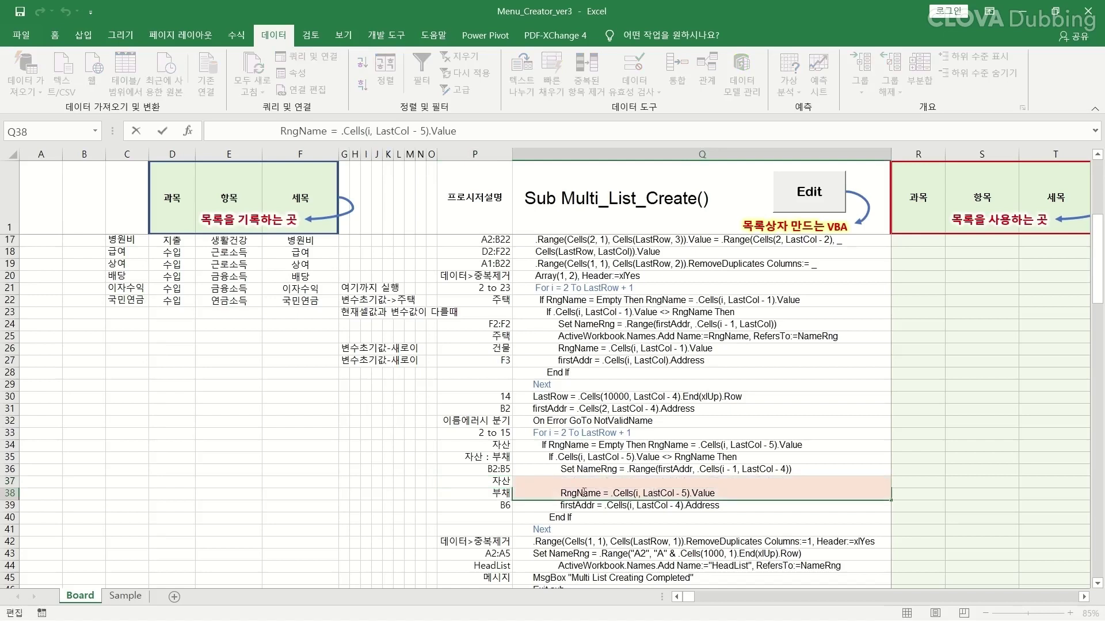
left_click_drag(562, 494, 715, 493)
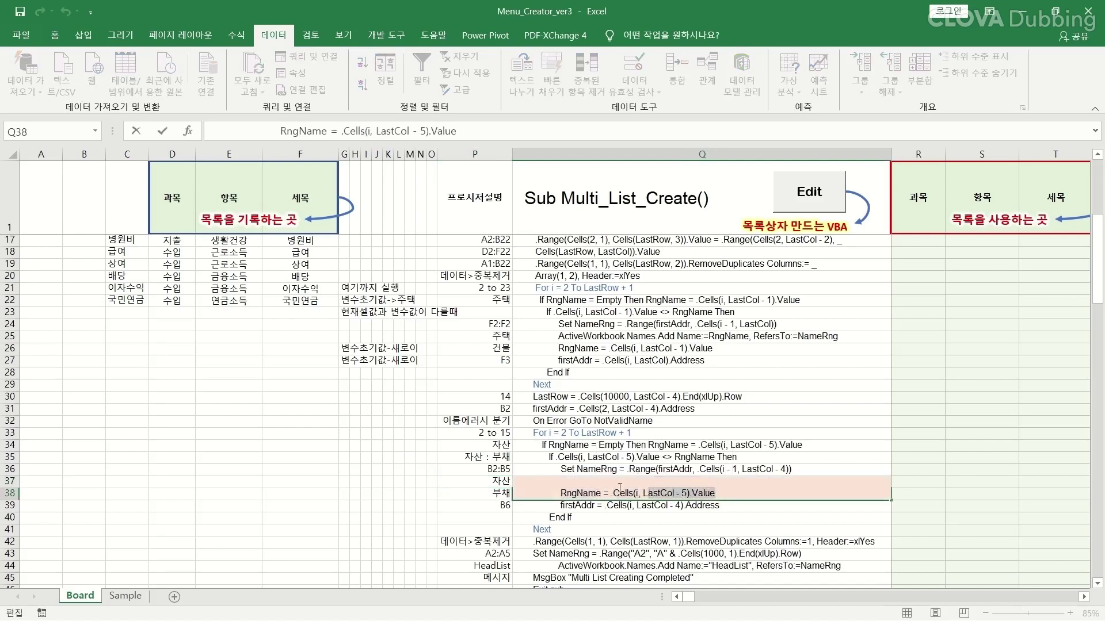
left_click(482, 490)
scroll(482, 490, "up", 5)
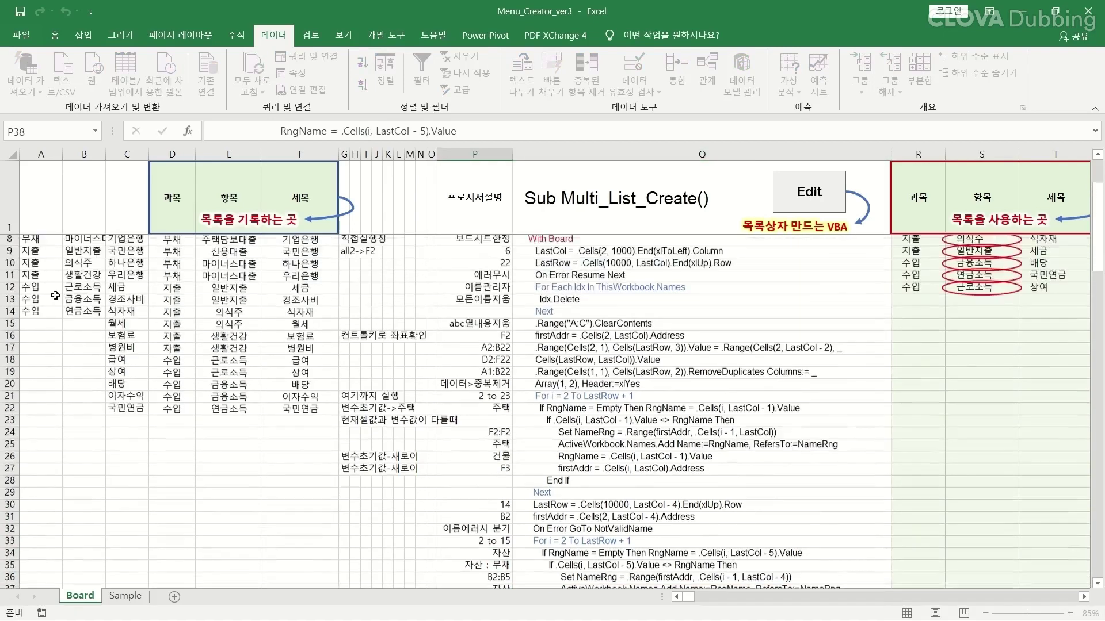
left_click(17, 289)
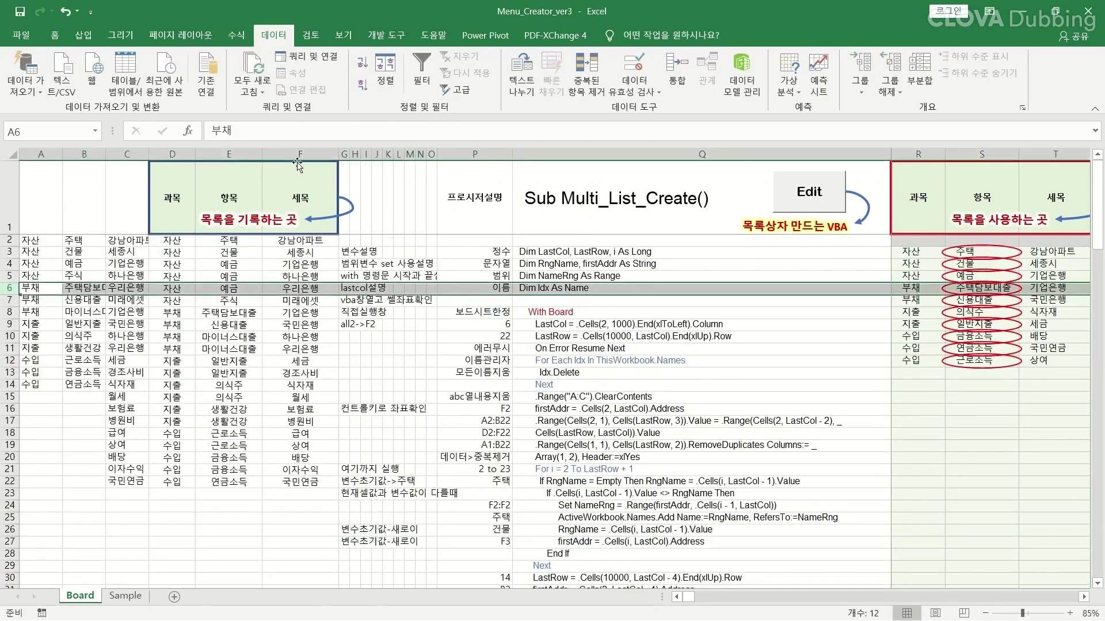
left_click(44, 154)
Examine the LastCol - 4 argument of the firstAddr assignment in Q39
scroll(489, 449, "down", 6)
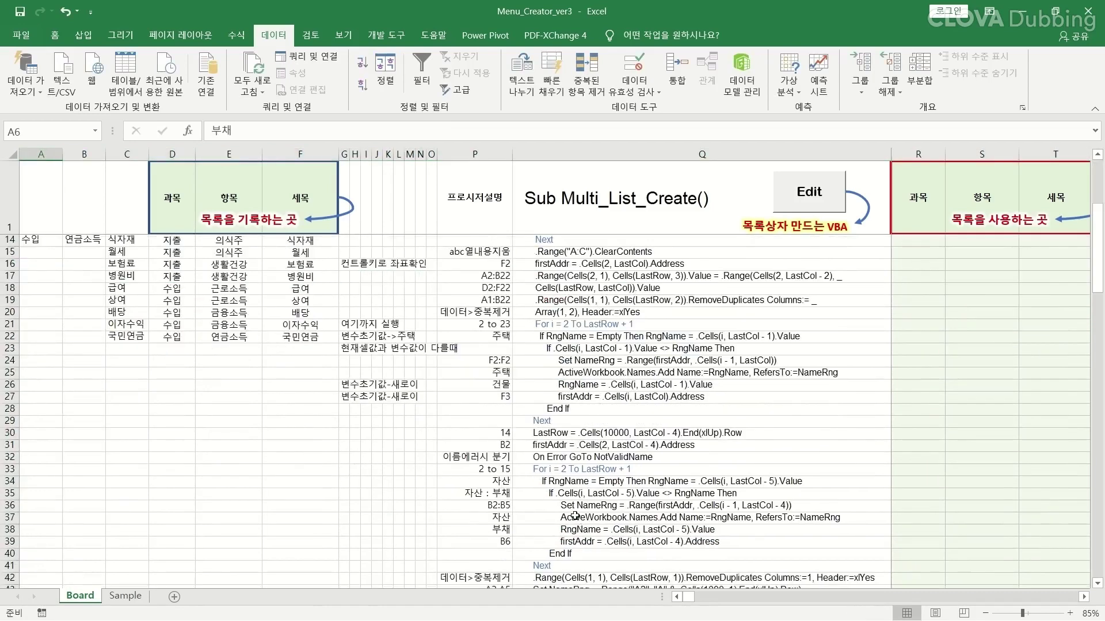
left_click(501, 458)
left_click(577, 469)
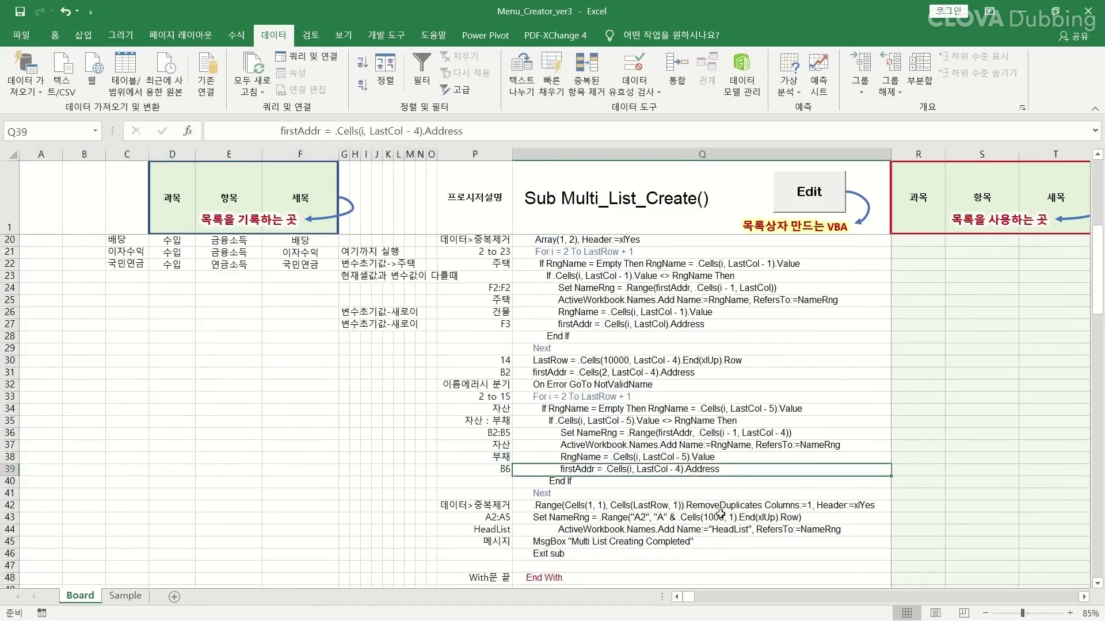
double_click(630, 469)
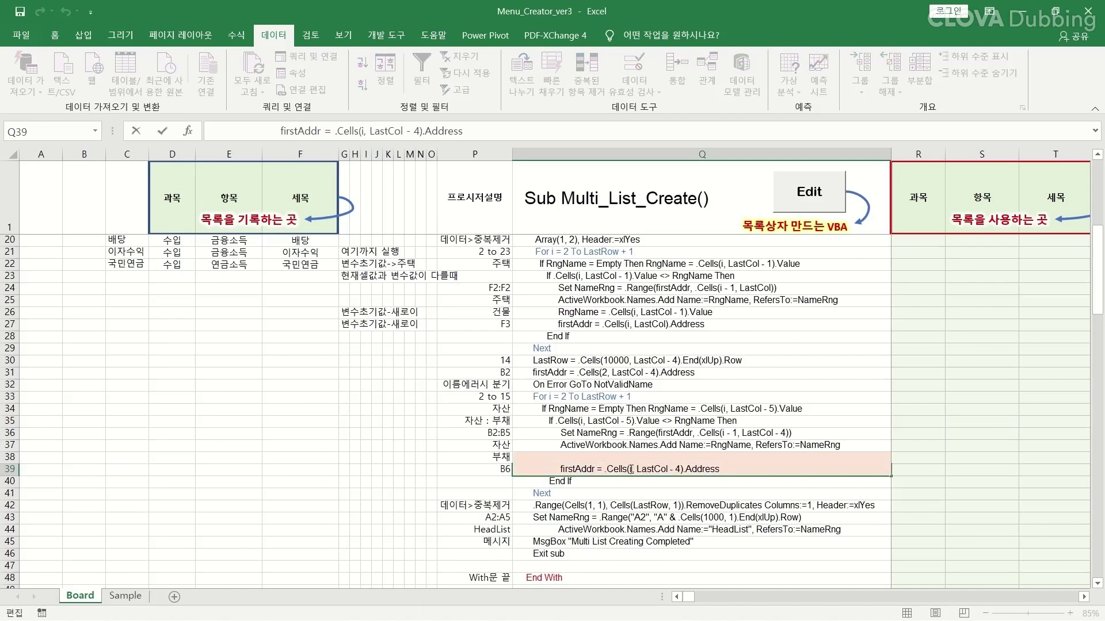
left_click_drag(636, 469, 677, 470)
Trace .Cells(i, LastCol - 4) through row 6 and column B to cell B6 and check its address
scroll(133, 358, "up", 6)
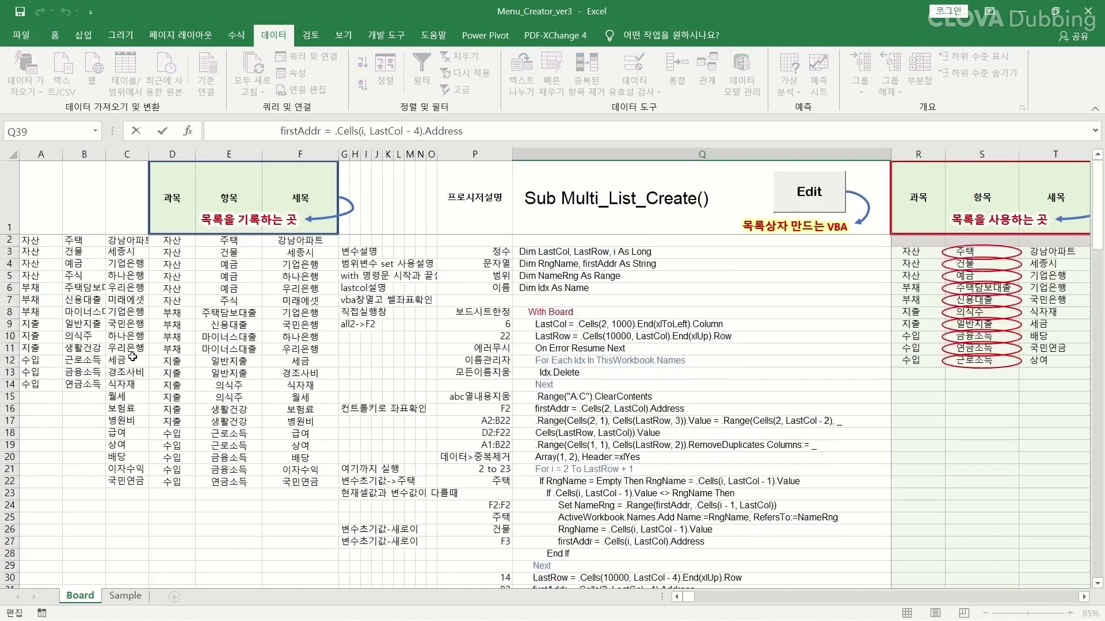
left_click(9, 288)
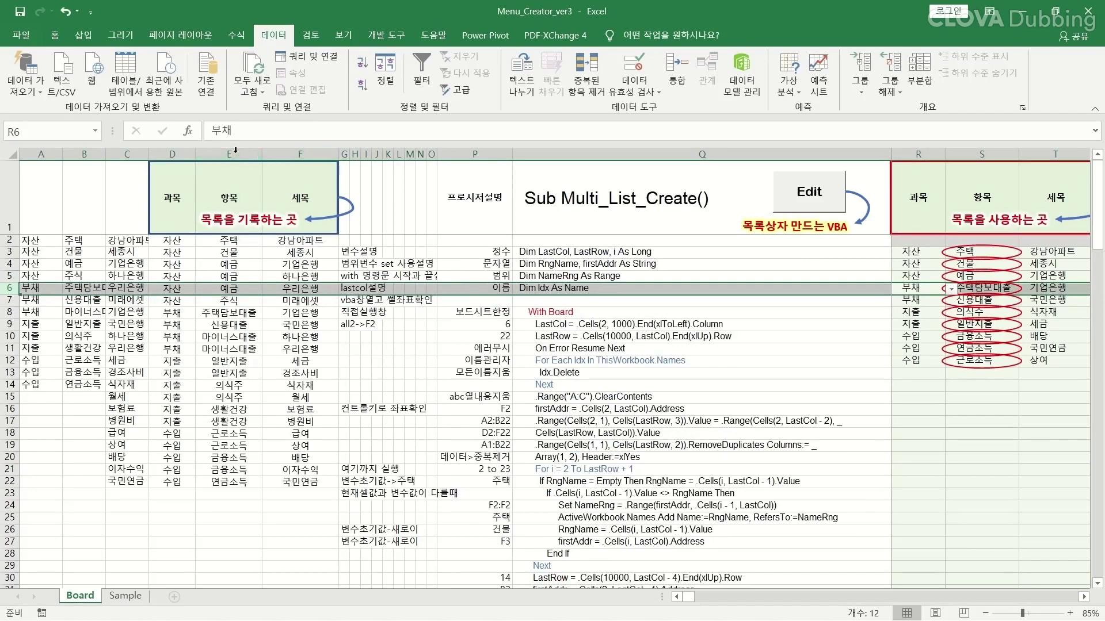
left_click(84, 154)
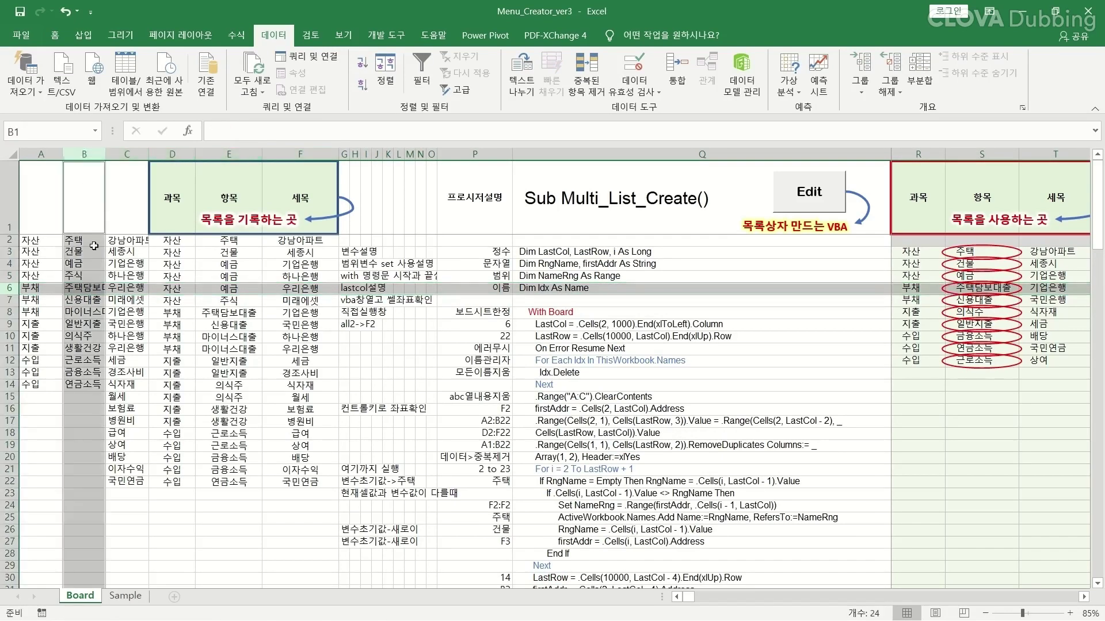
left_click(86, 289)
left_click(41, 132)
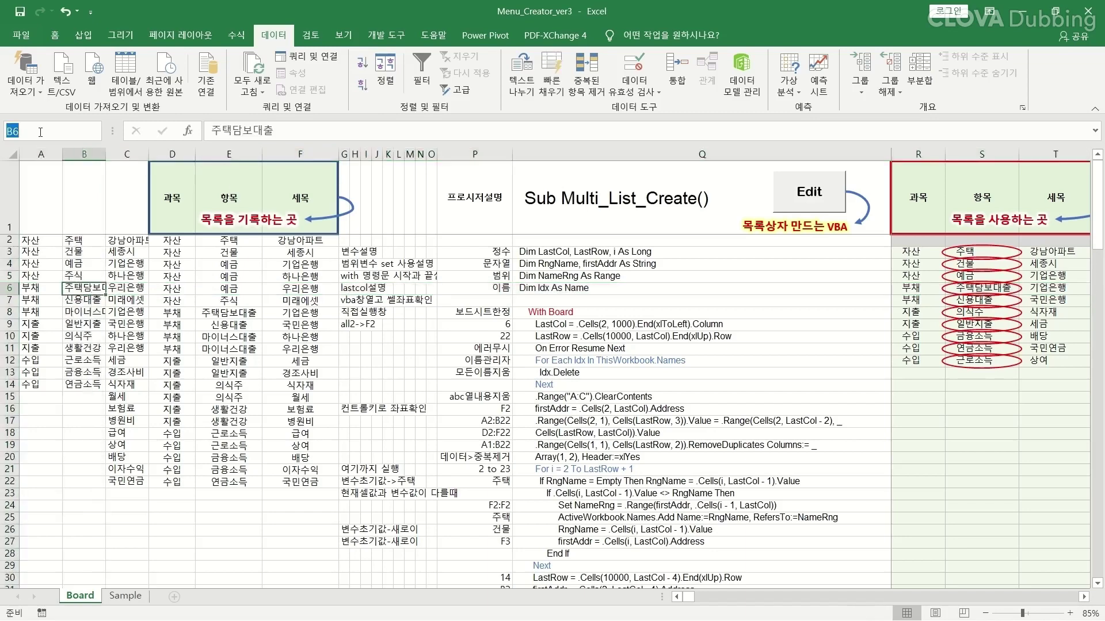
Review the .Address part of the firstAddr statement in Q39 and proceed past End If to Next in Q41
scroll(594, 477, "down", 9)
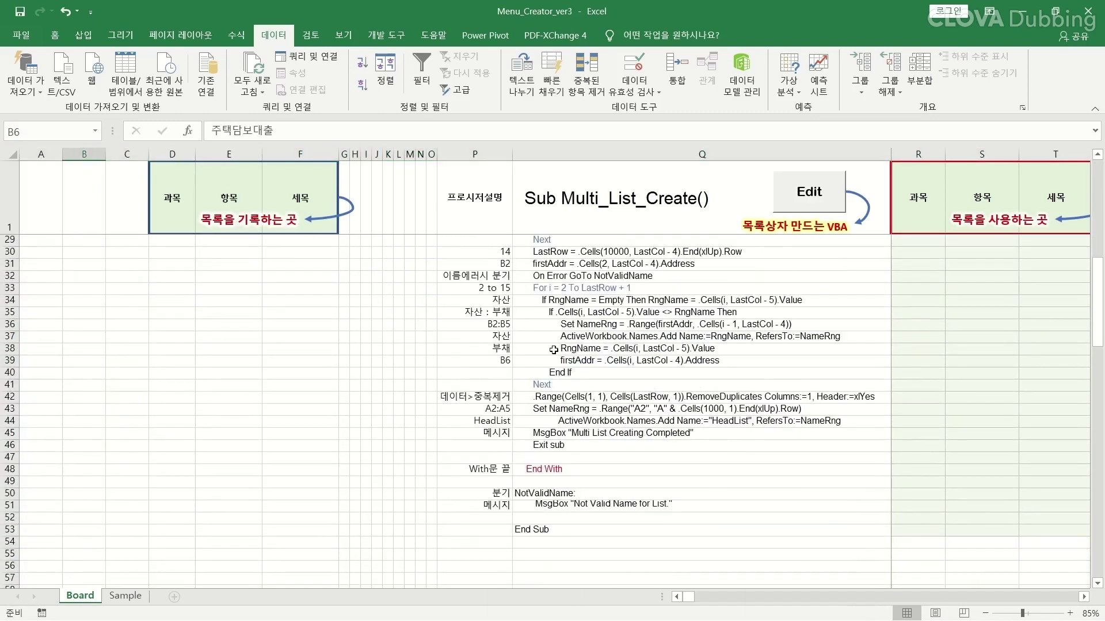
left_click(643, 358)
double_click(691, 361)
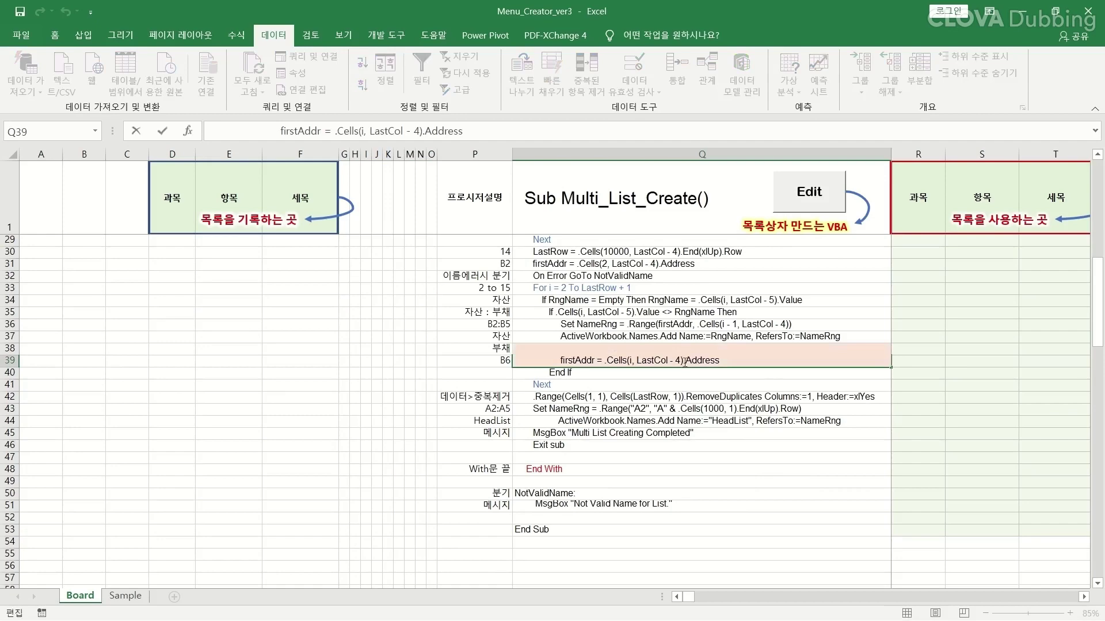
key("Return")
key("Return")
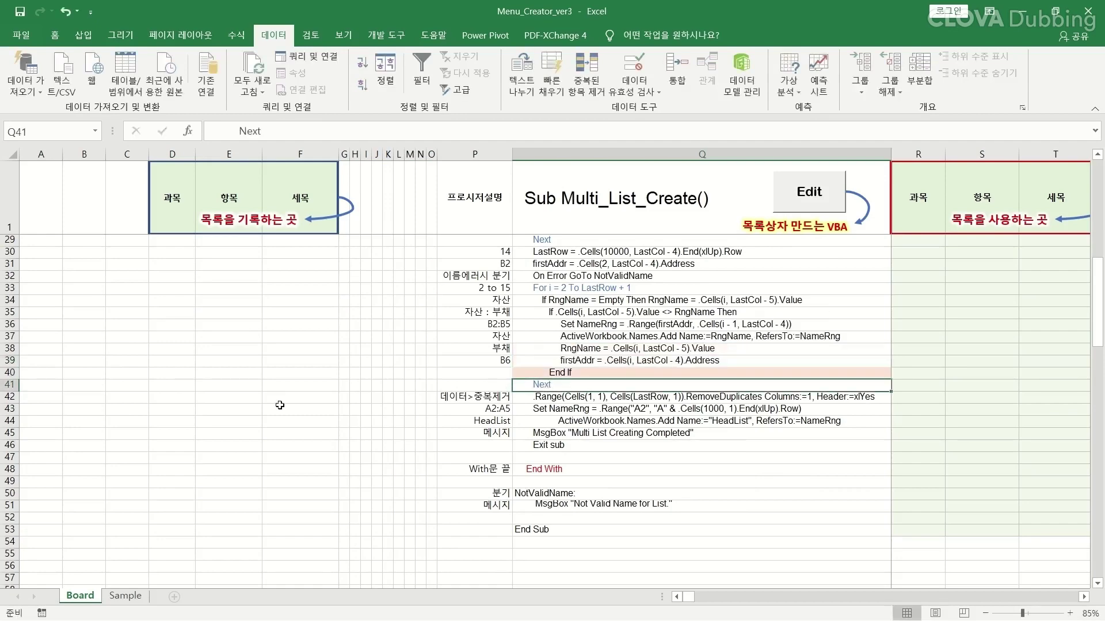
Trace the range B2:B14 covered by the loop and return to its Next statement in Q41
scroll(88, 399, "up", 9)
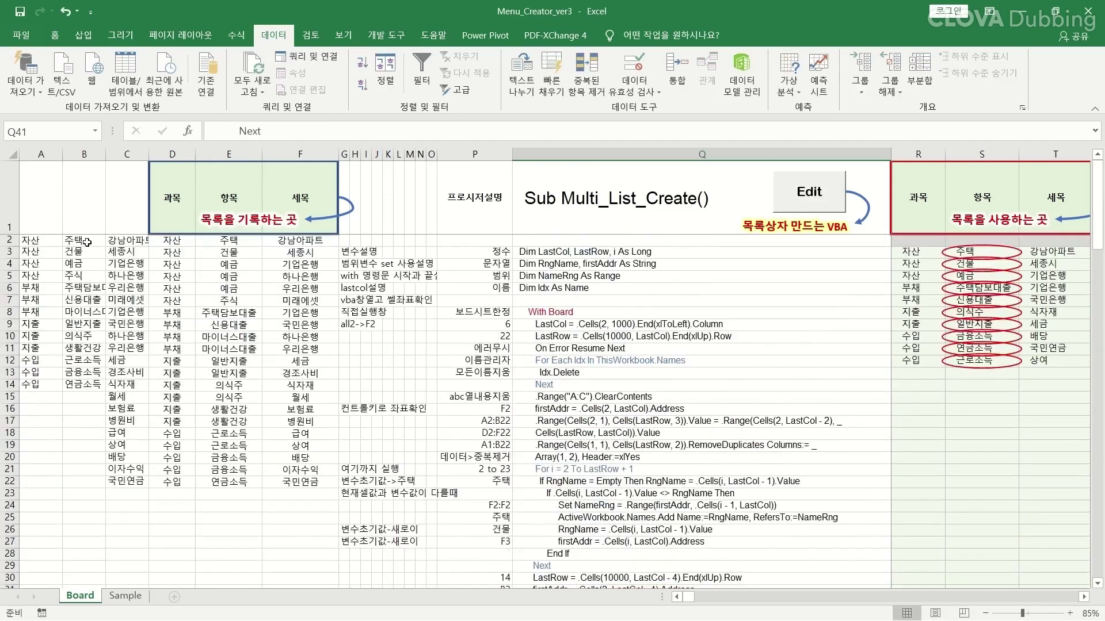
left_click_drag(83, 239, 85, 384)
scroll(518, 379, "down", 7)
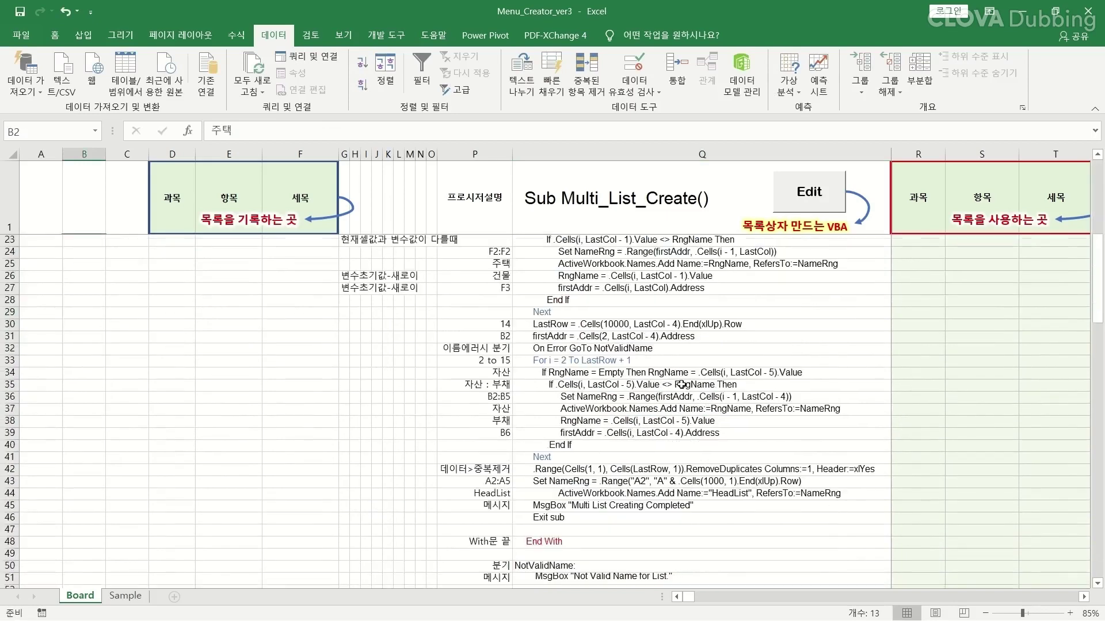
left_click(542, 457)
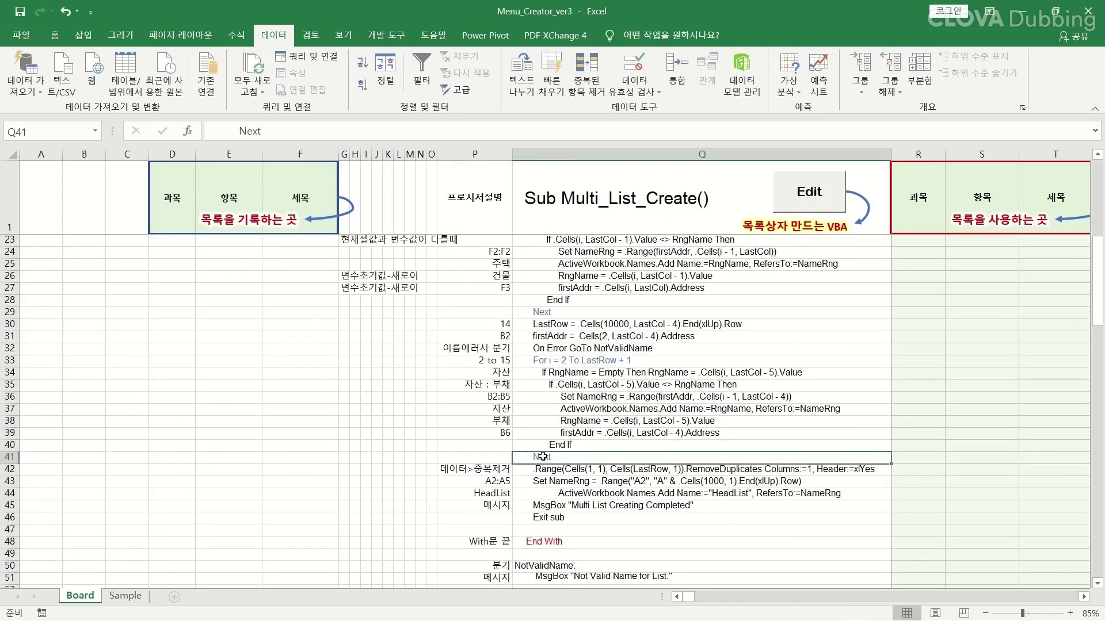
Examine the RemoveDuplicates statement in Q42, tracing its Cells(LastRow, 1) argument back to the LastRow note in P30
left_click(619, 470)
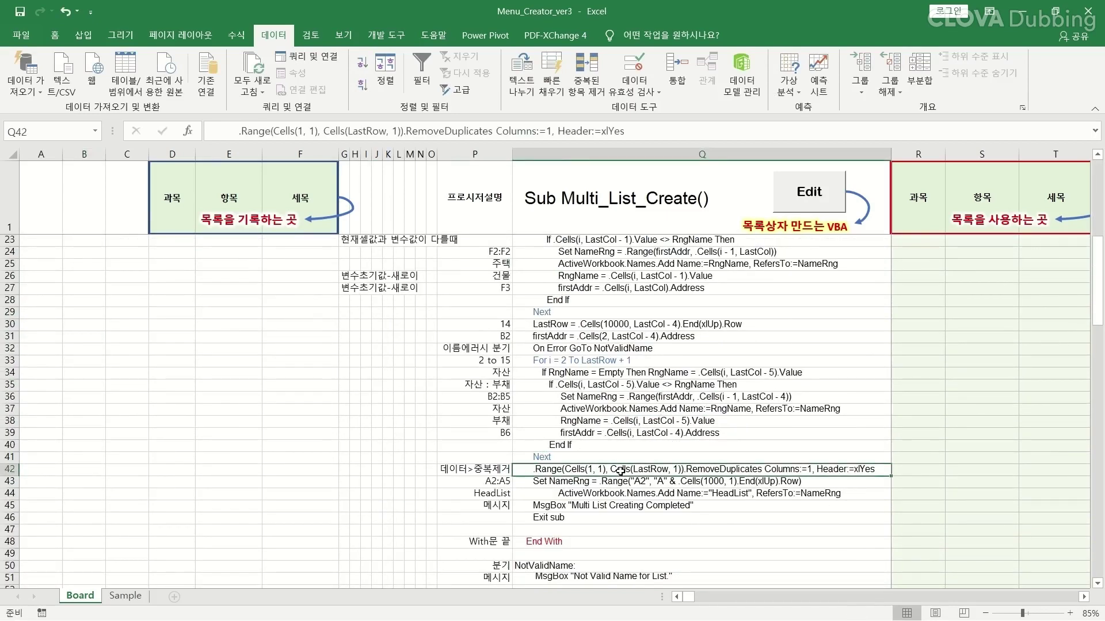
double_click(576, 471)
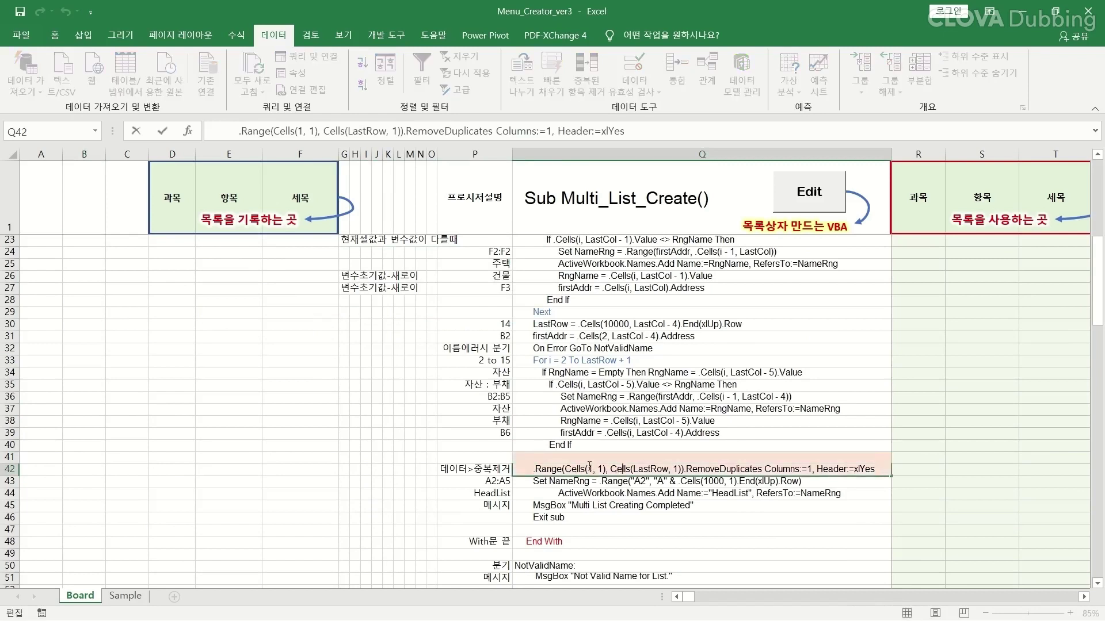
left_click_drag(588, 469, 667, 469)
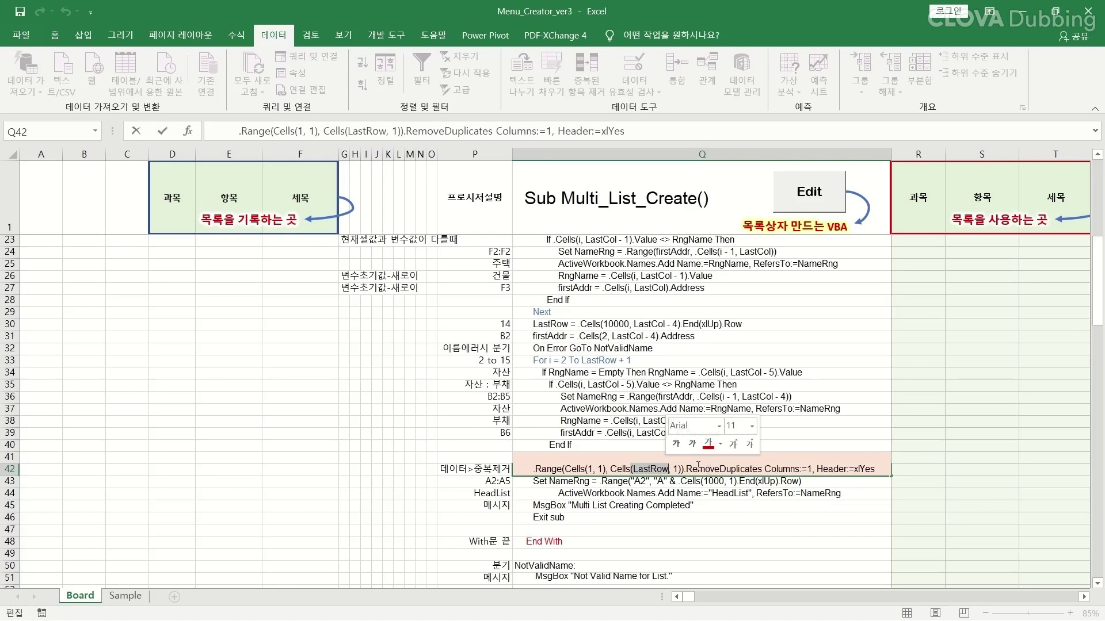
left_click(503, 324)
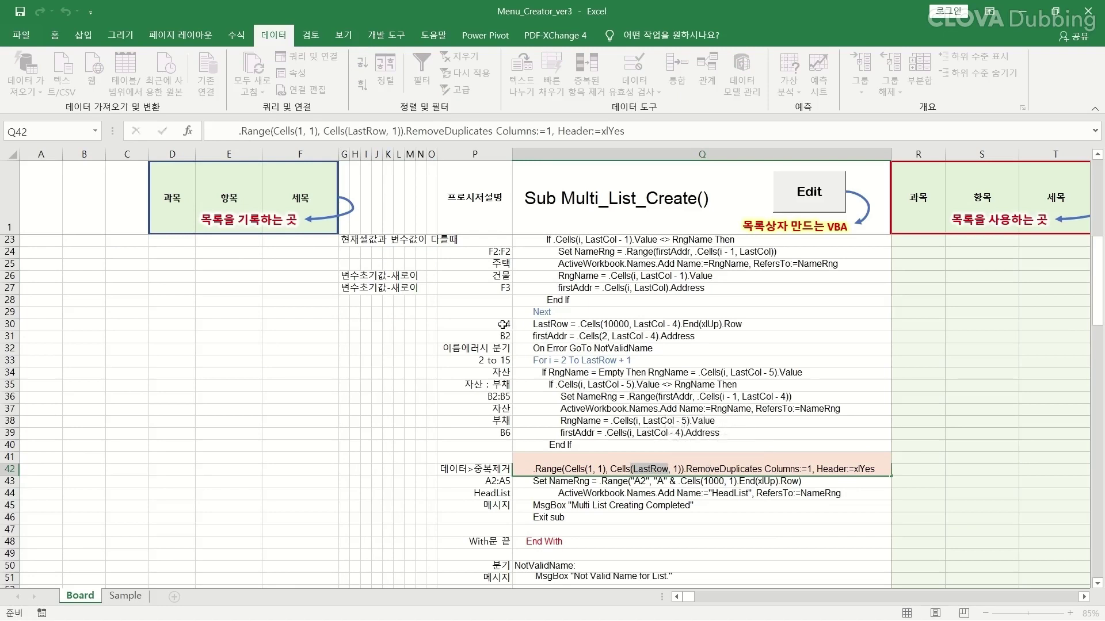
left_click(674, 470)
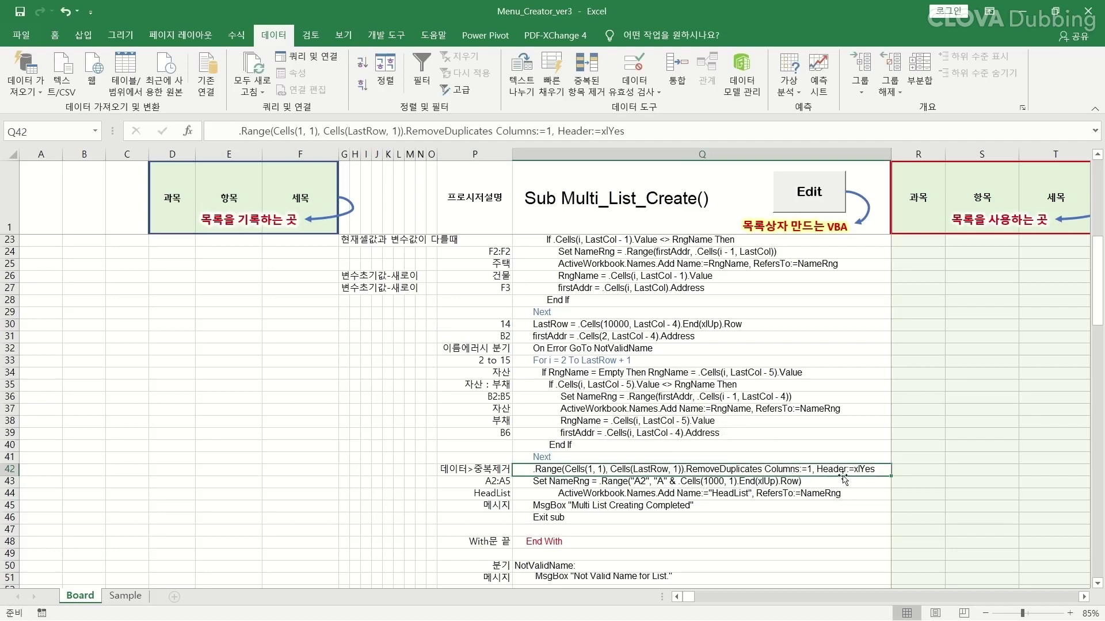
Trace the column A range A2:A14 covered by RemoveDuplicates, review its statement in Q42 again, and proceed to Set NameRng in Q43
left_click(551, 482)
scroll(60, 378, "up", 7)
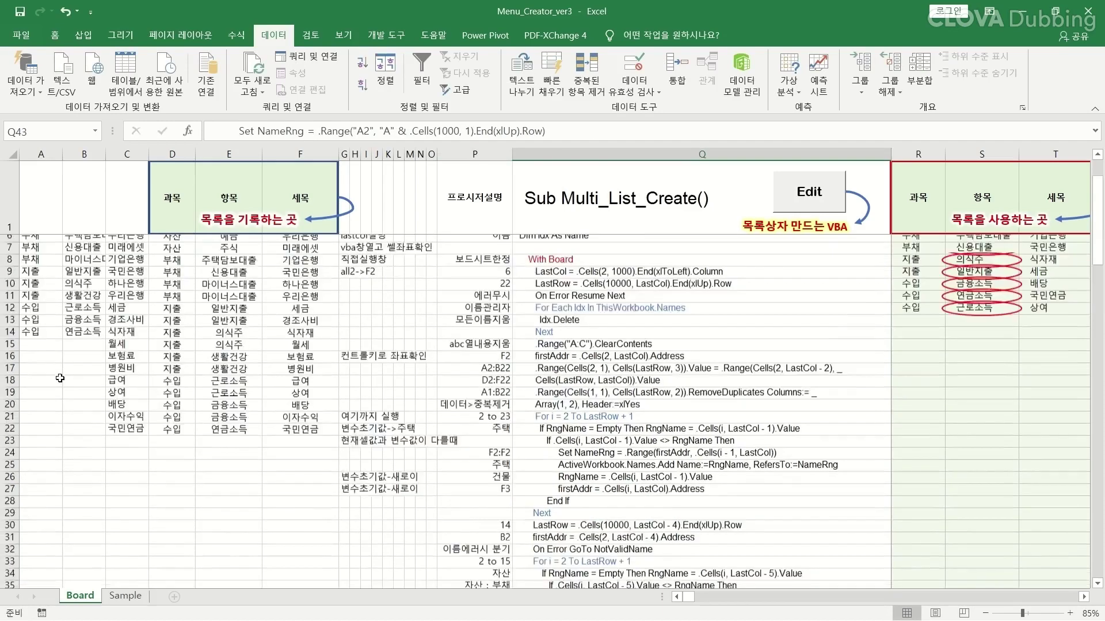
left_click_drag(38, 240, 38, 384)
scroll(567, 493, "down", 9)
scroll(567, 493, "down", 3)
scroll(569, 479, "up", 2)
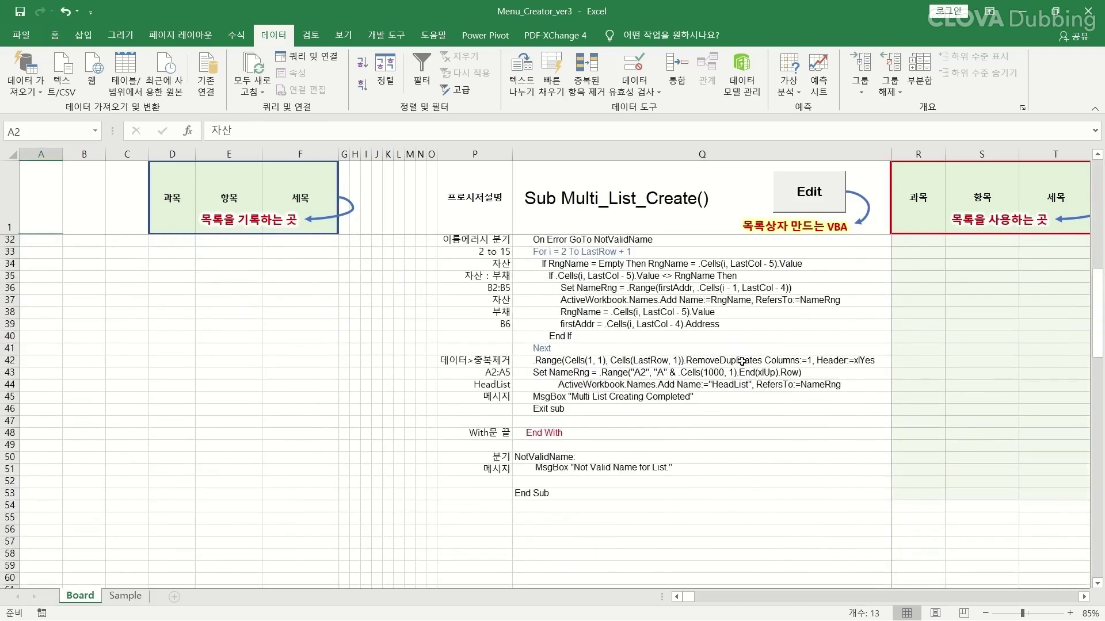
double_click(551, 361)
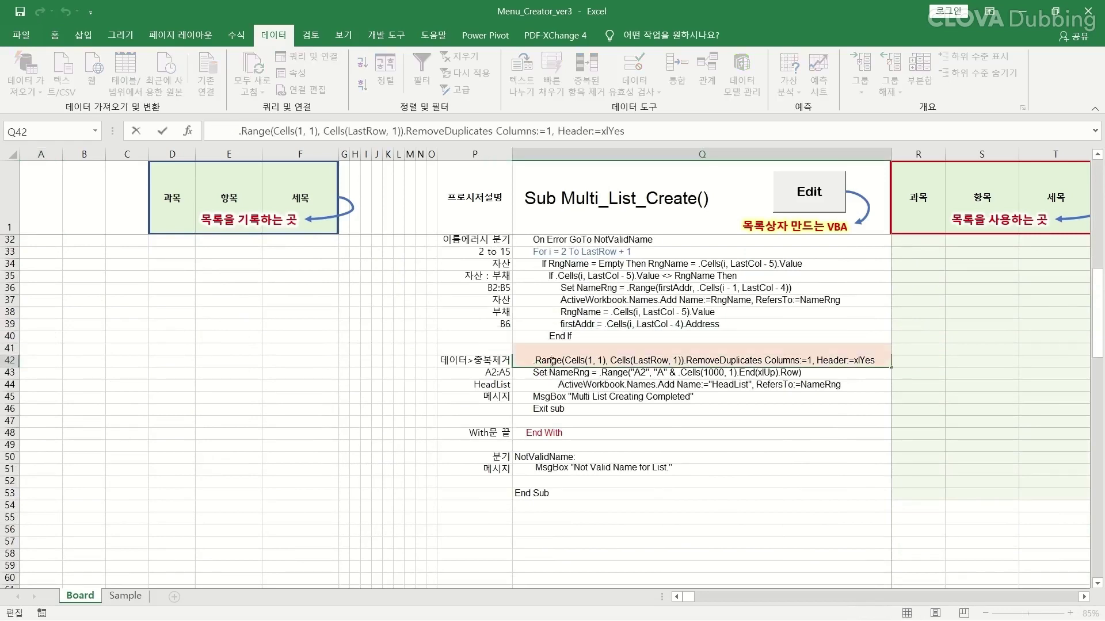
left_click(562, 372)
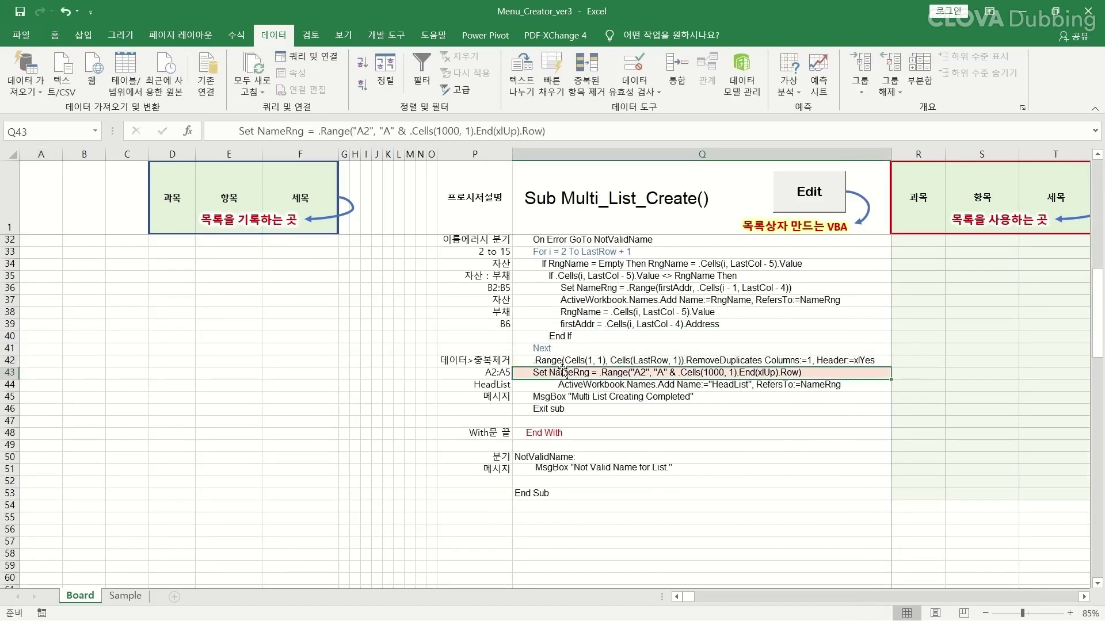
In the Visual Basic Editor, step Multi_List_Create from On Error GoTo NotValidName through the entire first For loop to the second For statement
key("alt+F11")
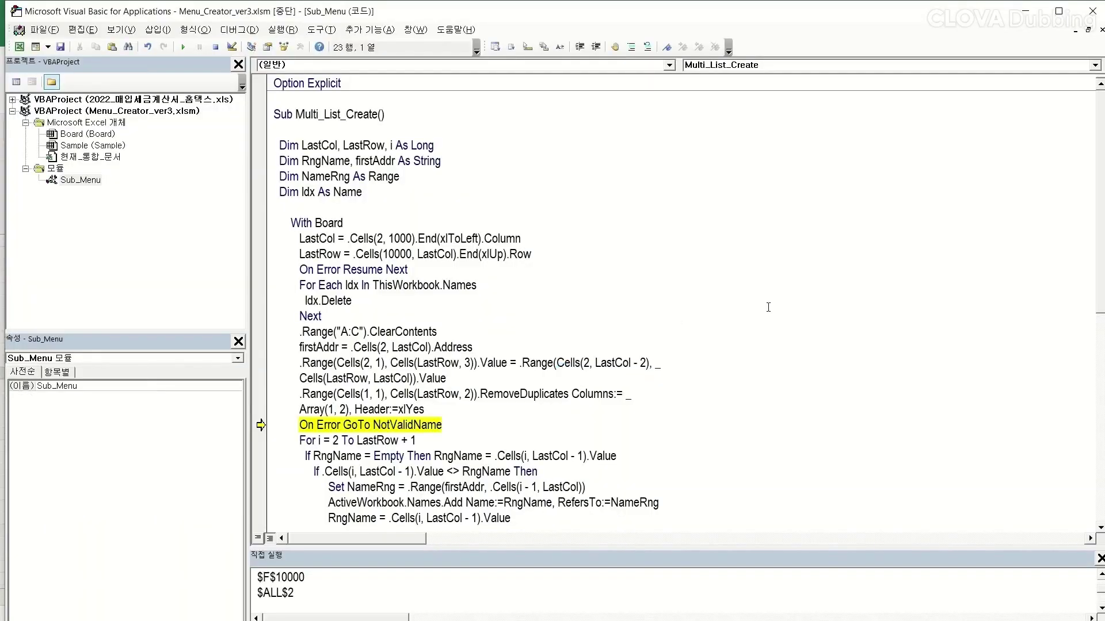
key("F8")
key("F8")
key("F8")
key("F8")
key("F8")
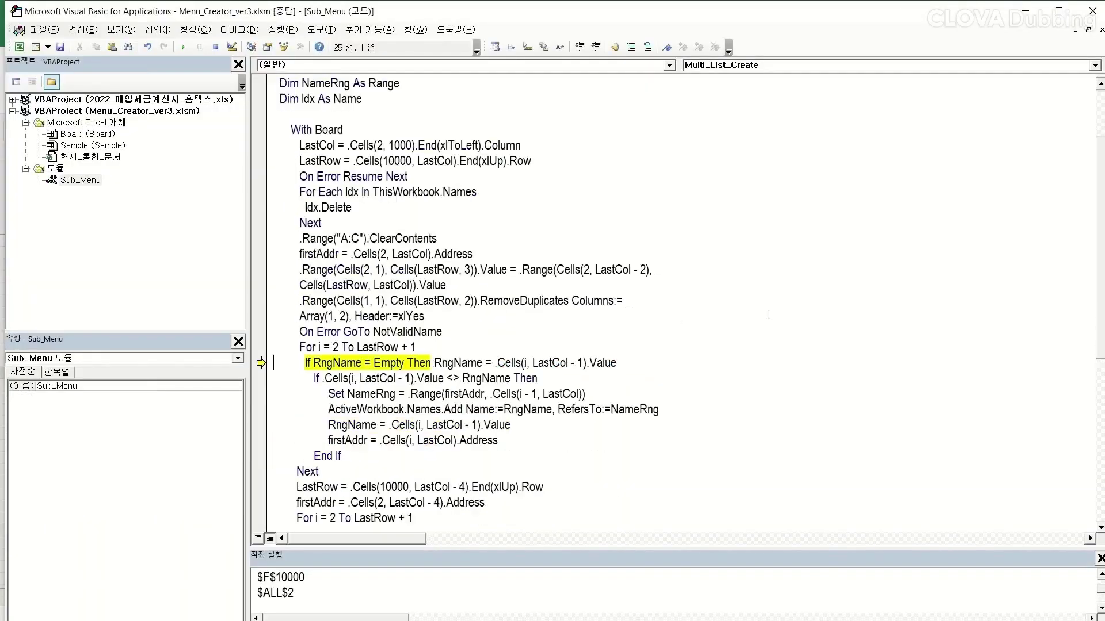
key("F8")
key("F8")
key("F8")
key("F8")
key("F8")
key("F8")
key("F8")
key("F8")
key("F8")
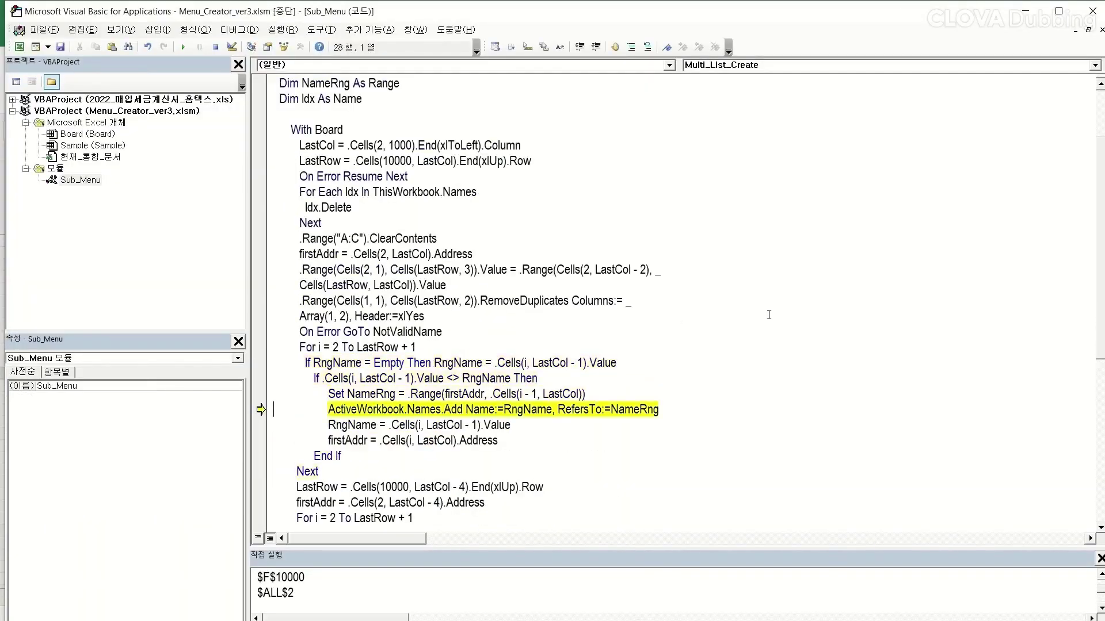
key("F8")
key("F8")
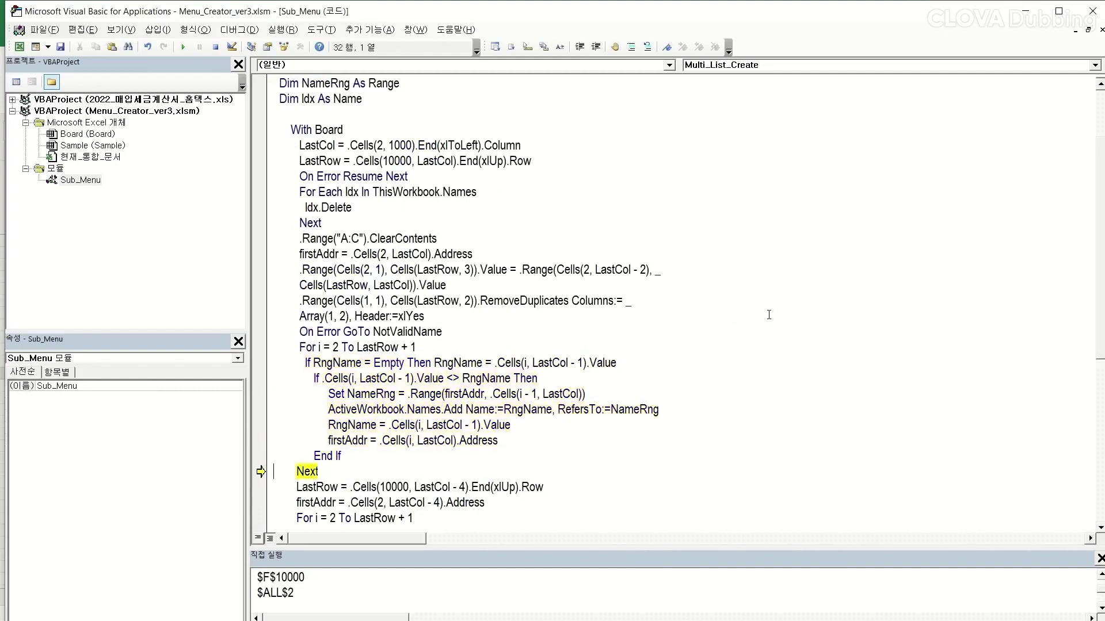
key("F8")
key("F8")
key("F8")
key("F8")
key("F8")
key("F8")
key("F8")
key("F8")
key("F8")
key("F8")
key("F8")
key("F8")
key("F8")
key("F8")
key("F8")
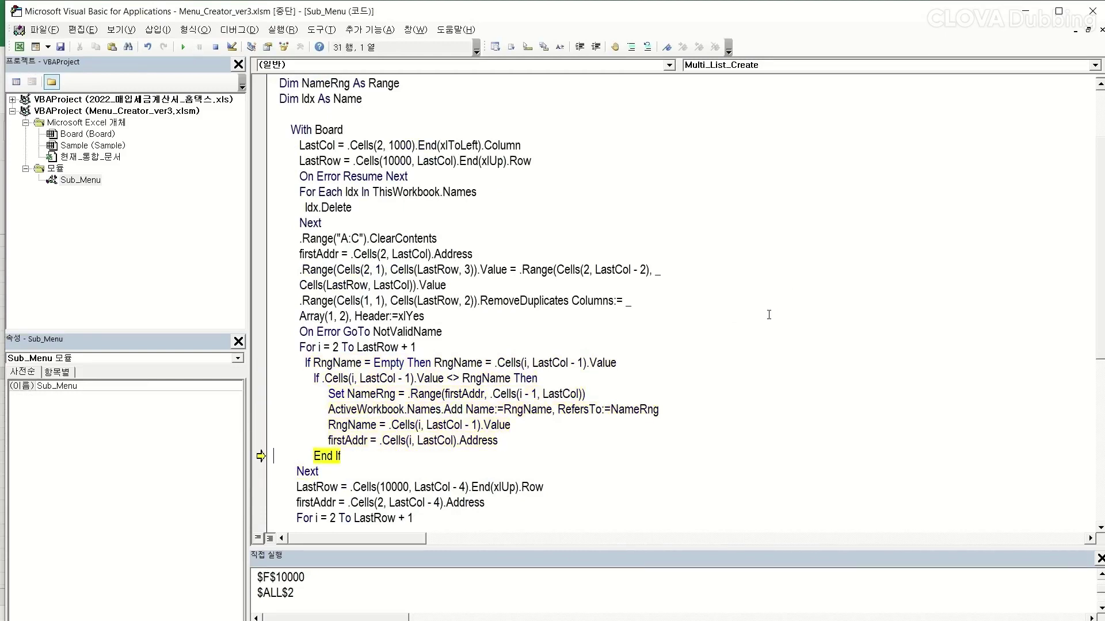
key("F8")
key("F8")
key("F8")
key("F8")
key("F8")
key("F8")
key("F8")
key("F8")
key("F8")
key("F8")
key("F8")
key("F8")
key("F8")
key("F8")
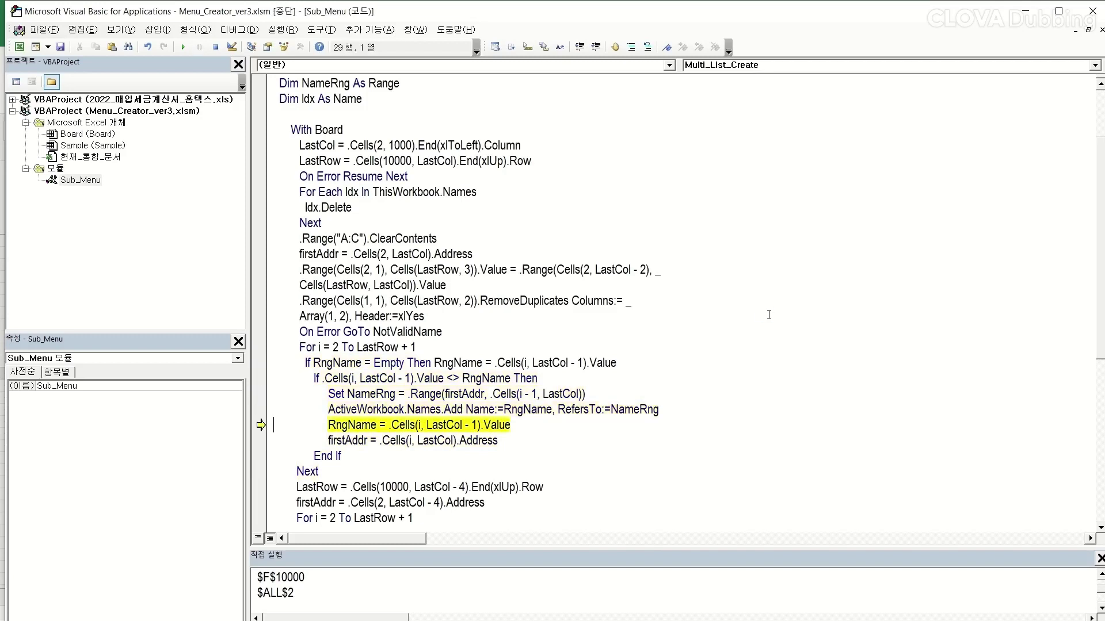
key("F8")
key("F8")
key("F8")
key("F8")
key("F8")
key("F8")
key("F8")
key("F8")
key("F8")
key("F8")
key("F8")
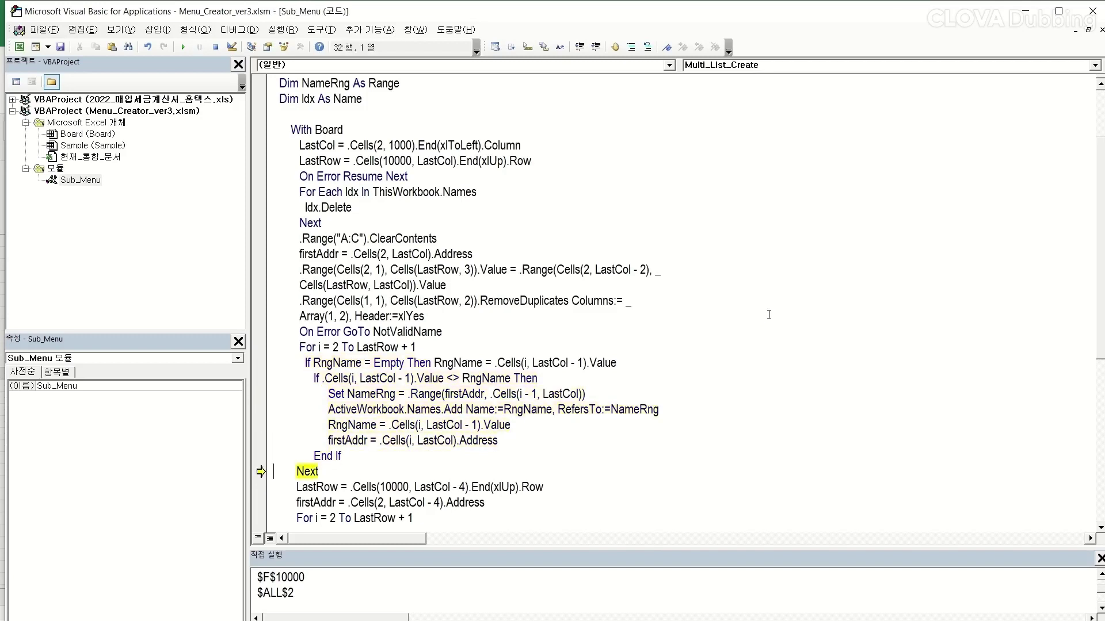
key("F8")
key("F8")
key("F8")
key("F8")
key("F8")
key("F8")
key("F8")
key("F8")
key("F8")
key("F8")
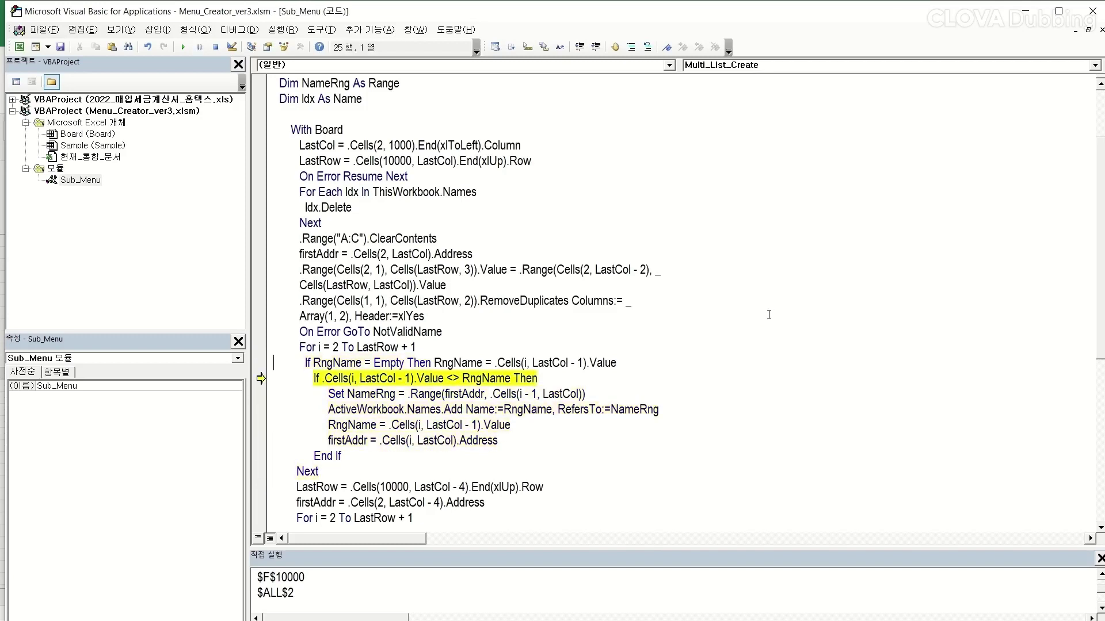
key("F8")
key("F8")
key("F8")
key("F8")
key("F8")
key("F8")
key("F8")
key("F8")
key("F8")
key("F8")
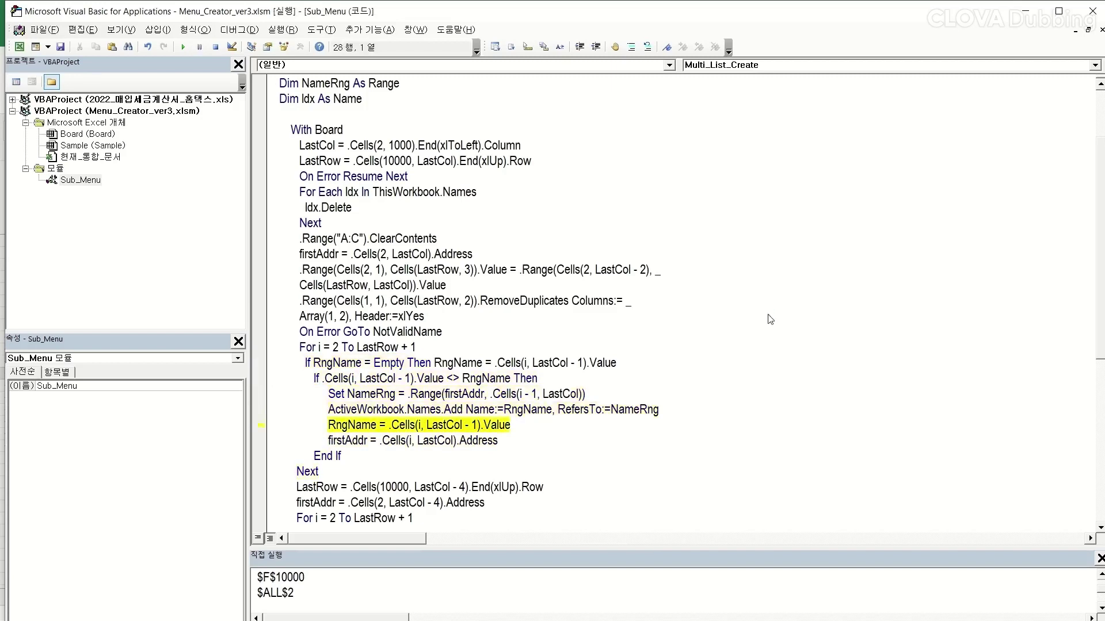
key("F8")
key("F8")
key("F8")
key("F8")
key("F8")
key("F8")
key("F8")
key("F8")
key("F8")
key("F8")
key("F8")
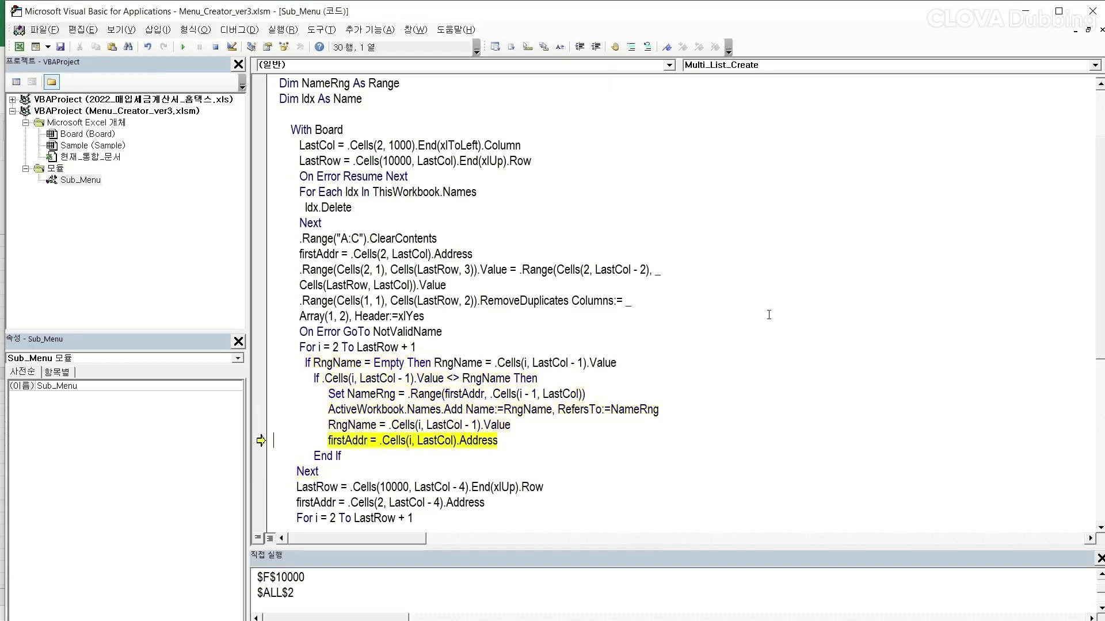
key("F8")
key("F8")
key("F8")
key("F8")
key("F8")
key("F8")
key("F8")
key("F8")
key("F8")
key("F8")
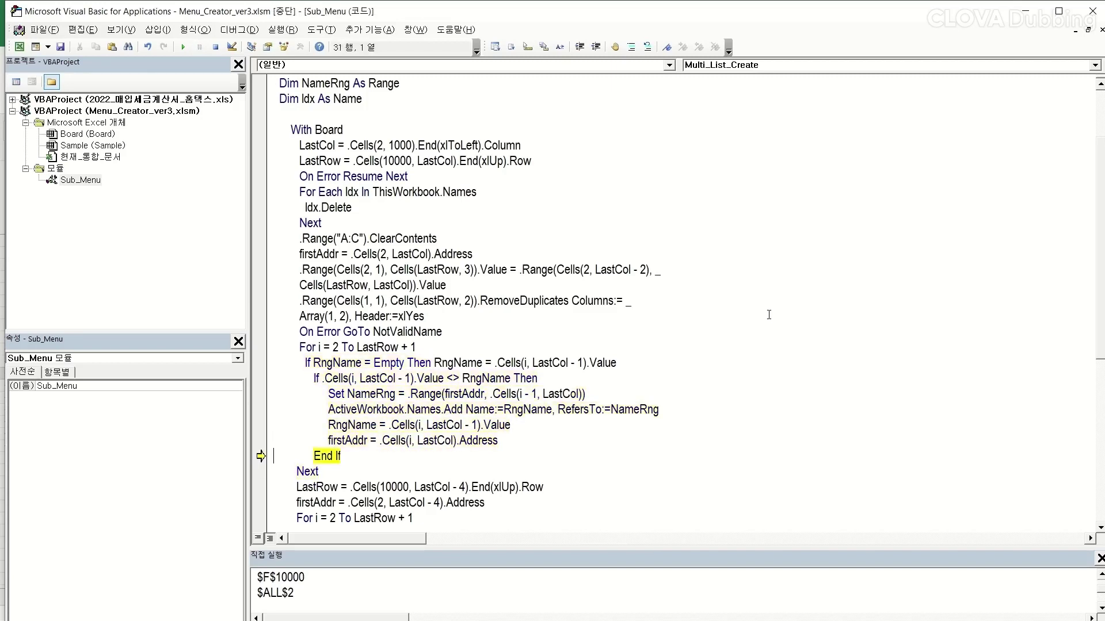
key("F8")
key("F8")
key("F8")
key("F8")
key("F8")
key("F8")
key("F8")
key("F8")
key("F8")
key("F8")
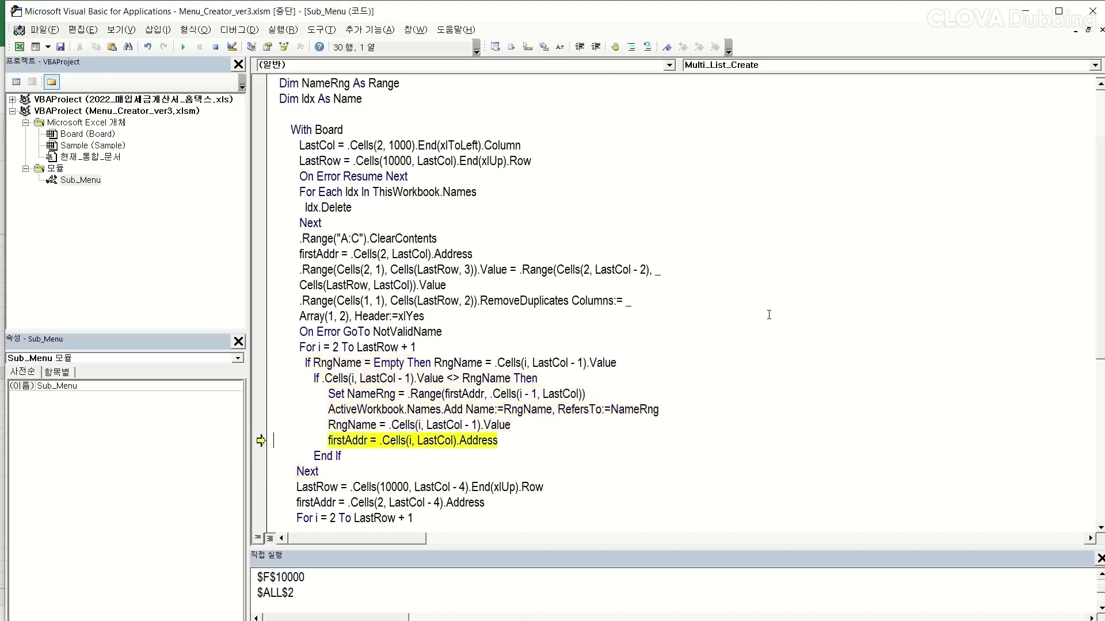
key("F8")
key("F8")
key("F8")
key("F8")
key("F8")
key("F8")
key("F8")
key("F8")
key("F8")
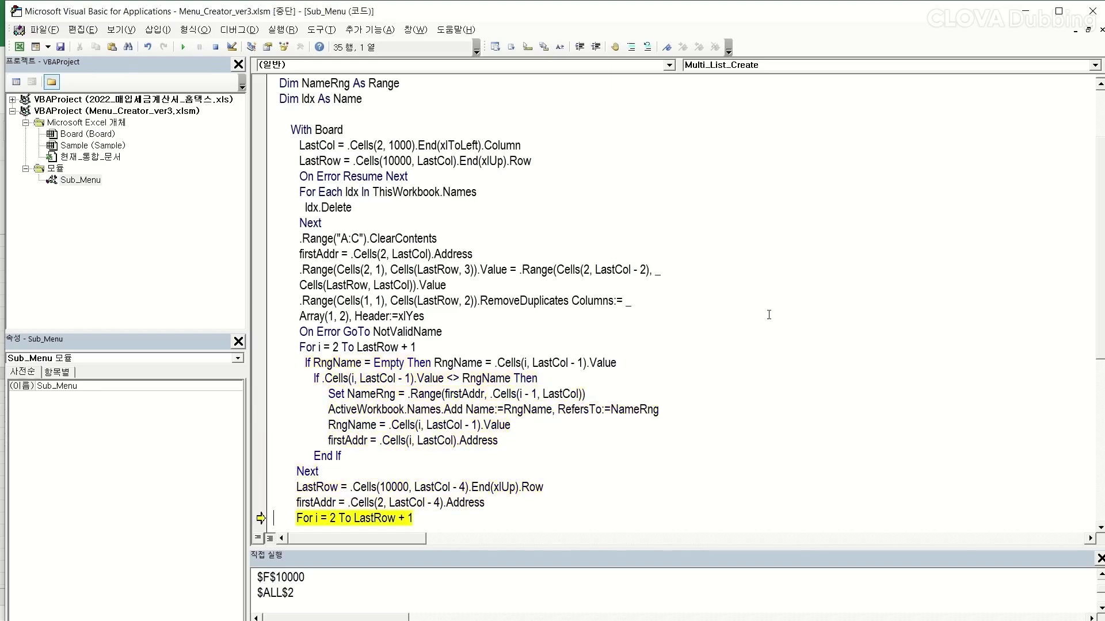
Step Multi_List_Create through the entire second For loop and the RemoveDuplicates statement to the Set NameRng statement
key("F8")
key("F8")
key("F8")
key("F8")
key("F8")
key("F8")
key("F8")
key("F8")
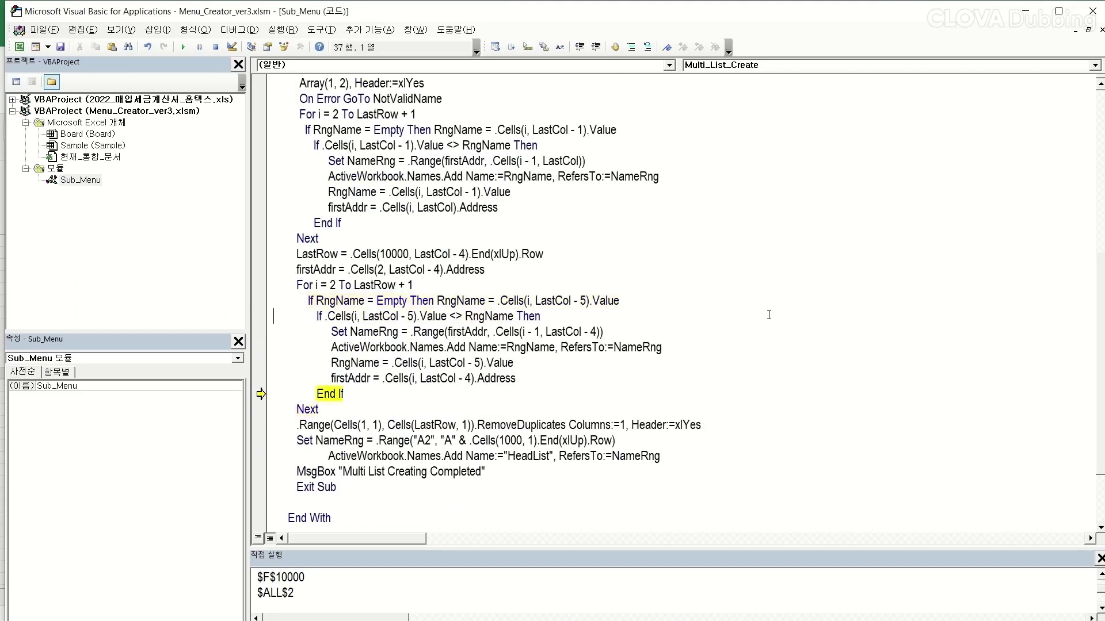
key("F8")
key("F8")
key("F8")
key("F8")
key("F8")
key("F8")
key("F8")
key("F8")
key("F8")
key("F8")
key("F8")
key("F8")
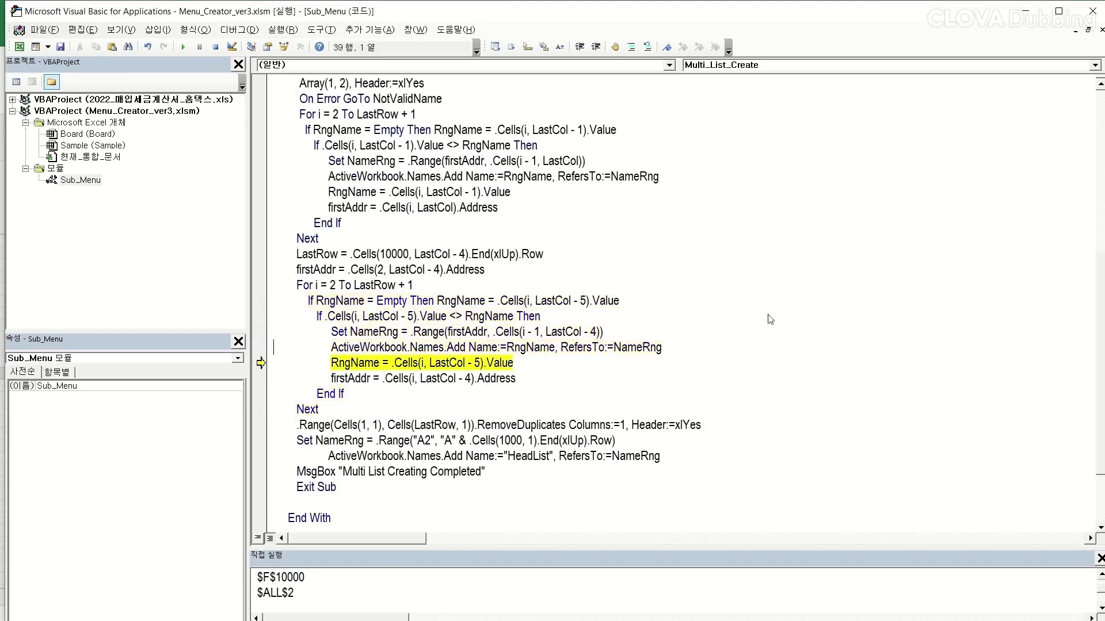
key("F8")
key("F8")
key("F8")
key("F8")
key("F8")
key("F8")
key("F8")
key("F8")
key("F8")
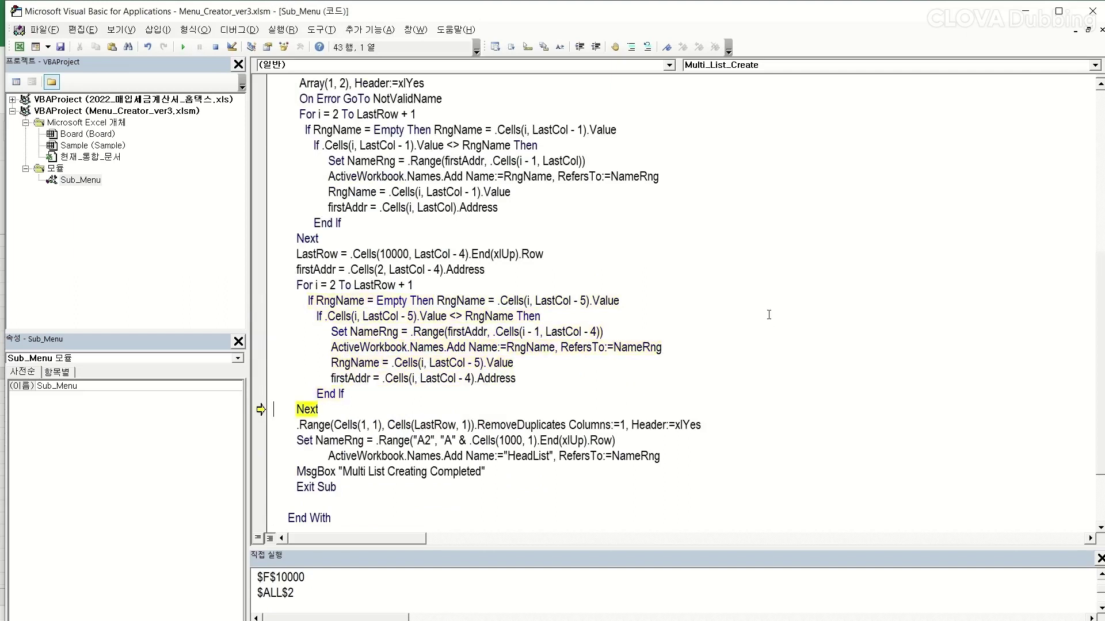
key("F8")
key("F8")
key("F8")
key("F8")
key("F8")
key("F8")
key("F8")
key("F8")
key("F8")
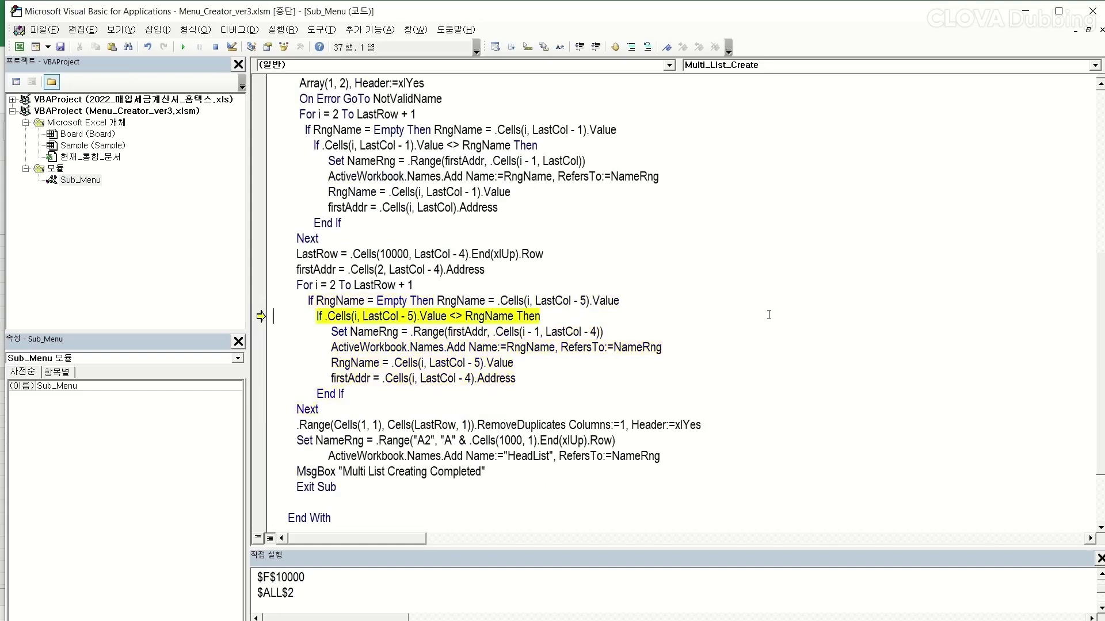
key("F8")
key("F8")
key("F8")
key("F8")
key("F8")
key("F8")
key("F8")
key("F8")
key("F8")
key("F8")
key("F8")
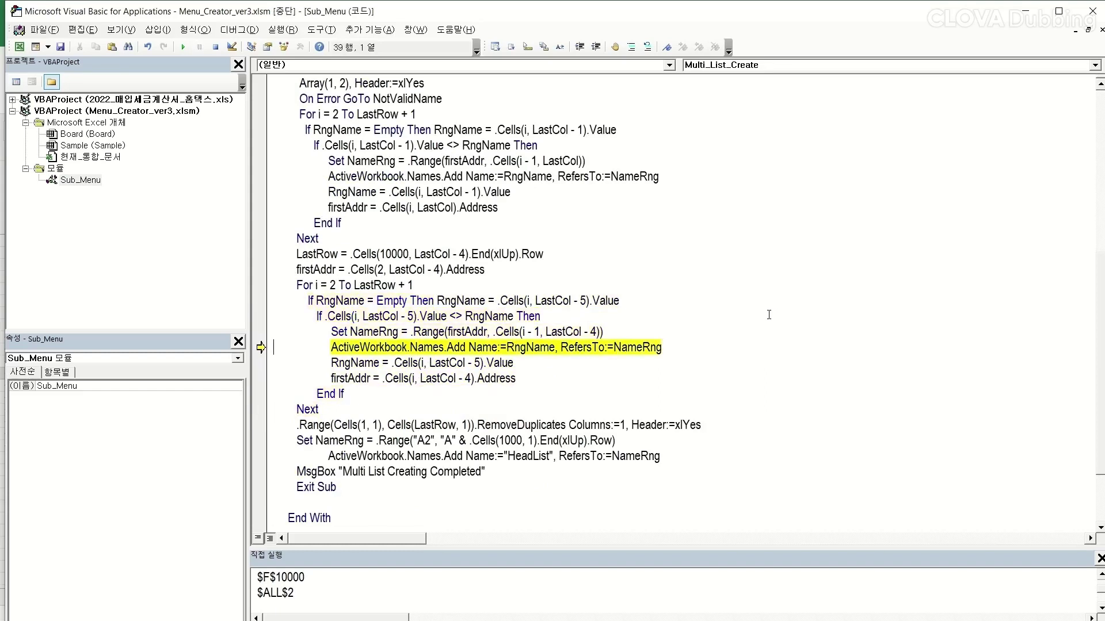
key("F8")
key("F8")
key("F8")
key("F8")
key("F8")
key("F8")
key("F8")
key("F8")
key("F8")
key("F8")
key("F8")
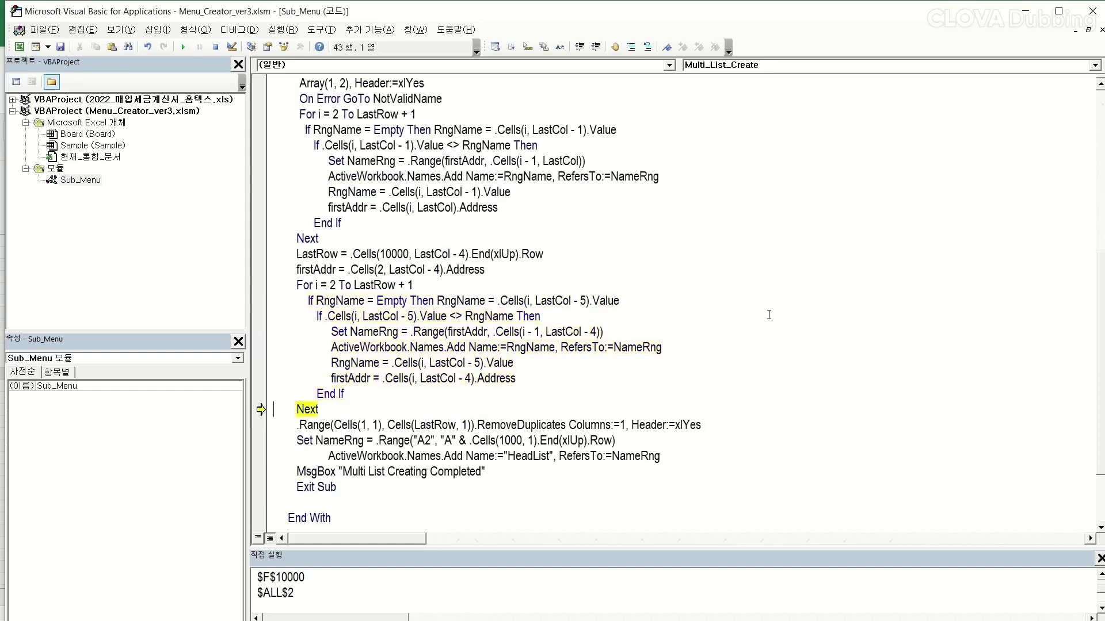
key("F8")
key("F8")
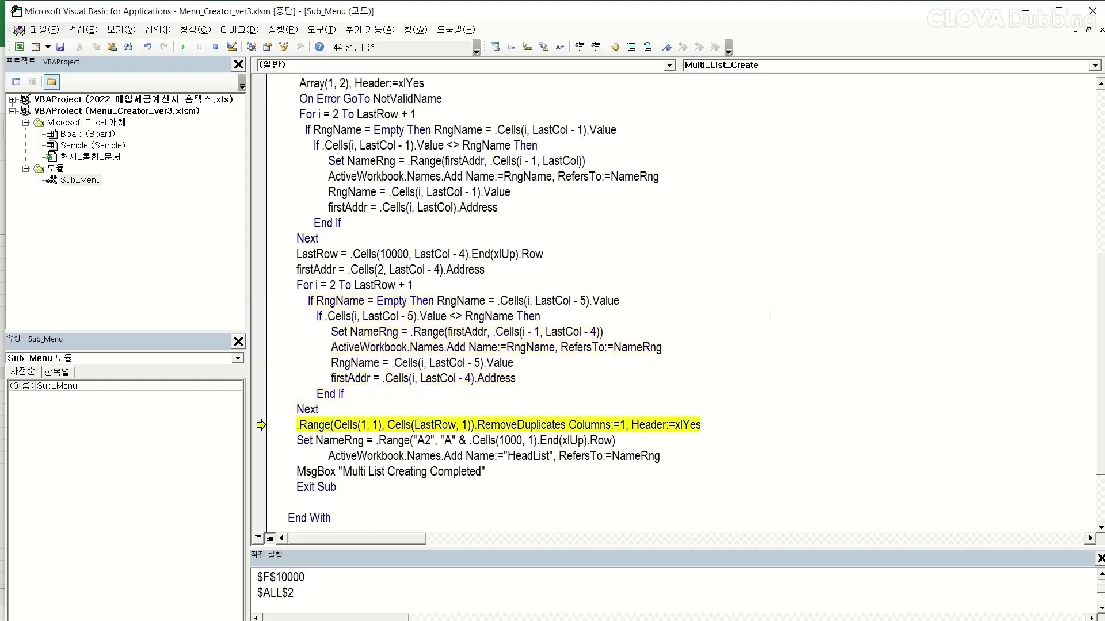
key("F8")
Switch to Excel and trace the deduplicated column A range A2:A5 on the Board sheet
key("alt+F11")
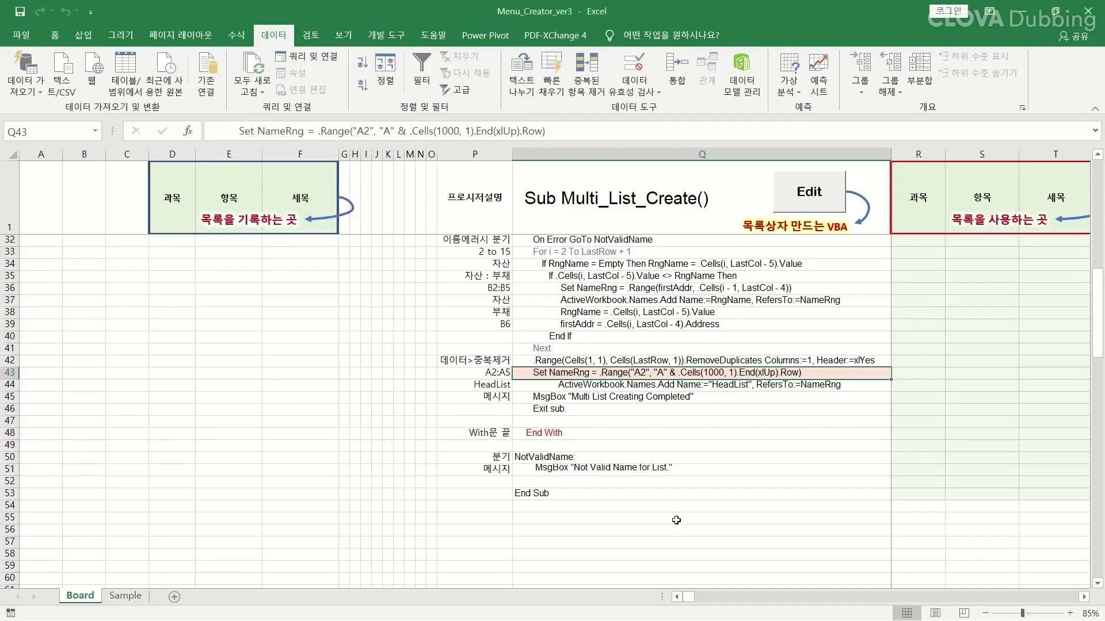
scroll(154, 383, "up", 10)
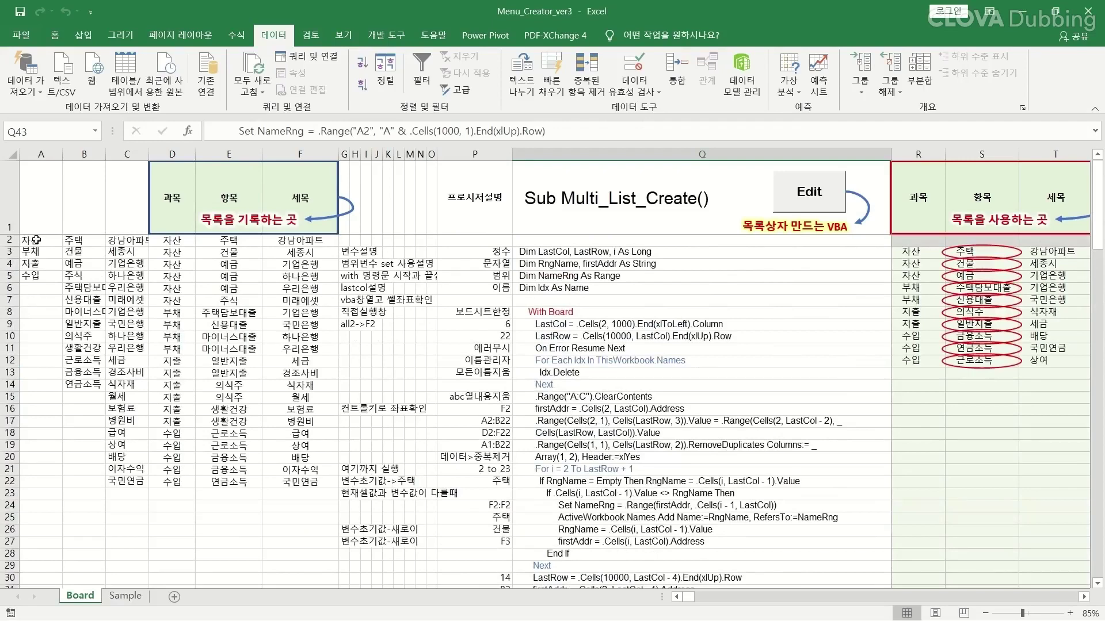
left_click_drag(36, 240, 32, 276)
scroll(615, 488, "down", 3)
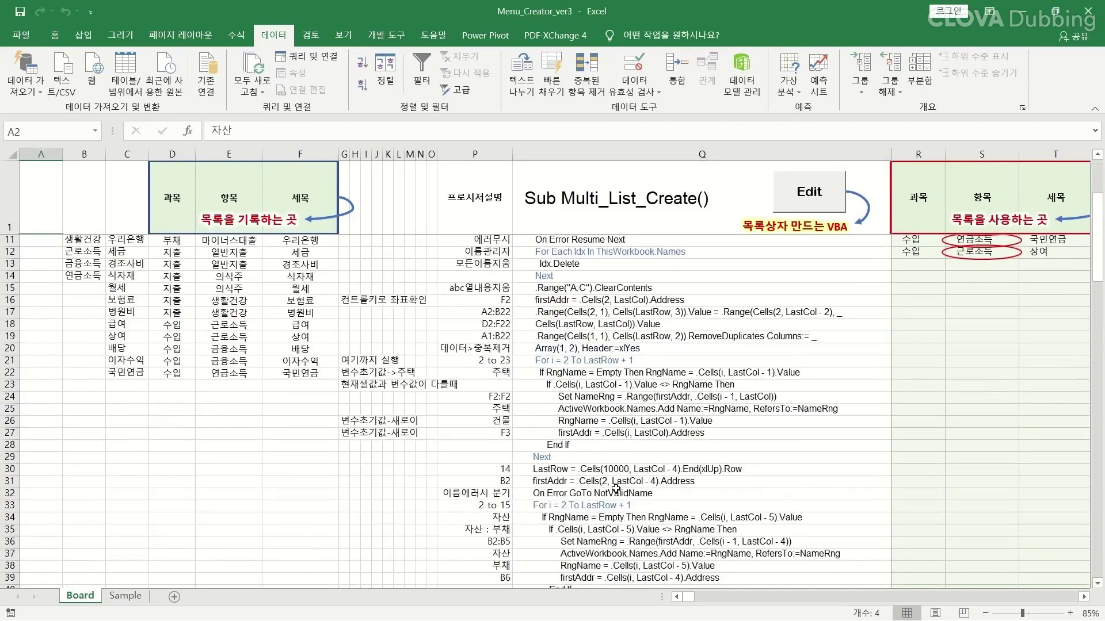
scroll(616, 488, "down", 3)
Examine the Set NameRng statement in Q43, highlighting its Cells(1000, 1) argument
left_click(633, 481)
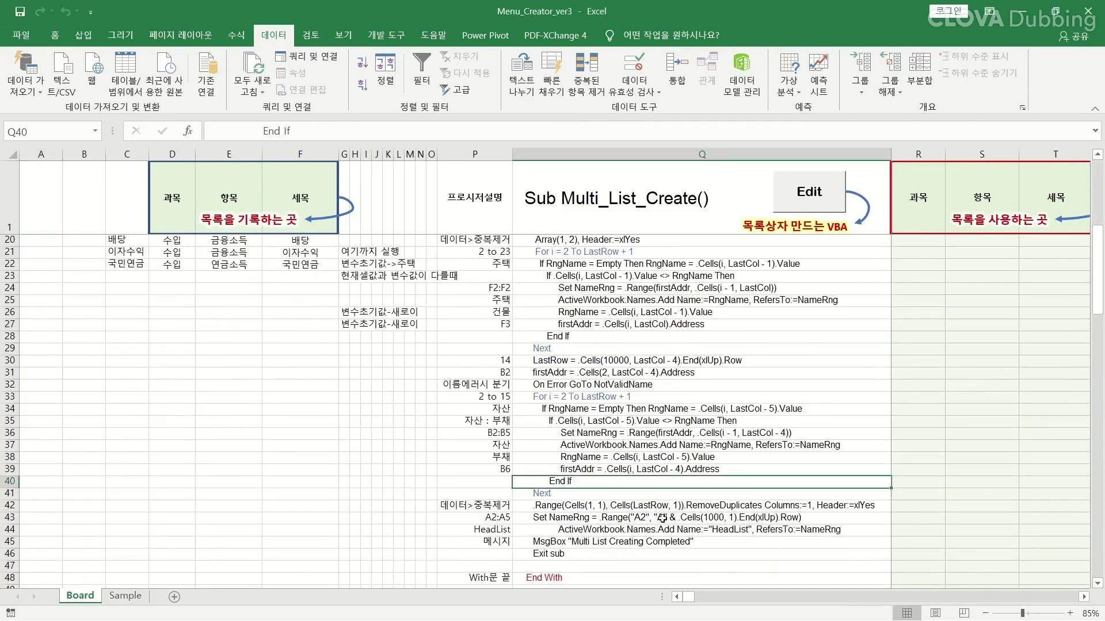
double_click(662, 517)
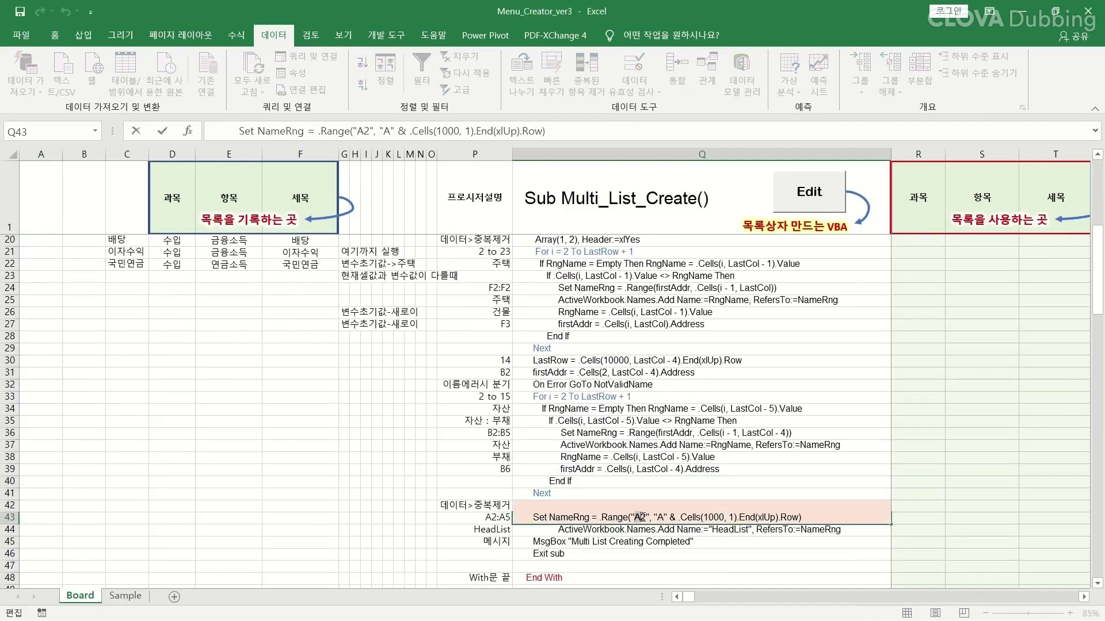
left_click_drag(680, 517, 727, 517)
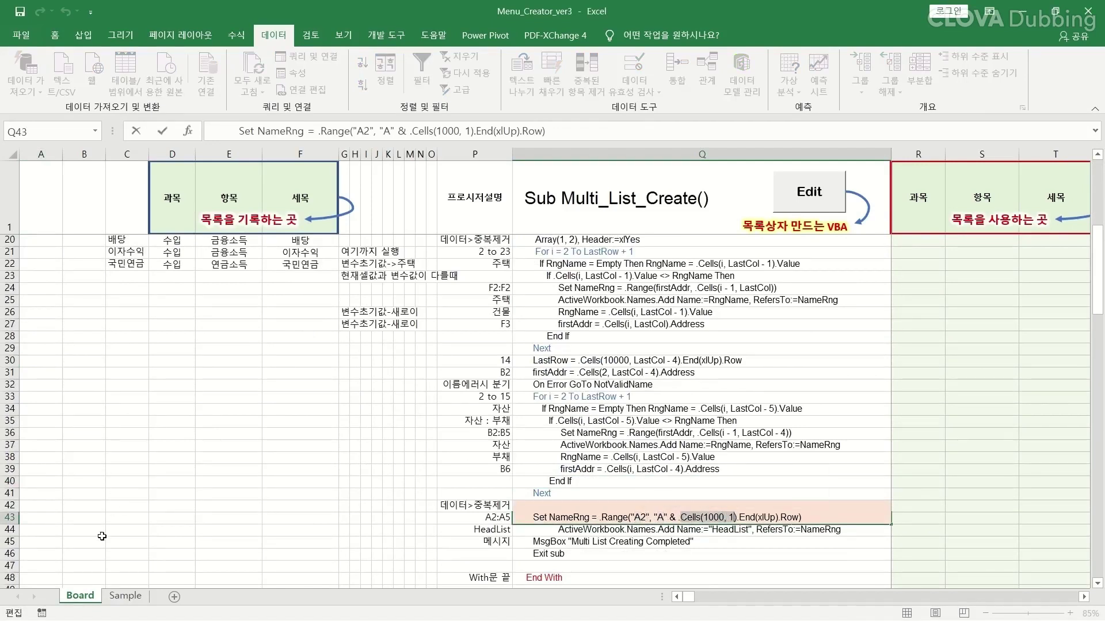
Trace Cells(1000, 1).End(xlUp) by going to cell A1000 and jumping up to the last filled cell in column A
left_click(35, 578)
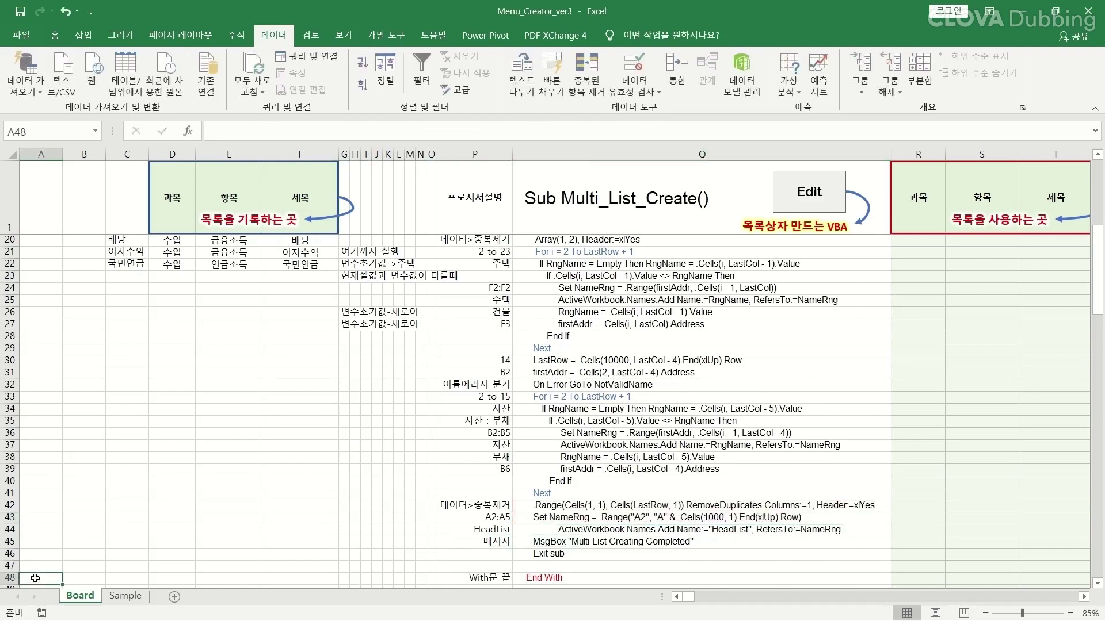
left_click(29, 131)
type("ㅁ")
type("1000")
key("Return")
key("End")
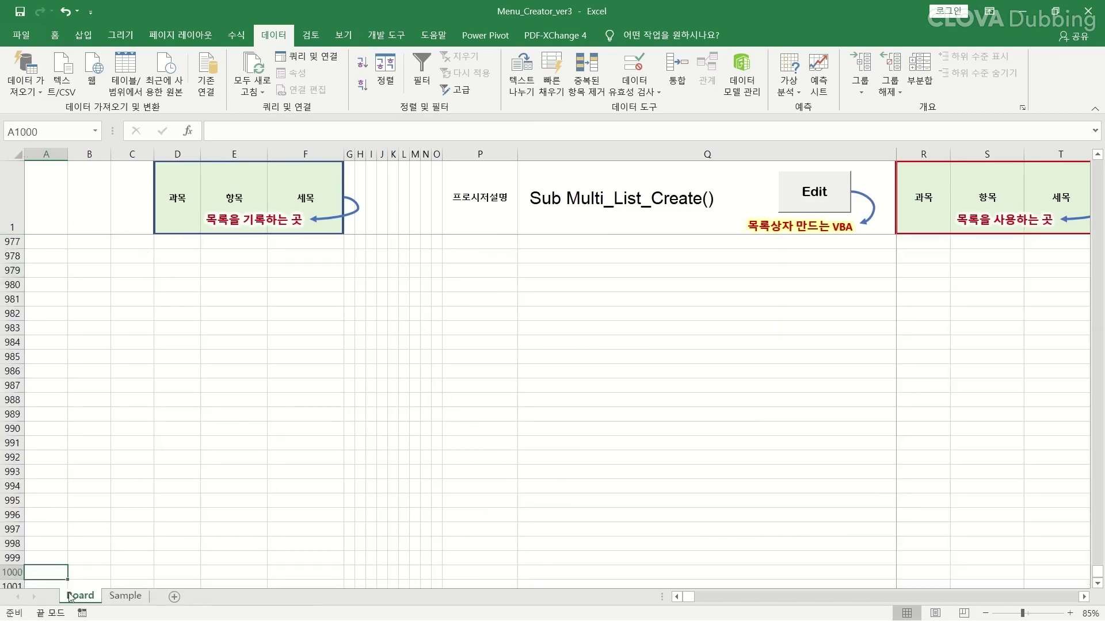
key("Up")
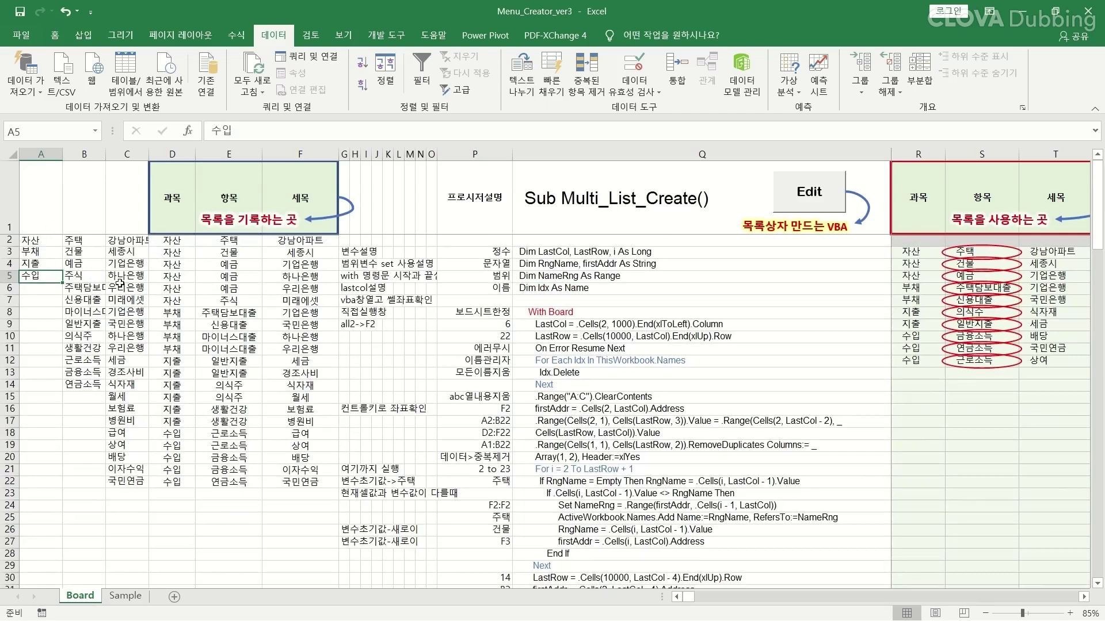
Examine the End(xlUp).Row part of the Set NameRng statement in Q43 and the range note in P43
scroll(630, 528, "down", 6)
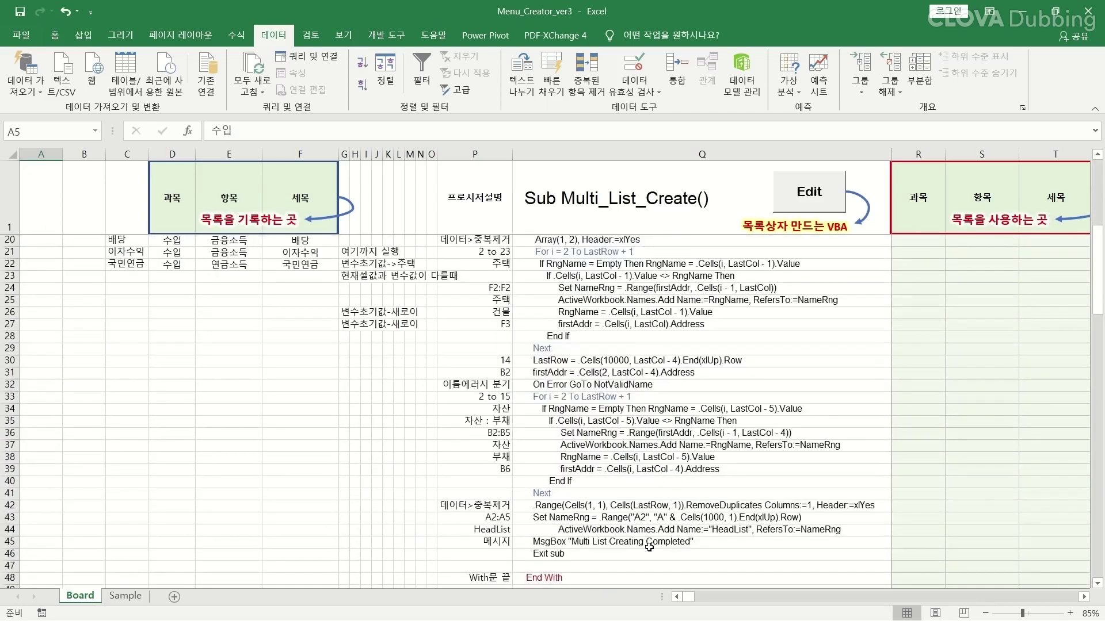
left_click(626, 520)
double_click(771, 519)
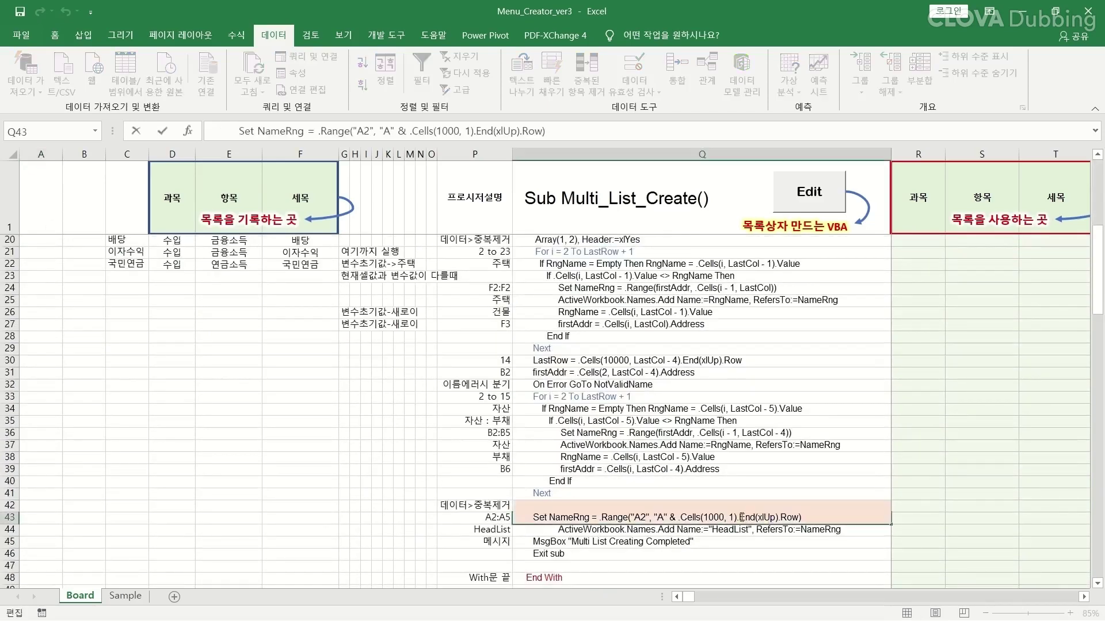
left_click_drag(739, 519, 799, 517)
left_click(463, 519)
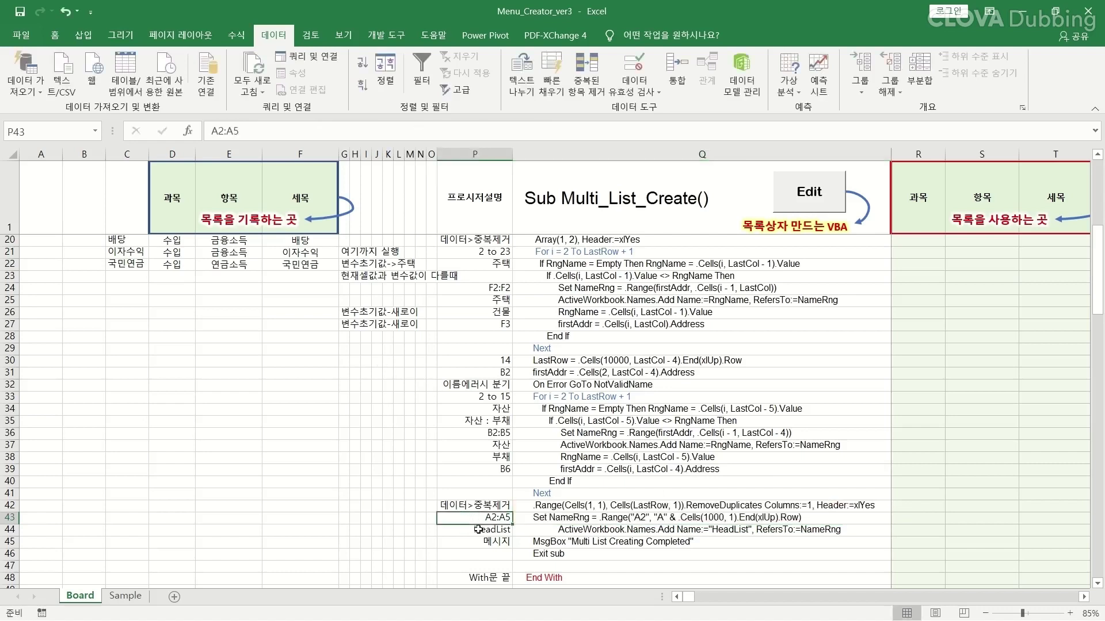
Examine the Names.Add statement in Q44, highlighting NameRng and "HeadList", and review the notes in P44 and P45
left_click(687, 530)
double_click(825, 530)
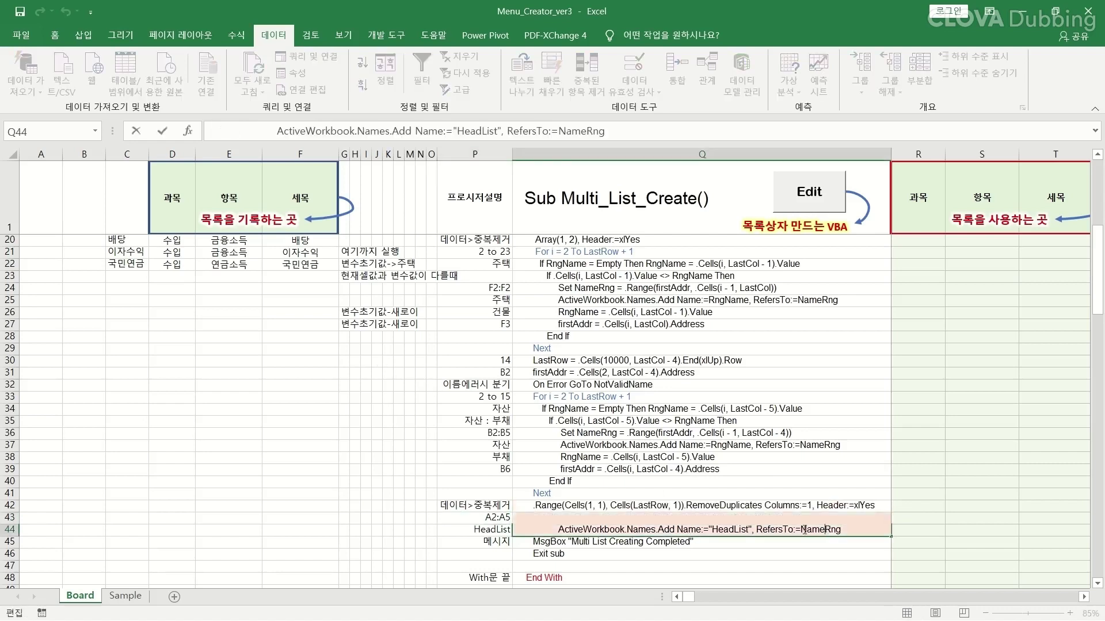
double_click(805, 529)
left_click_drag(710, 528, 748, 531)
left_click(468, 530)
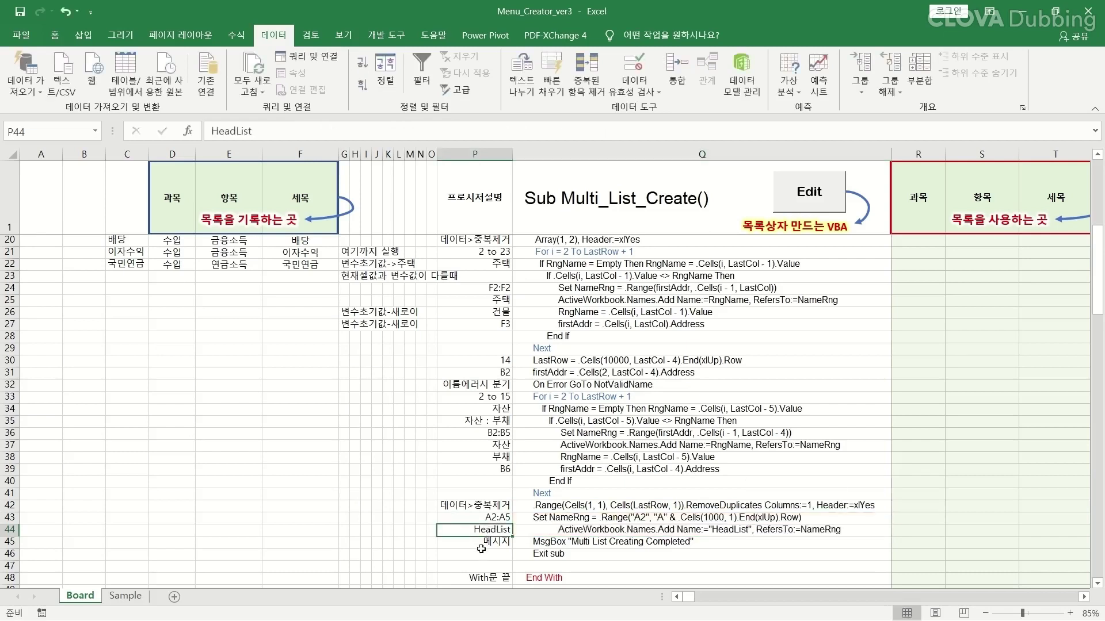
left_click(485, 541)
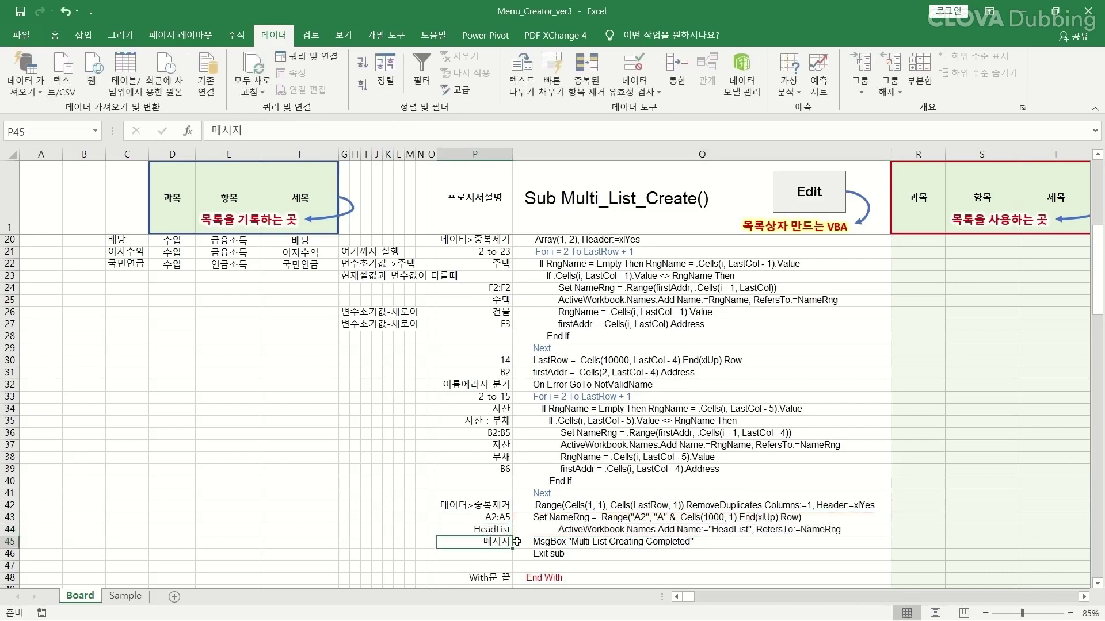
In the Visual Basic Editor, step through Set NameRng and the HeadList Names.Add statement to the MsgBox statement
key("alt+F11")
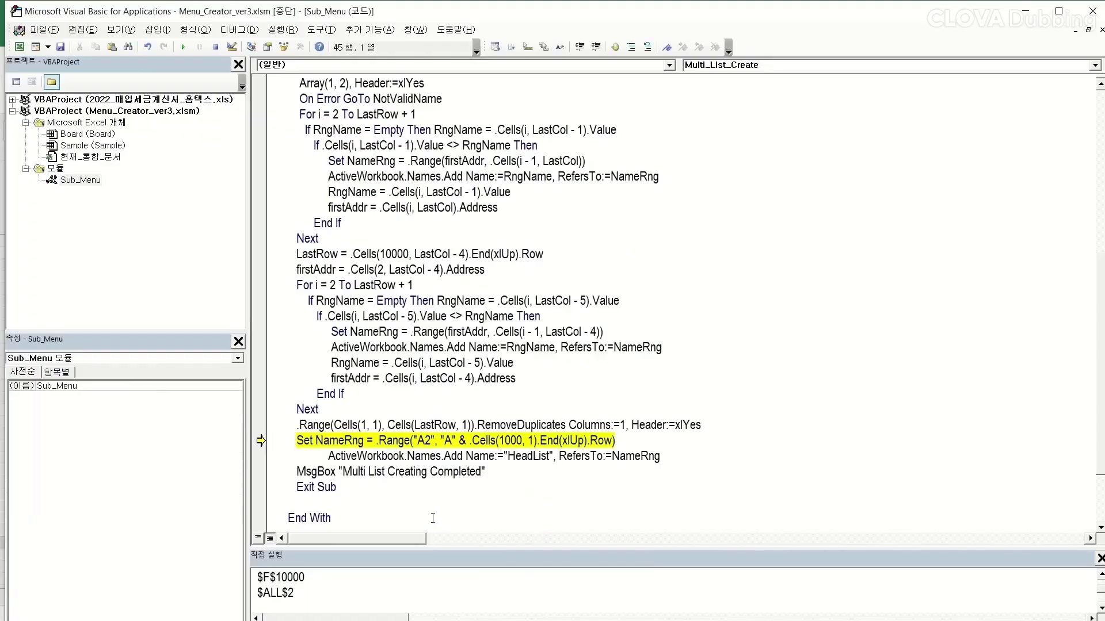
key("F8")
key("F8")
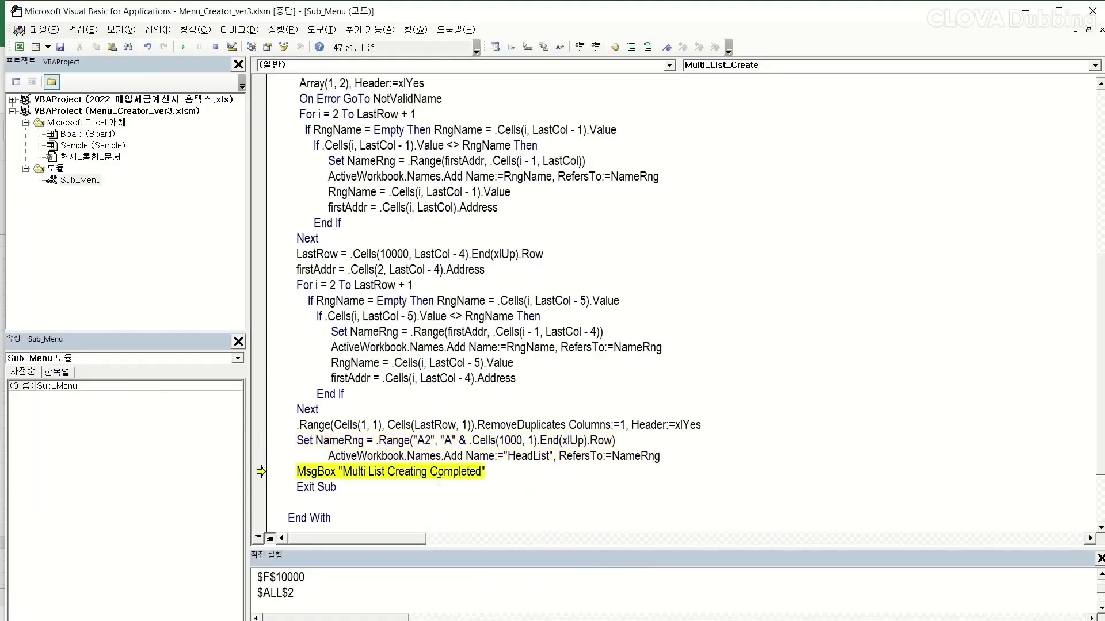
Back in Excel, check the HeadList reference in the Name Manager, then close it
key("alt+F11")
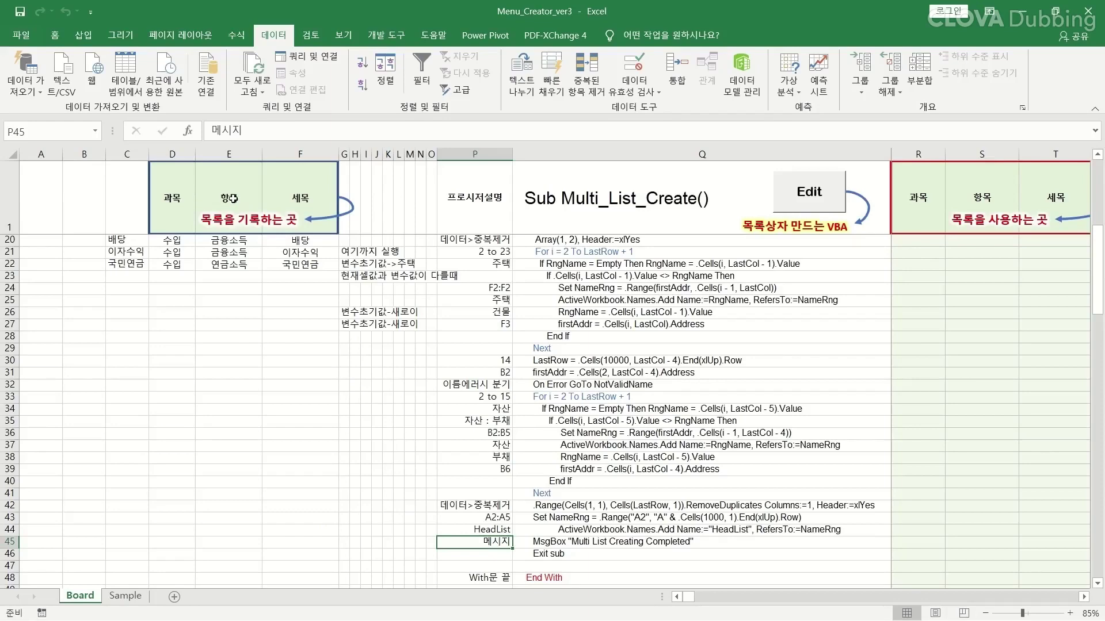
scroll(232, 197, "up", 6)
left_click(237, 35)
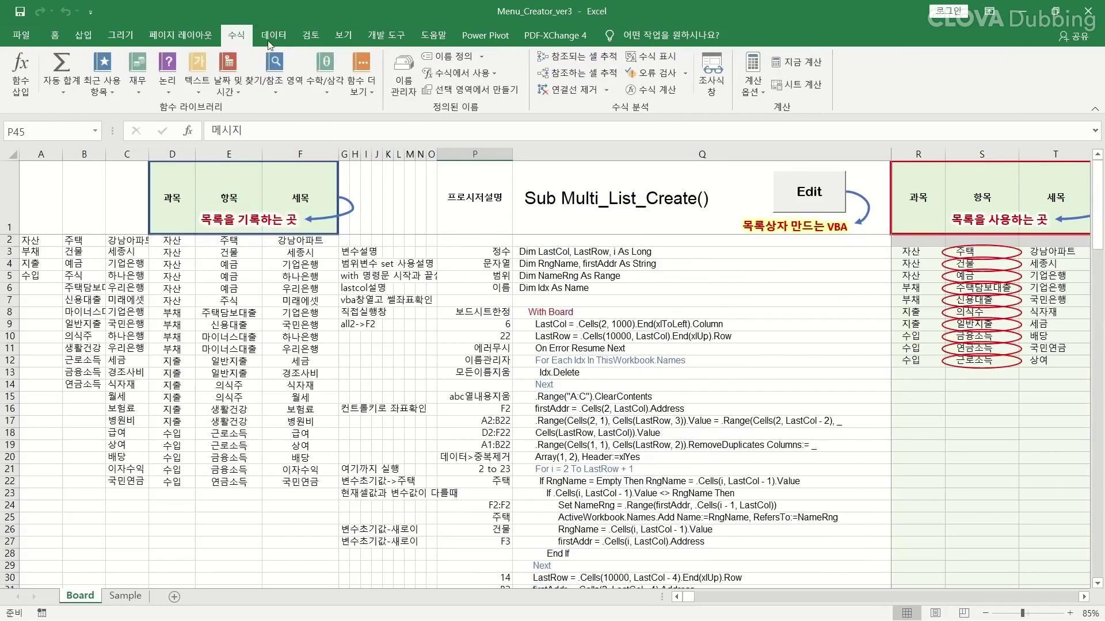
left_click(403, 74)
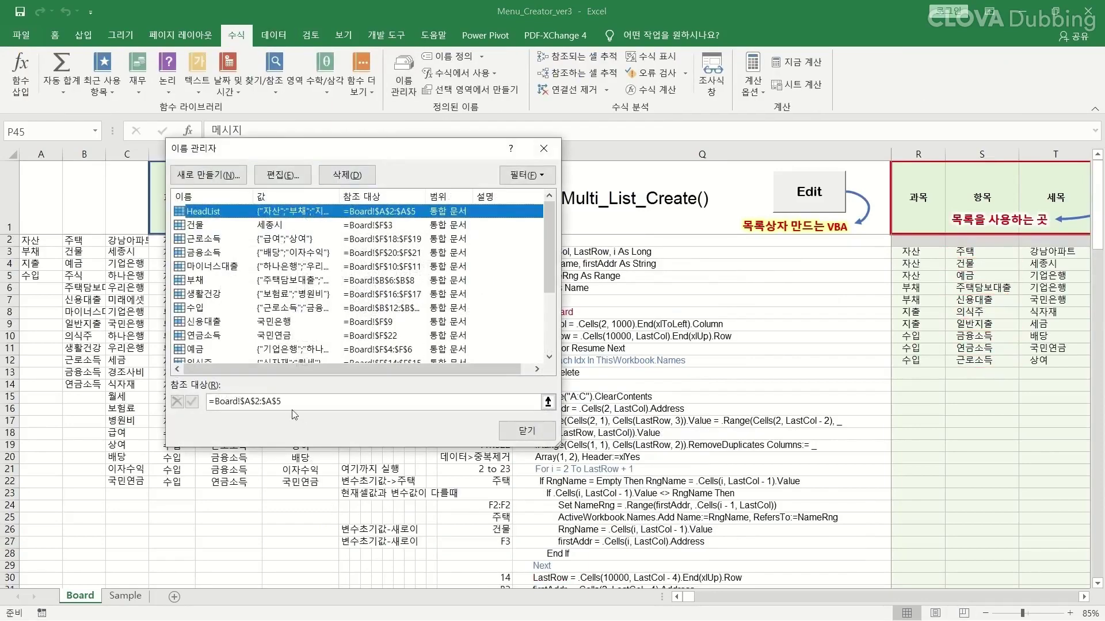
left_click_drag(284, 401, 176, 405)
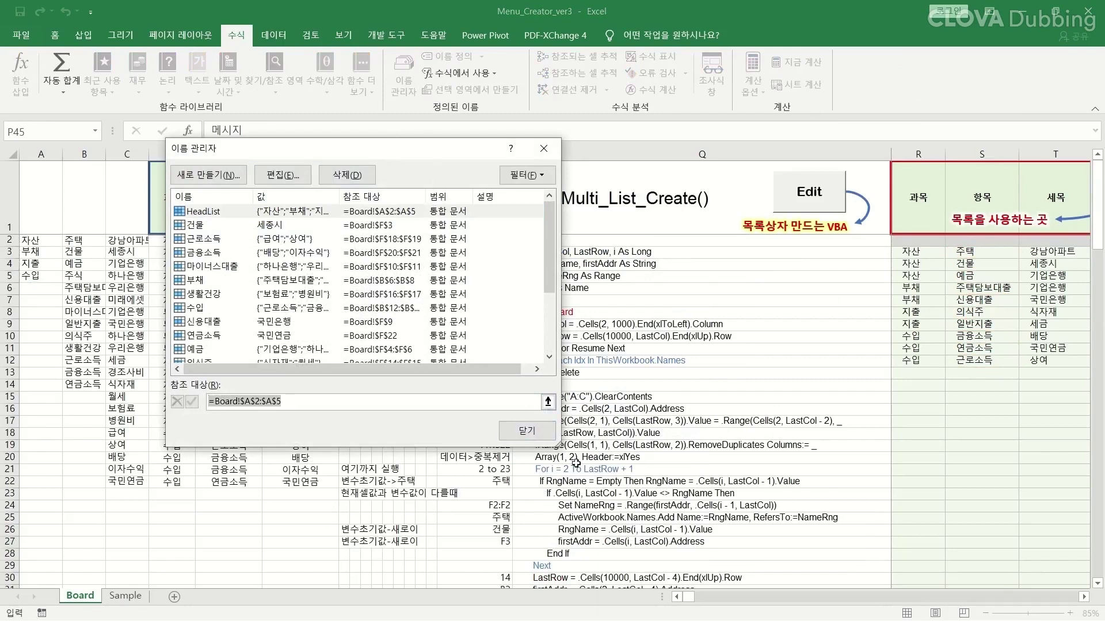
left_click(548, 401)
left_click(550, 176)
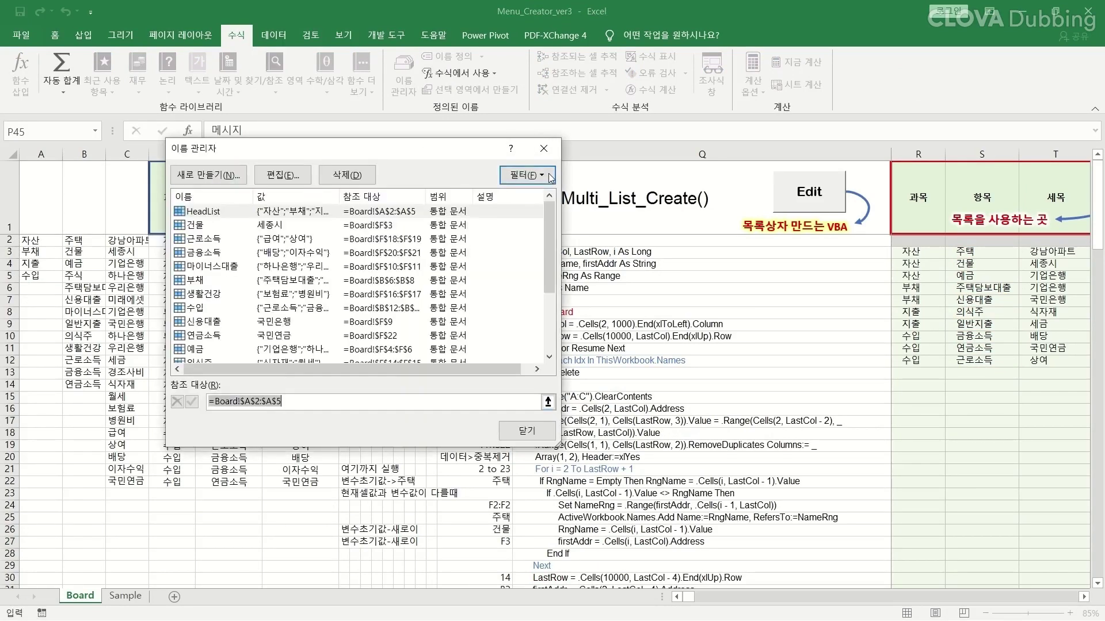
left_click(544, 424)
Examine the MsgBox statement in Q45, highlighting its text "Multi List Creating Completed", and proceed to Exit sub in Q46
scroll(656, 424, "down", 10)
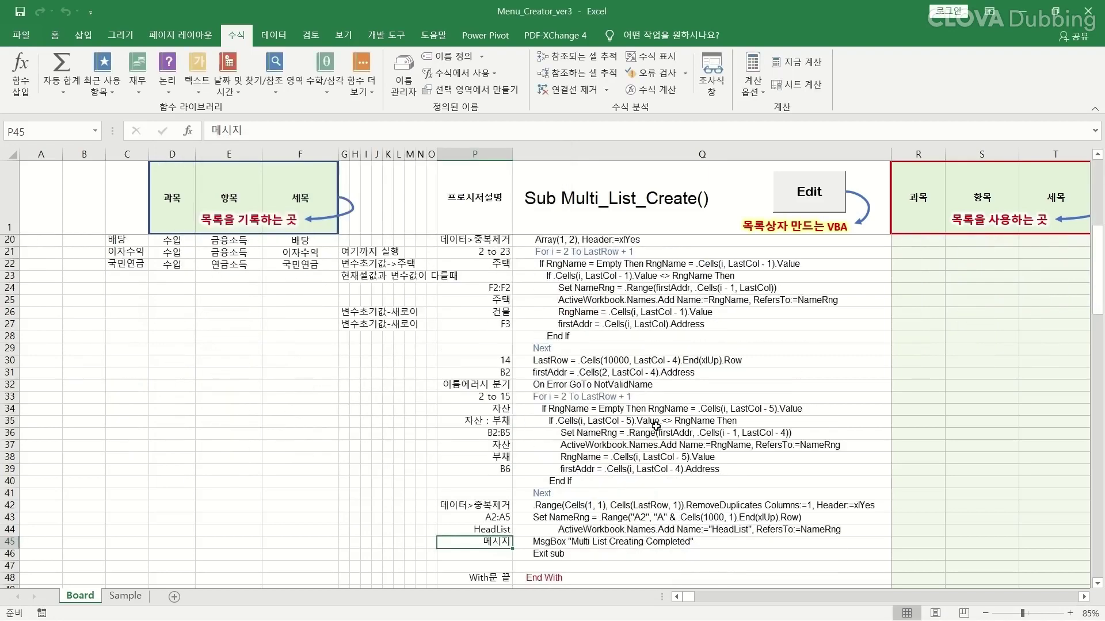
left_click(639, 398)
double_click(639, 398)
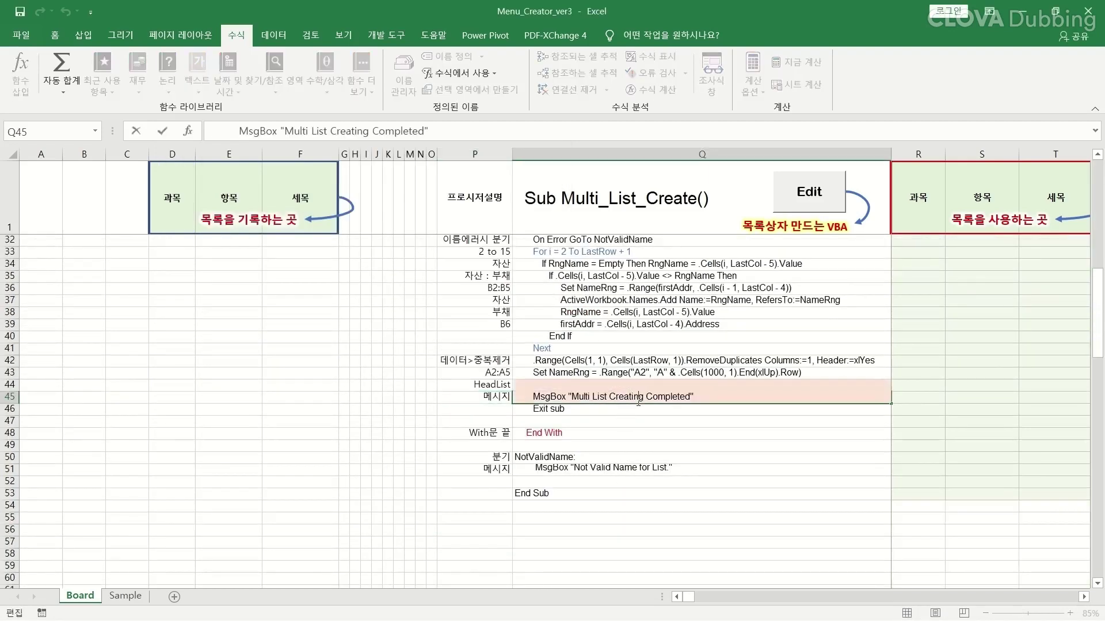
left_click_drag(569, 398, 683, 396)
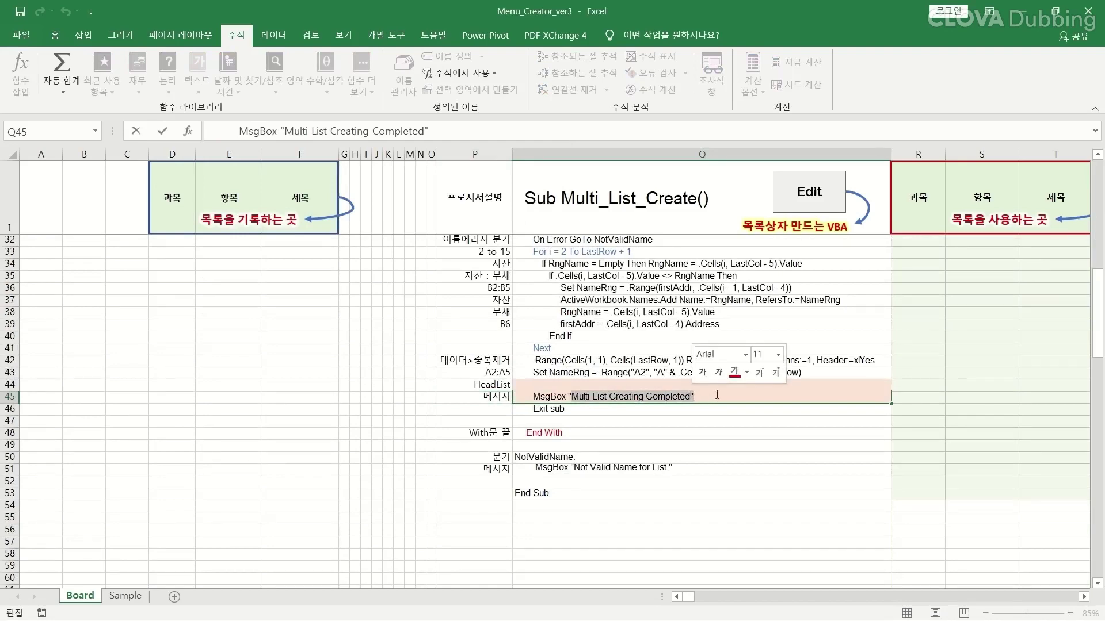
left_click(591, 411)
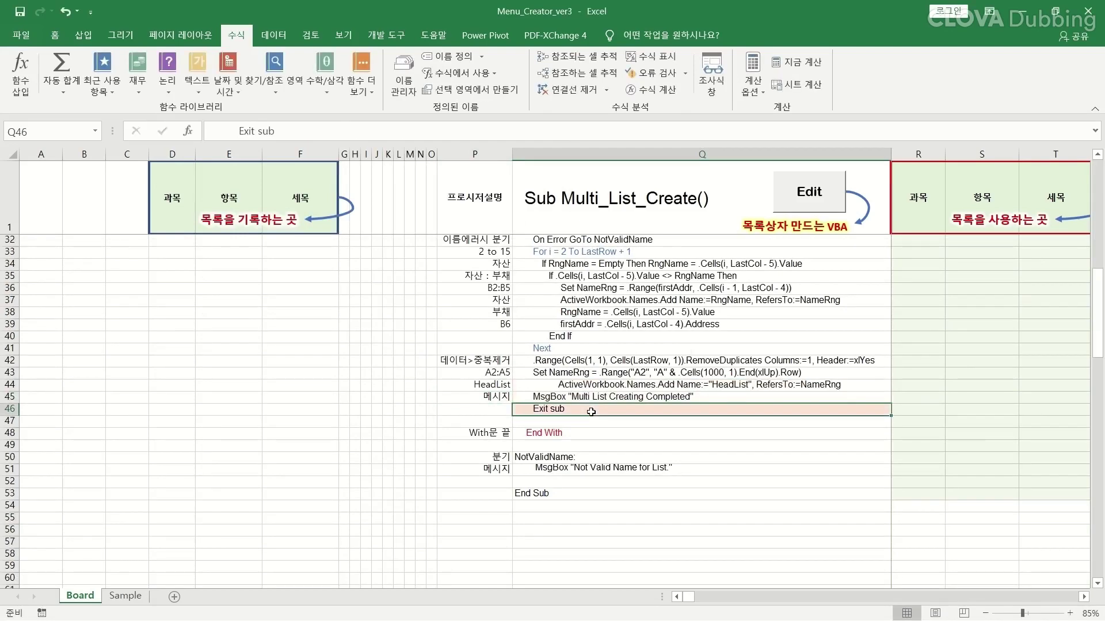
In the Visual Basic Editor, execute the MsgBox statement and dismiss its message to reach Exit Sub
key("alt+F11")
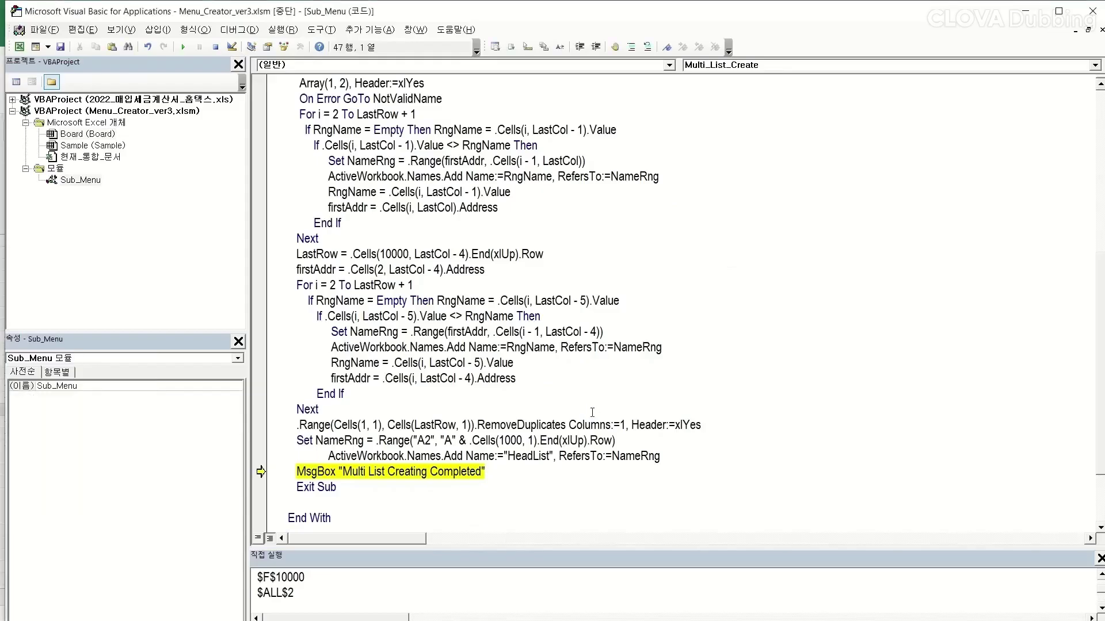
key("F5")
left_click(585, 366)
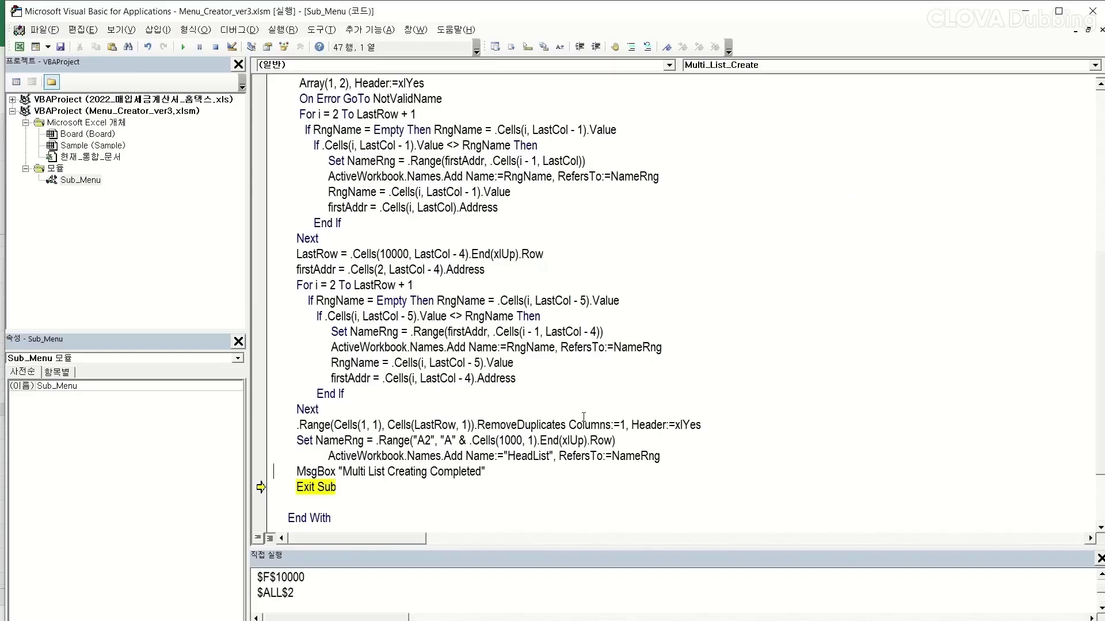
Run the macro from Exit Sub to completion, then look at End Sub in Q53 of the Board sheet in Excel
left_click(316, 487)
key("F5")
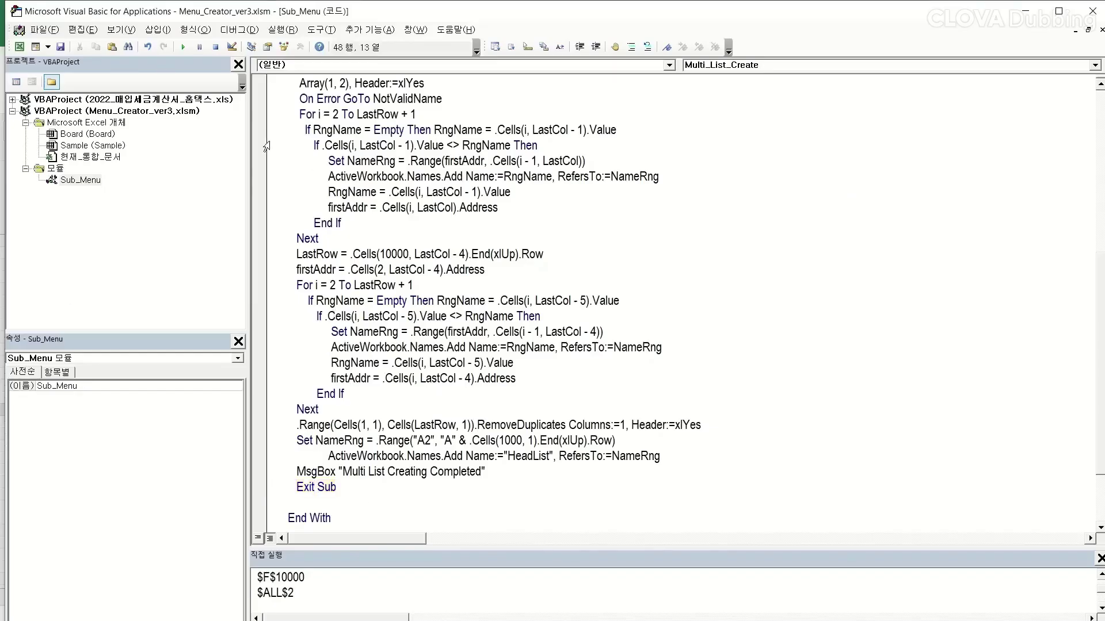
key("alt+F11")
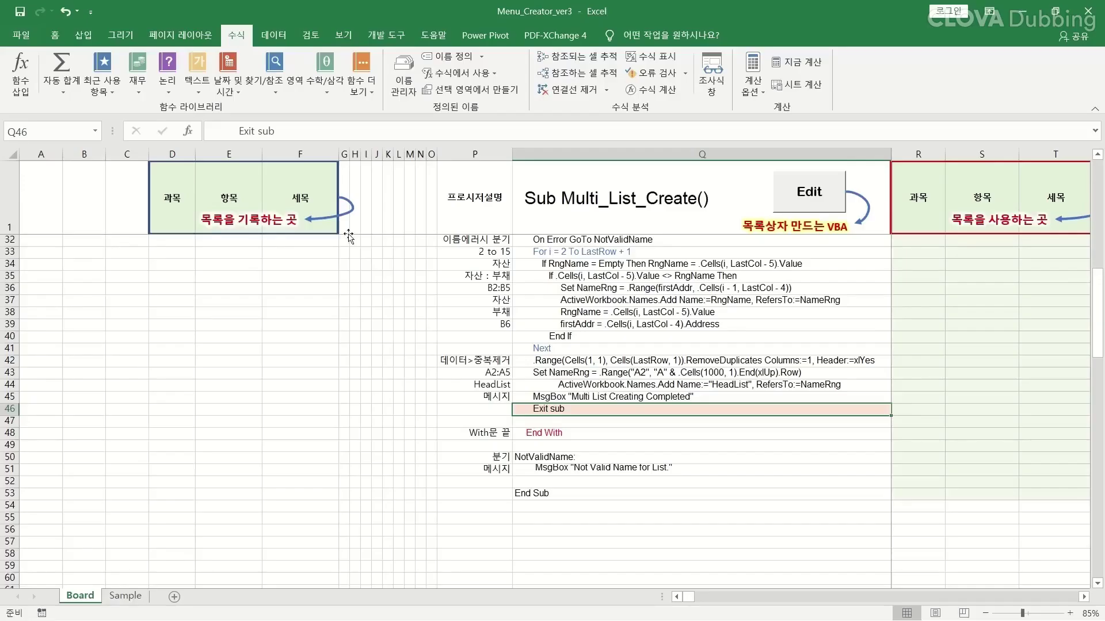
left_click(567, 496)
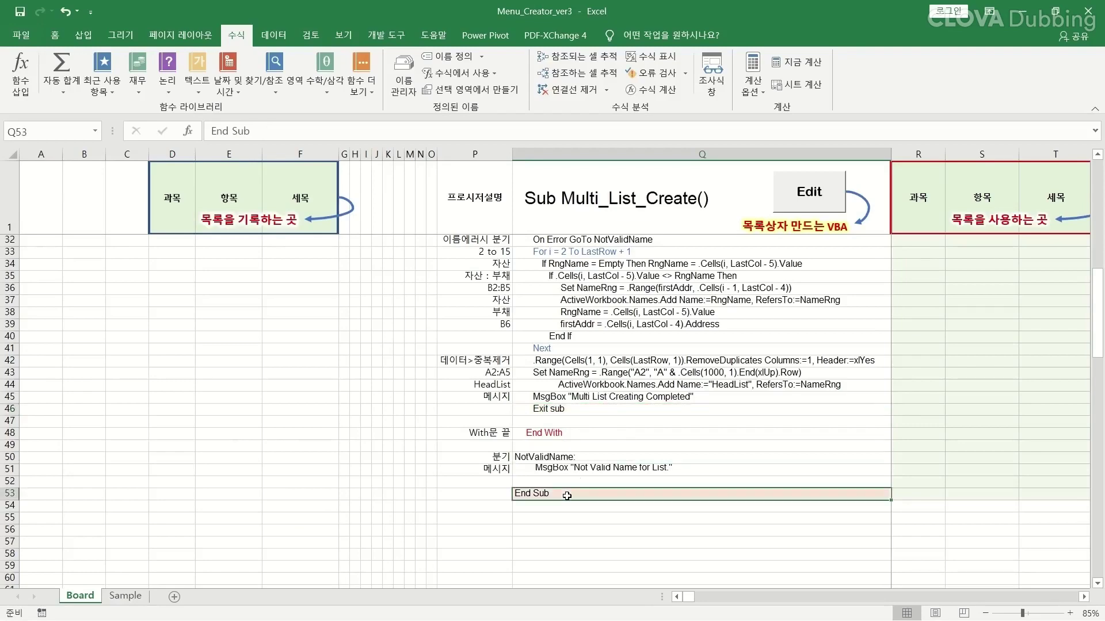
scroll(486, 488, "up", 10)
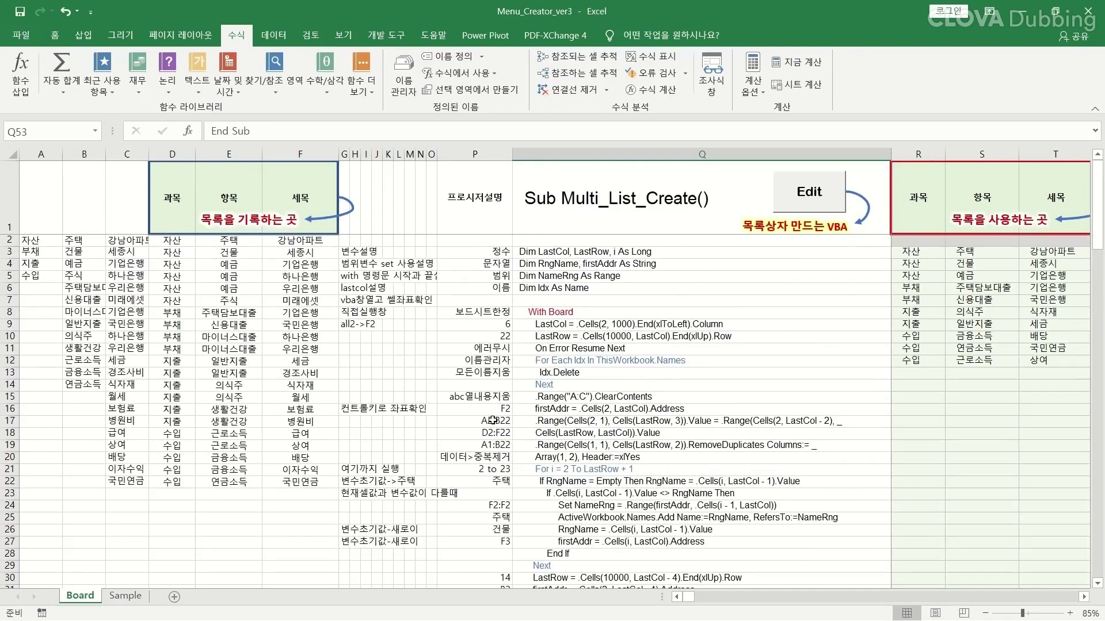
In the Visual Basic Editor, open the Board sheet's code and examine Worksheet_selectionChange, highlighting R3:T46 and CircleInvalid
key("alt+F11")
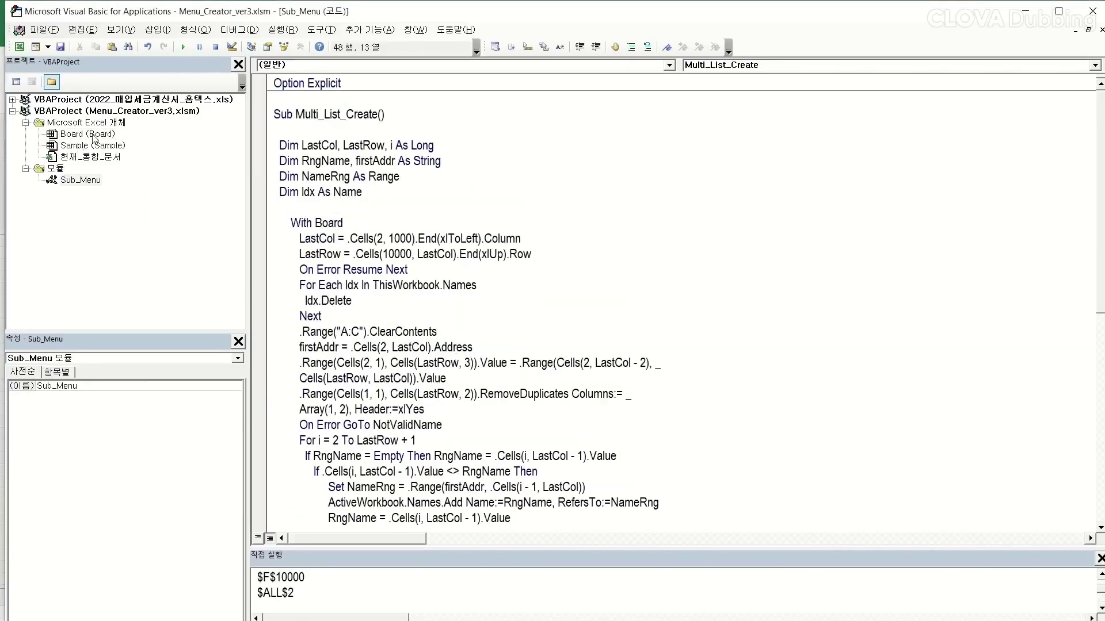
double_click(97, 135)
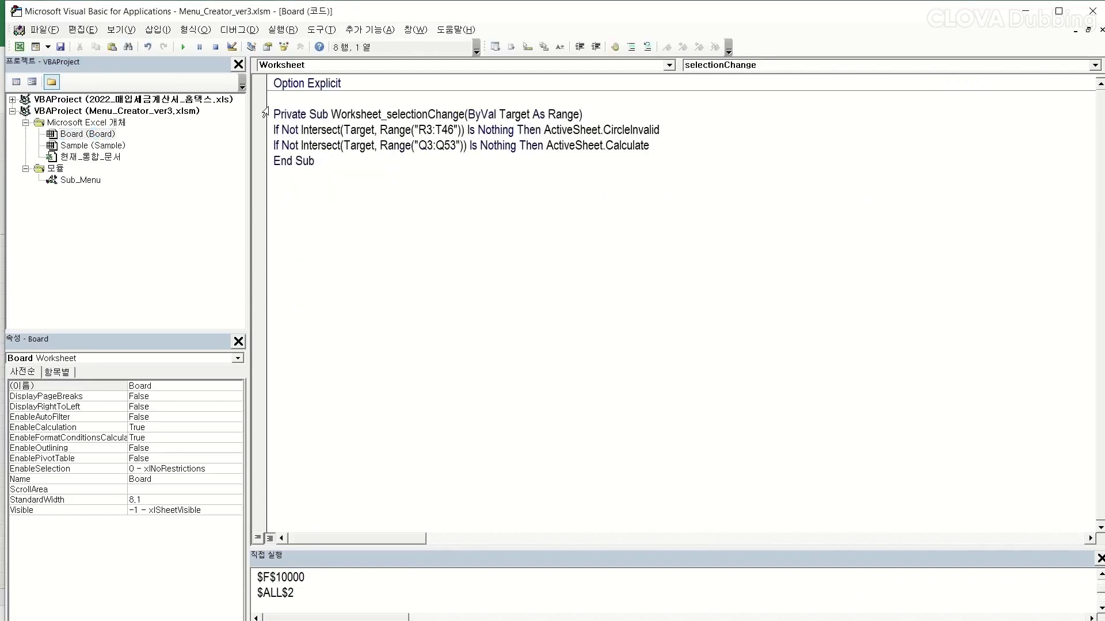
left_click_drag(276, 107, 595, 114)
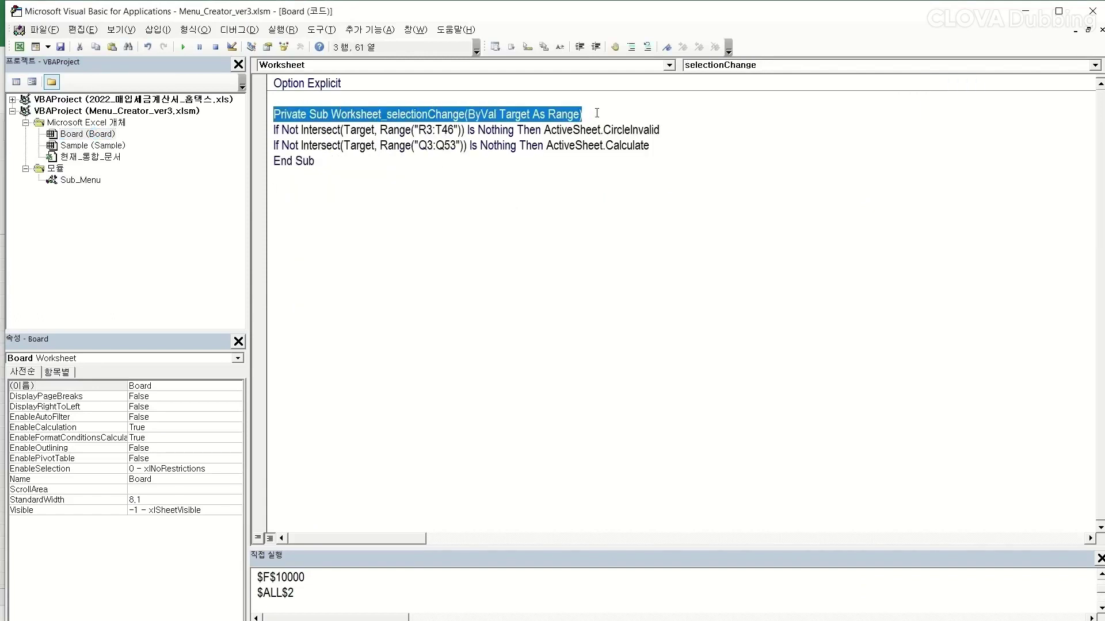
left_click(596, 112)
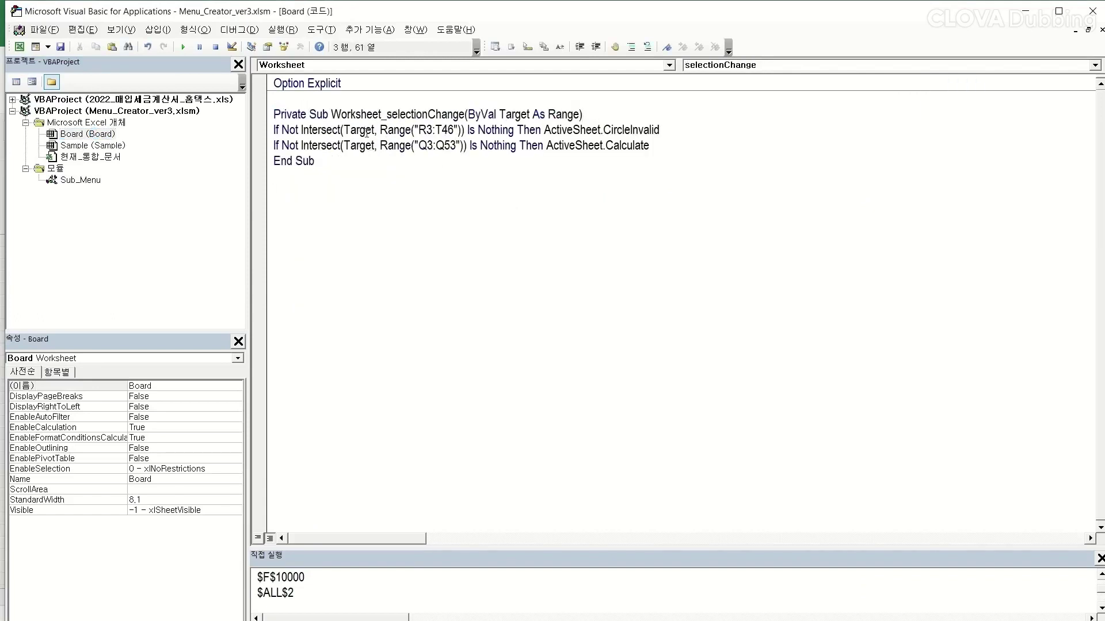
left_click_drag(418, 130, 454, 130)
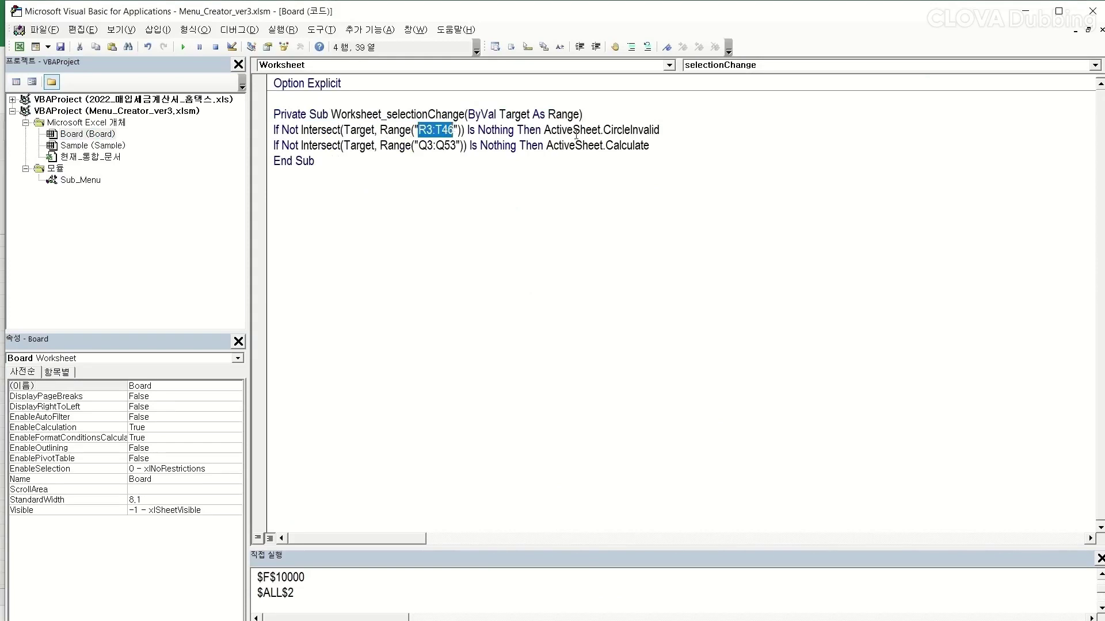
left_click_drag(543, 130, 664, 128)
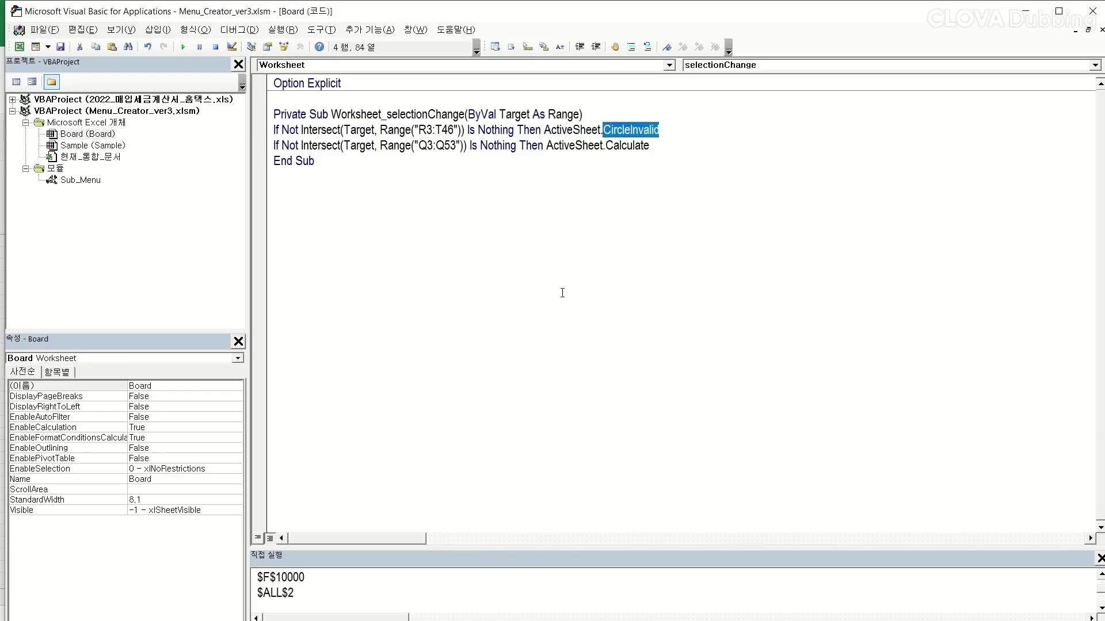
In Excel, test the invalid-data circling by choosing 부채 in R3, and restore the cell to 자산
key("alt+F11")
left_click(982, 251)
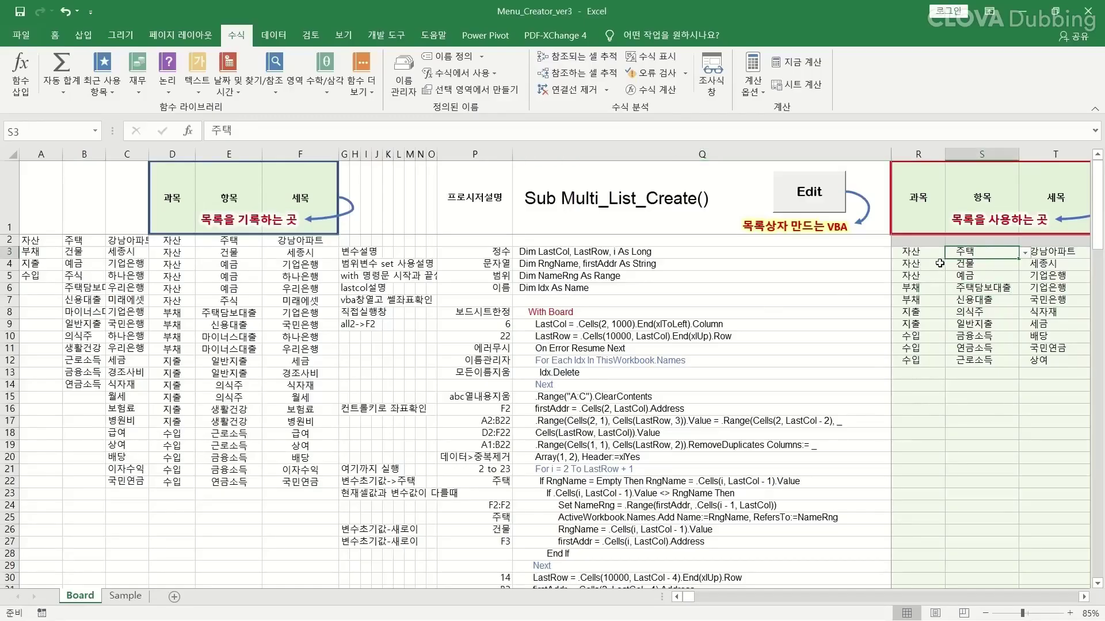
left_click(915, 251)
left_click(953, 254)
left_click(915, 272)
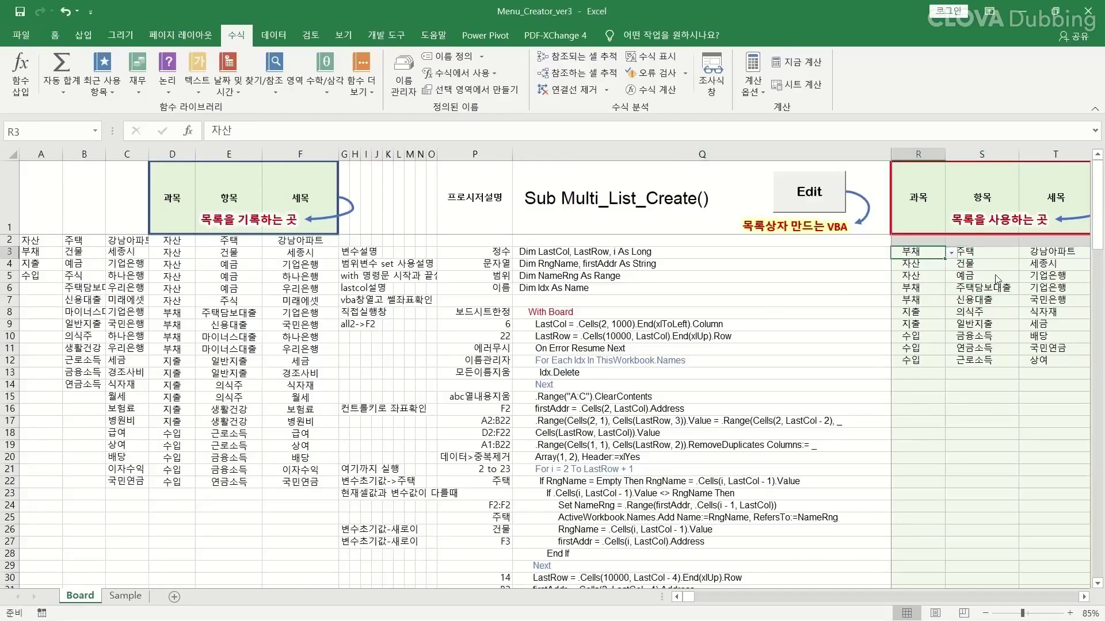
left_click(921, 253)
left_click(950, 254)
left_click(929, 265)
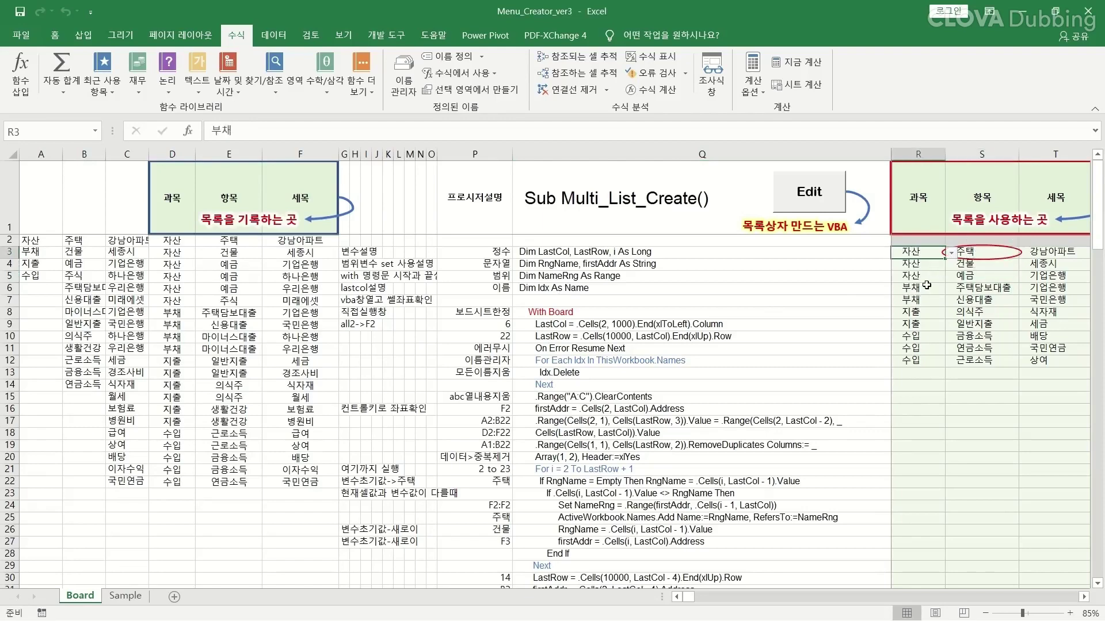
left_click(927, 273)
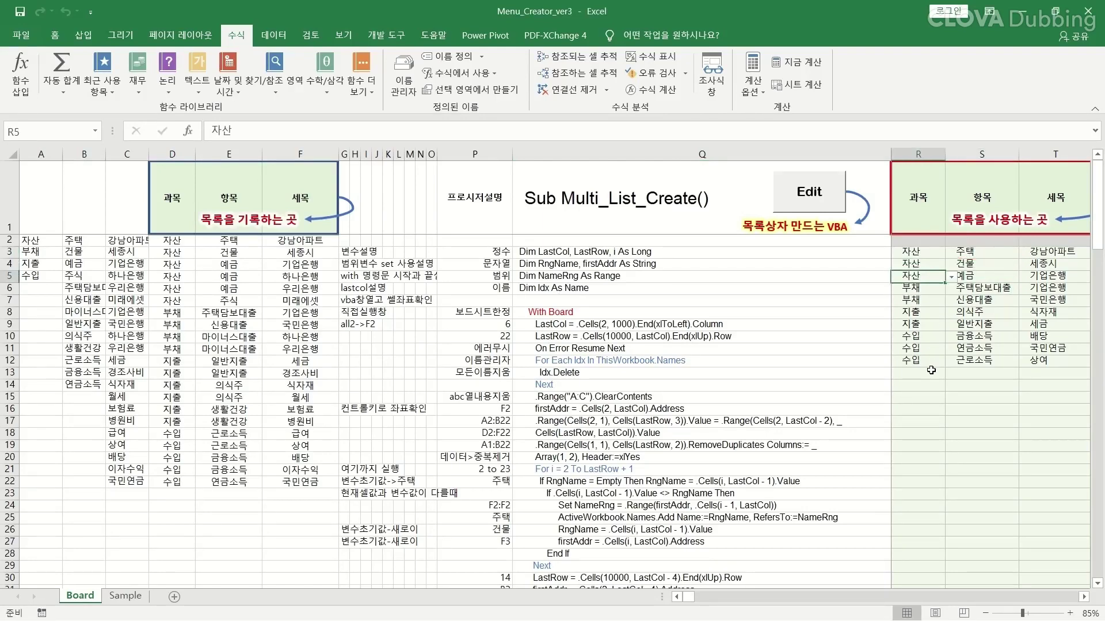
In the Visual Basic Editor, examine the second Intersect statement, highlighting its range Q3:Q53 and the Calculate method
key("alt+F11")
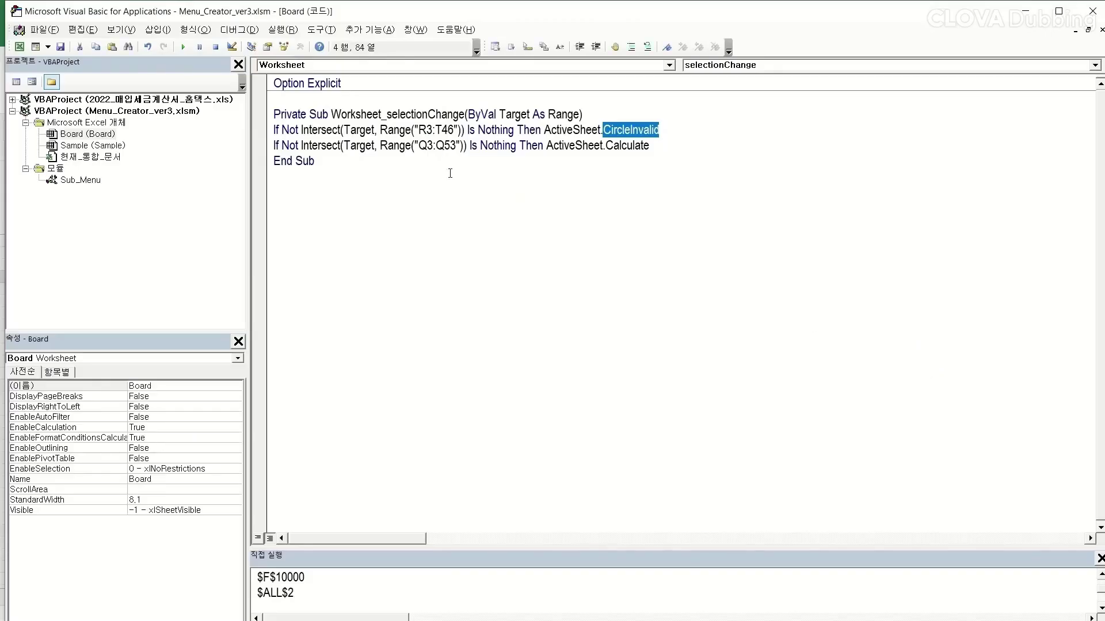
left_click(426, 145)
left_click_drag(420, 144, 450, 145)
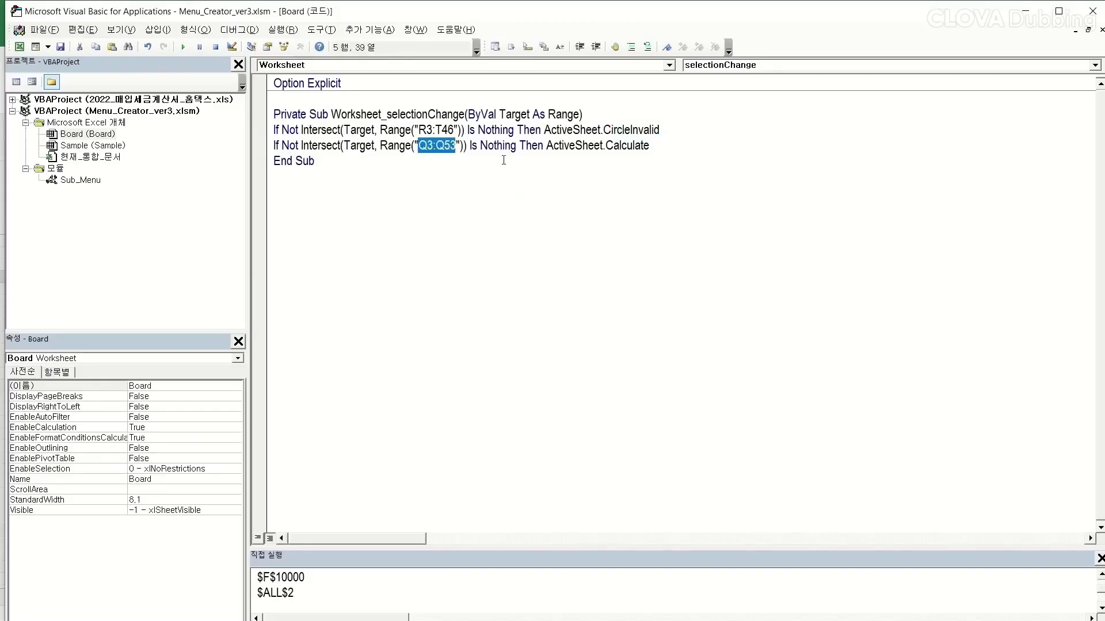
left_click_drag(608, 145, 651, 147)
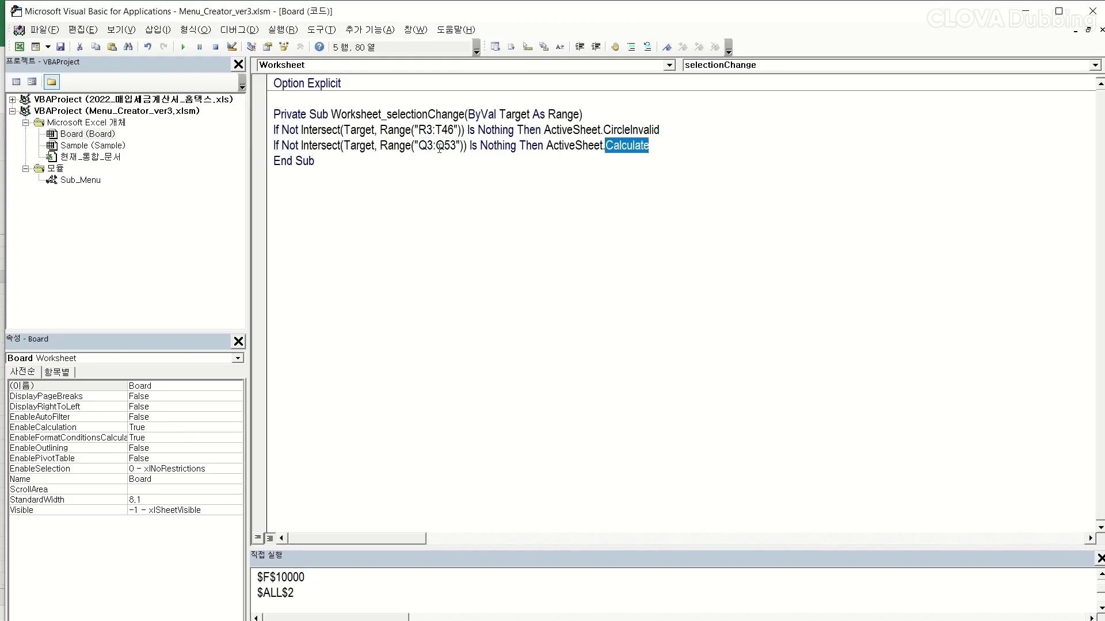
left_click(410, 270)
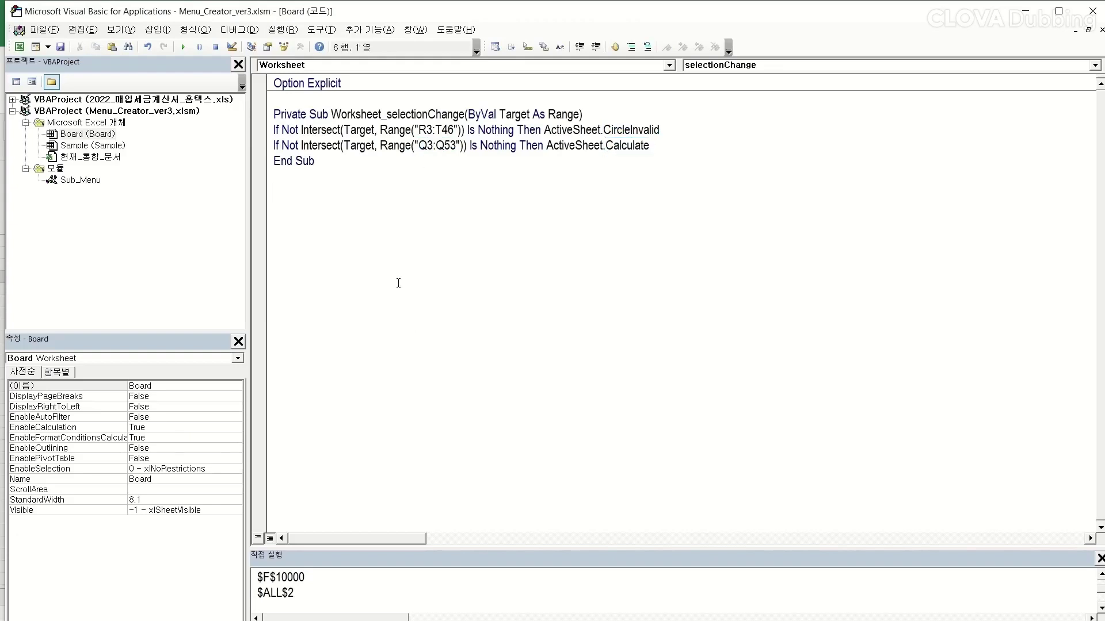
Back in Excel, select Q3:Q53 and open its conditional formatting rule for editing
key("alt+F11")
left_click(641, 241)
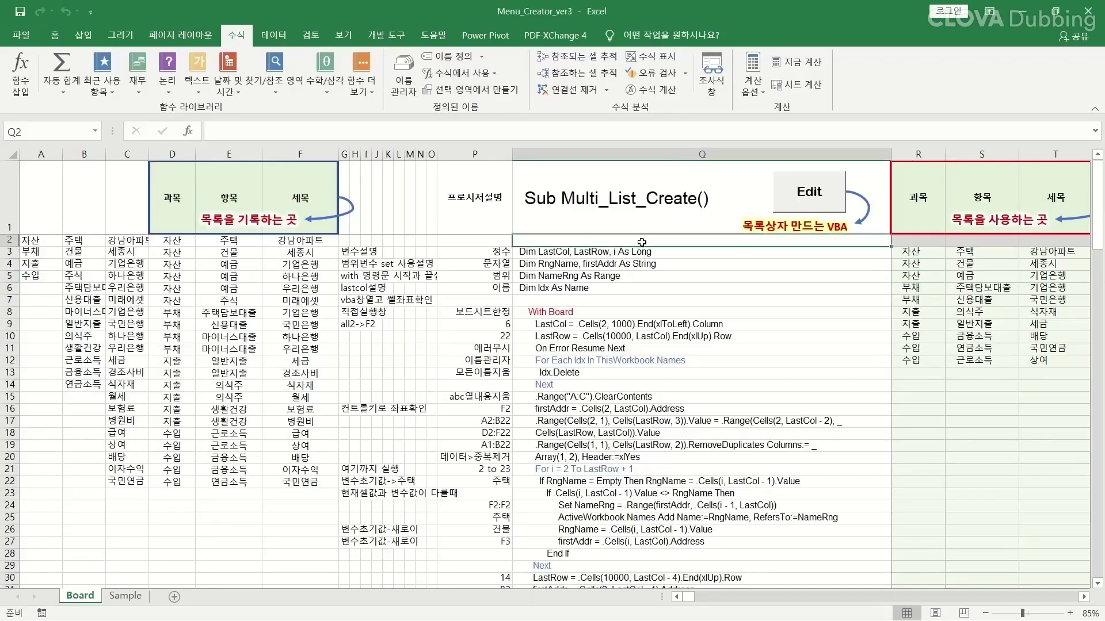
left_click_drag(640, 254, 667, 337)
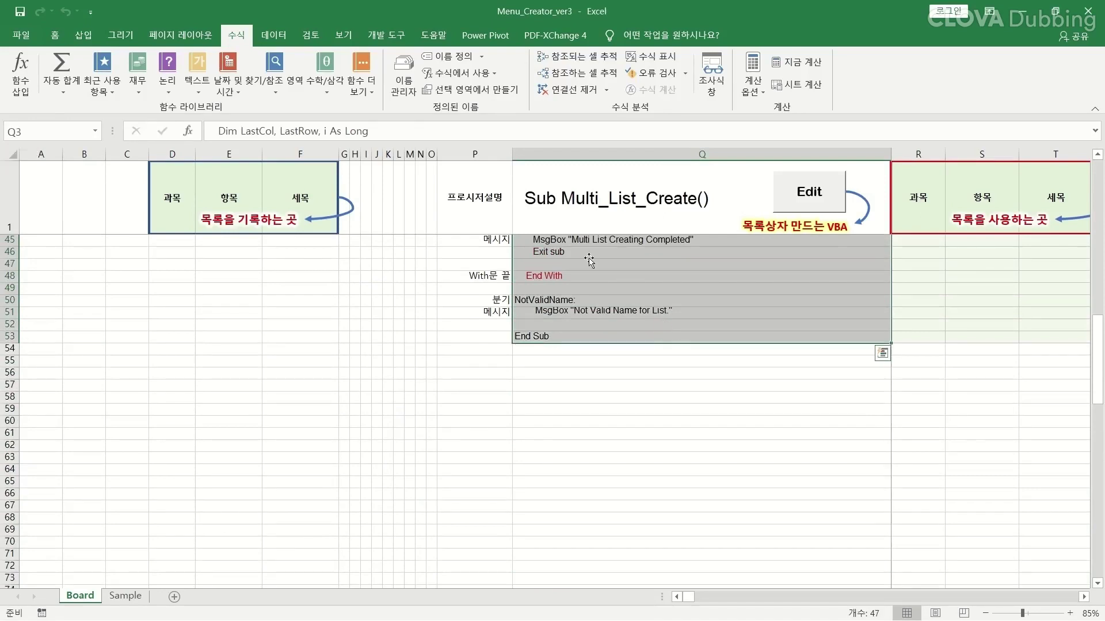
left_click(56, 35)
left_click(604, 74)
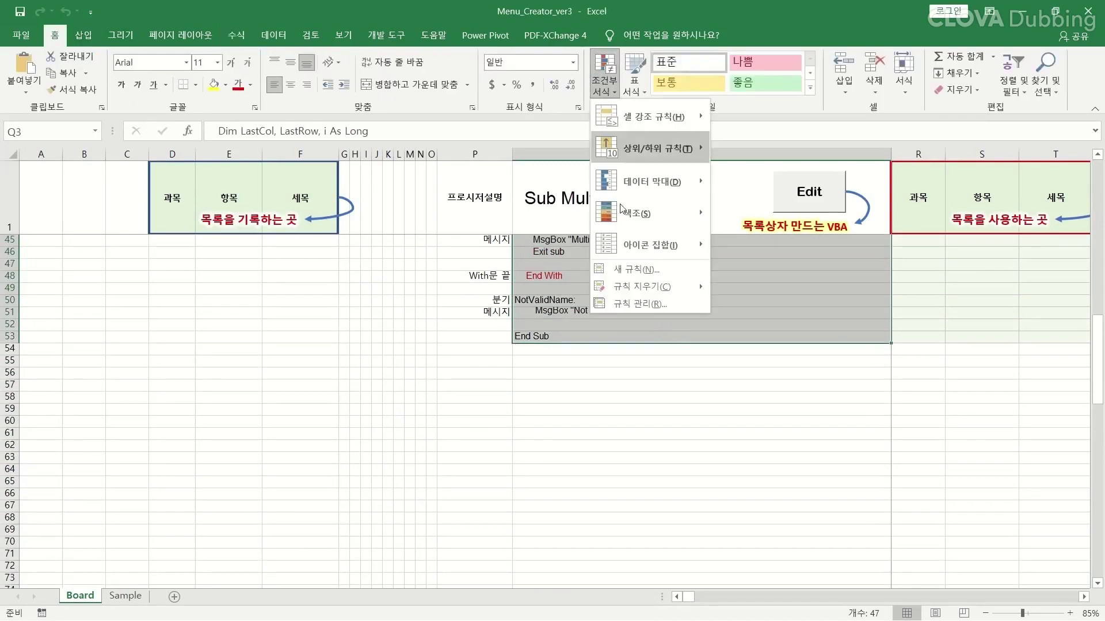
left_click(649, 305)
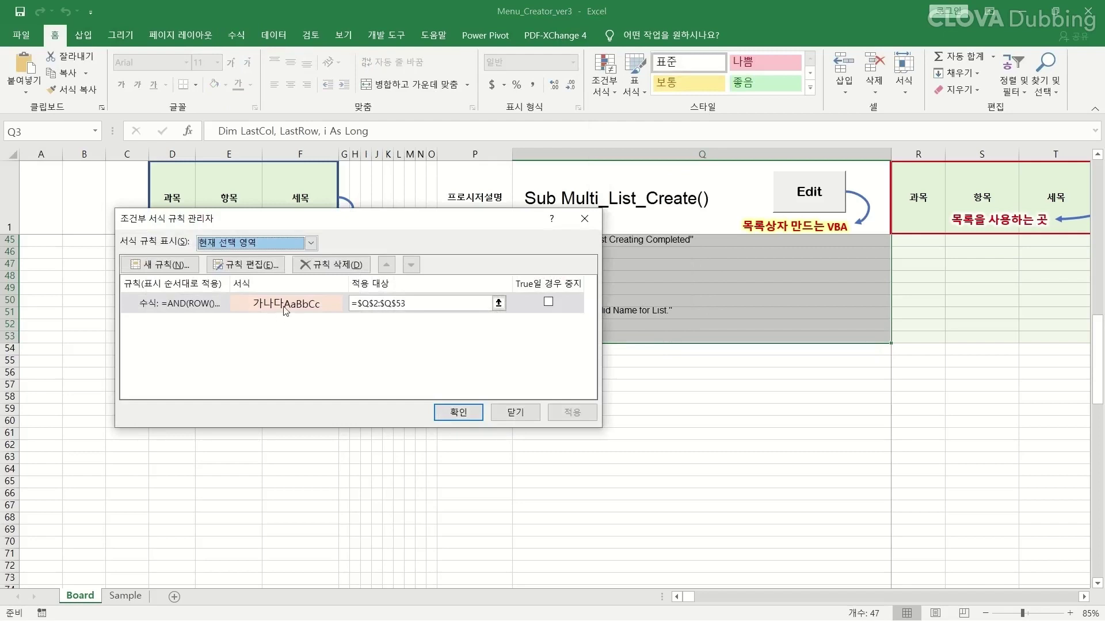
left_click(286, 311)
left_click(269, 267)
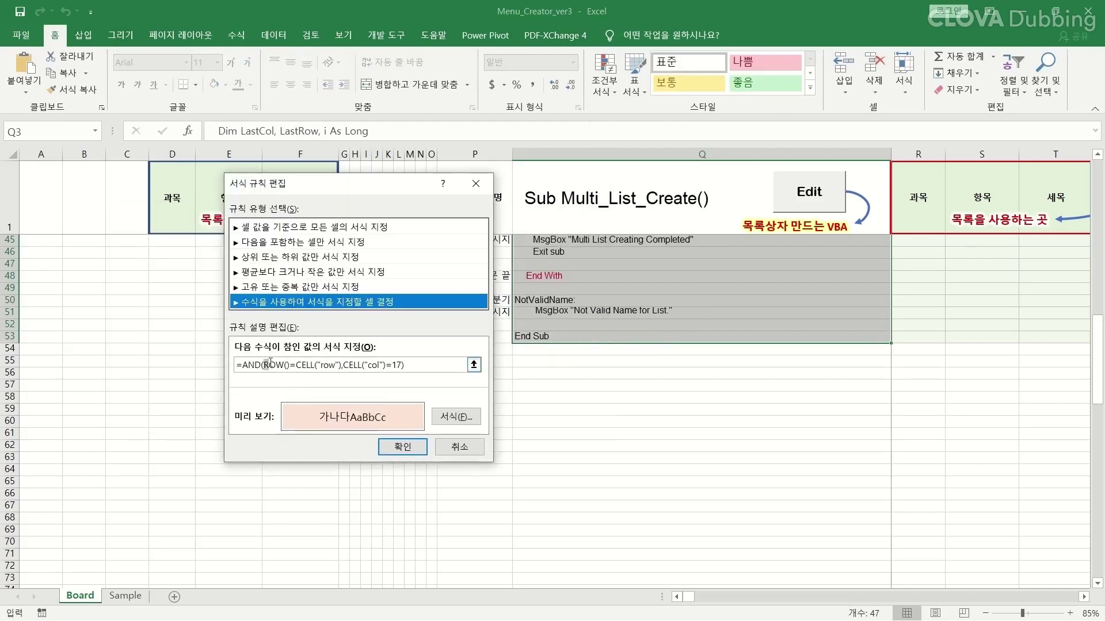
Examine the rule formula's CELL("row"), CELL("col") and 17 parts and its fill format, then close the rule editor
left_click(299, 364)
left_click_drag(301, 363, 342, 362)
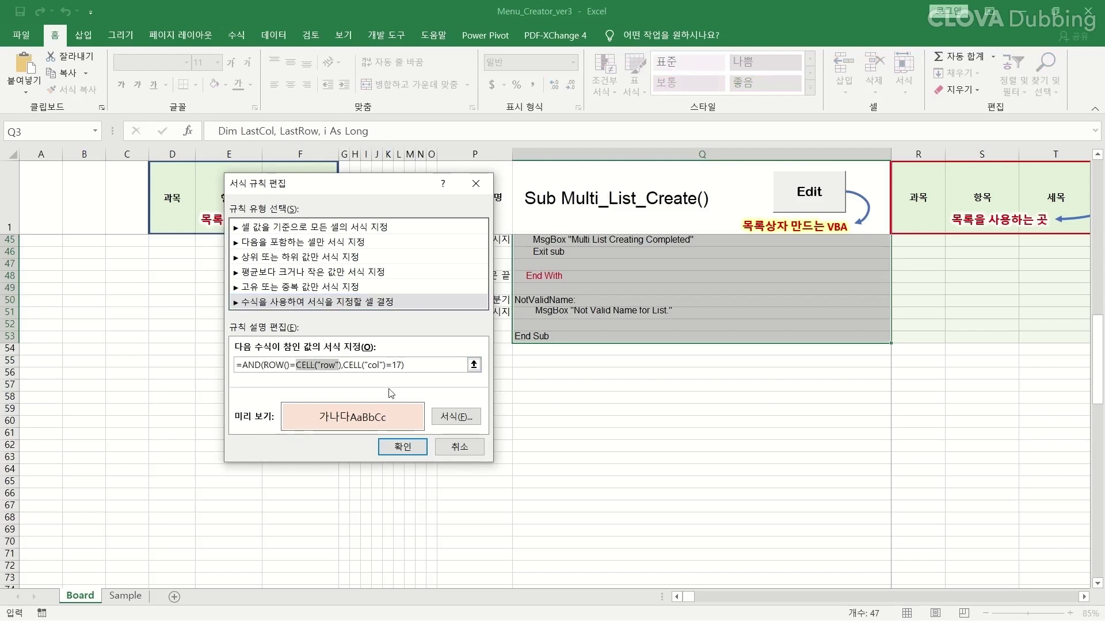
left_click_drag(343, 364, 362, 363)
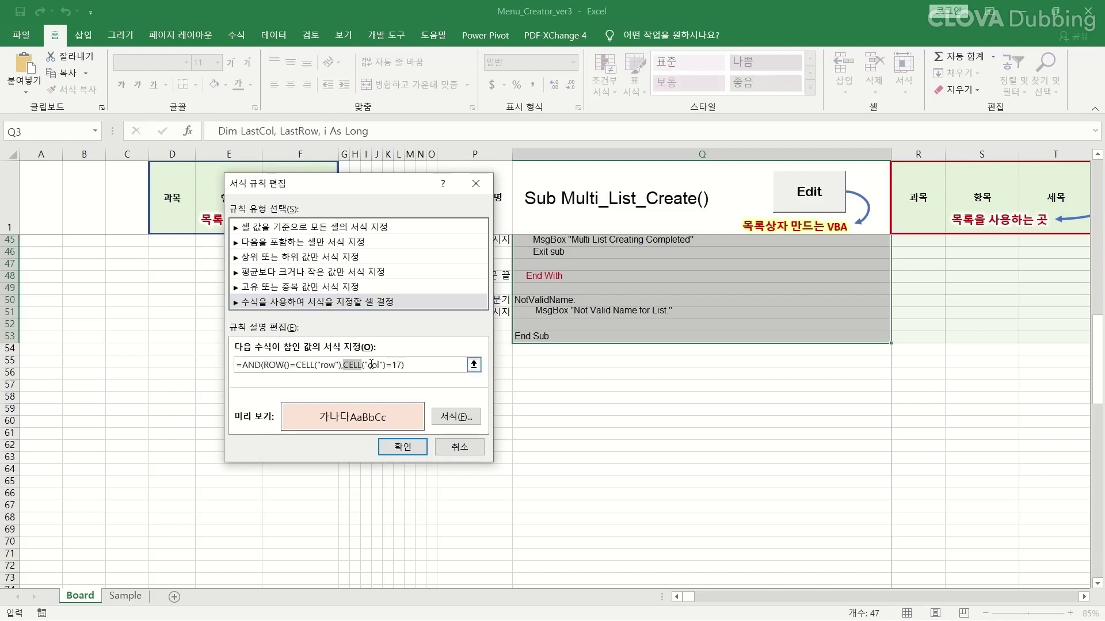
double_click(379, 364)
double_click(396, 365)
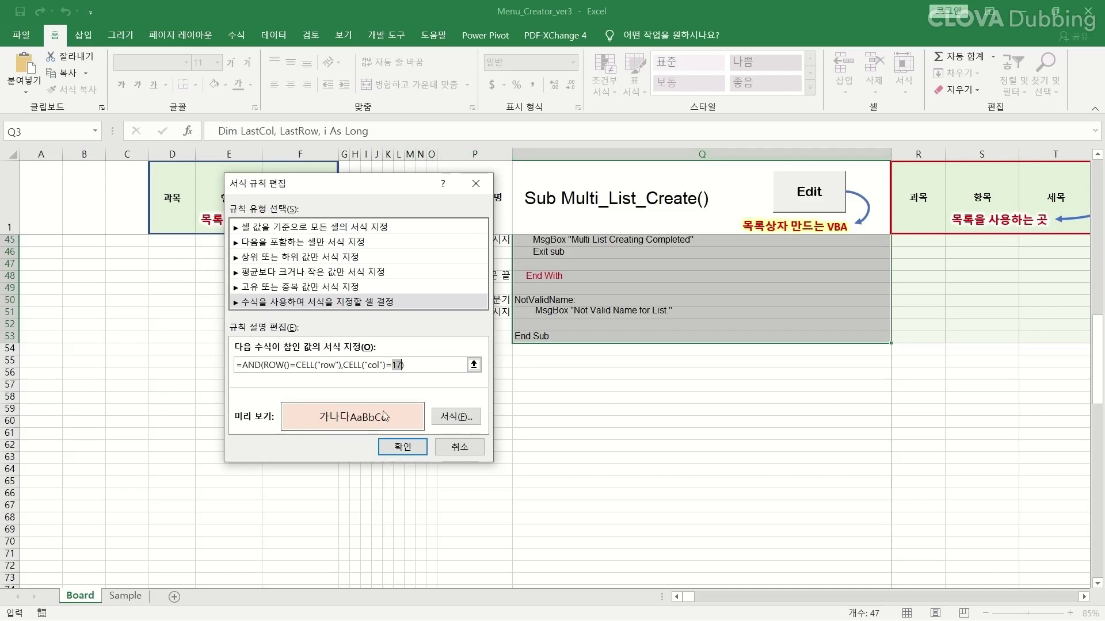
left_click(456, 418)
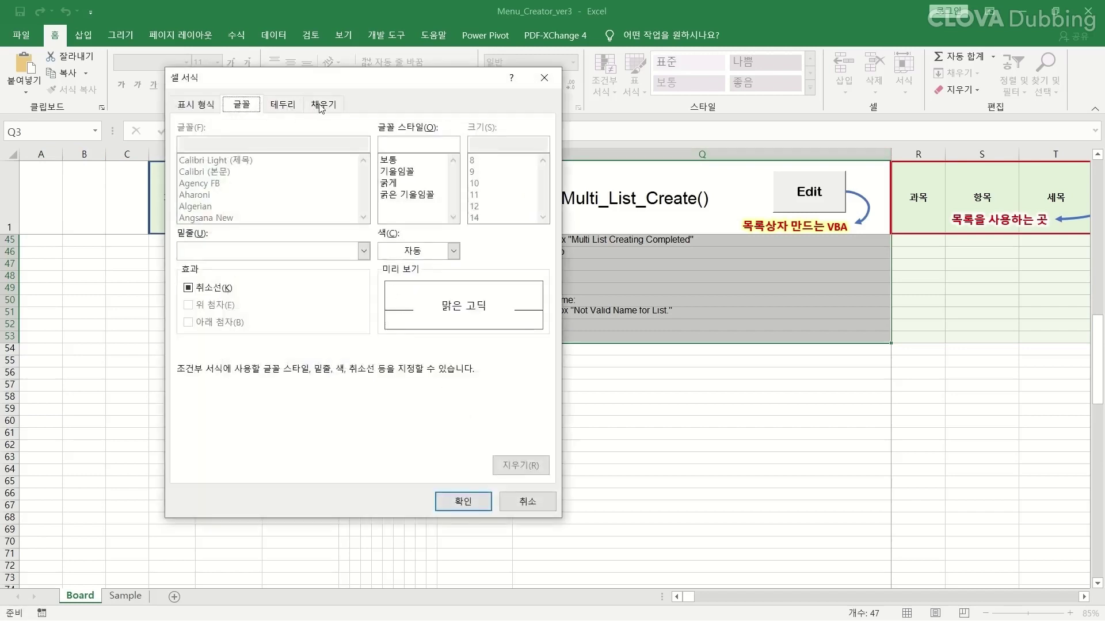
left_click(320, 106)
left_click(469, 505)
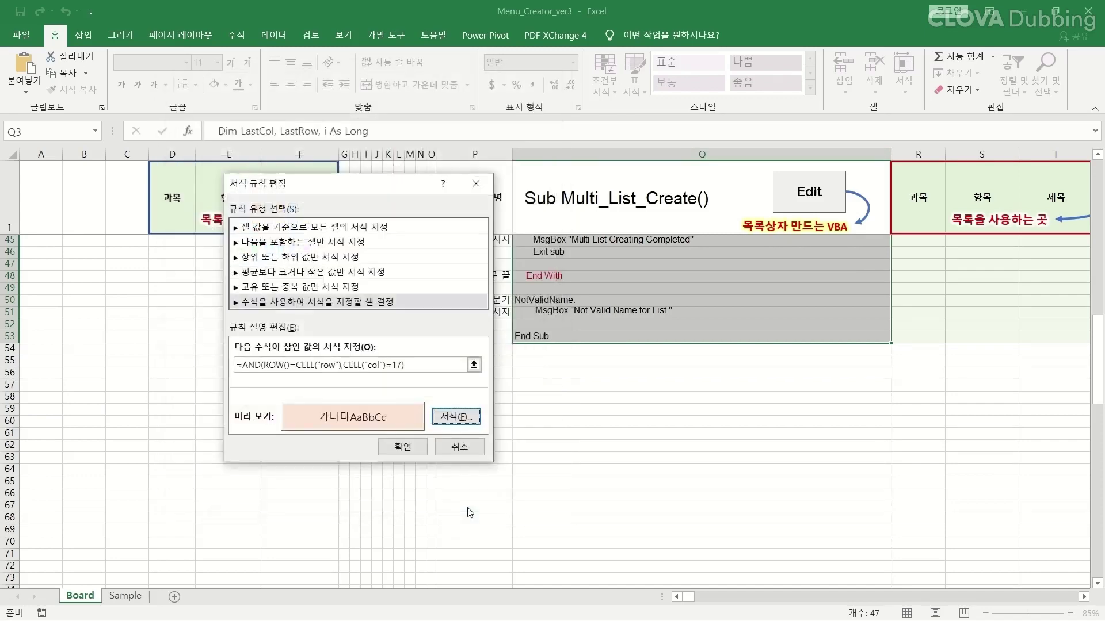
left_click(402, 447)
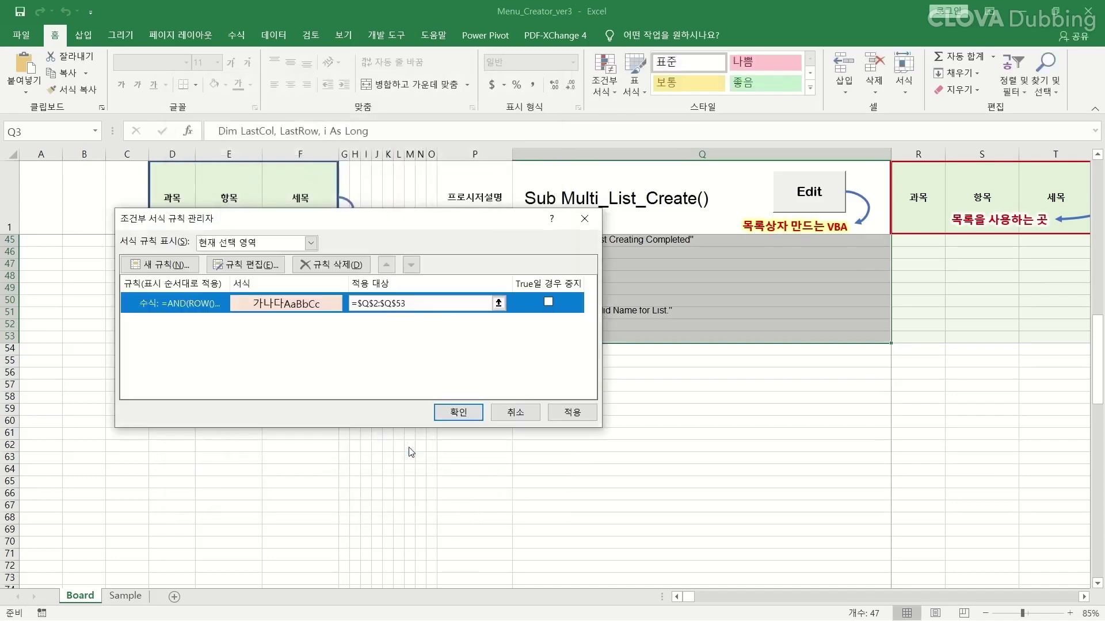
Change the conditional formatting rule's applied range to =$Q$3:$Q$53 and close the rules manager
left_click(353, 301)
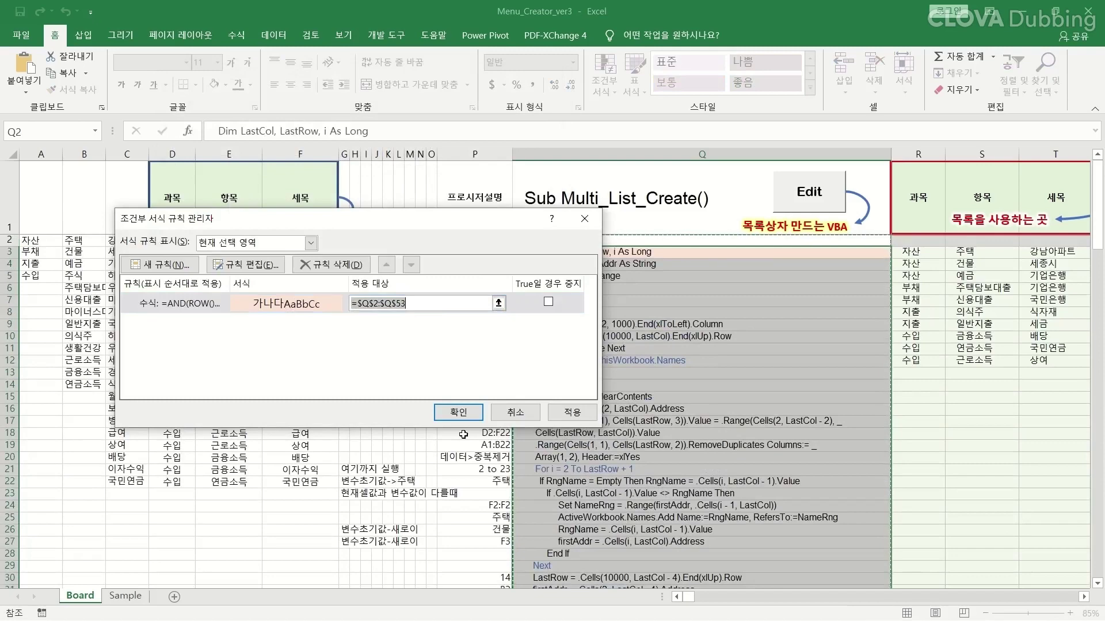
left_click(498, 302)
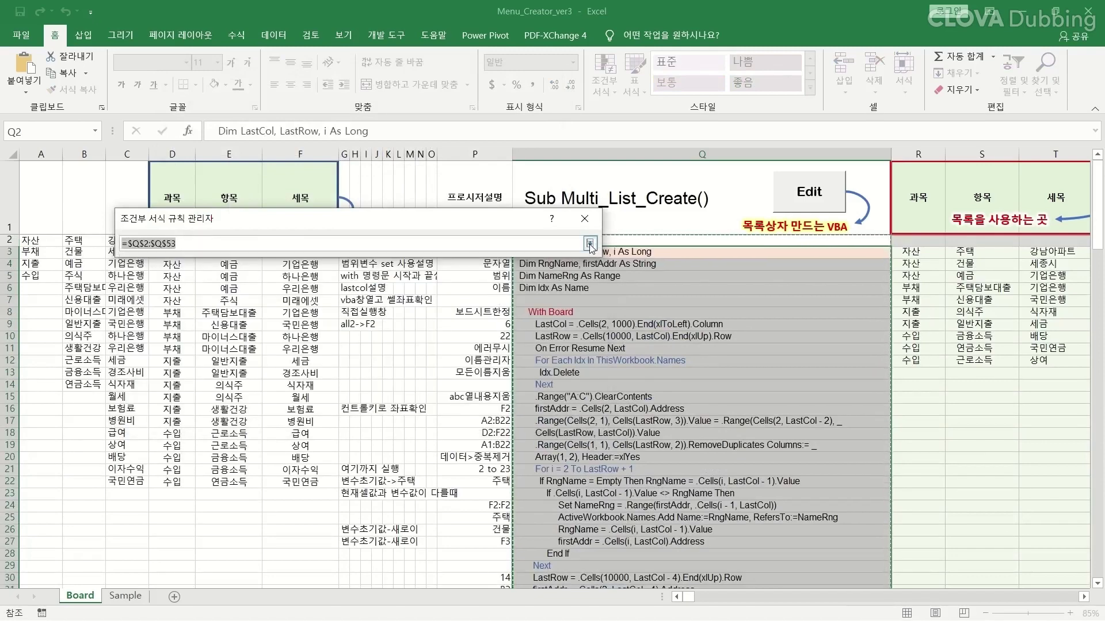
left_click(147, 243)
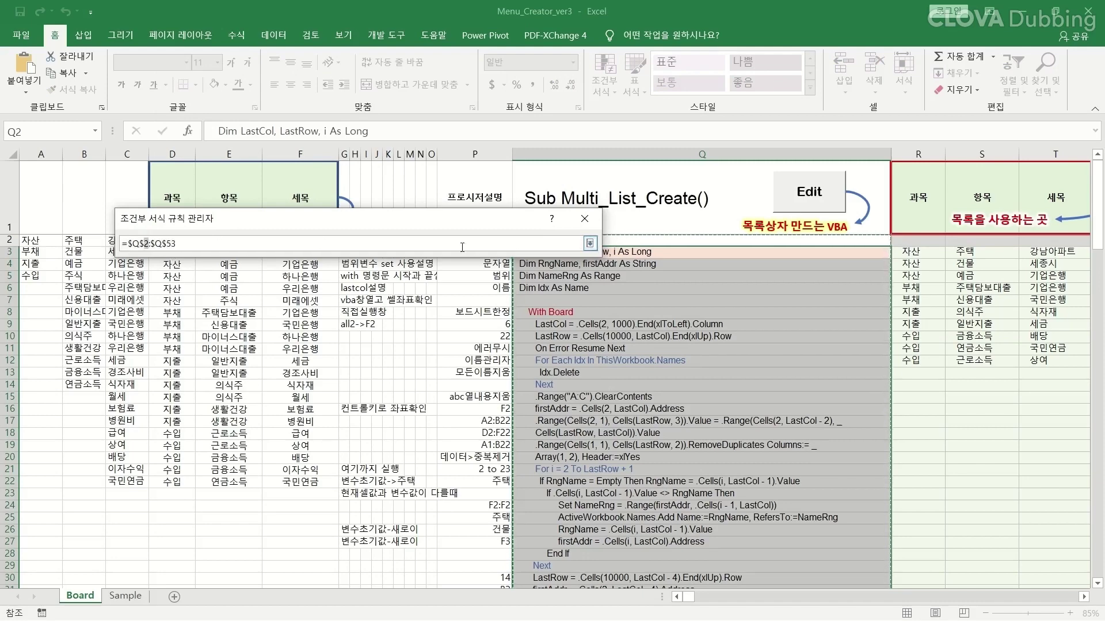
key("BackSpace")
type("3")
left_click(590, 243)
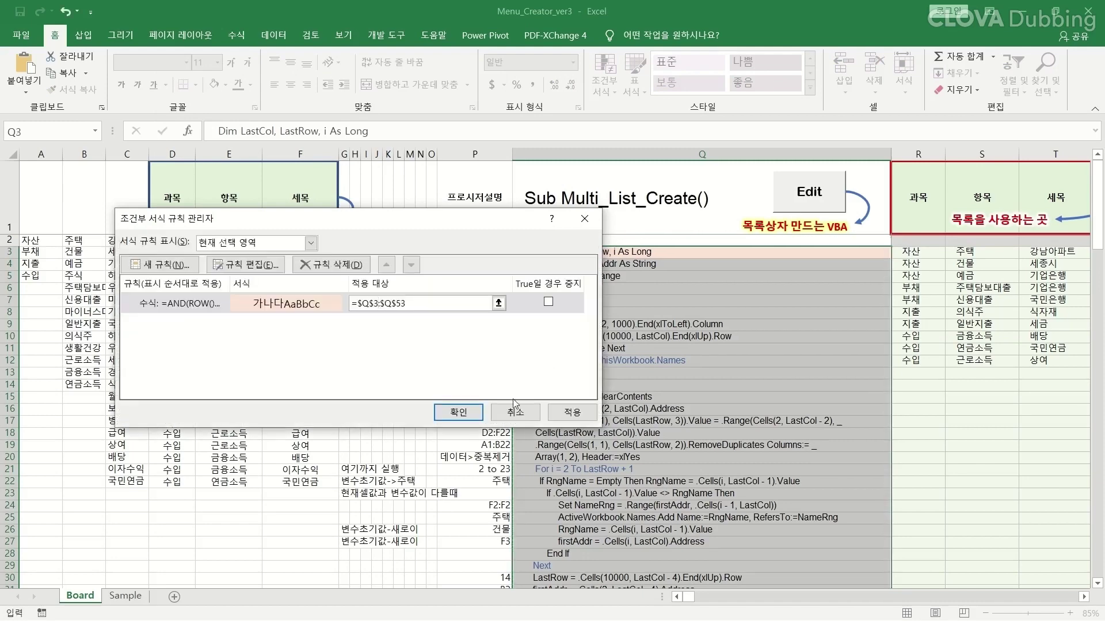
left_click(458, 410)
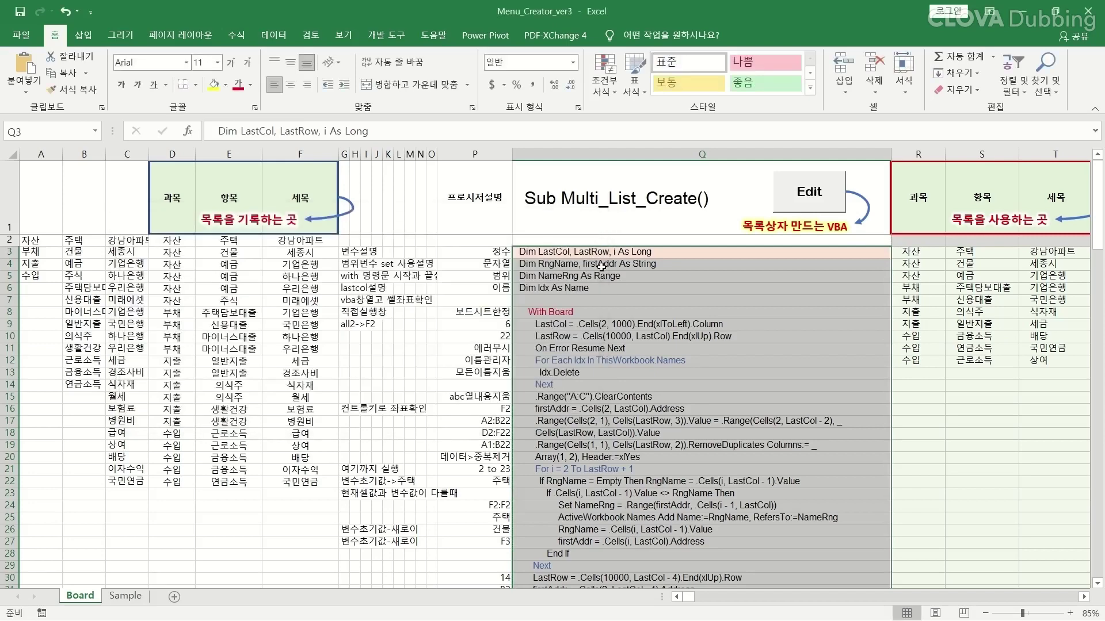
Move the selection down column Q from Q3 to Q6 to check the active-row highlighting
key("Down")
key("Down")
key("Down")
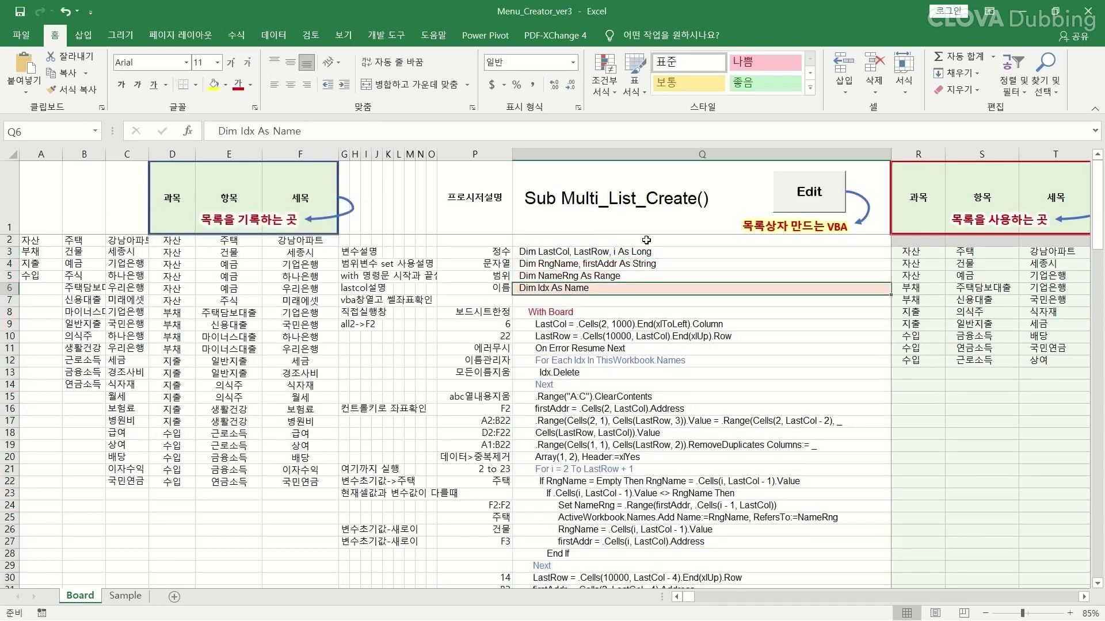
Select various column Q cells, including Q7, Q23, Q53 and Q52, to check the highlighting through the end of the macro listing
left_click(646, 240)
left_click(652, 358)
left_click(651, 302)
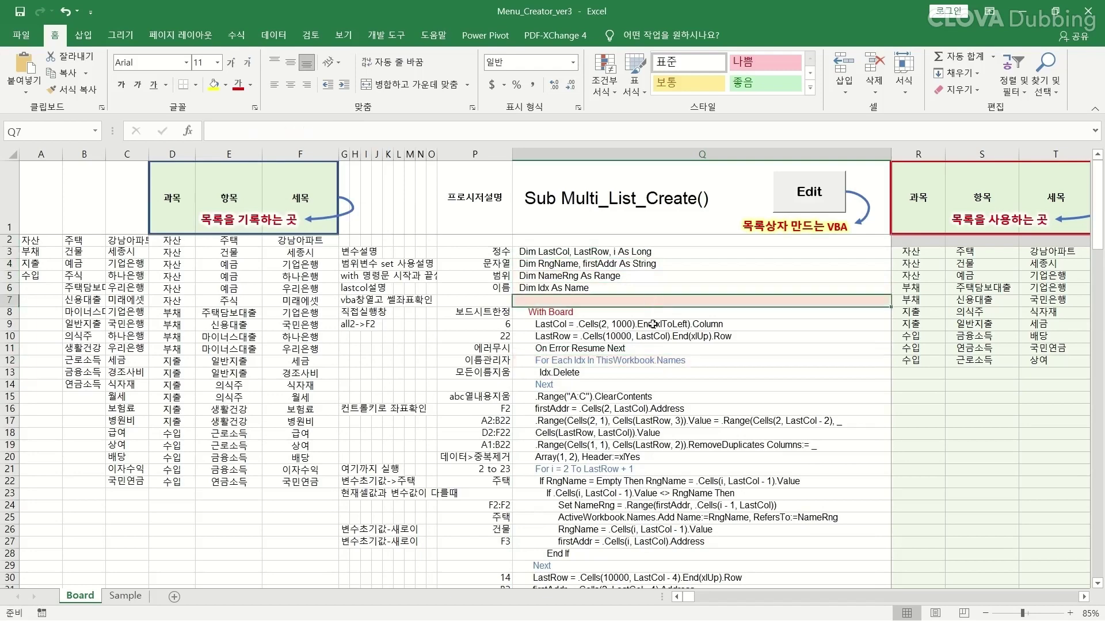
left_click(662, 493)
scroll(656, 518, "down", 6)
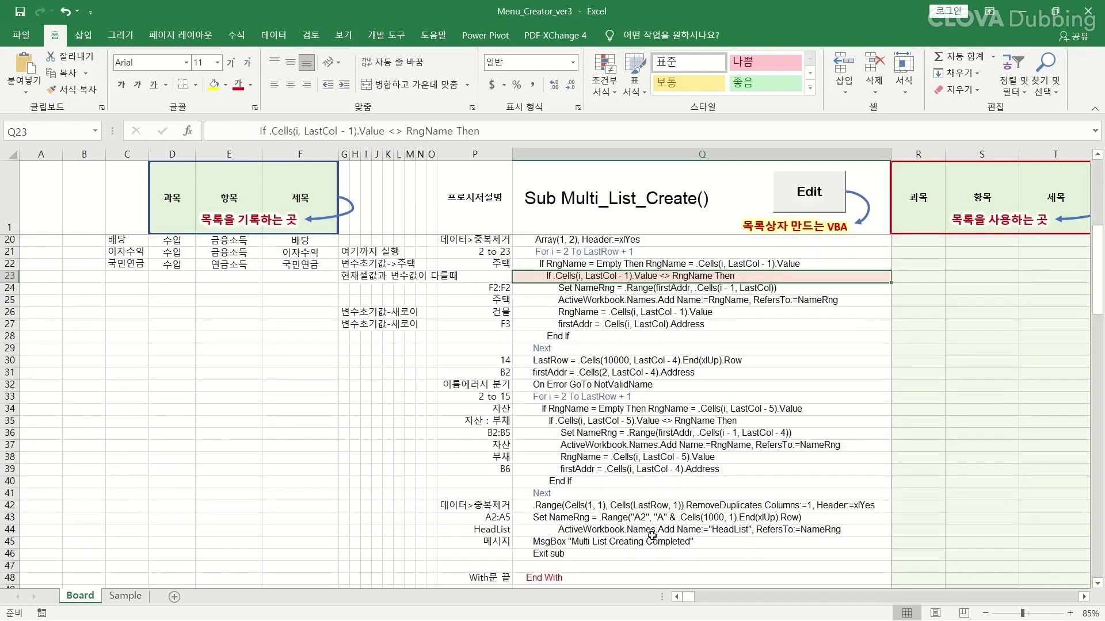
scroll(652, 536, "down", 3)
left_click(643, 530)
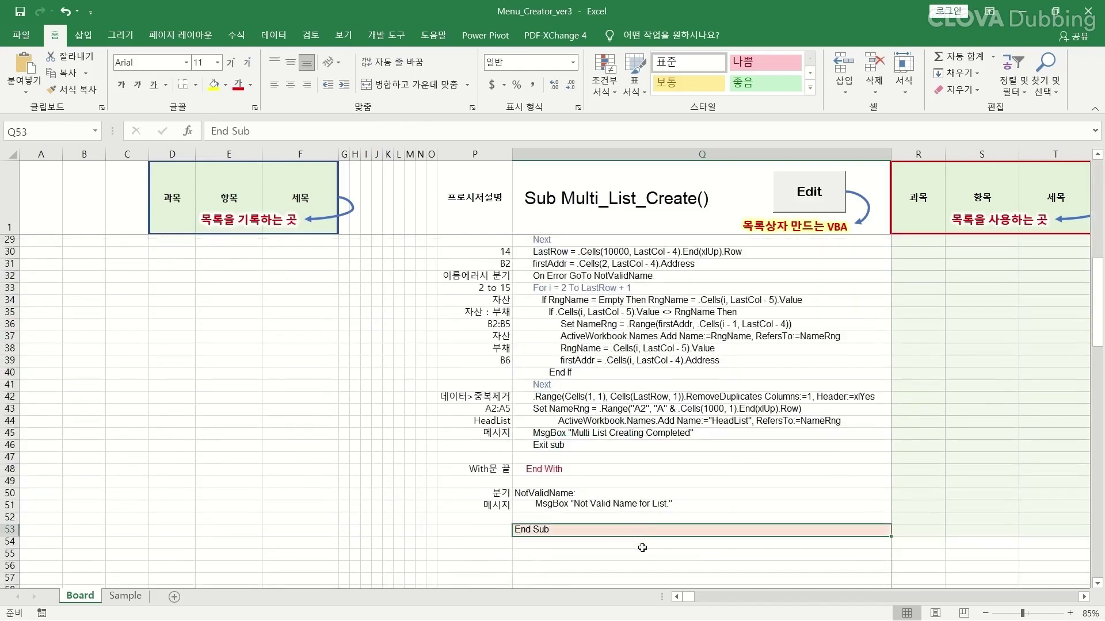
left_click(642, 546)
left_click(643, 517)
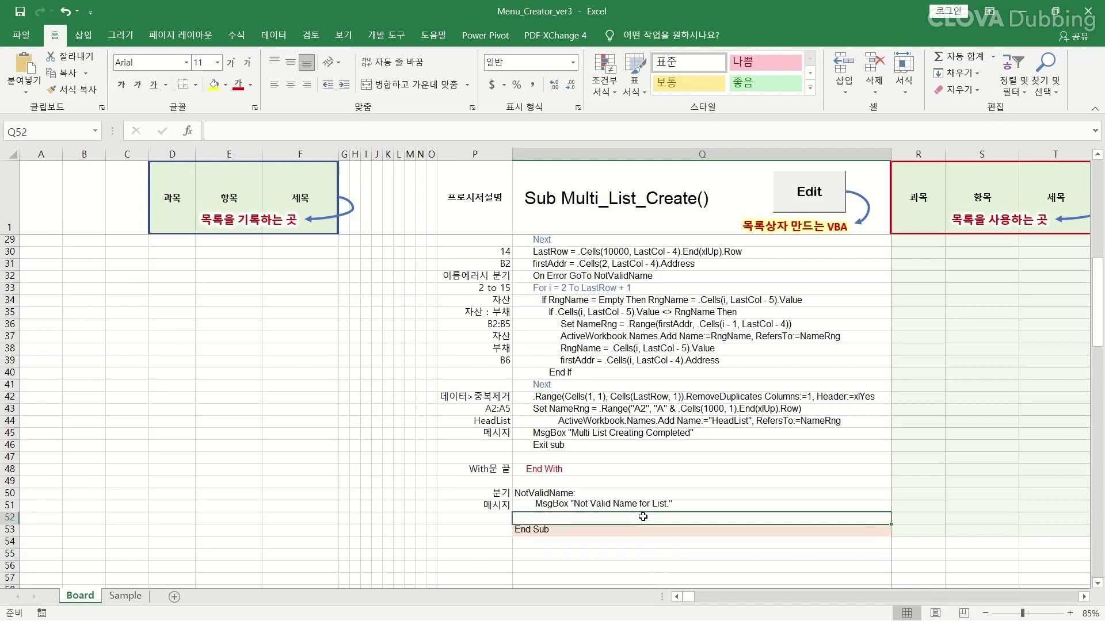
Narrow columns A to C together to about one character wide, and leave cell F13 selected
scroll(589, 369, "up", 9)
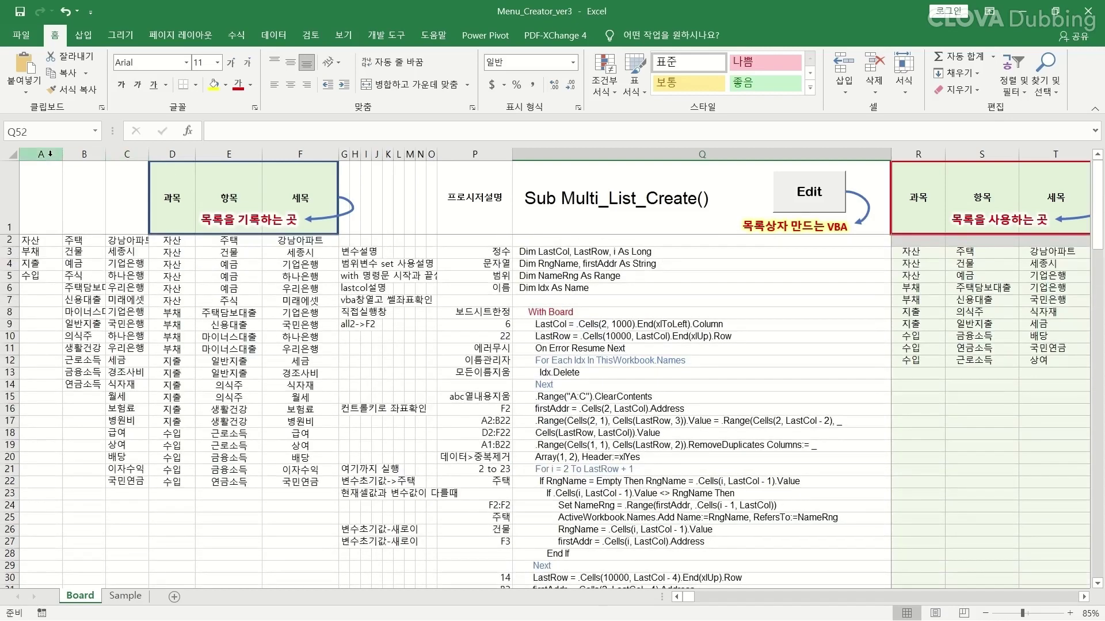
left_click_drag(49, 153, 117, 157)
left_click(190, 377)
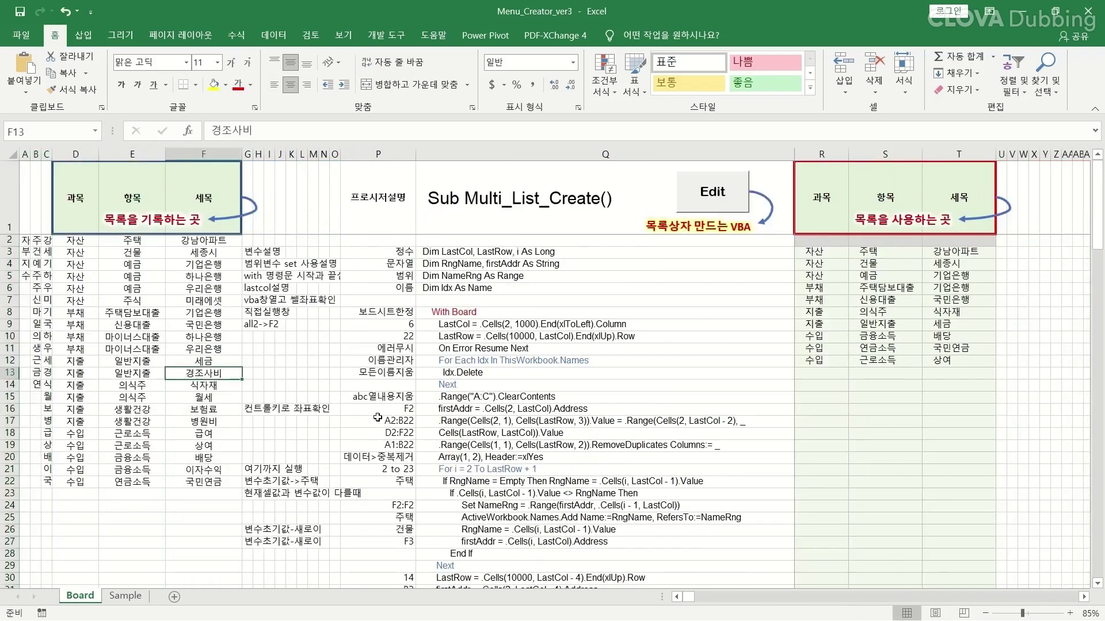